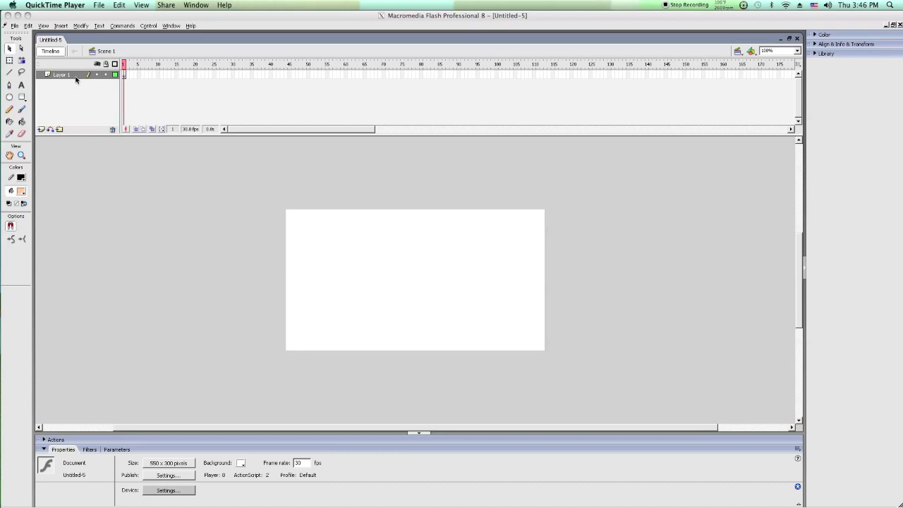
Step: Insert a new layer above Layer 1 and enlarge the timeline area to make room for more layers
{"action": "left_click", "coordinate": [75, 76]}
{"action": "right_click", "coordinate": [76, 78]}
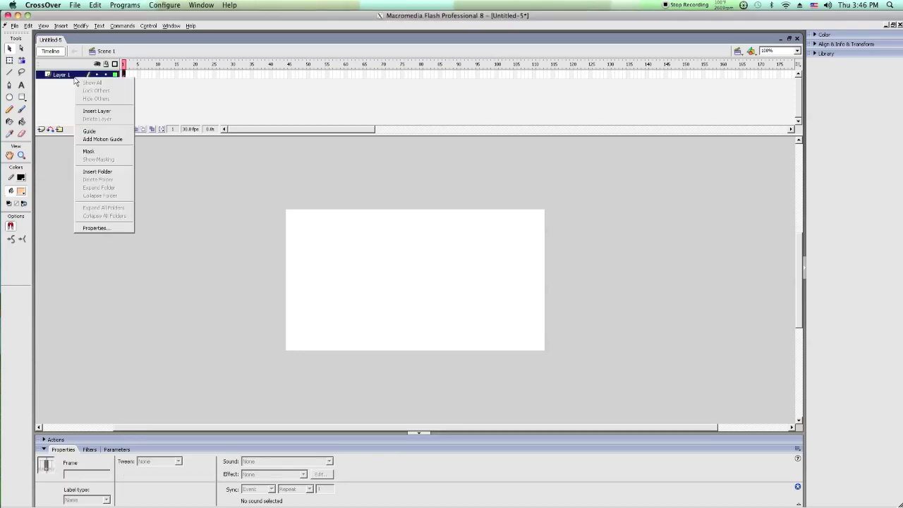
{"action": "left_click", "coordinate": [92, 111]}
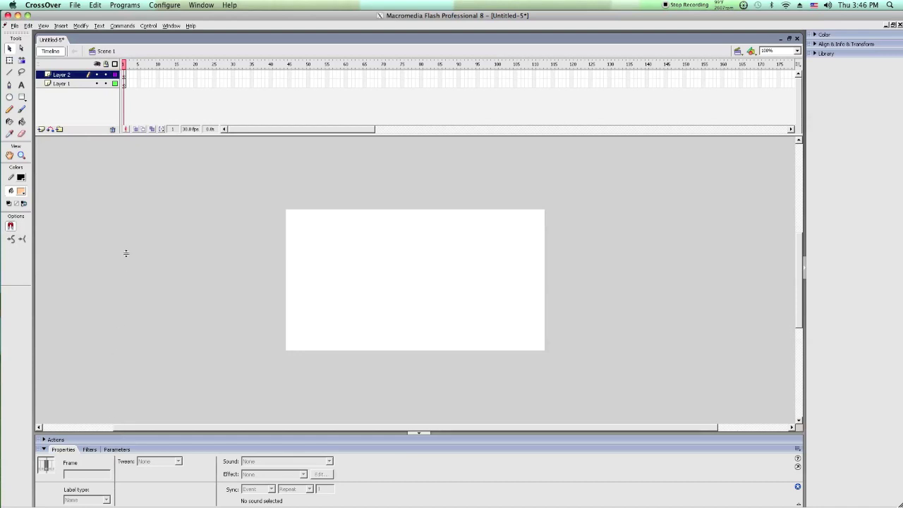
{"action": "left_click_drag", "start_coordinate": [126, 134], "coordinate": [126, 252]}
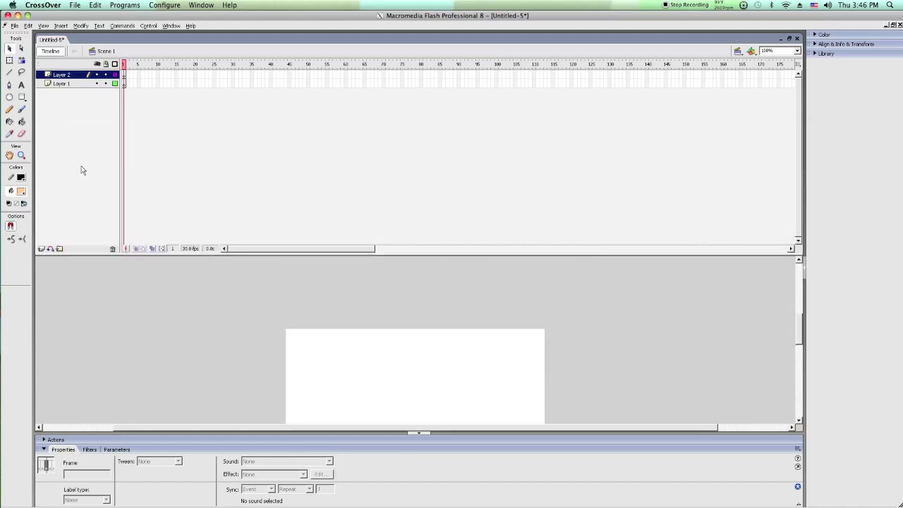
Step: Add ten more layers for twelve in total, and reduce the timeline height so the whole stage shows
{"action": "key", "text": "ctrl+y"}
{"action": "key", "text": "ctrl+y"}
{"action": "key", "text": "ctrl+y"}
{"action": "key", "text": "ctrl+y"}
{"action": "key", "text": "ctrl+y"}
{"action": "key", "text": "ctrl+y"}
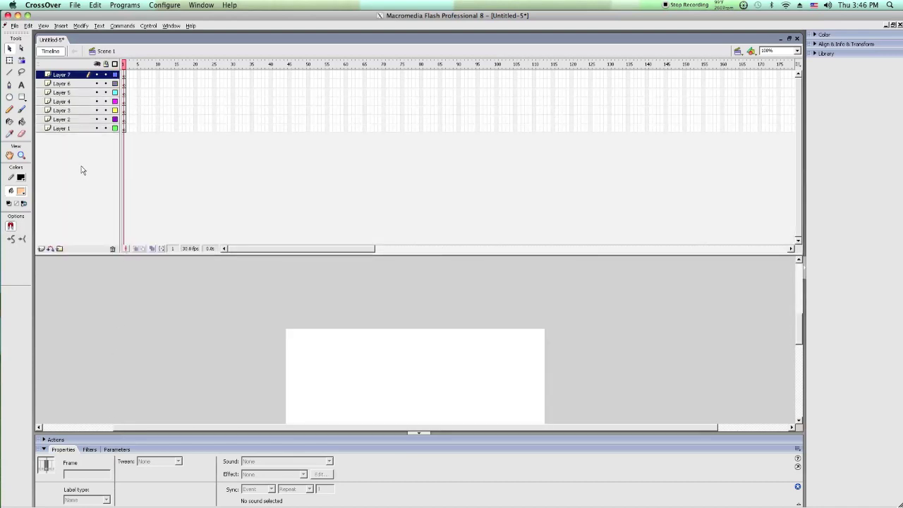
{"action": "key", "text": "ctrl+shift+l"}
{"action": "key", "text": "ctrl+shift+l"}
{"action": "key", "text": "ctrl+shift+l"}
{"action": "key", "text": "ctrl+shift+l"}
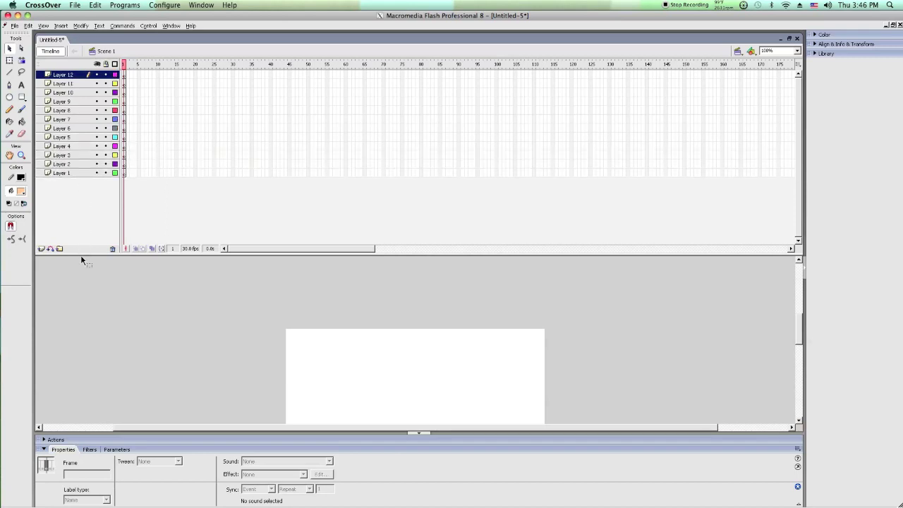
{"action": "left_click_drag", "start_coordinate": [81, 255], "coordinate": [88, 181]}
Step: On Layer 8, draw the right half of a head as a straight-line trapezoid about 247 px tall with the Line tool
{"action": "left_click", "coordinate": [70, 113]}
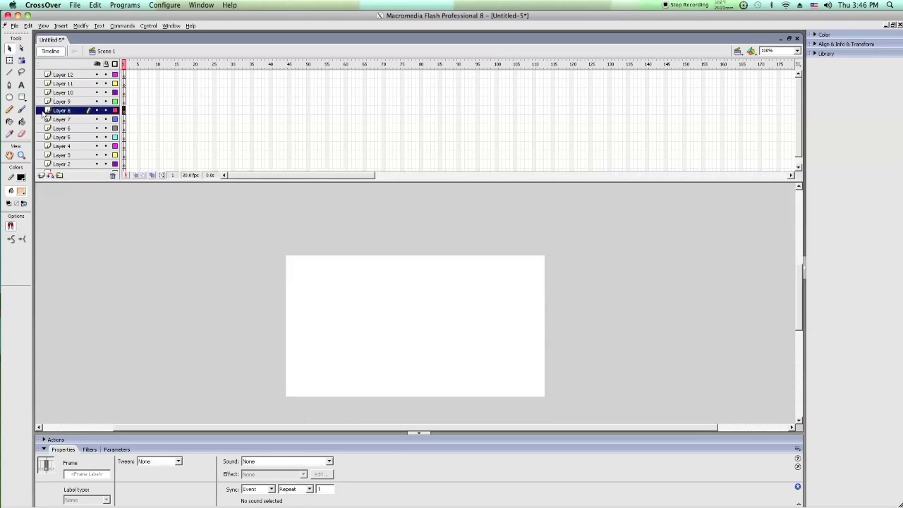
{"action": "left_click", "coordinate": [10, 72]}
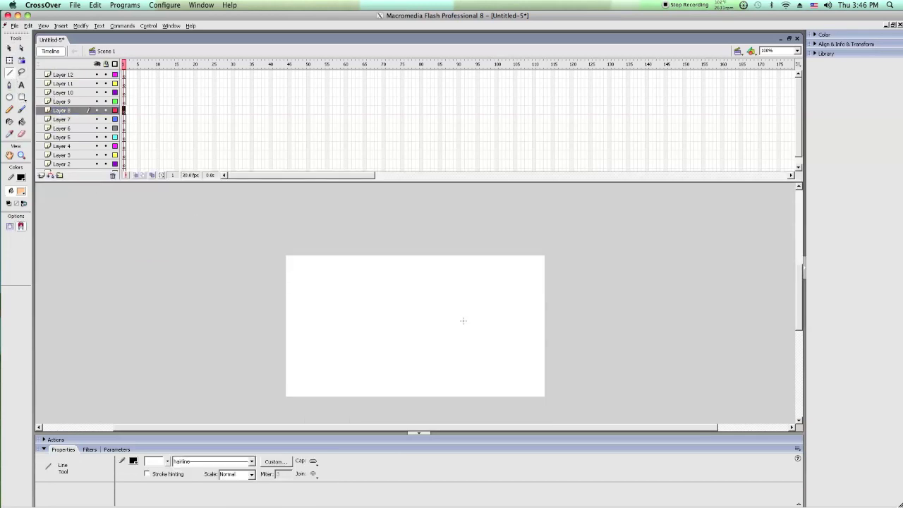
{"action": "mouse_move", "coordinate": [425, 340]}
{"action": "left_mouse_down"}
{"action": "mouse_move", "coordinate": [426, 236]}
{"action": "mouse_move", "coordinate": [462, 271]}
{"action": "left_mouse_up"}
{"action": "left_click_drag", "start_coordinate": [454, 334], "coordinate": [425, 351]}
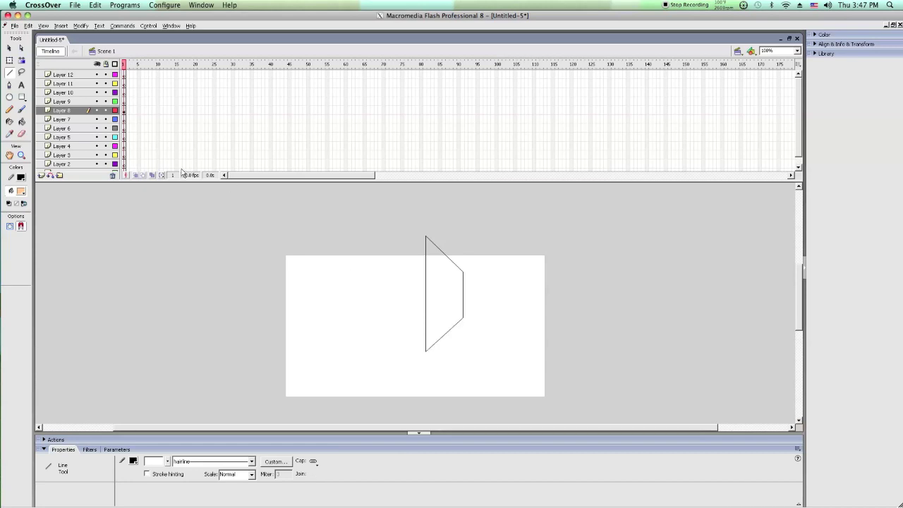
Step: Bend the outer lines of the half head into smooth forehead, cheek and jaw curves, about 70 px wide
{"action": "left_click", "coordinate": [9, 48]}
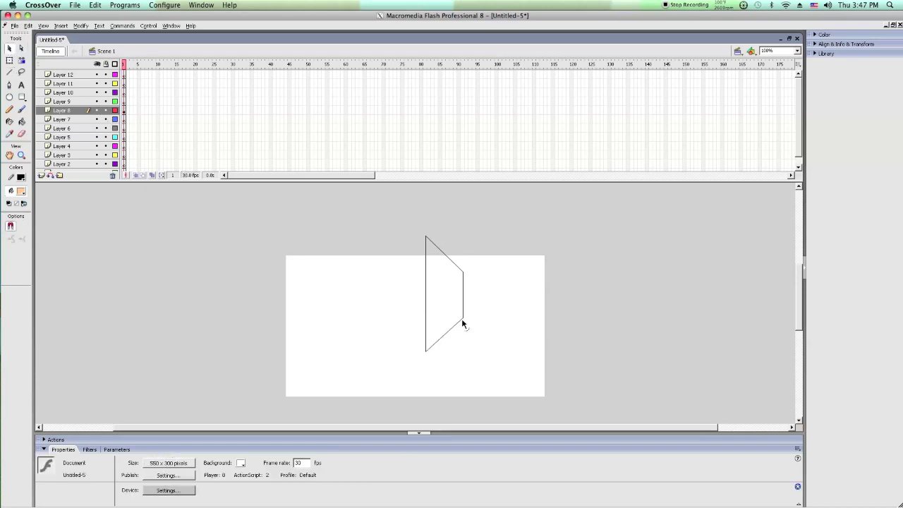
{"action": "mouse_move", "coordinate": [463, 320]}
{"action": "left_mouse_down"}
{"action": "mouse_move", "coordinate": [464, 302]}
{"action": "mouse_move", "coordinate": [466, 315]}
{"action": "left_mouse_up"}
{"action": "left_click_drag", "start_coordinate": [444, 252], "coordinate": [453, 246]}
{"action": "left_click_drag", "start_coordinate": [443, 330], "coordinate": [452, 344]}
{"action": "left_click_drag", "start_coordinate": [463, 319], "coordinate": [461, 309]}
{"action": "left_click_drag", "start_coordinate": [463, 276], "coordinate": [463, 276]}
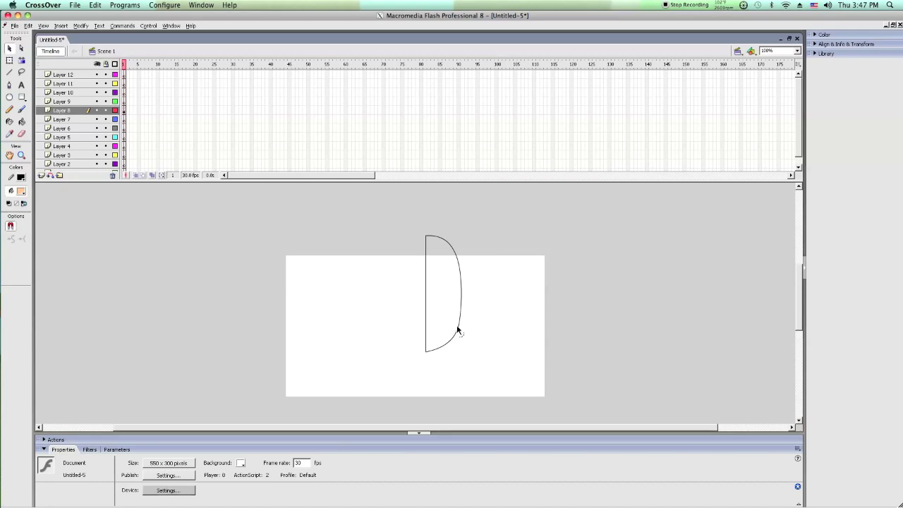
{"action": "left_click_drag", "start_coordinate": [458, 336], "coordinate": [449, 333]}
{"action": "left_click_drag", "start_coordinate": [449, 243], "coordinate": [452, 245]}
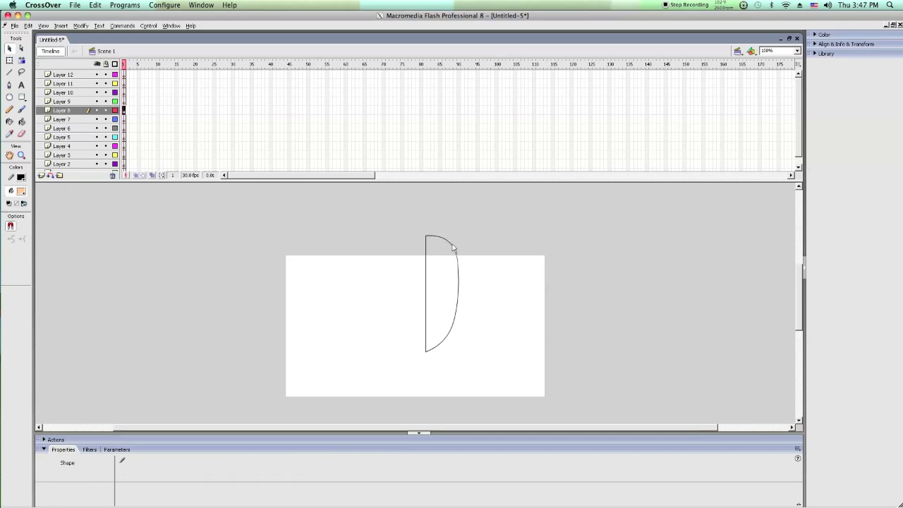
Step: Copy the curved half outline, paste it in place, flip it horizontally and join it to the centre line as the head's left half
{"action": "right_click", "coordinate": [454, 249]}
{"action": "key", "text": "Escape"}
{"action": "right_click", "coordinate": [498, 238]}
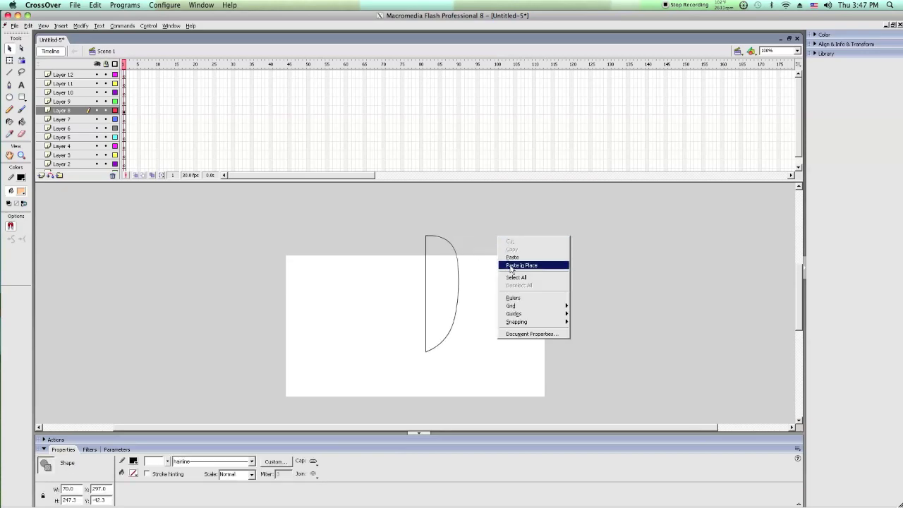
{"action": "left_click", "coordinate": [519, 265]}
{"action": "key", "text": "ctrl+shift+h"}
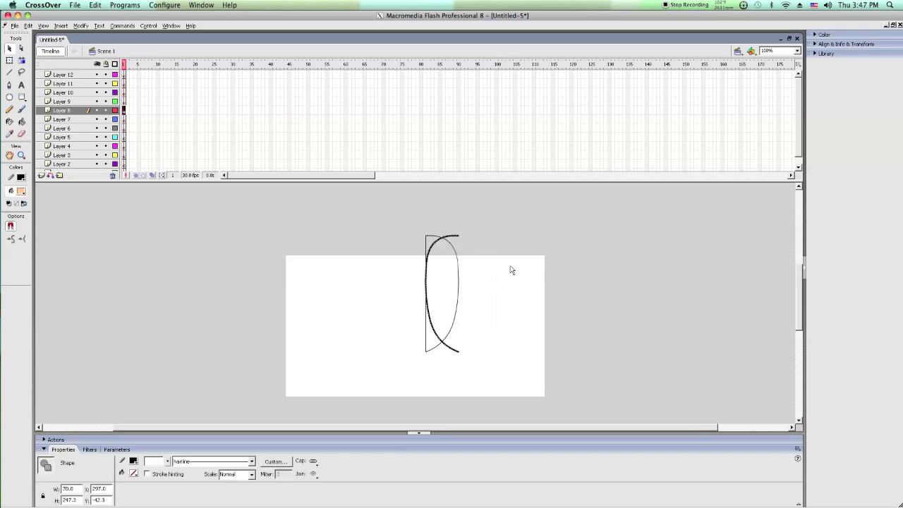
{"action": "left_click_drag", "start_coordinate": [463, 241], "coordinate": [428, 240]}
{"action": "left_click", "coordinate": [429, 247]}
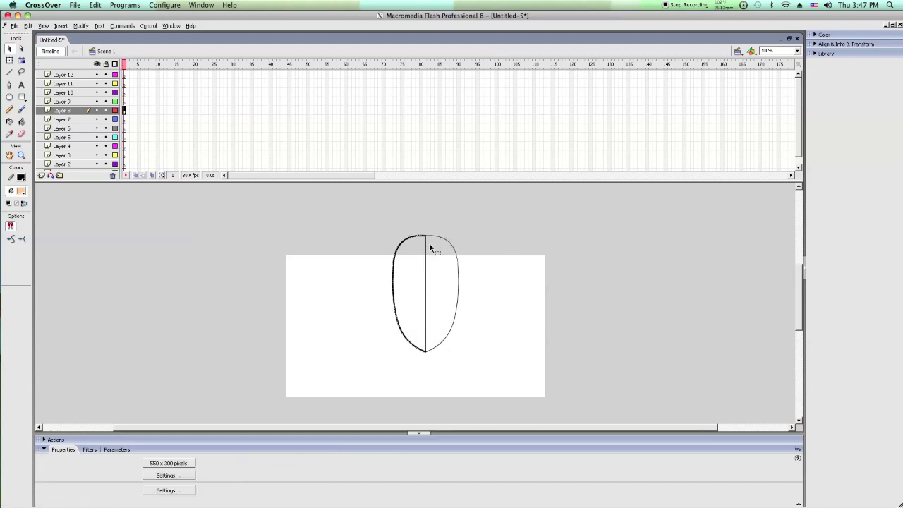
Step: Cut the vertical centre line, smooth the top of the head outline, and paste the line back in place
{"action": "left_click", "coordinate": [426, 243]}
{"action": "key", "text": "Delete"}
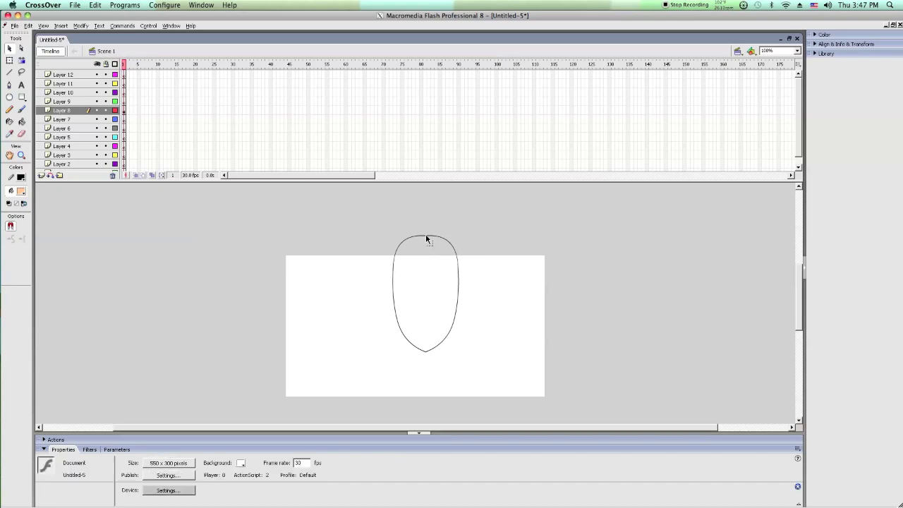
{"action": "right_click", "coordinate": [434, 249]}
{"action": "left_click", "coordinate": [449, 271]}
{"action": "key", "text": "Delete"}
{"action": "right_click", "coordinate": [450, 276]}
{"action": "left_click", "coordinate": [465, 303]}
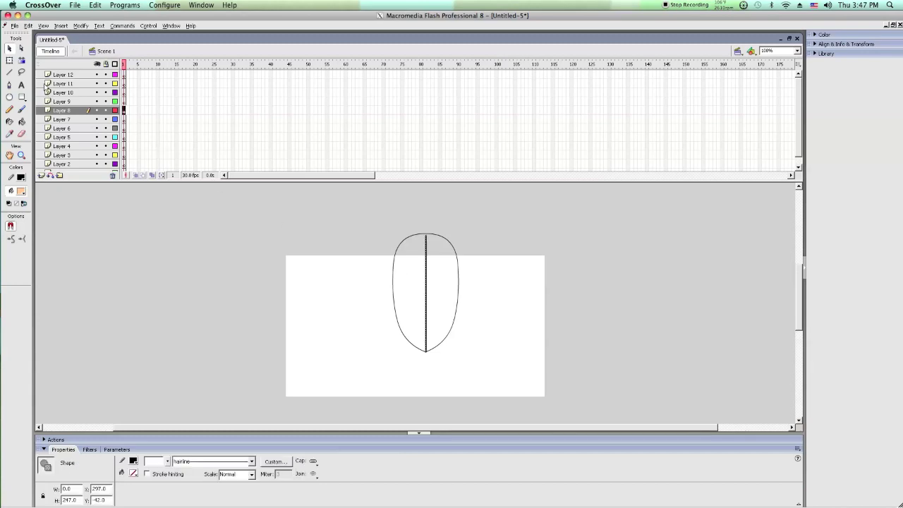
Step: Shorten the head's centre line from its upper end with Free Transform so it stops at the forehead
{"action": "left_click", "coordinate": [10, 61]}
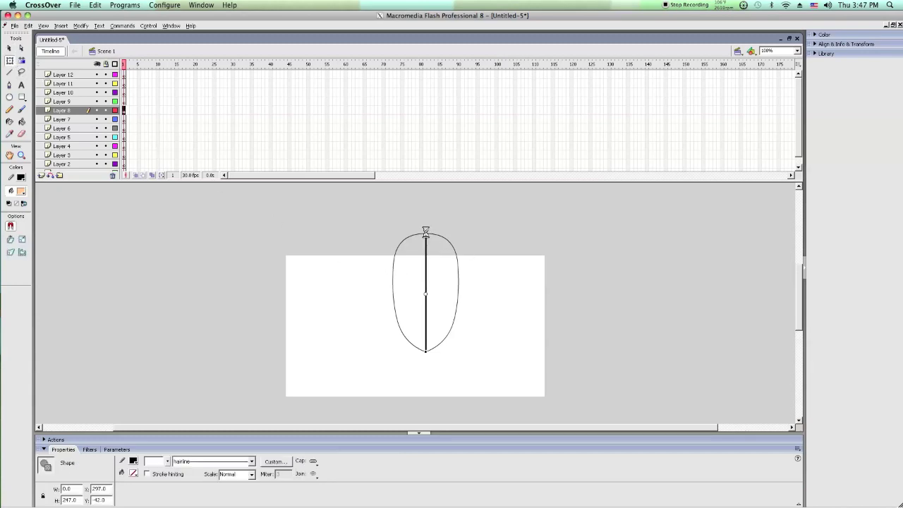
{"action": "left_click_drag", "start_coordinate": [425, 233], "coordinate": [426, 270]}
{"action": "left_click", "coordinate": [448, 279]}
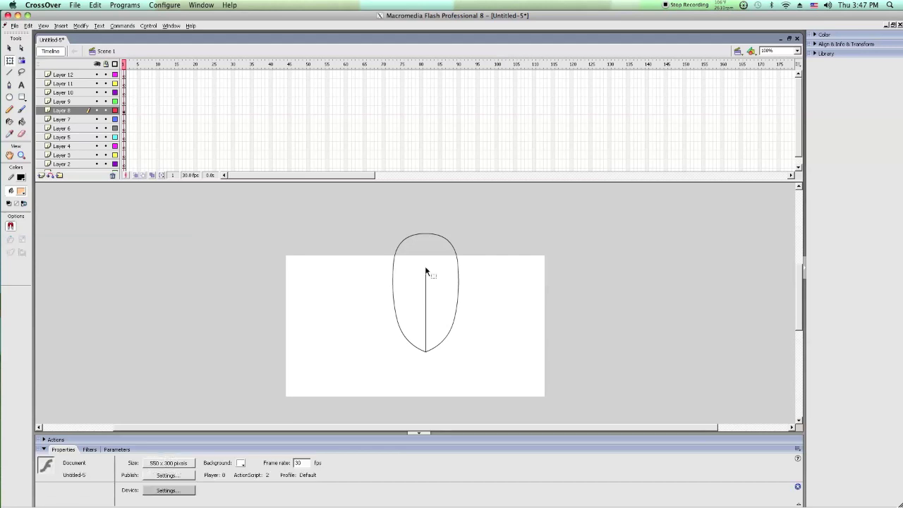
Step: Select the head outline with its centre line and widen it to about 169 px with Free Transform
{"action": "left_click", "coordinate": [9, 48]}
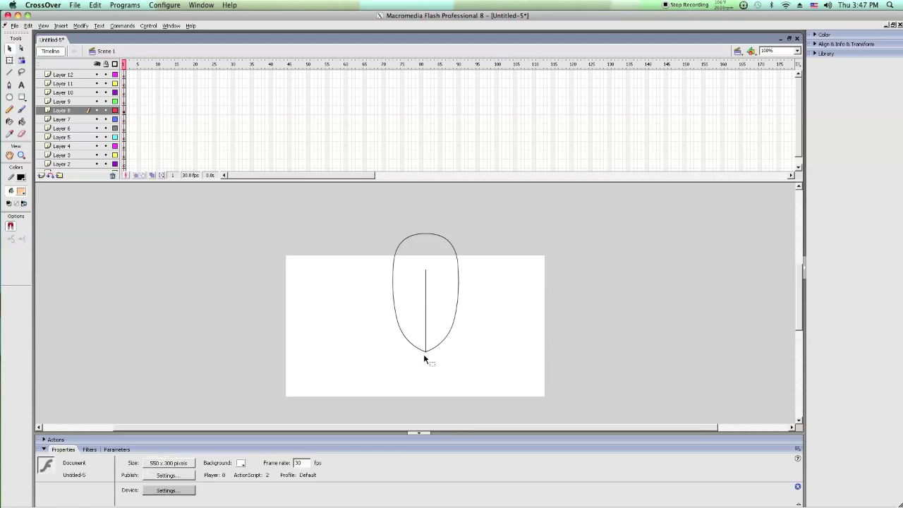
{"action": "left_click_drag", "start_coordinate": [426, 353], "coordinate": [430, 362]}
{"action": "key", "text": "ctrl+z"}
{"action": "double_click", "coordinate": [393, 302]}
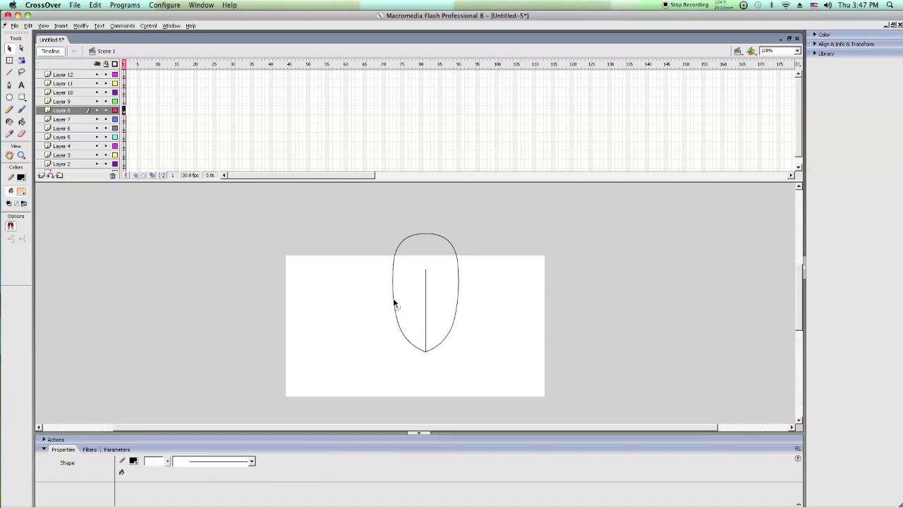
{"action": "key", "text": "q"}
{"action": "left_click_drag", "start_coordinate": [390, 295], "coordinate": [377, 295]}
{"action": "left_click", "coordinate": [327, 283]}
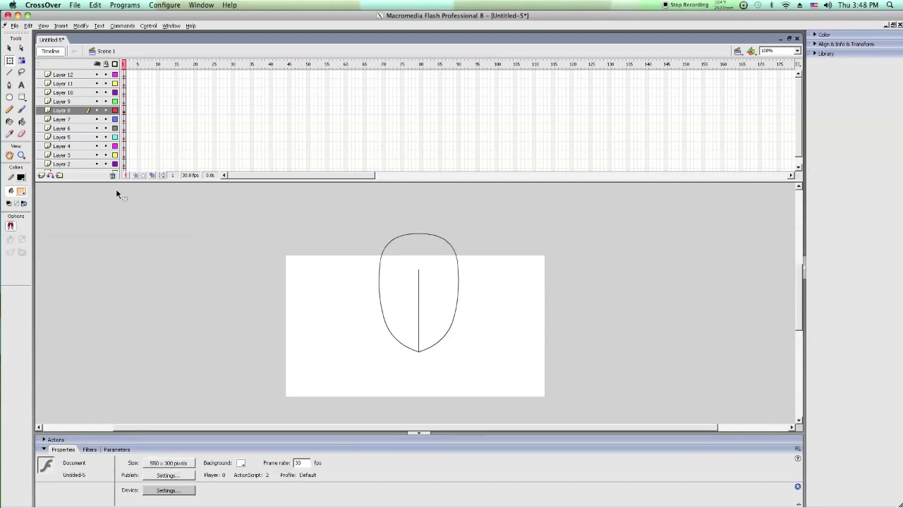
Step: Fill the head with the light orange skin colour and lock Layer 8
{"action": "left_click", "coordinate": [21, 122]}
{"action": "left_click", "coordinate": [389, 276]}
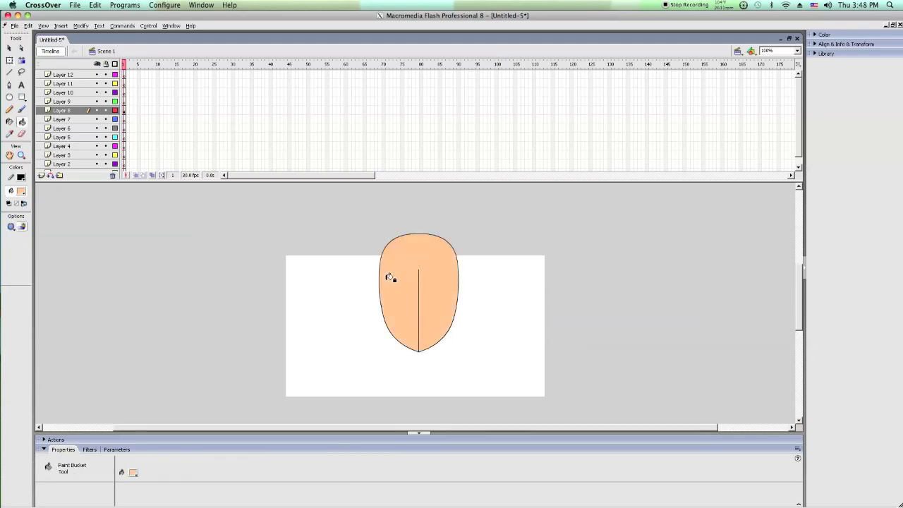
{"action": "left_click", "coordinate": [10, 48]}
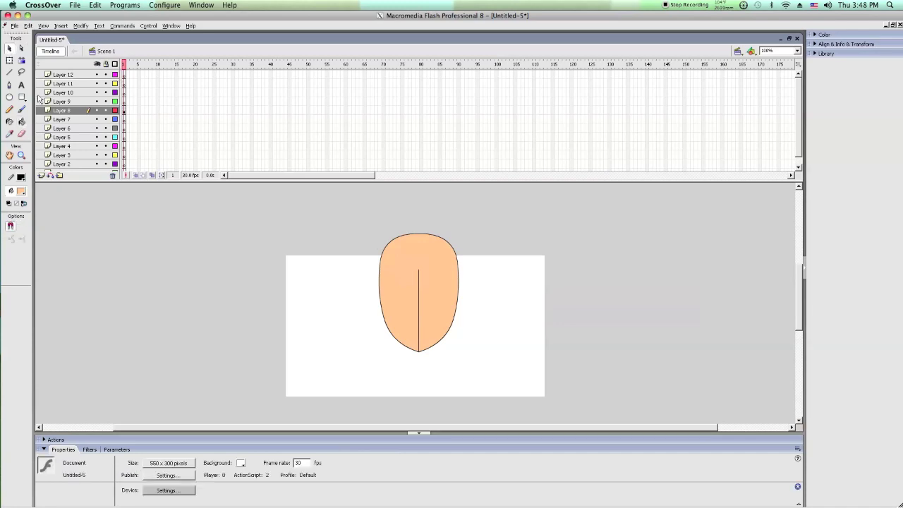
{"action": "left_click", "coordinate": [106, 111]}
Step: On Layer 7, draw a short vertical neck line below the left side of the jaw
{"action": "left_click", "coordinate": [83, 119]}
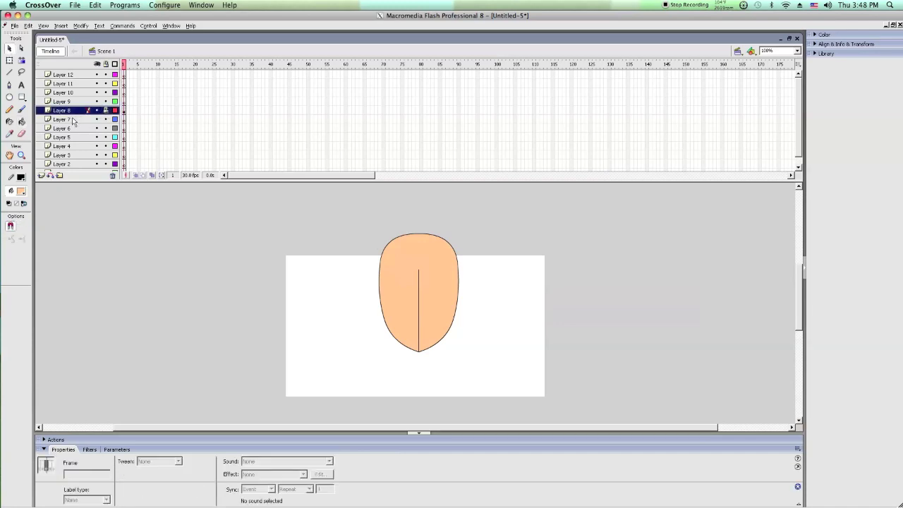
{"action": "left_click", "coordinate": [8, 73]}
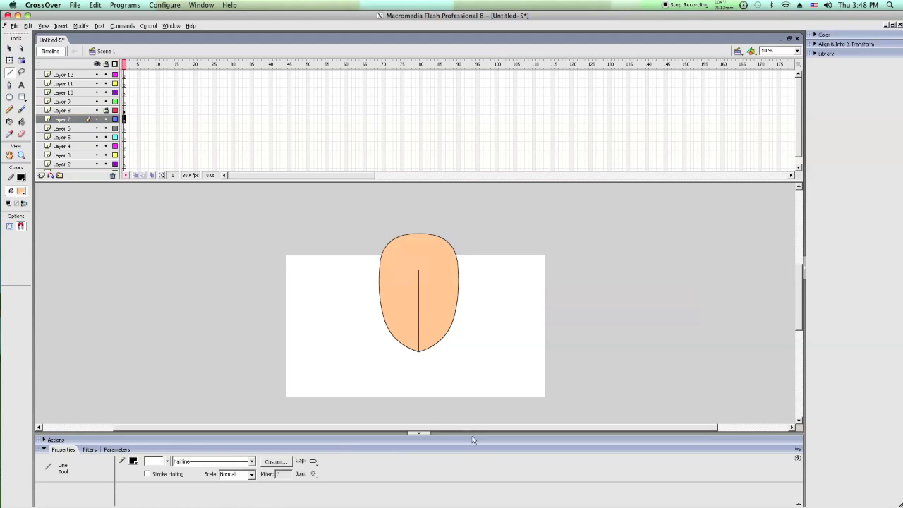
{"action": "mouse_move", "coordinate": [401, 339]}
{"action": "left_mouse_down"}
{"action": "mouse_move", "coordinate": [399, 315]}
{"action": "mouse_move", "coordinate": [398, 325]}
{"action": "left_mouse_up"}
{"action": "left_click", "coordinate": [9, 49]}
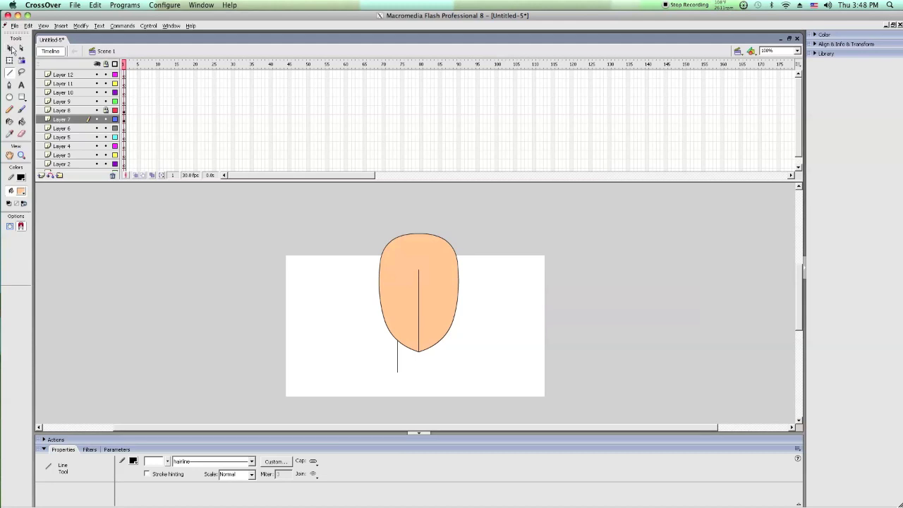
Step: Copy the head from Layer 8, lock and hide that layer, and paste the copy in place on Layer 7
{"action": "left_click", "coordinate": [105, 111]}
{"action": "left_click", "coordinate": [90, 110]}
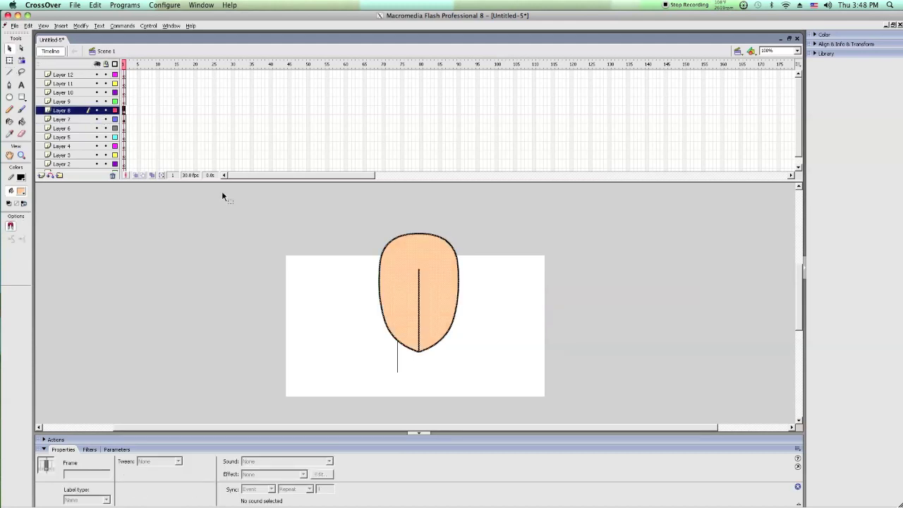
{"action": "right_click", "coordinate": [404, 272]}
{"action": "left_click", "coordinate": [420, 284]}
{"action": "left_click", "coordinate": [303, 215]}
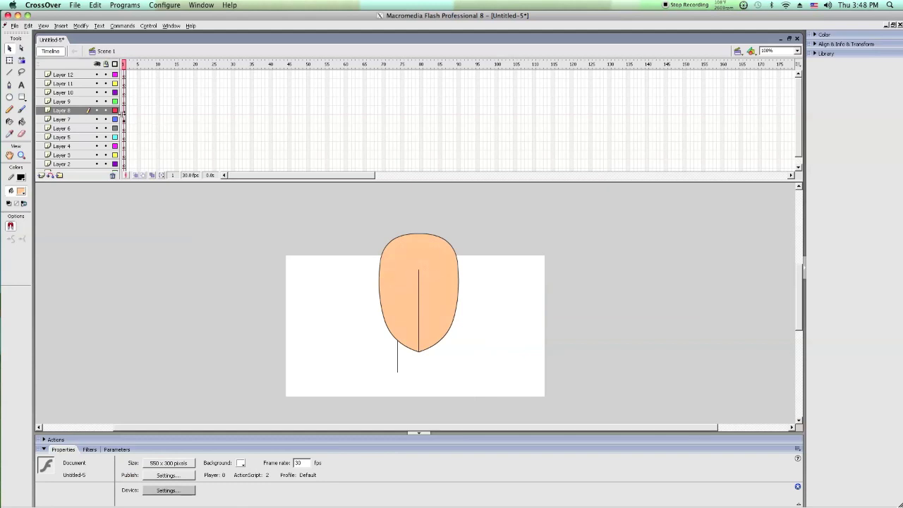
{"action": "left_click", "coordinate": [106, 110]}
{"action": "left_click", "coordinate": [96, 111]}
{"action": "left_click", "coordinate": [67, 120]}
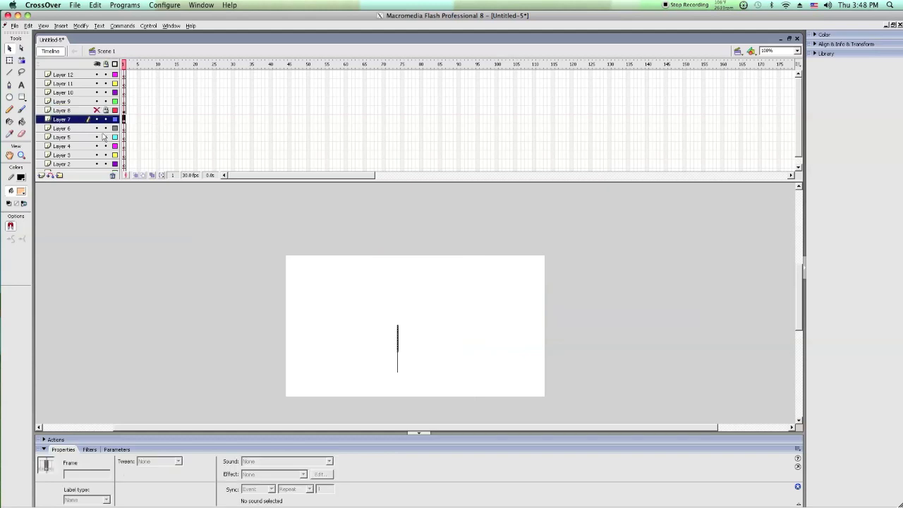
{"action": "right_click", "coordinate": [273, 276]}
{"action": "left_click", "coordinate": [304, 303]}
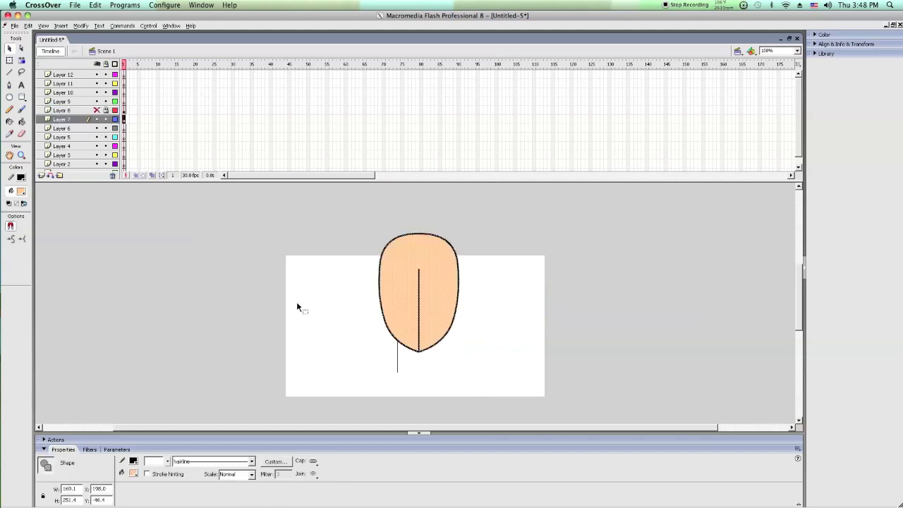
Step: Remove the fill from the copied head on Layer 7, keeping only its outline
{"action": "left_click", "coordinate": [133, 474]}
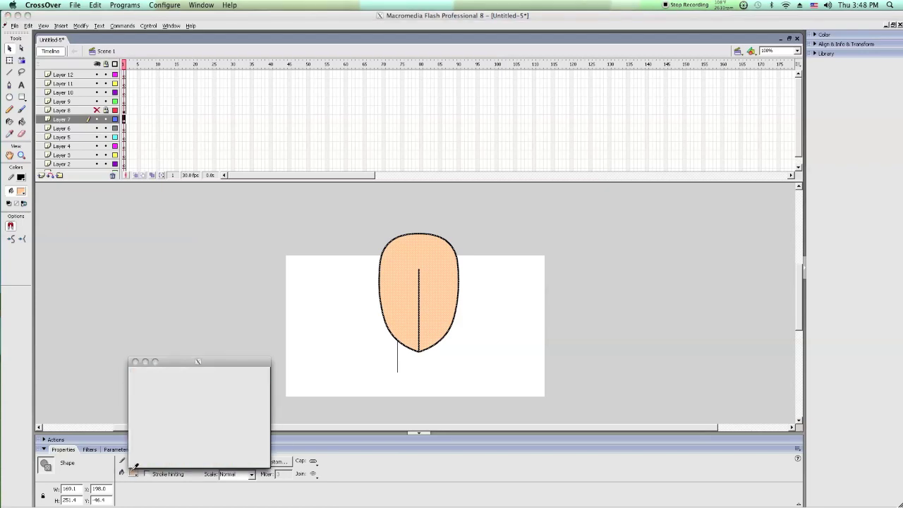
{"action": "left_click", "coordinate": [254, 373]}
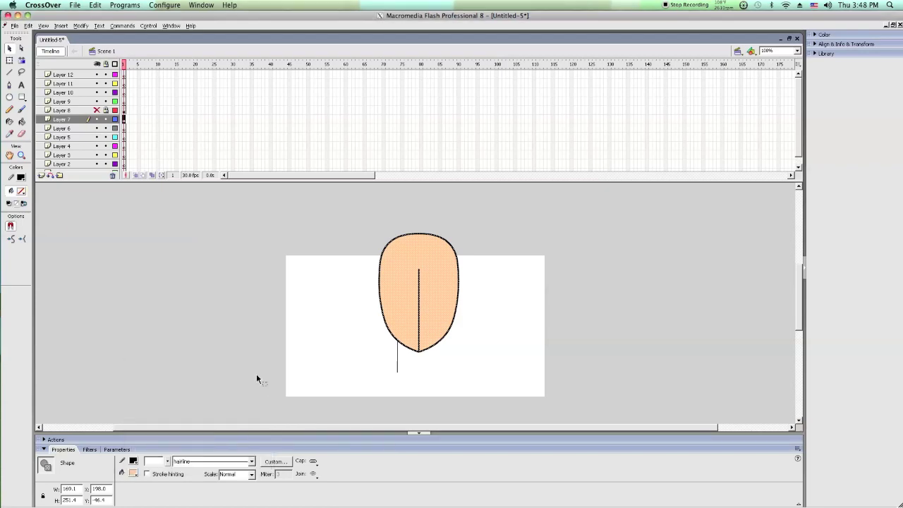
{"action": "left_click", "coordinate": [318, 329]}
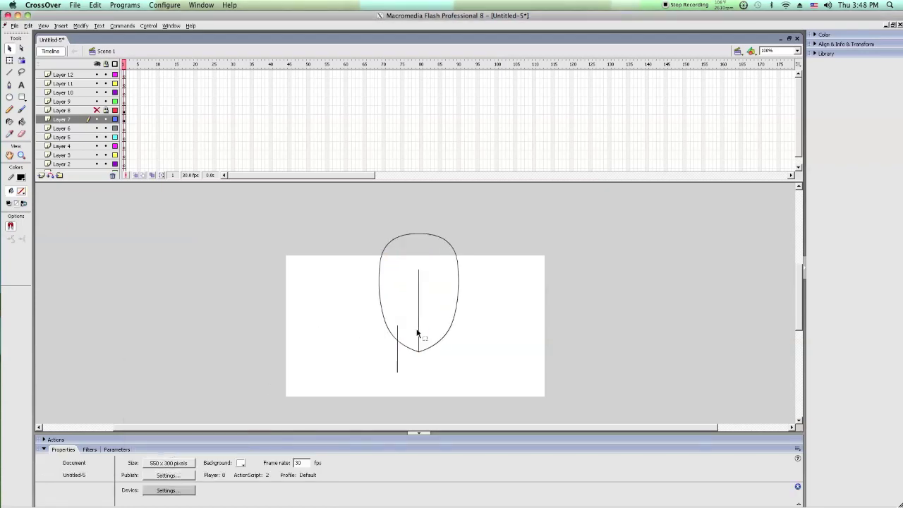
Step: Build the neck below the jaw from two side lines, the lowered centre line and a horizontal joining line, deleting excess segments
{"action": "left_click_drag", "start_coordinate": [419, 272], "coordinate": [419, 390]}
{"action": "left_click_drag", "start_coordinate": [399, 330], "coordinate": [370, 356]}
{"action": "key", "text": "ctrl+z"}
{"action": "key", "text": "Delete"}
Step: Stretch the lower part of the neck lines downward to a height of about 40 px with Free Transform
{"action": "left_click", "coordinate": [9, 60]}
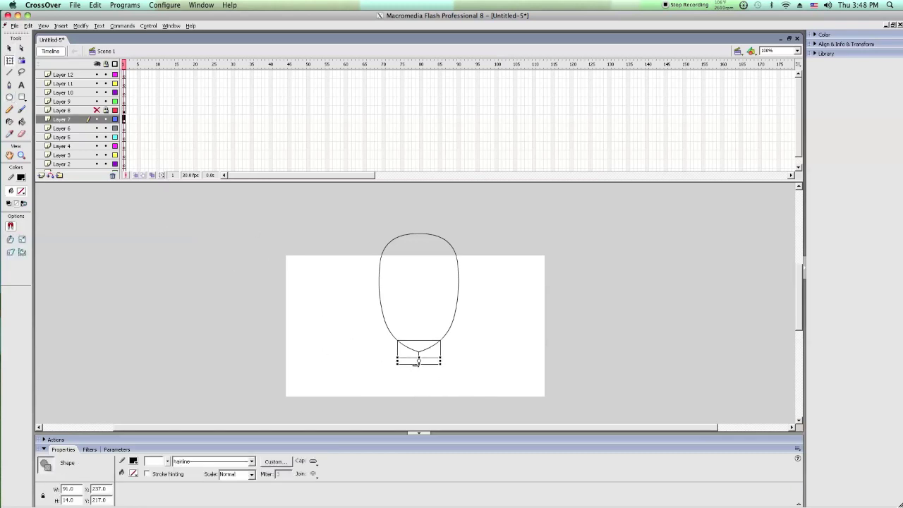
{"action": "left_click_drag", "start_coordinate": [418, 363], "coordinate": [419, 376]}
{"action": "left_click", "coordinate": [384, 364]}
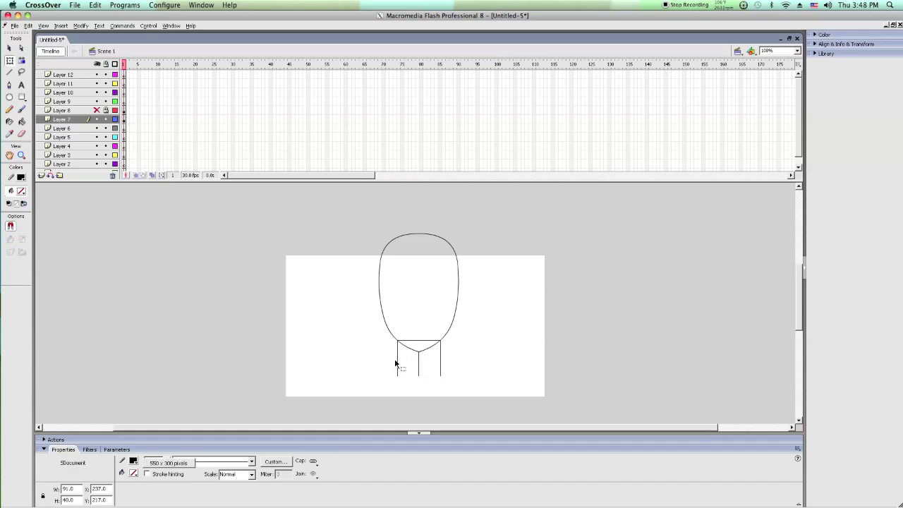
Step: Flare the lower ends of both neck side lines outward to about 103 px wide and bend the sides slightly inward
{"action": "left_click", "coordinate": [398, 374]}
{"action": "left_click", "coordinate": [440, 370], "text": "shift"}
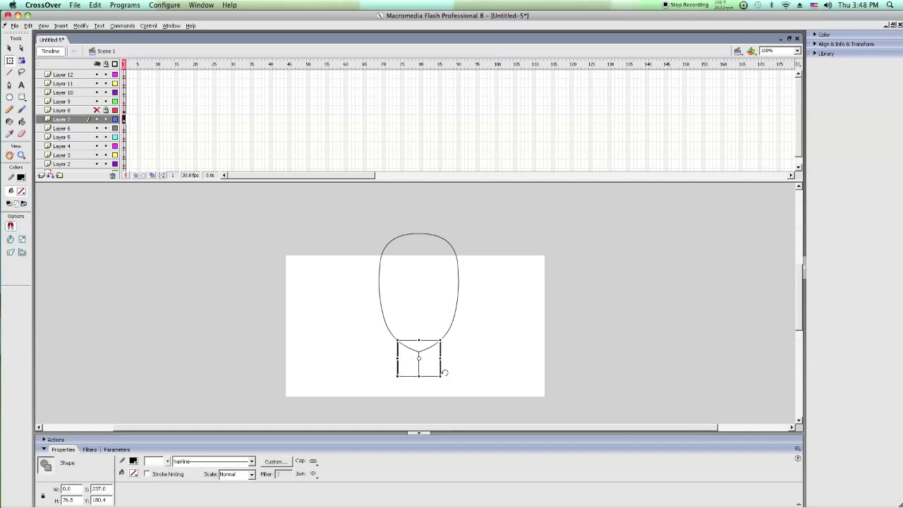
{"action": "left_click_drag", "start_coordinate": [441, 375], "coordinate": [444, 379]}
{"action": "left_click_drag", "start_coordinate": [444, 379], "coordinate": [446, 379]}
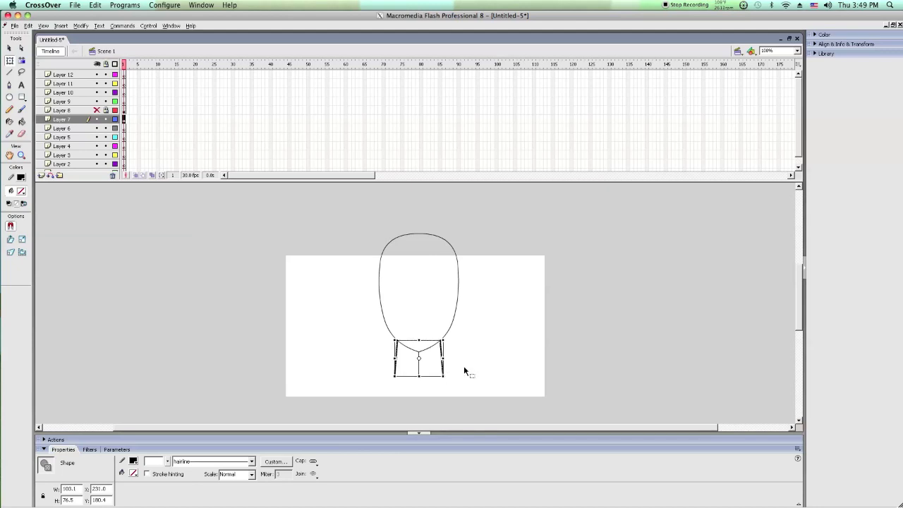
{"action": "left_click", "coordinate": [453, 364]}
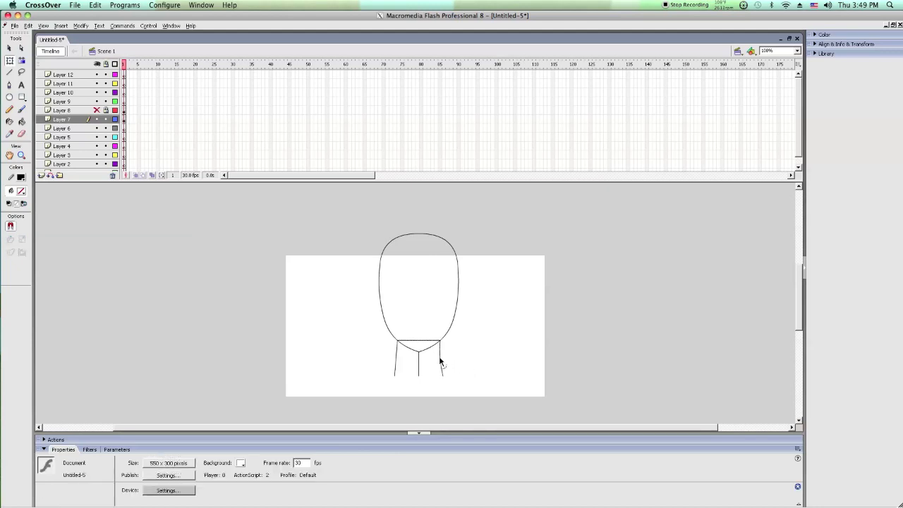
{"action": "left_click_drag", "start_coordinate": [397, 359], "coordinate": [398, 360]}
{"action": "left_click", "coordinate": [10, 48]}
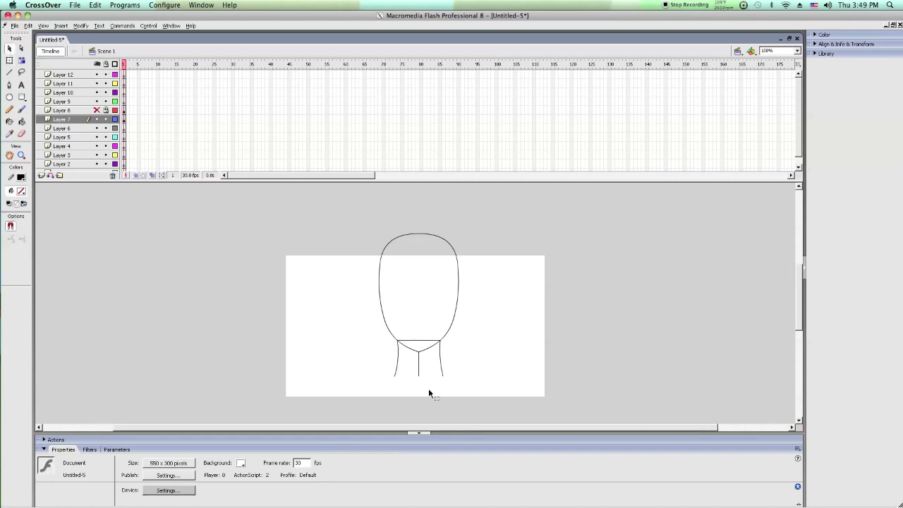
Step: Replace the neck's right side with a horizontally flipped copy of its left side line, snapped to the right end of the joining line
{"action": "left_click", "coordinate": [441, 352]}
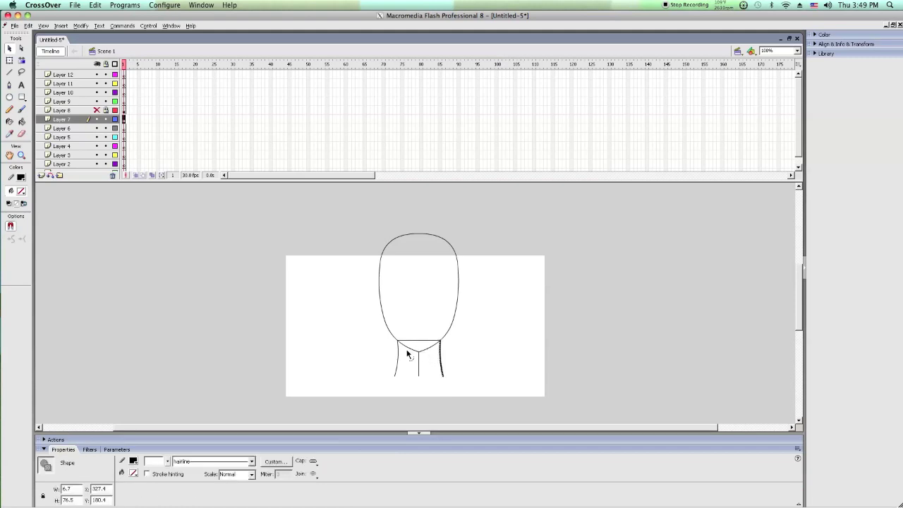
{"action": "right_click", "coordinate": [397, 351]}
{"action": "left_click", "coordinate": [414, 363]}
{"action": "right_click", "coordinate": [368, 351]}
{"action": "left_click", "coordinate": [391, 380]}
{"action": "key", "text": "ctrl+shift+h"}
{"action": "left_click_drag", "start_coordinate": [396, 344], "coordinate": [442, 351]}
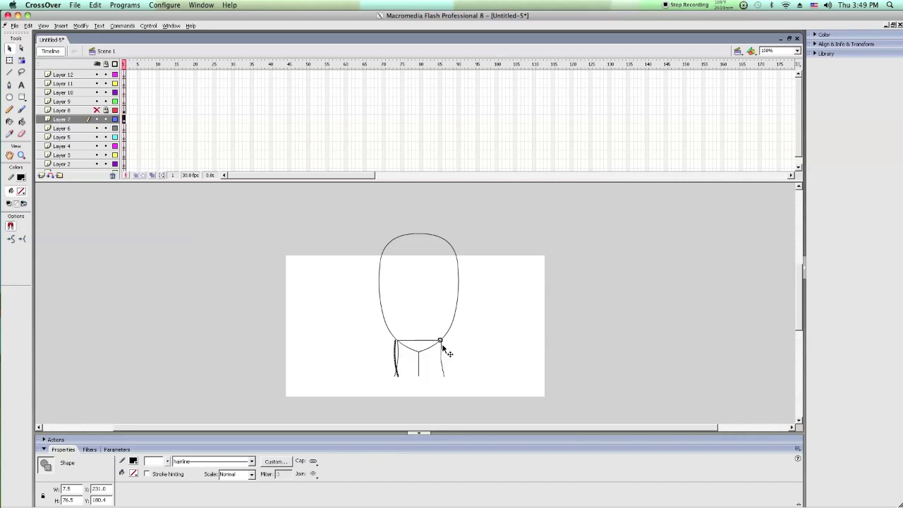
Step: Close the bottom of the neck with a horizontal line between the two sides and delete the centre line's overhang
{"action": "left_click", "coordinate": [418, 373]}
{"action": "key", "text": "Delete"}
{"action": "mouse_move", "coordinate": [429, 392]}
{"action": "left_mouse_down"}
{"action": "mouse_move", "coordinate": [442, 374]}
{"action": "mouse_move", "coordinate": [430, 392]}
{"action": "left_mouse_up"}
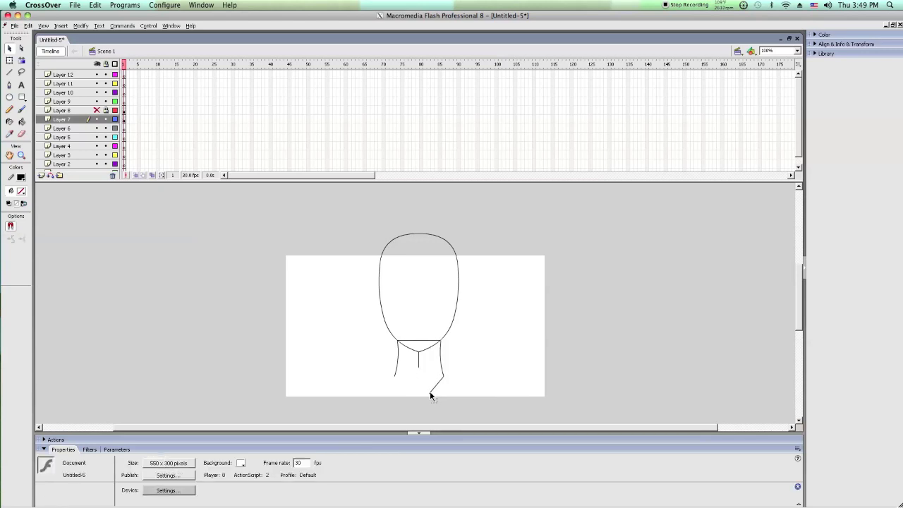
{"action": "mouse_move", "coordinate": [398, 387]}
{"action": "left_mouse_down"}
{"action": "mouse_move", "coordinate": [388, 380]}
{"action": "mouse_move", "coordinate": [419, 378]}
{"action": "mouse_move", "coordinate": [419, 386]}
{"action": "left_mouse_up"}
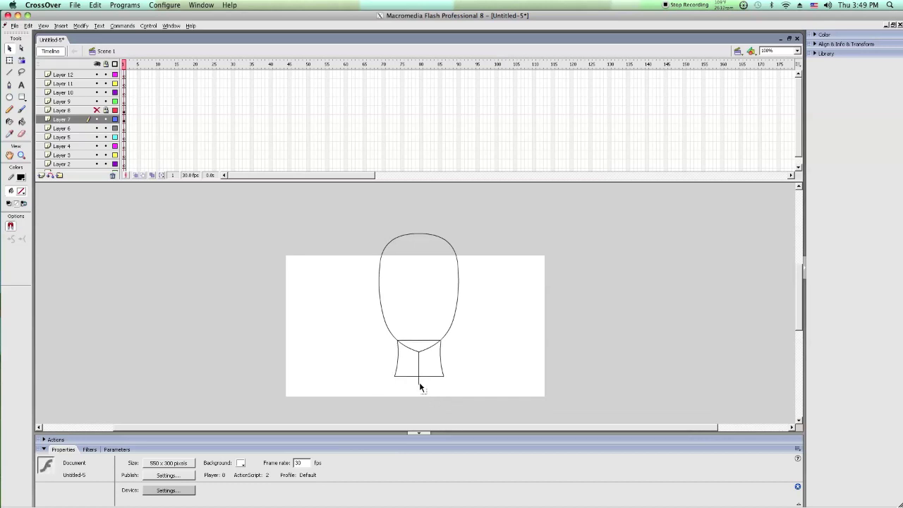
{"action": "key", "text": "Delete"}
Step: Delete the copied head outline and jaw segments from Layer 7, keeping the neck lines
{"action": "left_click", "coordinate": [412, 341]}
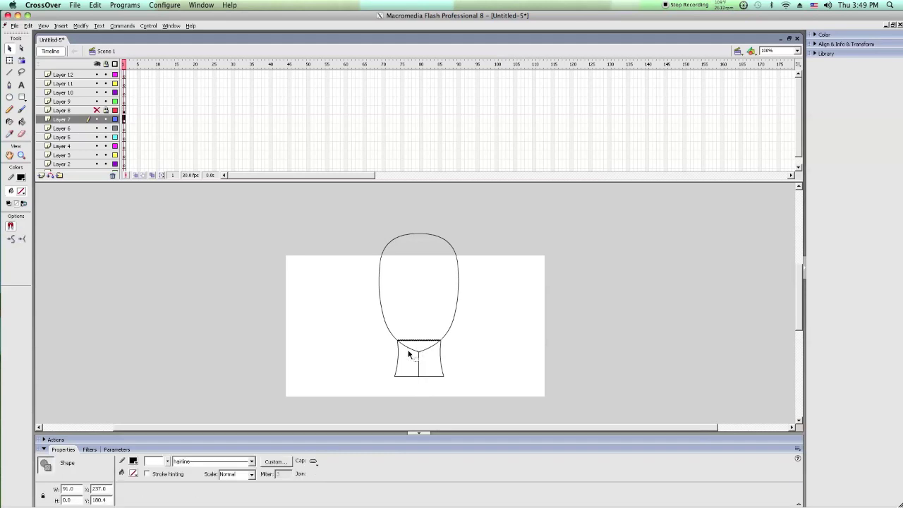
{"action": "left_click", "coordinate": [457, 305]}
{"action": "left_click_drag", "start_coordinate": [431, 348], "coordinate": [418, 350]}
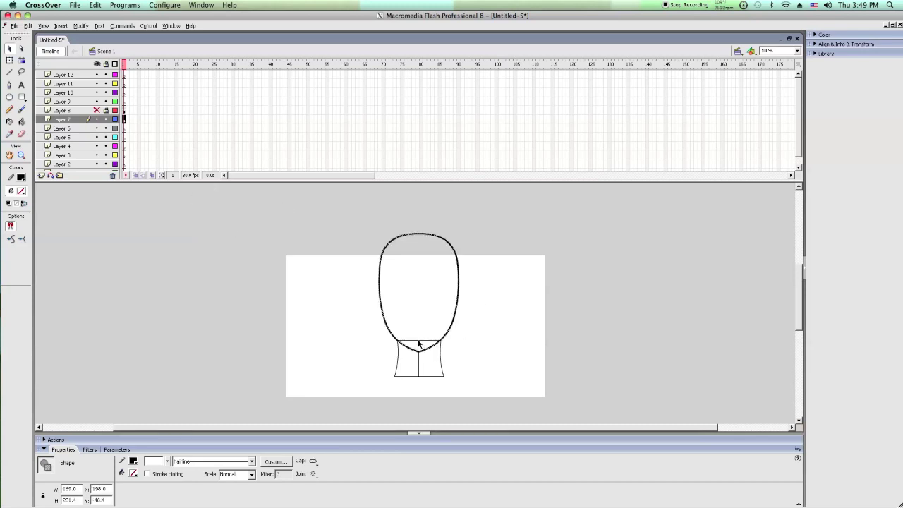
{"action": "key", "text": "Delete"}
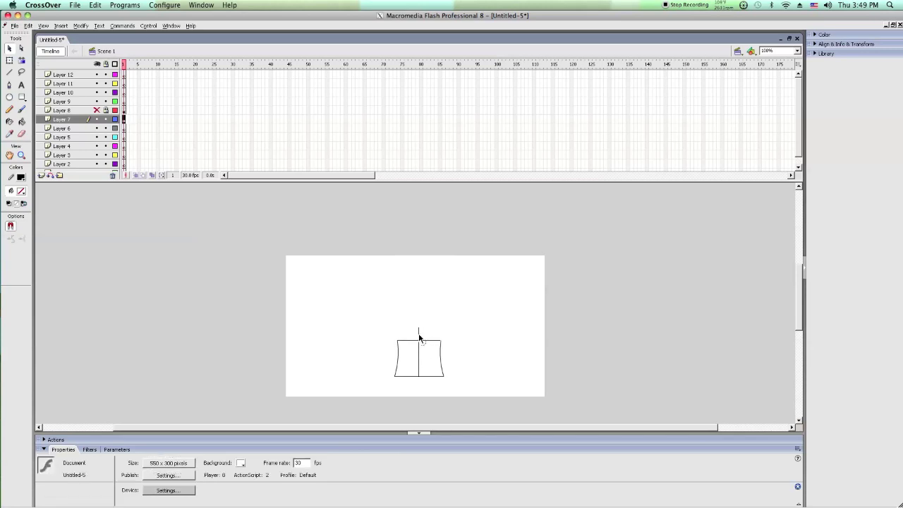
Step: Bend the neck's top edge up into a rounded dome and delete the centre line, leaving one closed outline
{"action": "left_click", "coordinate": [419, 335]}
{"action": "key", "text": "Delete"}
{"action": "left_click_drag", "start_coordinate": [419, 341], "coordinate": [436, 330]}
{"action": "left_click", "coordinate": [419, 330]}
{"action": "left_click_drag", "start_coordinate": [419, 329], "coordinate": [418, 321]}
Step: Set the fill to a linear gradient from darker skin tone #CE9D6C to the head's light skin colour
{"action": "left_click", "coordinate": [22, 122]}
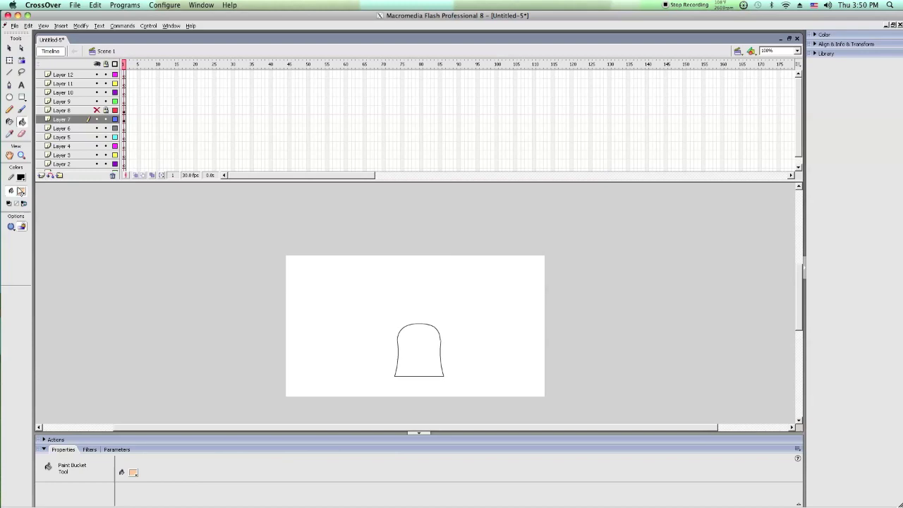
{"action": "left_click", "coordinate": [20, 192]}
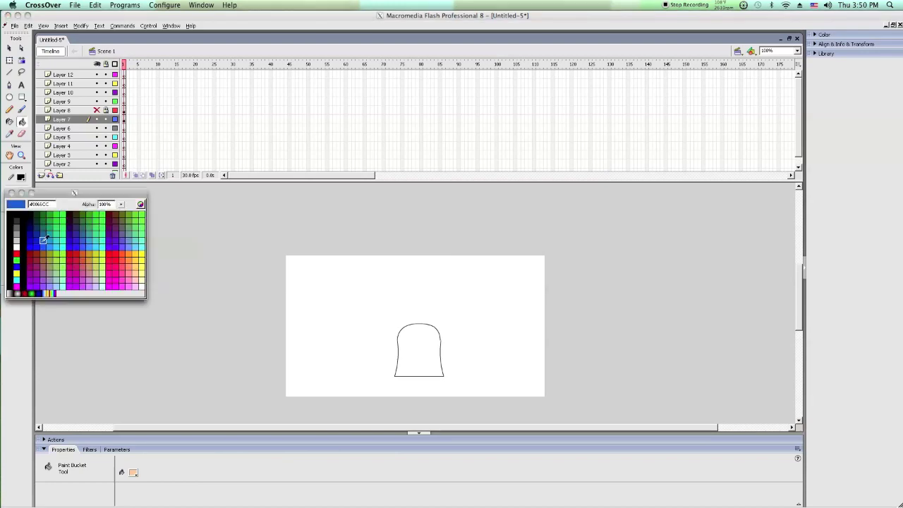
{"action": "left_click", "coordinate": [14, 289]}
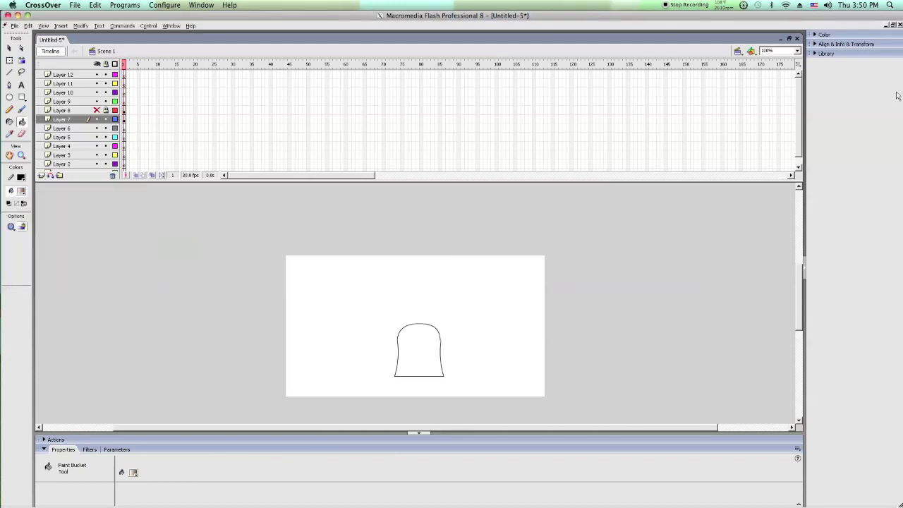
{"action": "left_click", "coordinate": [819, 34]}
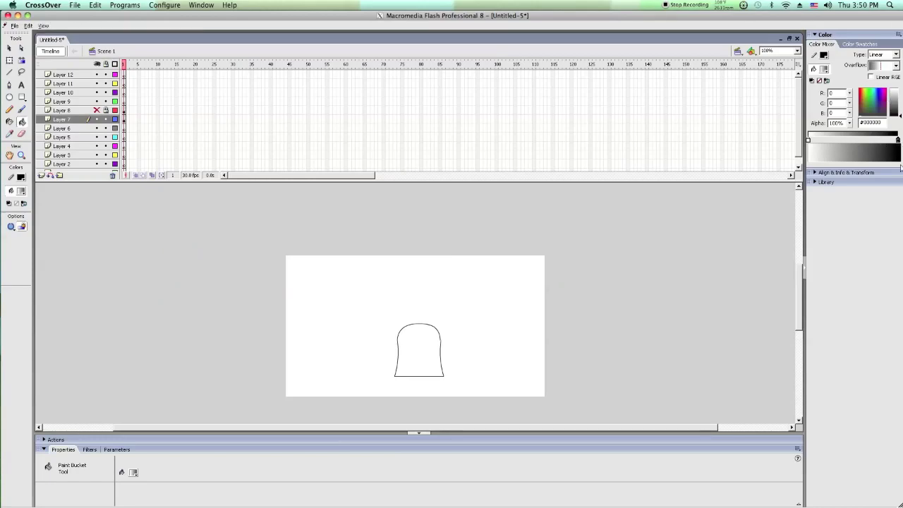
{"action": "left_click", "coordinate": [898, 140]}
{"action": "left_click", "coordinate": [891, 214]}
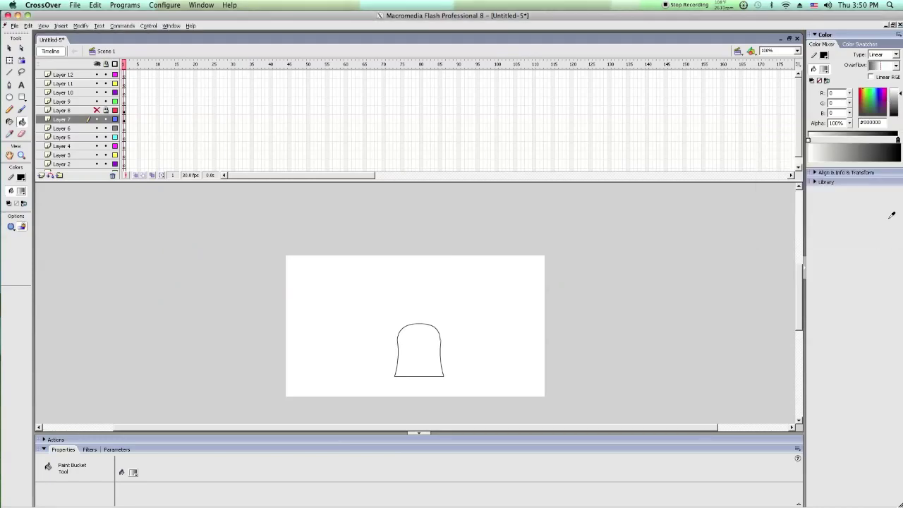
{"action": "left_click", "coordinate": [809, 140]}
{"action": "left_click", "coordinate": [809, 141]}
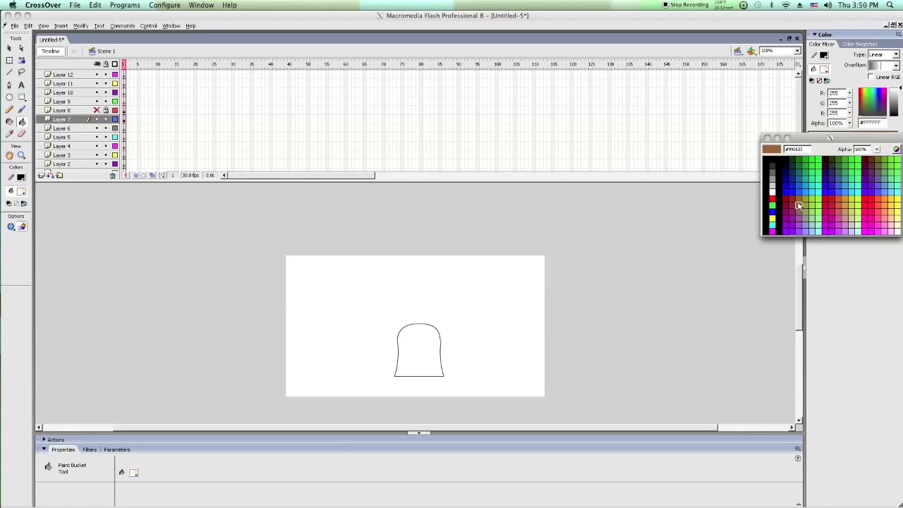
{"action": "left_click", "coordinate": [799, 206]}
{"action": "left_click_drag", "start_coordinate": [900, 105], "coordinate": [900, 99]}
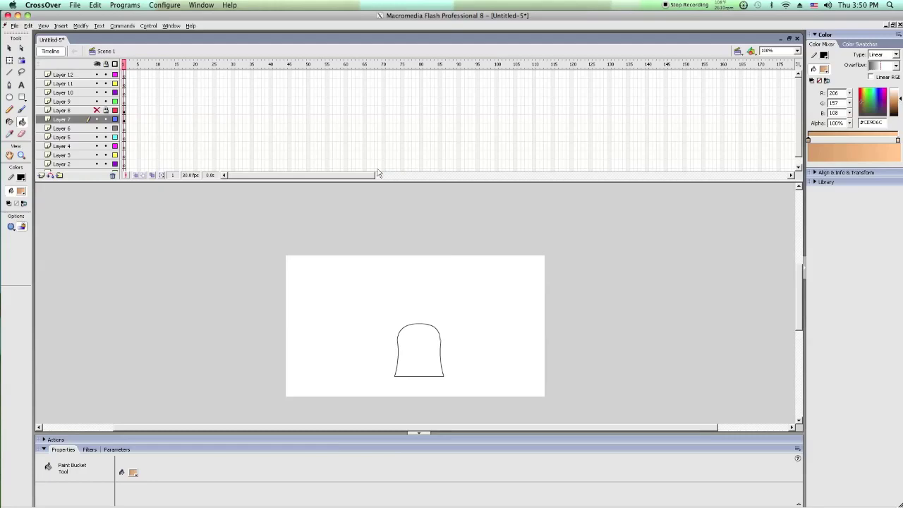
Step: Draw a gradient-filled square about 305 px wide beside the neck and delete its outline
{"action": "left_click", "coordinate": [22, 96]}
{"action": "left_click_drag", "start_coordinate": [492, 243], "coordinate": [636, 386]}
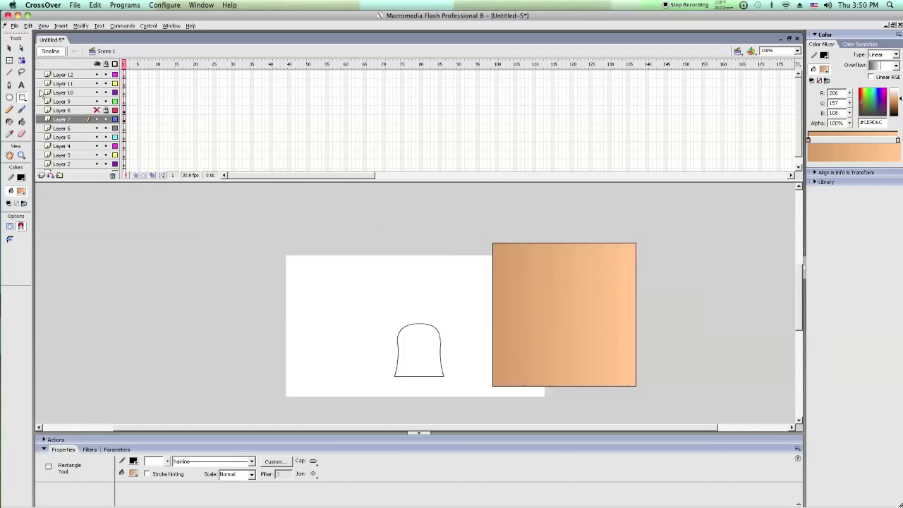
{"action": "left_click", "coordinate": [9, 48]}
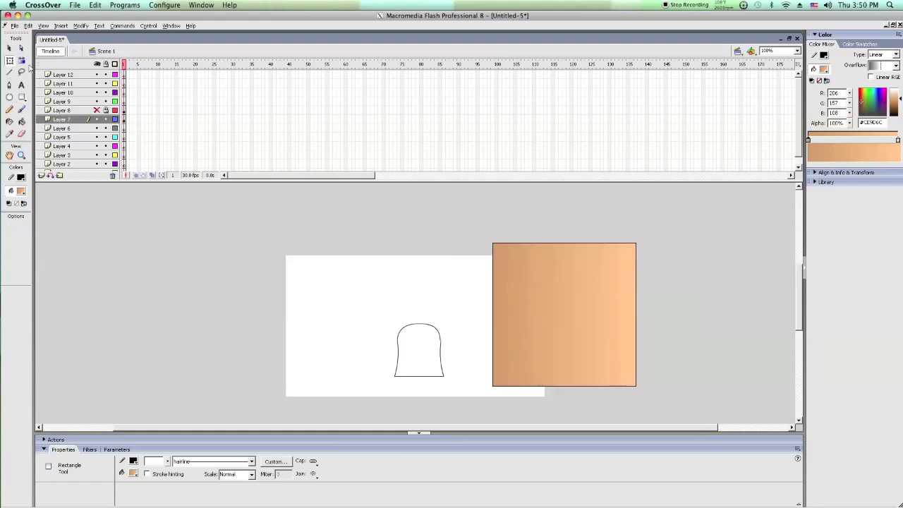
{"action": "double_click", "coordinate": [544, 242]}
{"action": "key", "text": "Delete"}
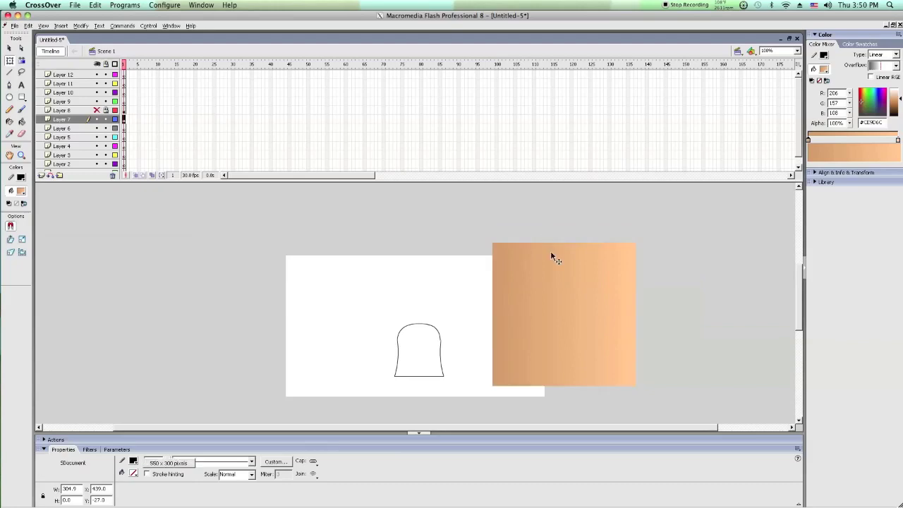
Step: Rotate the square so its gradient darkens toward the top, and squash it to the neck's height, about 112 px
{"action": "left_click", "coordinate": [606, 260]}
{"action": "left_click_drag", "start_coordinate": [645, 242], "coordinate": [713, 492]}
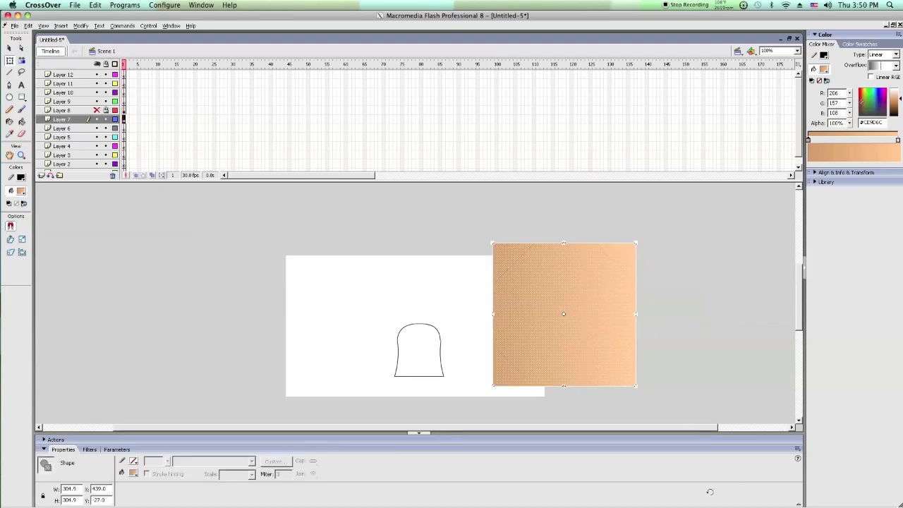
{"action": "left_click_drag", "start_coordinate": [590, 363], "coordinate": [549, 355]}
{"action": "left_click_drag", "start_coordinate": [524, 386], "coordinate": [465, 376]}
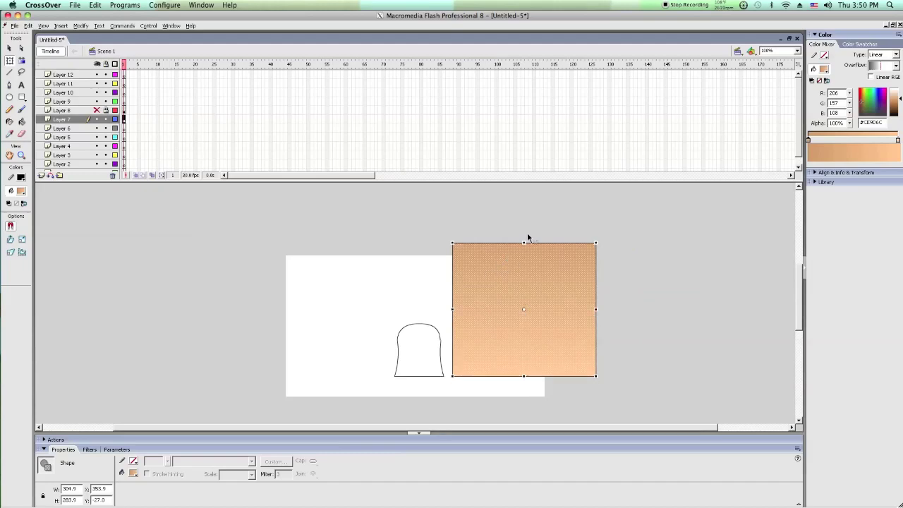
{"action": "left_click_drag", "start_coordinate": [522, 241], "coordinate": [415, 323]}
{"action": "left_click", "coordinate": [444, 310]}
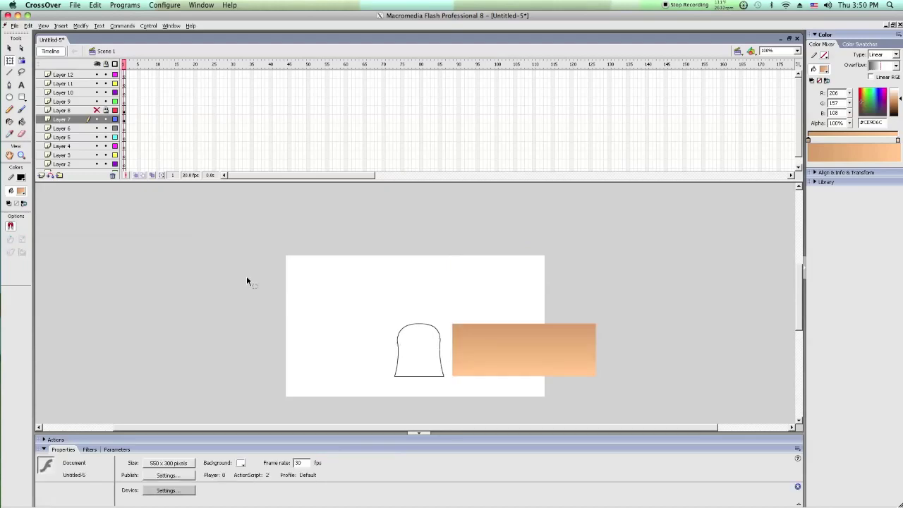
Step: Fill the neck with the gradient sampled from the rectangle and show the hidden head layer
{"action": "left_click", "coordinate": [9, 133]}
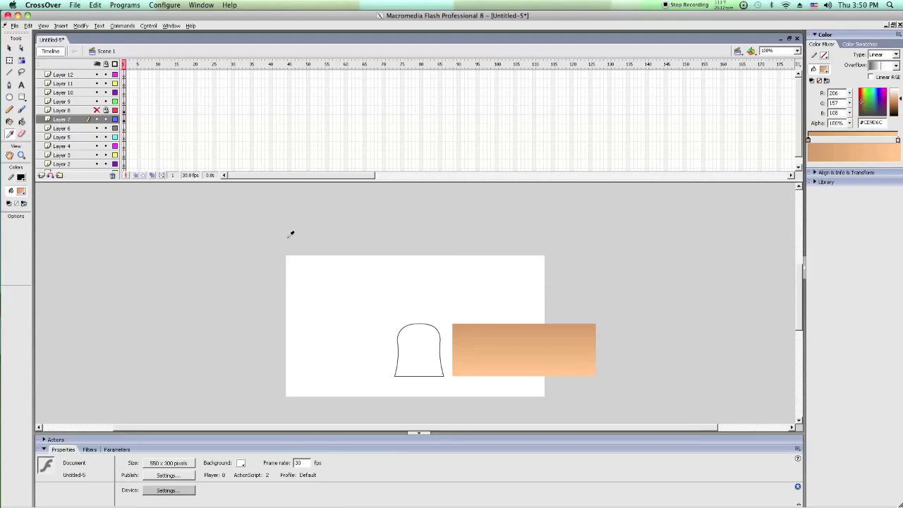
{"action": "left_click", "coordinate": [561, 346]}
{"action": "left_click", "coordinate": [419, 342]}
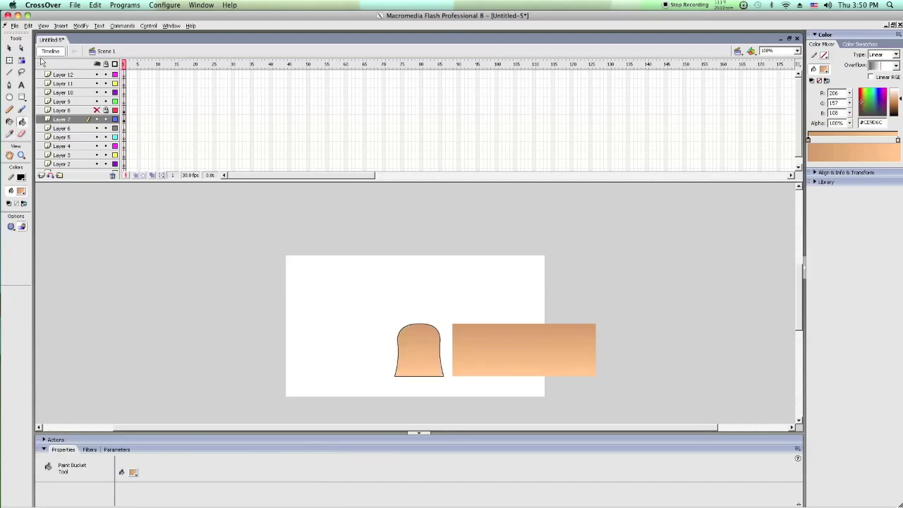
{"action": "left_click", "coordinate": [10, 48]}
{"action": "left_click", "coordinate": [97, 64]}
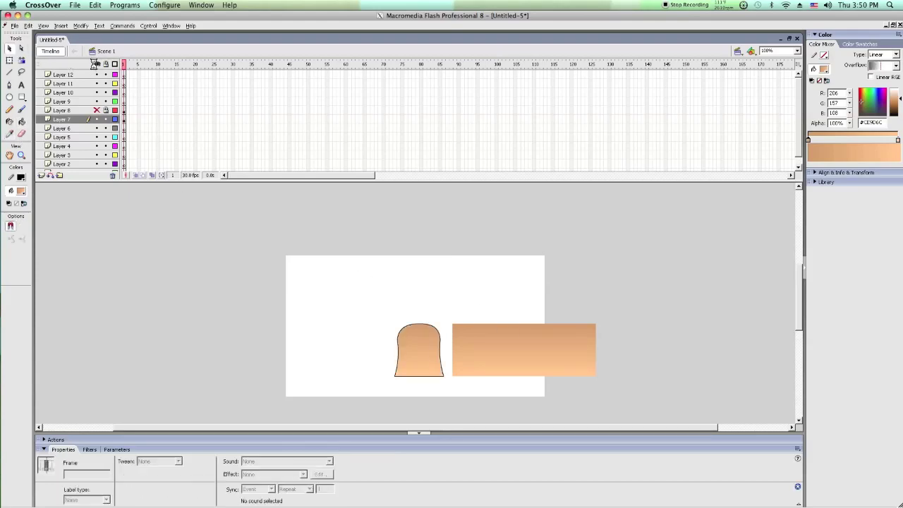
Step: Try shifting the gradient shared by the neck and rectangle downward and rotating it with Gradient Transform
{"action": "left_click", "coordinate": [479, 345]}
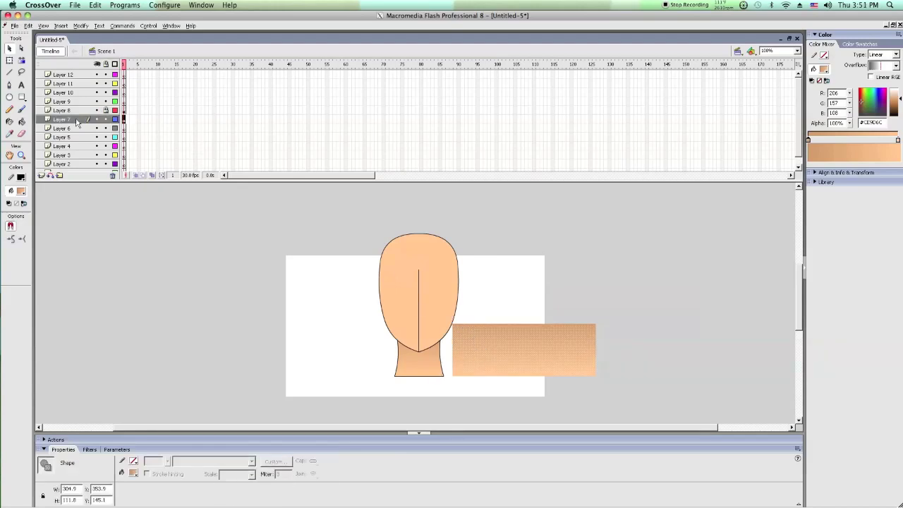
{"action": "left_click", "coordinate": [21, 62]}
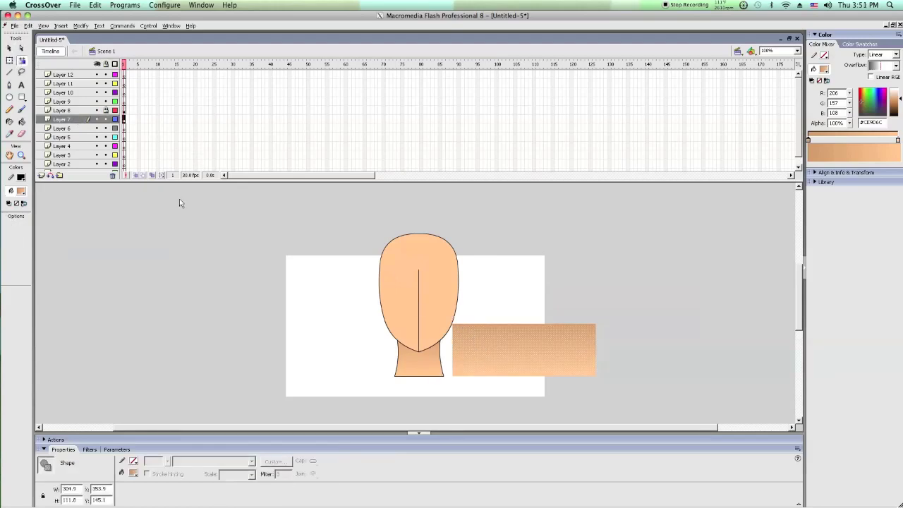
{"action": "left_click", "coordinate": [459, 328]}
{"action": "mouse_move", "coordinate": [494, 350]}
{"action": "left_mouse_down"}
{"action": "mouse_move", "coordinate": [499, 327]}
{"action": "mouse_move", "coordinate": [494, 365]}
{"action": "left_mouse_up"}
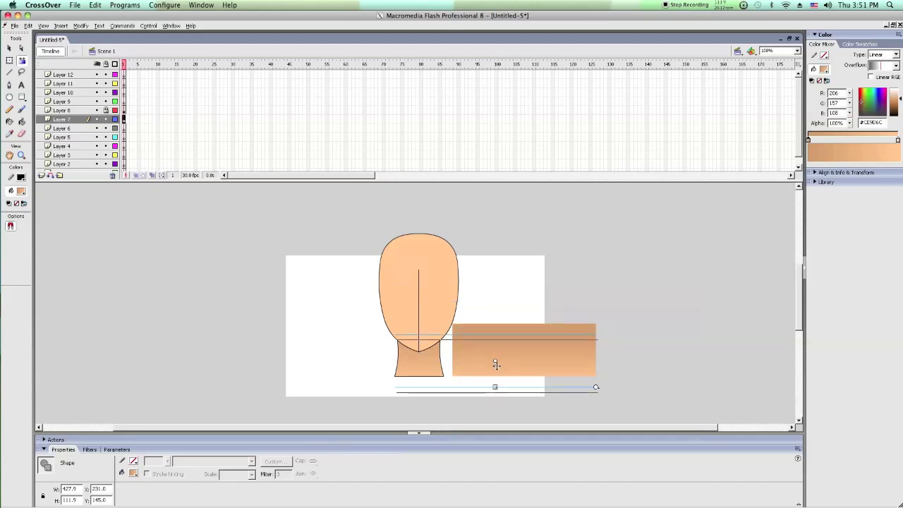
{"action": "left_click_drag", "start_coordinate": [596, 390], "coordinate": [587, 257]}
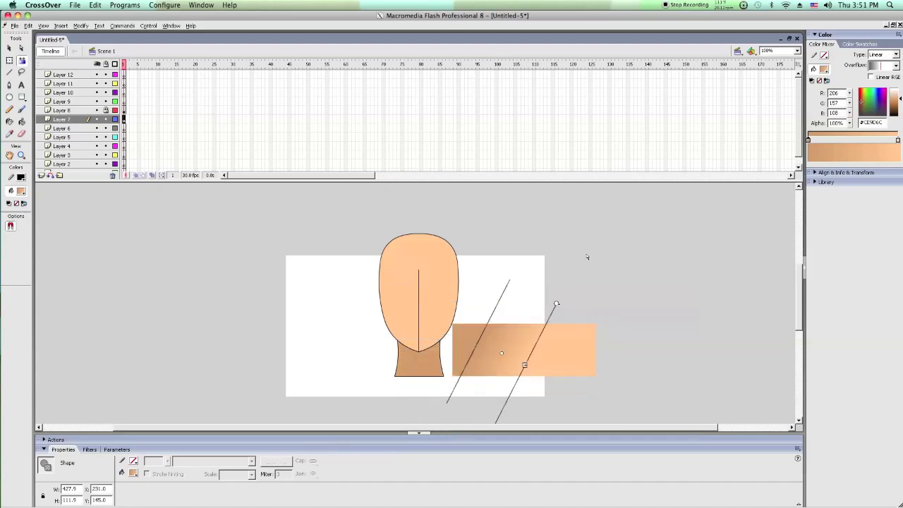
Step: Cut the neck and rectangle fills, and undo the cut
{"action": "key", "text": "q"}
{"action": "right_click", "coordinate": [576, 360]}
{"action": "left_click", "coordinate": [592, 363]}
{"action": "left_click", "coordinate": [9, 48]}
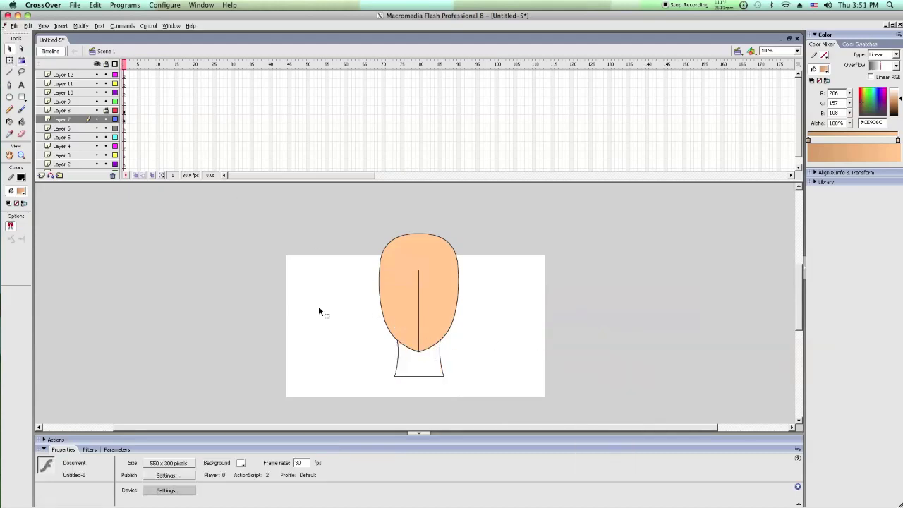
{"action": "key", "text": "ctrl+z"}
{"action": "left_click", "coordinate": [337, 329]}
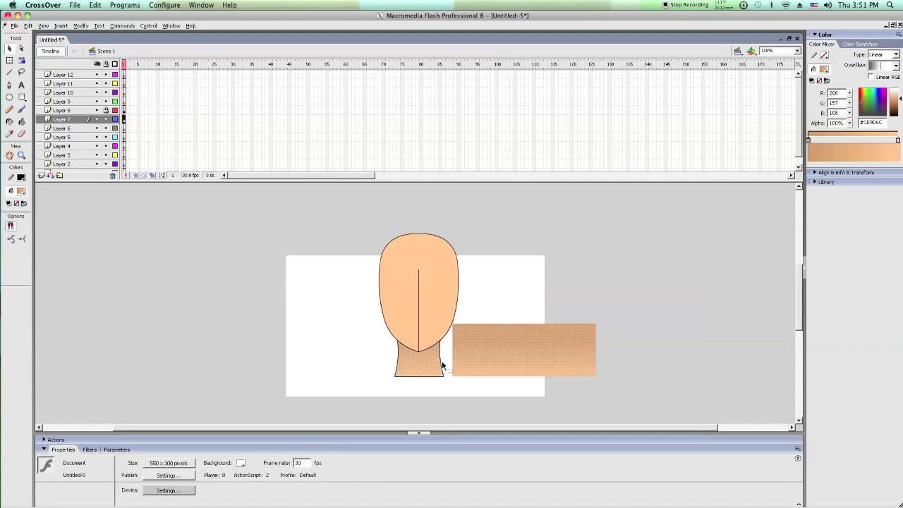
Step: Delete the gradient rectangle beside the neck and lock Layer 7
{"action": "left_click", "coordinate": [460, 363]}
{"action": "key", "text": "Delete"}
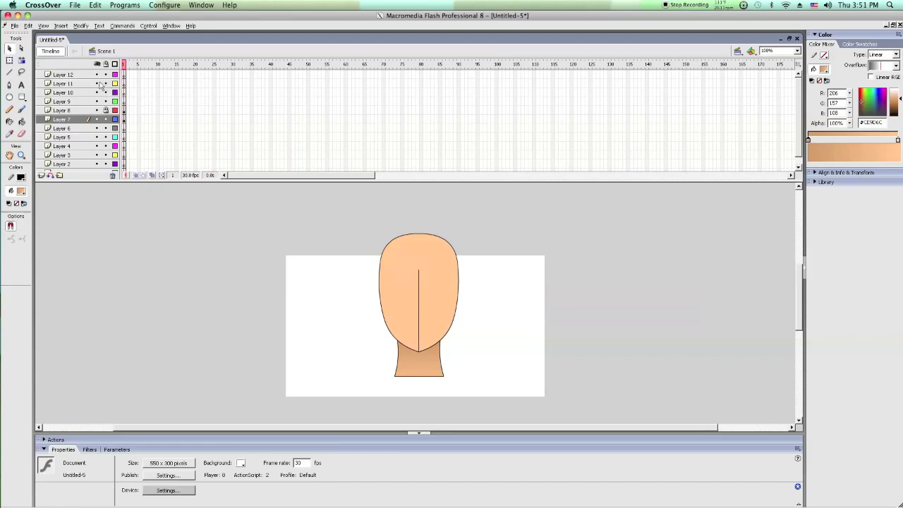
{"action": "left_click", "coordinate": [107, 120]}
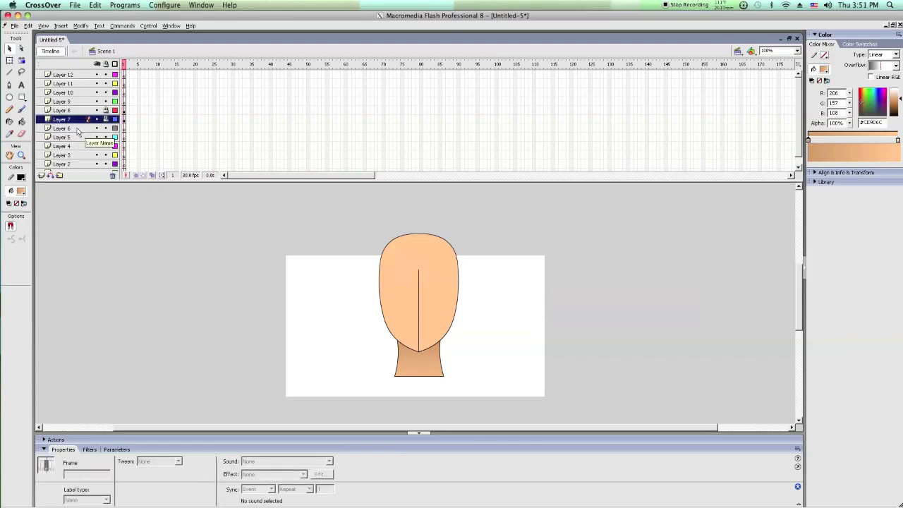
Step: Unlock Layer 7 and draw a curved hairline shoulder line sloping outward from the left side of the neck
{"action": "key", "text": "n"}
{"action": "left_click", "coordinate": [70, 120]}
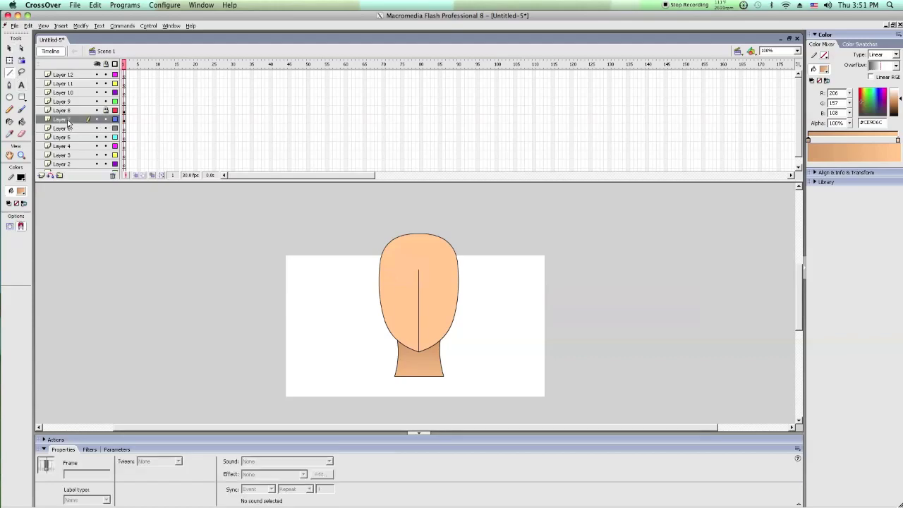
{"action": "scroll", "coordinate": [321, 369], "scroll_direction": "down", "scroll_amount": 3}
{"action": "right_click", "coordinate": [340, 351]}
{"action": "left_click", "coordinate": [347, 337]}
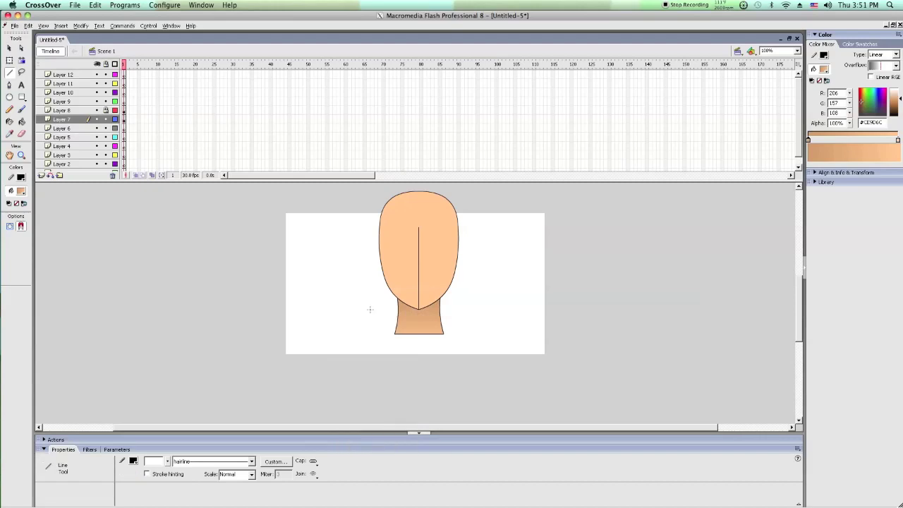
{"action": "left_click_drag", "start_coordinate": [373, 328], "coordinate": [316, 347]}
{"action": "left_click", "coordinate": [10, 47]}
{"action": "left_click_drag", "start_coordinate": [386, 330], "coordinate": [360, 338]}
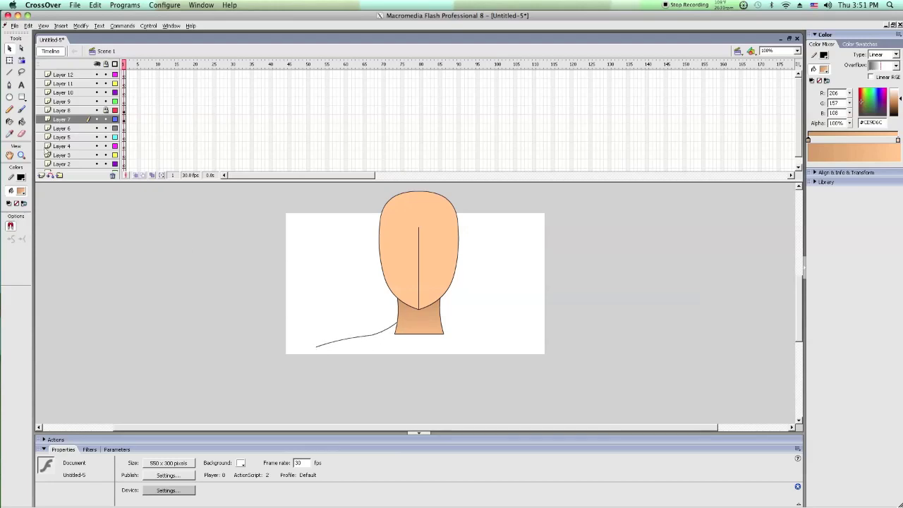
Step: Round off the shoulder's outer end with a short curved line and delete the overhanging segments, making the shoulder outline about 182 by 70 px
{"action": "left_click", "coordinate": [8, 72]}
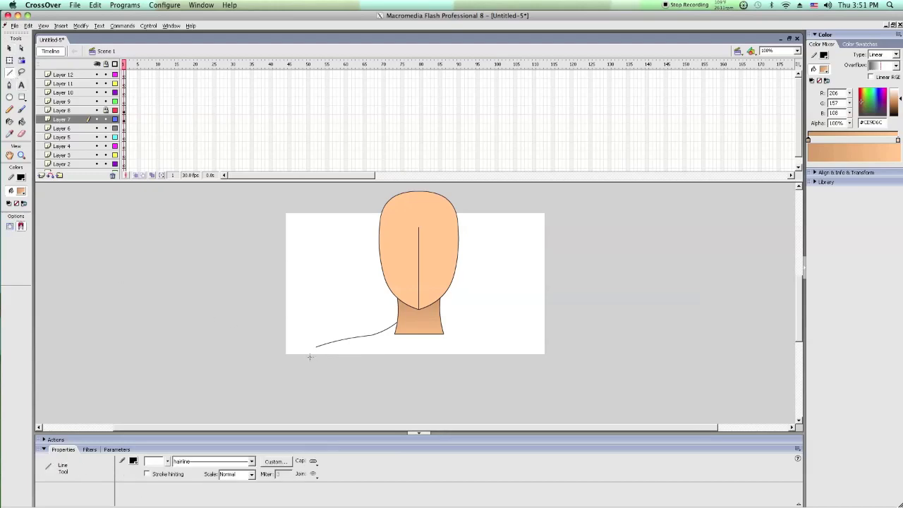
{"action": "left_click_drag", "start_coordinate": [330, 328], "coordinate": [337, 329]}
{"action": "left_click", "coordinate": [9, 48]}
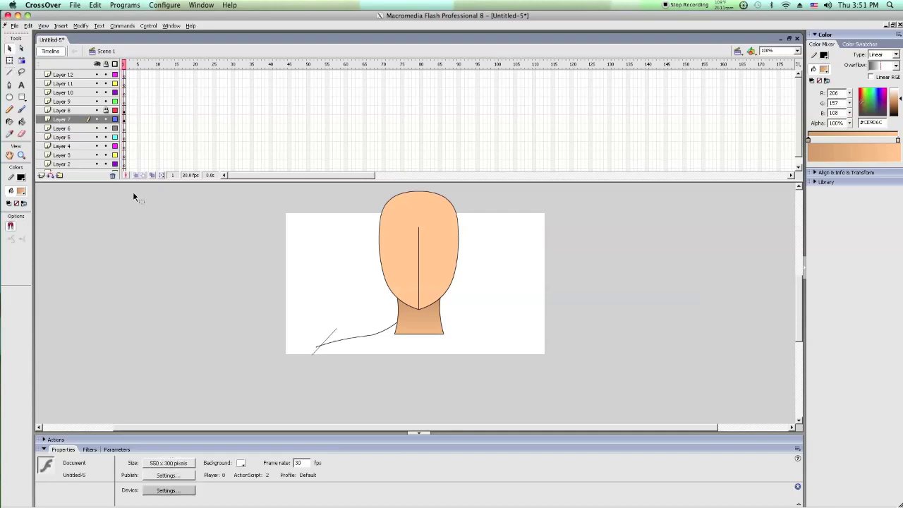
{"action": "left_click", "coordinate": [319, 346]}
{"action": "key", "text": "Delete"}
Step: Draw a straight horizontal base line from the shoulder's outer end across beneath the neck
{"action": "left_click", "coordinate": [377, 336]}
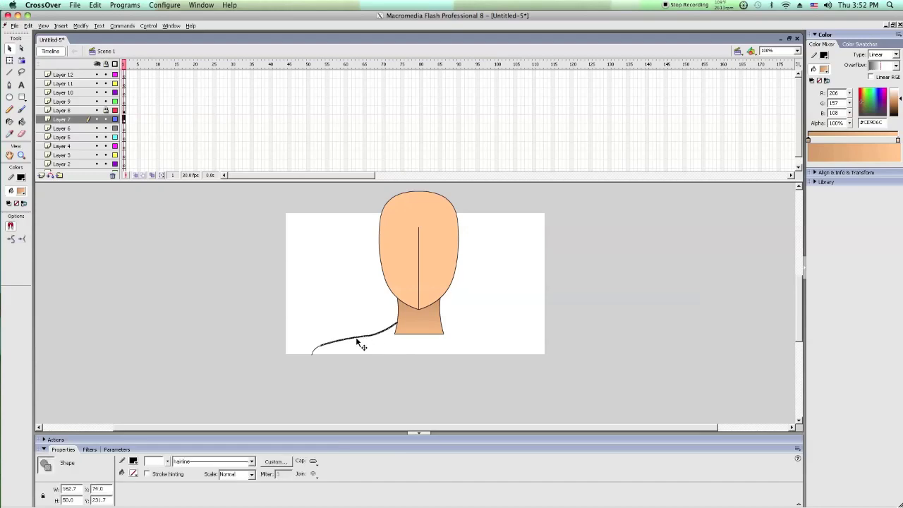
{"action": "left_click", "coordinate": [321, 349], "text": "shift"}
{"action": "left_click", "coordinate": [9, 73]}
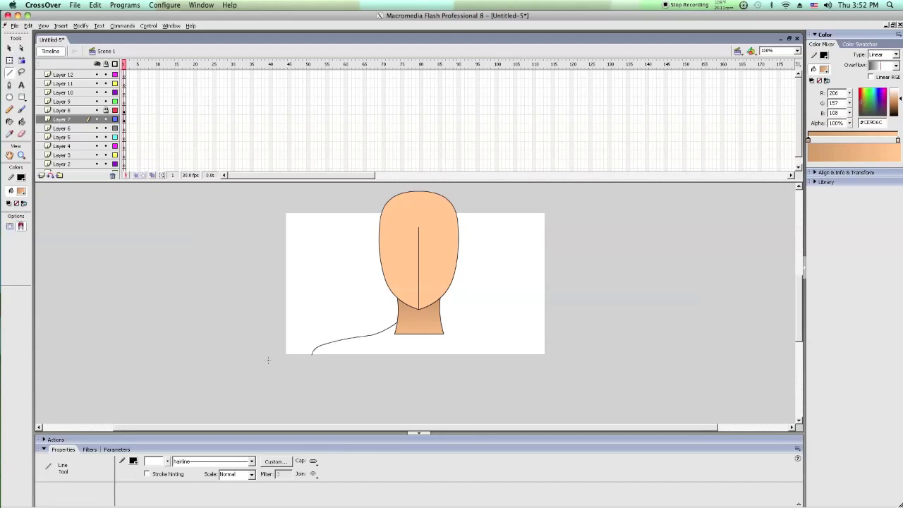
{"action": "left_click_drag", "start_coordinate": [355, 362], "coordinate": [504, 355]}
Step: Duplicate the shoulder curve in place, flip the copy horizontally and move it across towards the neck's right side
{"action": "left_click", "coordinate": [9, 48]}
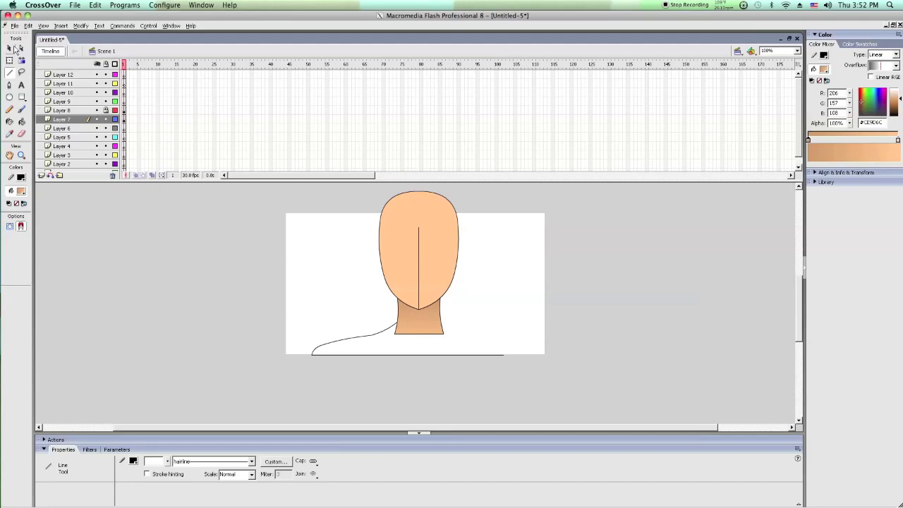
{"action": "left_click", "coordinate": [321, 348]}
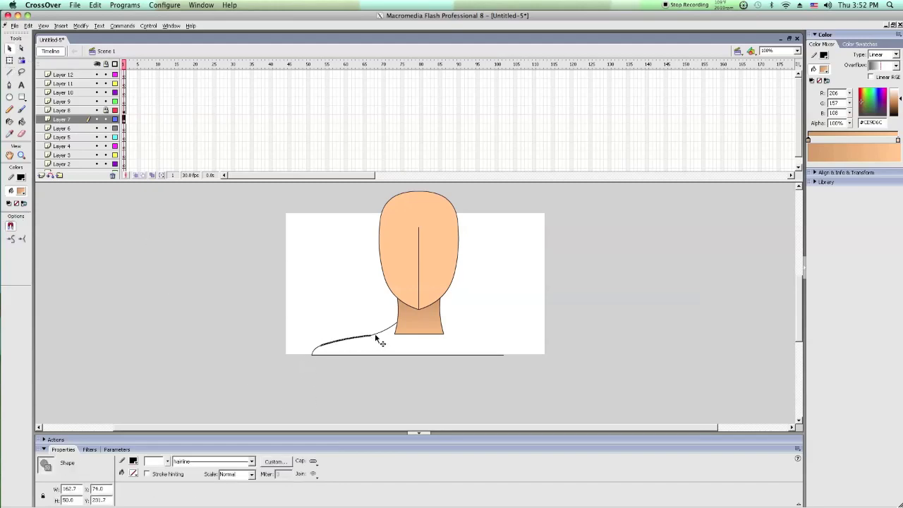
{"action": "right_click", "coordinate": [319, 348]}
{"action": "left_click", "coordinate": [290, 317]}
{"action": "right_click", "coordinate": [290, 318]}
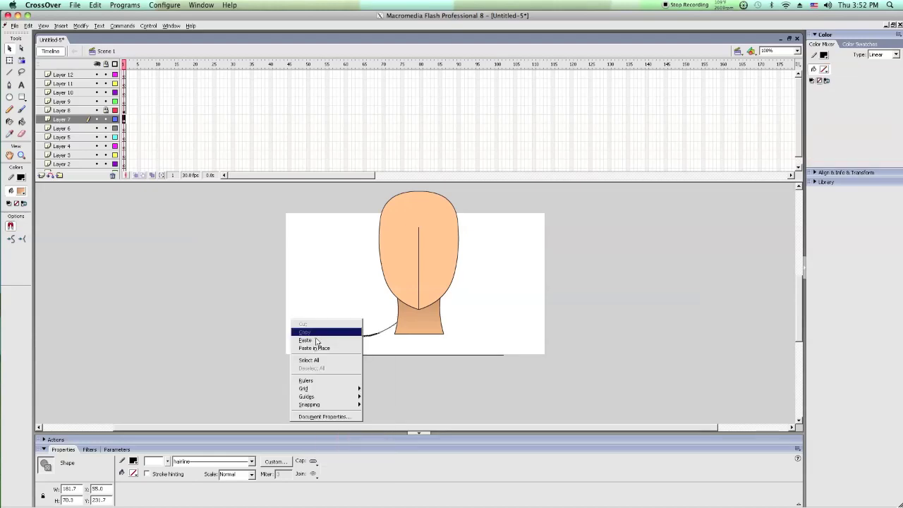
{"action": "left_click", "coordinate": [318, 348]}
{"action": "key", "text": "ctrl+shift+h"}
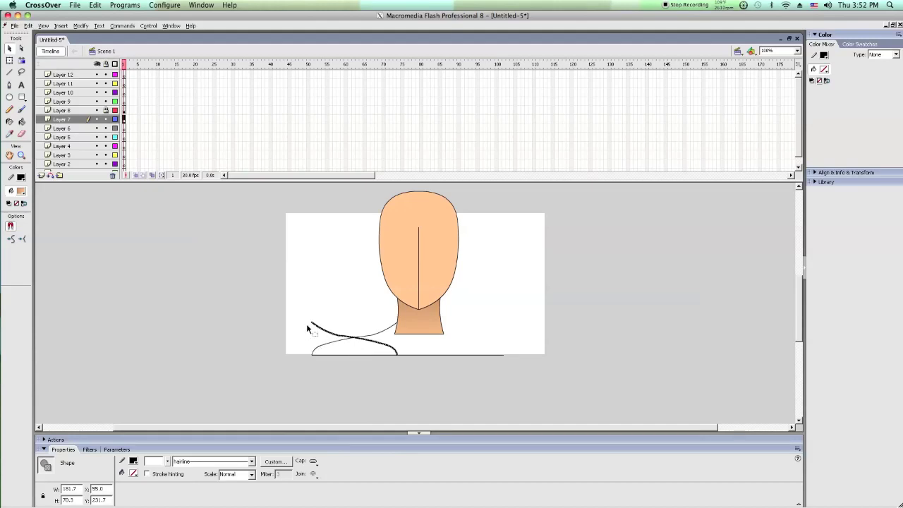
{"action": "left_click_drag", "start_coordinate": [313, 323], "coordinate": [411, 326]}
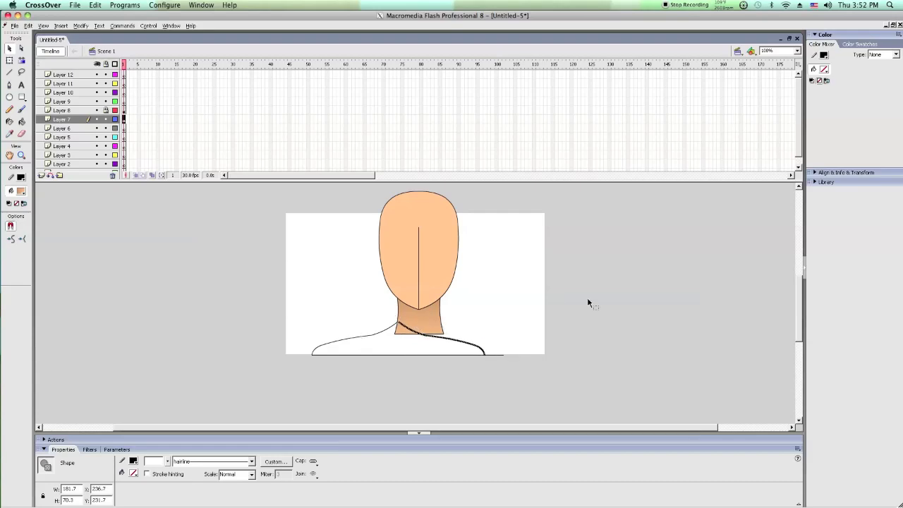
Step: Nudge the mirrored shoulder curve rightward until it meets the right edge of the neck and closes the base line
{"action": "key", "text": "Right"}
{"action": "key", "text": "Right"}
{"action": "key", "text": "Right"}
{"action": "key", "text": "Right"}
{"action": "key", "text": "Right"}
{"action": "key", "text": "Right"}
{"action": "key", "text": "Right"}
{"action": "key", "text": "Right"}
{"action": "key", "text": "Right"}
{"action": "key", "text": "Right"}
{"action": "key", "text": "Right"}
{"action": "key", "text": "Right"}
{"action": "key", "text": "Right"}
{"action": "key", "text": "Right"}
{"action": "key", "text": "Right"}
{"action": "key", "text": "Right"}
{"action": "key", "text": "Right"}
{"action": "key", "text": "Right"}
{"action": "key", "text": "Right"}
{"action": "key", "text": "Right"}
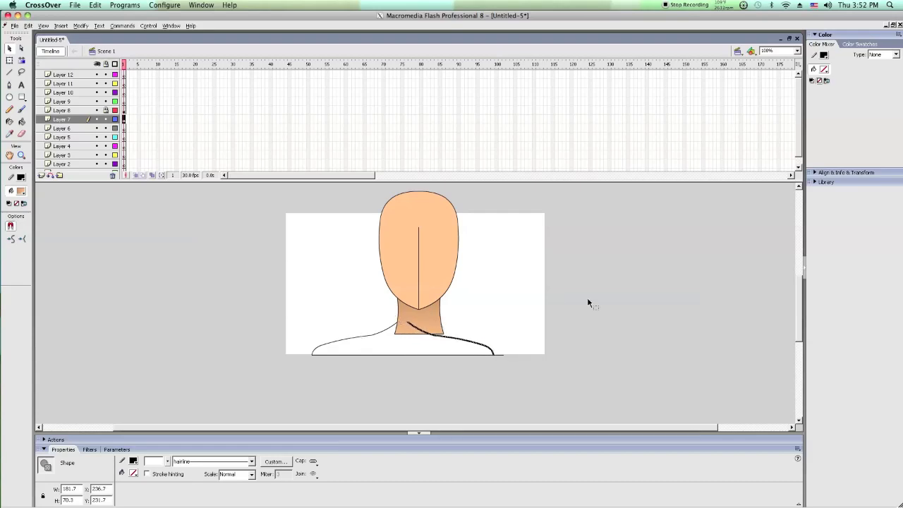
{"action": "key", "text": "Right"}
{"action": "key", "text": "Right"}
{"action": "key", "text": "Right"}
{"action": "key", "text": "Right"}
{"action": "key", "text": "Right"}
{"action": "key", "text": "Right"}
{"action": "key", "text": "Right"}
{"action": "key", "text": "Right"}
{"action": "key", "text": "Right"}
{"action": "key", "text": "Right"}
{"action": "key", "text": "Right"}
{"action": "key", "text": "Right"}
{"action": "key", "text": "Right"}
{"action": "key", "text": "Right"}
{"action": "key", "text": "Right"}
{"action": "key", "text": "Right"}
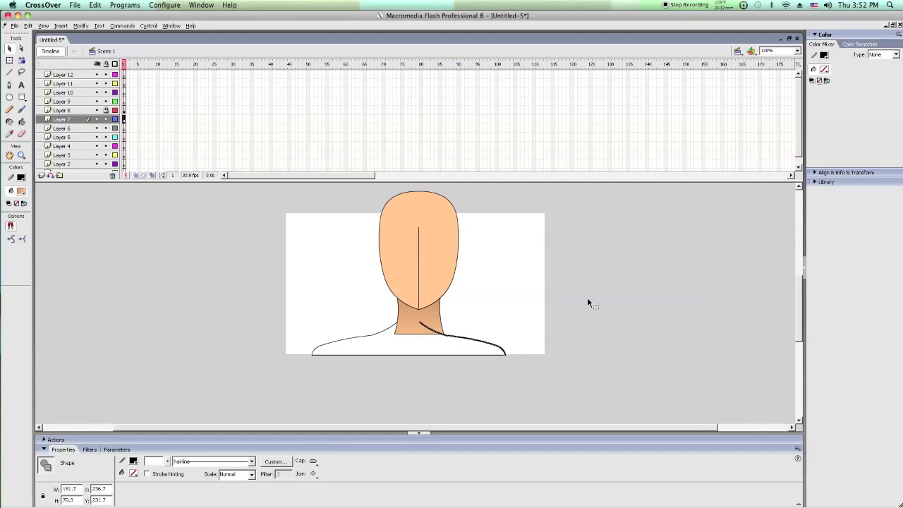
{"action": "key", "text": "Right"}
{"action": "key", "text": "Right"}
{"action": "key", "text": "Right"}
{"action": "key", "text": "Right"}
{"action": "key", "text": "Right"}
{"action": "key", "text": "Right"}
{"action": "key", "text": "Right"}
{"action": "key", "text": "Right"}
{"action": "key", "text": "Right"}
{"action": "key", "text": "Right"}
{"action": "key", "text": "Right"}
{"action": "key", "text": "Right"}
{"action": "key", "text": "Right"}
{"action": "key", "text": "Right"}
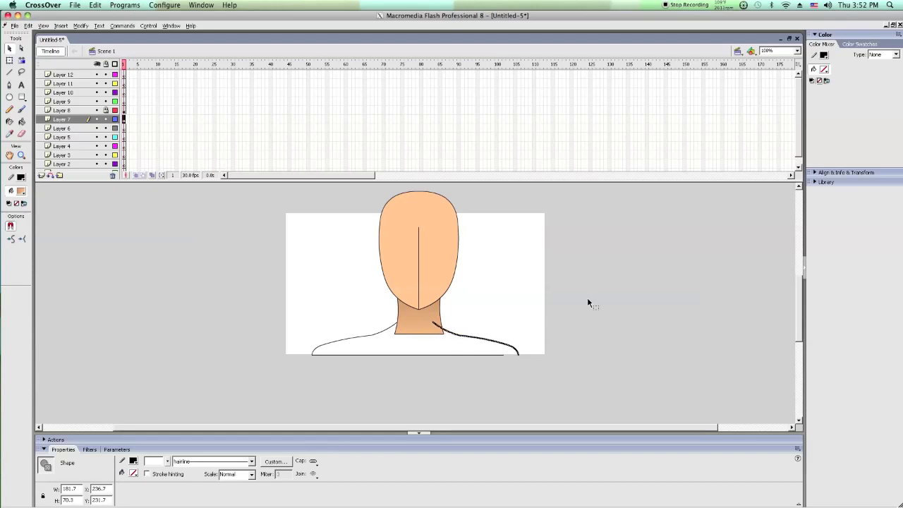
{"action": "key", "text": "Right"}
{"action": "key", "text": "Right"}
{"action": "key", "text": "Right"}
{"action": "key", "text": "Right"}
{"action": "key", "text": "Right"}
{"action": "key", "text": "Right"}
{"action": "key", "text": "Right"}
{"action": "key", "text": "Right"}
{"action": "key", "text": "Right"}
{"action": "key", "text": "Right"}
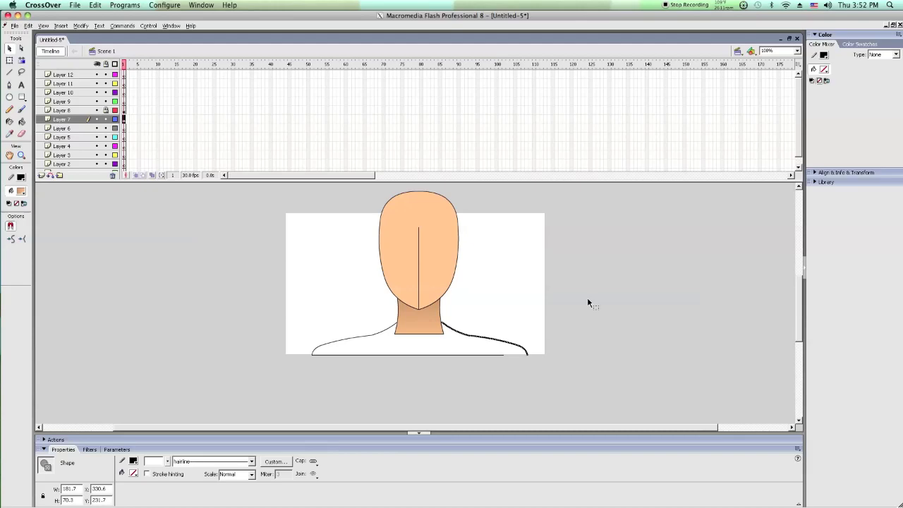
{"action": "key", "text": "Right"}
{"action": "left_click", "coordinate": [586, 300]}
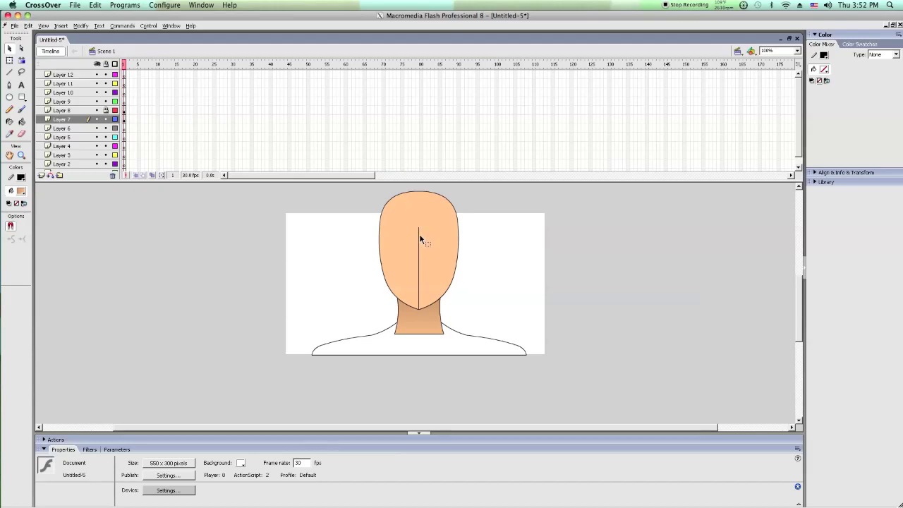
Step: Fill the shoulders with the linear gradient sampled from the neck
{"action": "left_click", "coordinate": [106, 110]}
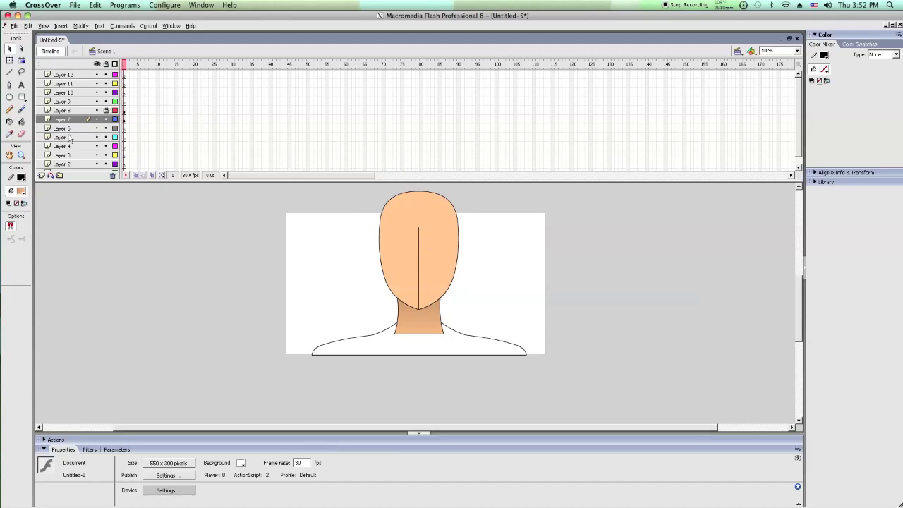
{"action": "left_click", "coordinate": [9, 134]}
{"action": "left_click", "coordinate": [426, 322]}
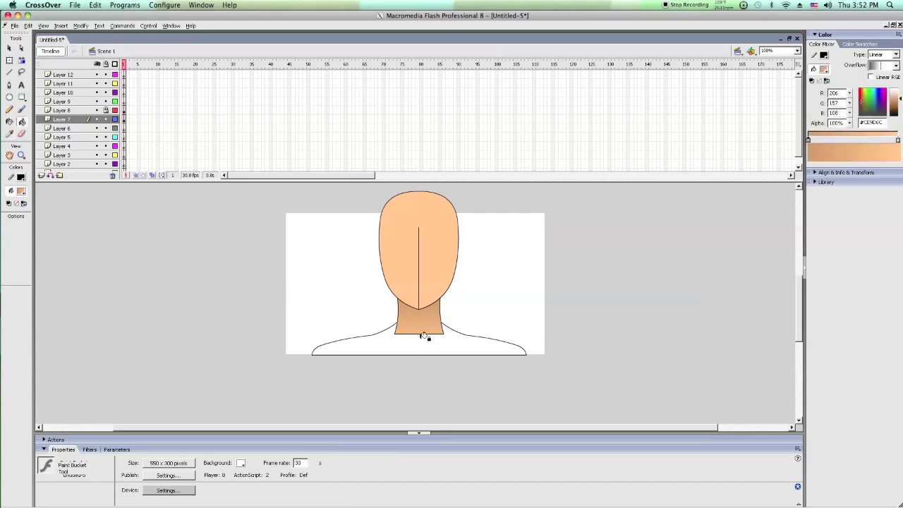
{"action": "left_click", "coordinate": [426, 337]}
Step: Nudge the horizontal line at the neck's base upward to where the neck meets the shoulders
{"action": "left_click", "coordinate": [9, 48]}
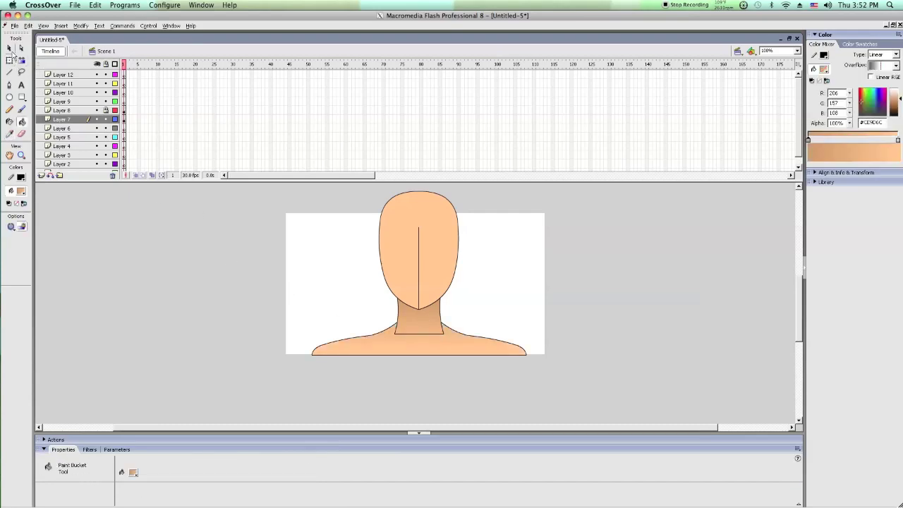
{"action": "left_click", "coordinate": [430, 333]}
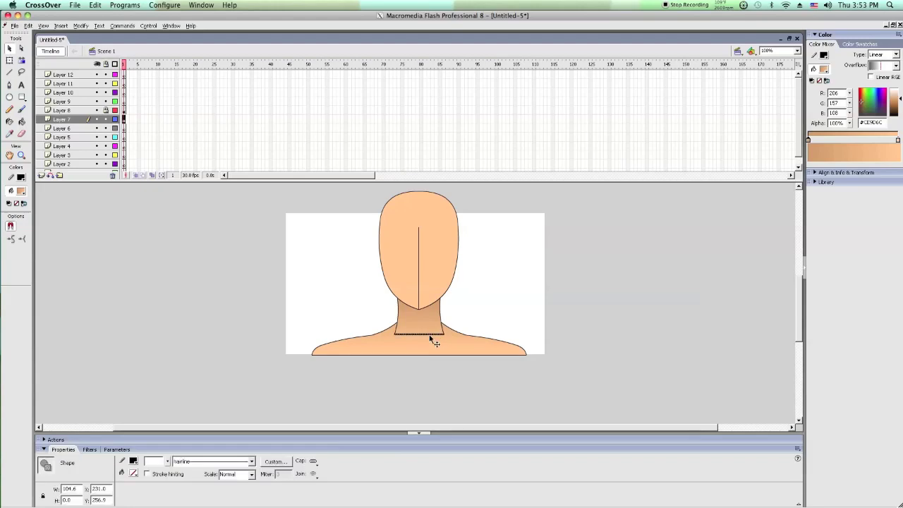
{"action": "key", "text": "Up"}
{"action": "key", "text": "Up"}
{"action": "key", "text": "Up"}
{"action": "key", "text": "Up"}
{"action": "key", "text": "Up"}
{"action": "key", "text": "Up"}
{"action": "key", "text": "Up"}
{"action": "left_click", "coordinate": [488, 310]}
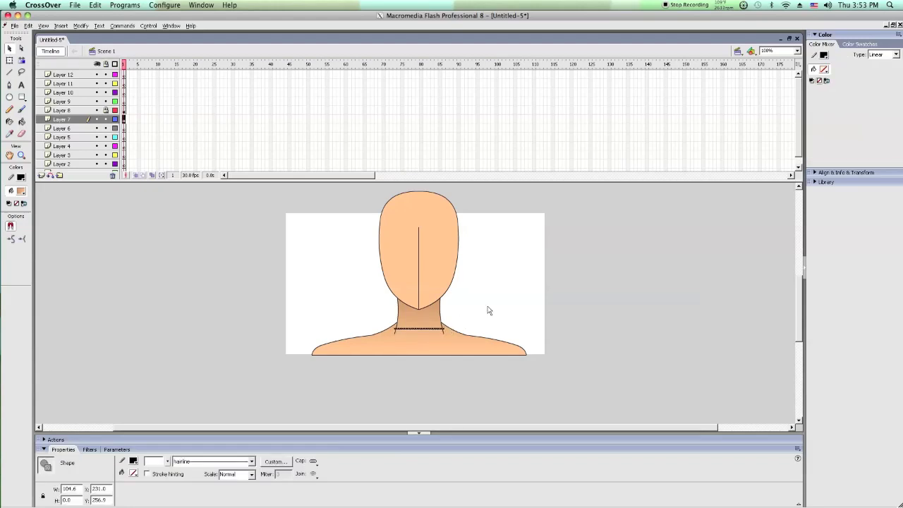
Step: Delete the line dividing neck and shoulders together with the leftover outline ends, and lock Layer 7
{"action": "left_click", "coordinate": [443, 328]}
{"action": "left_click", "coordinate": [427, 328]}
{"action": "left_click", "coordinate": [426, 327]}
{"action": "key", "text": "Delete"}
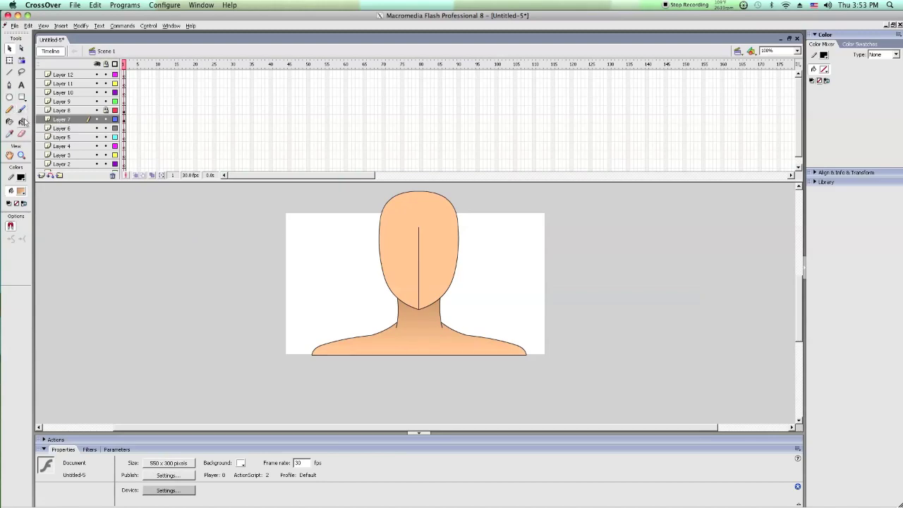
{"action": "left_click", "coordinate": [105, 123]}
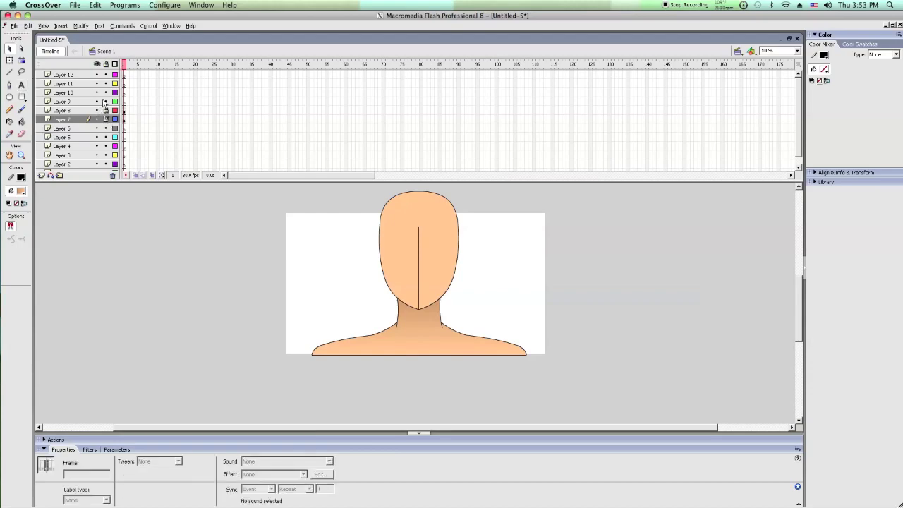
Step: Move the face's vertical centre line from Layer 8 to the same position on Layer 9, and lock Layer 9
{"action": "left_click", "coordinate": [84, 111]}
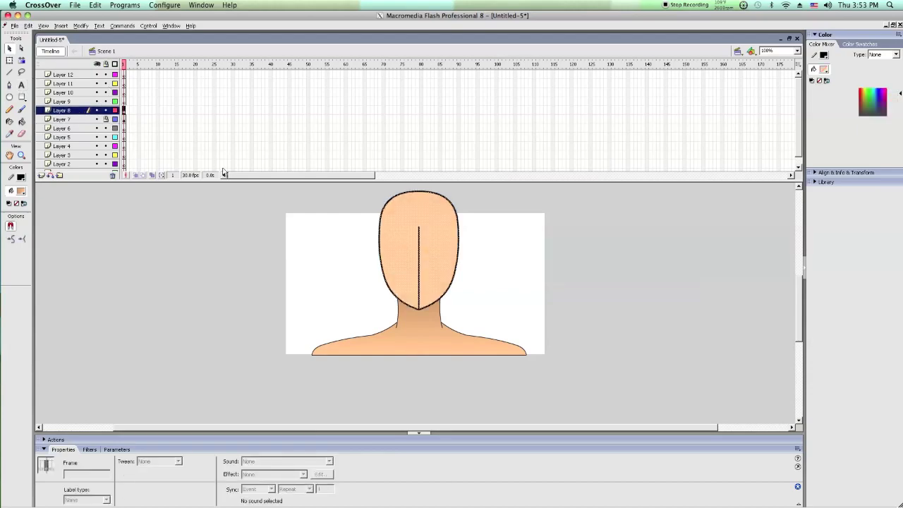
{"action": "left_click", "coordinate": [379, 223]}
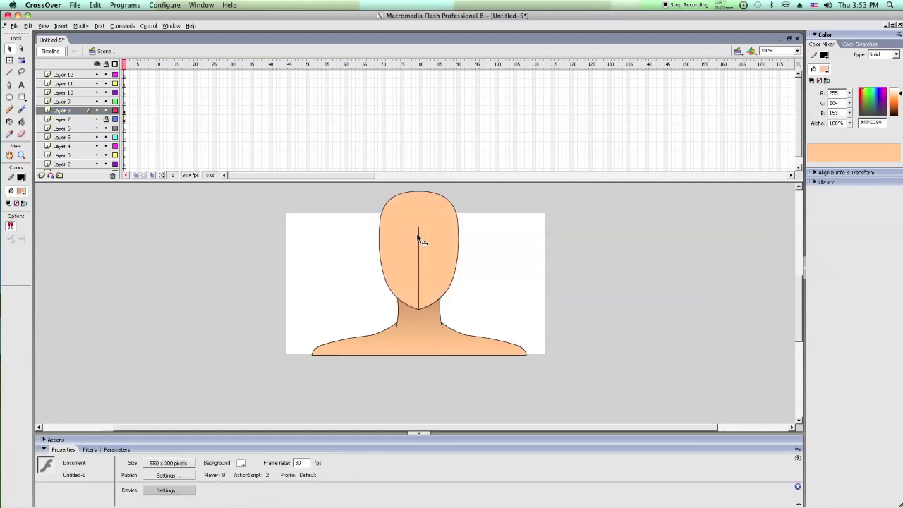
{"action": "left_click", "coordinate": [418, 240]}
{"action": "key", "text": "Delete"}
{"action": "left_click", "coordinate": [70, 101]}
{"action": "right_click", "coordinate": [202, 202]}
{"action": "left_click", "coordinate": [201, 232]}
{"action": "left_click", "coordinate": [201, 233]}
{"action": "left_click", "coordinate": [107, 102]}
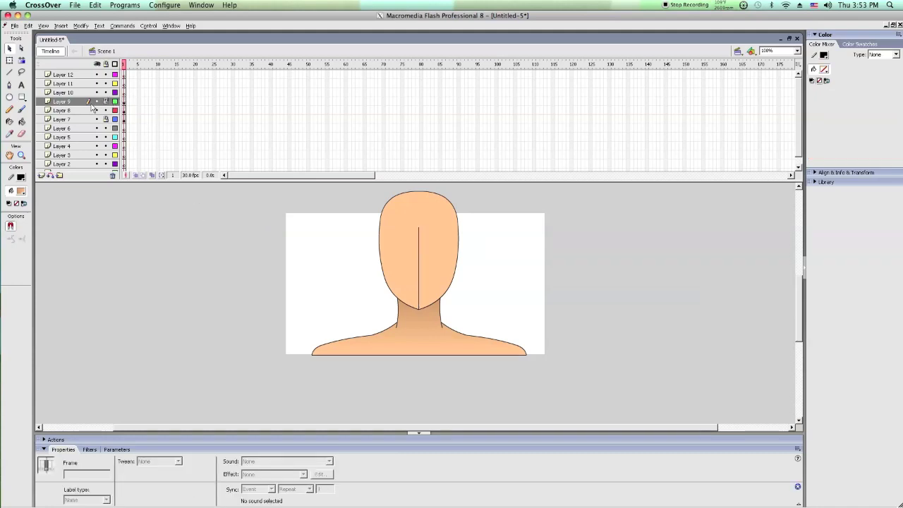
{"action": "left_click", "coordinate": [96, 102]}
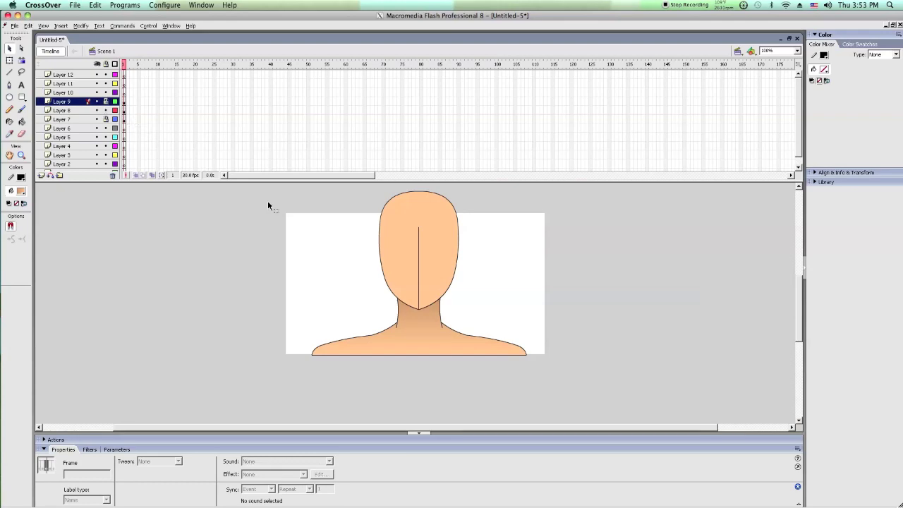
Step: Duplicate the head shape on Layer 8 and place the copy off the stage to the right at X 679
{"action": "left_click", "coordinate": [75, 110]}
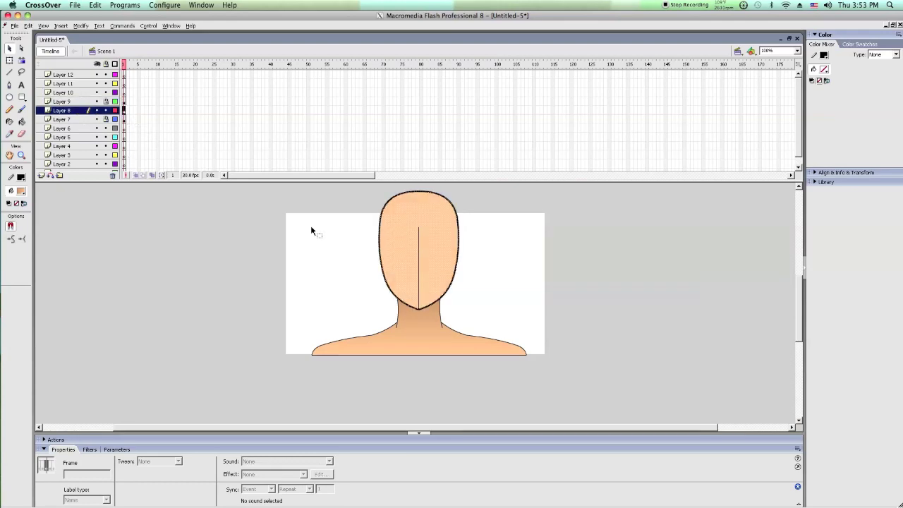
{"action": "right_click", "coordinate": [431, 226]}
{"action": "left_click", "coordinate": [461, 239]}
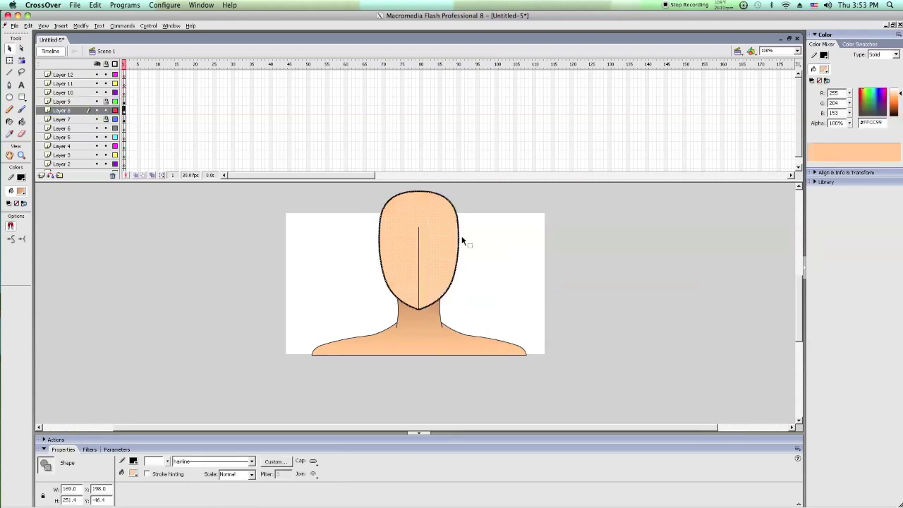
{"action": "right_click", "coordinate": [154, 236]}
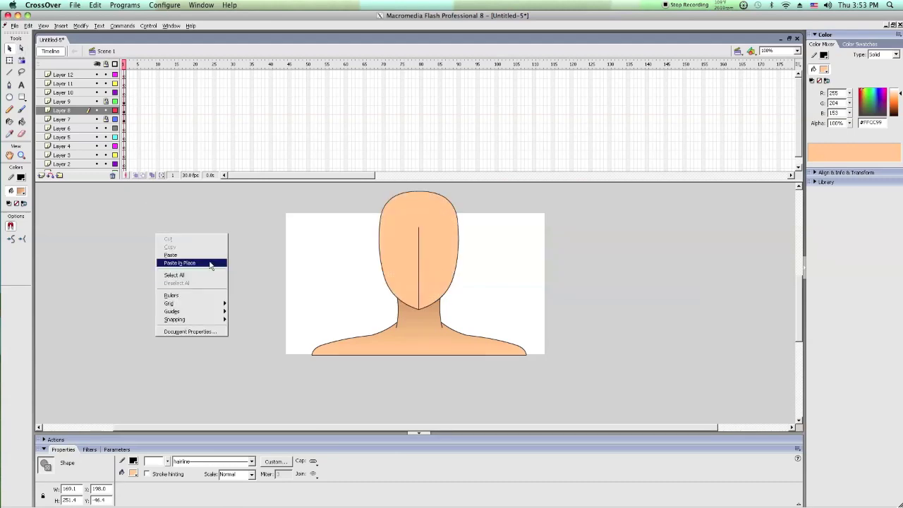
{"action": "left_click", "coordinate": [185, 275]}
{"action": "left_click_drag", "start_coordinate": [421, 303], "coordinate": [647, 304]}
Step: Duplicate the off-stage head copy and place the second copy directly below it at Y 205
{"action": "right_click", "coordinate": [661, 206]}
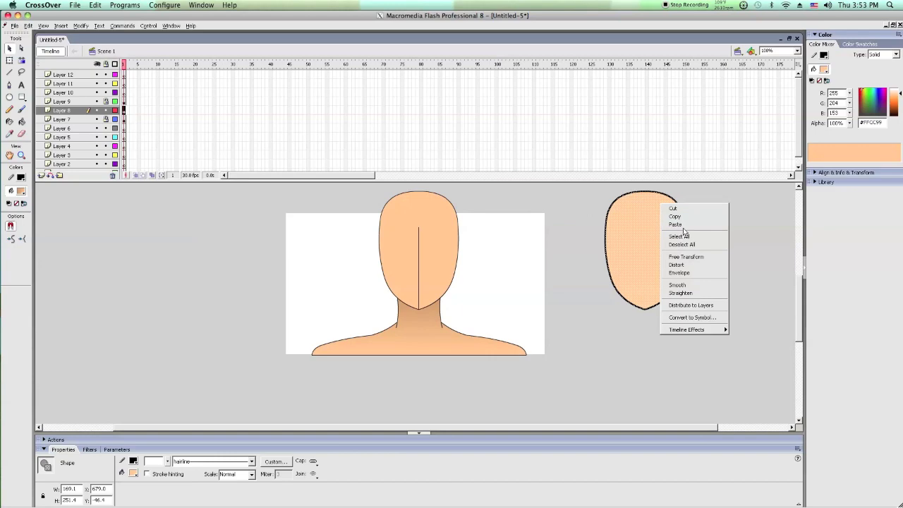
{"action": "left_click", "coordinate": [684, 221]}
{"action": "right_click", "coordinate": [697, 204]}
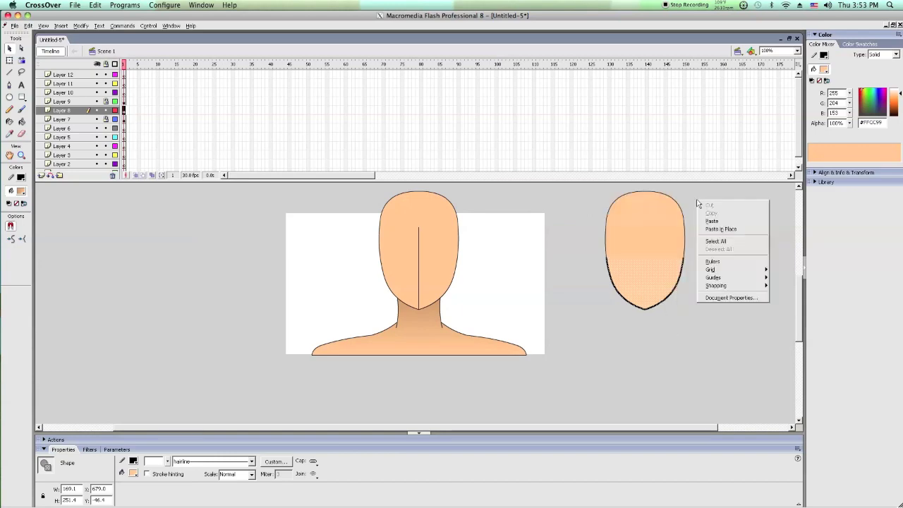
{"action": "left_click", "coordinate": [720, 228]}
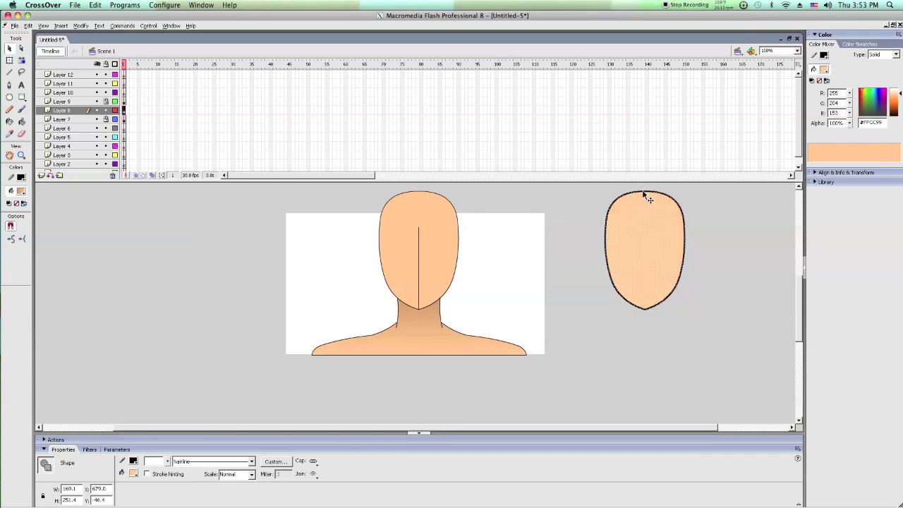
{"action": "left_click_drag", "start_coordinate": [644, 195], "coordinate": [656, 316]}
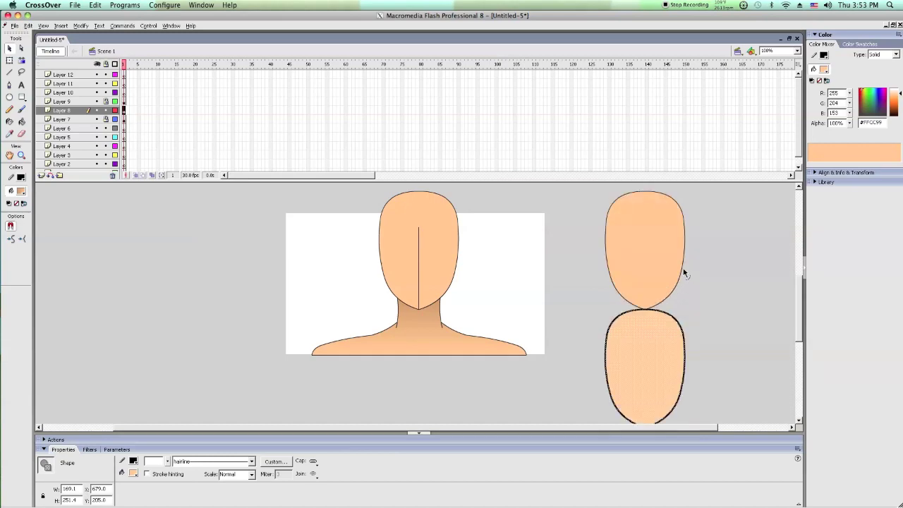
Step: Paste another head copy in place and stack it directly below the second off-stage head as the third in the column
{"action": "right_click", "coordinate": [692, 271]}
{"action": "left_click", "coordinate": [717, 295]}
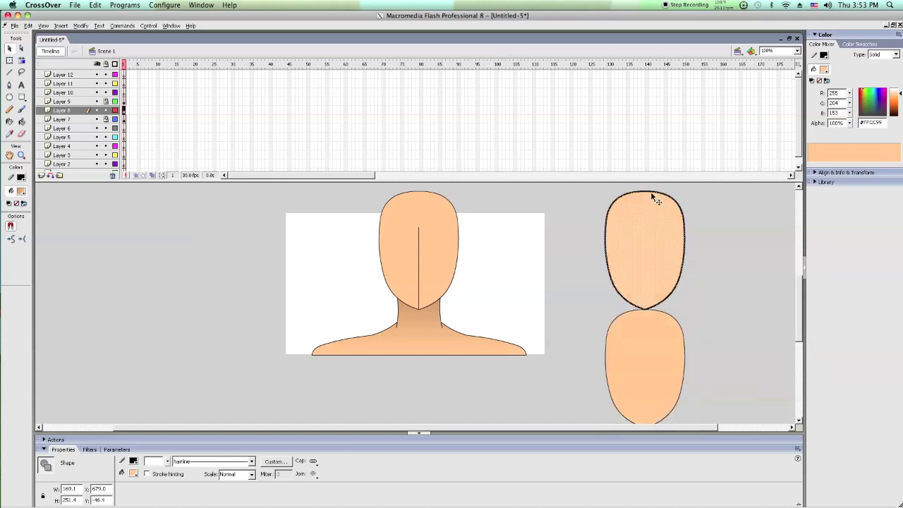
{"action": "left_click_drag", "start_coordinate": [649, 196], "coordinate": [648, 427]}
{"action": "scroll", "coordinate": [650, 357], "scroll_direction": "down", "scroll_amount": 2}
{"action": "left_click_drag", "start_coordinate": [657, 233], "coordinate": [661, 346]}
{"action": "left_click_drag", "start_coordinate": [648, 267], "coordinate": [651, 391]}
Step: Paste one more head copy and place it beside the top of the column at X 883
{"action": "right_click", "coordinate": [710, 282]}
{"action": "left_click", "coordinate": [734, 308]}
{"action": "left_click_drag", "start_coordinate": [643, 253], "coordinate": [741, 252]}
Step: Duplicate the column of three heads and place the copy directly below it at X 679, Y 707.8
{"action": "left_click", "coordinate": [667, 226]}
{"action": "left_click", "coordinate": [654, 304], "text": "shift"}
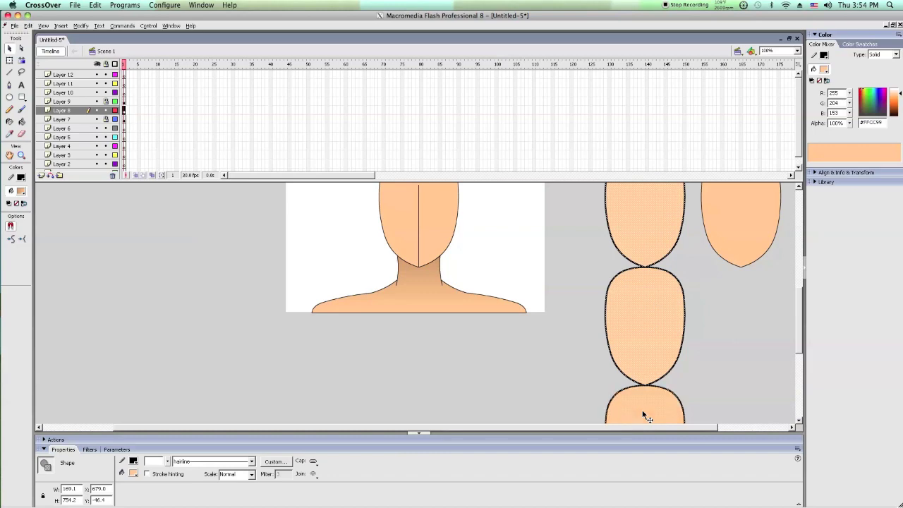
{"action": "right_click", "coordinate": [642, 376]}
{"action": "left_click", "coordinate": [662, 389]}
{"action": "right_click", "coordinate": [554, 298]}
{"action": "left_click", "coordinate": [583, 327]}
{"action": "left_click_drag", "start_coordinate": [666, 226], "coordinate": [656, 399]}
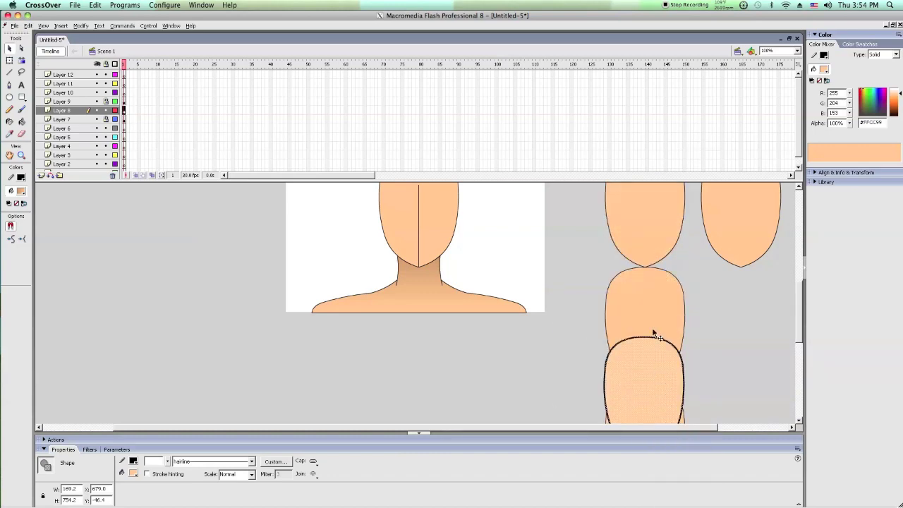
{"action": "scroll", "coordinate": [654, 296], "scroll_direction": "down", "scroll_amount": 3}
{"action": "left_click_drag", "start_coordinate": [648, 340], "coordinate": [645, 348]}
{"action": "scroll", "coordinate": [645, 349], "scroll_direction": "down", "scroll_amount": 6}
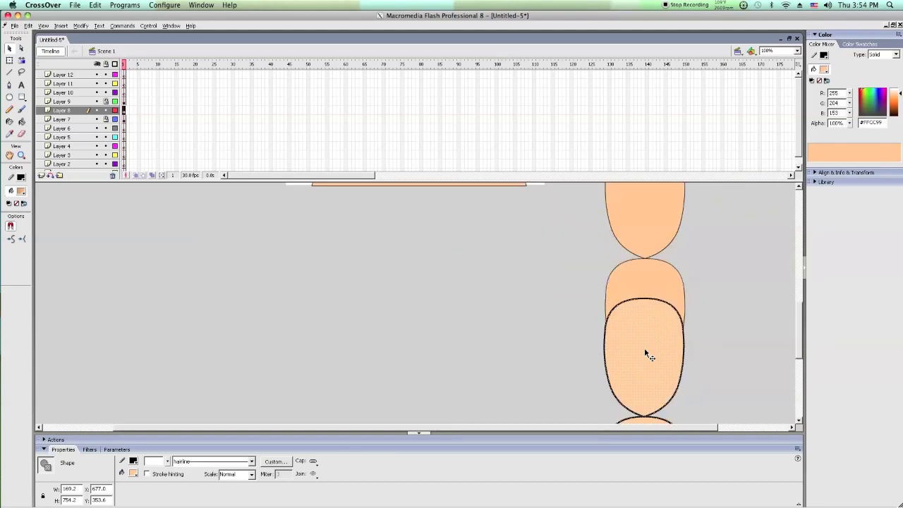
{"action": "left_click_drag", "start_coordinate": [648, 212], "coordinate": [648, 312]}
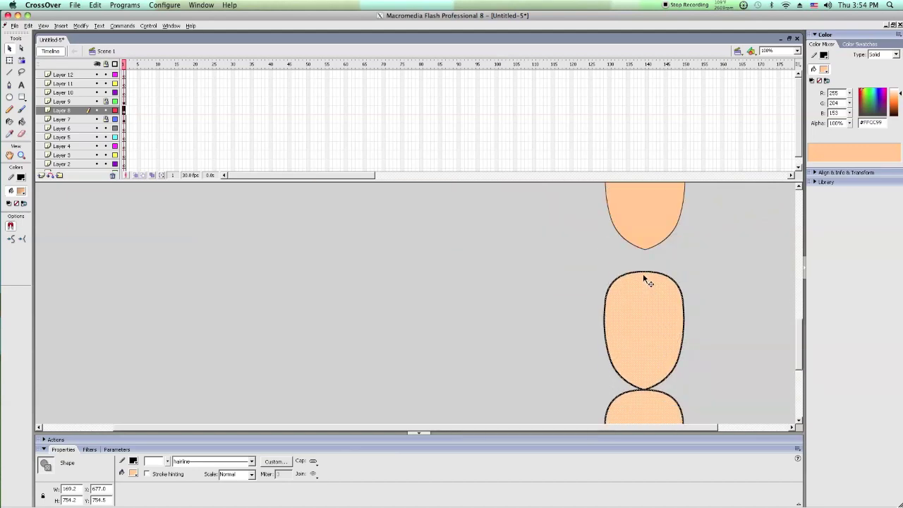
{"action": "left_click_drag", "start_coordinate": [647, 279], "coordinate": [656, 258]}
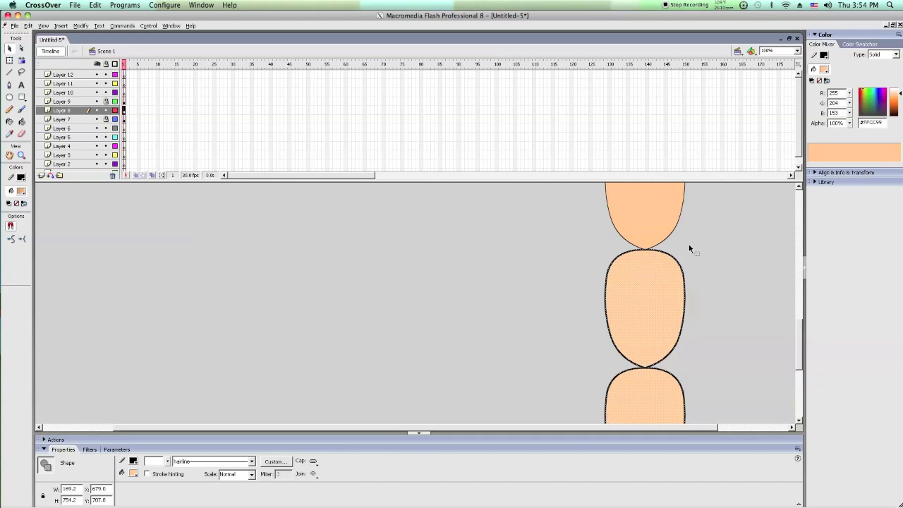
Step: Move the spare head from beside the column to its bottom end as the seventh head
{"action": "left_click", "coordinate": [733, 220]}
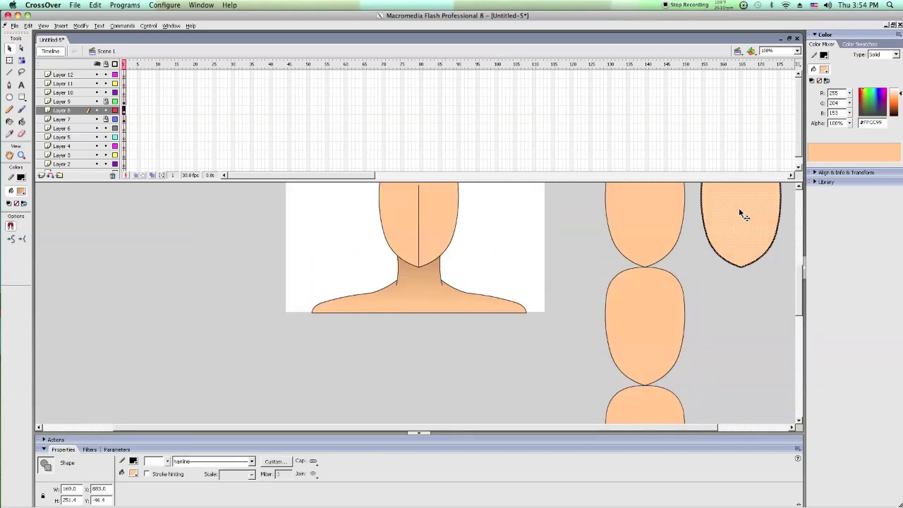
{"action": "left_click_drag", "start_coordinate": [739, 207], "coordinate": [645, 386]}
{"action": "left_click_drag", "start_coordinate": [644, 267], "coordinate": [646, 384]}
{"action": "left_click", "coordinate": [586, 366]}
{"action": "scroll", "coordinate": [585, 363], "scroll_direction": "down", "scroll_amount": 2}
{"action": "left_click", "coordinate": [21, 156]}
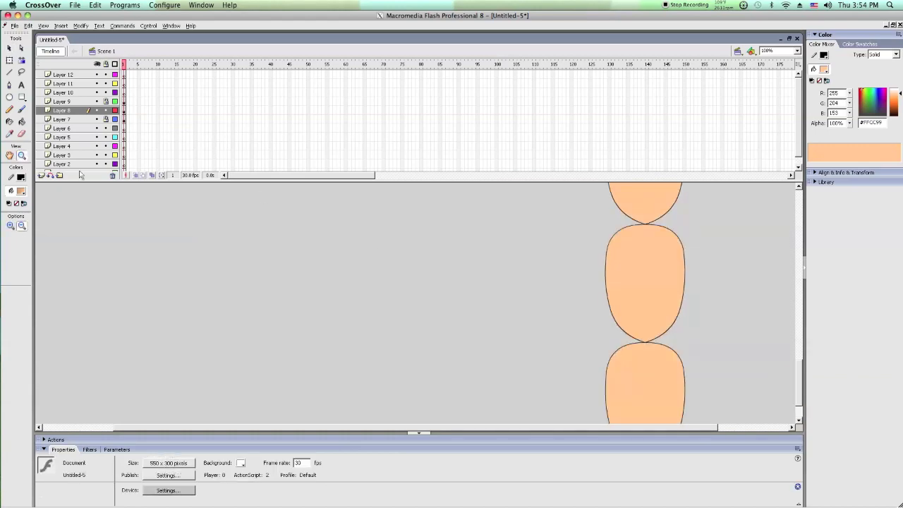
{"action": "left_click", "coordinate": [334, 237], "text": "alt"}
{"action": "left_click", "coordinate": [444, 264], "text": "alt"}
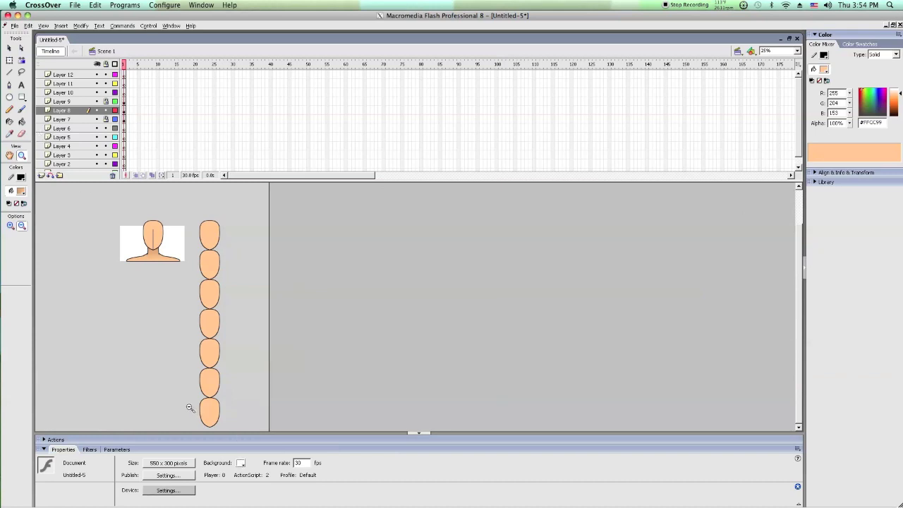
Step: Unlock Layers 7 and 9, scale all the artwork together down to about 245 by 544 px and move it farther onto the stage
{"action": "left_click", "coordinate": [9, 61]}
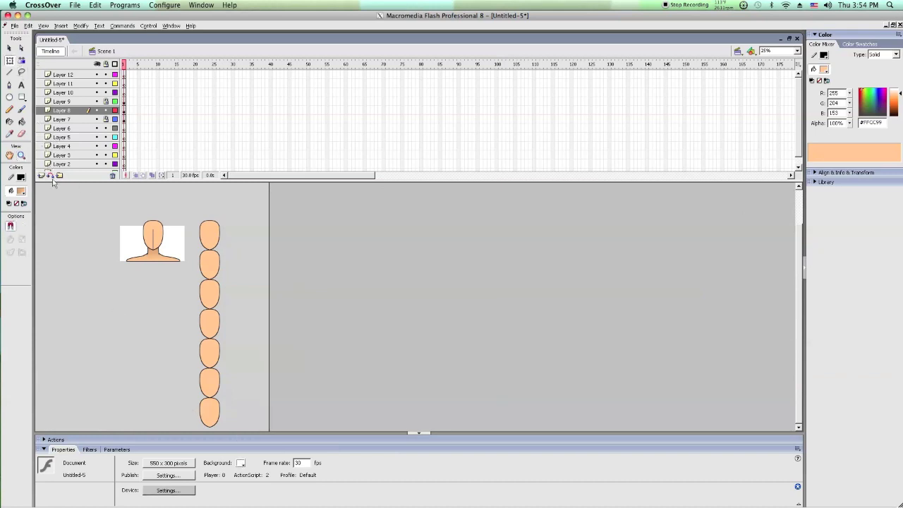
{"action": "left_click_drag", "start_coordinate": [65, 208], "coordinate": [271, 432]}
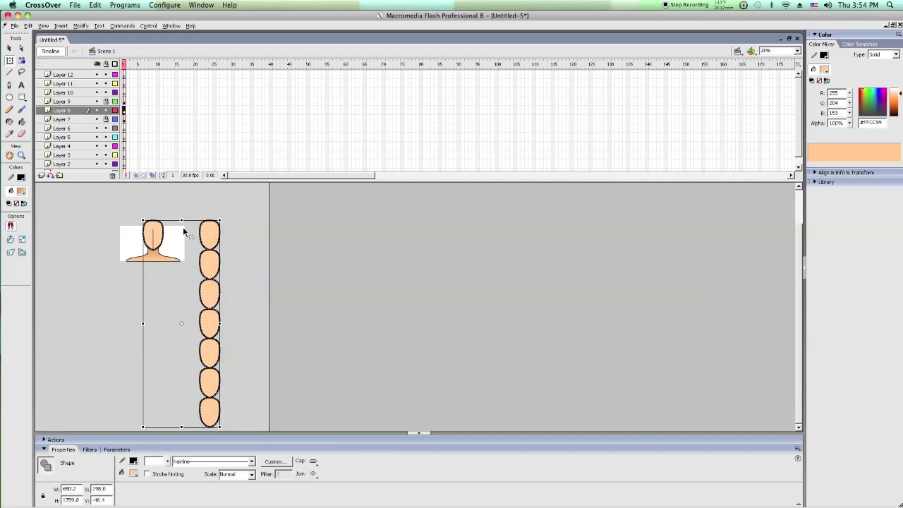
{"action": "left_click", "coordinate": [105, 111]}
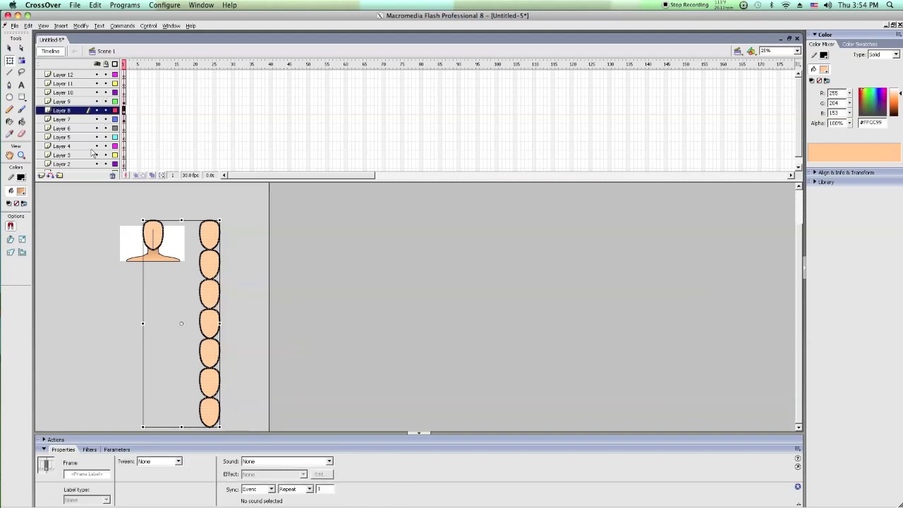
{"action": "left_click_drag", "start_coordinate": [86, 197], "coordinate": [408, 506]}
{"action": "left_click_drag", "start_coordinate": [269, 432], "coordinate": [302, 383]}
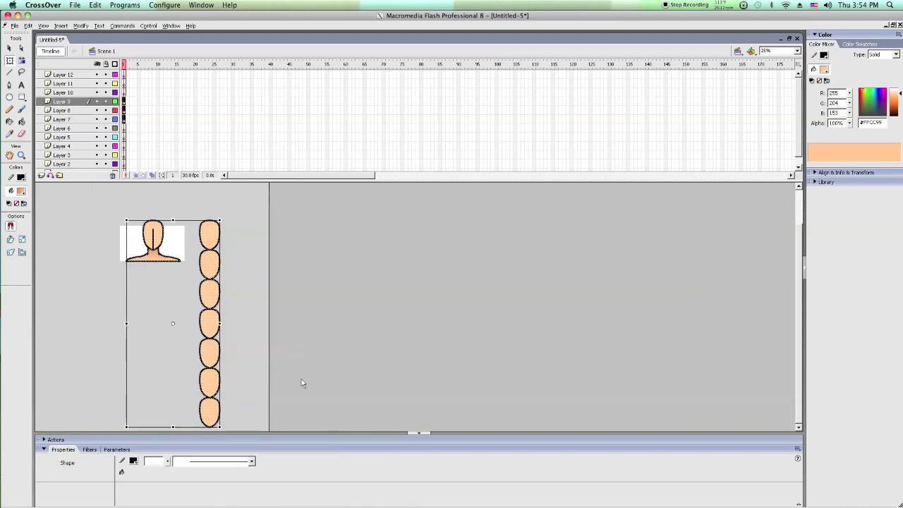
{"action": "left_click", "coordinate": [217, 427]}
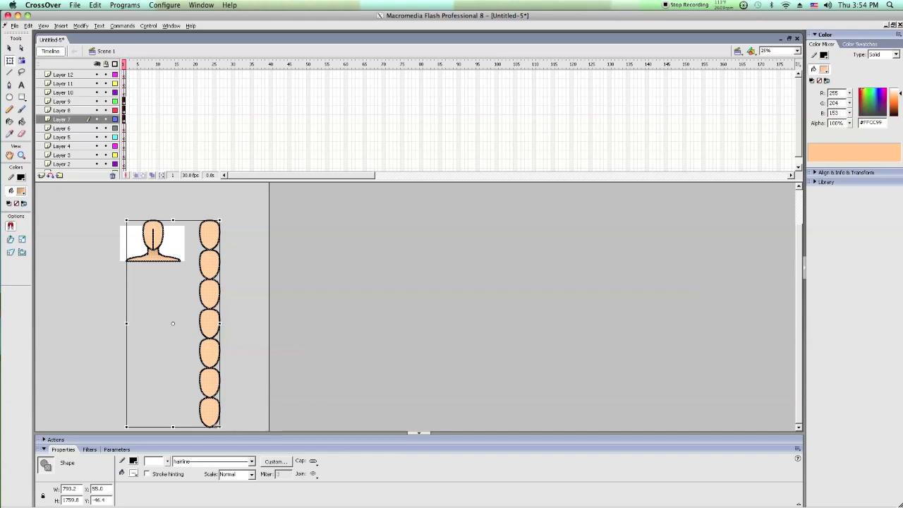
{"action": "left_click_drag", "start_coordinate": [216, 427], "coordinate": [155, 284]}
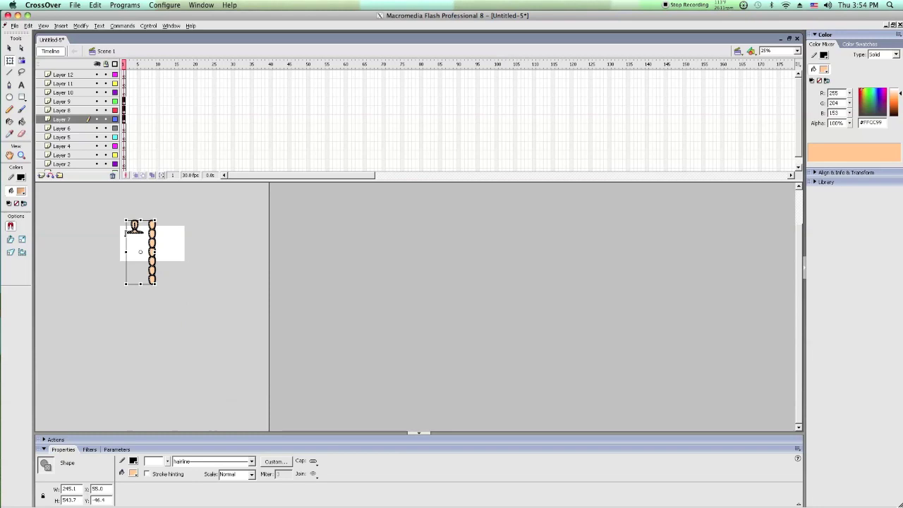
{"action": "left_click_drag", "start_coordinate": [133, 237], "coordinate": [200, 286]}
{"action": "left_click", "coordinate": [80, 209]}
{"action": "left_click", "coordinate": [21, 156]}
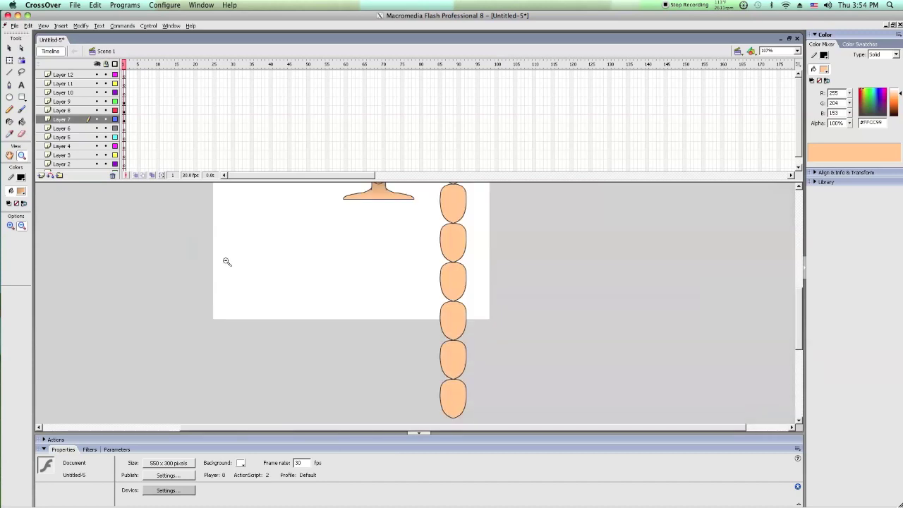
Step: Move the keyframes of Layers 7 to 9 down onto Layers 5 to 7, and make Layer 8 active
{"action": "left_click", "coordinate": [101, 120]}
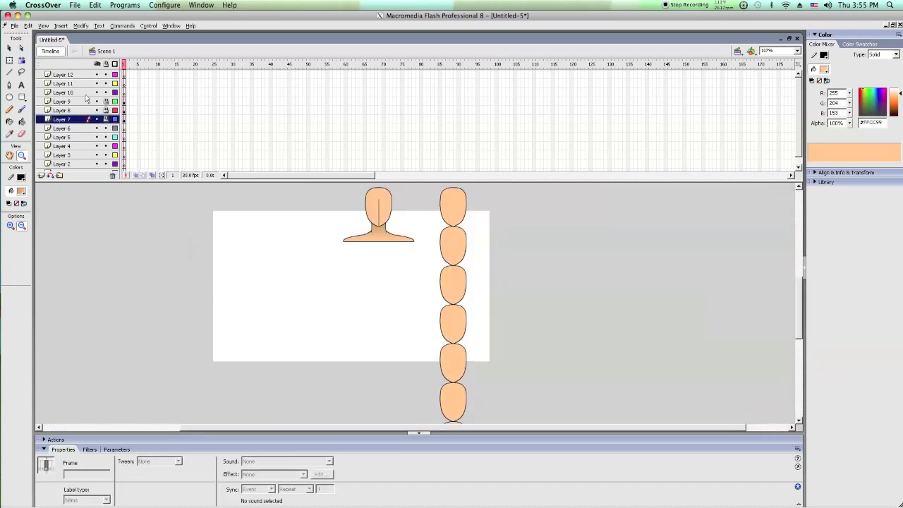
{"action": "left_click_drag", "start_coordinate": [124, 106], "coordinate": [123, 115]}
{"action": "left_click", "coordinate": [124, 120]}
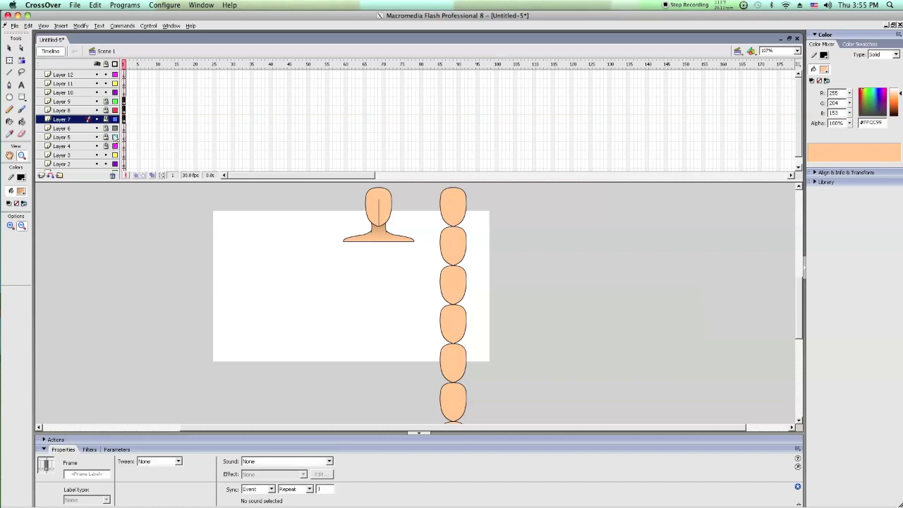
{"action": "left_click_drag", "start_coordinate": [124, 119], "coordinate": [124, 137]}
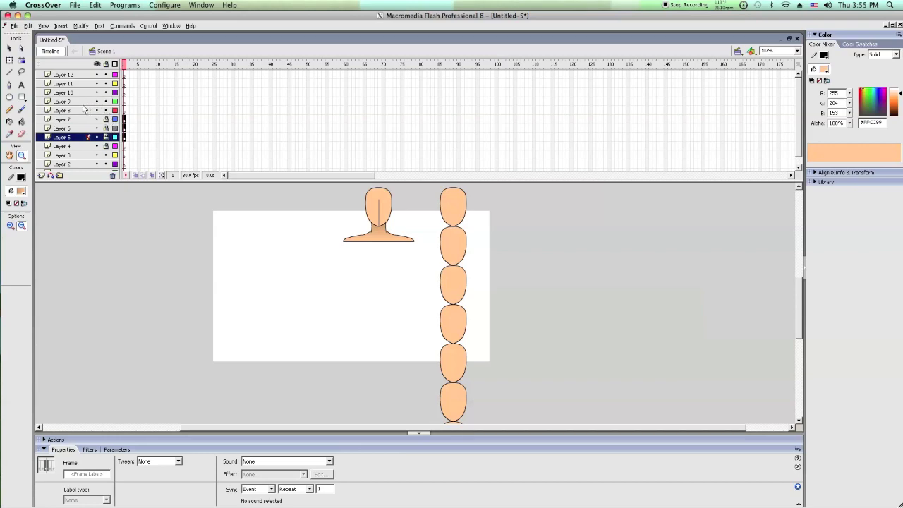
{"action": "left_click", "coordinate": [82, 111]}
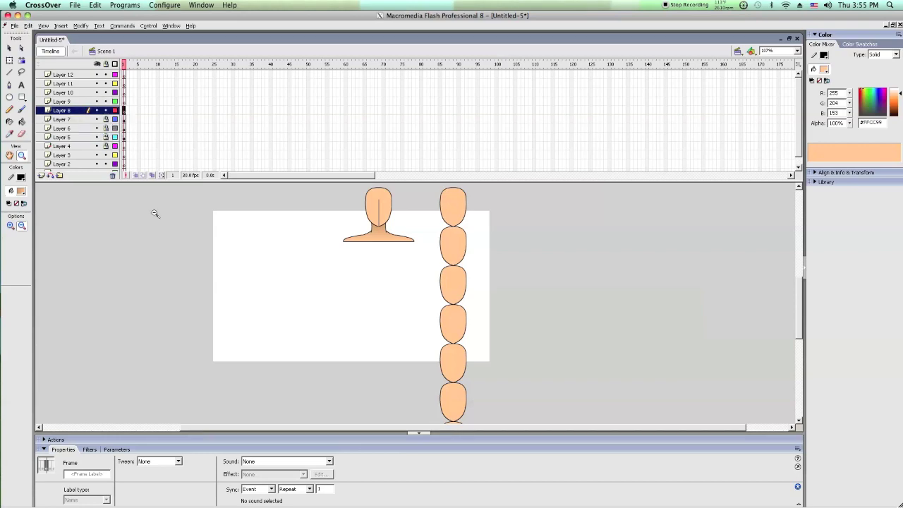
Step: Unlock Layers 5 to 7 and copy the neck and shoulders shape from Layer 5
{"action": "left_click_drag", "start_coordinate": [299, 215], "coordinate": [449, 289]}
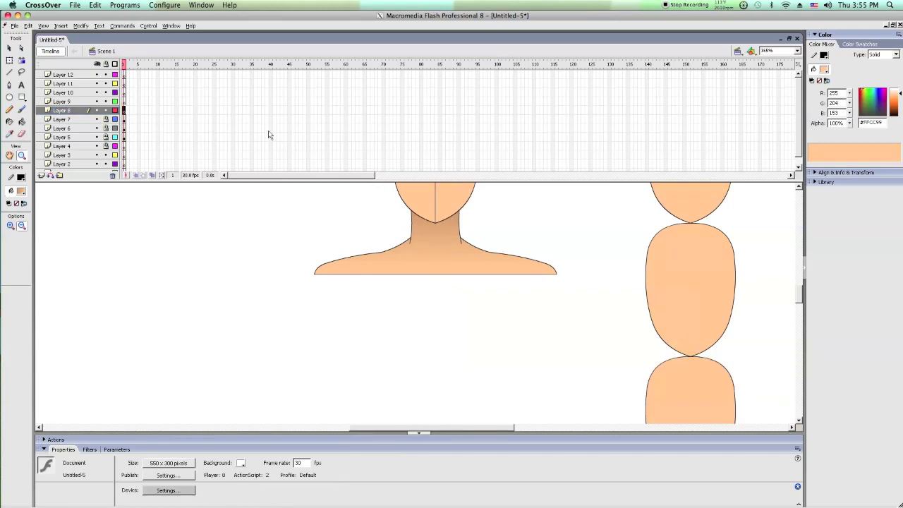
{"action": "left_click", "coordinate": [9, 72]}
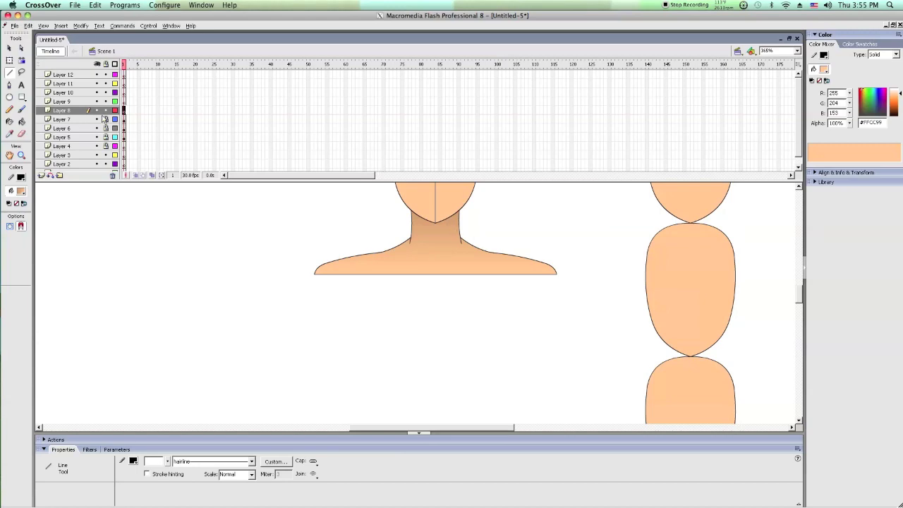
{"action": "key", "text": "v"}
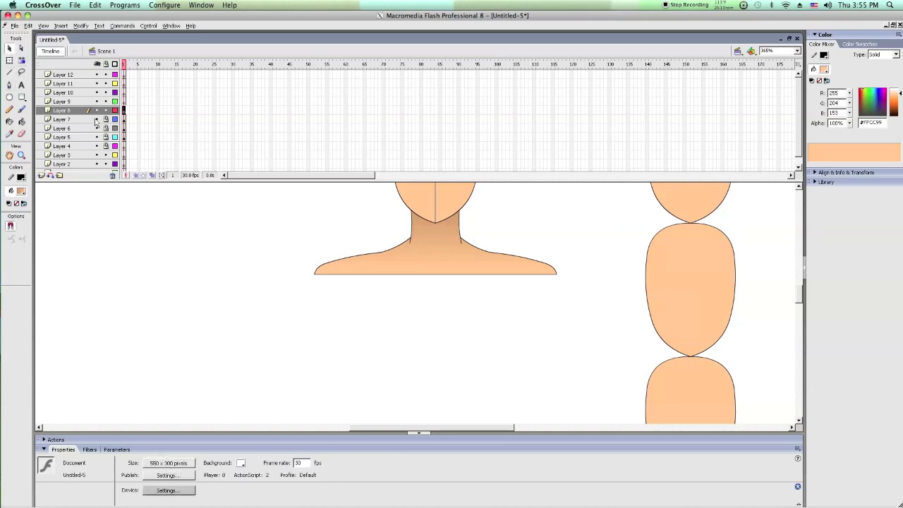
{"action": "left_click_drag", "start_coordinate": [105, 119], "coordinate": [106, 138]}
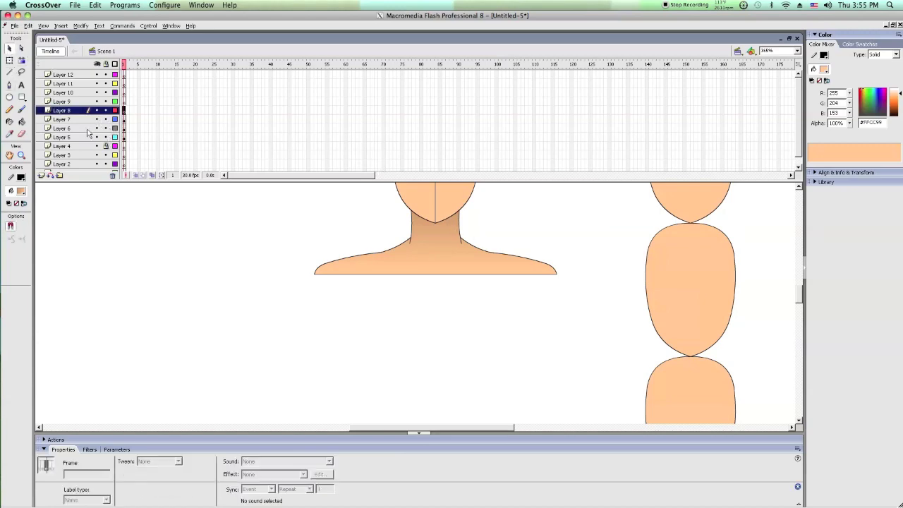
{"action": "left_click", "coordinate": [75, 137]}
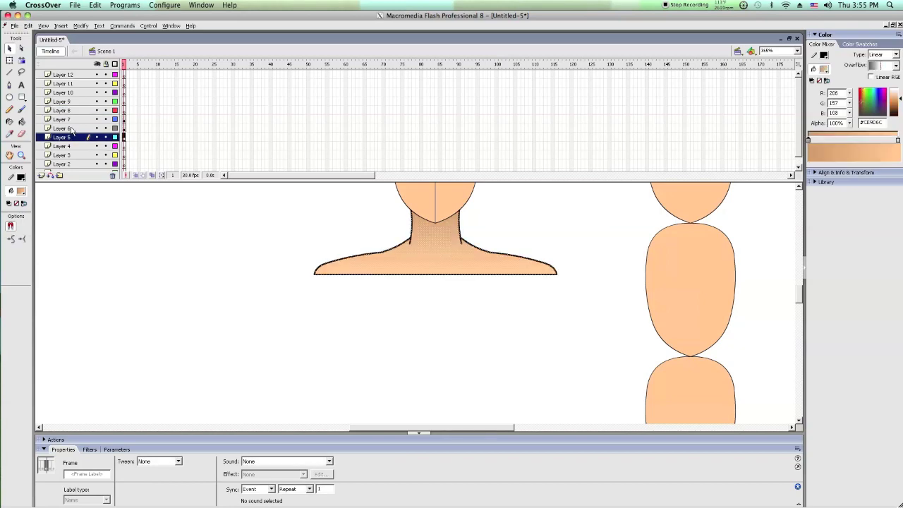
{"action": "left_click", "coordinate": [463, 254]}
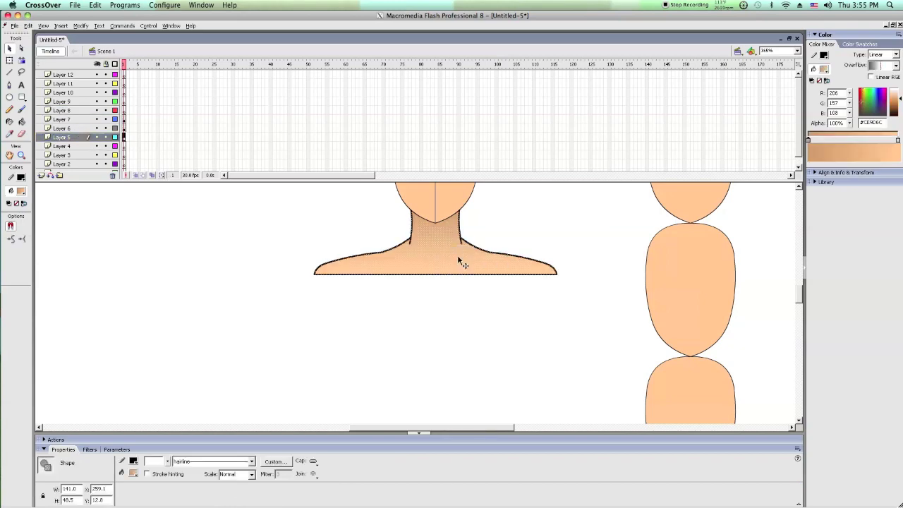
Step: Lock Layers 5 to 7 again and paste the neck and shoulders in place on Layer 8
{"action": "left_click", "coordinate": [356, 246]}
{"action": "left_click", "coordinate": [106, 119]}
{"action": "left_click", "coordinate": [106, 128]}
{"action": "left_click", "coordinate": [74, 110]}
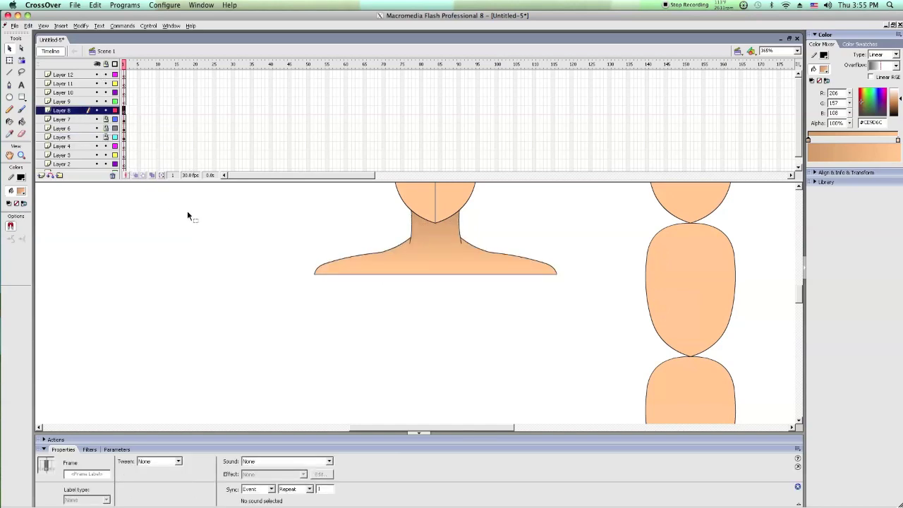
{"action": "right_click", "coordinate": [188, 212]}
{"action": "left_click", "coordinate": [230, 243]}
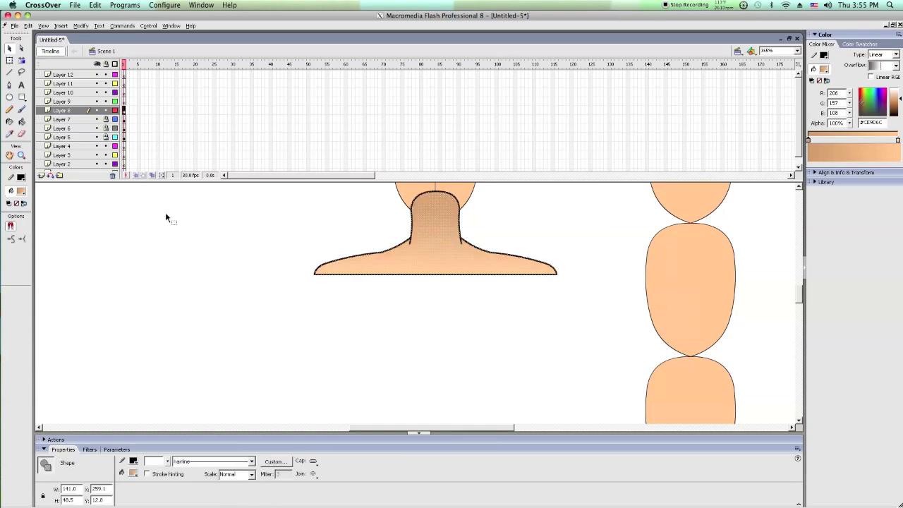
Step: Show Layer 8 as outlines and nudge its neck and shoulders copy up to Y 12.4
{"action": "left_click", "coordinate": [22, 156]}
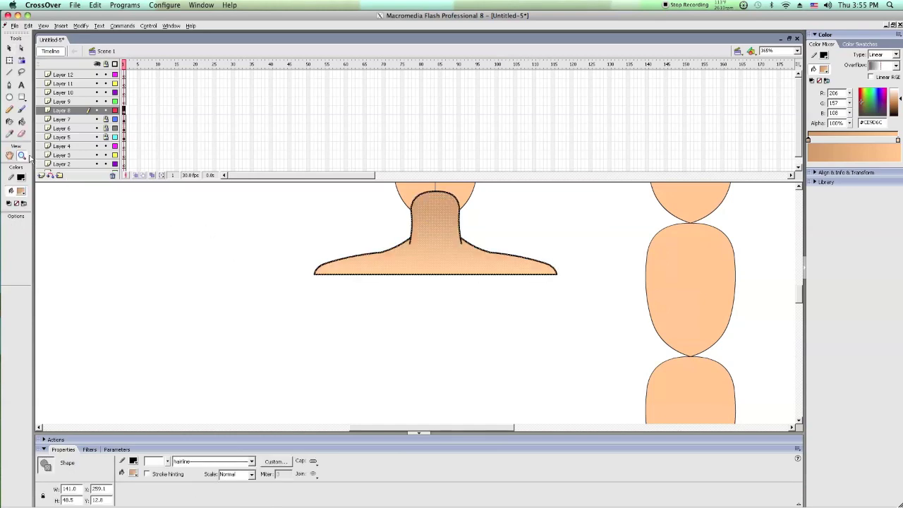
{"action": "left_click", "coordinate": [115, 110]}
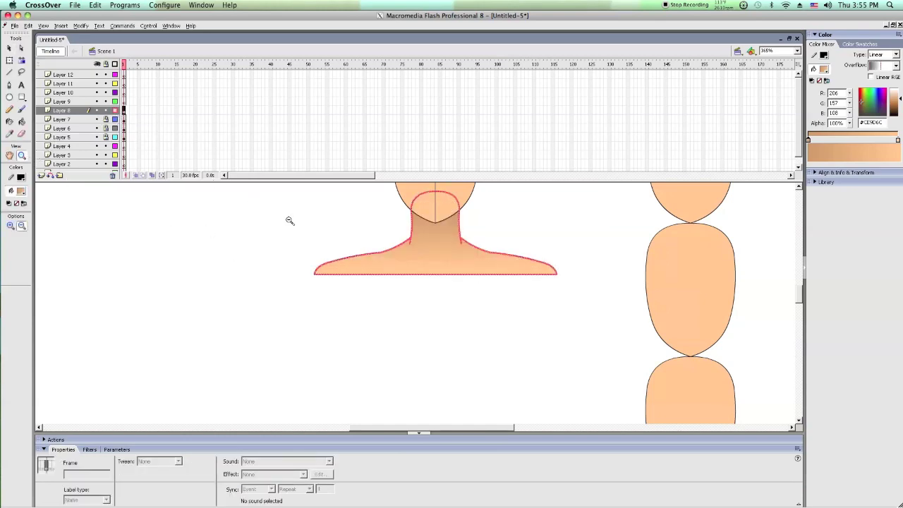
{"action": "left_click", "coordinate": [357, 247]}
{"action": "key", "text": "Up"}
{"action": "key", "text": "Up"}
{"action": "key", "text": "Up"}
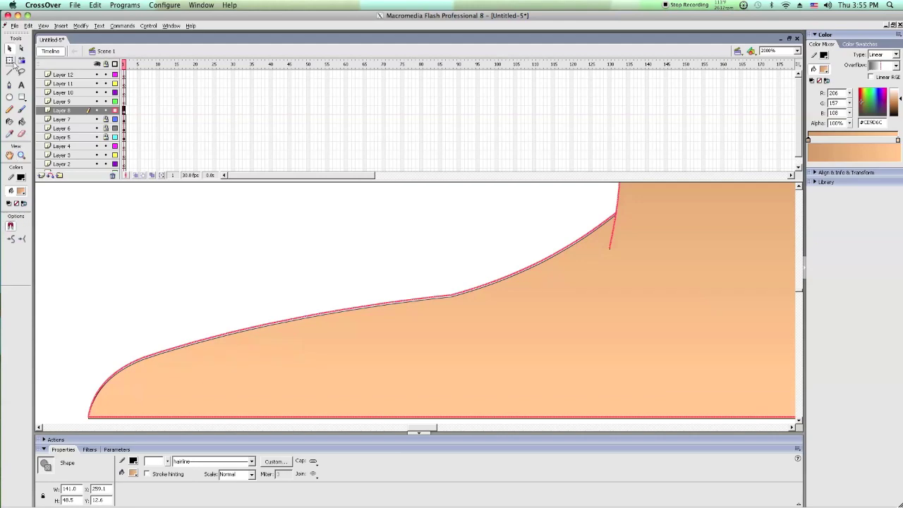
{"action": "left_click", "coordinate": [11, 72]}
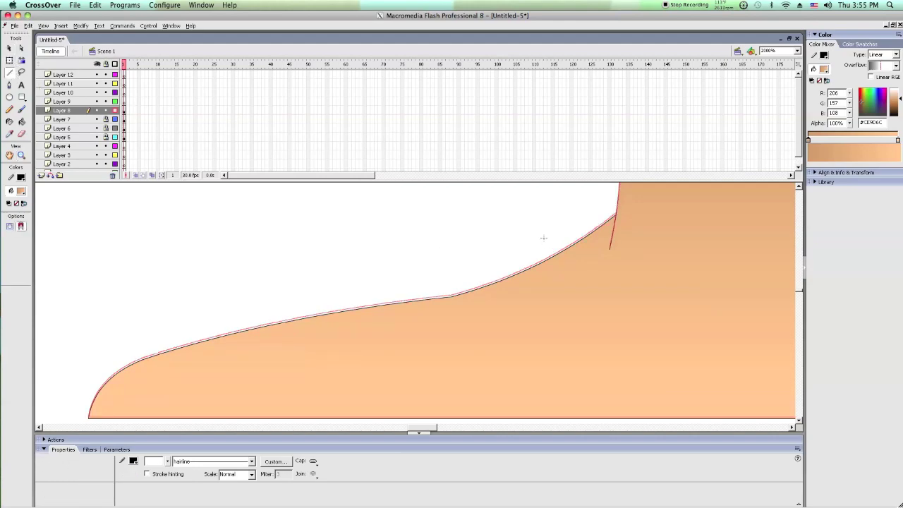
{"action": "key", "text": "ctrl+a"}
{"action": "key", "text": "Up"}
{"action": "key", "text": "Up"}
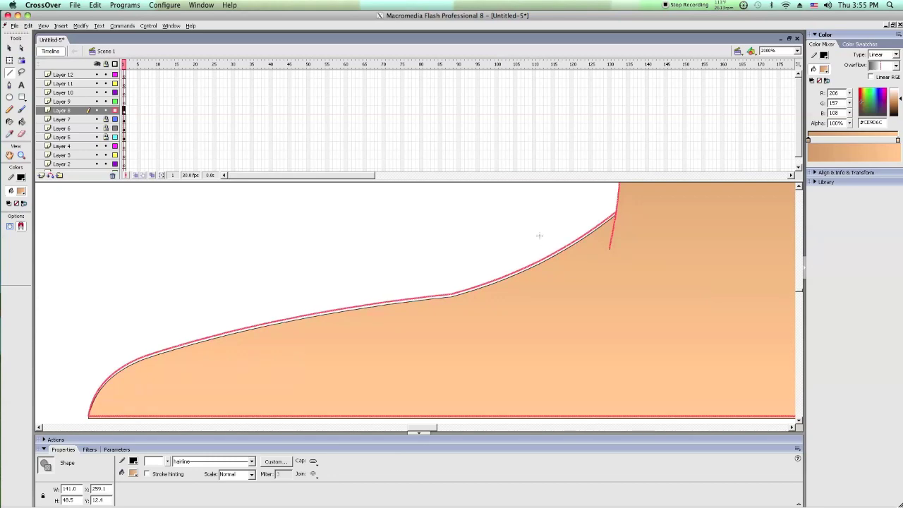
Step: Draw a short diagonal line across the left shoulder's outline on Layer 8, near the neck
{"action": "left_click", "coordinate": [523, 232]}
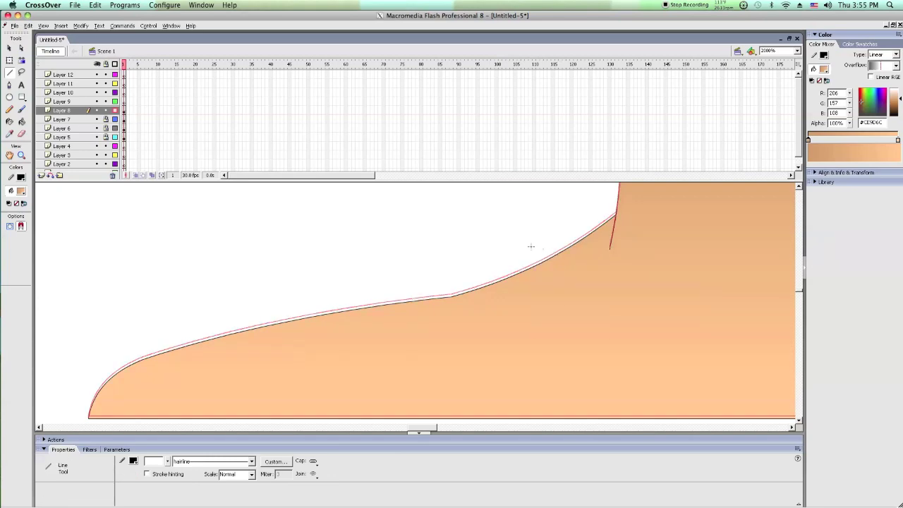
{"action": "left_click_drag", "start_coordinate": [573, 262], "coordinate": [575, 263]}
{"action": "left_click", "coordinate": [9, 48]}
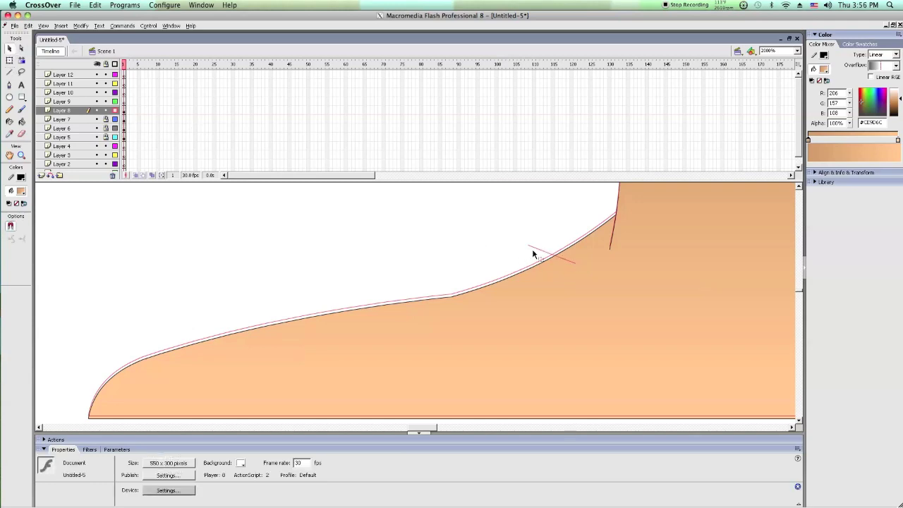
Step: Reshape the diagonal line on Layer 8 into a neckline running from the left shoulder's outline to the chest, slightly curved near the shoulder
{"action": "left_click_drag", "start_coordinate": [533, 250], "coordinate": [612, 289]}
{"action": "left_click_drag", "start_coordinate": [637, 297], "coordinate": [763, 363]}
{"action": "left_click_drag", "start_coordinate": [565, 265], "coordinate": [570, 260]}
{"action": "left_click_drag", "start_coordinate": [563, 258], "coordinate": [559, 256]}
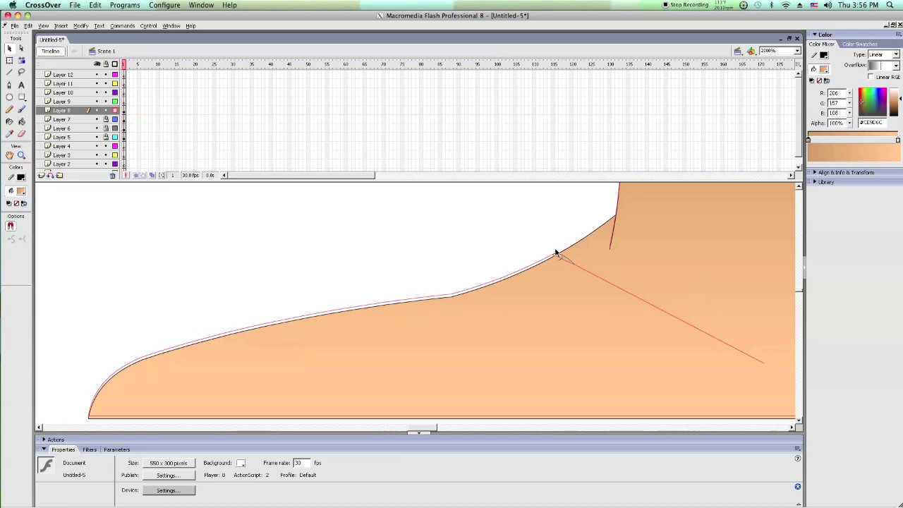
{"action": "left_click_drag", "start_coordinate": [574, 267], "coordinate": [585, 273]}
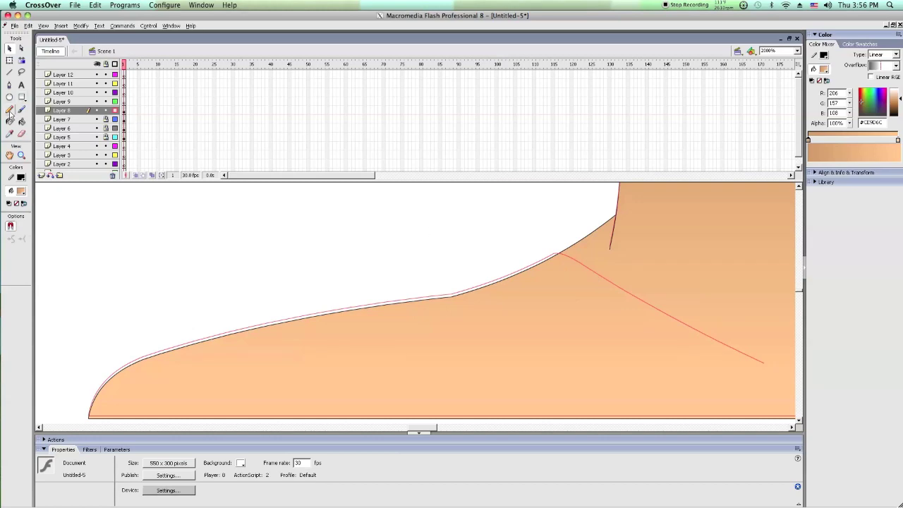
Step: Turn off the outline display of Layer 8
{"action": "left_click", "coordinate": [21, 156]}
{"action": "left_click", "coordinate": [717, 314]}
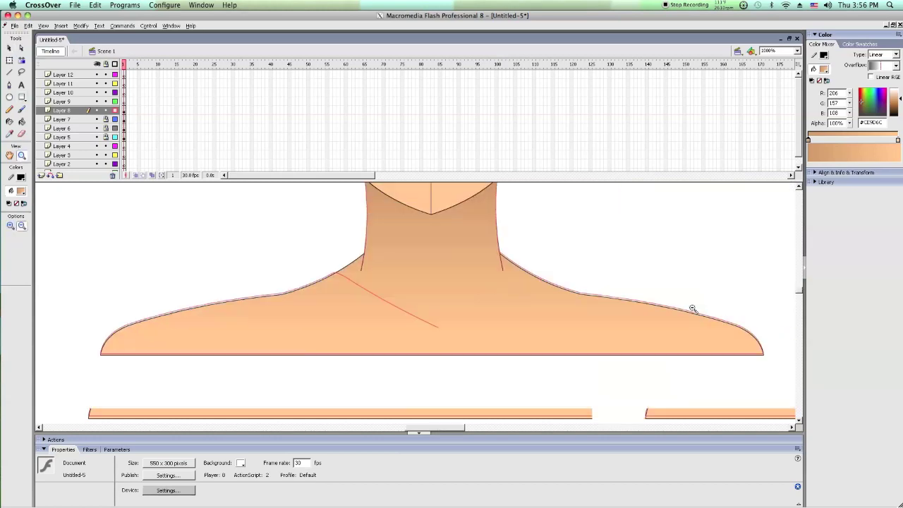
{"action": "left_click", "coordinate": [618, 303]}
{"action": "left_click_drag", "start_coordinate": [268, 225], "coordinate": [418, 341]}
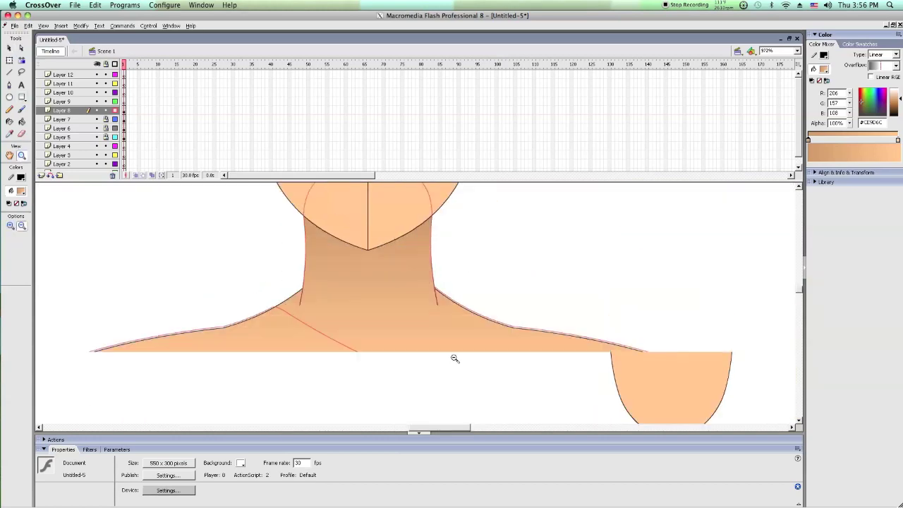
{"action": "left_click", "coordinate": [9, 48]}
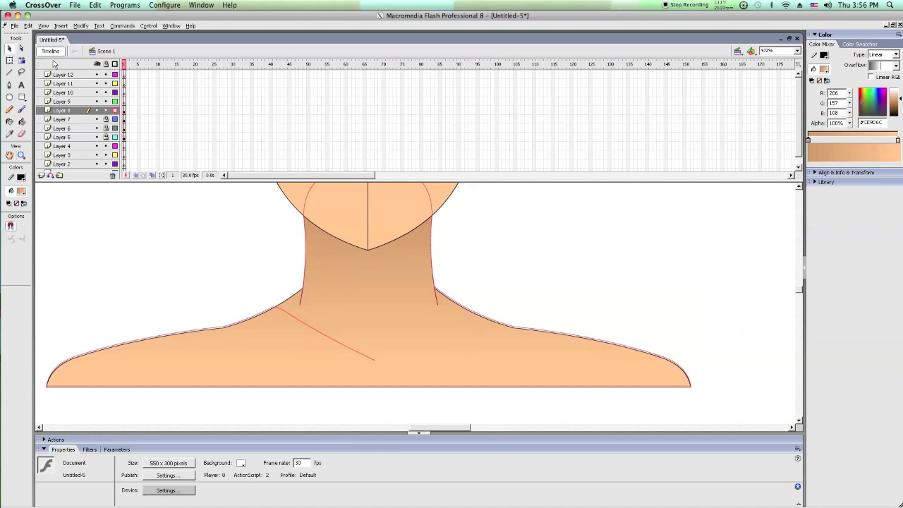
{"action": "left_click", "coordinate": [114, 113]}
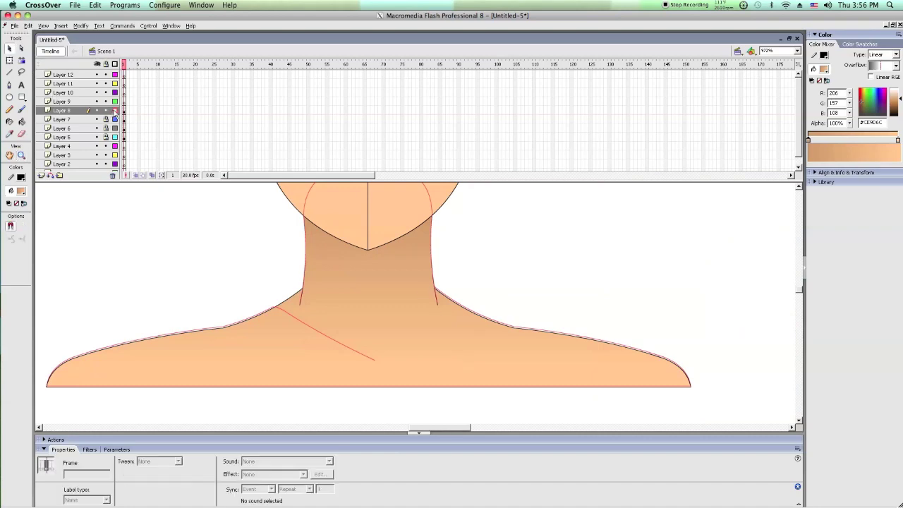
{"action": "left_click", "coordinate": [280, 315]}
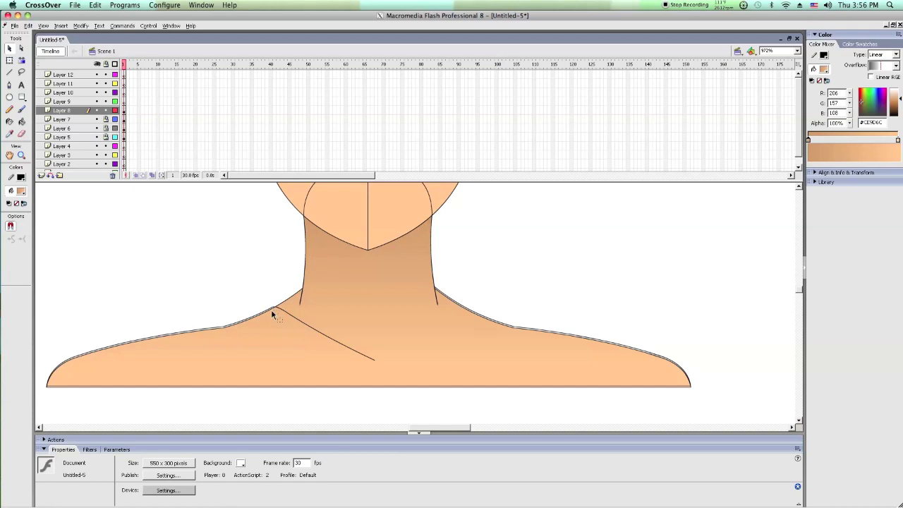
Step: Delete the short lines at the base of the neck and the arc across the lower face from Layer 8
{"action": "left_click", "coordinate": [85, 109]}
{"action": "left_click", "coordinate": [398, 252]}
{"action": "left_click", "coordinate": [435, 299]}
{"action": "left_click", "coordinate": [302, 302]}
{"action": "left_click", "coordinate": [401, 202]}
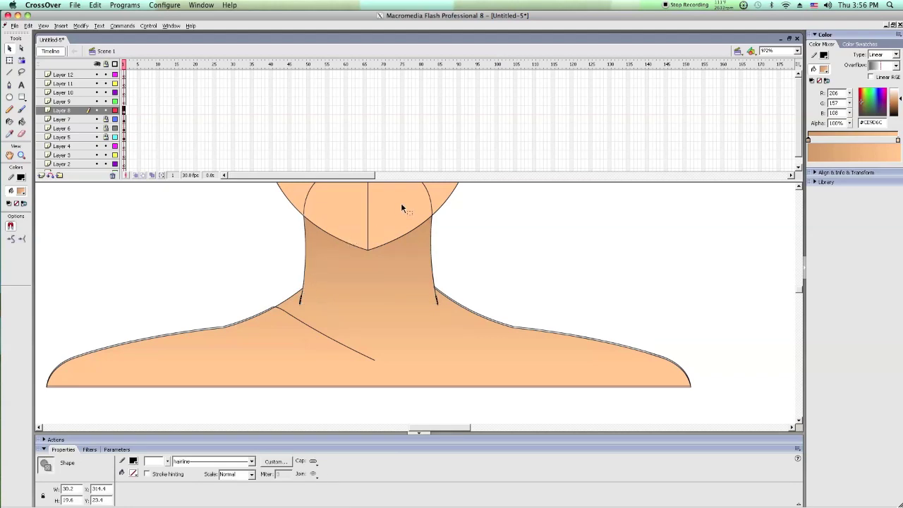
{"action": "scroll", "coordinate": [416, 202], "scroll_direction": "up", "scroll_amount": 1}
{"action": "left_click", "coordinate": [357, 210]}
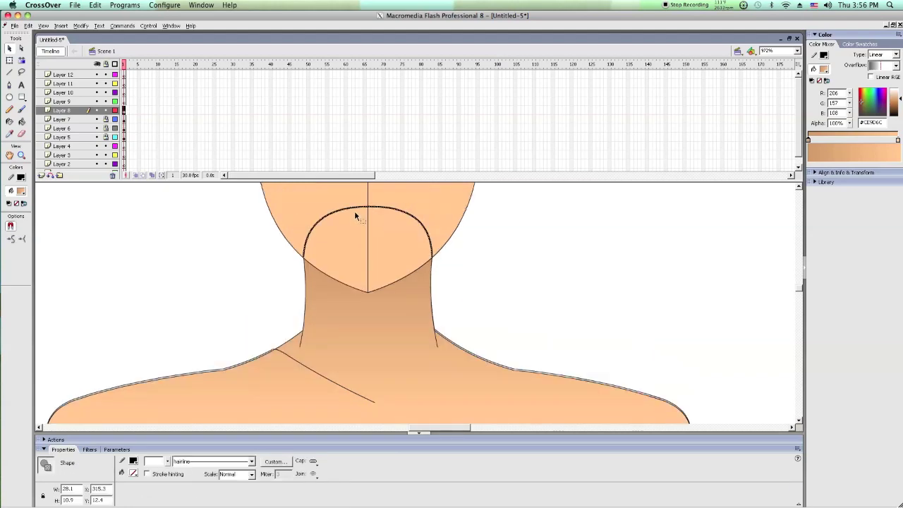
{"action": "key", "text": "Delete"}
{"action": "scroll", "coordinate": [445, 337], "scroll_direction": "down", "scroll_amount": 3}
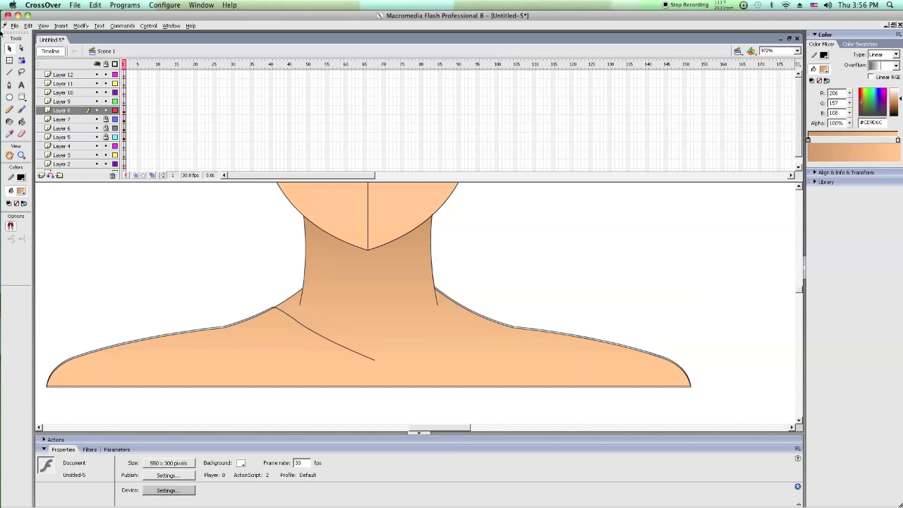
Step: Draw a line from the neckline's lower end and move its free end up to the right base of the neck, forming a V
{"action": "left_click", "coordinate": [9, 72]}
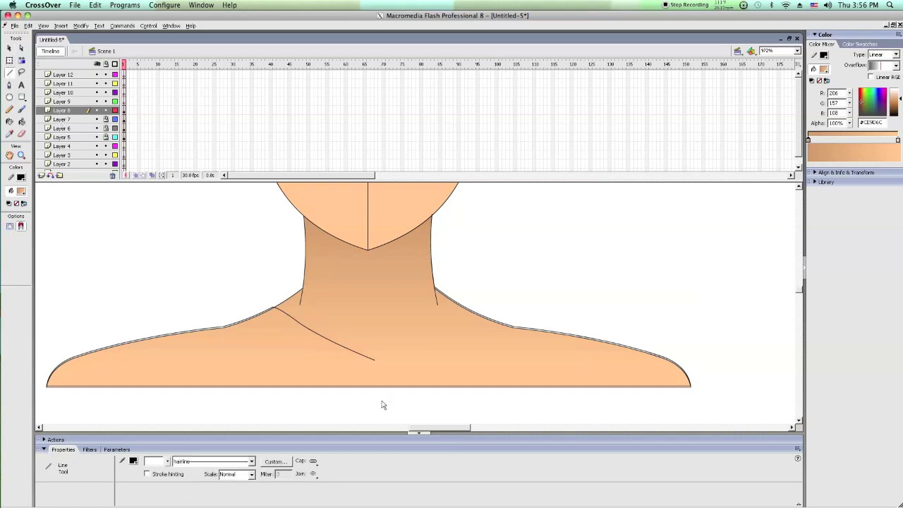
{"action": "mouse_move", "coordinate": [380, 362]}
{"action": "left_mouse_down"}
{"action": "mouse_move", "coordinate": [475, 383]}
{"action": "mouse_move", "coordinate": [446, 374]}
{"action": "left_mouse_up"}
{"action": "left_click", "coordinate": [9, 48]}
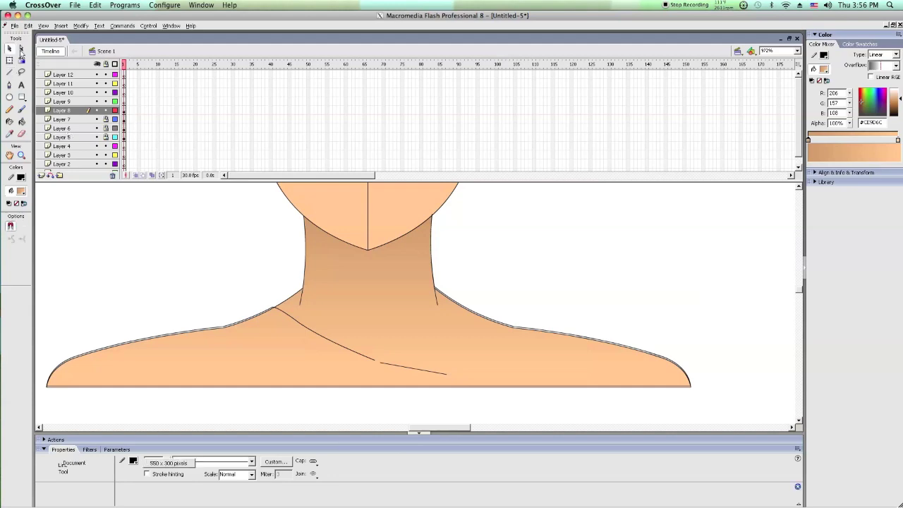
{"action": "left_click_drag", "start_coordinate": [380, 363], "coordinate": [426, 378]}
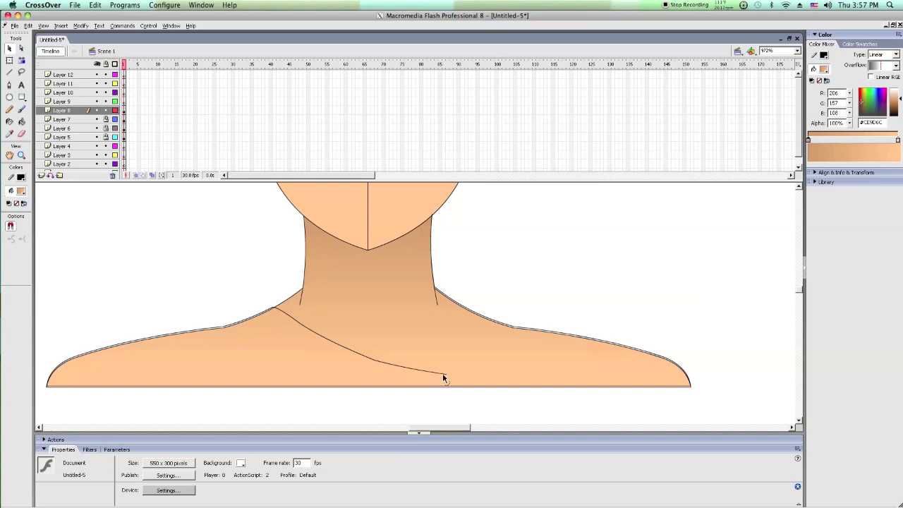
{"action": "left_click_drag", "start_coordinate": [444, 374], "coordinate": [438, 305]}
{"action": "left_click_drag", "start_coordinate": [402, 358], "coordinate": [398, 345]}
Step: Unlock Layer 7 and extend the head's vertical centre line straight down past the shoulders
{"action": "left_click", "coordinate": [85, 112]}
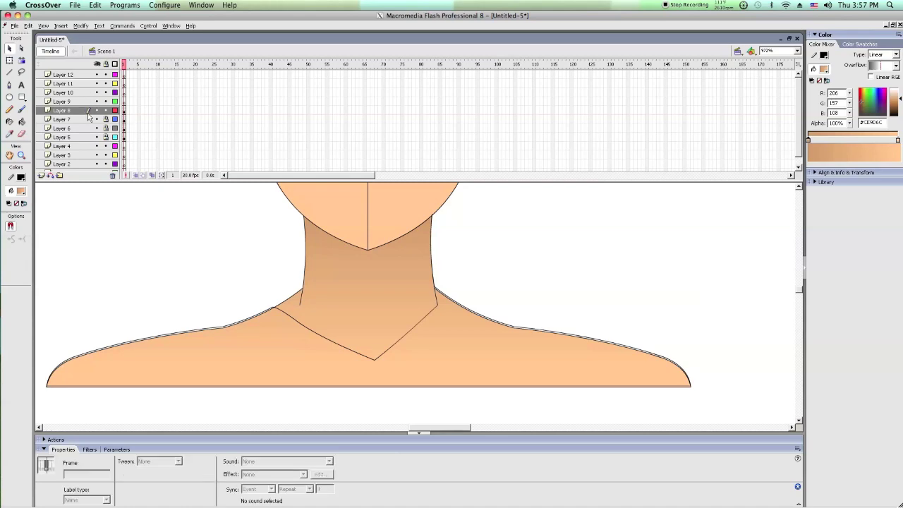
{"action": "left_click", "coordinate": [84, 120]}
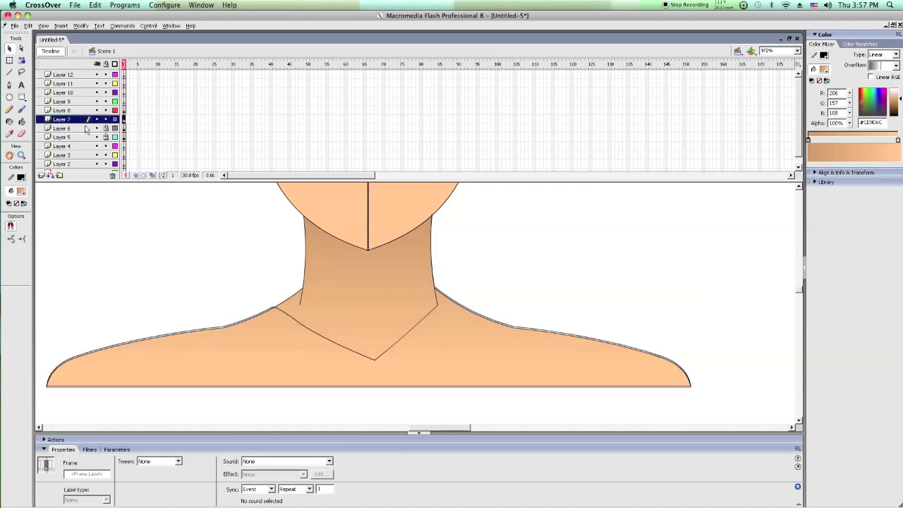
{"action": "left_click", "coordinate": [169, 207]}
{"action": "scroll", "coordinate": [316, 216], "scroll_direction": "up", "scroll_amount": 2}
{"action": "scroll", "coordinate": [352, 206], "scroll_direction": "up", "scroll_amount": 7}
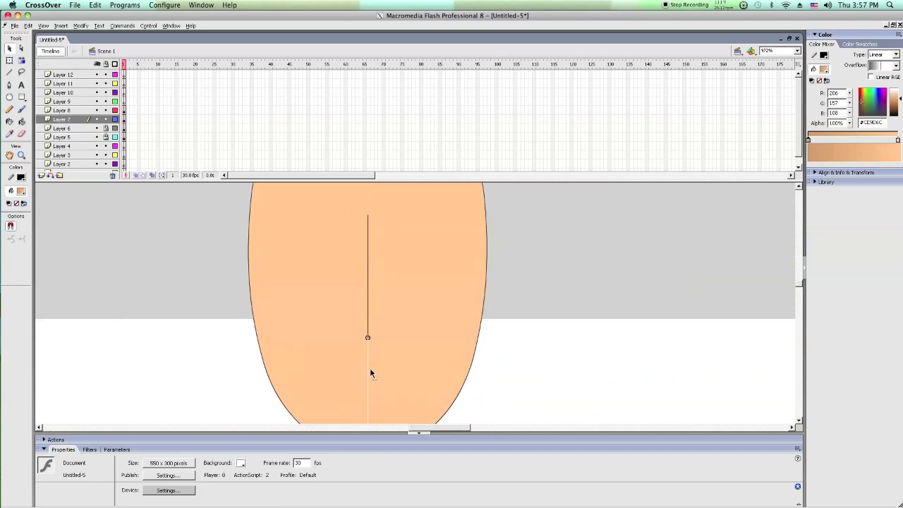
{"action": "scroll", "coordinate": [418, 348], "scroll_direction": "down", "scroll_amount": 8}
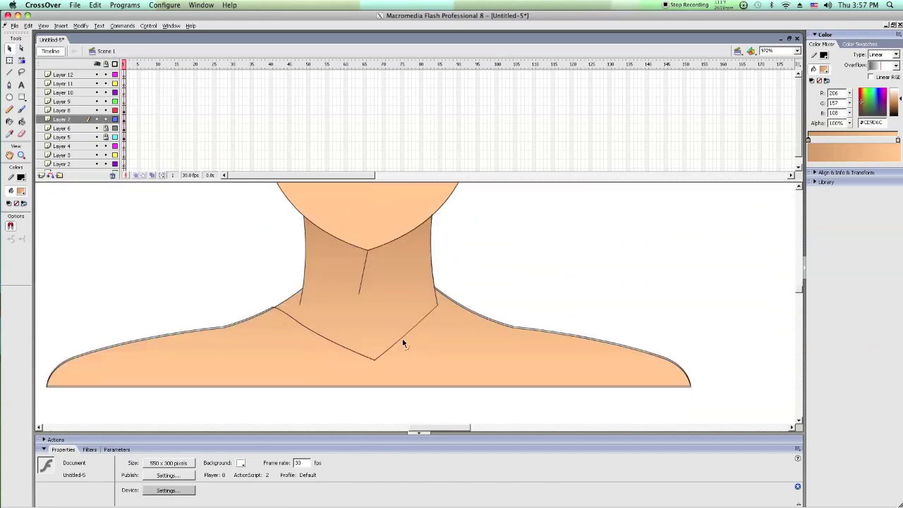
{"action": "scroll", "coordinate": [393, 312], "scroll_direction": "down", "scroll_amount": 2}
{"action": "left_click_drag", "start_coordinate": [358, 210], "coordinate": [363, 453]}
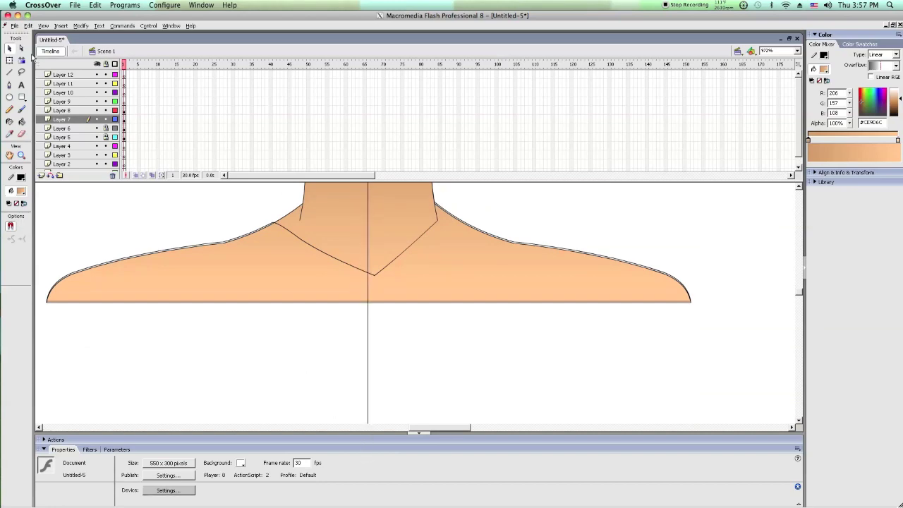
Step: Stretch the centre line with Free Transform from above the head to below the lowest head of the column, about 589 px high
{"action": "left_click", "coordinate": [21, 155]}
{"action": "left_click", "coordinate": [294, 256]}
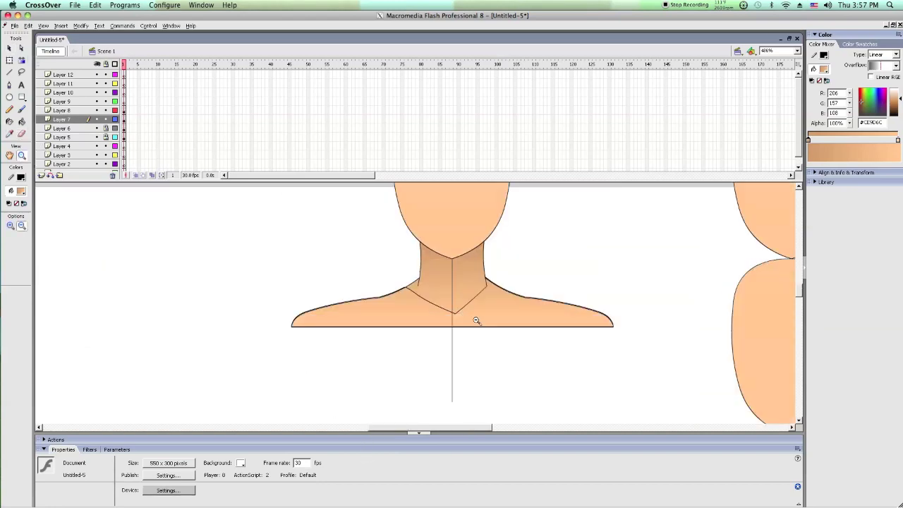
{"action": "left_click", "coordinate": [477, 322]}
{"action": "left_click", "coordinate": [477, 322]}
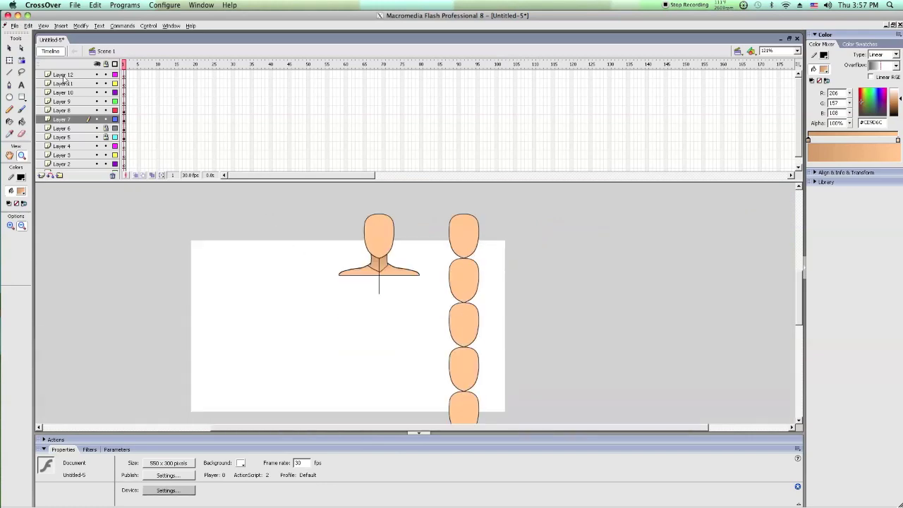
{"action": "left_click", "coordinate": [21, 62]}
{"action": "left_click", "coordinate": [10, 62]}
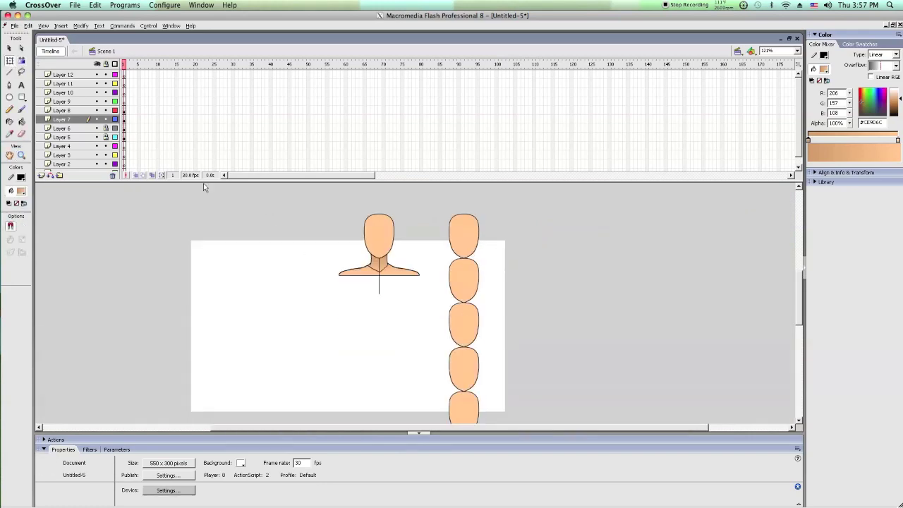
{"action": "left_click", "coordinate": [380, 288]}
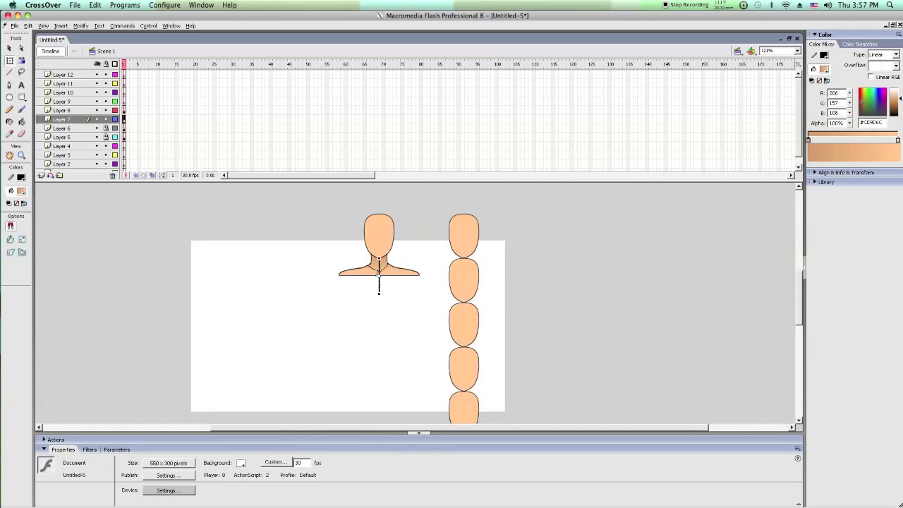
{"action": "left_click_drag", "start_coordinate": [379, 255], "coordinate": [378, 208]}
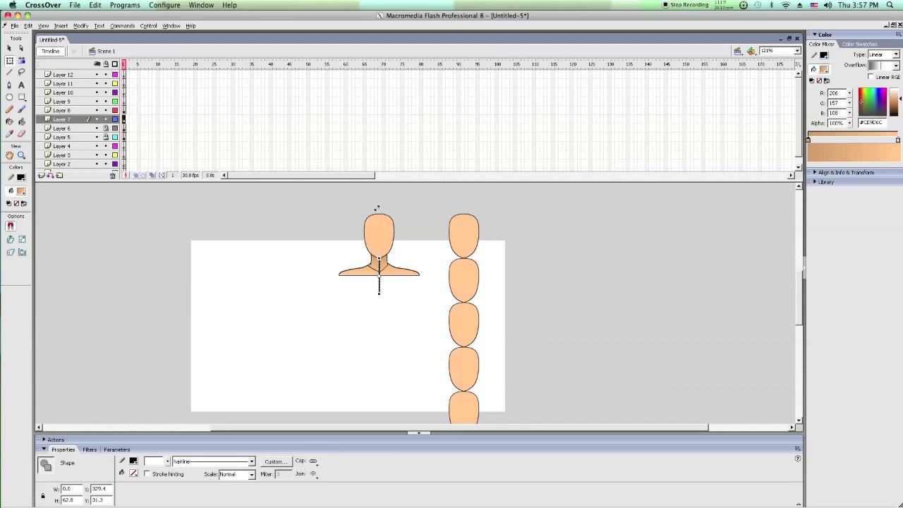
{"action": "scroll", "coordinate": [397, 250], "scroll_direction": "down", "scroll_amount": 3}
{"action": "left_click_drag", "start_coordinate": [377, 219], "coordinate": [401, 417]}
{"action": "left_click", "coordinate": [415, 310]}
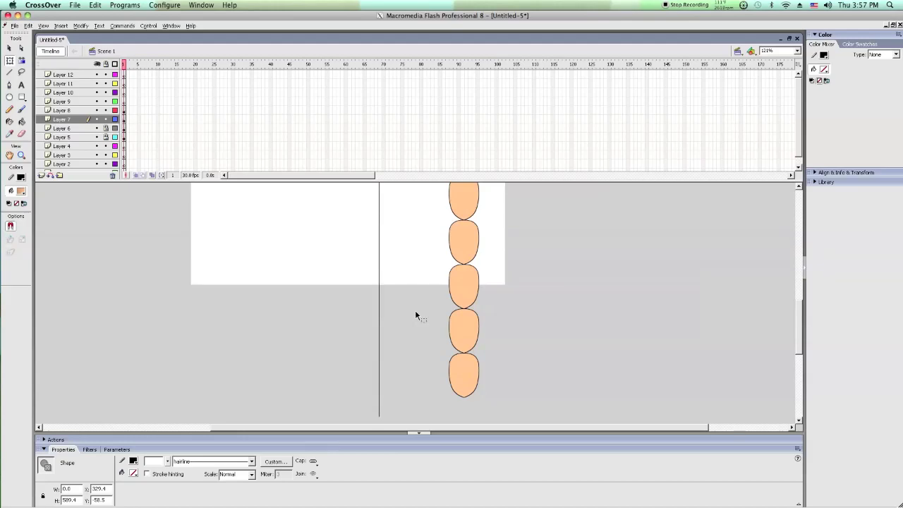
{"action": "scroll", "coordinate": [416, 312], "scroll_direction": "up", "scroll_amount": 3}
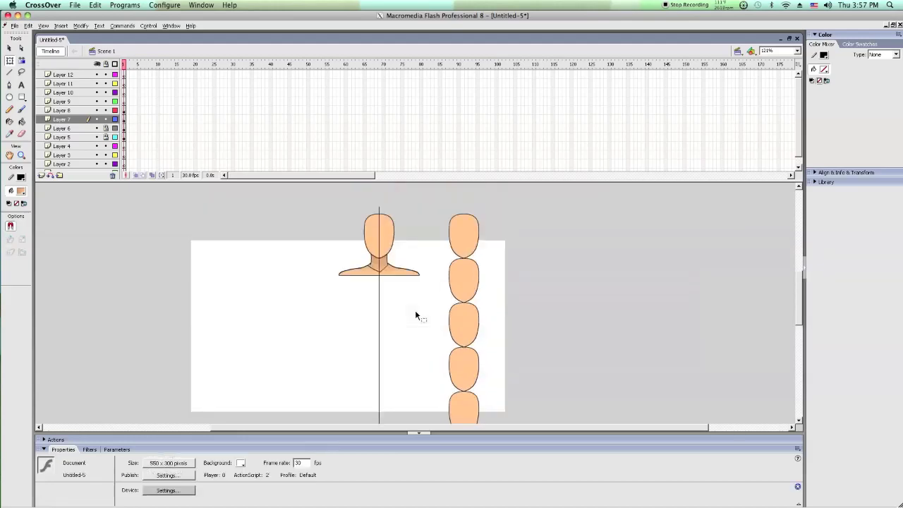
Step: Move the neckline's V point onto the centre line and bend both of its sides into soft downward curves
{"action": "left_click", "coordinate": [21, 156]}
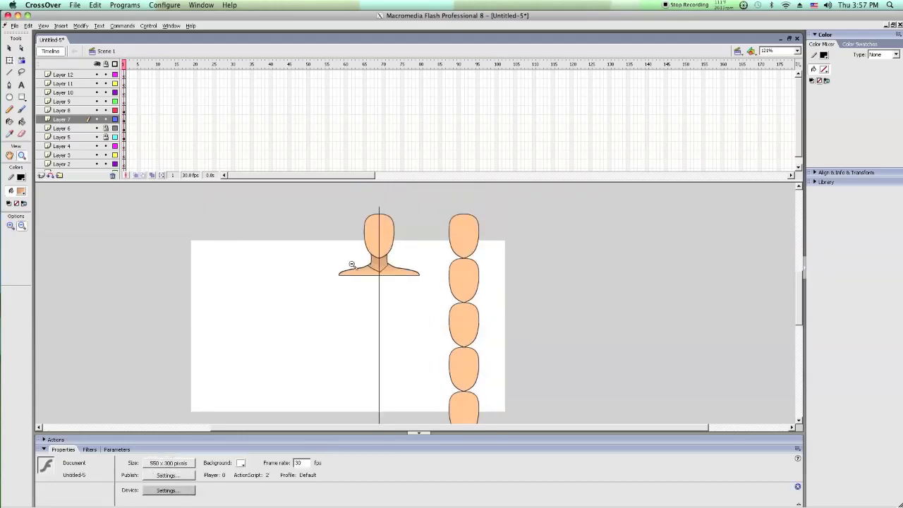
{"action": "left_click_drag", "start_coordinate": [352, 264], "coordinate": [455, 307]}
{"action": "scroll", "coordinate": [363, 256], "scroll_direction": "up", "scroll_amount": 1}
{"action": "left_click_drag", "start_coordinate": [208, 213], "coordinate": [452, 339]}
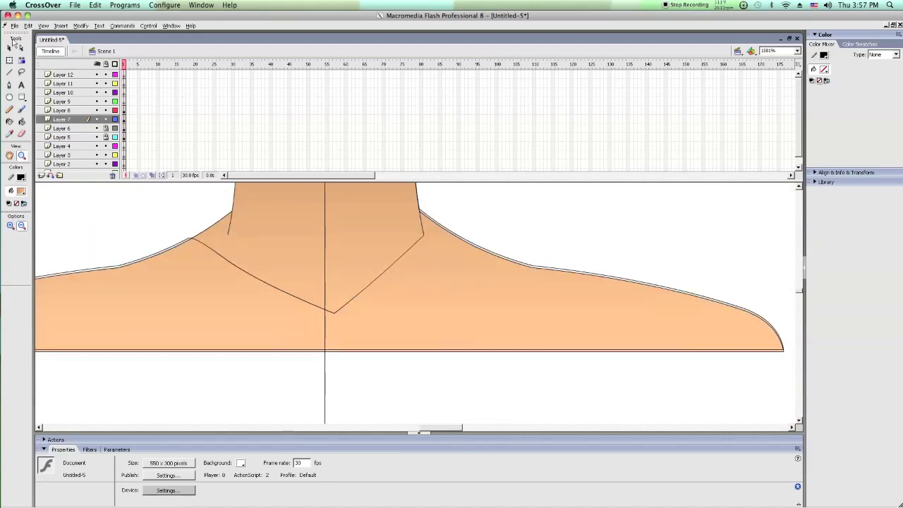
{"action": "left_click", "coordinate": [9, 48]}
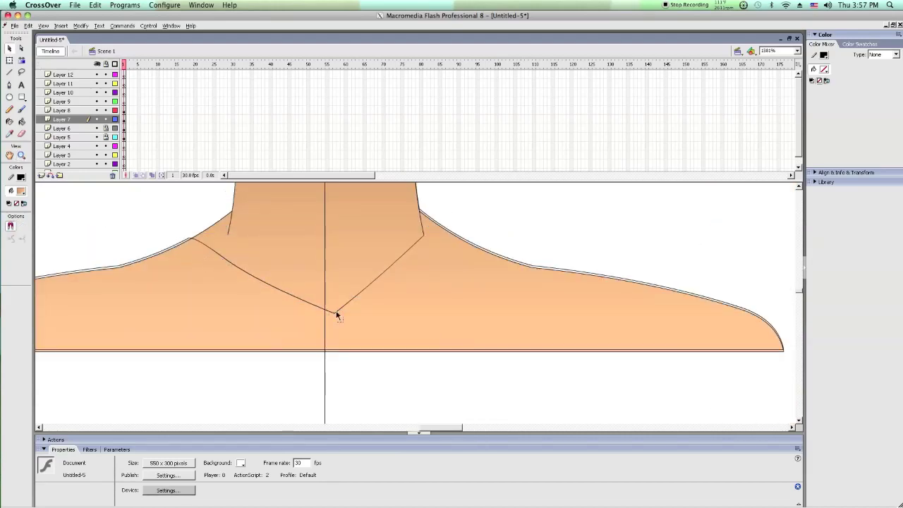
{"action": "left_click_drag", "start_coordinate": [335, 312], "coordinate": [280, 286]}
Step: Delete the half of the neckline to the right of the centre line
{"action": "left_click", "coordinate": [347, 285]}
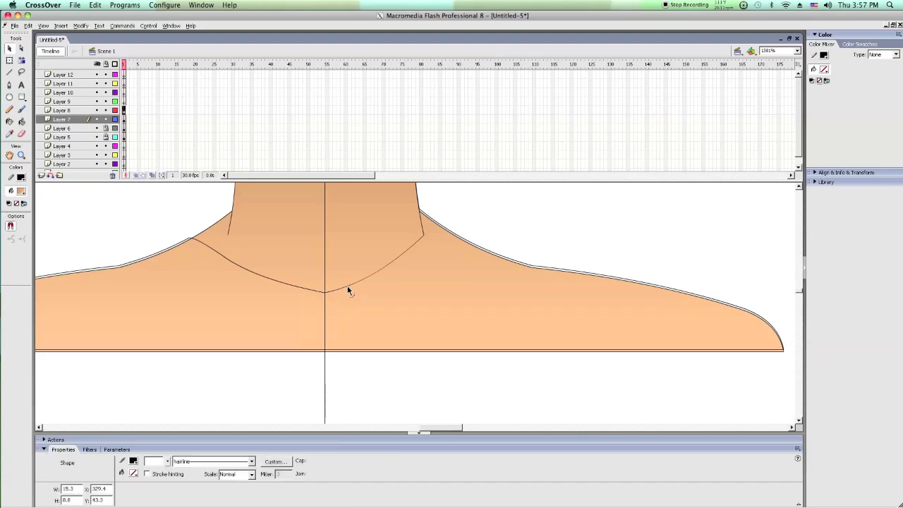
{"action": "key", "text": "Delete"}
{"action": "scroll", "coordinate": [406, 294], "scroll_direction": "up", "scroll_amount": 1}
{"action": "left_click", "coordinate": [407, 298]}
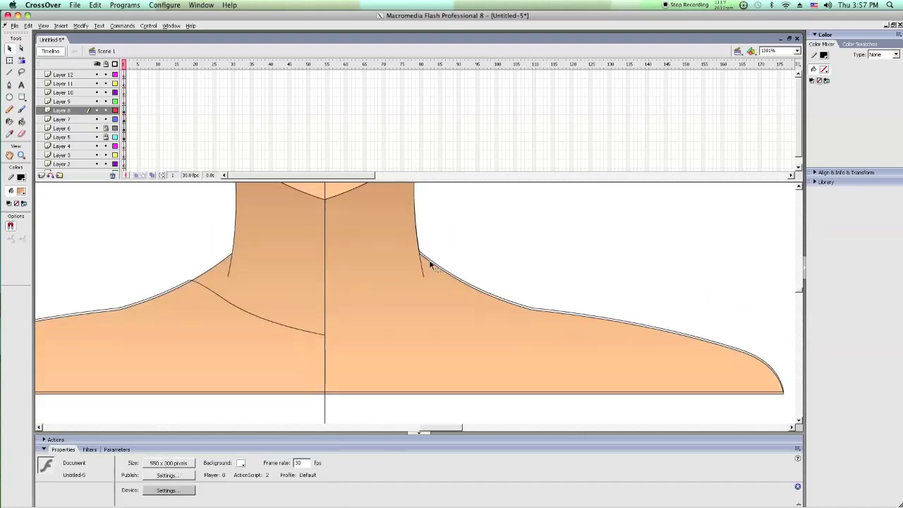
Step: Lock Layer 7 and delete the right neck side, the bottom edge and the right shoulder outline from Layer 8
{"action": "left_click", "coordinate": [89, 113]}
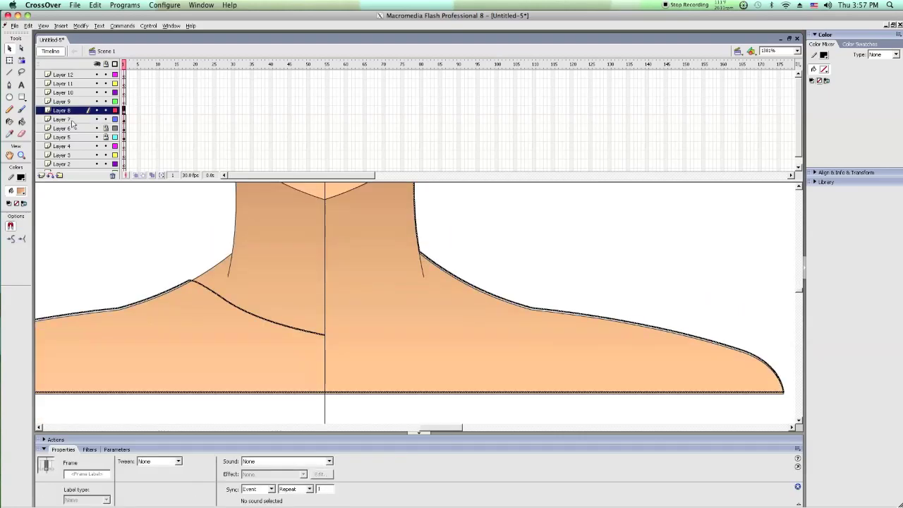
{"action": "left_click", "coordinate": [106, 119]}
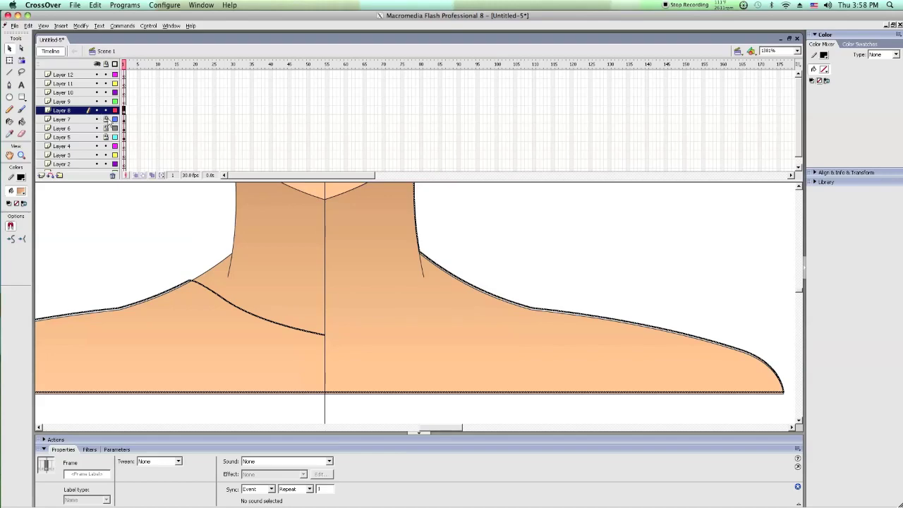
{"action": "left_click", "coordinate": [420, 312]}
{"action": "left_click", "coordinate": [423, 257]}
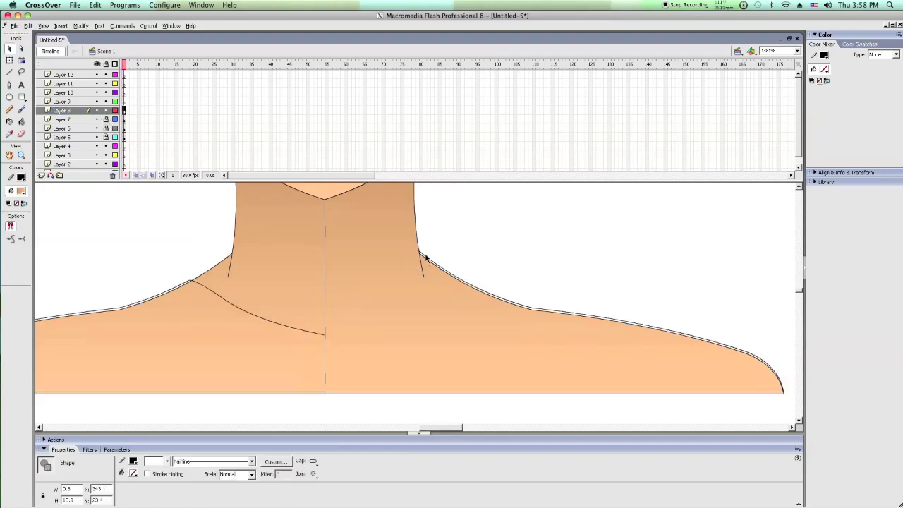
{"action": "left_click", "coordinate": [375, 380]}
{"action": "left_click", "coordinate": [375, 394]}
{"action": "key", "text": "Delete"}
{"action": "left_click", "coordinate": [473, 289]}
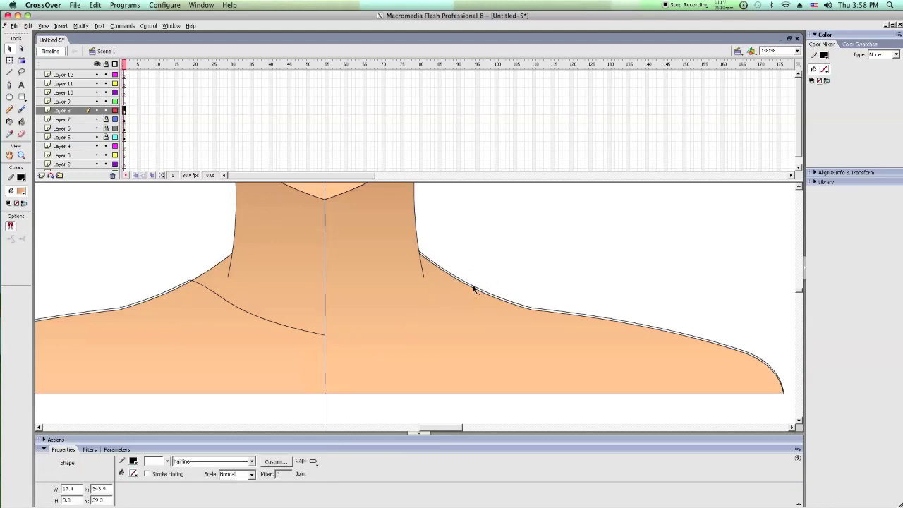
{"action": "key", "text": "Delete"}
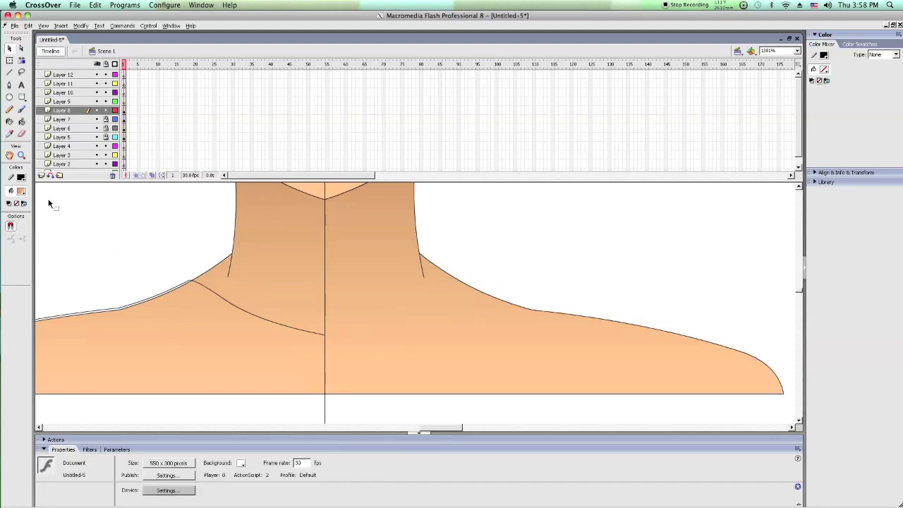
Step: Unlock all layers and copy the vertical centre line from Layer 7
{"action": "left_click", "coordinate": [22, 155]}
{"action": "left_click", "coordinate": [352, 293], "text": "alt"}
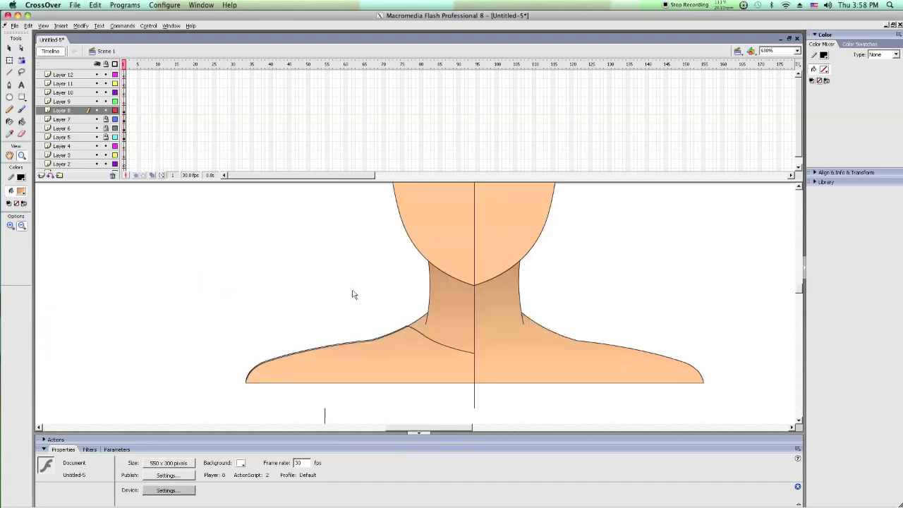
{"action": "left_click", "coordinate": [353, 292], "text": "alt"}
{"action": "left_click", "coordinate": [353, 292], "text": "alt"}
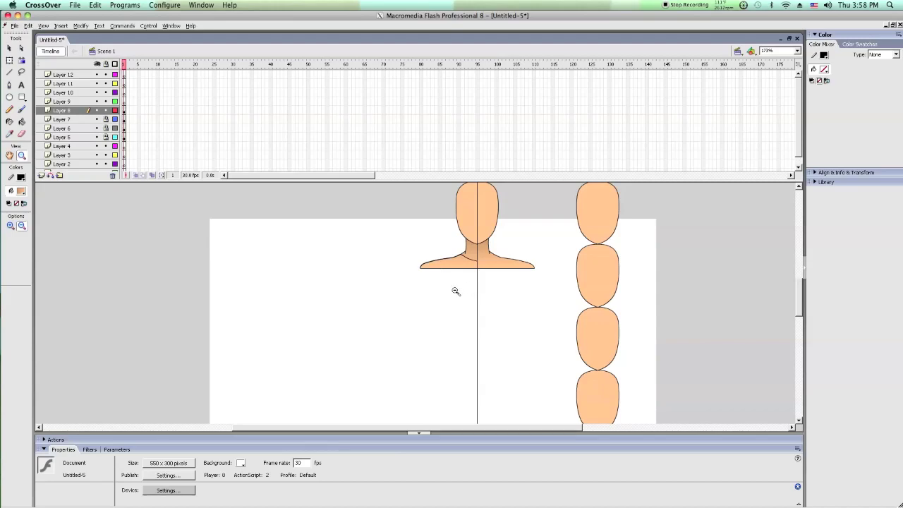
{"action": "left_click_drag", "start_coordinate": [418, 227], "coordinate": [606, 310]}
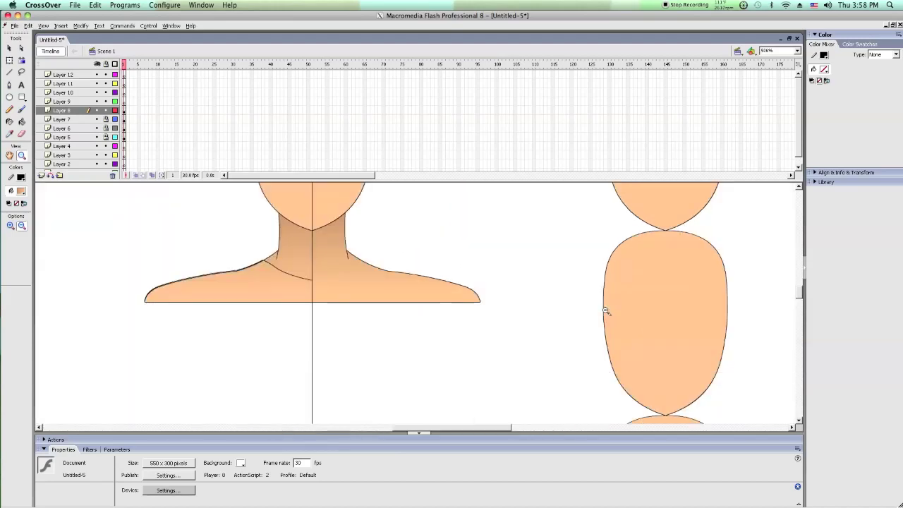
{"action": "left_click", "coordinate": [9, 48]}
{"action": "left_click", "coordinate": [105, 64]}
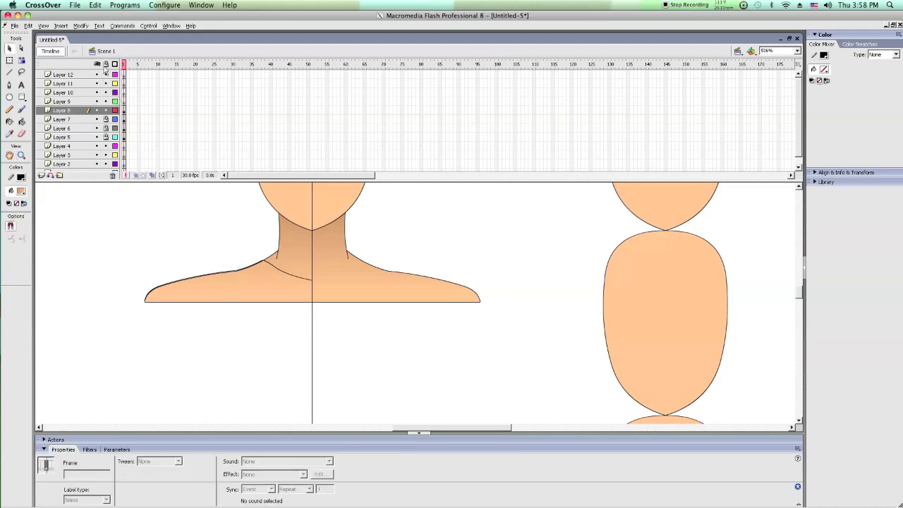
{"action": "left_click", "coordinate": [105, 64]}
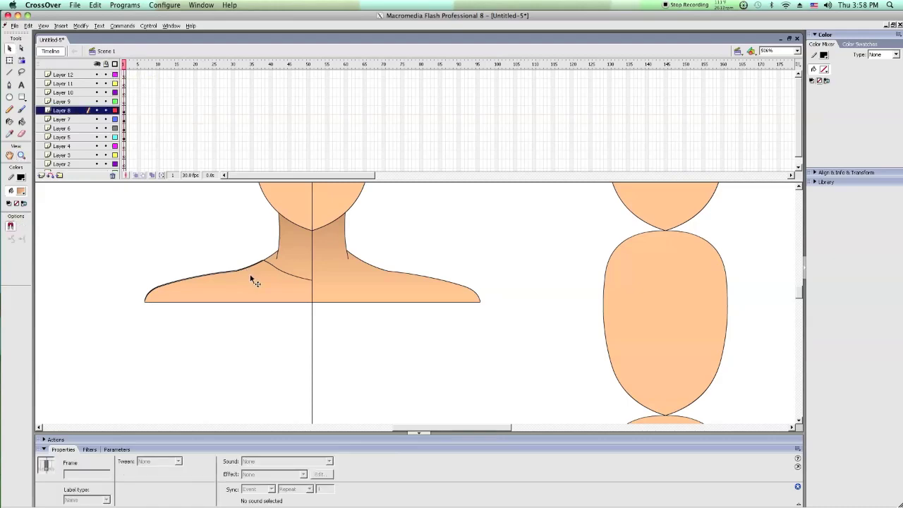
{"action": "left_click", "coordinate": [312, 316]}
{"action": "right_click", "coordinate": [312, 316]}
{"action": "left_click", "coordinate": [315, 328]}
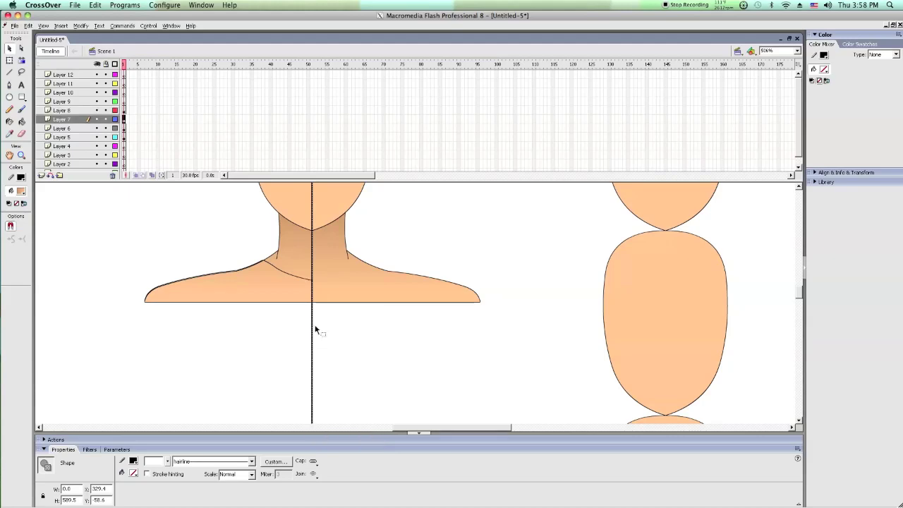
Step: Lock and hide every layer except Layer 8, and paste the centre line in place on Layer 8
{"action": "left_click", "coordinate": [272, 267]}
{"action": "left_click", "coordinate": [160, 231]}
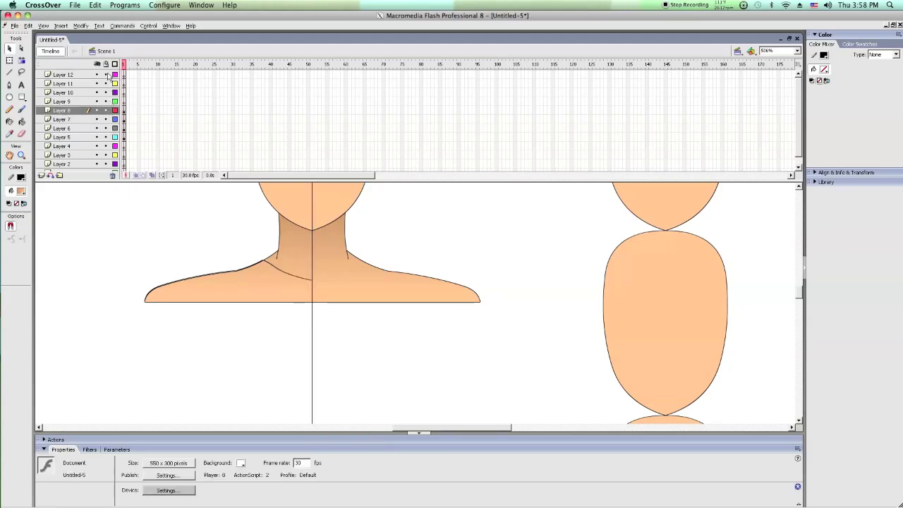
{"action": "left_click", "coordinate": [106, 111], "text": "alt"}
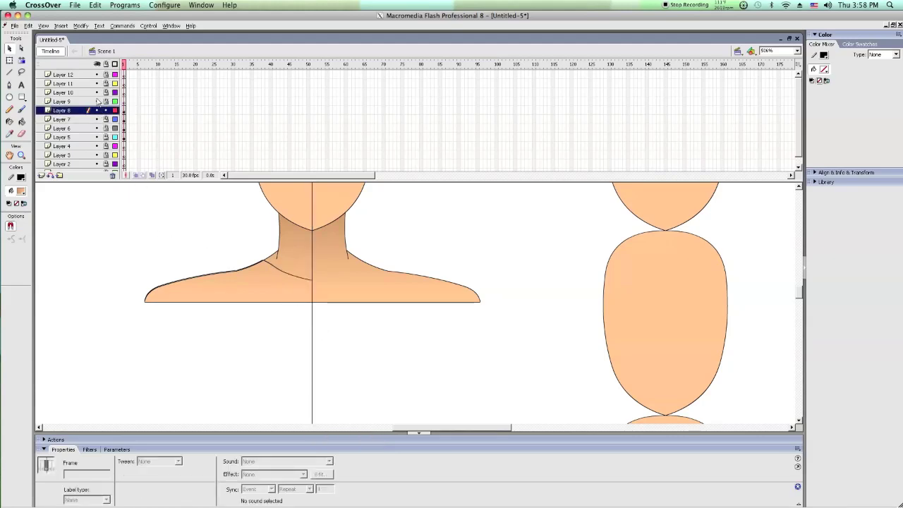
{"action": "left_click", "coordinate": [97, 64]}
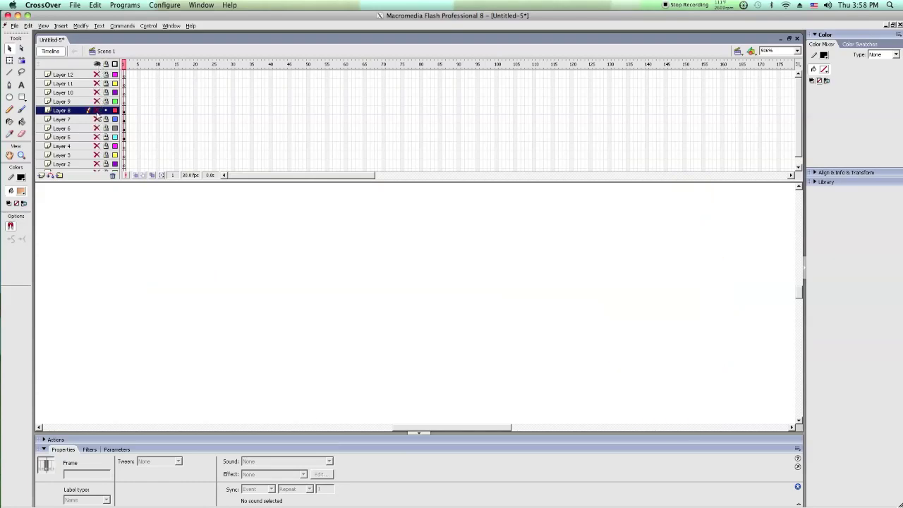
{"action": "left_click", "coordinate": [97, 110]}
{"action": "left_click", "coordinate": [124, 218]}
{"action": "right_click", "coordinate": [125, 219]}
{"action": "left_click", "coordinate": [177, 242]}
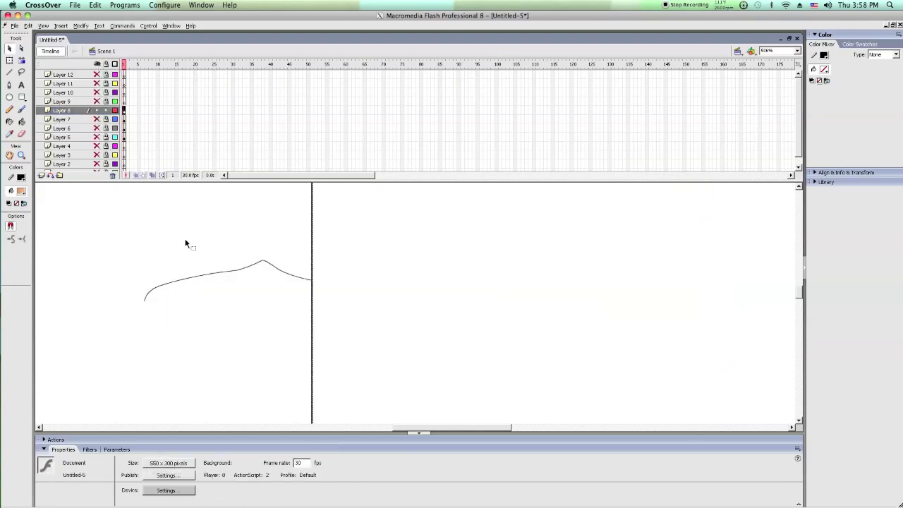
Step: Copy the left half of the neckline and shoulder outline, paste it in place and flip the copy horizontally
{"action": "left_click", "coordinate": [265, 265]}
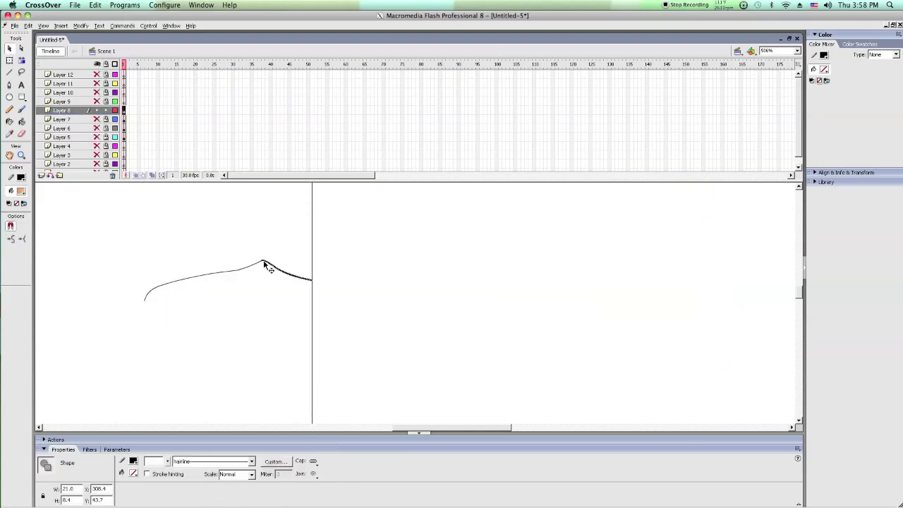
{"action": "left_click", "coordinate": [258, 262], "text": "shift"}
{"action": "left_click_drag", "start_coordinate": [229, 278], "coordinate": [142, 328]}
{"action": "right_click", "coordinate": [182, 283]}
{"action": "left_click", "coordinate": [189, 268]}
{"action": "right_click", "coordinate": [190, 267]}
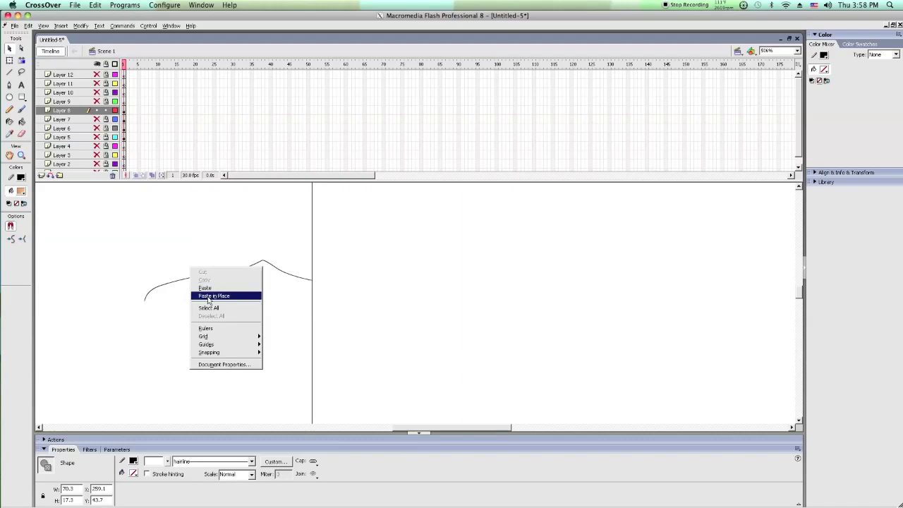
{"action": "left_click", "coordinate": [208, 297]}
{"action": "key", "text": "ctrl+shift+h"}
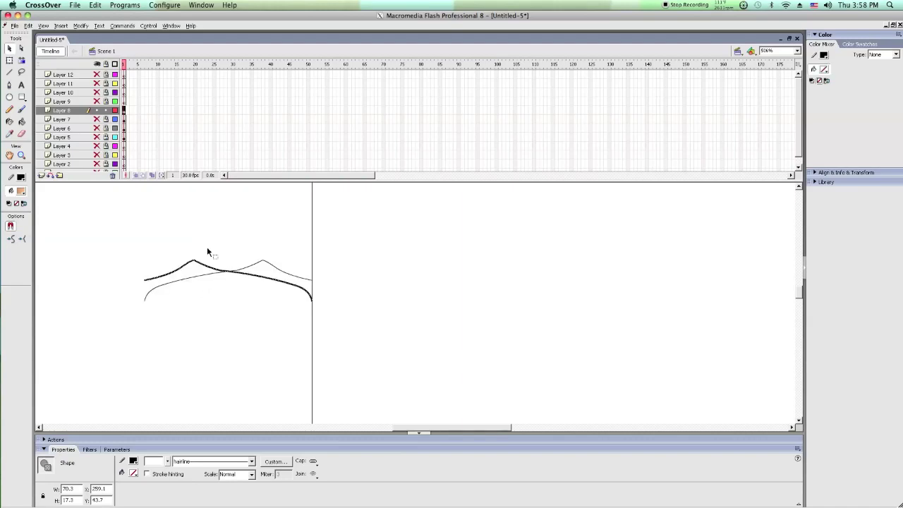
Step: Move the flipped half so it joins the original at the centre line, and cut the centre line from Layer 8
{"action": "left_click_drag", "start_coordinate": [146, 283], "coordinate": [330, 292]}
{"action": "left_click", "coordinate": [330, 288]}
{"action": "left_click", "coordinate": [313, 274]}
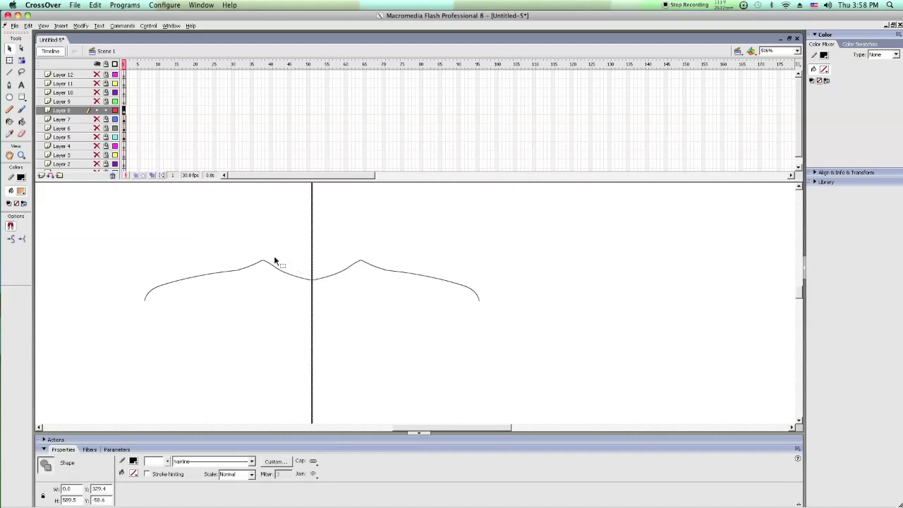
{"action": "key", "text": "Delete"}
Step: Lock and hide Layer 8, show and unlock Layer 5, and paste the centre line in place on it
{"action": "left_click", "coordinate": [97, 119]}
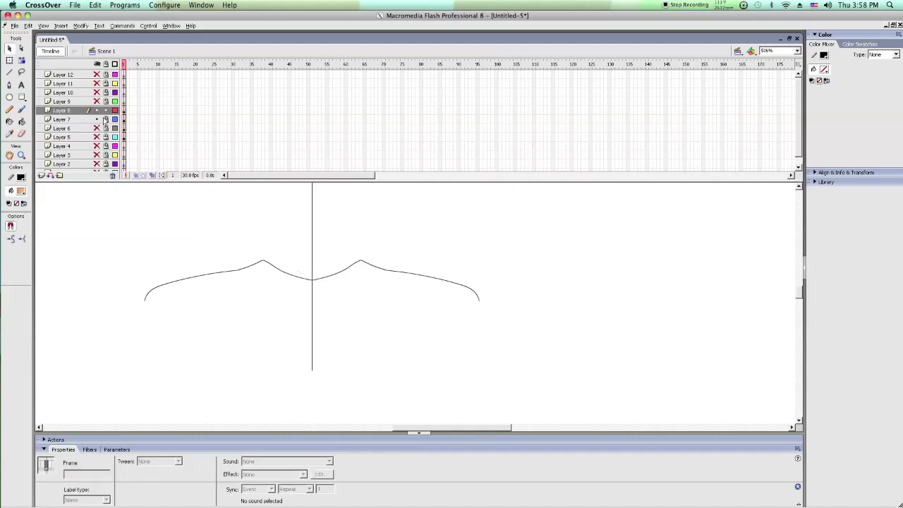
{"action": "left_click", "coordinate": [100, 110]}
{"action": "left_click", "coordinate": [97, 111]}
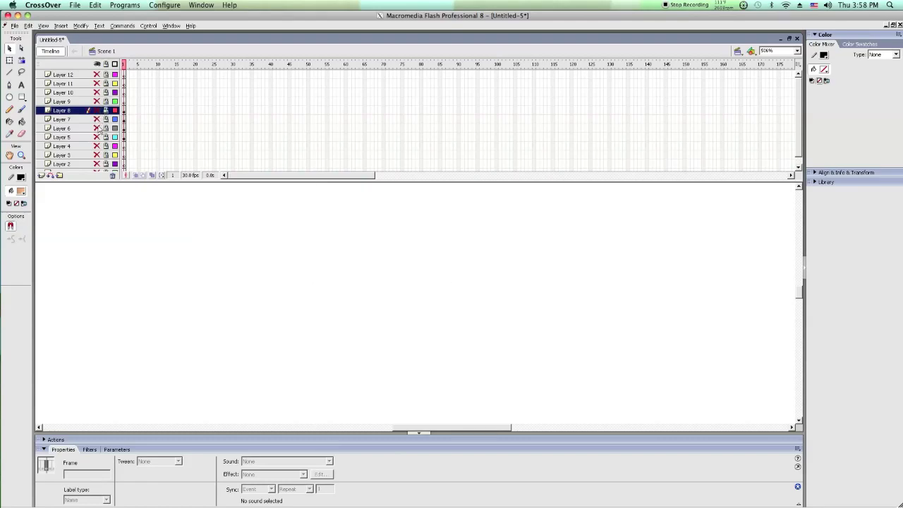
{"action": "left_click", "coordinate": [99, 129]}
{"action": "left_click", "coordinate": [98, 129]}
{"action": "left_click", "coordinate": [98, 137]}
{"action": "left_click", "coordinate": [61, 138]}
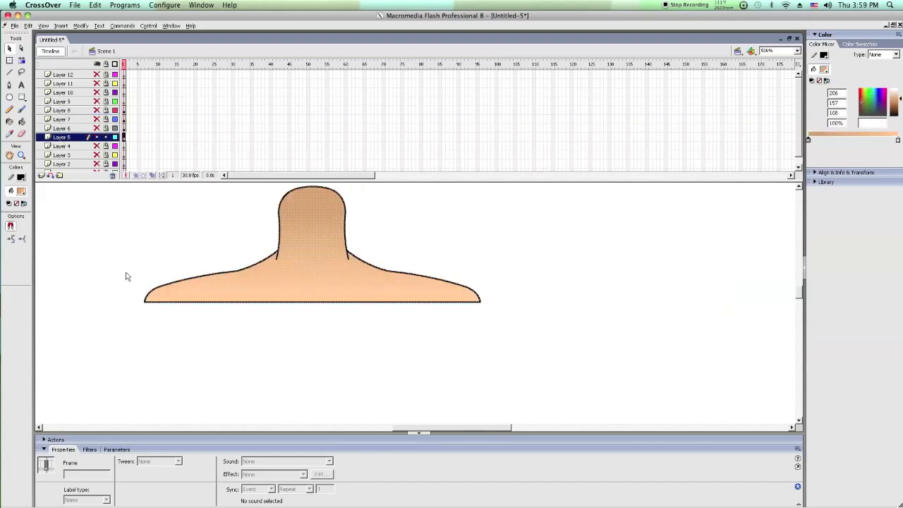
{"action": "right_click", "coordinate": [125, 276]}
{"action": "left_click", "coordinate": [150, 299]}
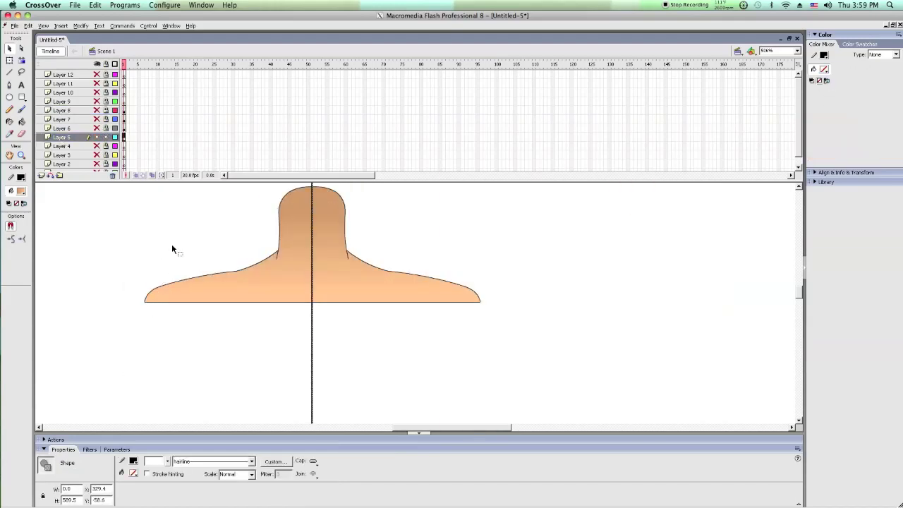
{"action": "scroll", "coordinate": [171, 244], "scroll_direction": "up", "scroll_amount": 2}
{"action": "left_click", "coordinate": [253, 259]}
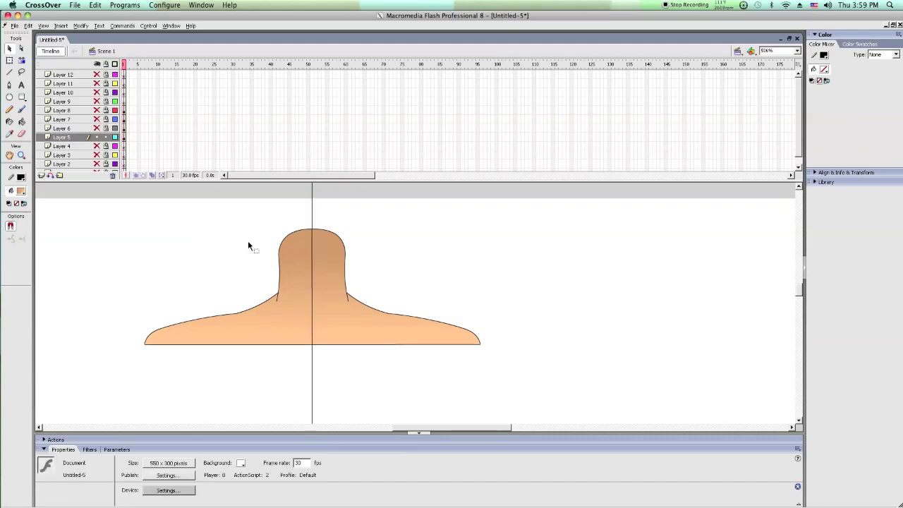
Step: Lock Layer 5, view the shirt outline with Layers 5 to 7 hidden, and redisplay all layers with Layer 8 unlocked
{"action": "left_click", "coordinate": [96, 64]}
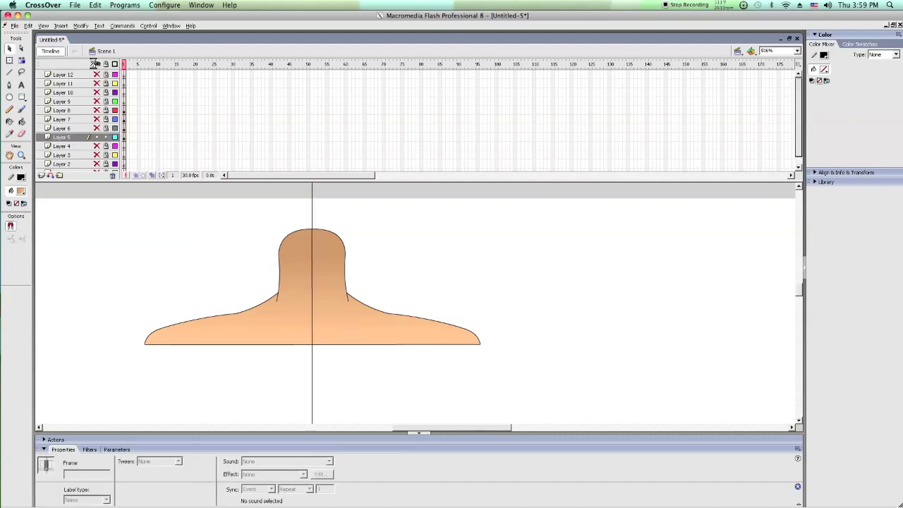
{"action": "left_click", "coordinate": [115, 138]}
{"action": "left_click", "coordinate": [98, 137]}
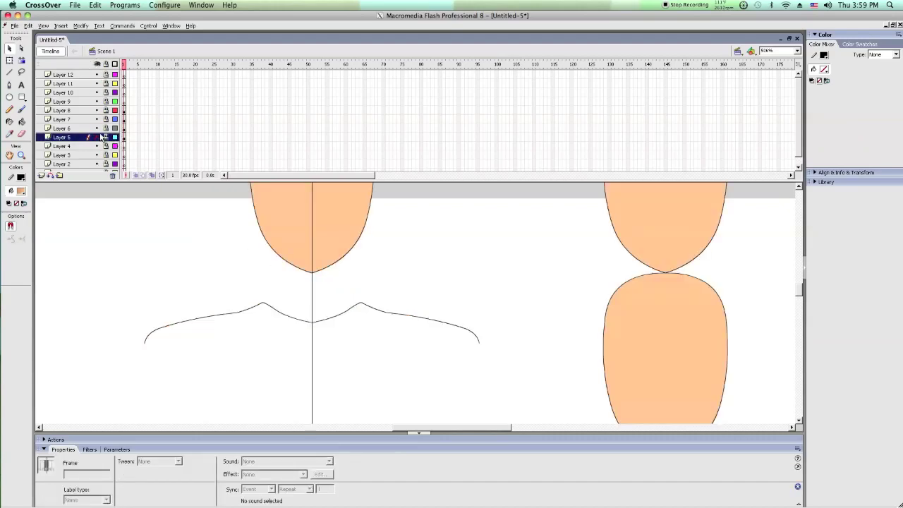
{"action": "left_click", "coordinate": [98, 128]}
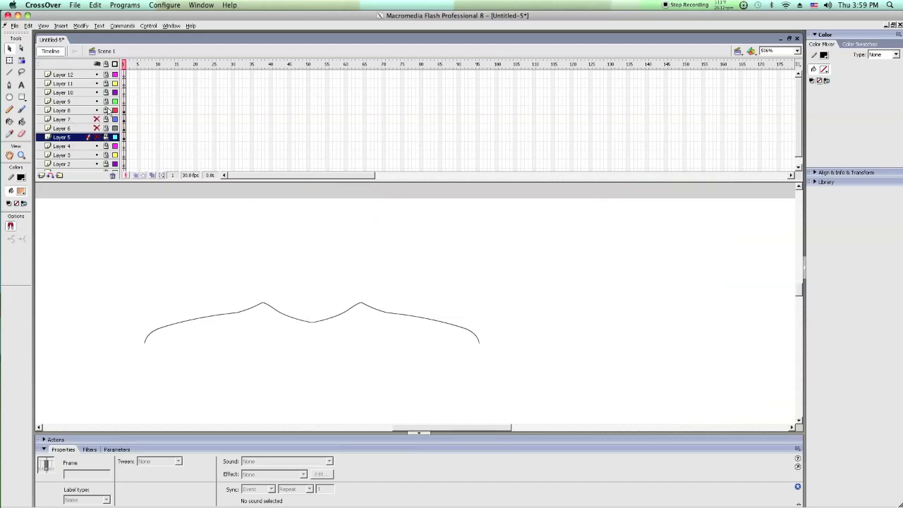
{"action": "left_click", "coordinate": [78, 111]}
{"action": "left_click", "coordinate": [22, 155]}
{"action": "left_click", "coordinate": [375, 339], "text": "alt"}
{"action": "left_click", "coordinate": [375, 338], "text": "alt"}
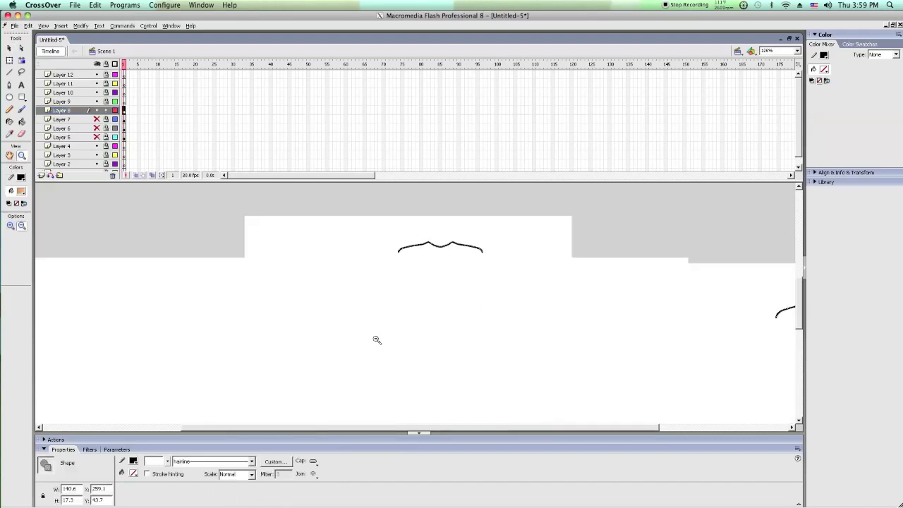
{"action": "left_click", "coordinate": [98, 63]}
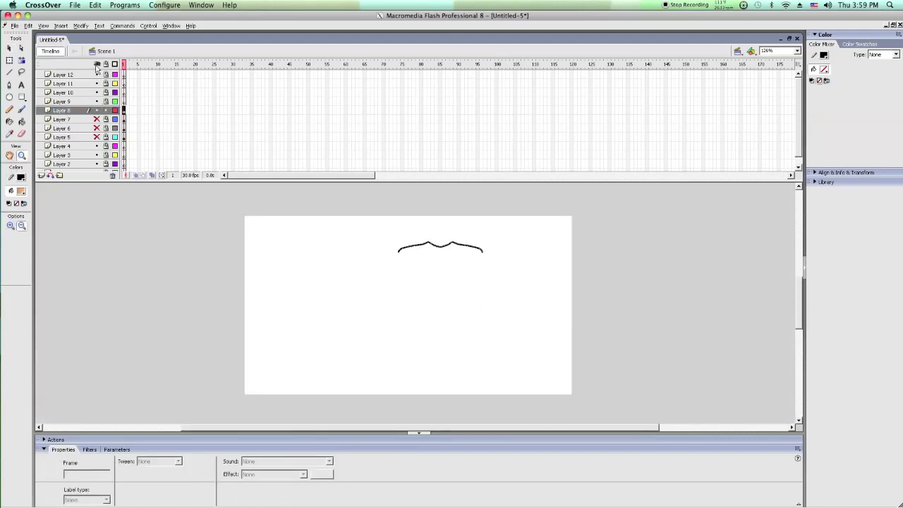
Step: Draw a horizontal line about 419 px long on Layer 8 from the bottom of the column's fourth head across the centre line
{"action": "left_click_drag", "start_coordinate": [499, 415], "coordinate": [523, 484]}
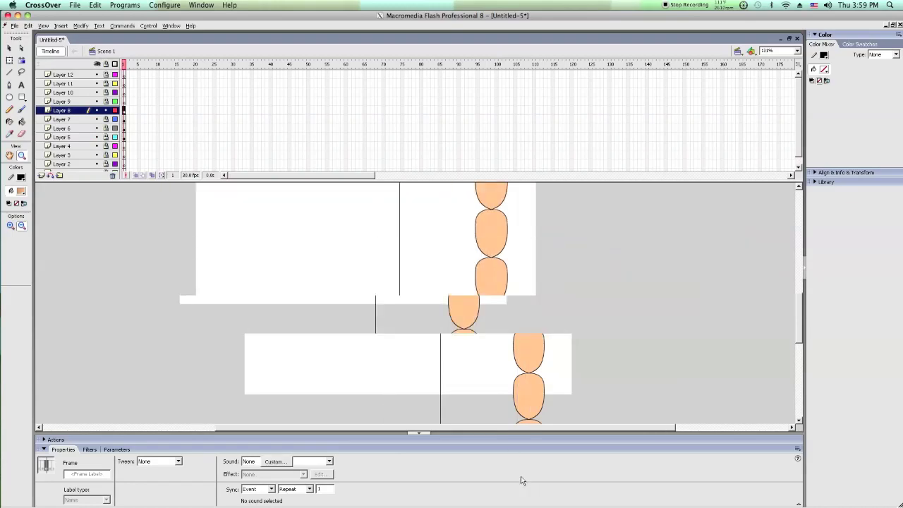
{"action": "left_click", "coordinate": [9, 72]}
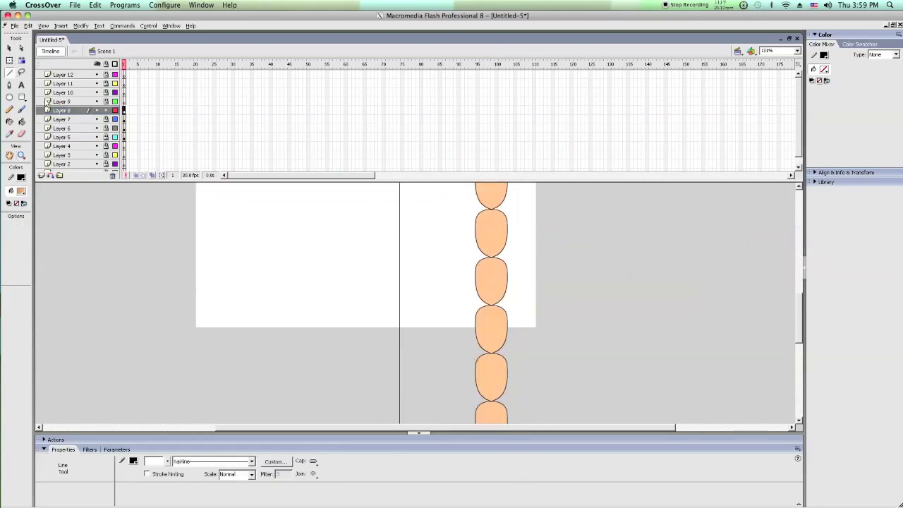
{"action": "scroll", "coordinate": [288, 298], "scroll_direction": "down", "scroll_amount": 2}
{"action": "scroll", "coordinate": [390, 345], "scroll_direction": "up", "scroll_amount": 4}
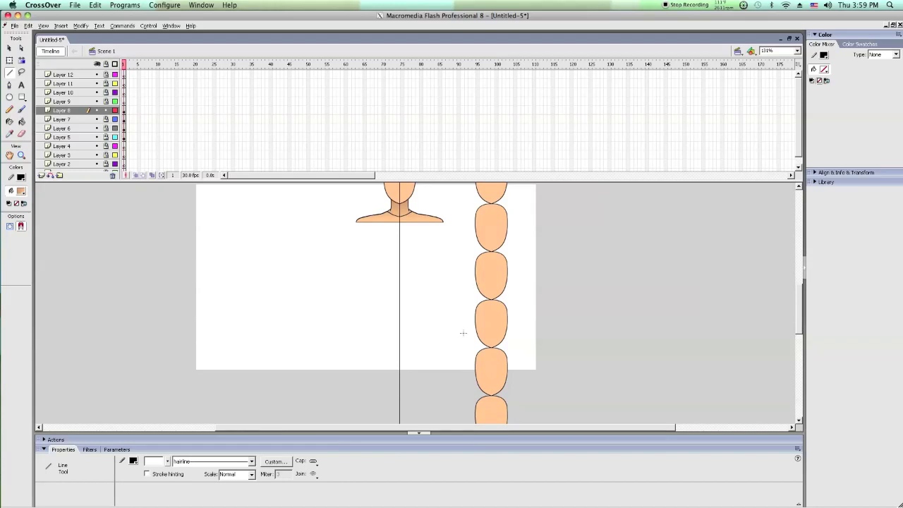
{"action": "left_click_drag", "start_coordinate": [441, 340], "coordinate": [438, 347]}
{"action": "left_click", "coordinate": [9, 48]}
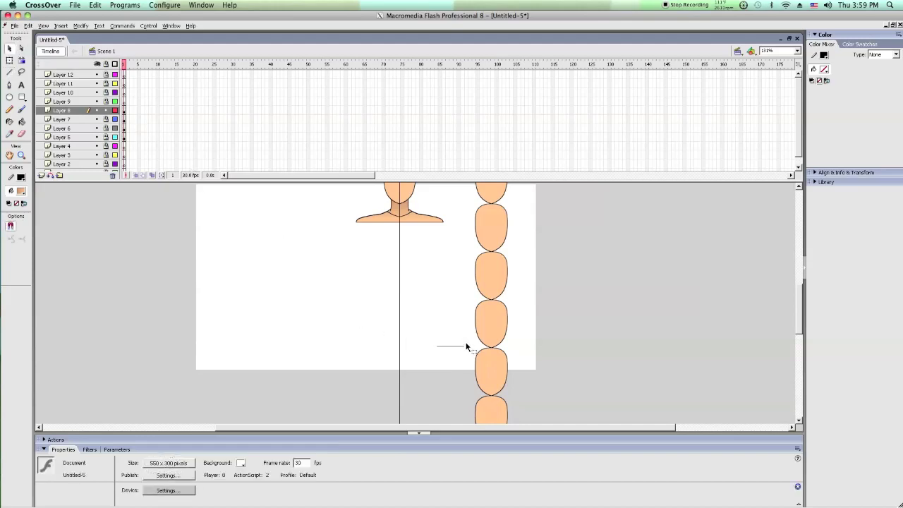
{"action": "left_click_drag", "start_coordinate": [493, 349], "coordinate": [234, 347]}
{"action": "left_click", "coordinate": [252, 347]}
Step: Delete the left end section of the horizontal line, leaving it about 313 px long
{"action": "left_click_drag", "start_coordinate": [204, 307], "coordinate": [298, 373]}
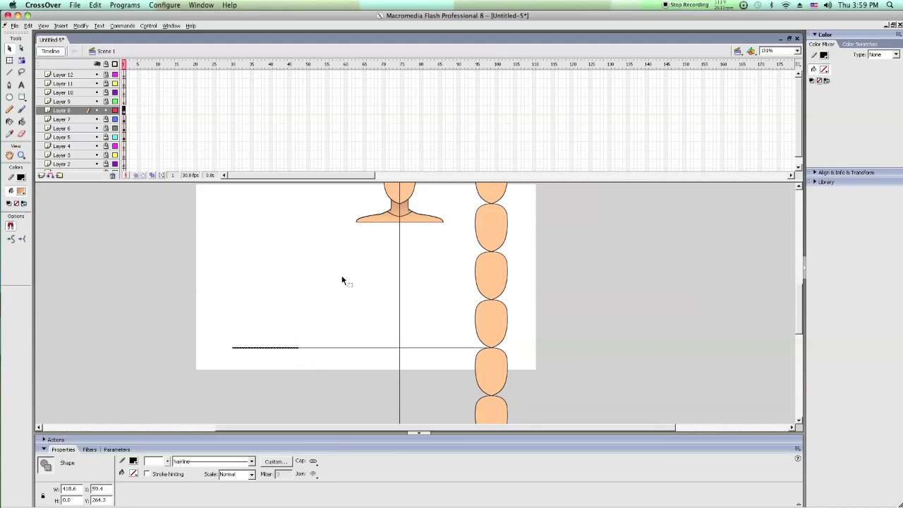
{"action": "key", "text": "Delete"}
{"action": "left_click", "coordinate": [111, 112]}
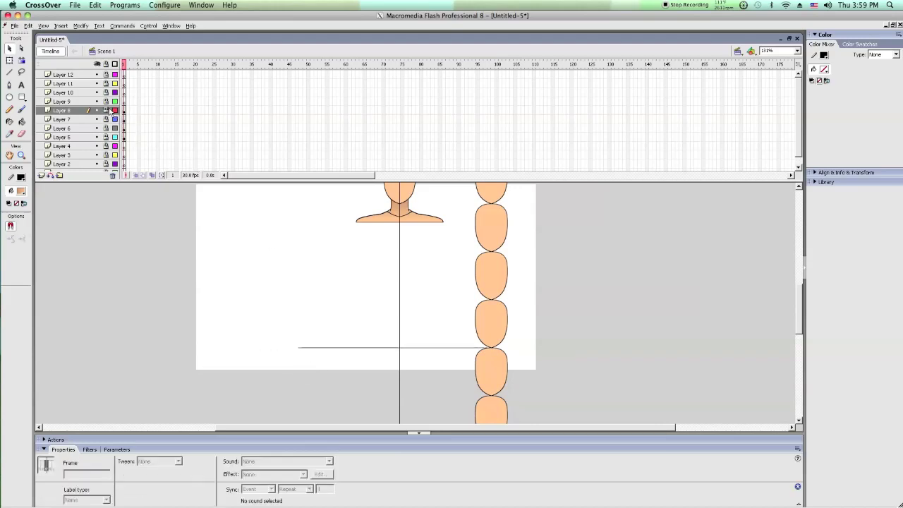
Step: Cut the horizontal line from Layer 8, paste it in place on Layer 7 and lock both layers
{"action": "left_click", "coordinate": [315, 348]}
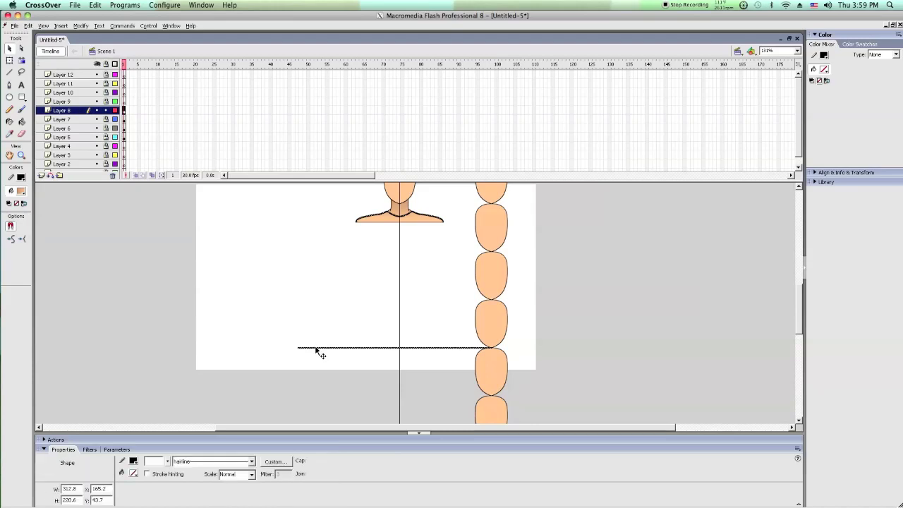
{"action": "left_click", "coordinate": [329, 354]}
{"action": "left_click", "coordinate": [328, 349]}
{"action": "key", "text": "Delete"}
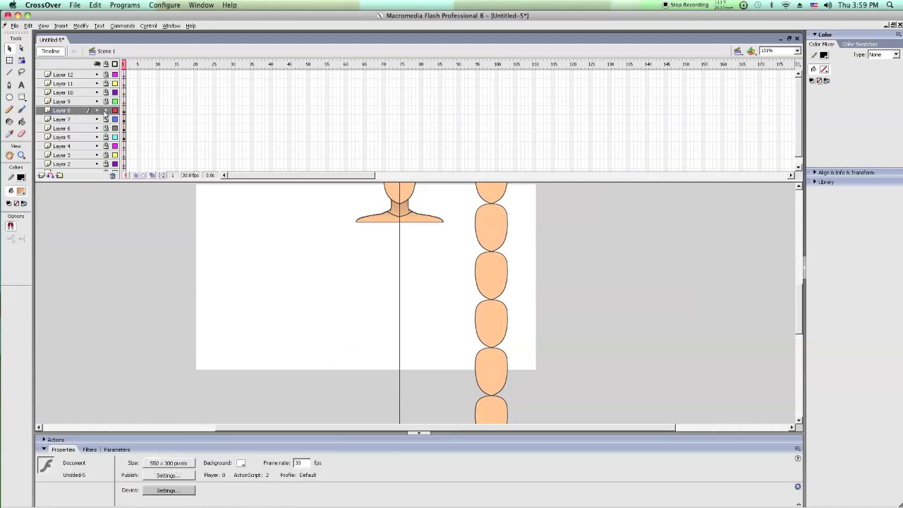
{"action": "left_click", "coordinate": [104, 113]}
{"action": "left_click", "coordinate": [83, 119]}
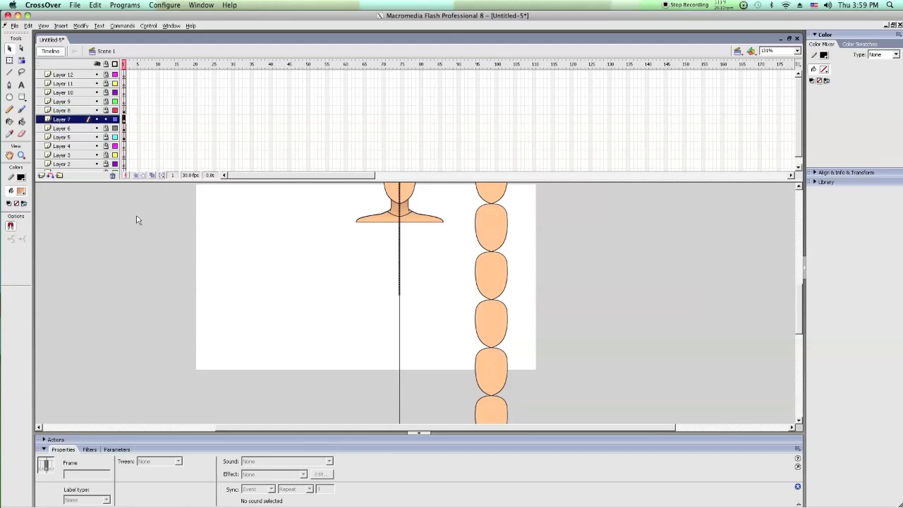
{"action": "right_click", "coordinate": [189, 287]}
{"action": "left_click", "coordinate": [212, 302]}
{"action": "left_click", "coordinate": [211, 302]}
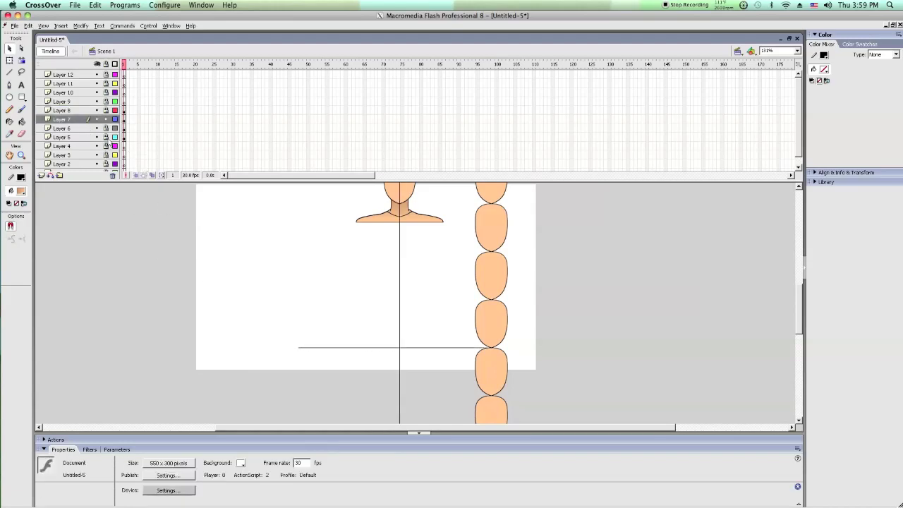
{"action": "left_click", "coordinate": [103, 121]}
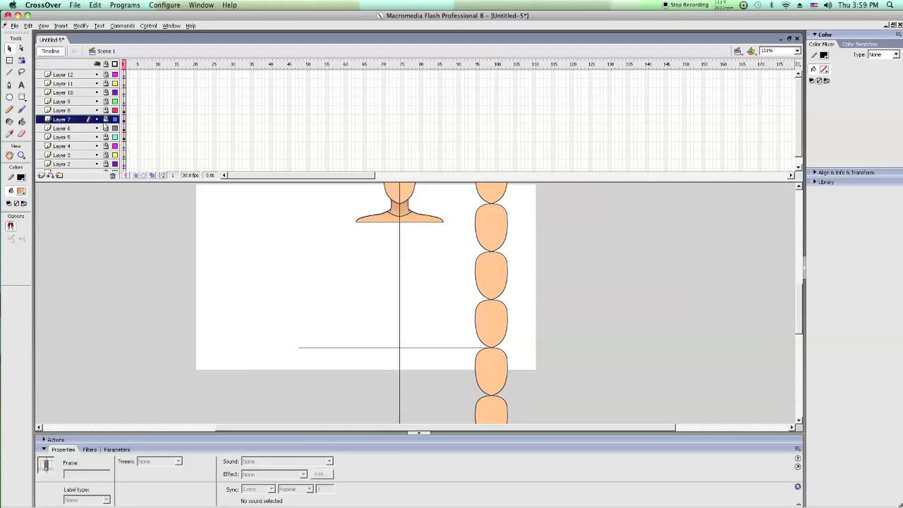
Step: Unlock Layer 8, make it the active layer and hide Layers 9 to 12
{"action": "left_click", "coordinate": [104, 111]}
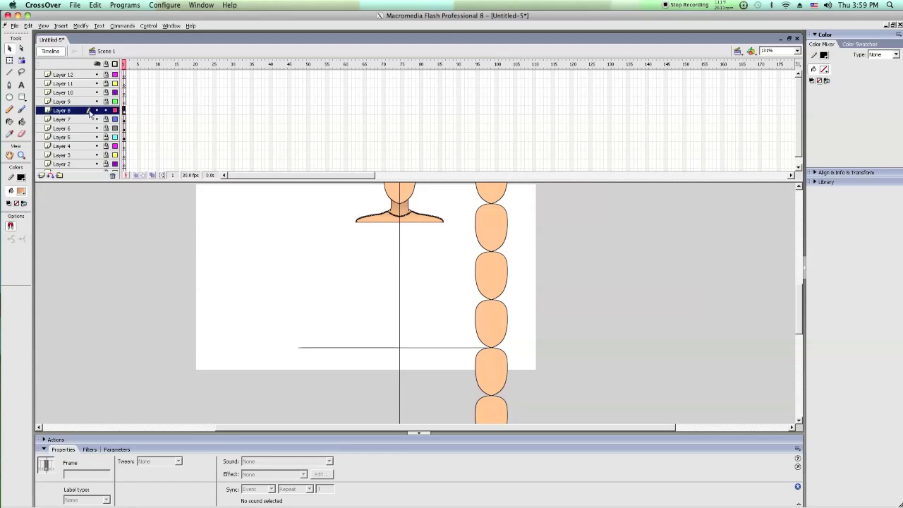
{"action": "left_click", "coordinate": [284, 214]}
{"action": "scroll", "coordinate": [310, 238], "scroll_direction": "up", "scroll_amount": 3}
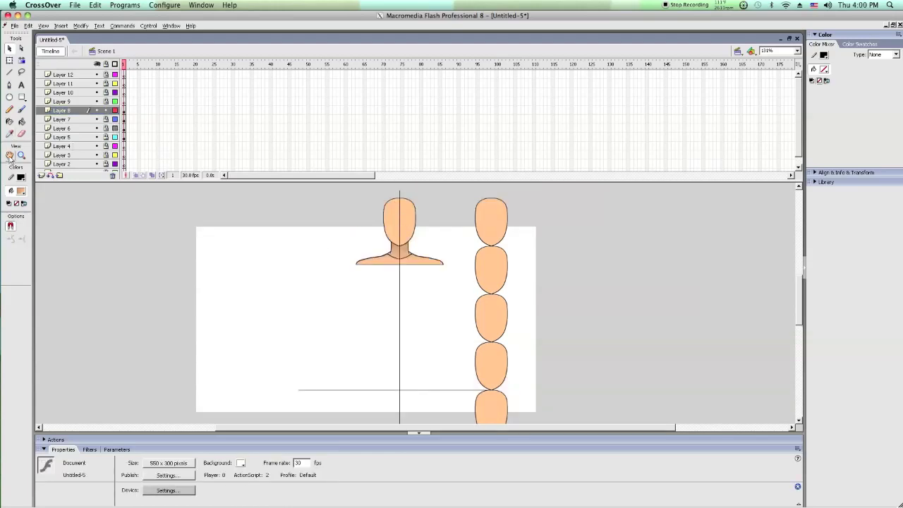
{"action": "left_click", "coordinate": [9, 73]}
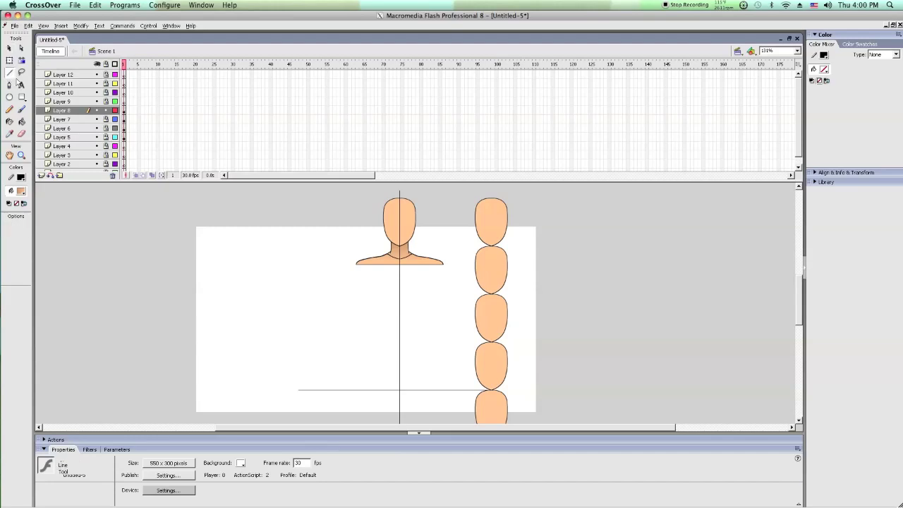
{"action": "left_click_drag", "start_coordinate": [98, 106], "coordinate": [98, 75]}
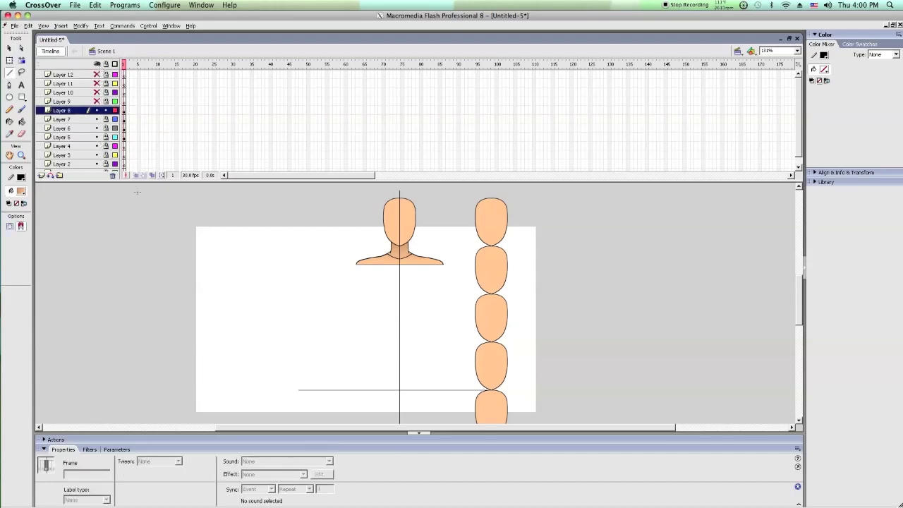
{"action": "left_click", "coordinate": [78, 111]}
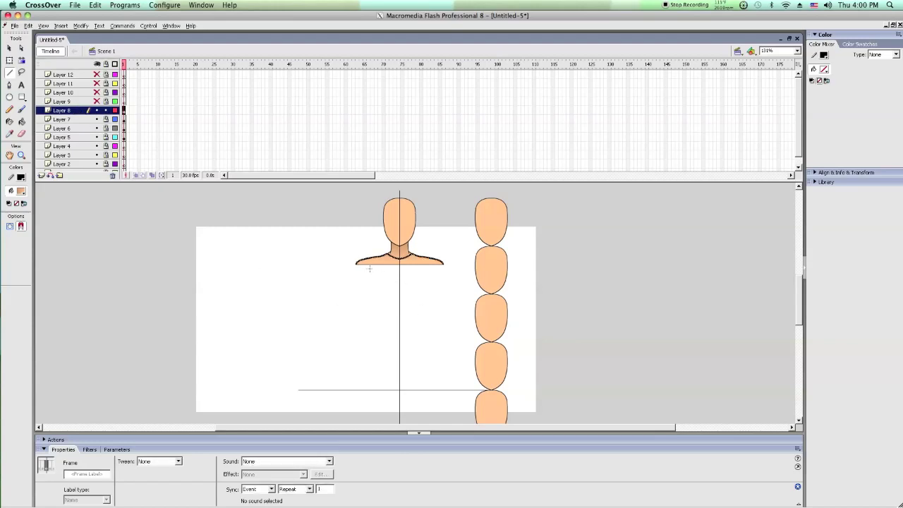
Step: Draw straight lines below the left shoulder on Layer 8 for the torso side, angling in to a waist and out toward the hip
{"action": "key", "text": "z"}
{"action": "left_click_drag", "start_coordinate": [321, 244], "coordinate": [480, 392]}
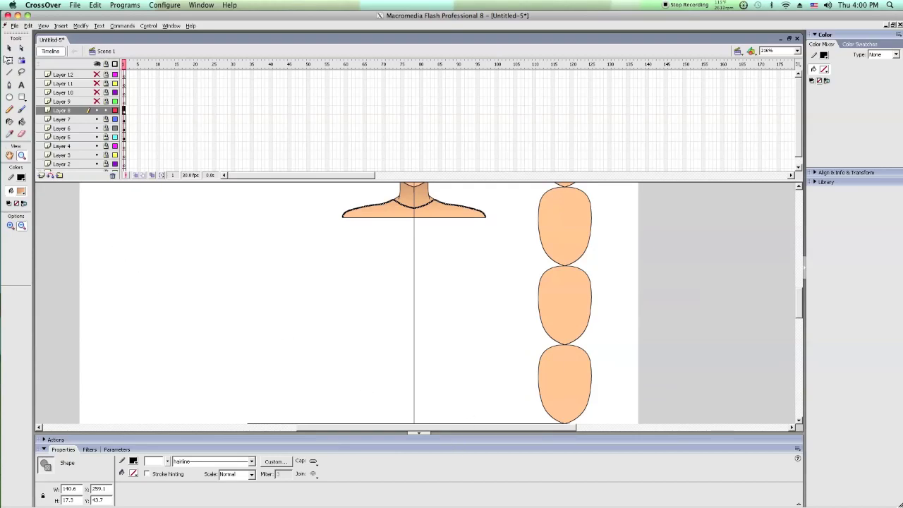
{"action": "left_click", "coordinate": [9, 72]}
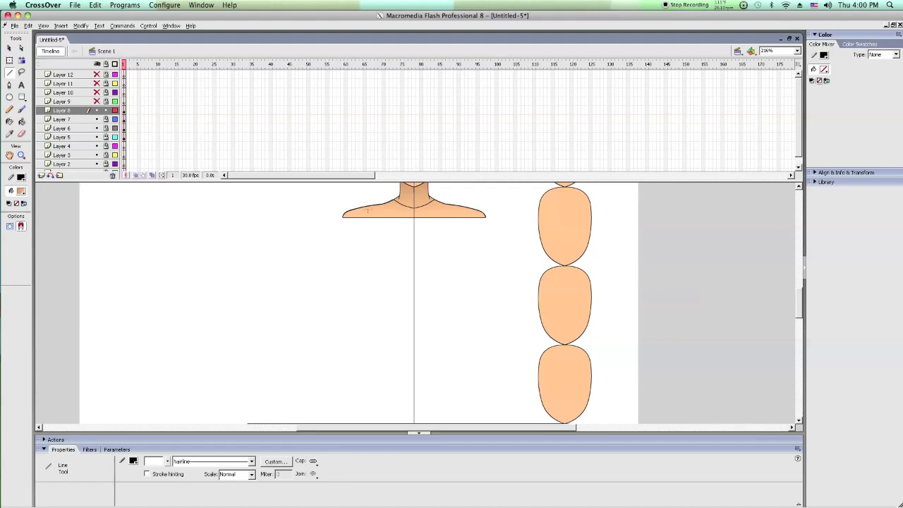
{"action": "left_click_drag", "start_coordinate": [354, 223], "coordinate": [360, 228]}
{"action": "left_click_drag", "start_coordinate": [345, 234], "coordinate": [351, 306]}
{"action": "left_click_drag", "start_coordinate": [350, 306], "coordinate": [336, 411]}
Step: Lay the short separate line across the top end of the torso side line and delete its protruding piece
{"action": "left_click", "coordinate": [9, 48]}
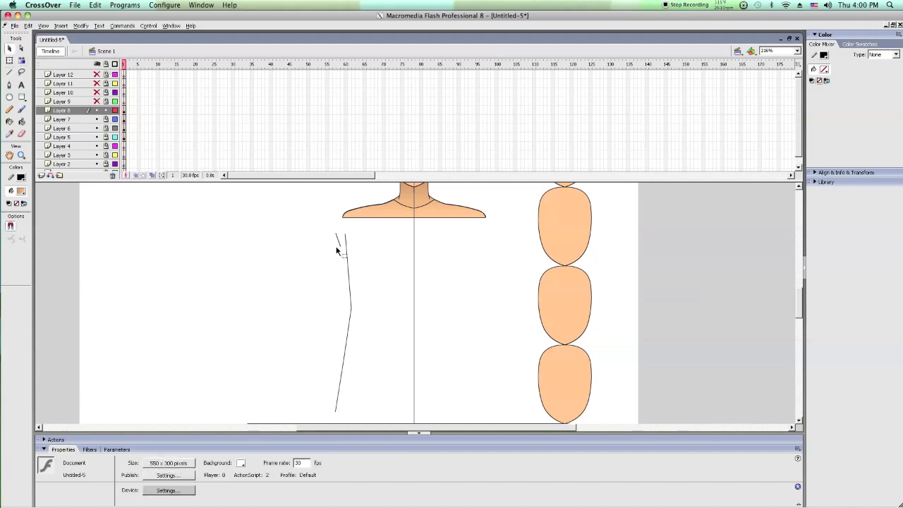
{"action": "left_click_drag", "start_coordinate": [340, 247], "coordinate": [335, 221]}
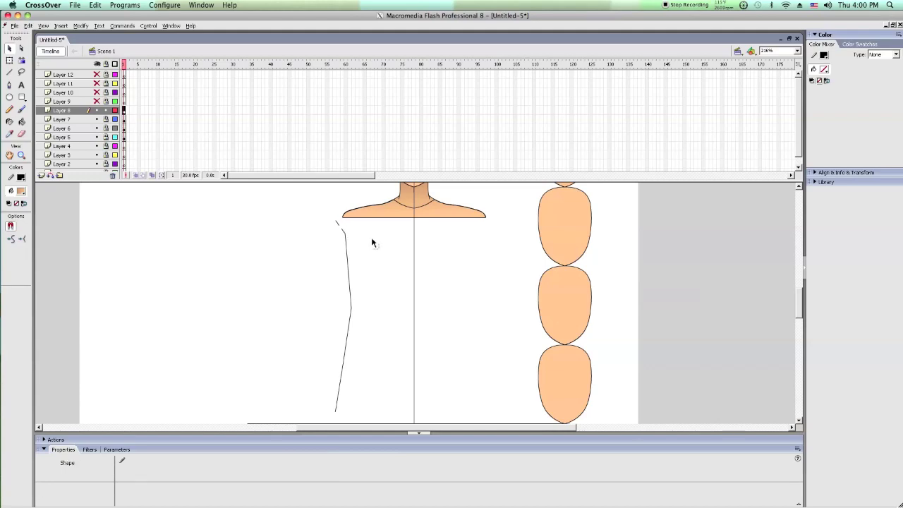
{"action": "key", "text": "Delete"}
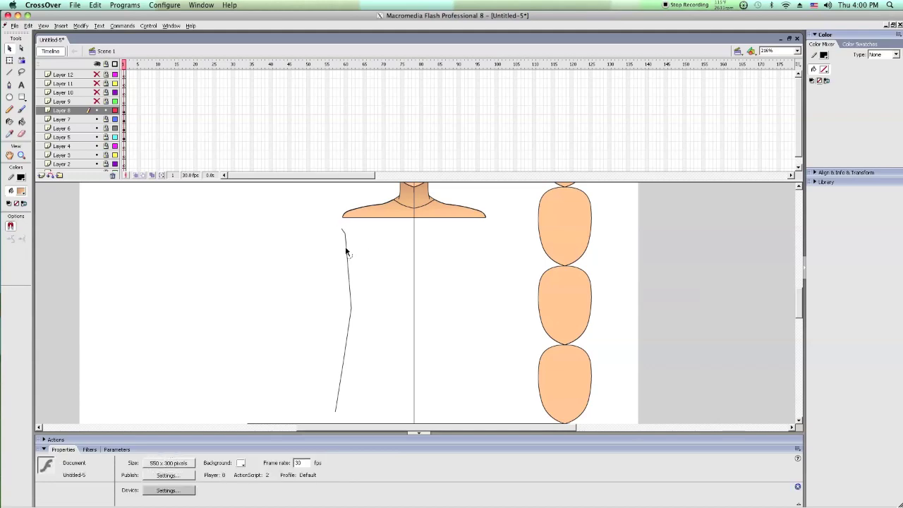
Step: Bend the lower torso side line into a waist and hip curve, and extend its bottom end to the horizontal guide line
{"action": "scroll", "coordinate": [353, 268], "scroll_direction": "down", "scroll_amount": 3}
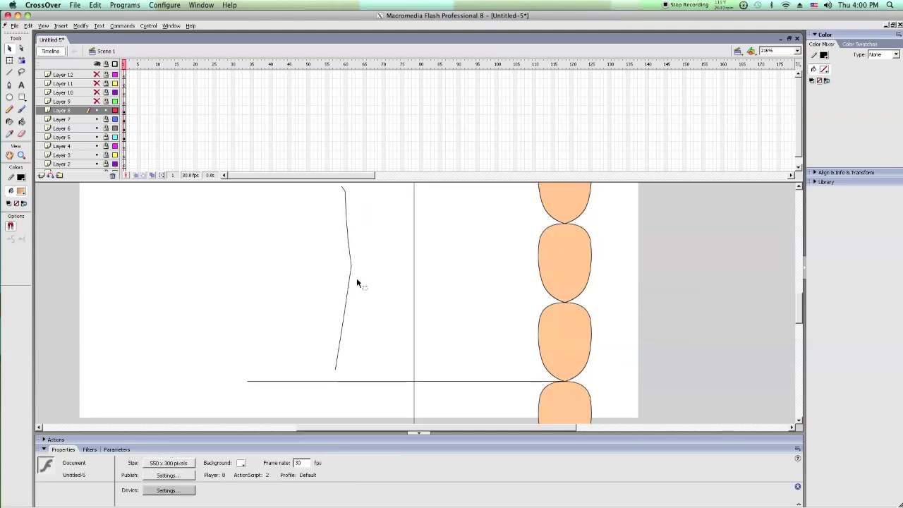
{"action": "left_click_drag", "start_coordinate": [348, 283], "coordinate": [353, 282]}
{"action": "left_click_drag", "start_coordinate": [343, 329], "coordinate": [341, 324]}
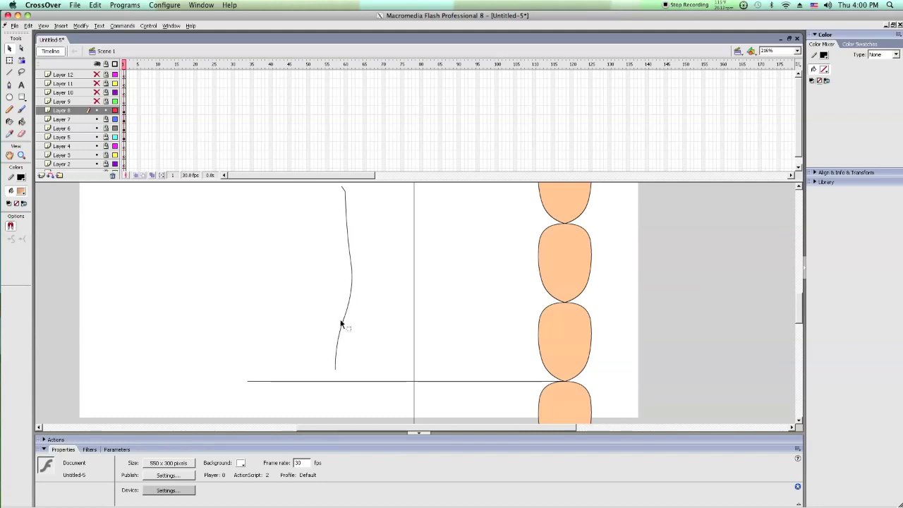
{"action": "left_click_drag", "start_coordinate": [335, 368], "coordinate": [329, 387]}
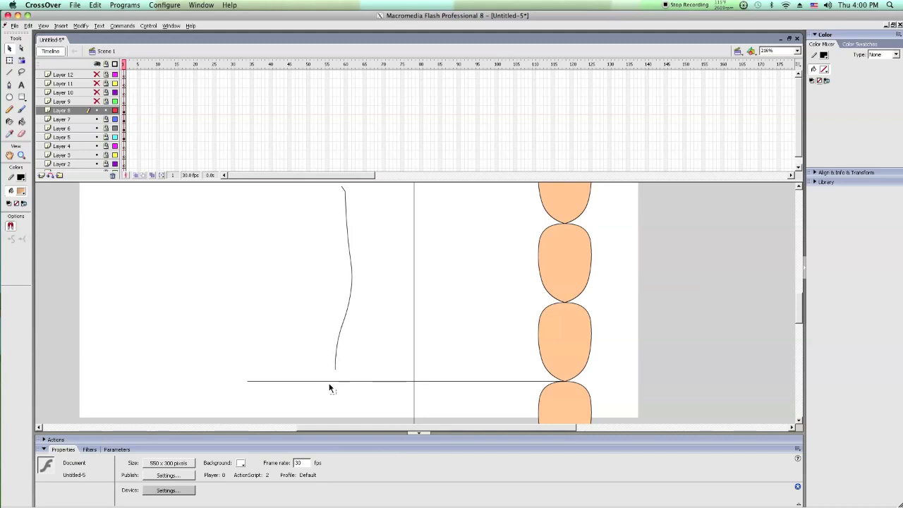
{"action": "scroll", "coordinate": [338, 358], "scroll_direction": "up", "scroll_amount": 3}
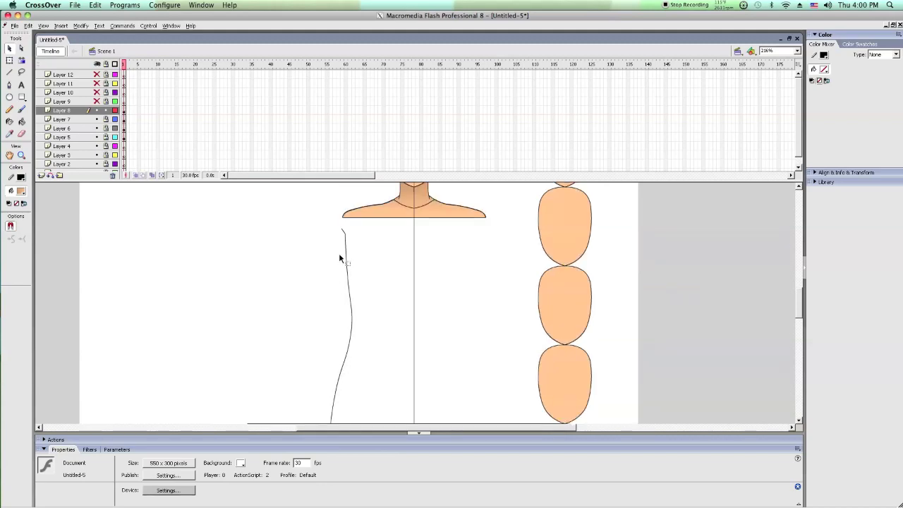
Step: Move the whole torso side line slightly inward and stretch it up to the shoulder line, making it about 203 px tall
{"action": "left_click_drag", "start_coordinate": [343, 238], "coordinate": [357, 244]}
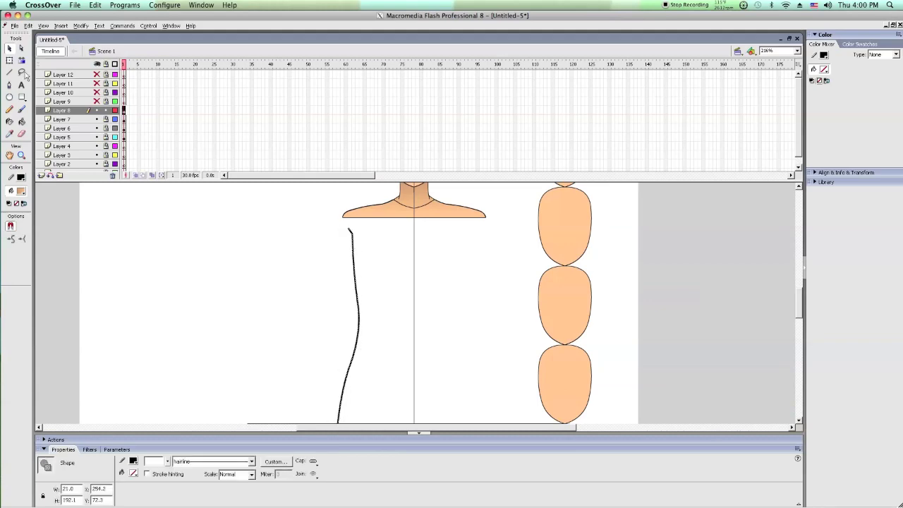
{"action": "left_click", "coordinate": [10, 61]}
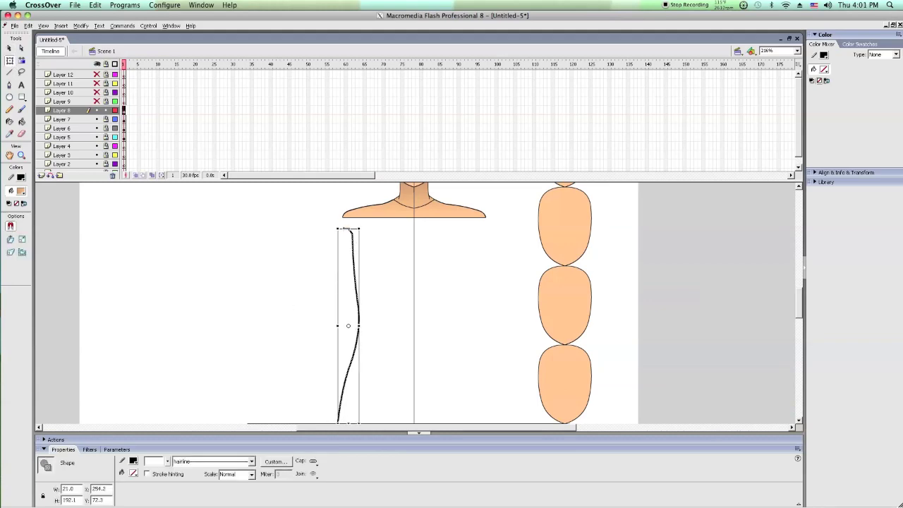
{"action": "left_click_drag", "start_coordinate": [350, 218], "coordinate": [350, 217]}
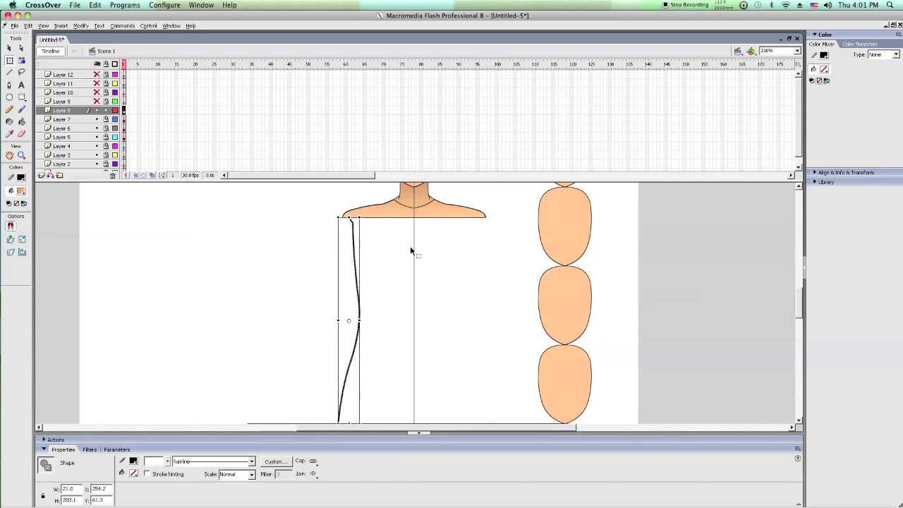
Step: Nudge the stretched torso side line a few pixels toward the centre line and deselect it
{"action": "key", "text": "Right"}
{"action": "key", "text": "Right"}
{"action": "key", "text": "Right"}
{"action": "key", "text": "Right"}
{"action": "key", "text": "Right"}
{"action": "key", "text": "Right"}
{"action": "key", "text": "Right"}
{"action": "key", "text": "Right"}
{"action": "left_click", "coordinate": [371, 313]}
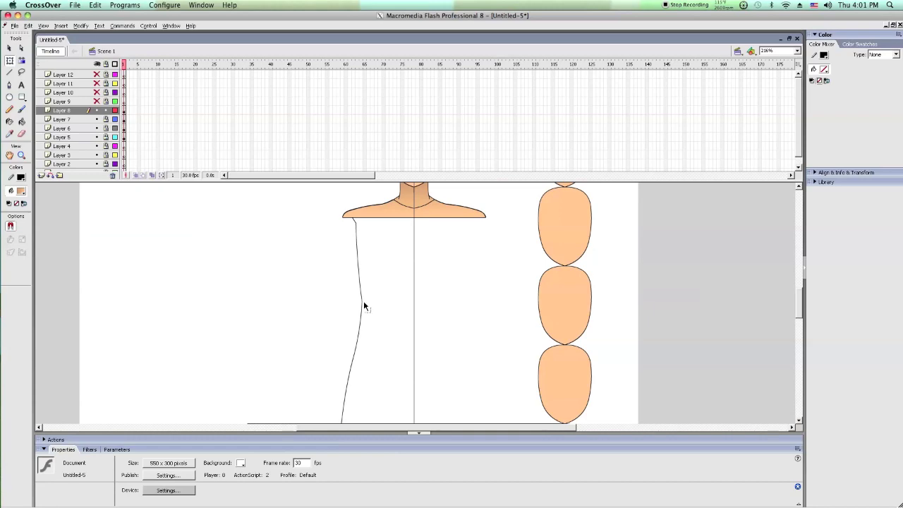
Step: Flatten the waist curve of the torso side line to about 18 px overall width and shift the line slightly toward the centre
{"action": "scroll", "coordinate": [372, 326], "scroll_direction": "down", "scroll_amount": 2}
{"action": "scroll", "coordinate": [372, 324], "scroll_direction": "up", "scroll_amount": 4}
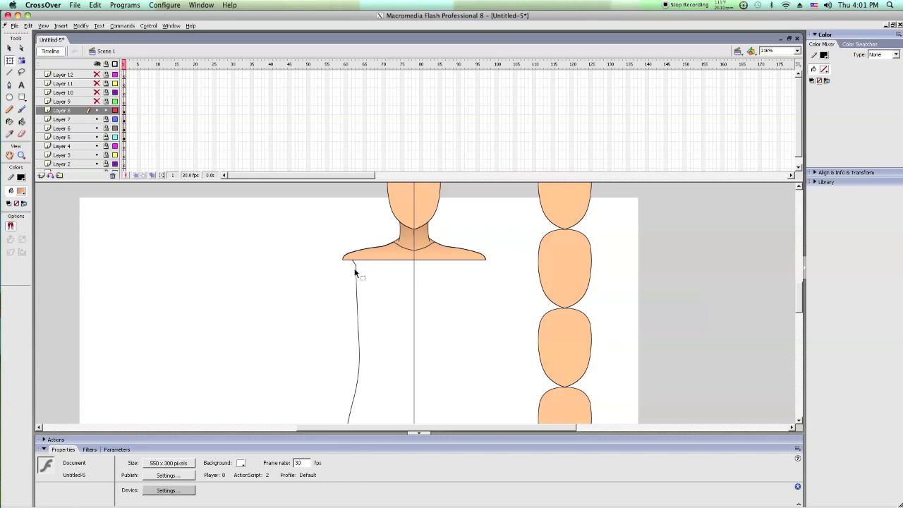
{"action": "left_click", "coordinate": [356, 272]}
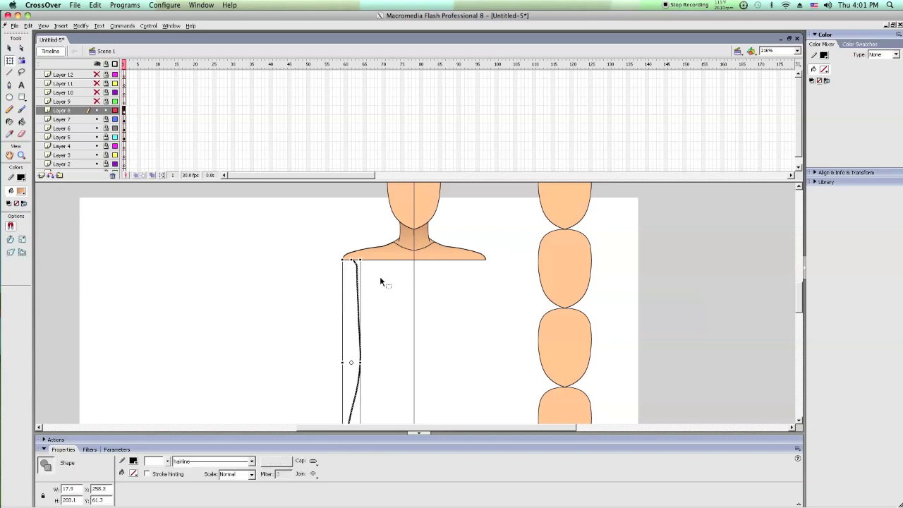
{"action": "left_click", "coordinate": [372, 272]}
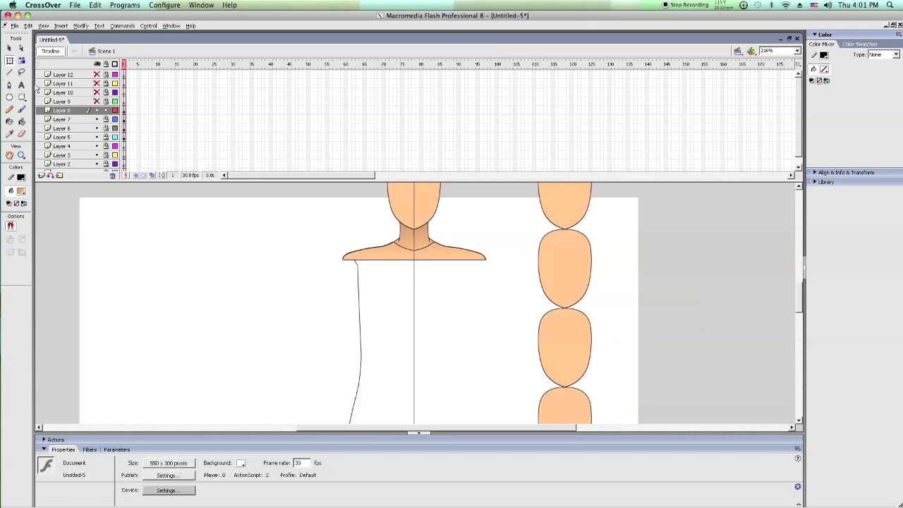
Step: Draw an outer side line in two straight segments from below the left shoulder tip, slanting outward to just above the horizontal guide
{"action": "left_click", "coordinate": [9, 72]}
{"action": "scroll", "coordinate": [359, 260], "scroll_direction": "down", "scroll_amount": 2}
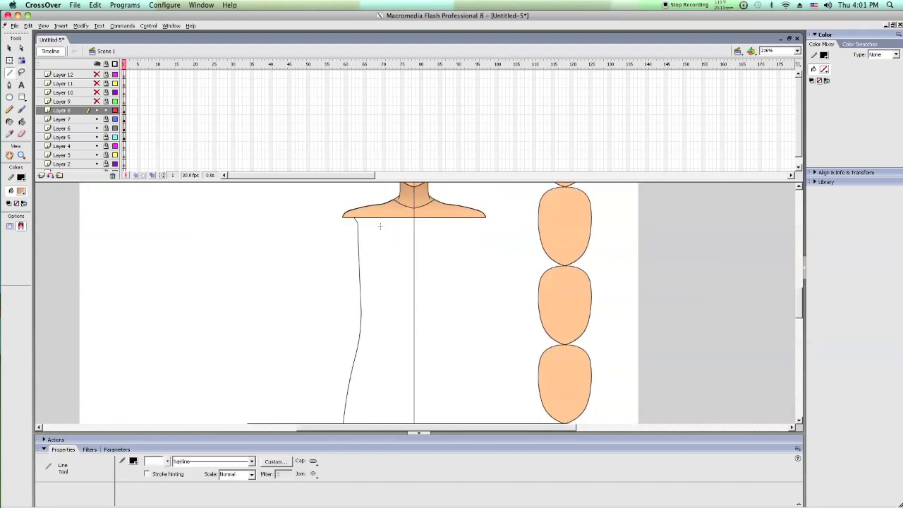
{"action": "scroll", "coordinate": [380, 226], "scroll_direction": "down", "scroll_amount": 2}
{"action": "scroll", "coordinate": [337, 206], "scroll_direction": "up", "scroll_amount": 2}
{"action": "left_click_drag", "start_coordinate": [342, 226], "coordinate": [314, 402]}
{"action": "scroll", "coordinate": [303, 370], "scroll_direction": "down", "scroll_amount": 4}
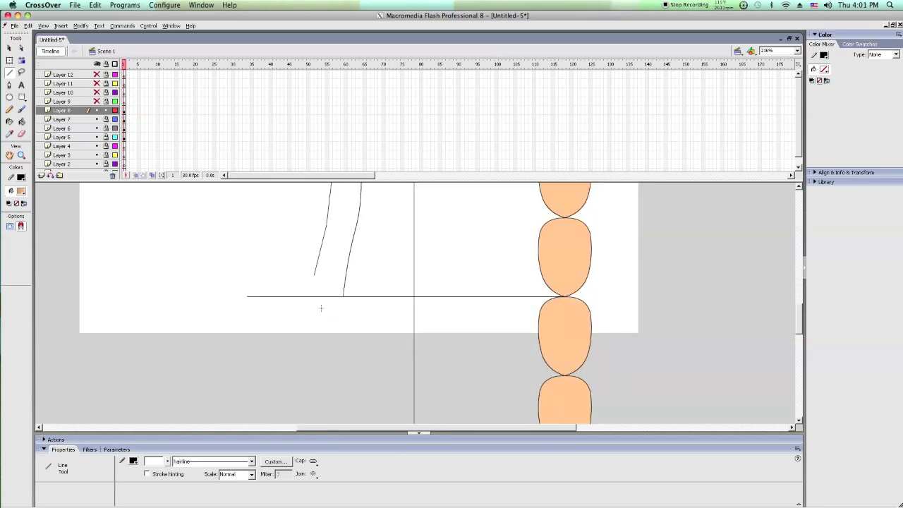
Step: Draw short lines below the horizontal guide for the lower corners, plus a horizontal hem line running toward the centre line
{"action": "left_click_drag", "start_coordinate": [314, 327], "coordinate": [321, 329]}
{"action": "left_click_drag", "start_coordinate": [339, 320], "coordinate": [345, 330]}
{"action": "left_click_drag", "start_coordinate": [322, 336], "coordinate": [395, 334]}
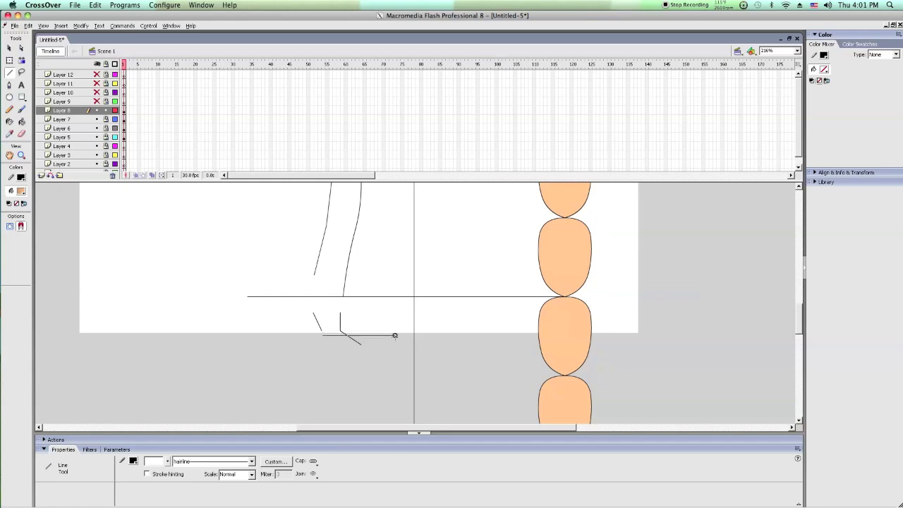
Step: Delete the overlapping line ends at the hem corner and join the corner's short vertical line to the inner side line
{"action": "left_click", "coordinate": [9, 48]}
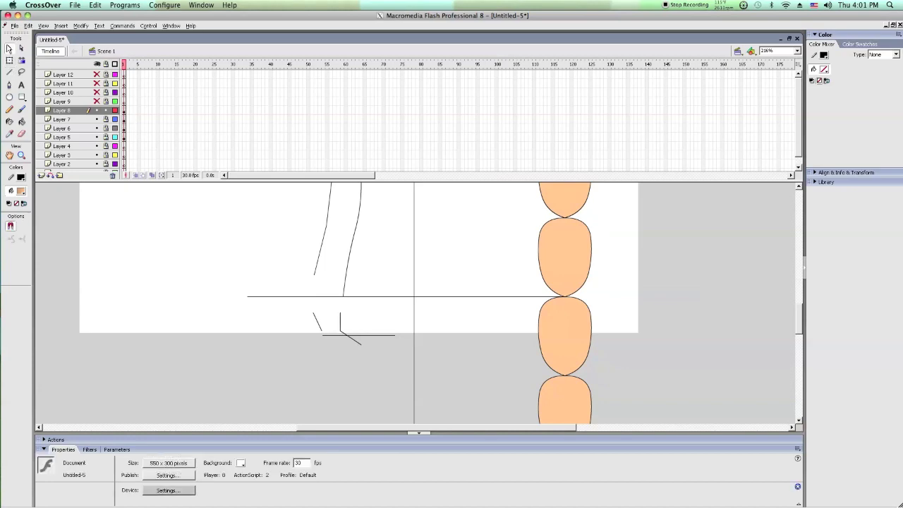
{"action": "left_click", "coordinate": [335, 338]}
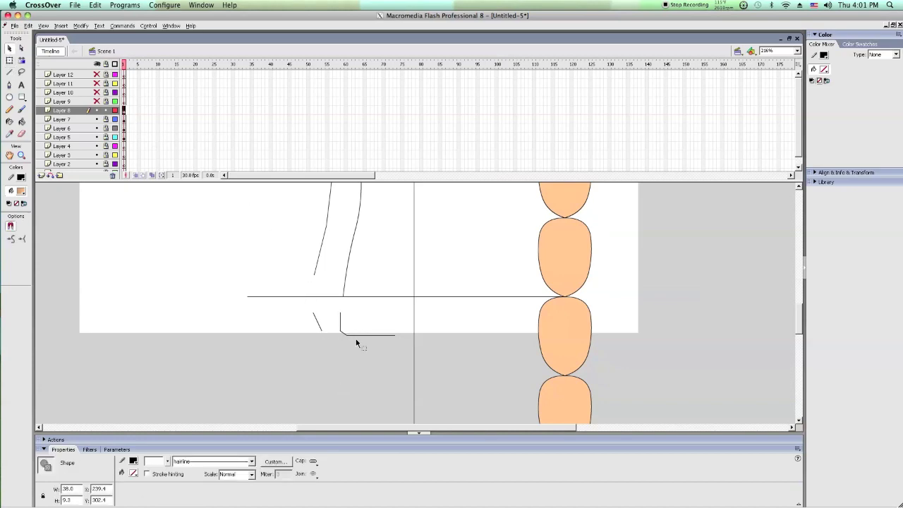
{"action": "left_click", "coordinate": [354, 339]}
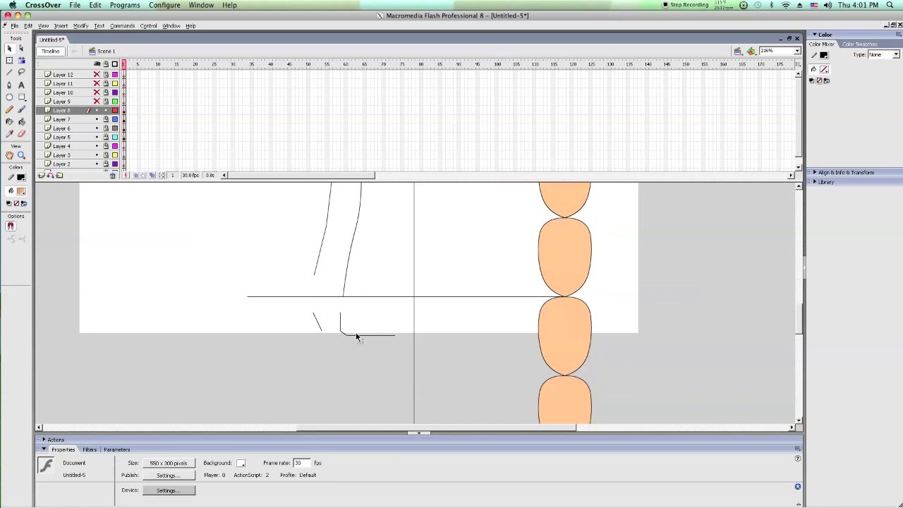
{"action": "mouse_move", "coordinate": [343, 336]}
{"action": "left_mouse_down"}
{"action": "mouse_move", "coordinate": [365, 339]}
{"action": "mouse_move", "coordinate": [343, 297]}
{"action": "left_mouse_up"}
Step: Connect the remaining short line to the inner side line and bend it into a curved lower edge for the outer section
{"action": "mouse_move", "coordinate": [322, 330]}
{"action": "left_mouse_down"}
{"action": "mouse_move", "coordinate": [342, 323]}
{"action": "mouse_move", "coordinate": [310, 306]}
{"action": "left_mouse_up"}
{"action": "left_click", "coordinate": [316, 311]}
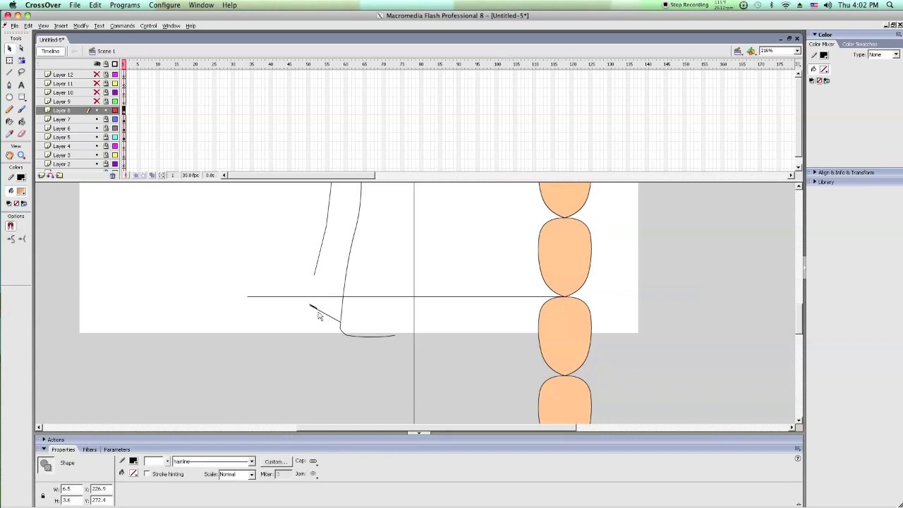
{"action": "left_click", "coordinate": [317, 313]}
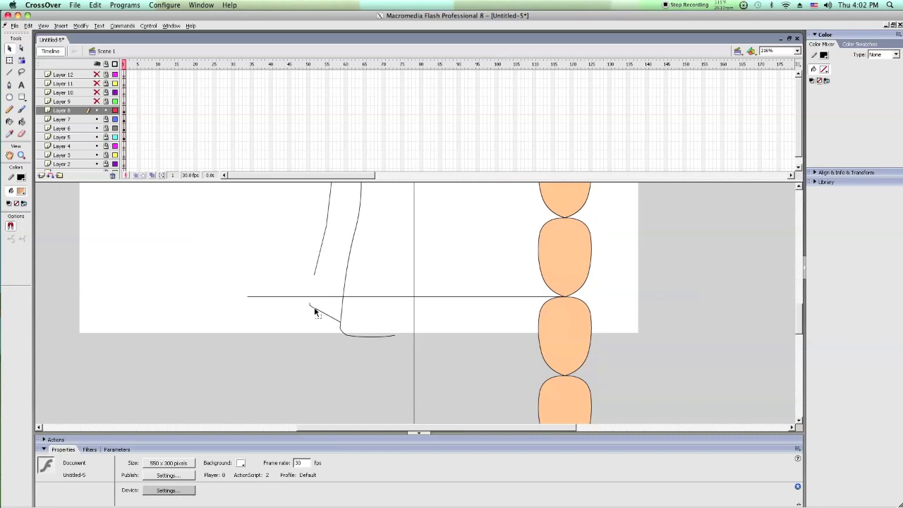
{"action": "left_click_drag", "start_coordinate": [318, 314], "coordinate": [318, 318]}
Step: Extend the outer side line down to the curved lower edge and up to the shoulder line, smoothing it into one curve
{"action": "left_click_drag", "start_coordinate": [314, 275], "coordinate": [311, 309]}
{"action": "scroll", "coordinate": [321, 271], "scroll_direction": "up", "scroll_amount": 3}
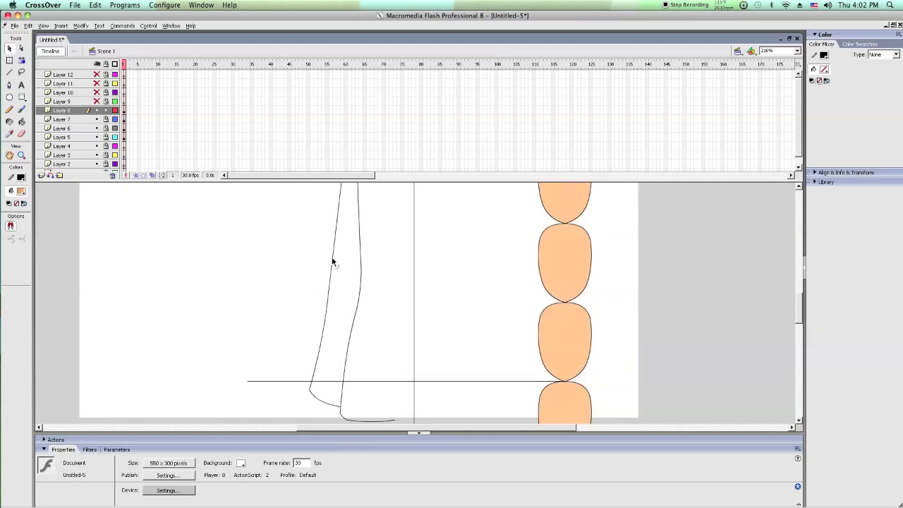
{"action": "mouse_move", "coordinate": [328, 314]}
{"action": "left_mouse_down"}
{"action": "mouse_move", "coordinate": [338, 266]}
{"action": "mouse_move", "coordinate": [329, 246]}
{"action": "mouse_move", "coordinate": [333, 254]}
{"action": "left_mouse_up"}
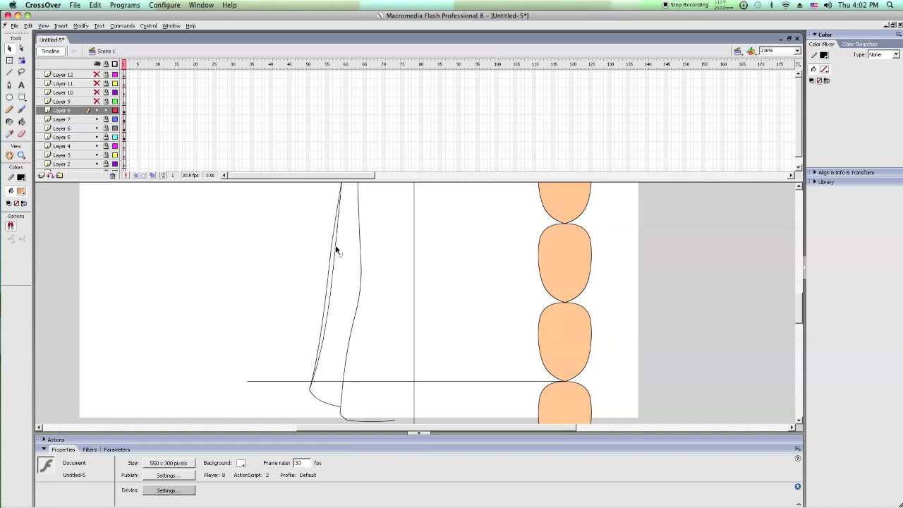
{"action": "scroll", "coordinate": [336, 250], "scroll_direction": "up", "scroll_amount": 3}
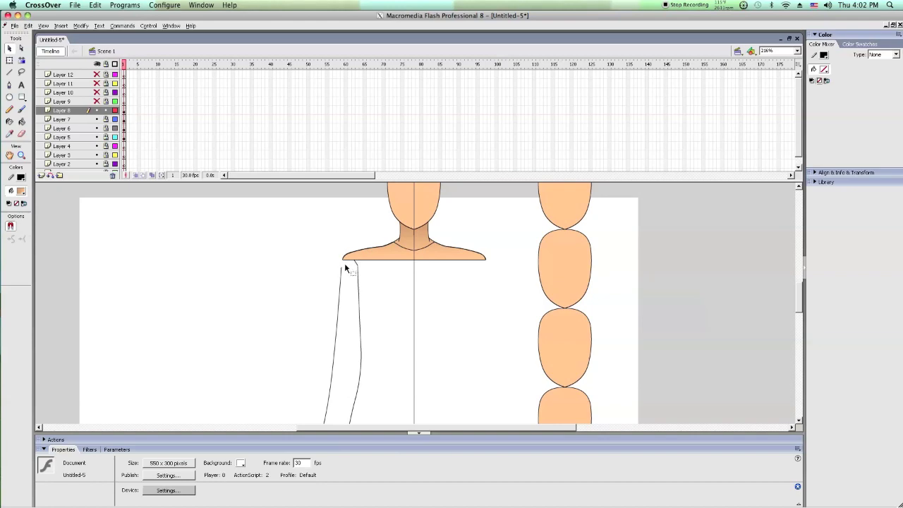
{"action": "left_click_drag", "start_coordinate": [342, 268], "coordinate": [345, 259]}
Step: Extend the shirt's hem across the centre line with a near-horizontal line joined to the existing hem
{"action": "scroll", "coordinate": [373, 271], "scroll_direction": "down", "scroll_amount": 3}
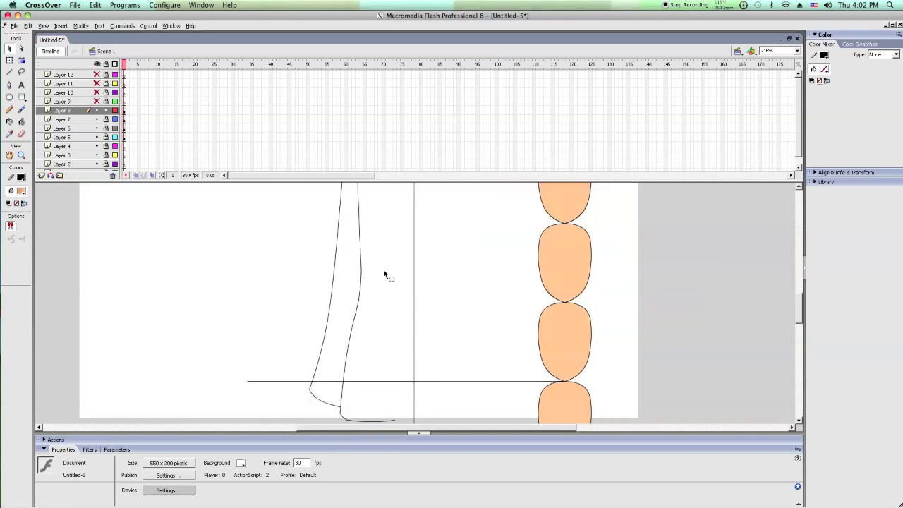
{"action": "scroll", "coordinate": [338, 360], "scroll_direction": "down", "scroll_amount": 2}
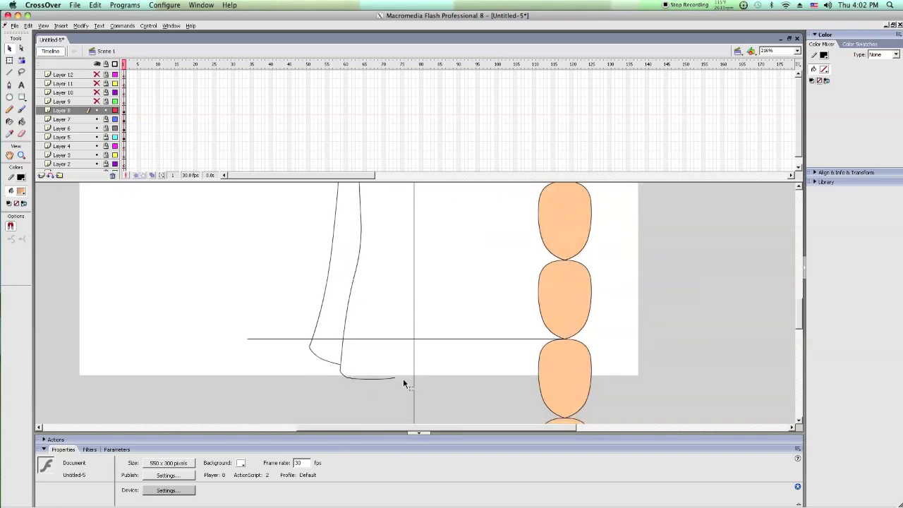
{"action": "left_click", "coordinate": [9, 72]}
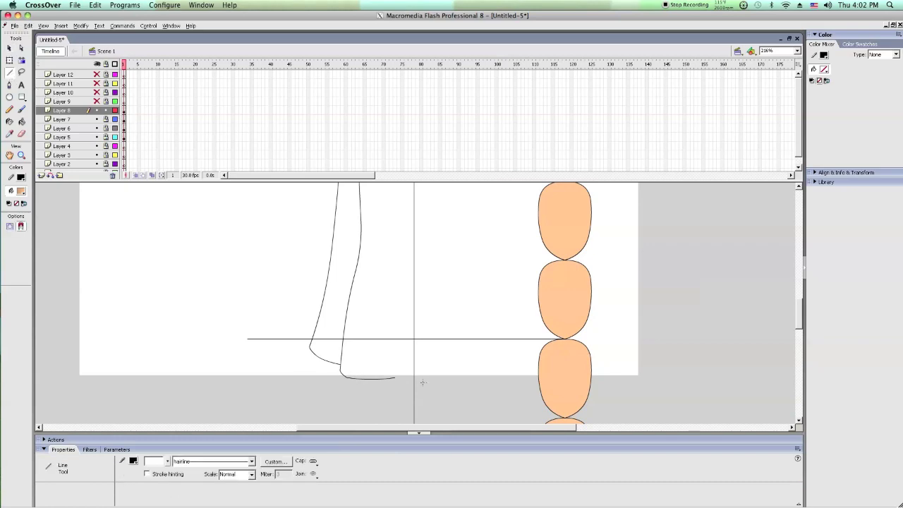
{"action": "left_click_drag", "start_coordinate": [388, 378], "coordinate": [455, 374]}
{"action": "left_click", "coordinate": [10, 48]}
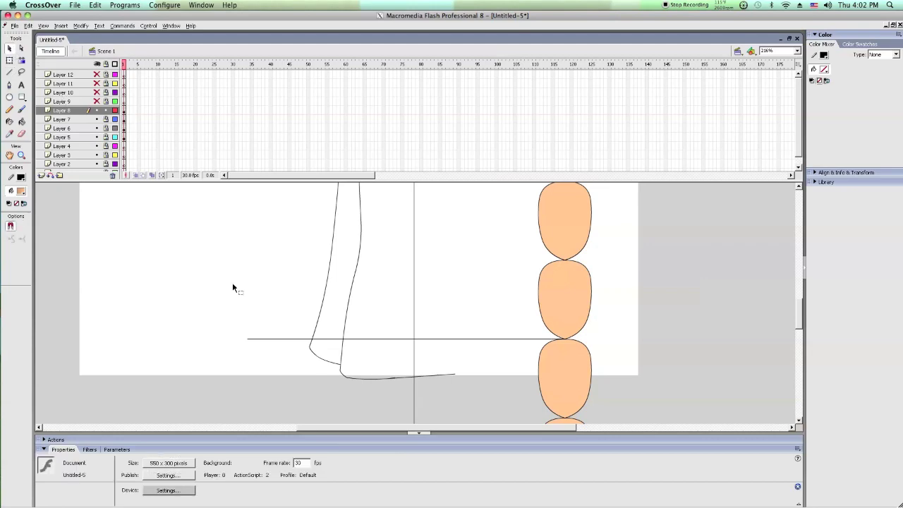
{"action": "left_click_drag", "start_coordinate": [454, 376], "coordinate": [394, 379]}
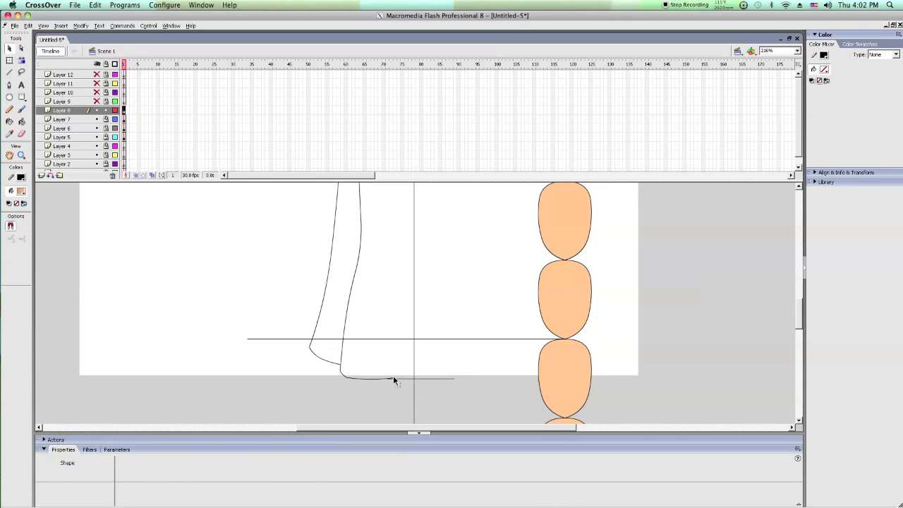
{"action": "key", "text": "Delete"}
{"action": "left_click_drag", "start_coordinate": [396, 377], "coordinate": [386, 377]}
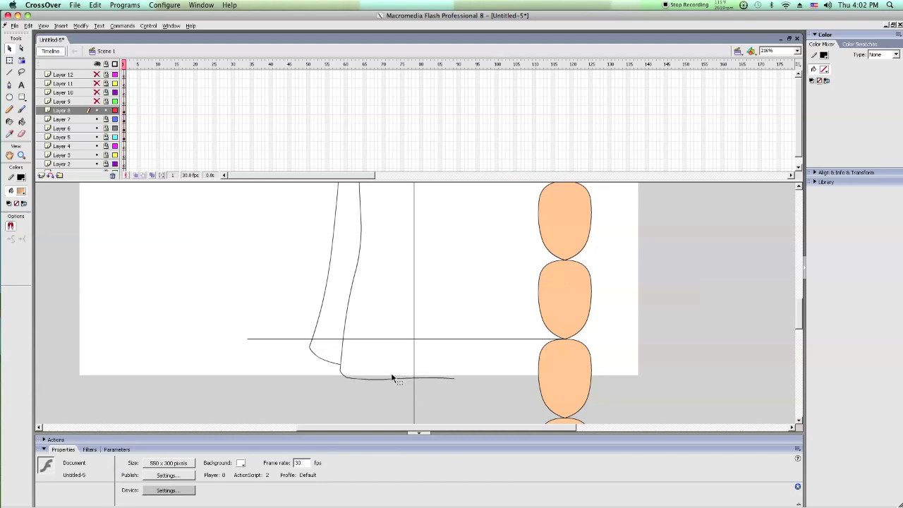
Step: Copy the shirt's left inner and outer side lines together with the left shoulder line and left half of the neckline
{"action": "scroll", "coordinate": [392, 379], "scroll_direction": "up", "scroll_amount": 3}
{"action": "left_click", "coordinate": [357, 266]}
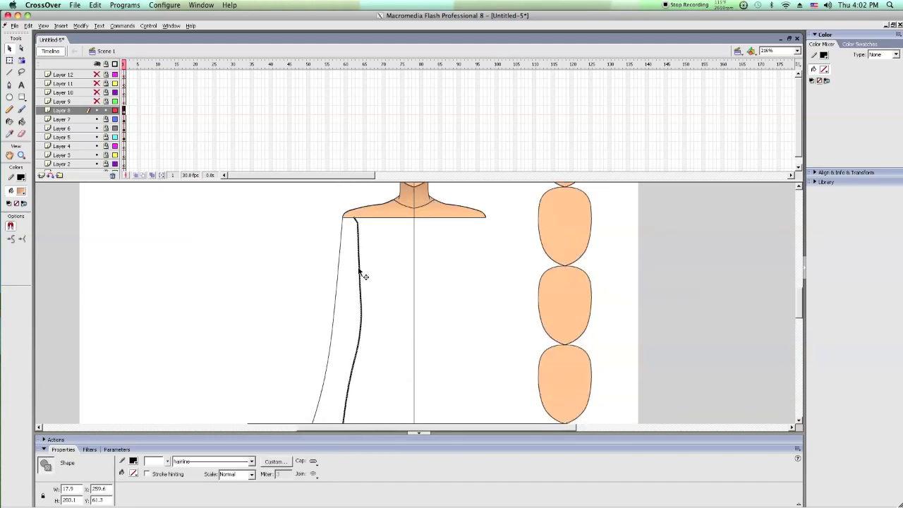
{"action": "left_click", "coordinate": [341, 267], "text": "shift"}
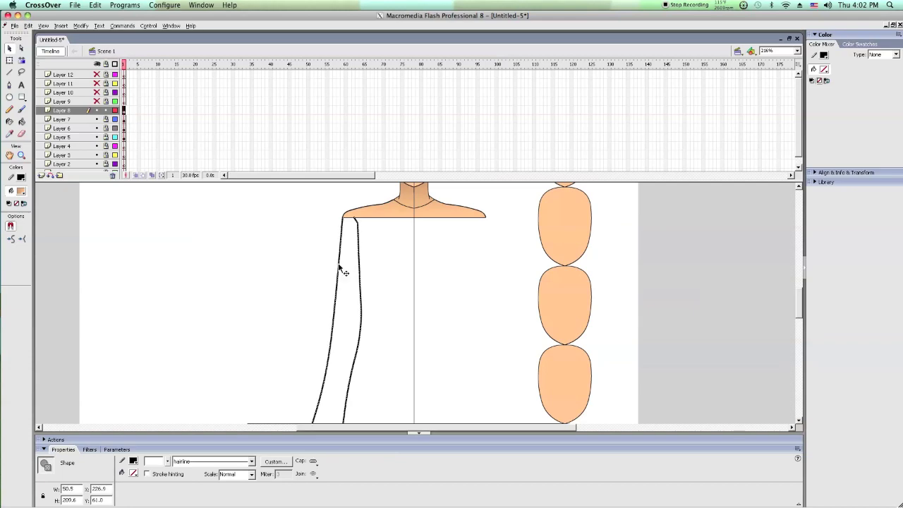
{"action": "left_click", "coordinate": [368, 207], "text": "shift"}
{"action": "left_click", "coordinate": [398, 205], "text": "shift"}
{"action": "right_click", "coordinate": [404, 212]}
{"action": "left_click", "coordinate": [433, 211]}
Step: Move the old right half of the neckline and the right shoulder line off the body, to the figure's left
{"action": "left_click", "coordinate": [429, 199]}
{"action": "left_click", "coordinate": [430, 200]}
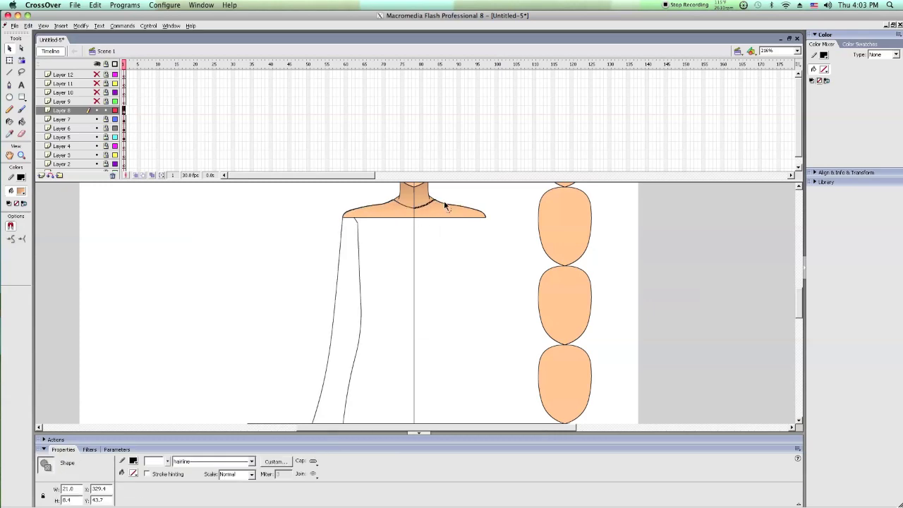
{"action": "left_click", "coordinate": [457, 206], "text": "shift"}
{"action": "left_click_drag", "start_coordinate": [487, 219], "coordinate": [300, 217]}
Step: Paste the copied shirt lines, flip them horizontally, and align them with the centre line as the shirt's right half
{"action": "left_click", "coordinate": [21, 155]}
{"action": "left_click_drag", "start_coordinate": [368, 205], "coordinate": [503, 233]}
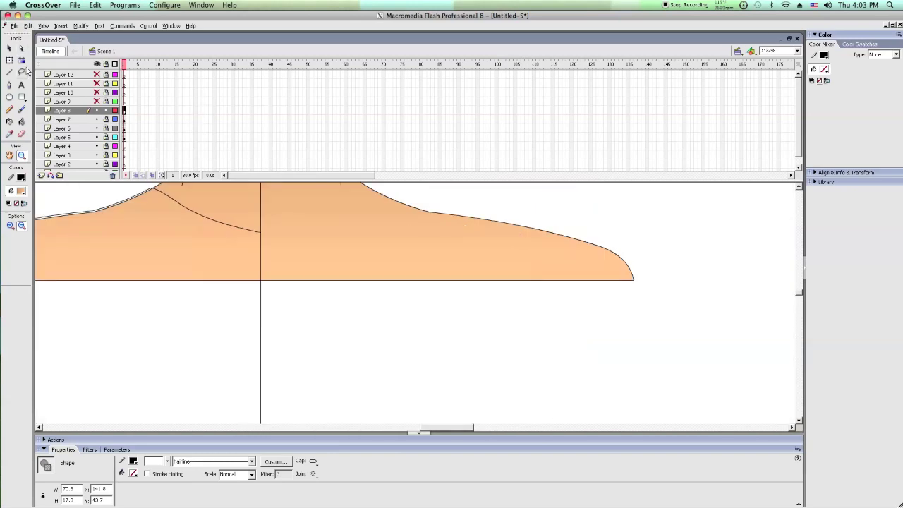
{"action": "left_click", "coordinate": [9, 48]}
{"action": "right_click", "coordinate": [150, 294]}
{"action": "left_click", "coordinate": [184, 319]}
{"action": "key", "text": "ctrl+shift+h"}
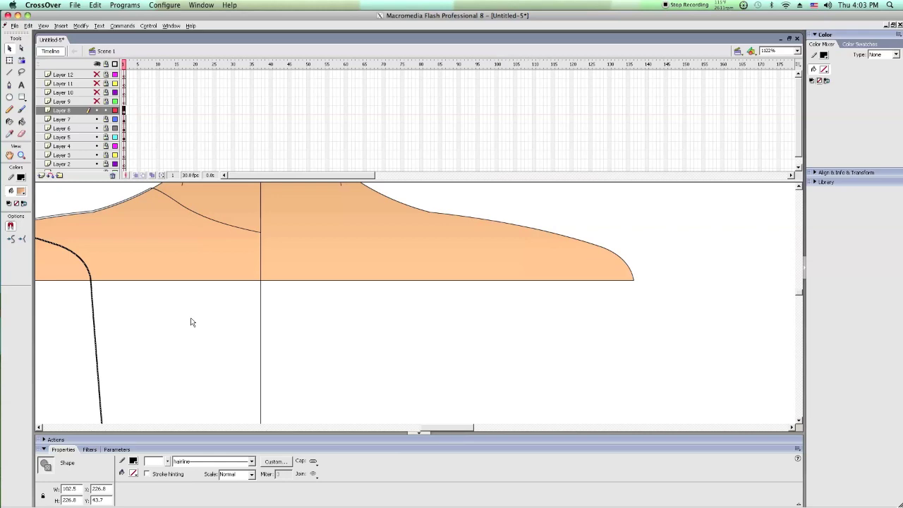
{"action": "left_click_drag", "start_coordinate": [98, 330], "coordinate": [705, 367]}
{"action": "left_click_drag", "start_coordinate": [329, 233], "coordinate": [264, 233]}
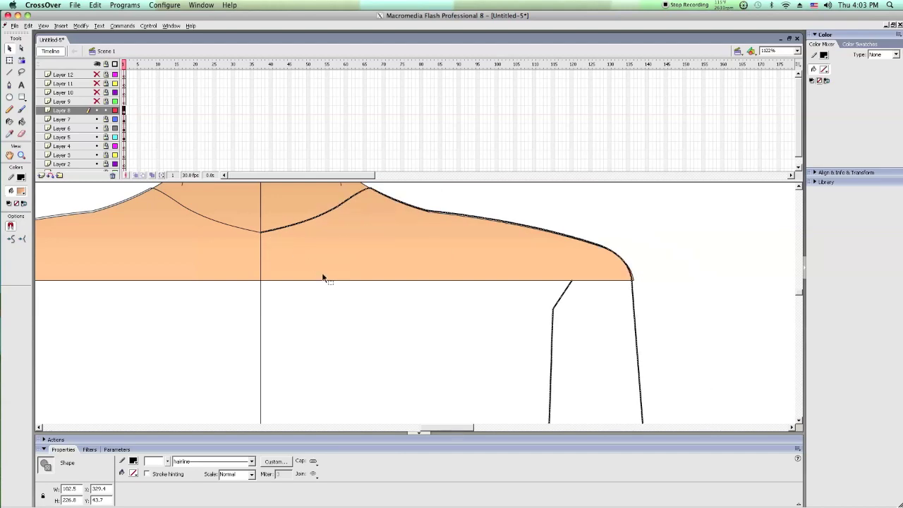
{"action": "left_click", "coordinate": [347, 323]}
Step: Unlock Layers 7 to 3 and hide every layer except Layer 5 with the neck and shoulders
{"action": "scroll", "coordinate": [347, 323], "scroll_direction": "up", "scroll_amount": 2}
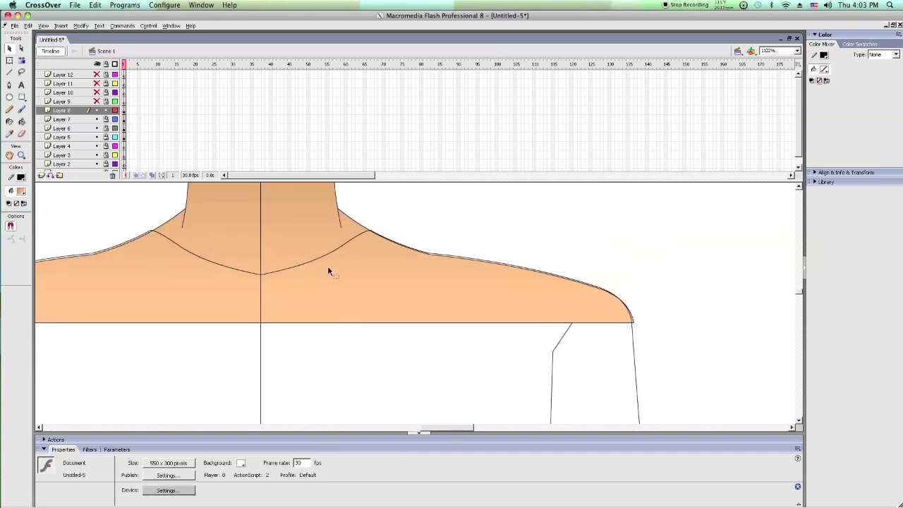
{"action": "mouse_move", "coordinate": [434, 427]}
{"action": "left_mouse_down"}
{"action": "mouse_move", "coordinate": [400, 426]}
{"action": "mouse_move", "coordinate": [423, 430]}
{"action": "left_mouse_up"}
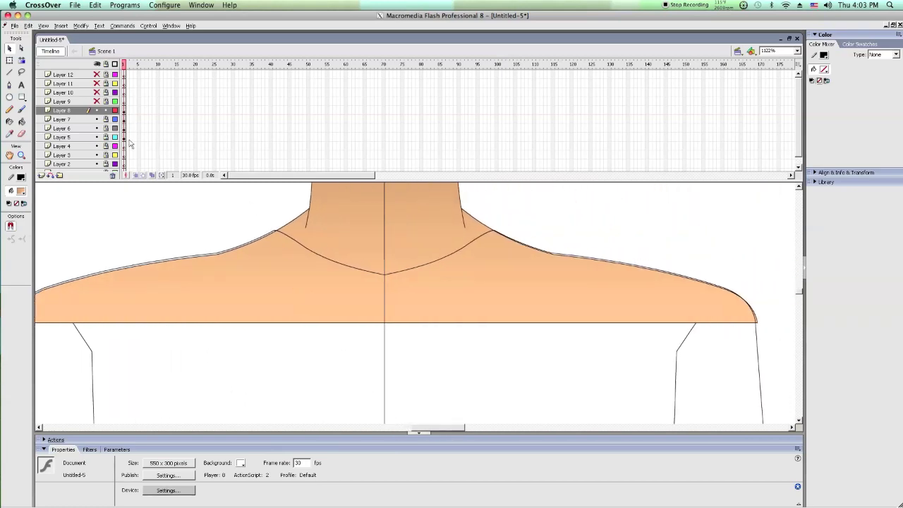
{"action": "left_click_drag", "start_coordinate": [105, 115], "coordinate": [107, 155]}
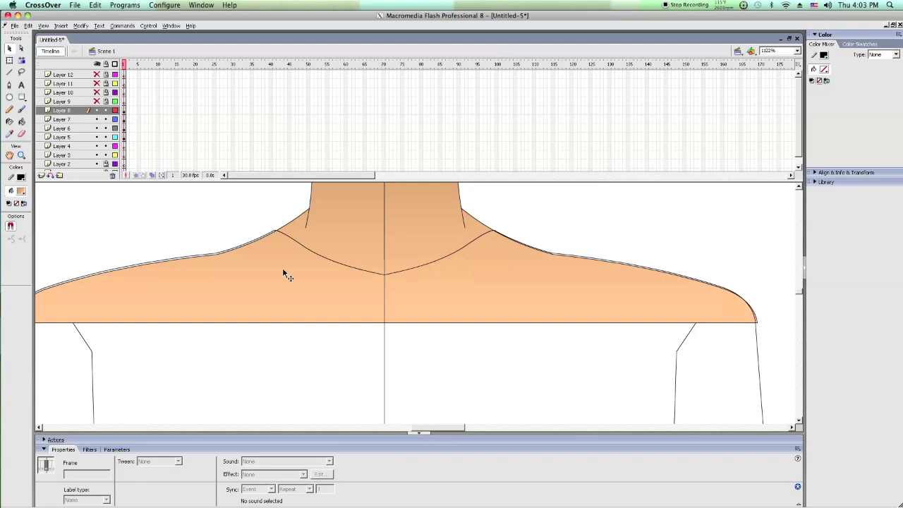
{"action": "right_click", "coordinate": [386, 255]}
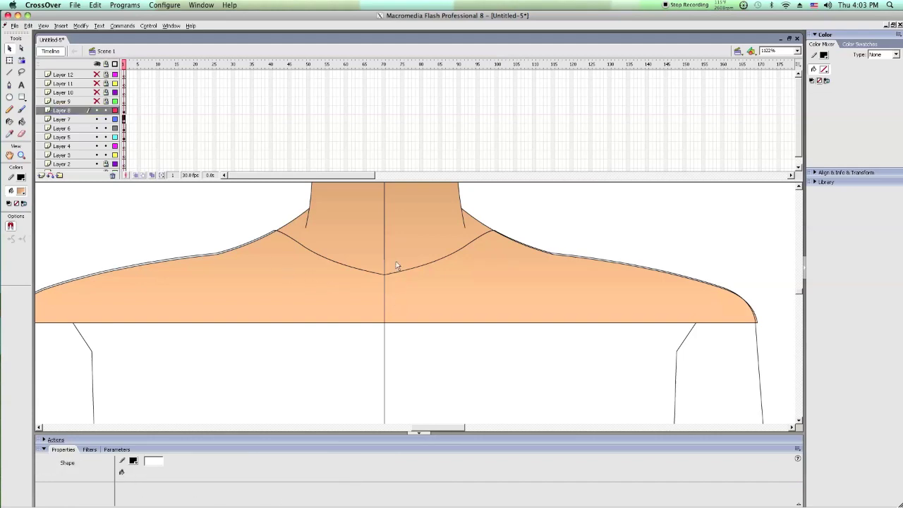
{"action": "left_click", "coordinate": [404, 270]}
{"action": "left_click", "coordinate": [437, 293]}
{"action": "left_click", "coordinate": [221, 228]}
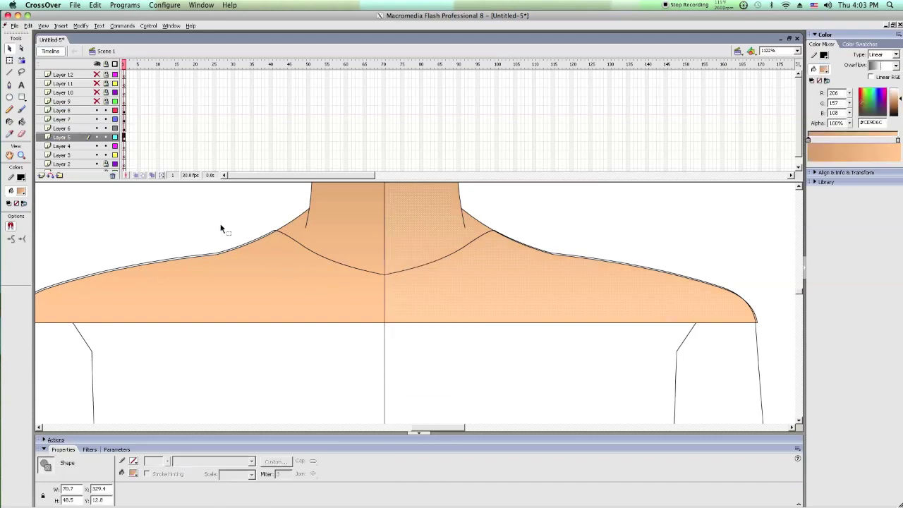
{"action": "left_click", "coordinate": [98, 74]}
{"action": "left_click", "coordinate": [97, 64]}
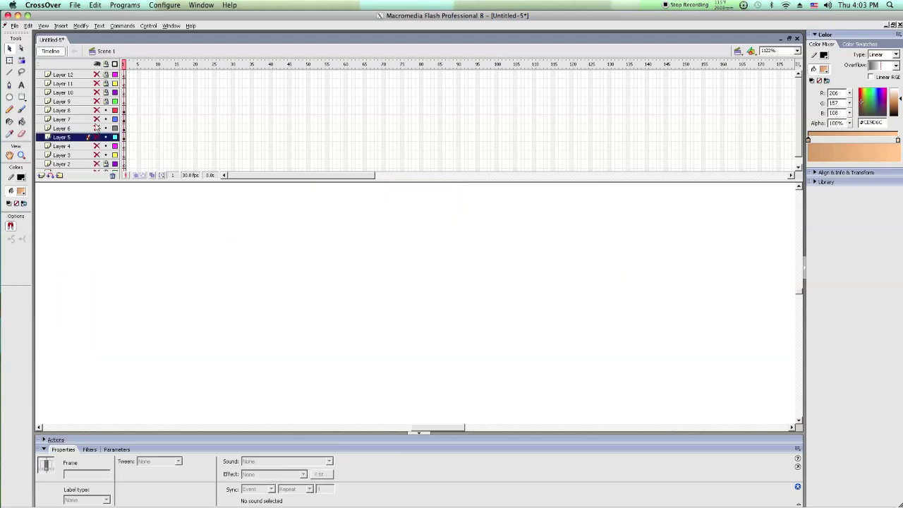
{"action": "left_click", "coordinate": [96, 137]}
Step: Replace the right half of the neck and shoulders with a horizontally flipped copy of the left half, aligned at the centre
{"action": "left_click", "coordinate": [484, 314]}
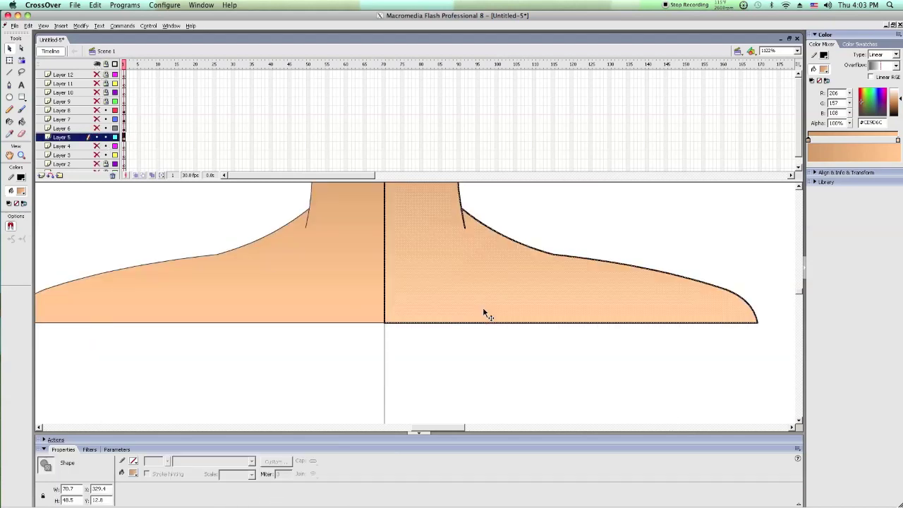
{"action": "key", "text": "Delete"}
{"action": "left_click", "coordinate": [341, 261]}
{"action": "right_click", "coordinate": [341, 262]}
{"action": "left_click", "coordinate": [356, 275]}
{"action": "right_click", "coordinate": [258, 242]}
{"action": "left_click", "coordinate": [291, 271]}
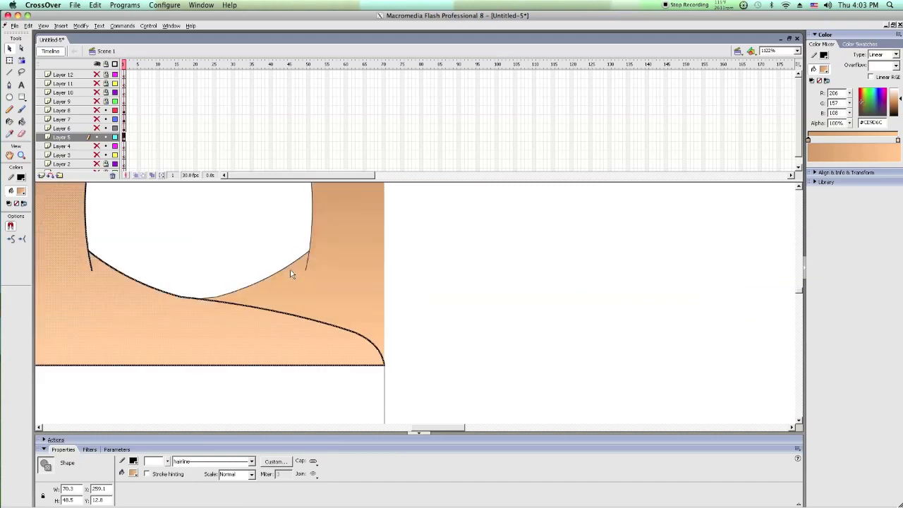
{"action": "left_click_drag", "start_coordinate": [291, 272], "coordinate": [648, 360]}
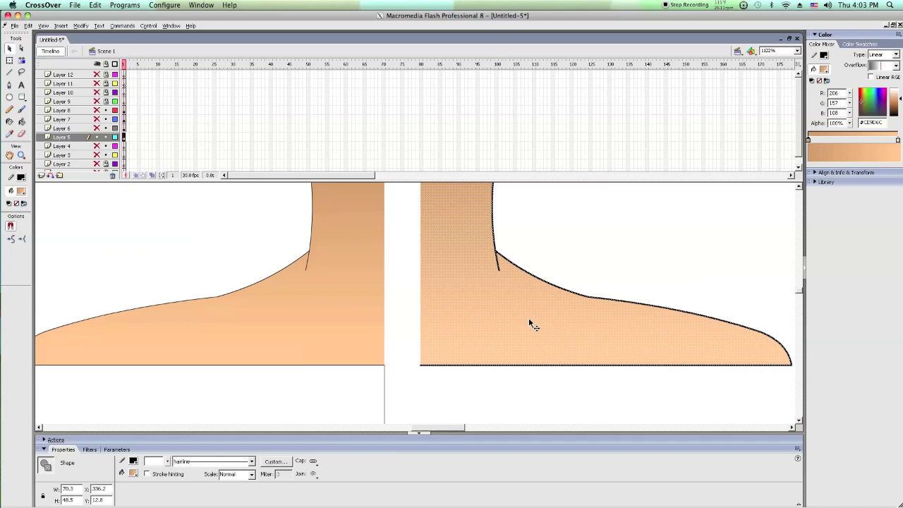
{"action": "scroll", "coordinate": [528, 319], "scroll_direction": "up", "scroll_amount": 3}
{"action": "left_click_drag", "start_coordinate": [426, 194], "coordinate": [361, 192]}
{"action": "left_click", "coordinate": [242, 193]}
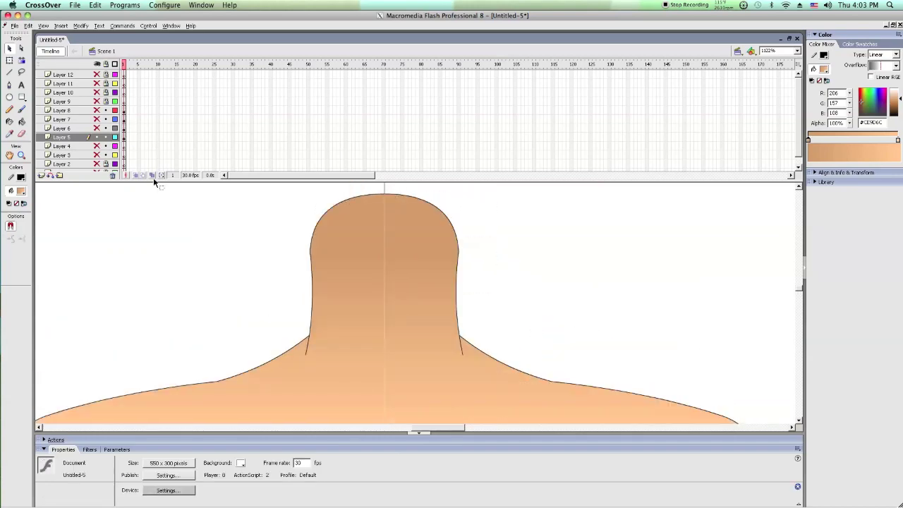
Step: Bend the inner edge of the neck and shoulders' right half away from the centre seam
{"action": "double_click", "coordinate": [393, 197]}
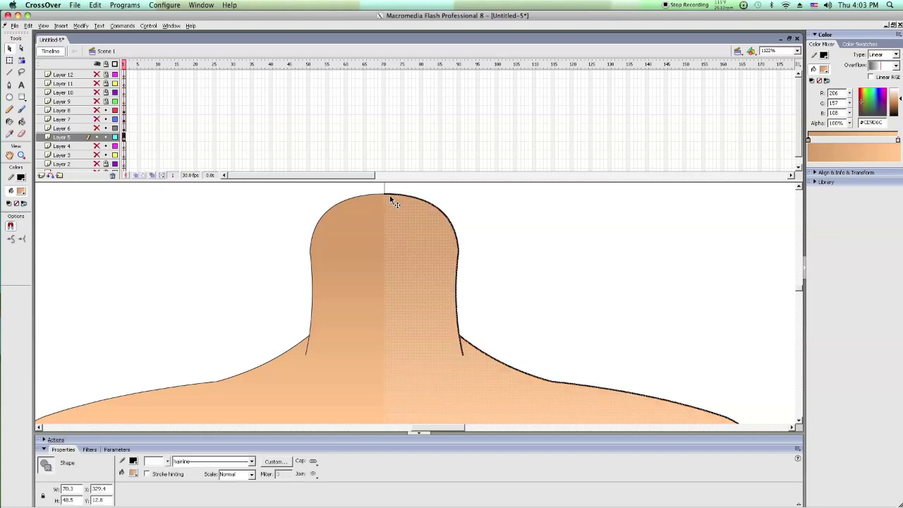
{"action": "left_click", "coordinate": [444, 196]}
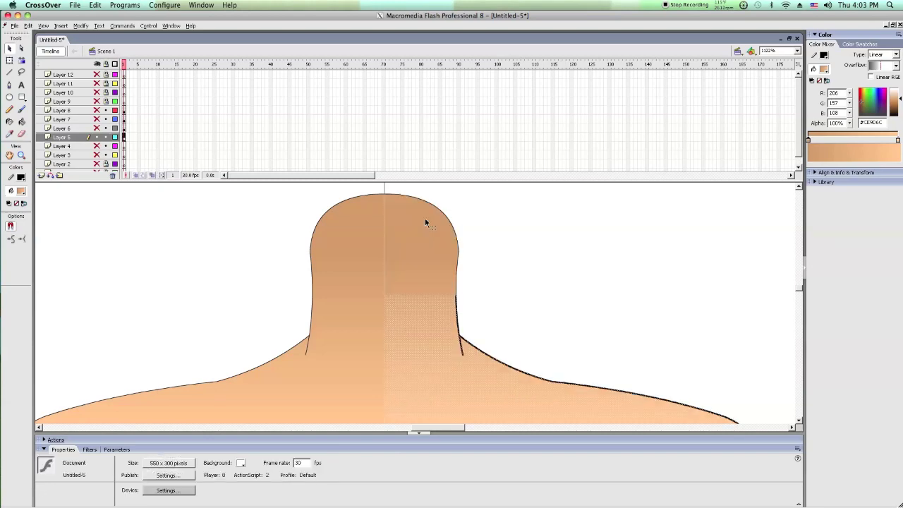
{"action": "left_click_drag", "start_coordinate": [389, 256], "coordinate": [410, 256]}
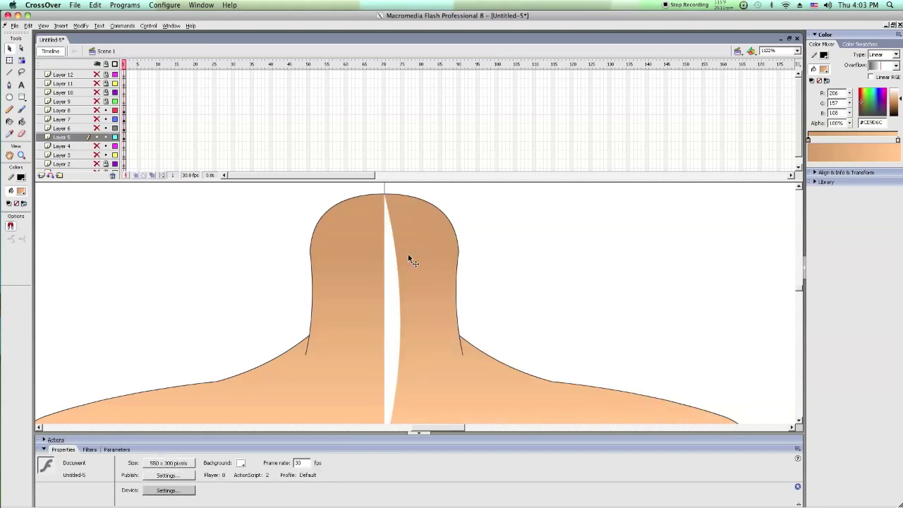
Step: Delete the leftover vertical line segments below the shoulders and above the neck on Layer 5
{"action": "scroll", "coordinate": [409, 257], "scroll_direction": "down", "scroll_amount": 4}
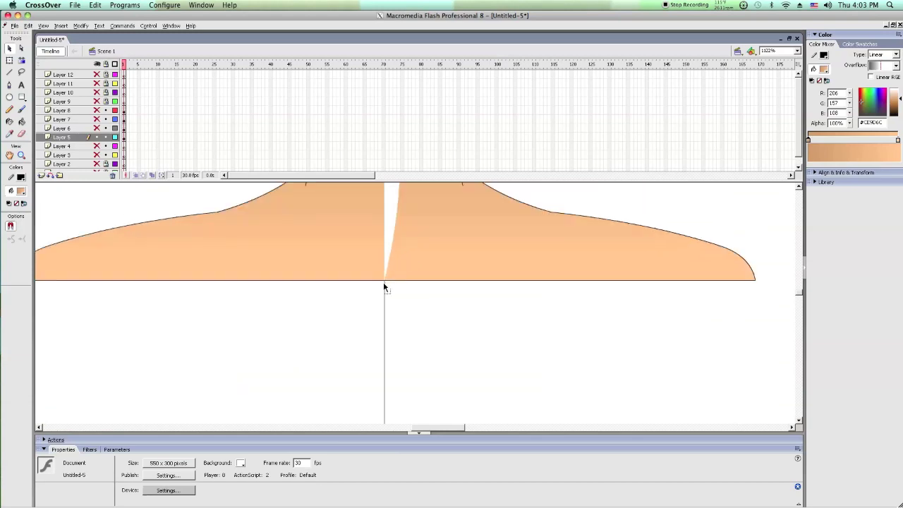
{"action": "left_click", "coordinate": [384, 283]}
{"action": "key", "text": "Delete"}
{"action": "mouse_move", "coordinate": [384, 281]}
{"action": "left_mouse_down"}
{"action": "mouse_move", "coordinate": [393, 280]}
{"action": "mouse_move", "coordinate": [386, 280]}
{"action": "left_mouse_up"}
{"action": "scroll", "coordinate": [388, 281], "scroll_direction": "up", "scroll_amount": 2}
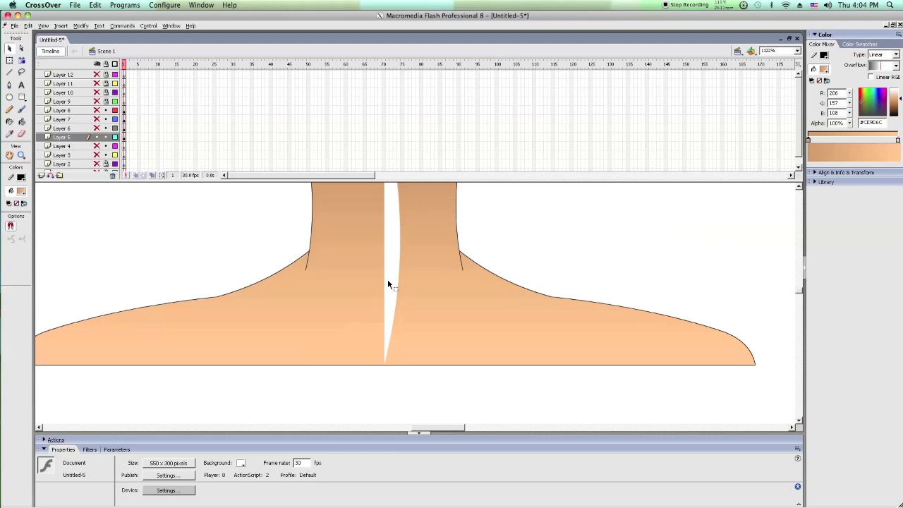
{"action": "scroll", "coordinate": [387, 282], "scroll_direction": "up", "scroll_amount": 2}
{"action": "mouse_move", "coordinate": [386, 193]}
{"action": "left_mouse_down"}
{"action": "mouse_move", "coordinate": [396, 198]}
{"action": "mouse_move", "coordinate": [387, 192]}
{"action": "left_mouse_up"}
{"action": "left_click", "coordinate": [391, 211]}
{"action": "key", "text": "Delete"}
Step: Sample the skin gradient from the right half of the neck for filling the gap
{"action": "left_click", "coordinate": [9, 133]}
{"action": "left_click", "coordinate": [410, 273]}
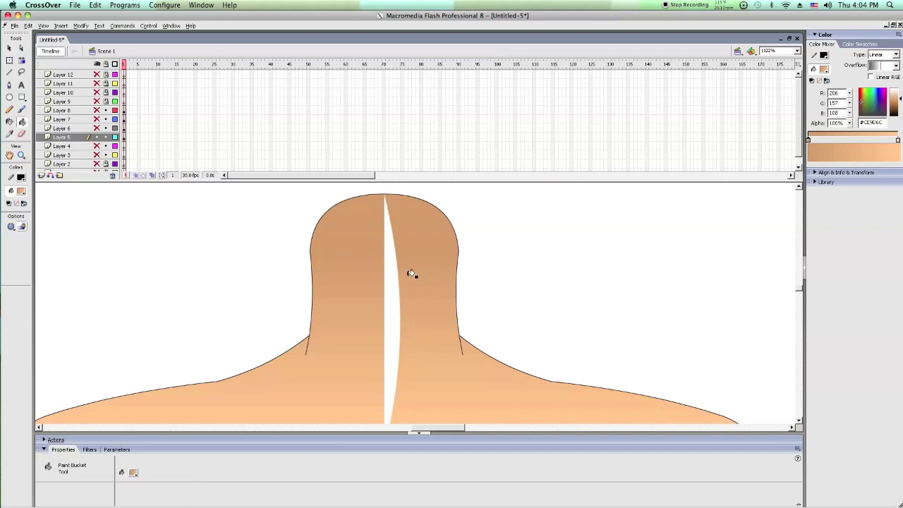
{"action": "scroll", "coordinate": [410, 273], "scroll_direction": "down", "scroll_amount": 3}
Step: Close the gap at the centre seam by reshaping its edge until both halves of the skin fill meet
{"action": "left_click", "coordinate": [9, 47]}
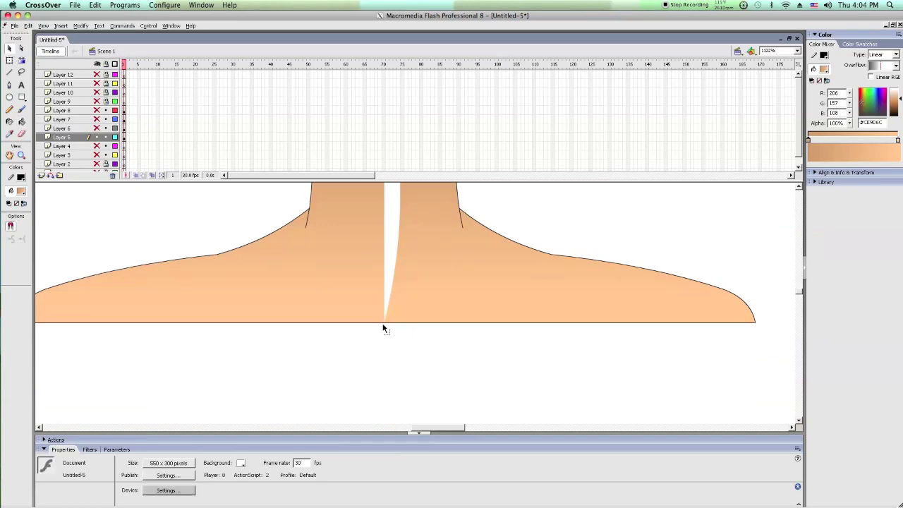
{"action": "scroll", "coordinate": [381, 297], "scroll_direction": "up", "scroll_amount": 4}
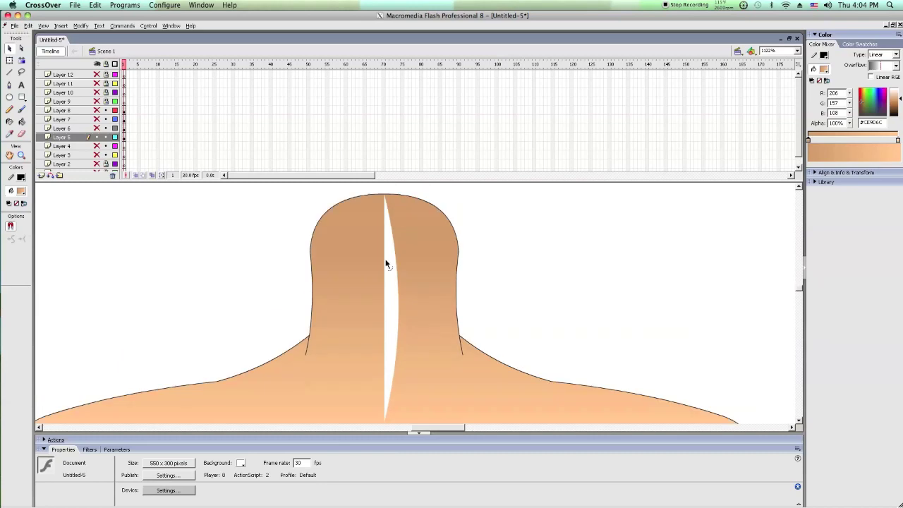
{"action": "mouse_move", "coordinate": [384, 235]}
{"action": "left_mouse_down"}
{"action": "mouse_move", "coordinate": [284, 242]}
{"action": "mouse_move", "coordinate": [392, 239]}
{"action": "mouse_move", "coordinate": [384, 227]}
{"action": "mouse_move", "coordinate": [386, 236]}
{"action": "left_mouse_up"}
{"action": "scroll", "coordinate": [389, 240], "scroll_direction": "down", "scroll_amount": 4}
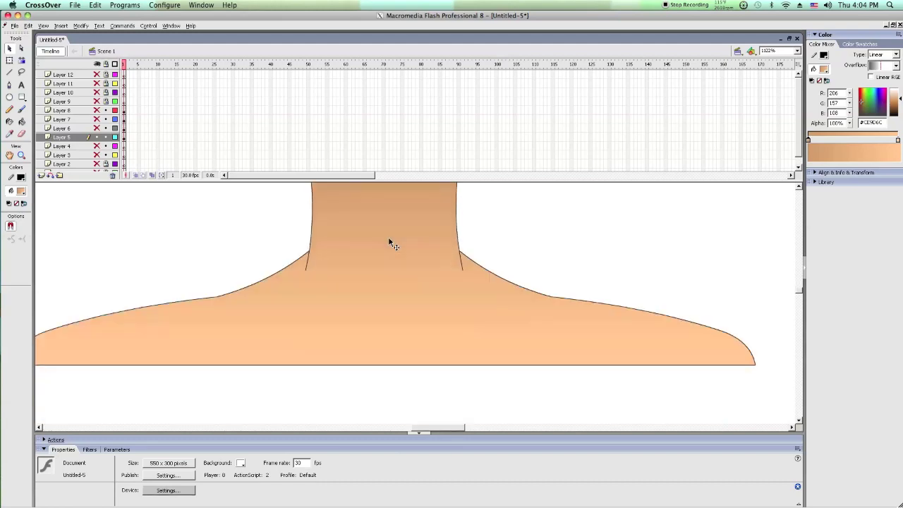
Step: Make all layers visible again
{"action": "left_click", "coordinate": [98, 64]}
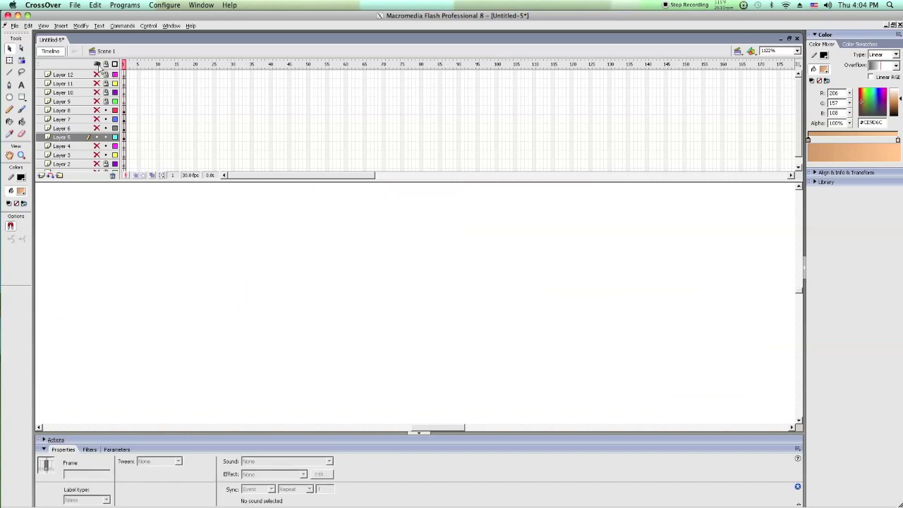
{"action": "left_click", "coordinate": [97, 64]}
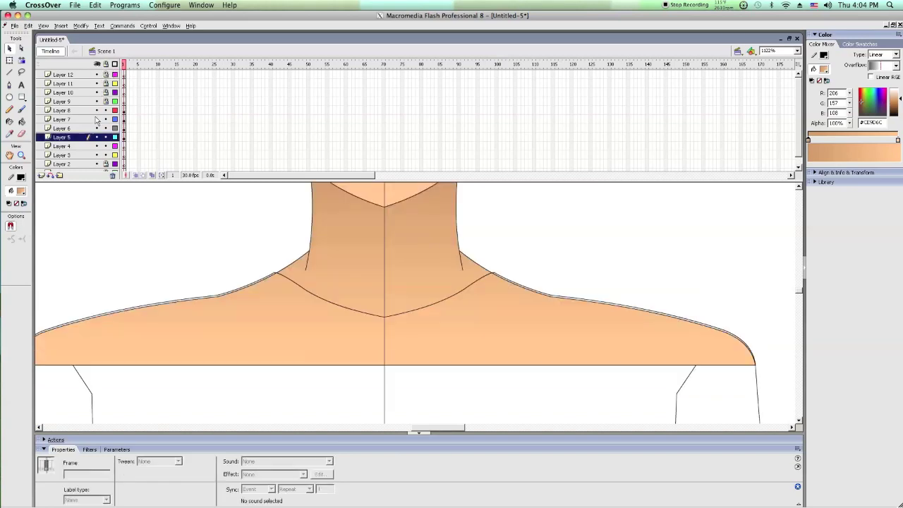
{"action": "left_click", "coordinate": [22, 155]}
{"action": "left_click", "coordinate": [384, 306], "text": "alt"}
{"action": "left_click", "coordinate": [432, 315], "text": "alt"}
{"action": "scroll", "coordinate": [433, 318], "scroll_direction": "down", "scroll_amount": 5}
{"action": "left_click", "coordinate": [440, 288], "text": "alt"}
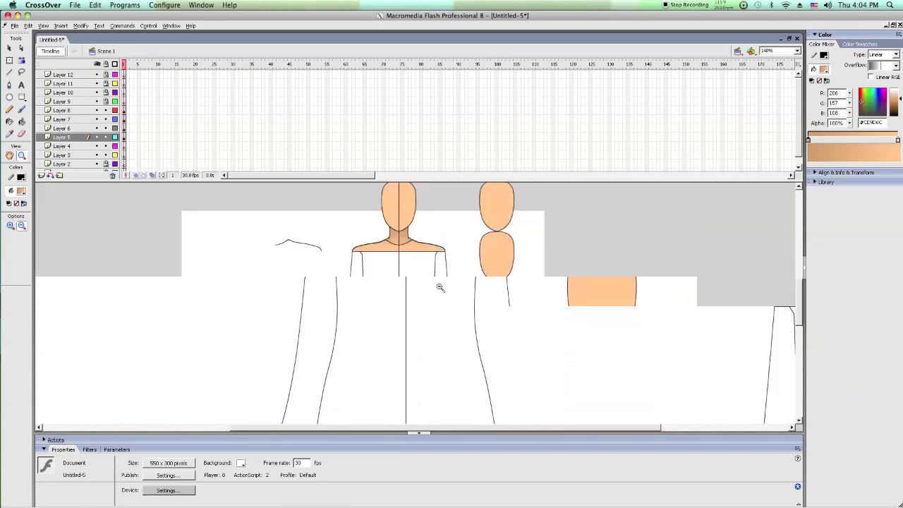
{"action": "scroll", "coordinate": [393, 262], "scroll_direction": "down", "scroll_amount": 2}
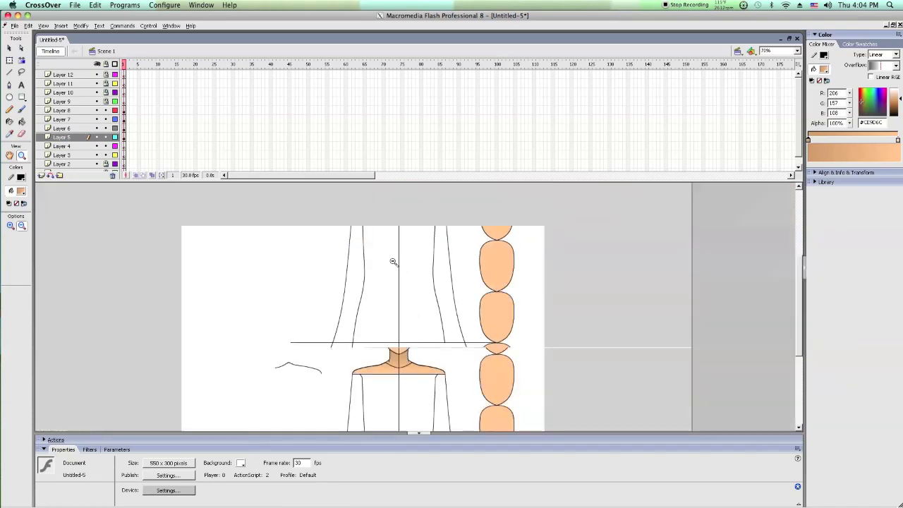
Step: Delete the stray loose curve beside the figure's left shoulder
{"action": "left_click", "coordinate": [393, 262], "text": "alt"}
{"action": "left_click_drag", "start_coordinate": [407, 317], "coordinate": [458, 366]}
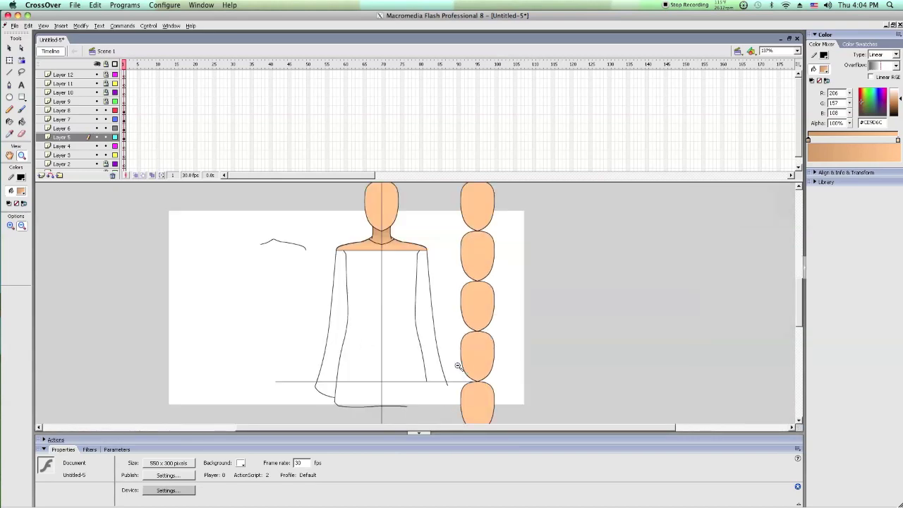
{"action": "left_click", "coordinate": [9, 48]}
{"action": "mouse_move", "coordinate": [234, 214]}
{"action": "left_mouse_down"}
{"action": "mouse_move", "coordinate": [328, 270]}
{"action": "mouse_move", "coordinate": [302, 263]}
{"action": "mouse_move", "coordinate": [315, 273]}
{"action": "left_mouse_up"}
{"action": "left_click", "coordinate": [315, 276]}
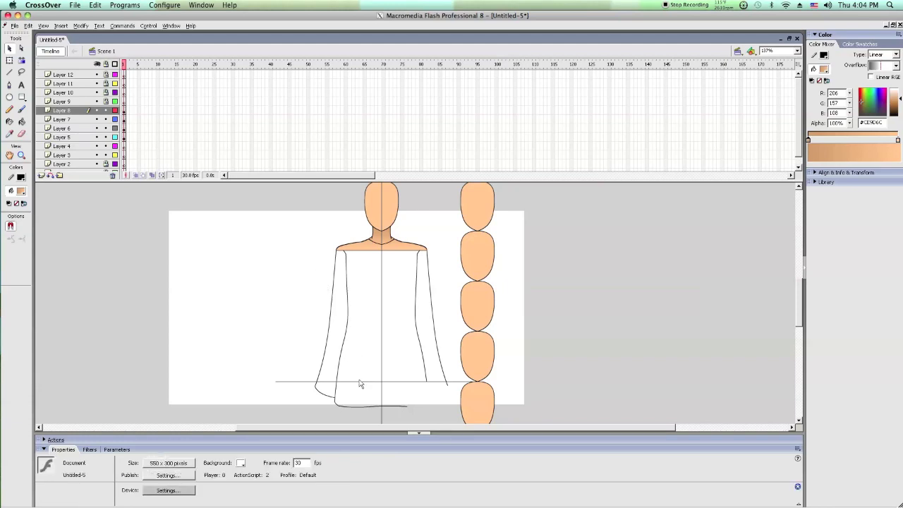
Step: Delete the inner and outer outlines of the right sleeve
{"action": "left_click", "coordinate": [9, 72]}
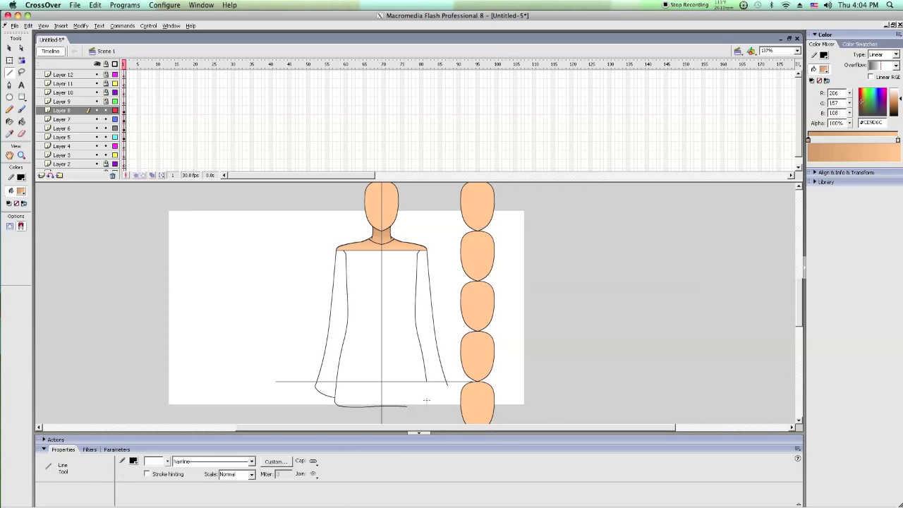
{"action": "left_click", "coordinate": [10, 48]}
{"action": "left_click", "coordinate": [419, 278]}
{"action": "left_click", "coordinate": [431, 285], "text": "shift"}
{"action": "key", "text": "Delete"}
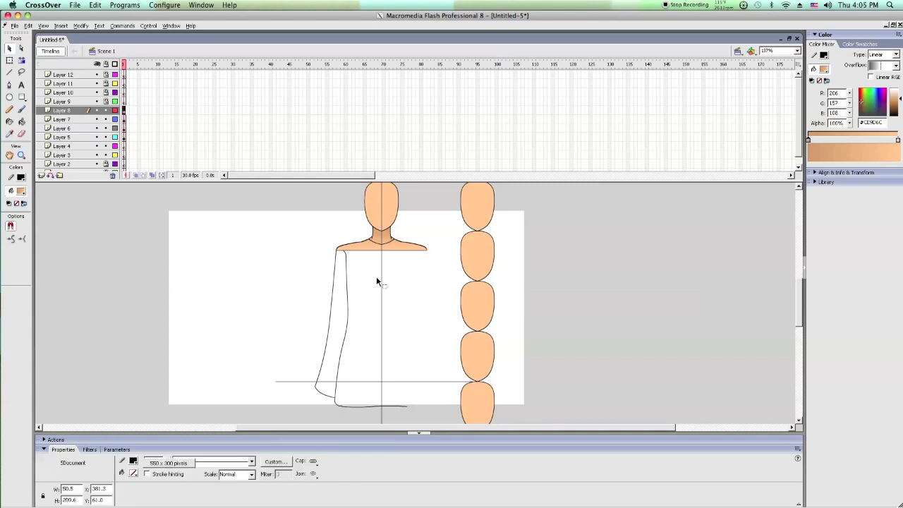
{"action": "left_click", "coordinate": [346, 292]}
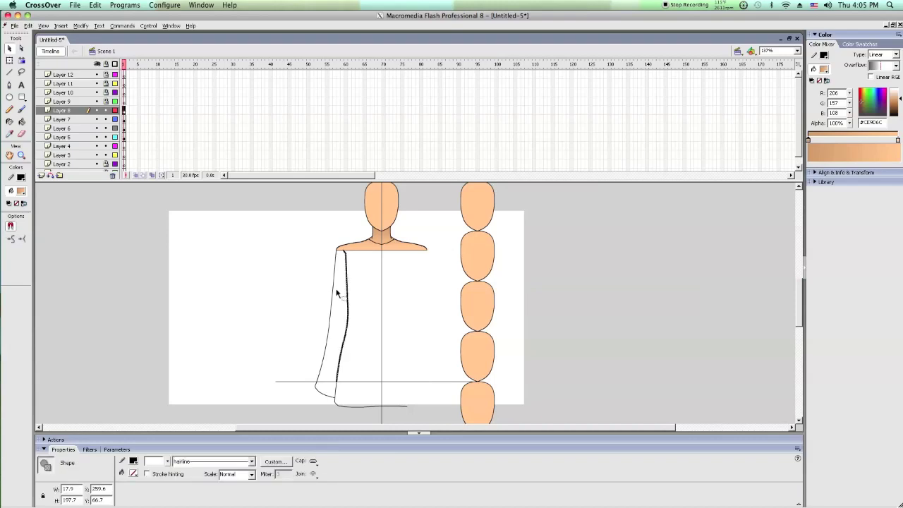
{"action": "left_click", "coordinate": [333, 286], "text": "shift"}
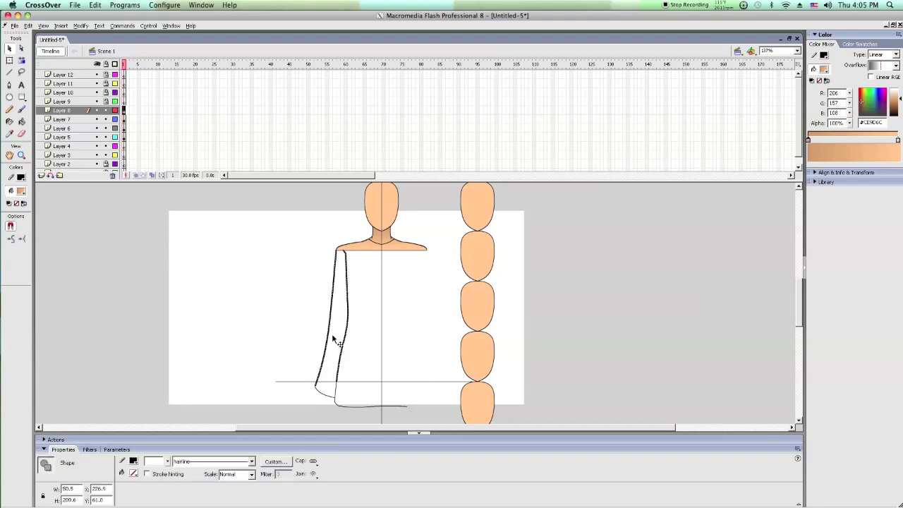
{"action": "left_click", "coordinate": [330, 401], "text": "shift"}
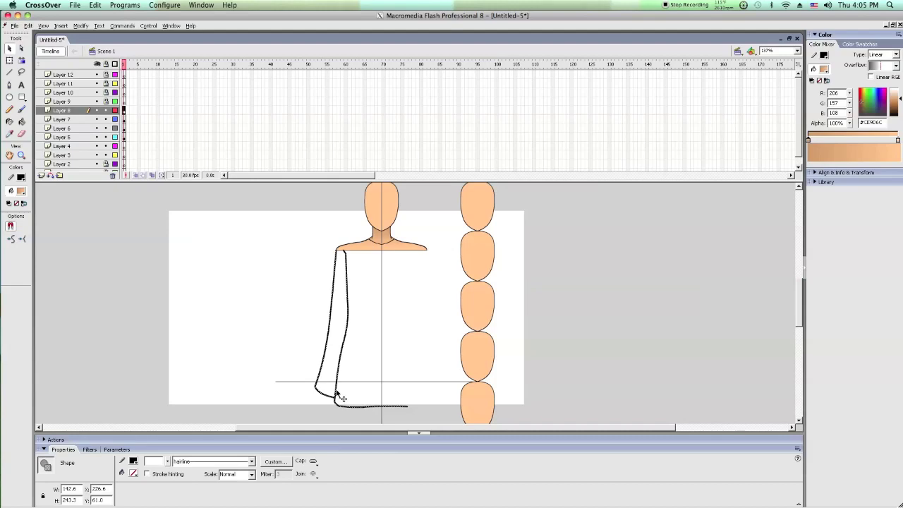
{"action": "right_click", "coordinate": [333, 376]}
{"action": "left_click", "coordinate": [346, 388]}
{"action": "right_click", "coordinate": [261, 322]}
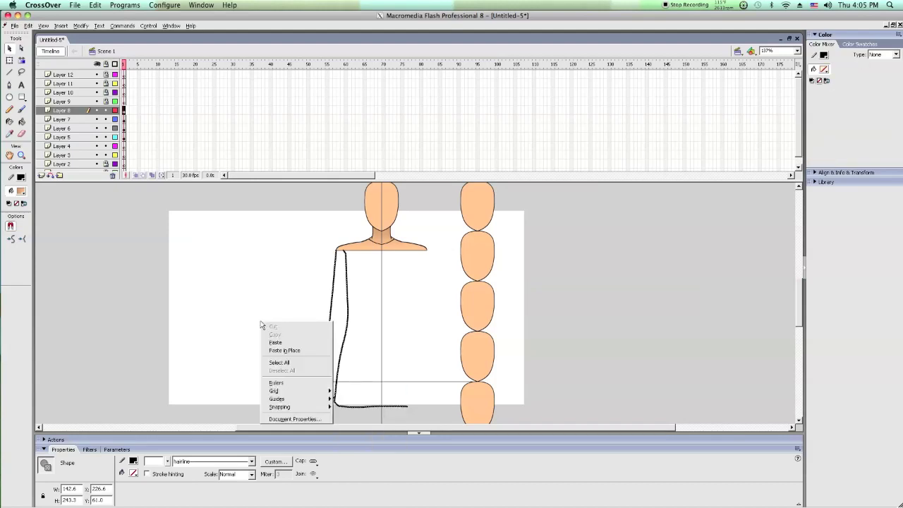
Step: Paste a copy of the left sleeve and hem outlines together with the centre line in place on Layer 7, flipped horizontally
{"action": "left_click", "coordinate": [382, 303]}
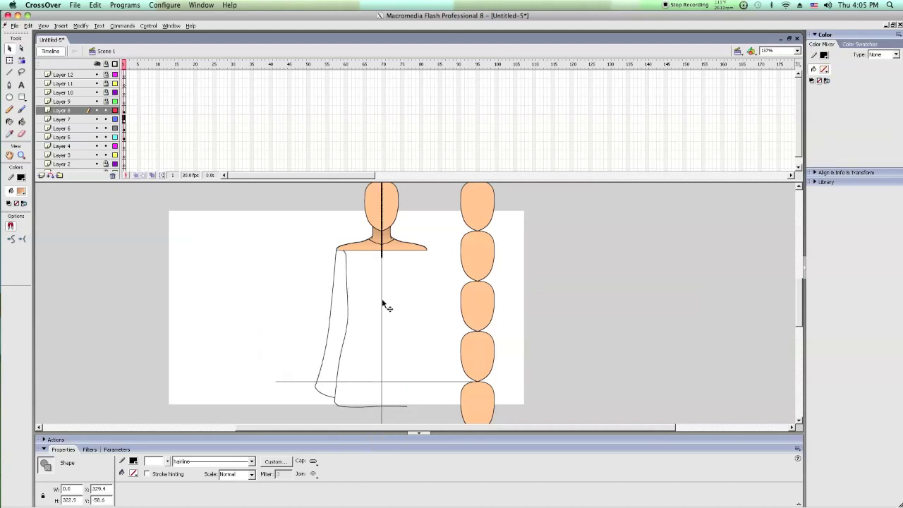
{"action": "left_click", "coordinate": [342, 330]}
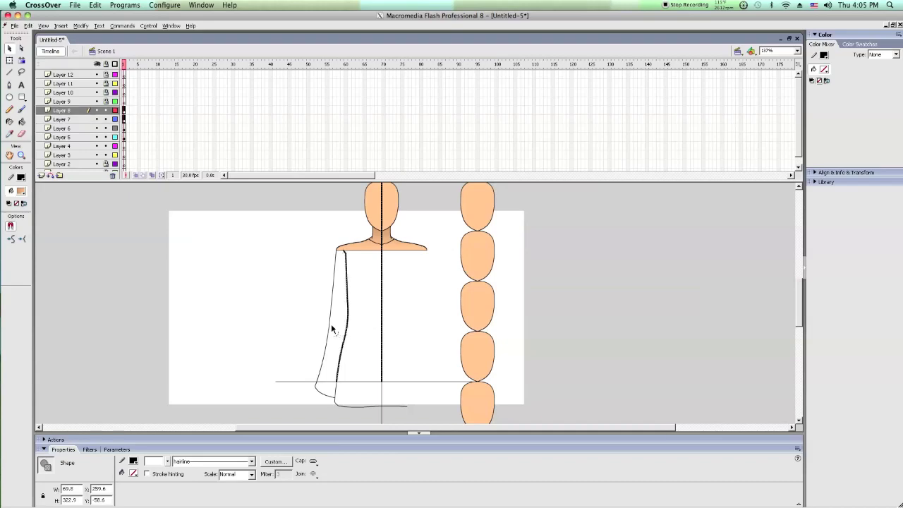
{"action": "left_click", "coordinate": [330, 323], "text": "shift"}
{"action": "left_click", "coordinate": [336, 401], "text": "shift"}
{"action": "left_click", "coordinate": [317, 393], "text": "shift"}
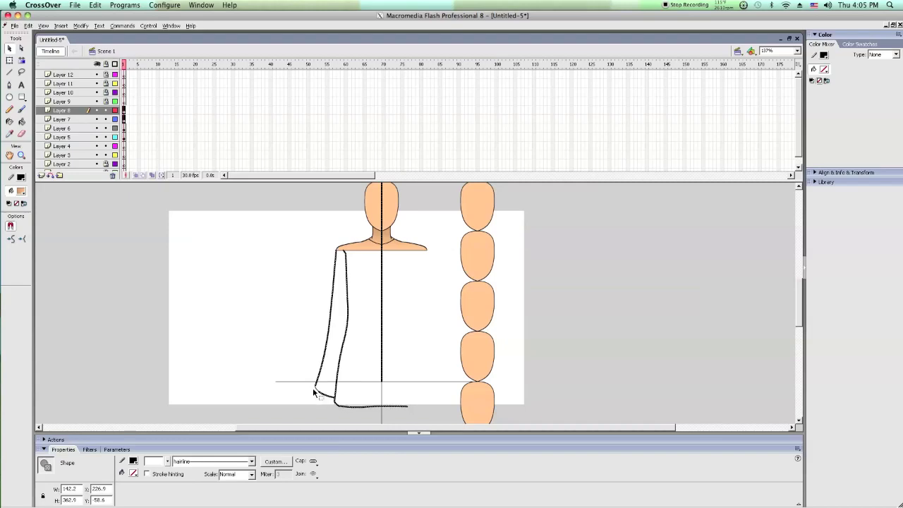
{"action": "right_click", "coordinate": [315, 391]}
{"action": "left_click", "coordinate": [325, 390]}
{"action": "right_click", "coordinate": [242, 327]}
{"action": "left_click", "coordinate": [266, 357]}
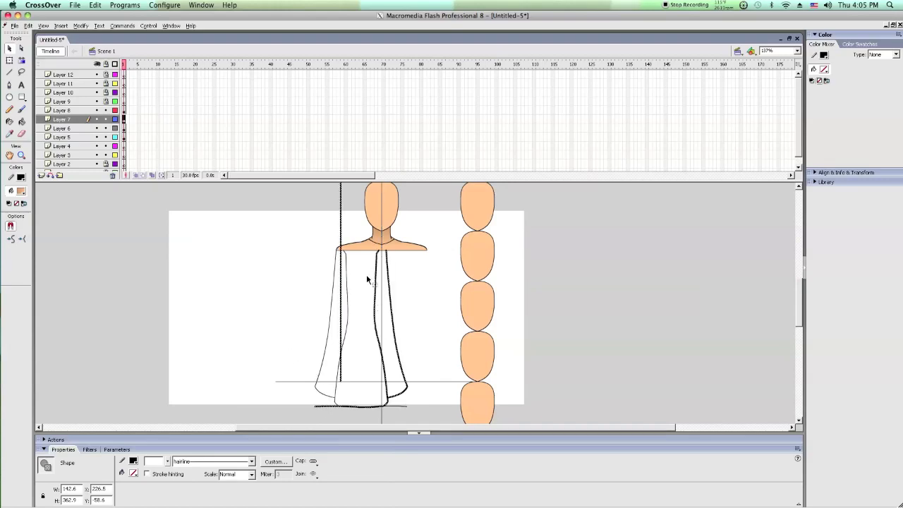
Step: Align the mirrored outlines on the figure's centre line, and delete the centre line running through the head and torso
{"action": "scroll", "coordinate": [367, 280], "scroll_direction": "up", "scroll_amount": 3}
{"action": "mouse_move", "coordinate": [341, 217]}
{"action": "left_mouse_down"}
{"action": "mouse_move", "coordinate": [369, 205]}
{"action": "mouse_move", "coordinate": [382, 218]}
{"action": "left_mouse_up"}
{"action": "left_click", "coordinate": [398, 219]}
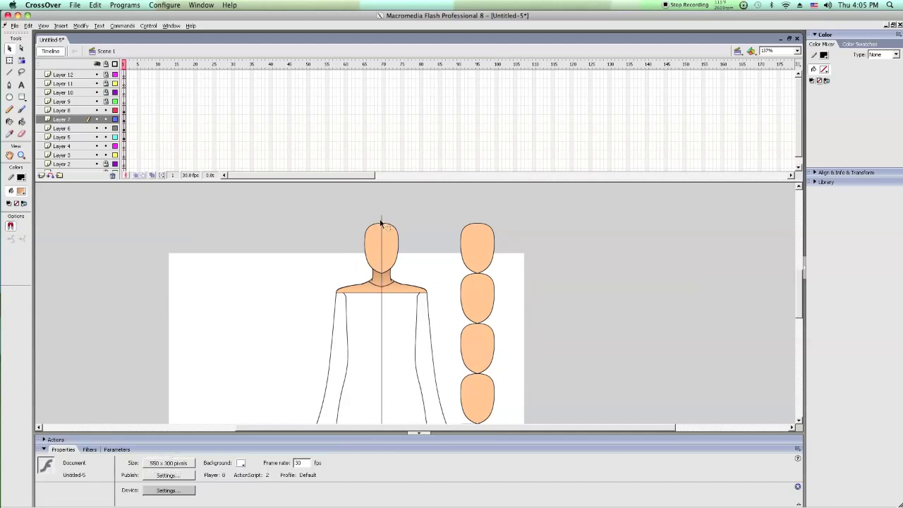
{"action": "left_click", "coordinate": [383, 223]}
{"action": "key", "text": "Delete"}
Step: Try to clean up the overlapping hem lines at the centre of the shirt, and undo the changes
{"action": "scroll", "coordinate": [415, 244], "scroll_direction": "down", "scroll_amount": 3}
{"action": "scroll", "coordinate": [407, 281], "scroll_direction": "down", "scroll_amount": 3}
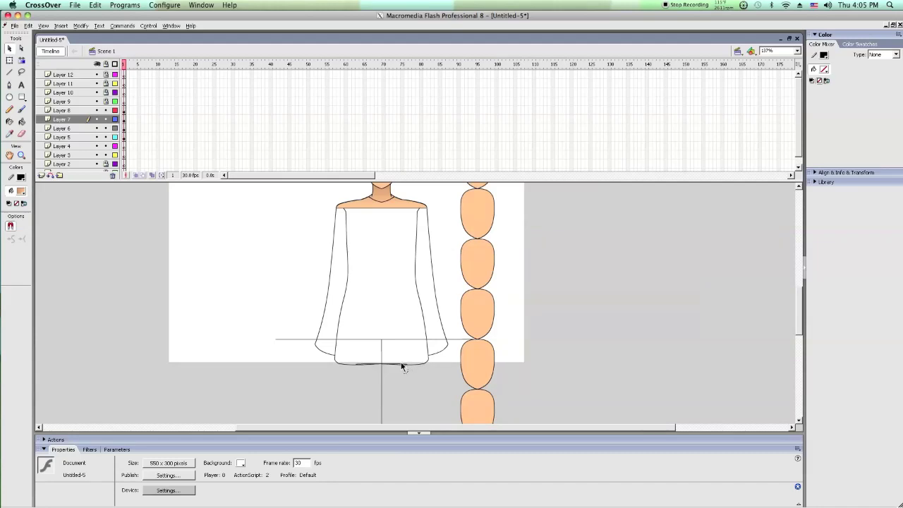
{"action": "left_click", "coordinate": [401, 364]}
{"action": "left_click", "coordinate": [364, 369]}
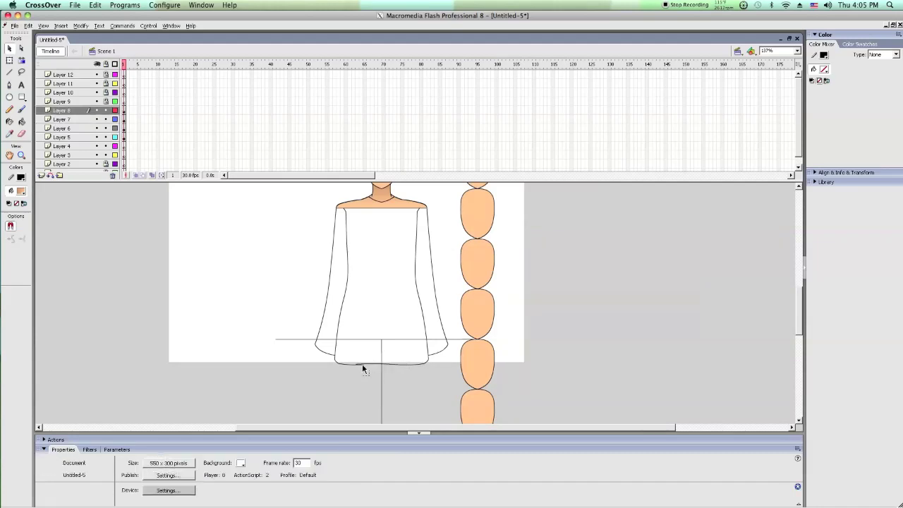
{"action": "key", "text": "ctrl+z"}
{"action": "key", "text": "ctrl+z"}
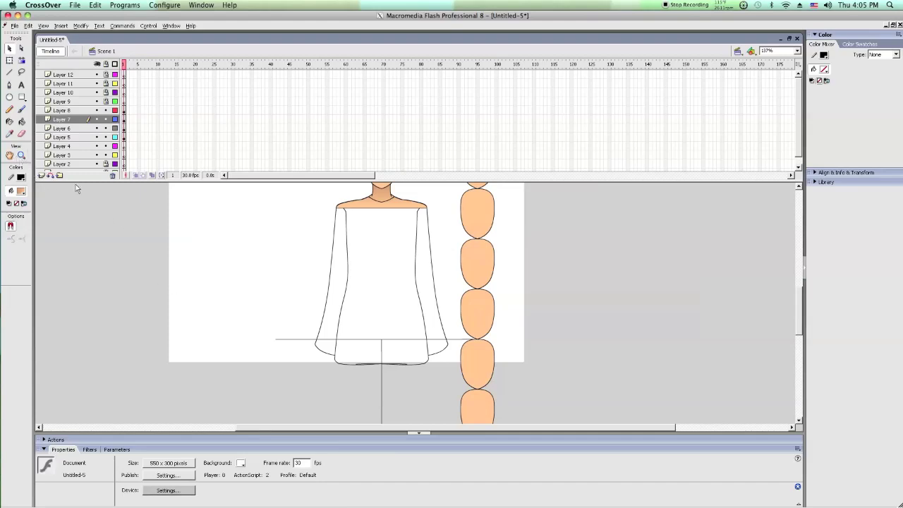
Step: Merge the two hem halves by deleting the duplicate middle segment and snapping the loose ends together on the right side
{"action": "left_click", "coordinate": [21, 155]}
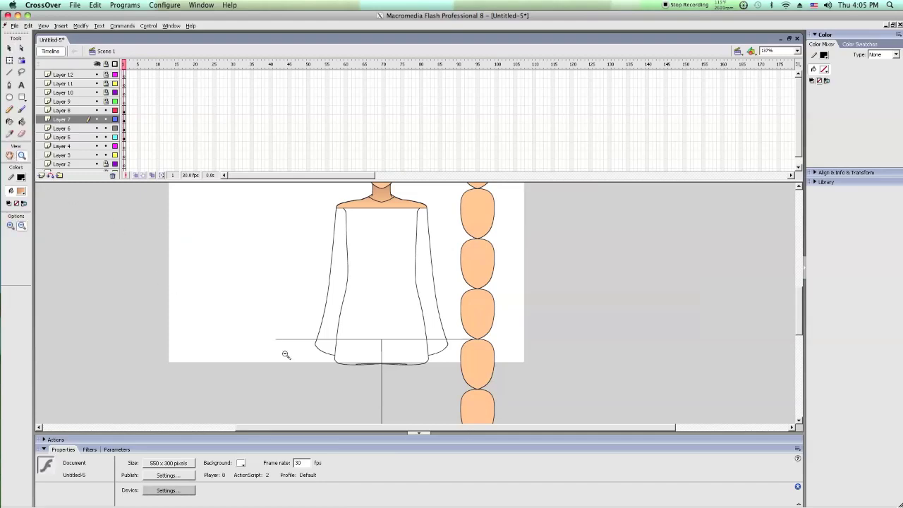
{"action": "left_click_drag", "start_coordinate": [360, 344], "coordinate": [422, 367]}
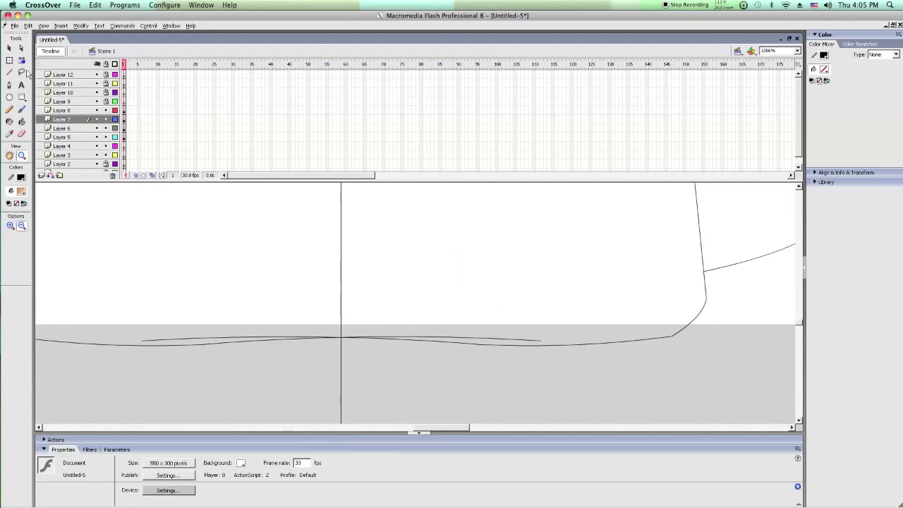
{"action": "left_click", "coordinate": [9, 48]}
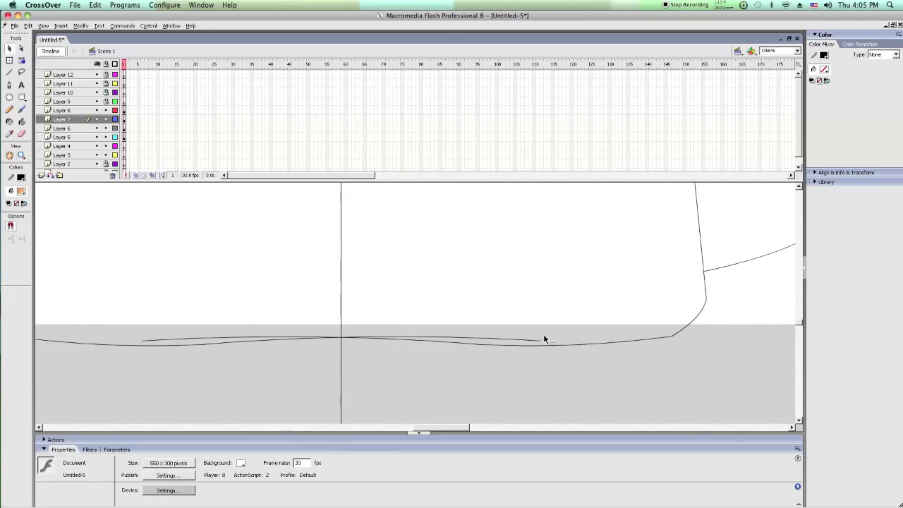
{"action": "left_click_drag", "start_coordinate": [538, 344], "coordinate": [466, 348]}
{"action": "left_click", "coordinate": [466, 344]}
{"action": "key", "text": "Delete"}
{"action": "left_click", "coordinate": [211, 342]}
{"action": "left_click", "coordinate": [472, 350]}
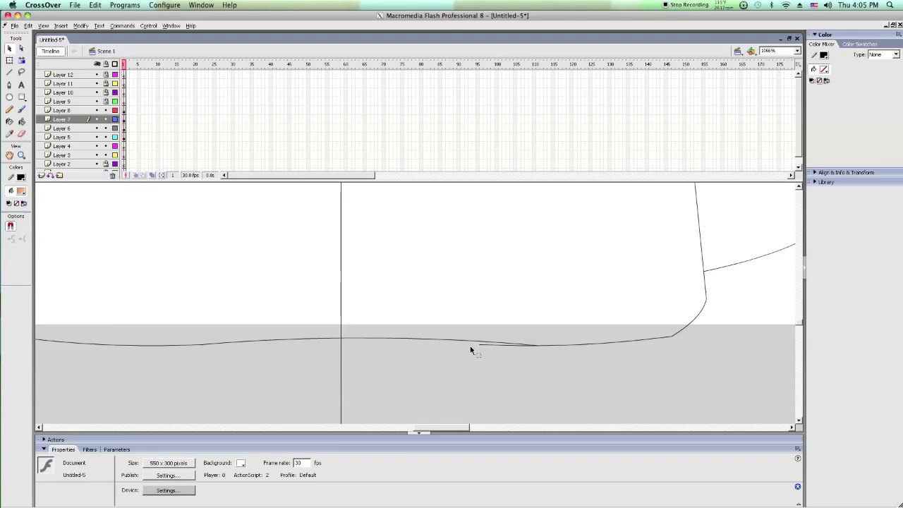
{"action": "left_click_drag", "start_coordinate": [480, 347], "coordinate": [535, 349]}
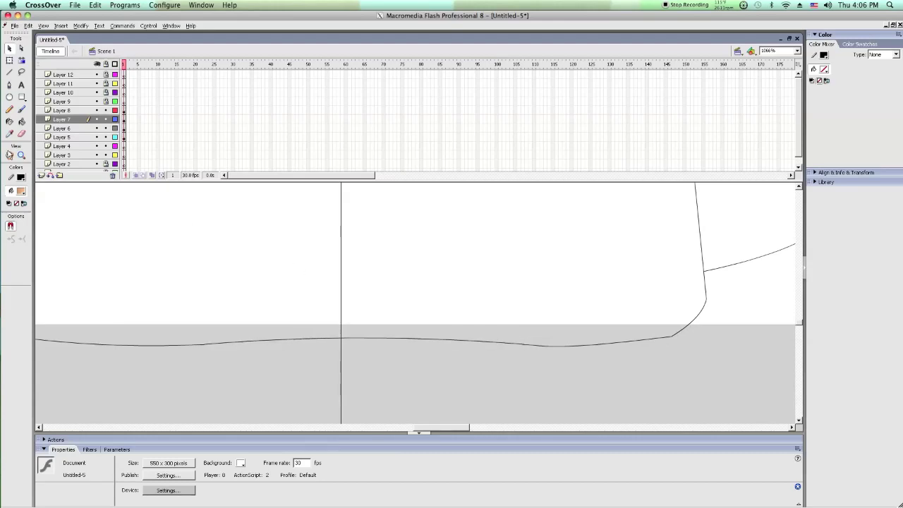
Step: Move all of Layer 7's artwork onto Layer 8, keeping it in the same place
{"action": "left_click", "coordinate": [21, 154]}
{"action": "left_click", "coordinate": [227, 222], "text": "alt"}
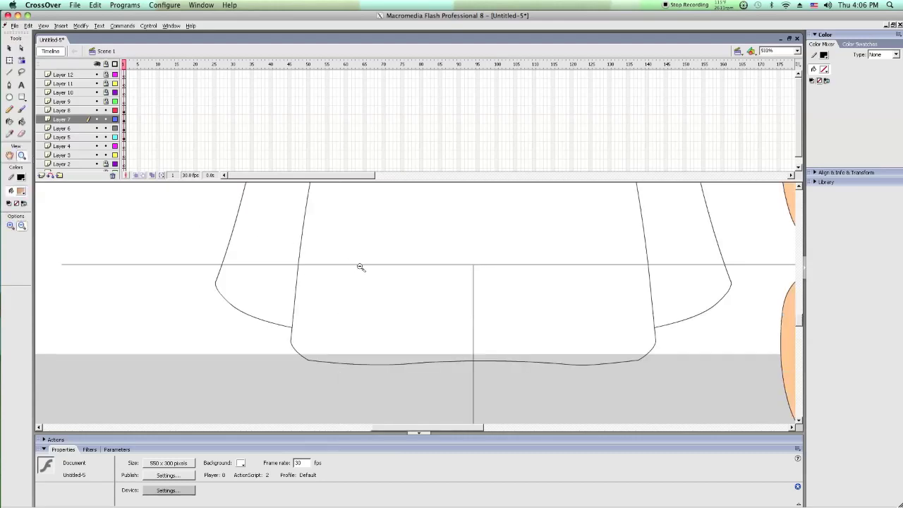
{"action": "left_click", "coordinate": [360, 266], "text": "alt"}
{"action": "left_click", "coordinate": [65, 119]}
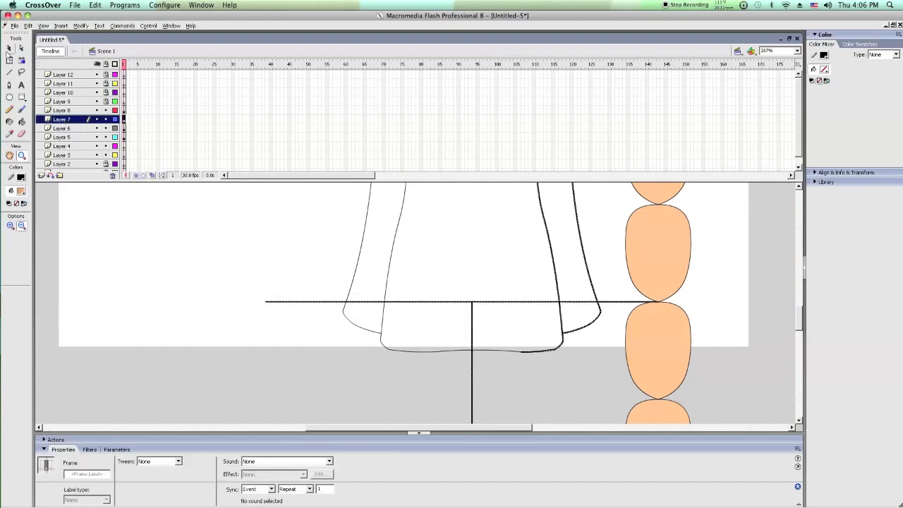
{"action": "left_click", "coordinate": [8, 49]}
{"action": "key", "text": "Delete"}
{"action": "left_click", "coordinate": [62, 110]}
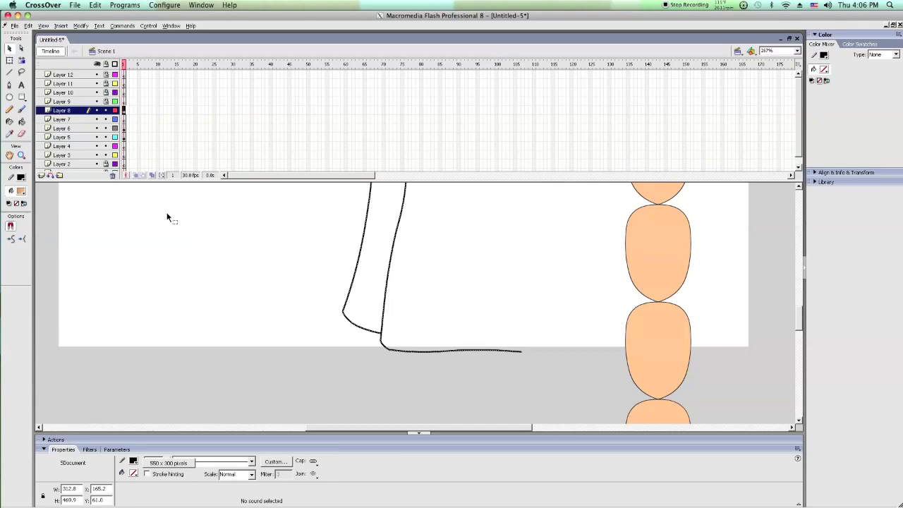
{"action": "right_click", "coordinate": [167, 217]}
{"action": "left_click", "coordinate": [187, 241]}
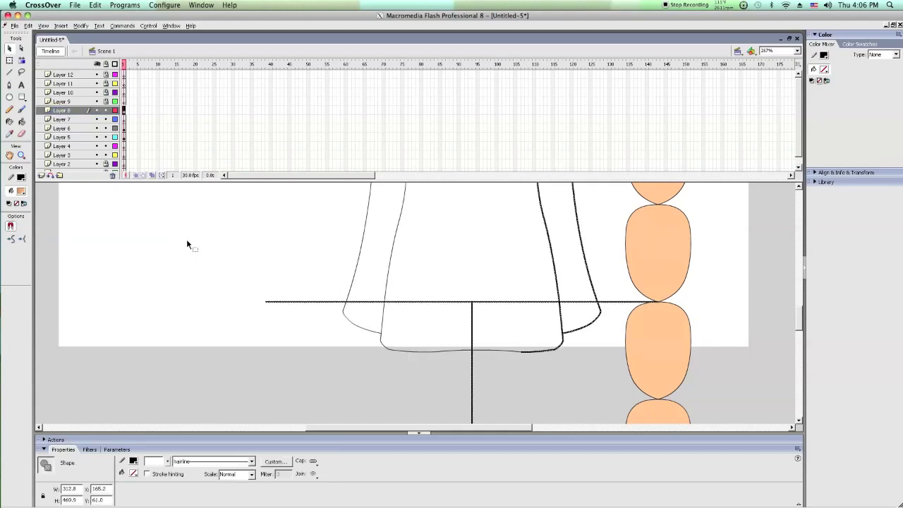
{"action": "left_click", "coordinate": [187, 244]}
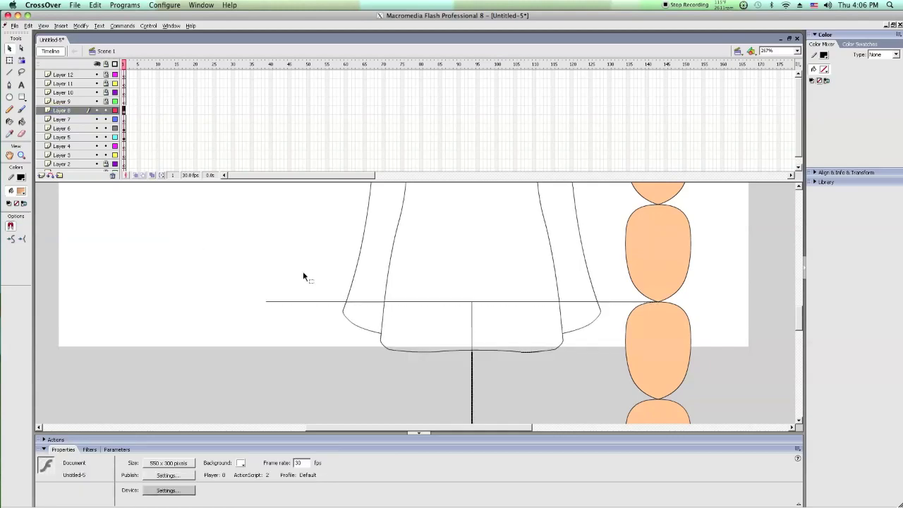
Step: Try to delete all segments of the horizontal guide line across the lower shirt, and undo the deletion
{"action": "double_click", "coordinate": [617, 304]}
{"action": "left_click", "coordinate": [610, 307]}
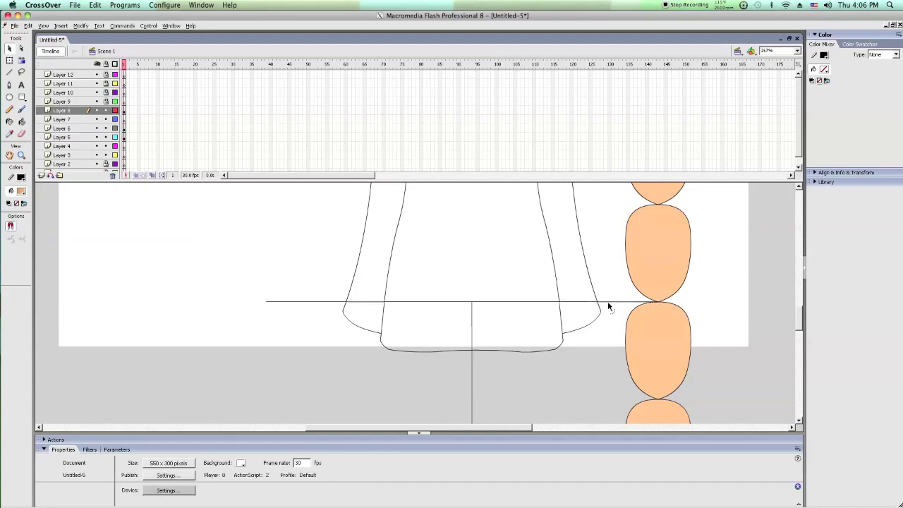
{"action": "left_click", "coordinate": [605, 302]}
{"action": "left_click", "coordinate": [590, 302], "text": "shift"}
{"action": "left_click", "coordinate": [508, 302], "text": "shift"}
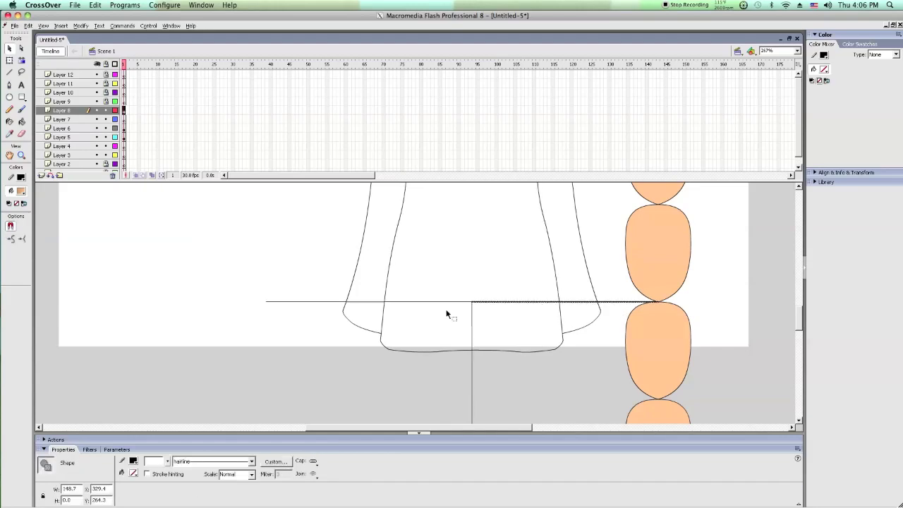
{"action": "left_click", "coordinate": [399, 302], "text": "shift"}
{"action": "left_click", "coordinate": [321, 303], "text": "shift"}
{"action": "key", "text": "Delete"}
{"action": "key", "text": "ctrl+z"}
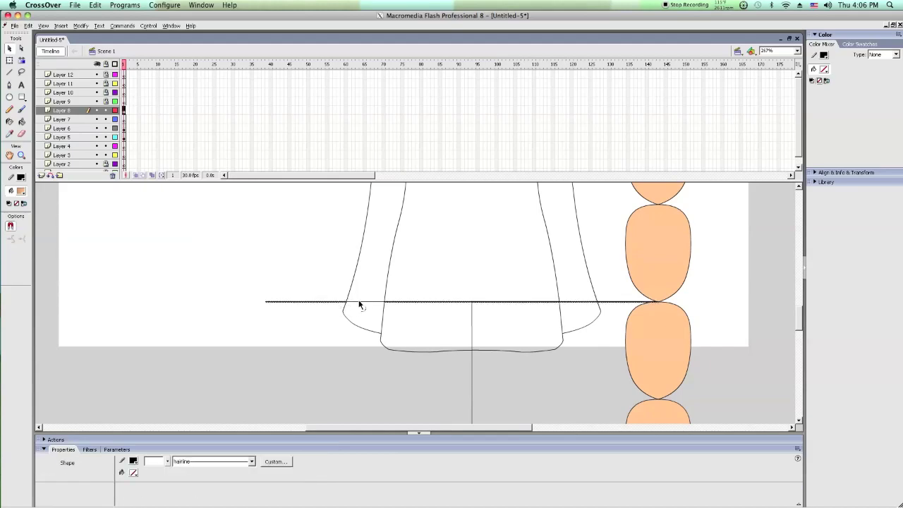
Step: Cut the horizontal guide line across the dress hem and paste it in place on Layer 5
{"action": "key", "text": "Delete"}
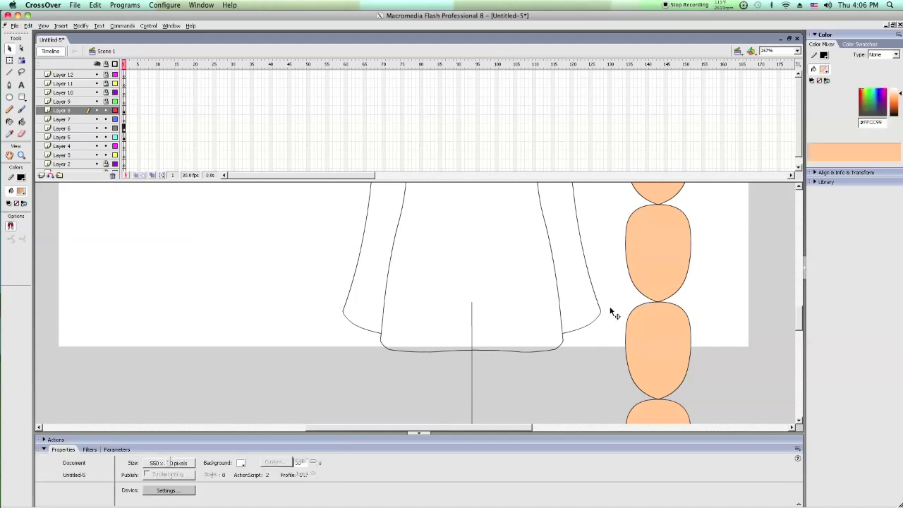
{"action": "right_click", "coordinate": [102, 235]}
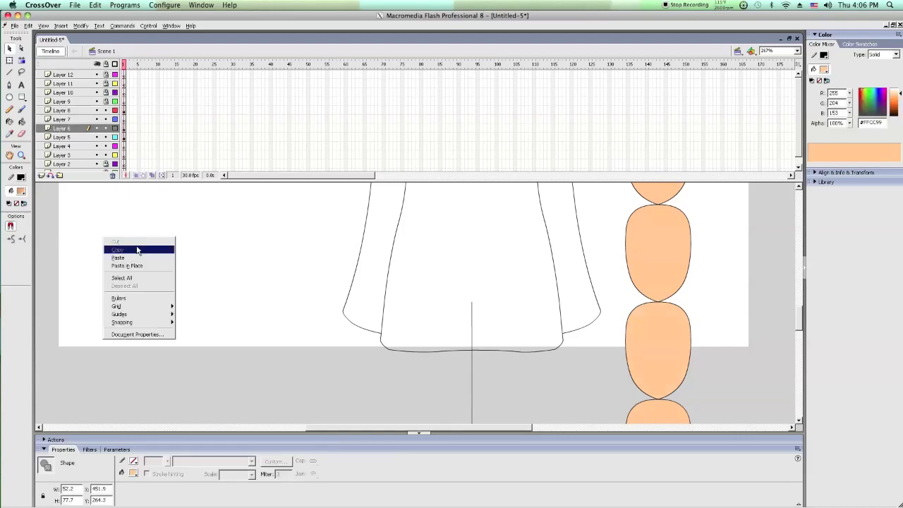
{"action": "left_click", "coordinate": [76, 112]}
{"action": "scroll", "coordinate": [252, 209], "scroll_direction": "up", "scroll_amount": 3}
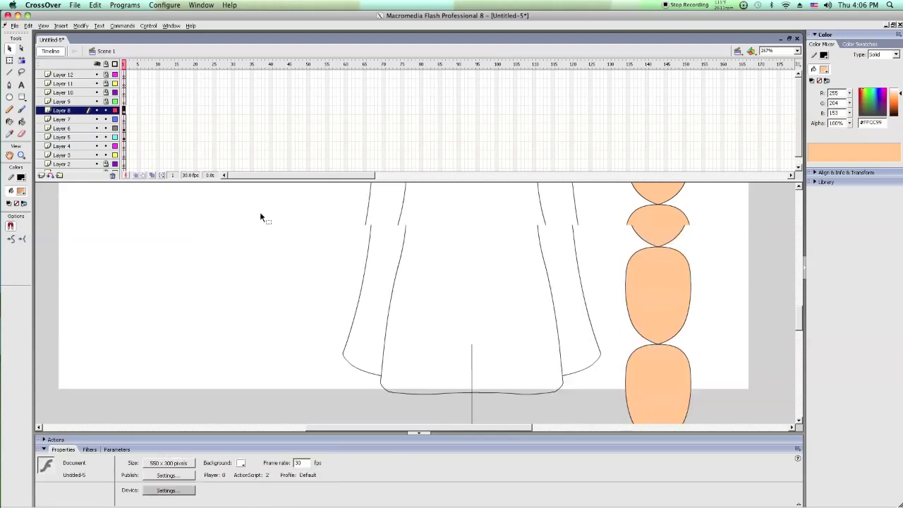
{"action": "scroll", "coordinate": [259, 212], "scroll_direction": "up", "scroll_amount": 3}
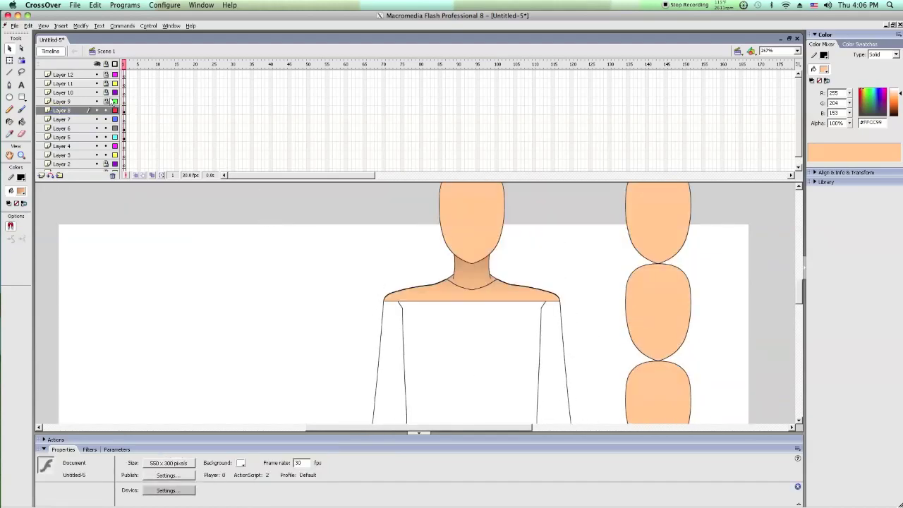
{"action": "left_click", "coordinate": [83, 129]}
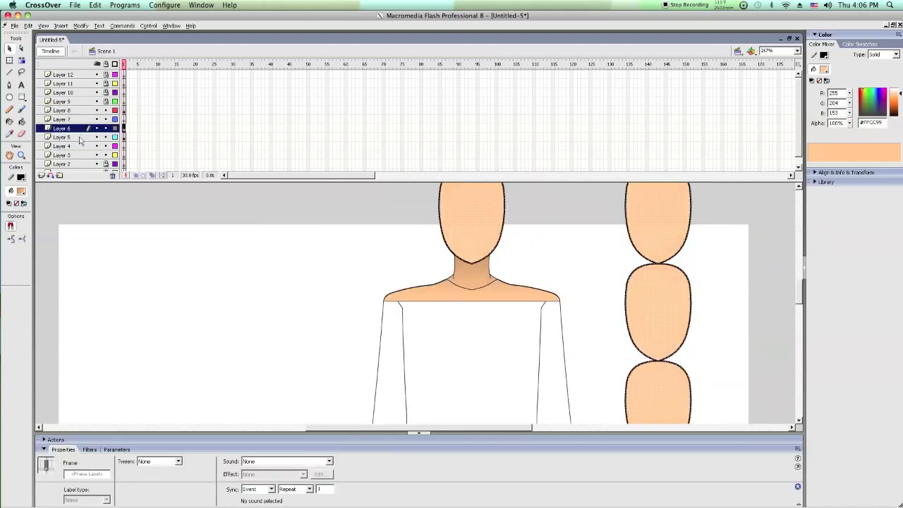
{"action": "left_click", "coordinate": [80, 137]}
{"action": "right_click", "coordinate": [191, 238]}
{"action": "left_click", "coordinate": [237, 268]}
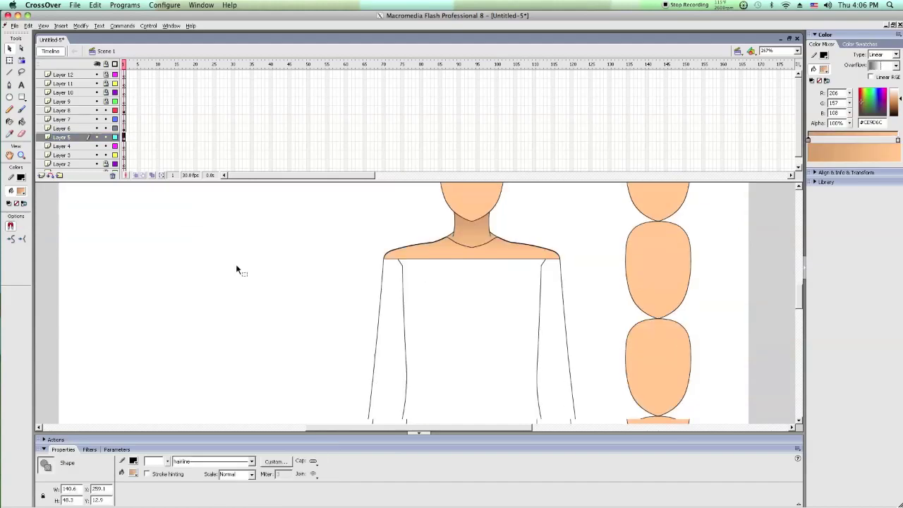
{"action": "scroll", "coordinate": [236, 264], "scroll_direction": "down", "scroll_amount": 5}
{"action": "scroll", "coordinate": [237, 270], "scroll_direction": "down", "scroll_amount": 2}
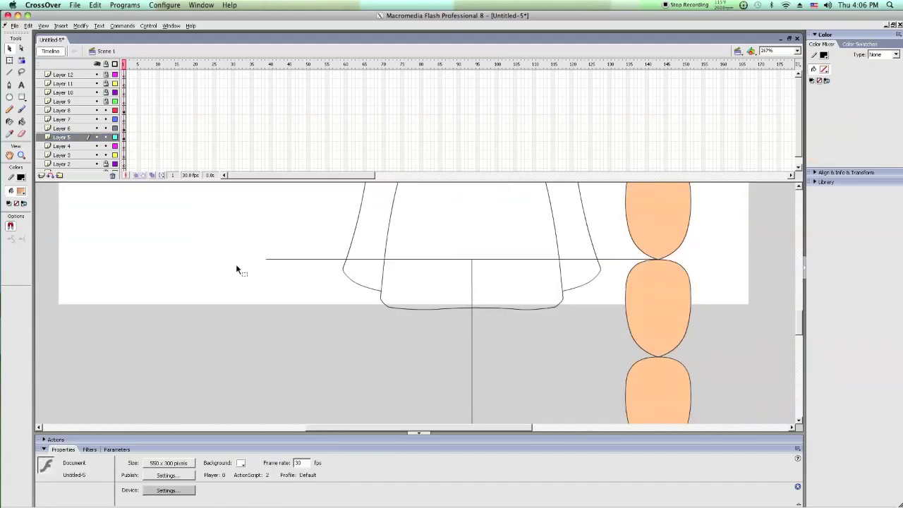
Step: Move the vertical center line from Layer 8 to Layer 6 at the same position, and lock Layers 5 and 6
{"action": "left_click", "coordinate": [110, 138]}
{"action": "left_click", "coordinate": [83, 112]}
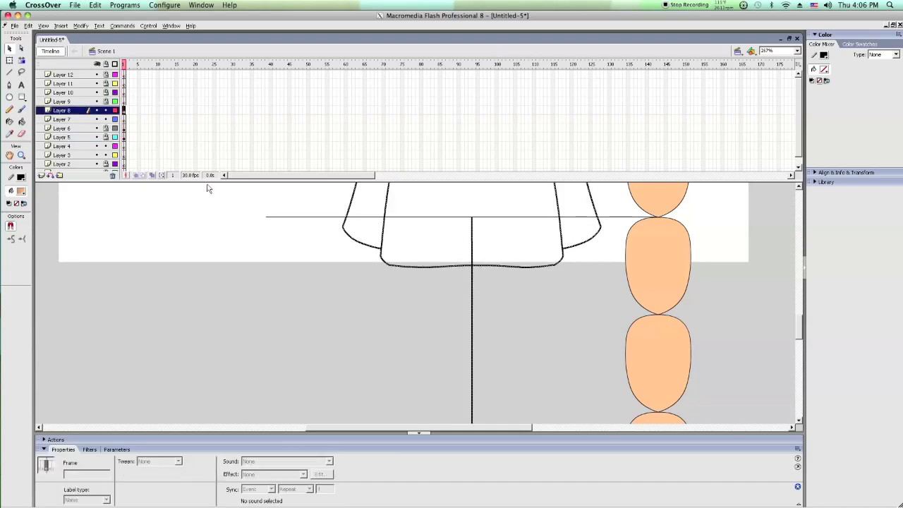
{"action": "left_click", "coordinate": [474, 274]}
{"action": "left_click", "coordinate": [472, 275]}
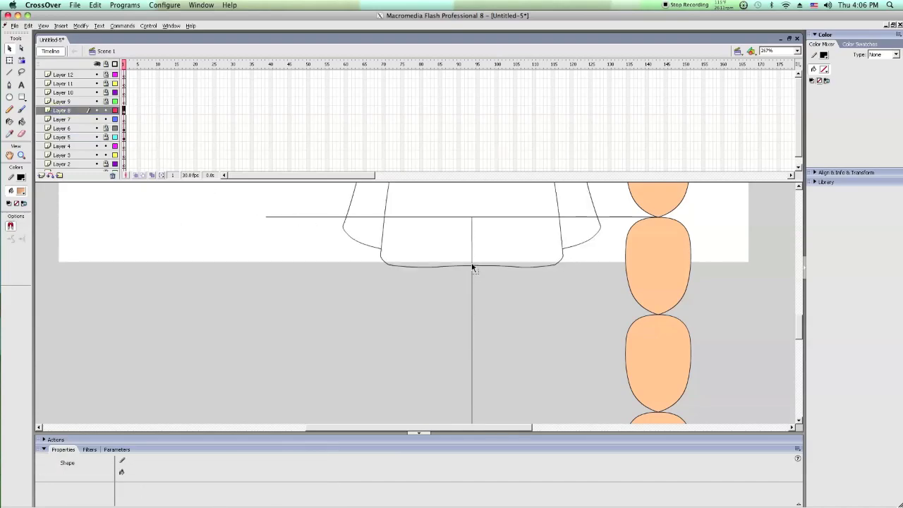
{"action": "left_click", "coordinate": [71, 111]}
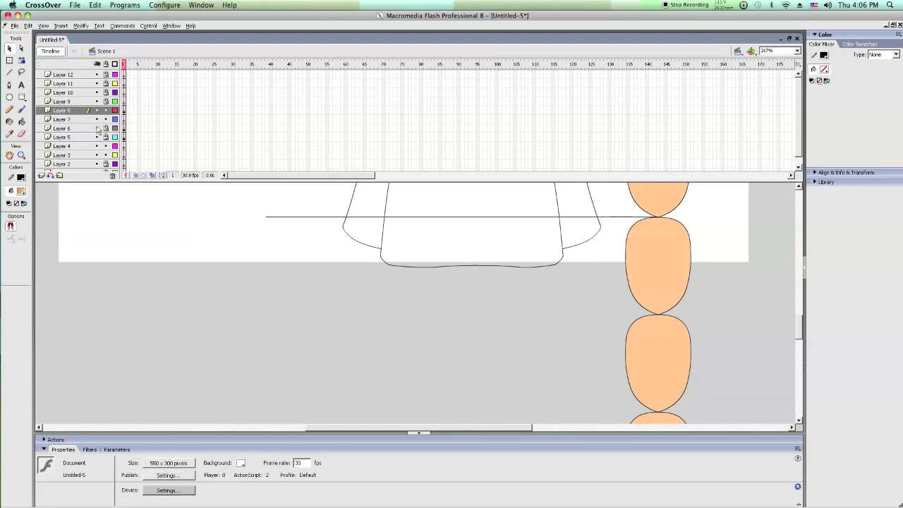
{"action": "left_click", "coordinate": [75, 128]}
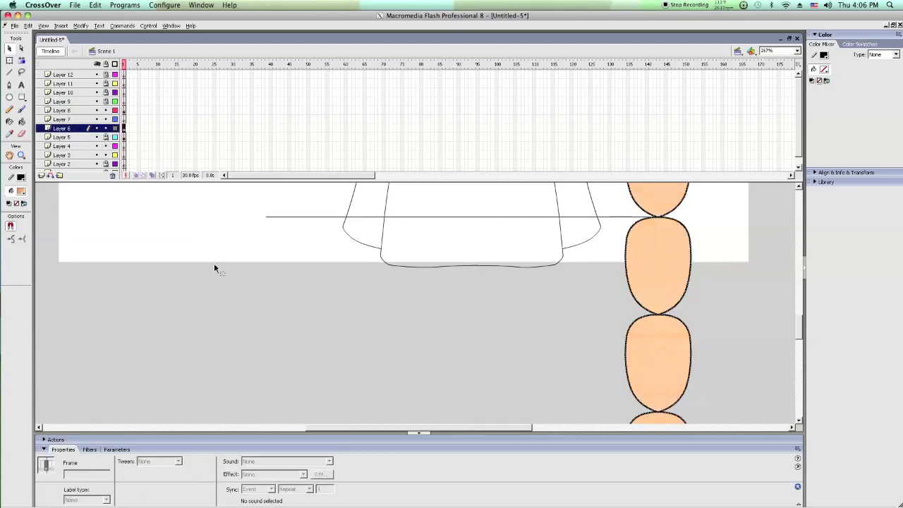
{"action": "right_click", "coordinate": [231, 273]}
{"action": "left_click", "coordinate": [274, 302]}
{"action": "left_click", "coordinate": [147, 194]}
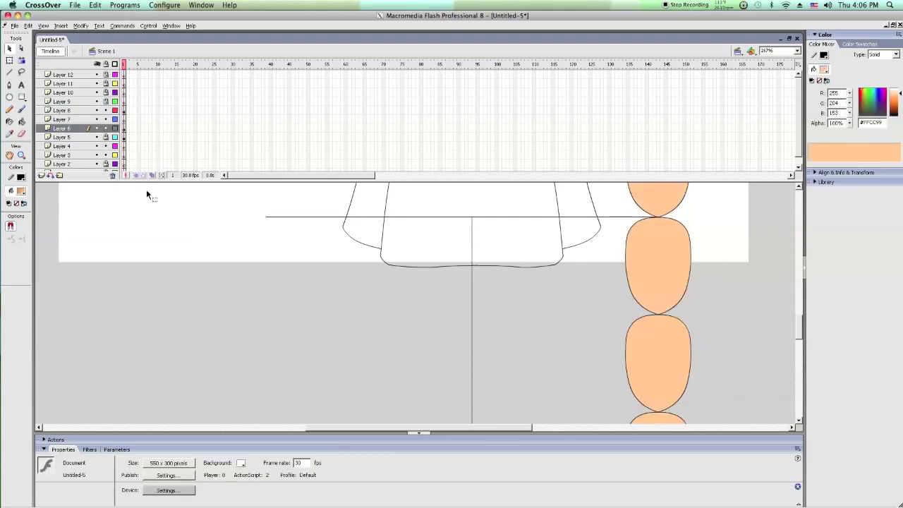
{"action": "left_click", "coordinate": [110, 132]}
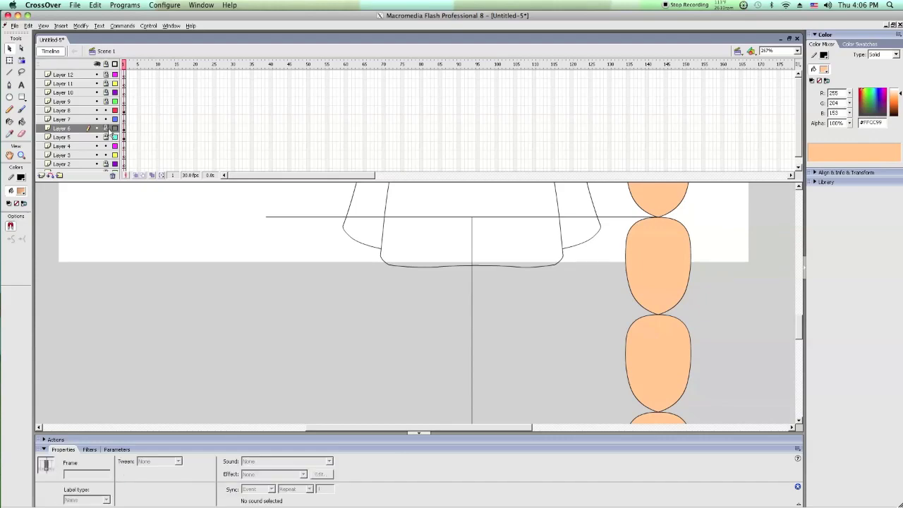
Step: Unlock all layers and lock only Layer 6, which holds the heads, leaving Layer 5 active
{"action": "left_click", "coordinate": [237, 251]}
{"action": "scroll", "coordinate": [235, 249], "scroll_direction": "up", "scroll_amount": 5}
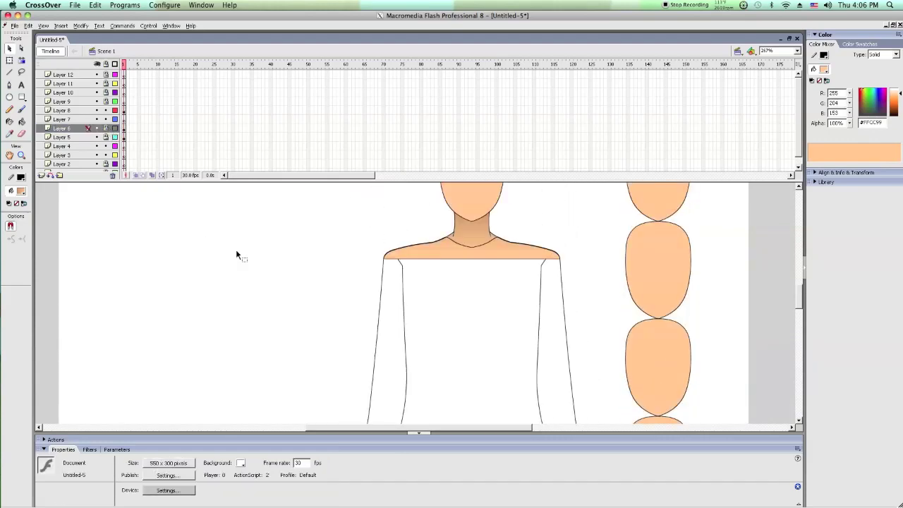
{"action": "left_click", "coordinate": [21, 155]}
{"action": "left_click", "coordinate": [21, 226]}
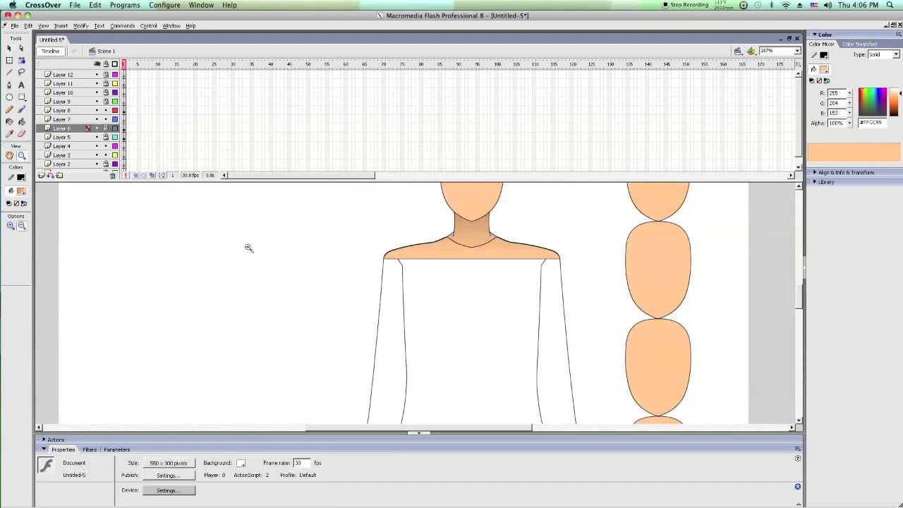
{"action": "left_click", "coordinate": [279, 259]}
{"action": "left_click", "coordinate": [393, 292]}
{"action": "left_click_drag", "start_coordinate": [302, 245], "coordinate": [467, 364]}
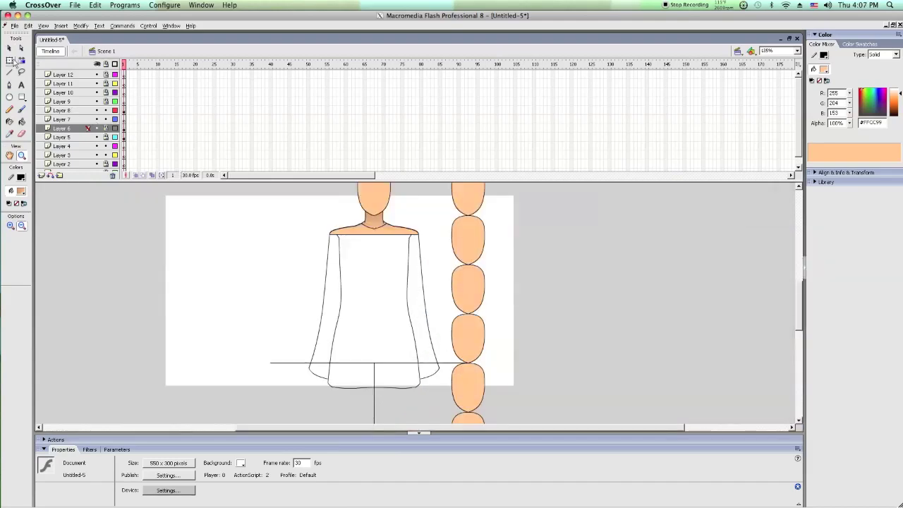
{"action": "left_click", "coordinate": [9, 59]}
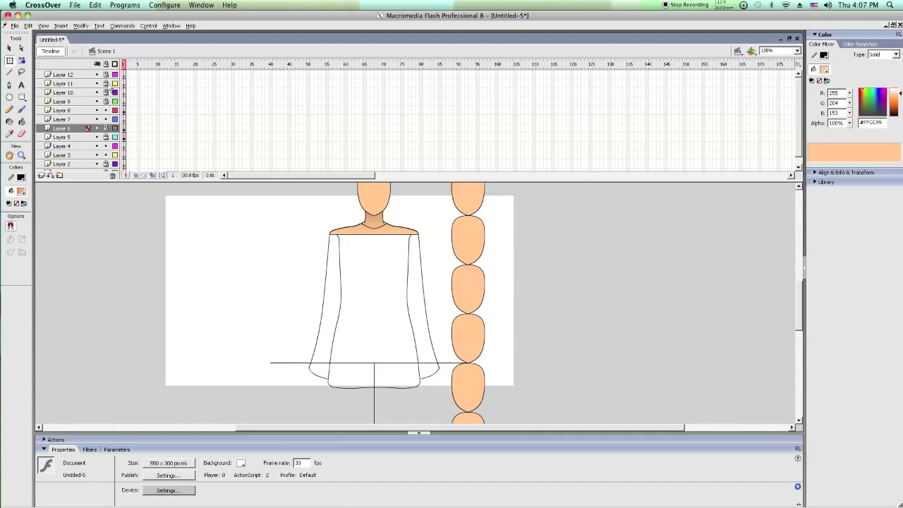
{"action": "left_click", "coordinate": [106, 63]}
{"action": "left_click", "coordinate": [374, 210]}
{"action": "left_click", "coordinate": [256, 212]}
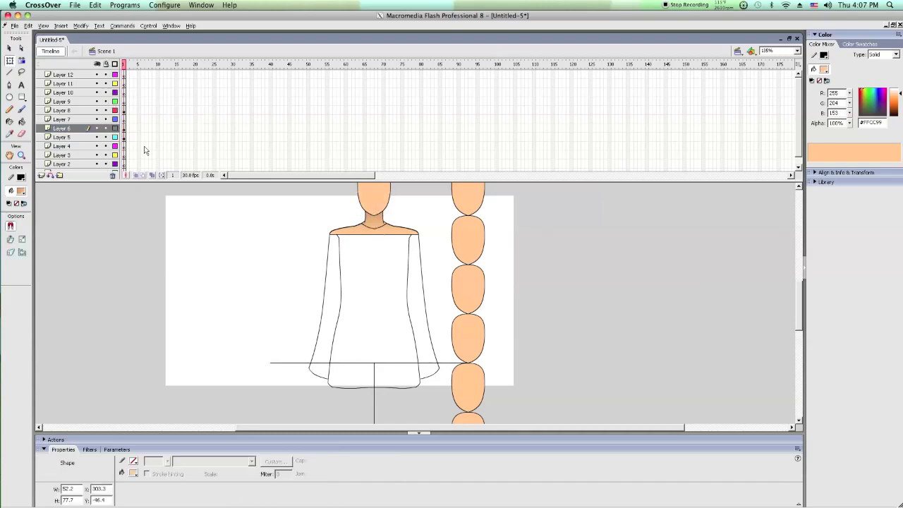
{"action": "left_click", "coordinate": [106, 127]}
{"action": "left_click", "coordinate": [106, 137]}
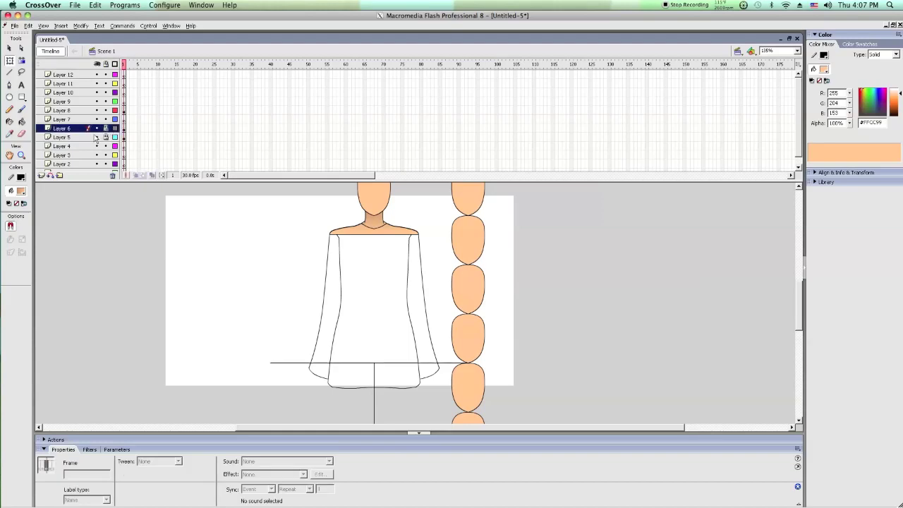
{"action": "left_click", "coordinate": [93, 137]}
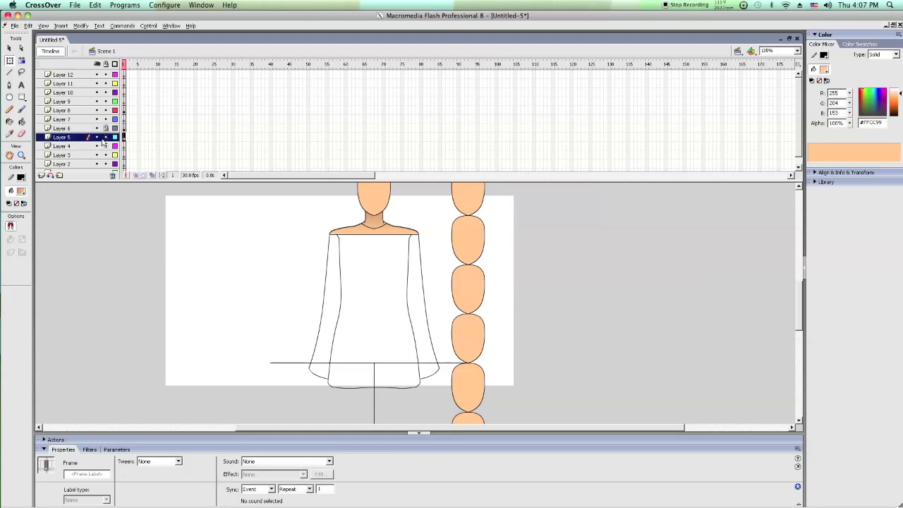
Step: Select all unlocked artwork and narrow the body and dress horizontally with Free Transform to about 255 pixels wide
{"action": "right_click", "coordinate": [175, 219]}
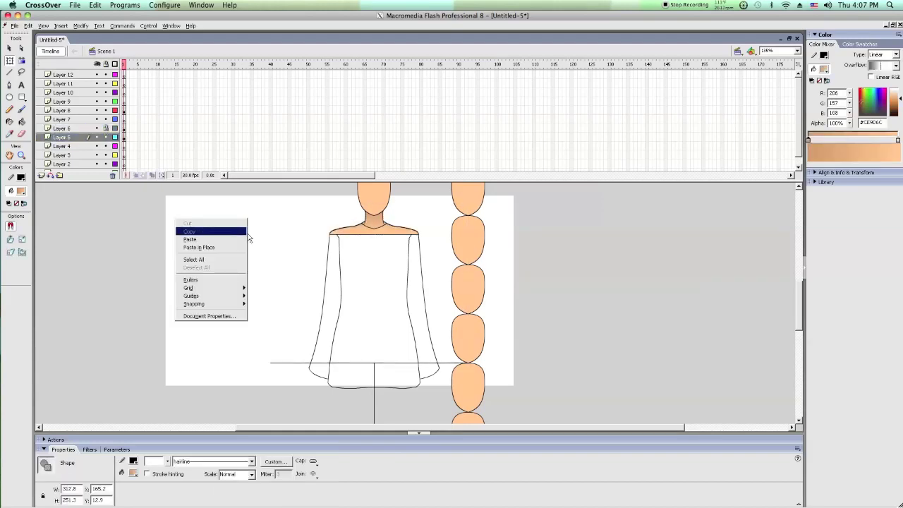
{"action": "left_click", "coordinate": [224, 263]}
{"action": "left_click_drag", "start_coordinate": [467, 296], "coordinate": [446, 297]}
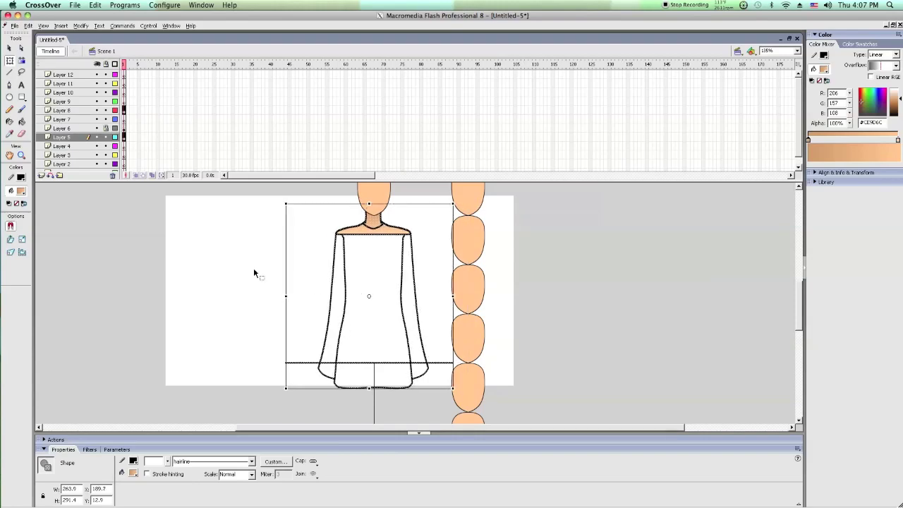
{"action": "left_click", "coordinate": [277, 310]}
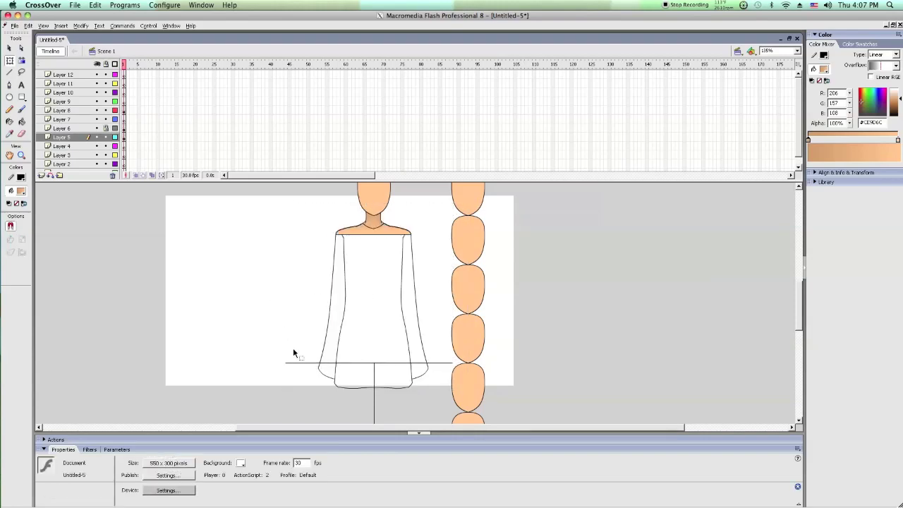
{"action": "key", "text": "ctrl+a"}
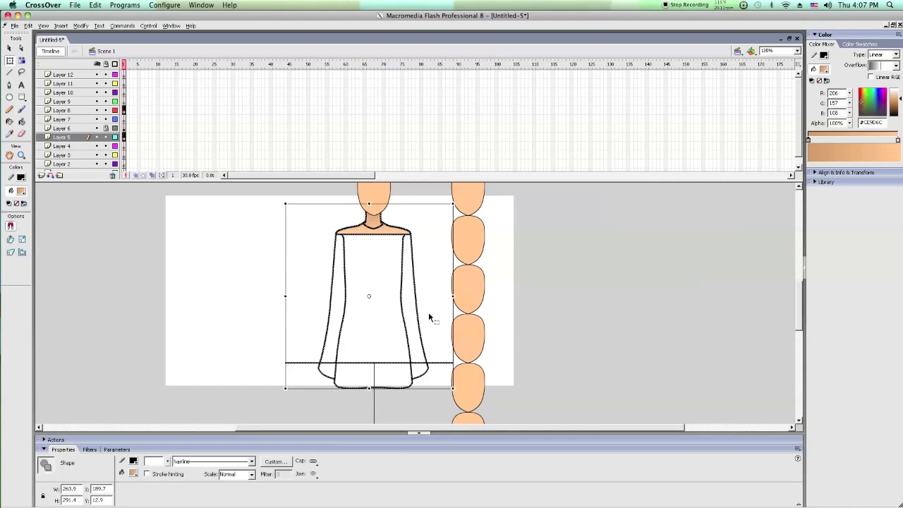
{"action": "mouse_move", "coordinate": [453, 296]}
{"action": "left_mouse_down"}
{"action": "mouse_move", "coordinate": [440, 291]}
{"action": "mouse_move", "coordinate": [446, 296]}
{"action": "left_mouse_up"}
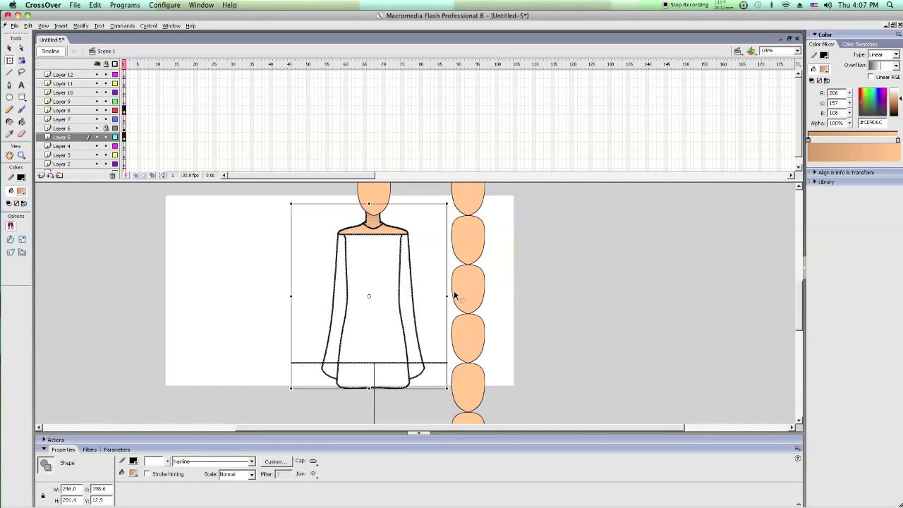
{"action": "mouse_move", "coordinate": [291, 297]}
{"action": "left_mouse_down"}
{"action": "mouse_move", "coordinate": [270, 297]}
{"action": "mouse_move", "coordinate": [285, 296]}
{"action": "left_mouse_up"}
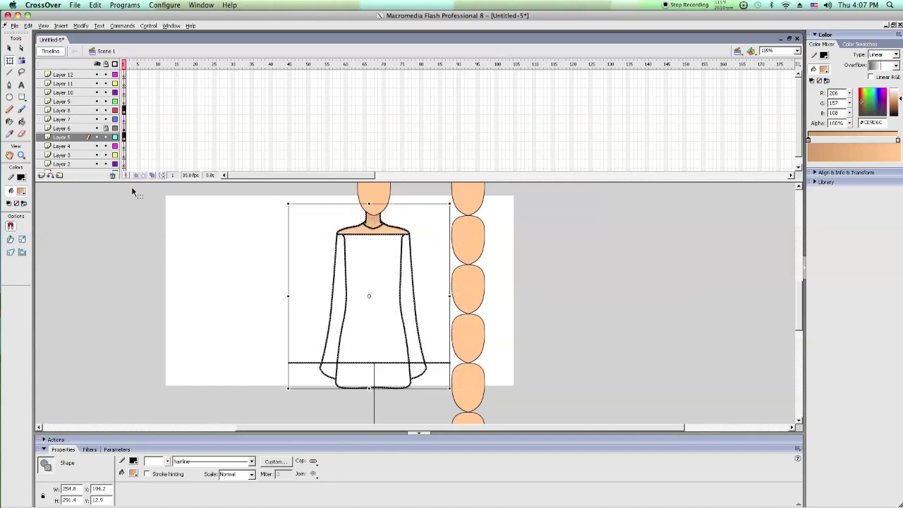
Step: Shift the selected body artwork slightly right so that the neck is centered under the chin
{"action": "left_click", "coordinate": [21, 155]}
{"action": "left_click_drag", "start_coordinate": [326, 203], "coordinate": [395, 238]}
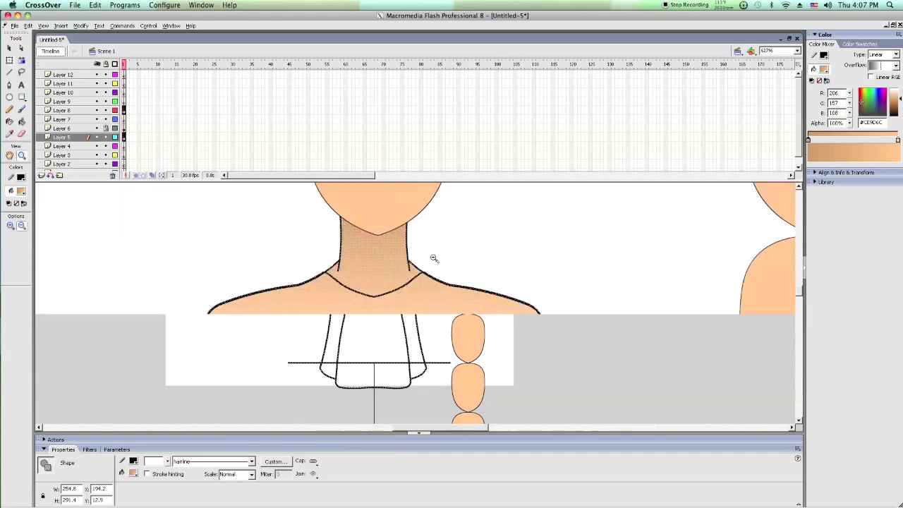
{"action": "left_click", "coordinate": [9, 48]}
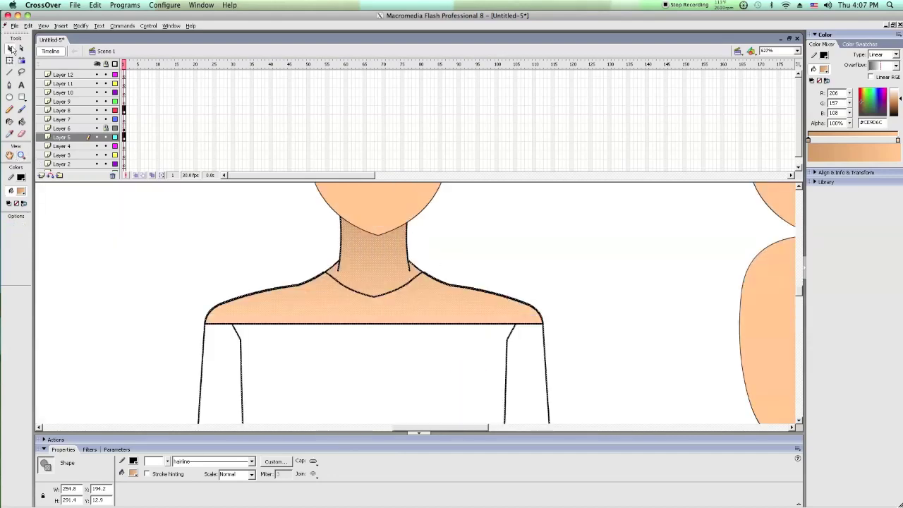
{"action": "left_click_drag", "start_coordinate": [376, 302], "coordinate": [429, 304]}
{"action": "left_click", "coordinate": [369, 332]}
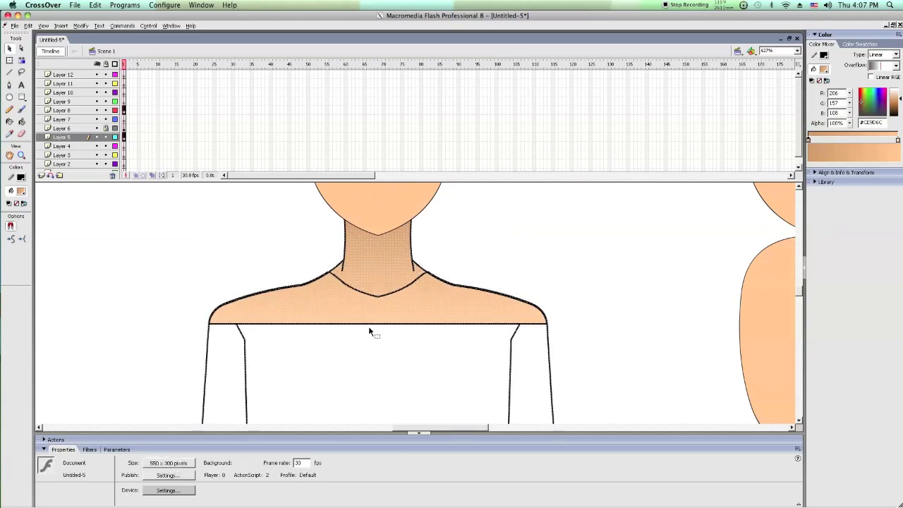
Step: Lock Layer 5 and make the unlocked Layer 4 active
{"action": "left_click", "coordinate": [21, 155]}
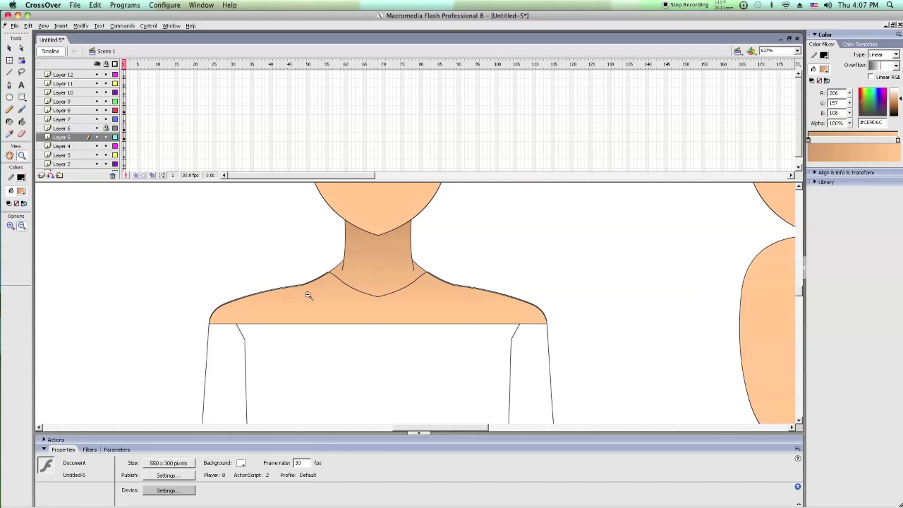
{"action": "left_click", "coordinate": [456, 346], "text": "alt"}
{"action": "left_click", "coordinate": [456, 346], "text": "alt"}
{"action": "left_click", "coordinate": [456, 347], "text": "alt"}
{"action": "left_click_drag", "start_coordinate": [375, 320], "coordinate": [586, 428]}
{"action": "scroll", "coordinate": [422, 276], "scroll_direction": "up", "scroll_amount": 2}
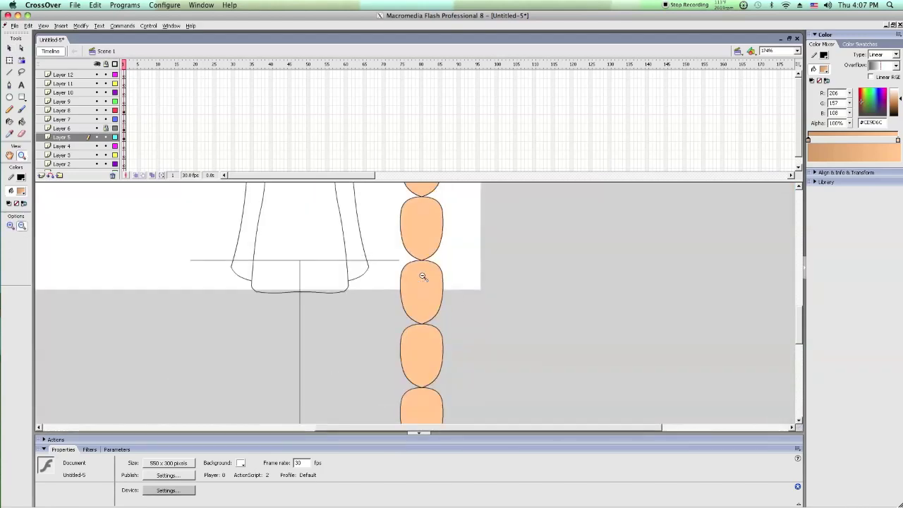
{"action": "left_click", "coordinate": [422, 276]}
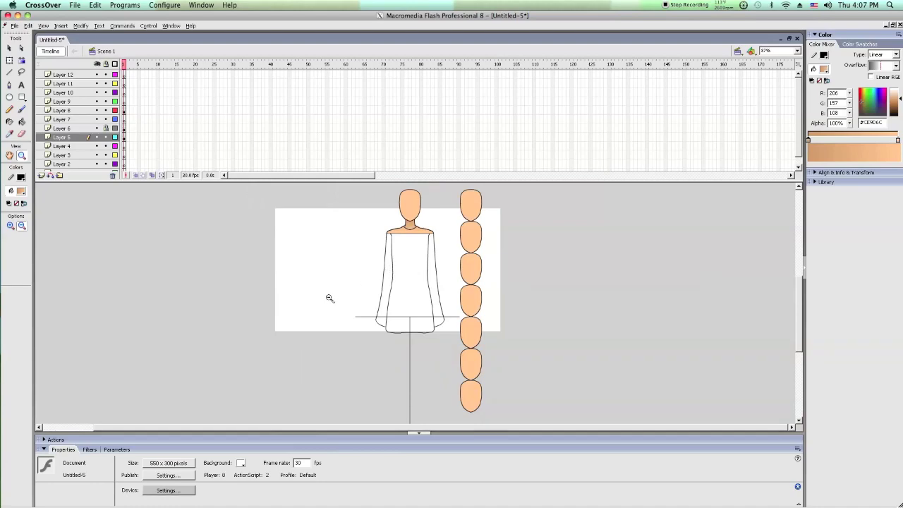
{"action": "left_click", "coordinate": [10, 48]}
{"action": "left_click", "coordinate": [108, 140]}
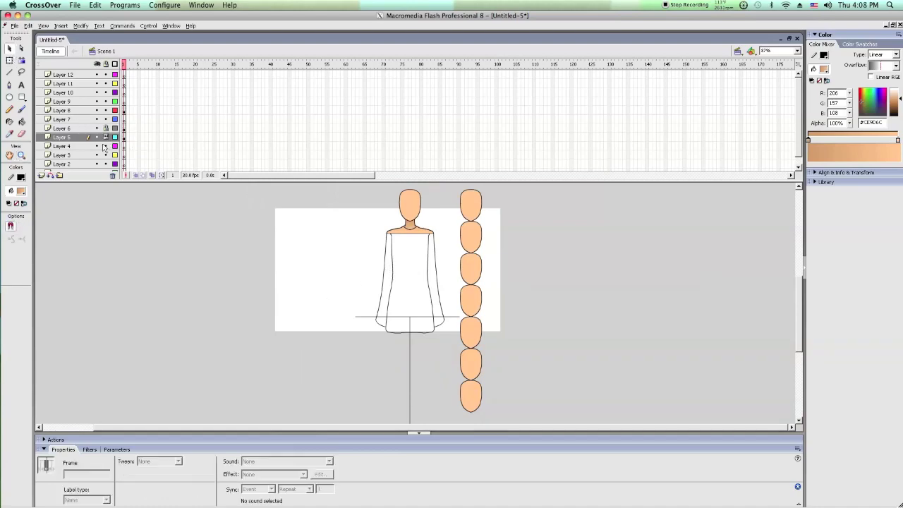
{"action": "left_click", "coordinate": [83, 146]}
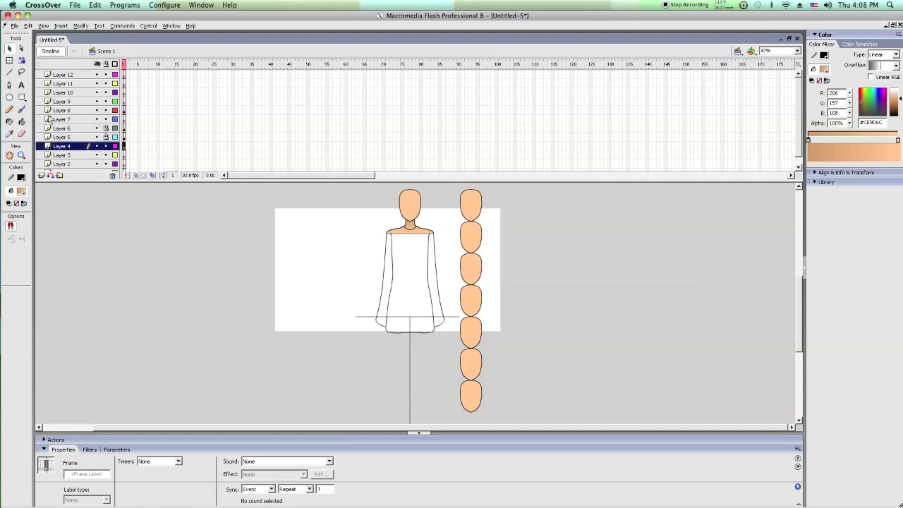
Step: Draw one leg's outer edge and a horizontal line across the hips from its upper end, then bend the leg edge slightly
{"action": "left_click", "coordinate": [9, 71]}
{"action": "scroll", "coordinate": [365, 353], "scroll_direction": "down", "scroll_amount": 2}
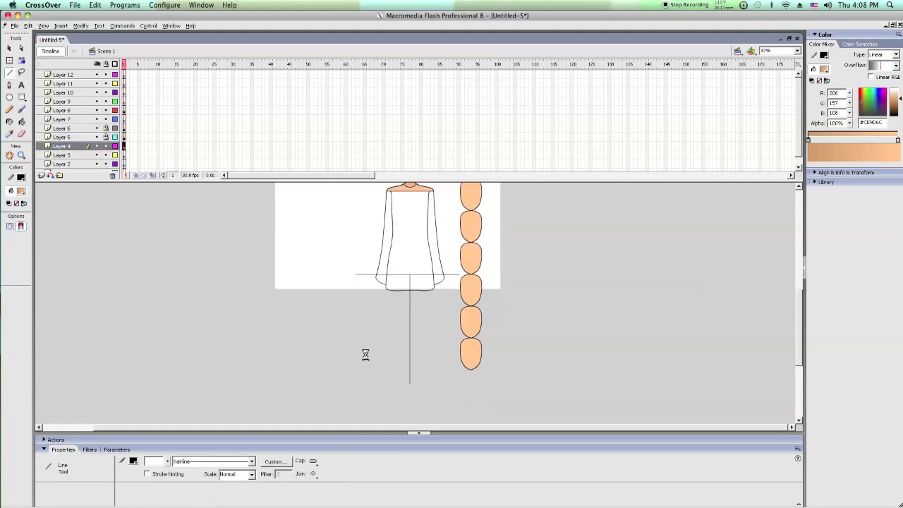
{"action": "left_click_drag", "start_coordinate": [380, 347], "coordinate": [389, 253]}
{"action": "left_click_drag", "start_coordinate": [390, 253], "coordinate": [420, 253]}
{"action": "left_click", "coordinate": [10, 48]}
{"action": "left_click_drag", "start_coordinate": [386, 320], "coordinate": [385, 314]}
Step: Draw a foot baseline from the lowest head's chin across to the leg's outer edge, with its end angled upward
{"action": "left_click", "coordinate": [22, 156]}
{"action": "left_click_drag", "start_coordinate": [340, 283], "coordinate": [491, 393]}
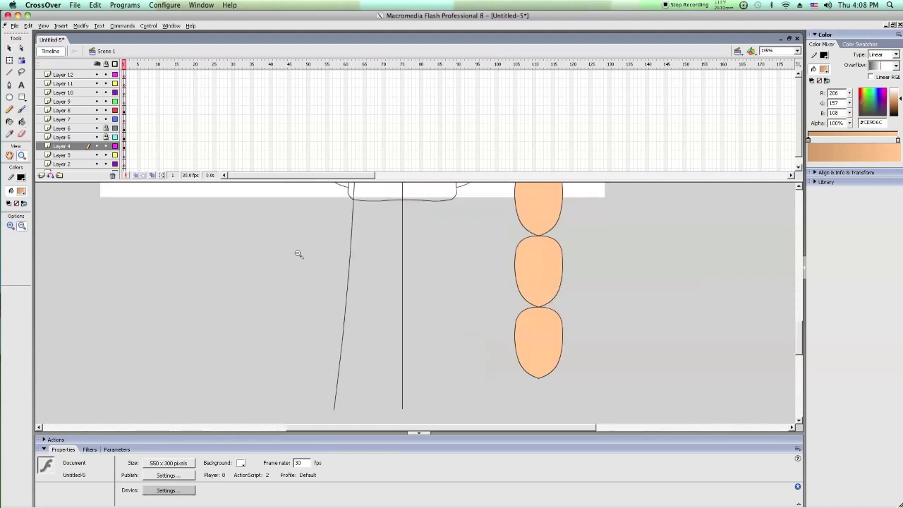
{"action": "left_click", "coordinate": [10, 72]}
{"action": "scroll", "coordinate": [283, 297], "scroll_direction": "down", "scroll_amount": 2}
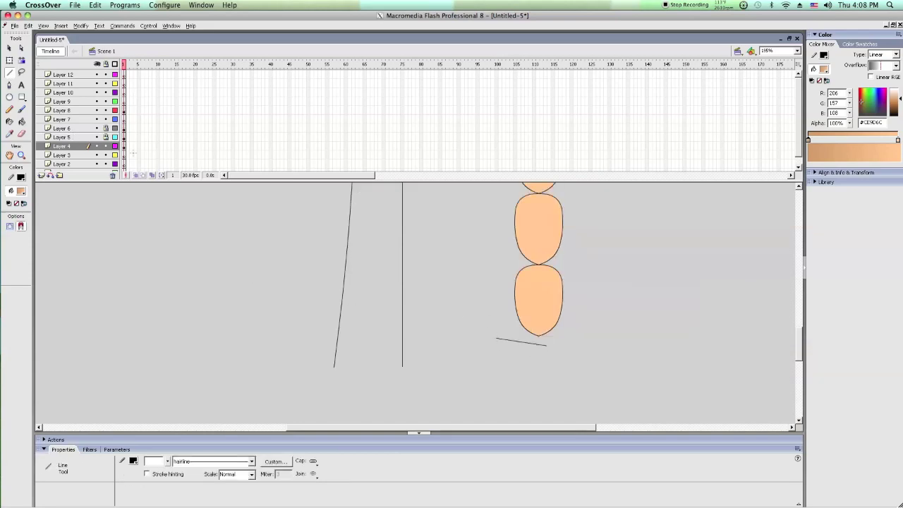
{"action": "left_click", "coordinate": [9, 48]}
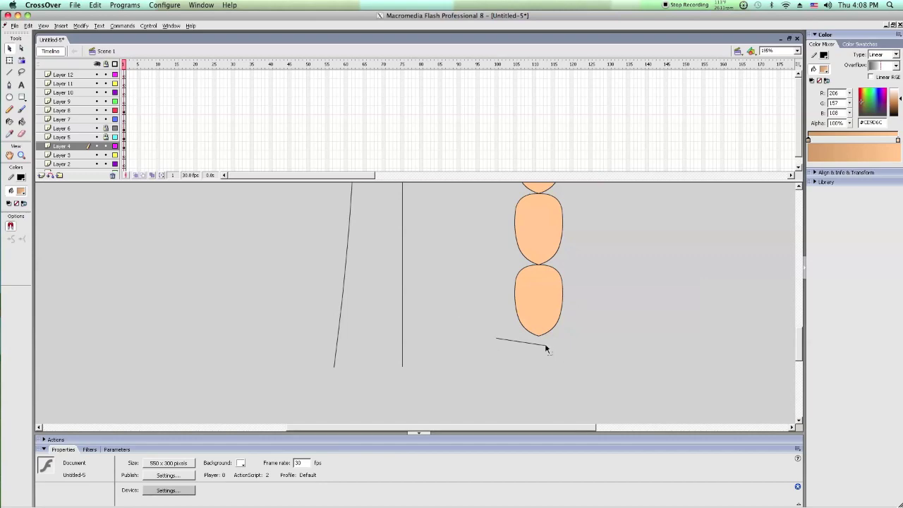
{"action": "left_click_drag", "start_coordinate": [546, 343], "coordinate": [539, 336]}
{"action": "left_click_drag", "start_coordinate": [496, 338], "coordinate": [257, 317]}
Step: Narrow the baseline's diagonal end segment to about 31 pixels wide with Free Transform and nudge it left across the leg edge
{"action": "left_click", "coordinate": [245, 318]}
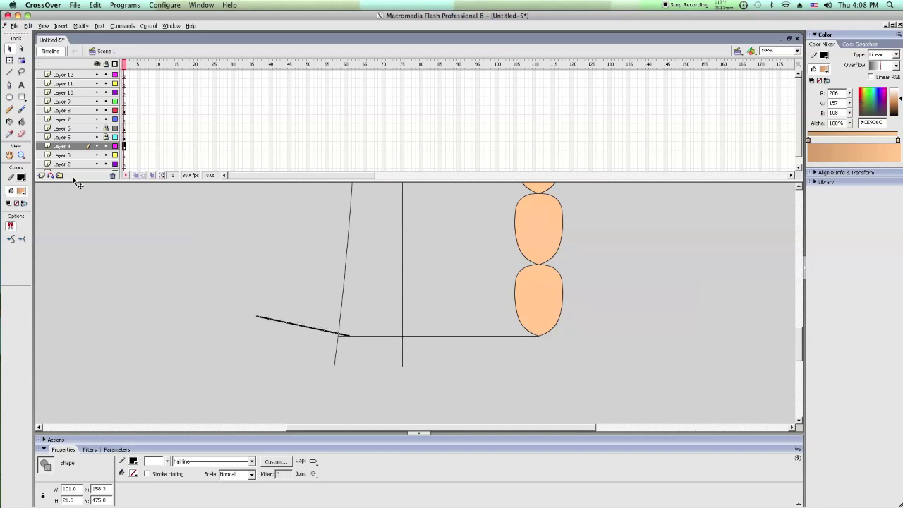
{"action": "left_click", "coordinate": [9, 60]}
{"action": "left_click_drag", "start_coordinate": [253, 329], "coordinate": [324, 329]}
{"action": "key", "text": "Left"}
{"action": "key", "text": "Left"}
{"action": "key", "text": "Left"}
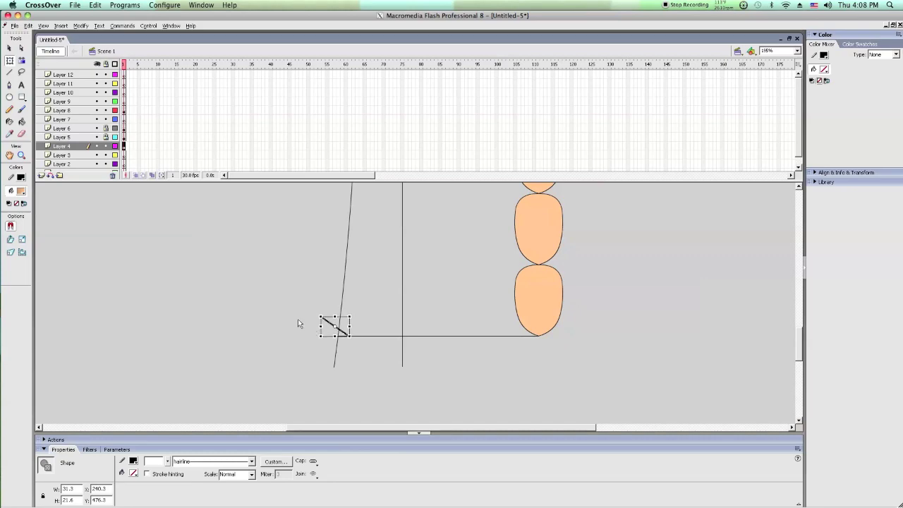
{"action": "key", "text": "Left"}
{"action": "key", "text": "Left"}
Step: Delete the leg edge's excess below the baseline and the diagonal segment's overhang outside the leg
{"action": "left_click", "coordinate": [320, 329]}
{"action": "left_click", "coordinate": [338, 345]}
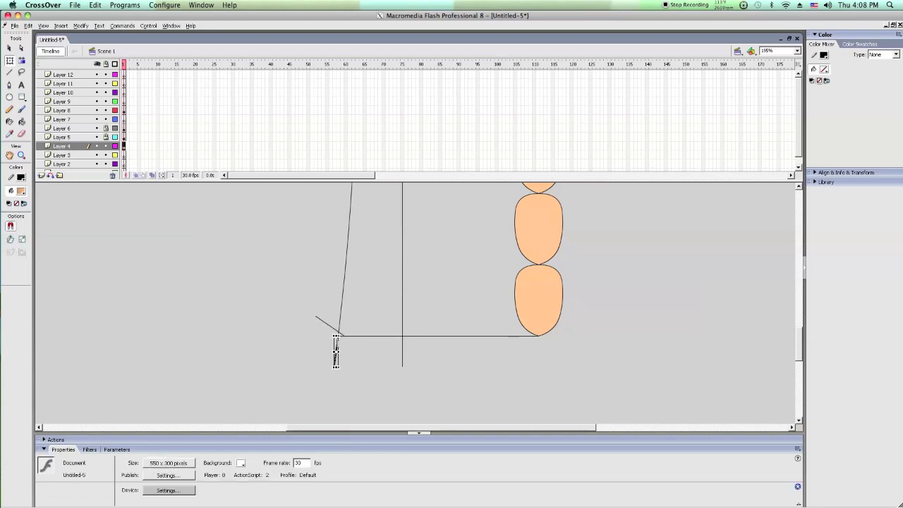
{"action": "key", "text": "Delete"}
{"action": "key", "text": "ctrl+z"}
{"action": "key", "text": "ctrl+z"}
{"action": "key", "text": "ctrl+z"}
{"action": "key", "text": "Delete"}
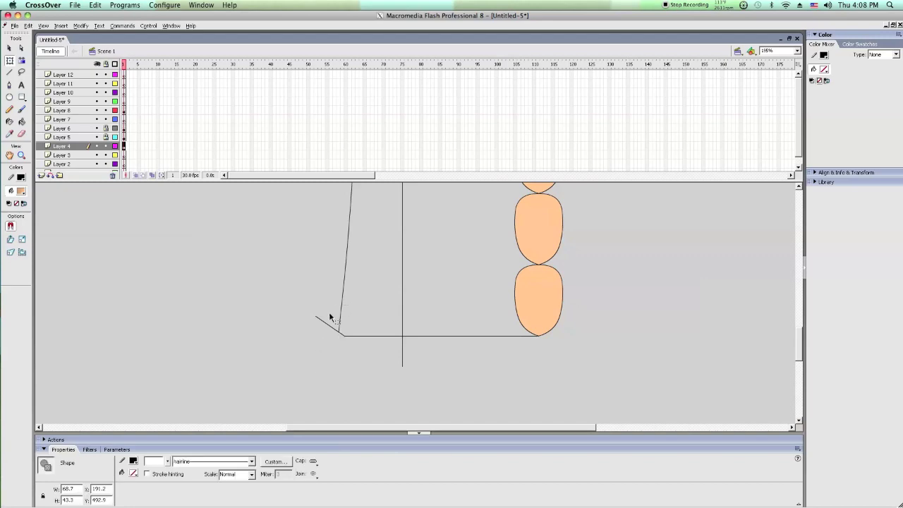
{"action": "left_click", "coordinate": [325, 324]}
{"action": "key", "text": "Delete"}
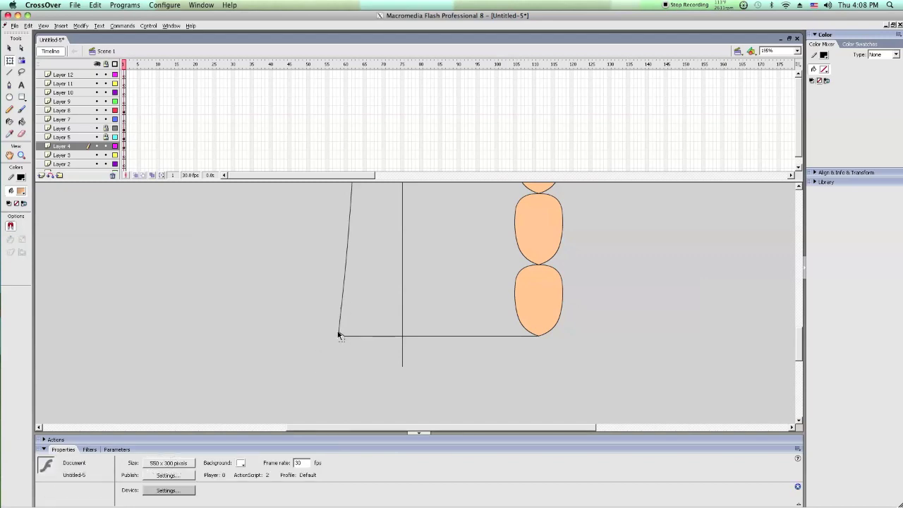
Step: Join the baseline to the outer leg edge with a short angled corner and unlock all layers
{"action": "left_click", "coordinate": [342, 335]}
{"action": "left_click_drag", "start_coordinate": [344, 335], "coordinate": [348, 337]}
{"action": "left_click", "coordinate": [107, 64]}
{"action": "left_click", "coordinate": [107, 64]}
Step: Cut a gap in the vertical center line and paste a copy of its lower segment in place on Layer 4
{"action": "left_click_drag", "start_coordinate": [391, 283], "coordinate": [420, 304]}
{"action": "key", "text": "Delete"}
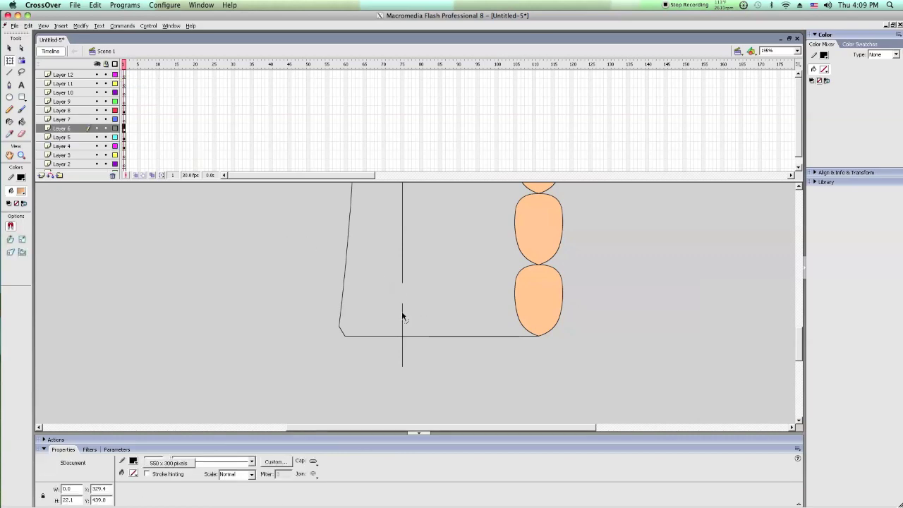
{"action": "right_click", "coordinate": [402, 313]}
{"action": "left_click", "coordinate": [413, 324]}
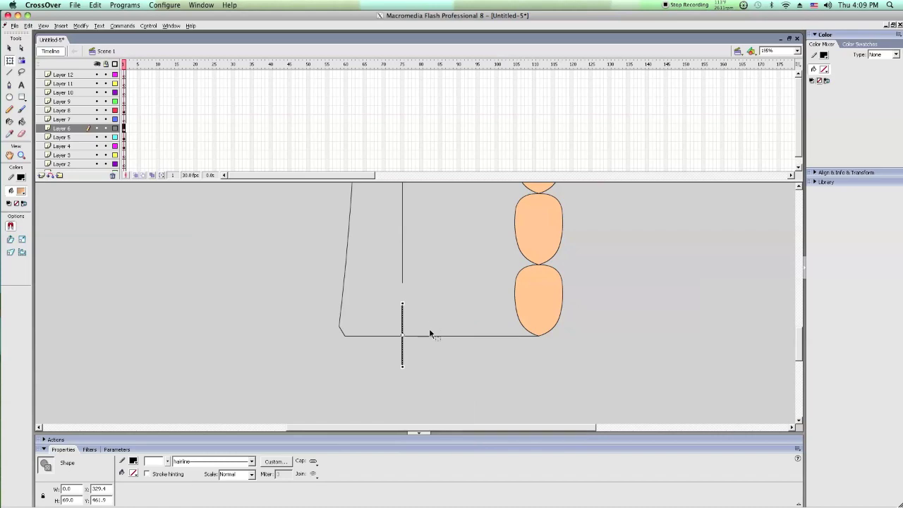
{"action": "left_click", "coordinate": [426, 335]}
{"action": "left_click", "coordinate": [425, 336]}
{"action": "right_click", "coordinate": [262, 283]}
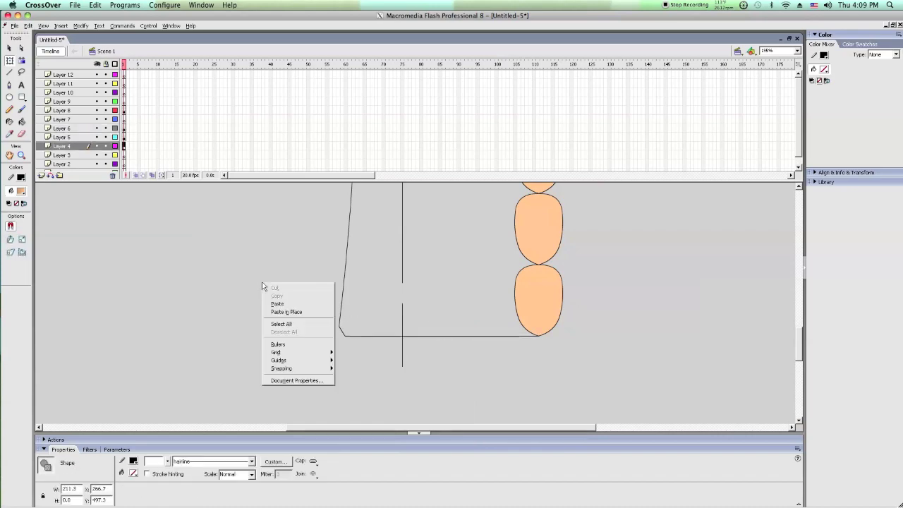
{"action": "left_click", "coordinate": [299, 311]}
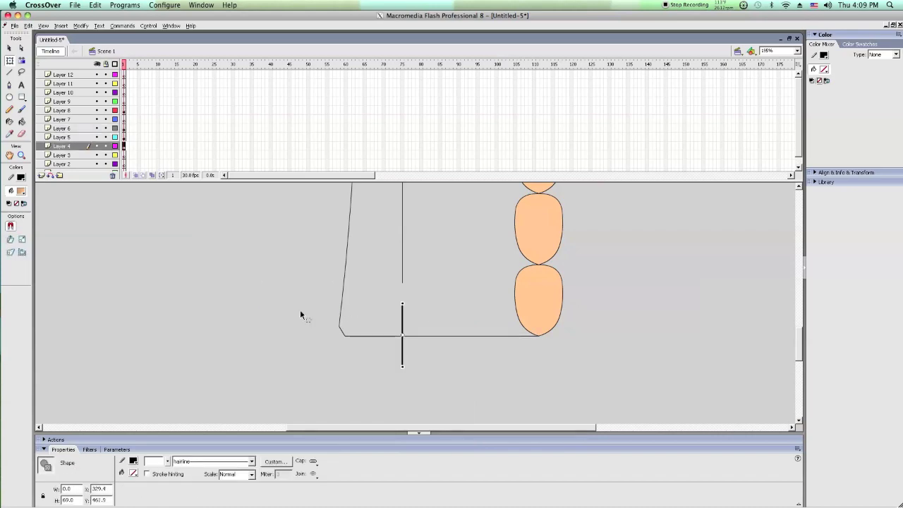
Step: Nudge the pasted vertical segment about 1 pixel left of the center guide to form the inner leg edge
{"action": "left_click", "coordinate": [21, 156]}
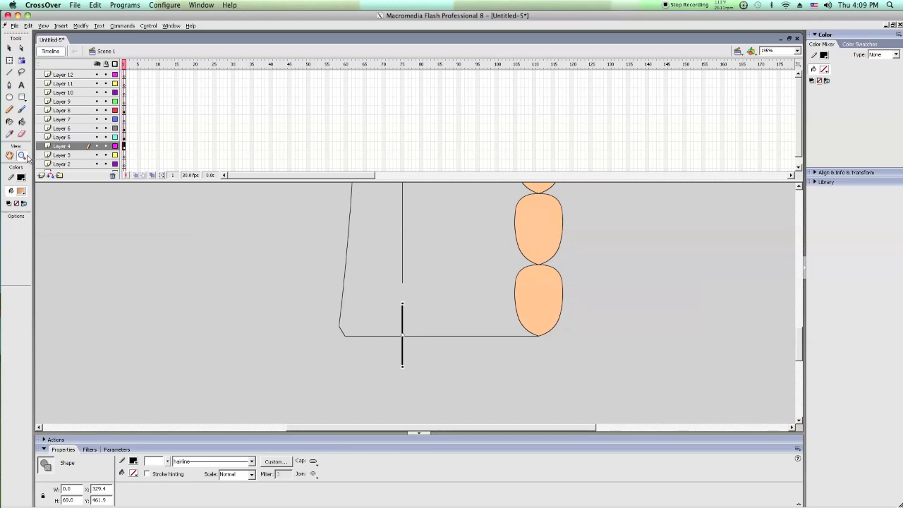
{"action": "left_click_drag", "start_coordinate": [349, 293], "coordinate": [415, 362]}
{"action": "key", "text": "Left"}
{"action": "key", "text": "Left"}
{"action": "key", "text": "Left"}
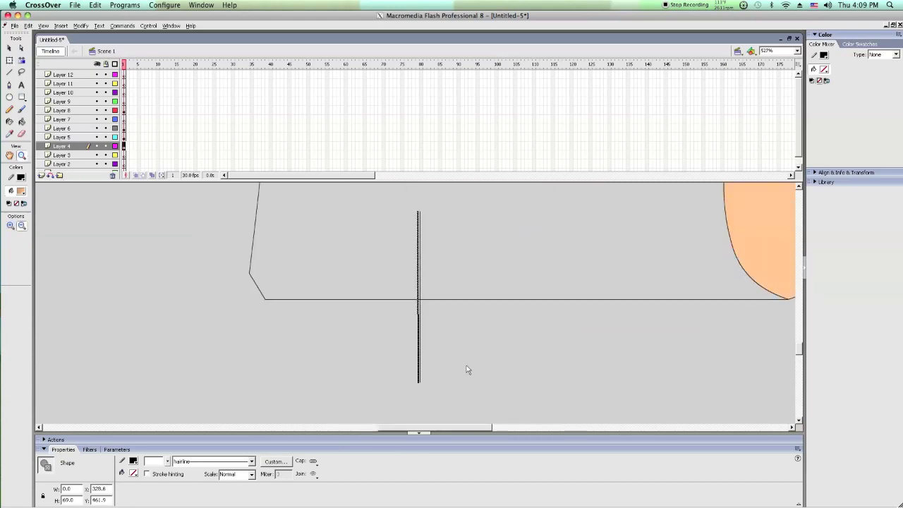
{"action": "right_click", "coordinate": [466, 368]}
{"action": "left_click", "coordinate": [306, 299]}
Step: Reshape the leg's lower outer corner into a rounded one and bow its bottom edge slightly downward
{"action": "left_click", "coordinate": [9, 48]}
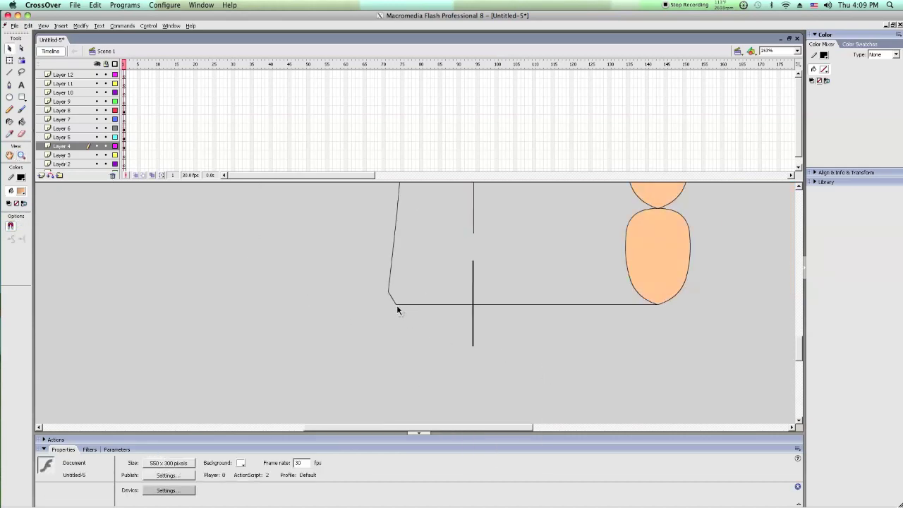
{"action": "mouse_move", "coordinate": [397, 309]}
{"action": "left_mouse_down"}
{"action": "mouse_move", "coordinate": [389, 296]}
{"action": "mouse_move", "coordinate": [395, 302]}
{"action": "left_mouse_up"}
{"action": "left_click_drag", "start_coordinate": [441, 306], "coordinate": [443, 308]}
Step: Try deleting the lower center guide segment and the baseline beside the inner leg edge, then undo those changes
{"action": "left_click", "coordinate": [473, 321]}
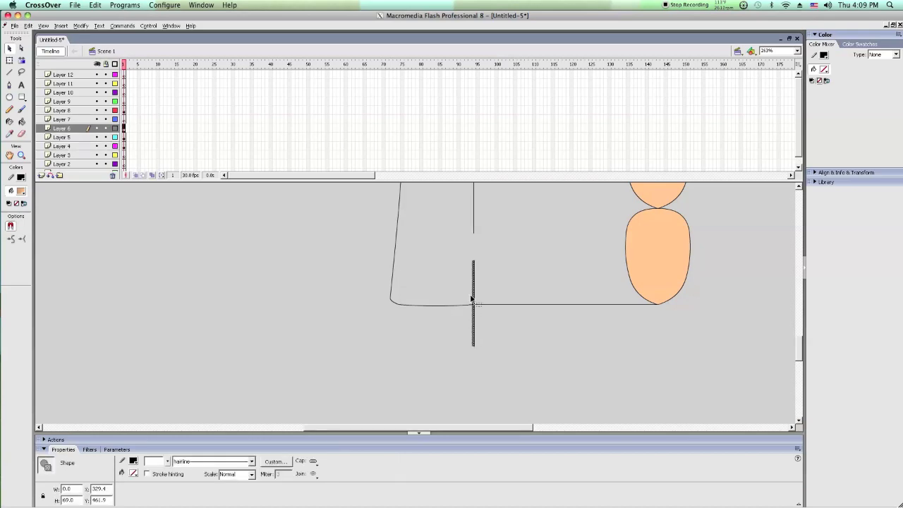
{"action": "left_click", "coordinate": [475, 299]}
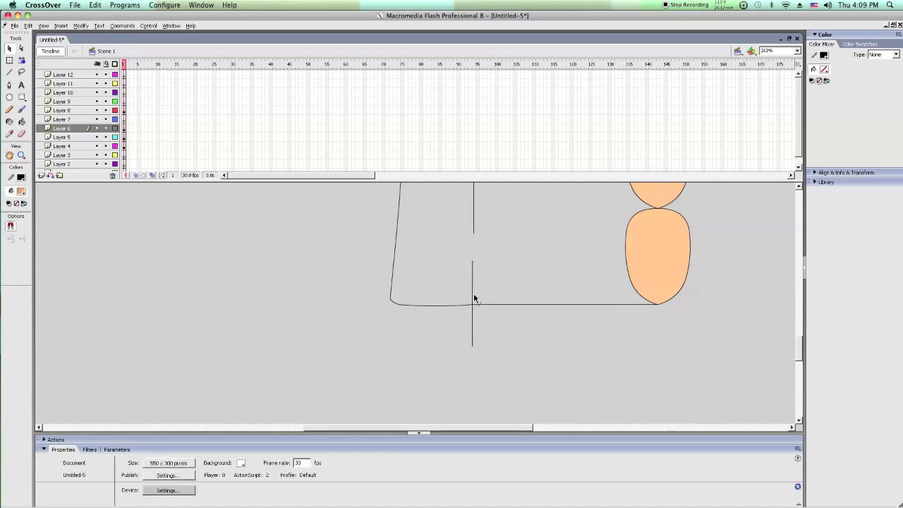
{"action": "left_click_drag", "start_coordinate": [498, 282], "coordinate": [504, 324]}
{"action": "key", "text": "Delete"}
{"action": "left_click", "coordinate": [487, 305]}
{"action": "key", "text": "Delete"}
{"action": "scroll", "coordinate": [474, 311], "scroll_direction": "up", "scroll_amount": 3}
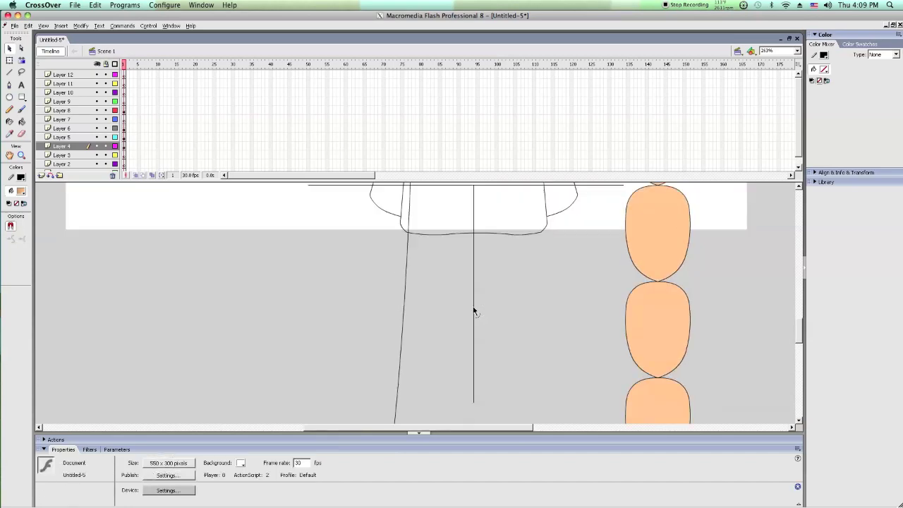
{"action": "scroll", "coordinate": [473, 311], "scroll_direction": "down", "scroll_amount": 2}
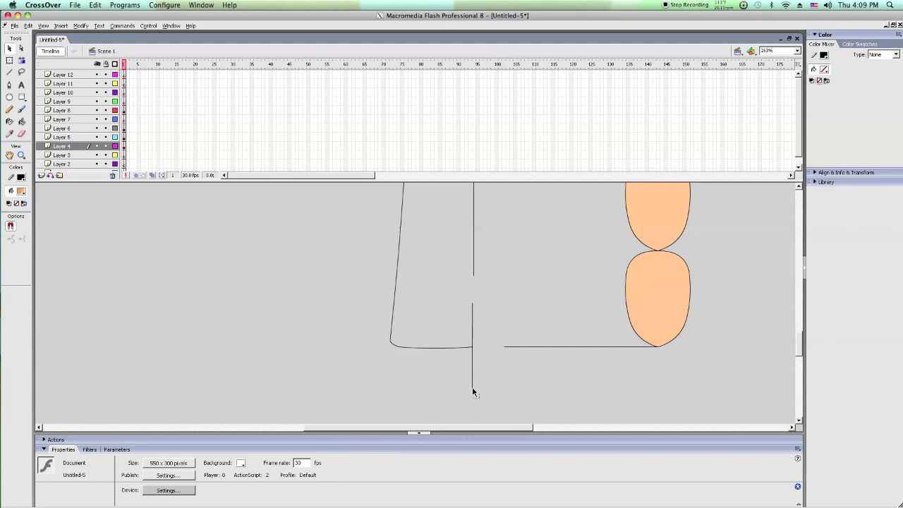
{"action": "left_click_drag", "start_coordinate": [472, 387], "coordinate": [506, 345]}
{"action": "key", "text": "ctrl+z"}
Step: Pull the lower center guide segment away from the inner leg edge, then delete it and the baseline beyond the leg
{"action": "mouse_move", "coordinate": [473, 306]}
{"action": "left_mouse_down"}
{"action": "mouse_move", "coordinate": [474, 279]}
{"action": "mouse_move", "coordinate": [482, 297]}
{"action": "left_mouse_up"}
{"action": "left_click", "coordinate": [482, 297]}
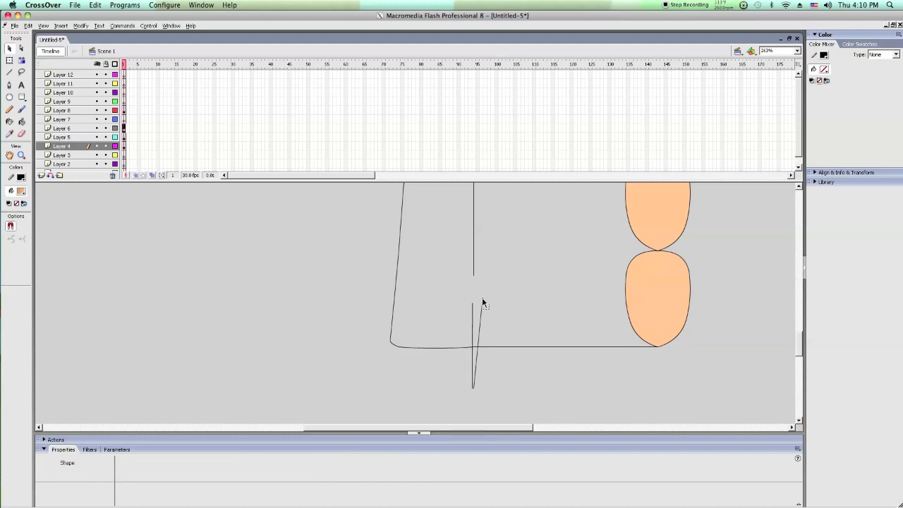
{"action": "key", "text": "Delete"}
{"action": "left_click_drag", "start_coordinate": [500, 337], "coordinate": [492, 356]}
{"action": "key", "text": "Delete"}
Step: Extend the inner leg edge vertically up to just above the dress hem, parallel to the center guide
{"action": "scroll", "coordinate": [481, 357], "scroll_direction": "up", "scroll_amount": 3}
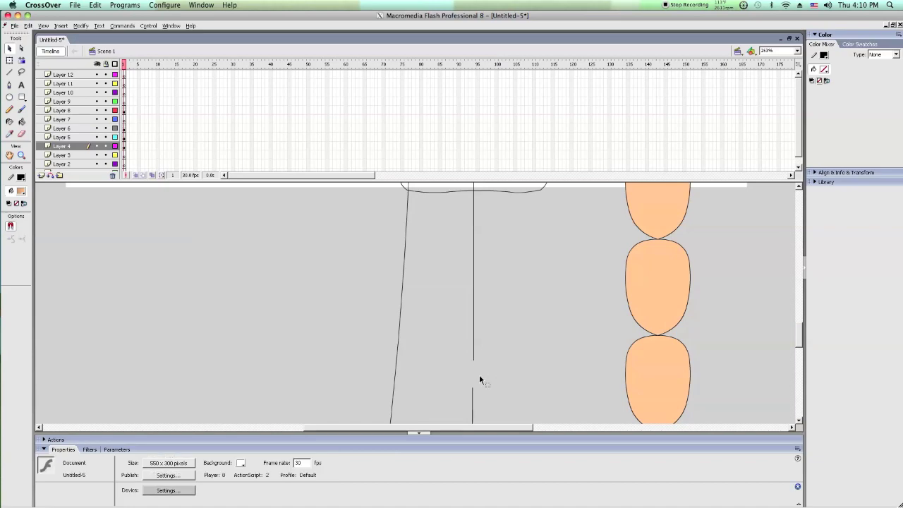
{"action": "left_click_drag", "start_coordinate": [460, 285], "coordinate": [462, 233]}
{"action": "left_click", "coordinate": [472, 230]}
{"action": "scroll", "coordinate": [473, 233], "scroll_direction": "up", "scroll_amount": 2}
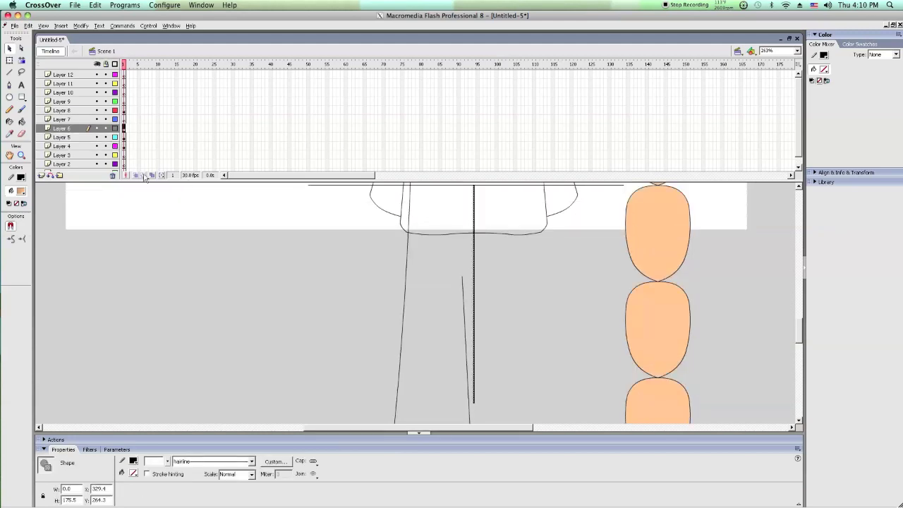
{"action": "left_click", "coordinate": [21, 155]}
{"action": "left_click_drag", "start_coordinate": [455, 228], "coordinate": [499, 287]}
{"action": "left_click", "coordinate": [10, 48]}
{"action": "left_click_drag", "start_coordinate": [359, 388], "coordinate": [401, 188]}
{"action": "scroll", "coordinate": [365, 243], "scroll_direction": "up", "scroll_amount": 3}
Step: Try to adjust the upper end of the inner leg edge with Free Transform, then undo the change
{"action": "left_click", "coordinate": [399, 276]}
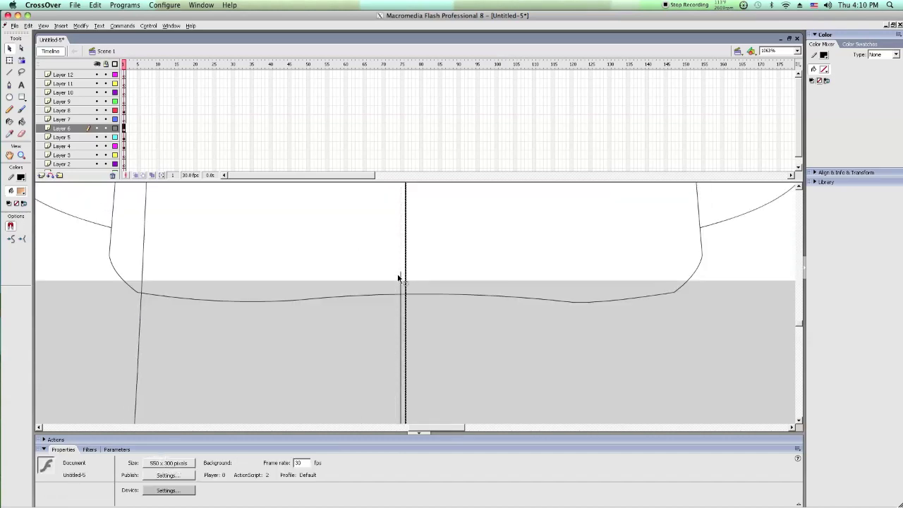
{"action": "left_click", "coordinate": [401, 277]}
{"action": "left_click", "coordinate": [10, 61]}
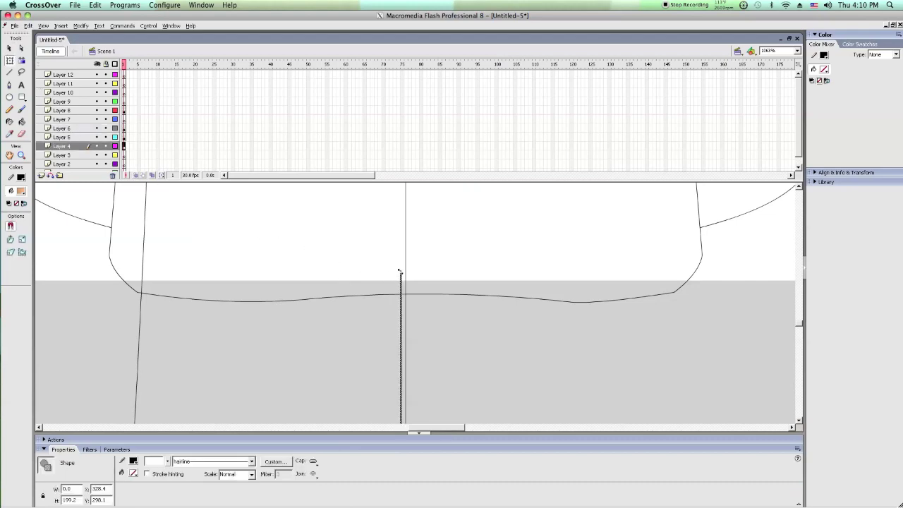
{"action": "left_click_drag", "start_coordinate": [406, 266], "coordinate": [405, 262]}
{"action": "left_click_drag", "start_coordinate": [484, 211], "coordinate": [452, 216]}
{"action": "key", "text": "ctrl+z"}
{"action": "left_click", "coordinate": [357, 258]}
Step: Delete the long horizontal guide line on Layer 5 that crosses the dress just above its hem
{"action": "left_click", "coordinate": [10, 156]}
{"action": "left_click", "coordinate": [22, 156]}
{"action": "scroll", "coordinate": [258, 246], "scroll_direction": "up", "scroll_amount": 3}
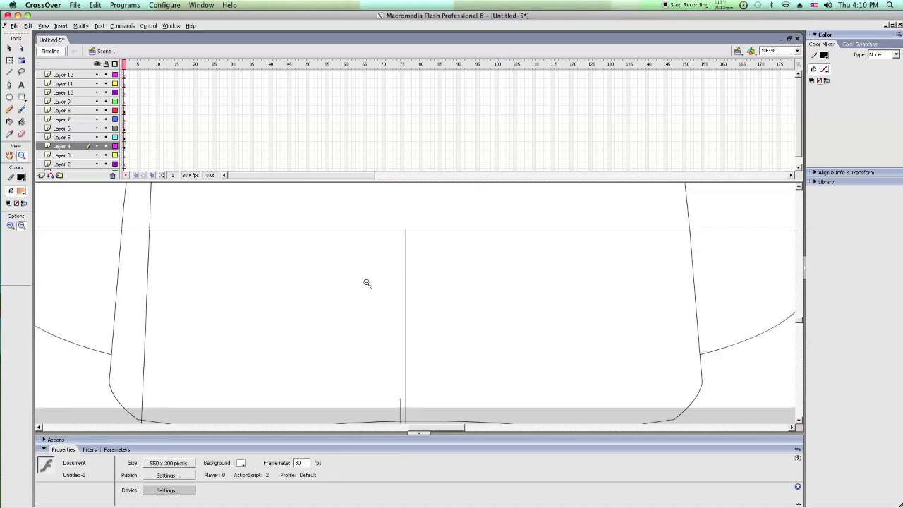
{"action": "left_click", "coordinate": [393, 291]}
{"action": "scroll", "coordinate": [393, 292], "scroll_direction": "up", "scroll_amount": 1}
{"action": "left_click", "coordinate": [393, 292]}
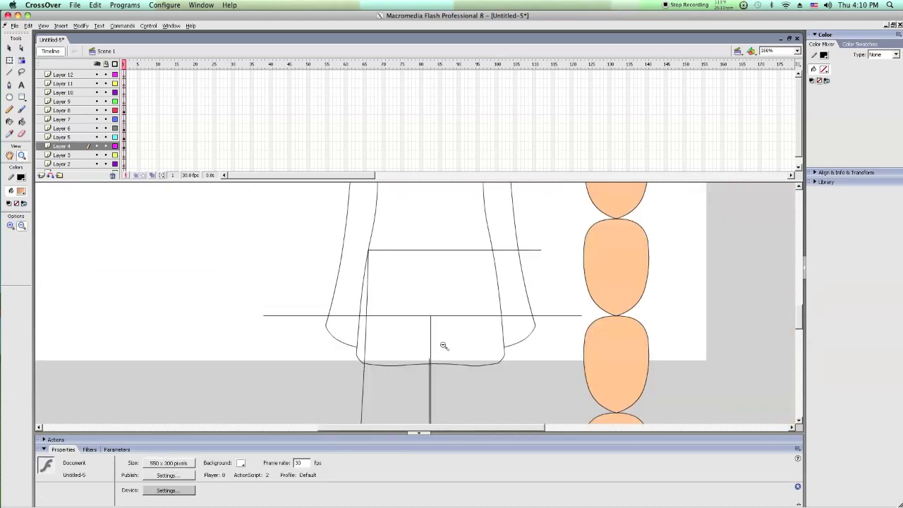
{"action": "left_click", "coordinate": [446, 347]}
{"action": "left_click", "coordinate": [9, 48]}
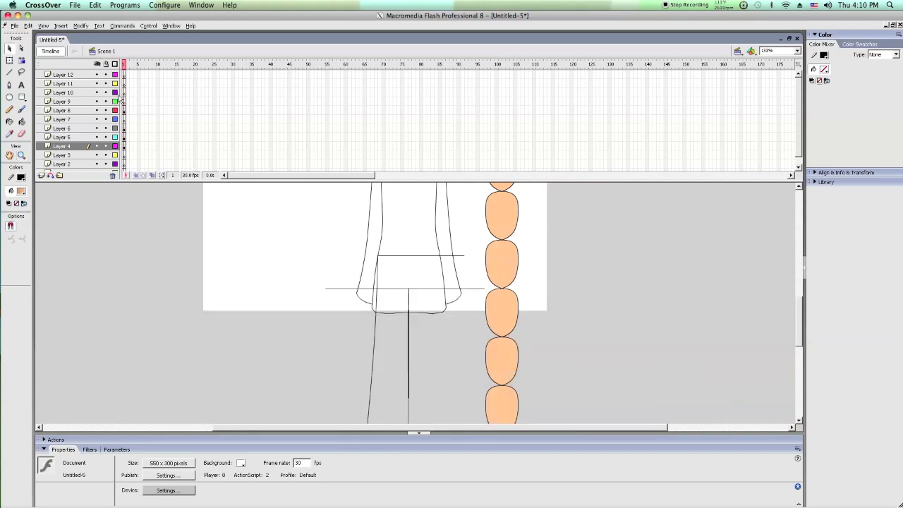
{"action": "left_click", "coordinate": [478, 288]}
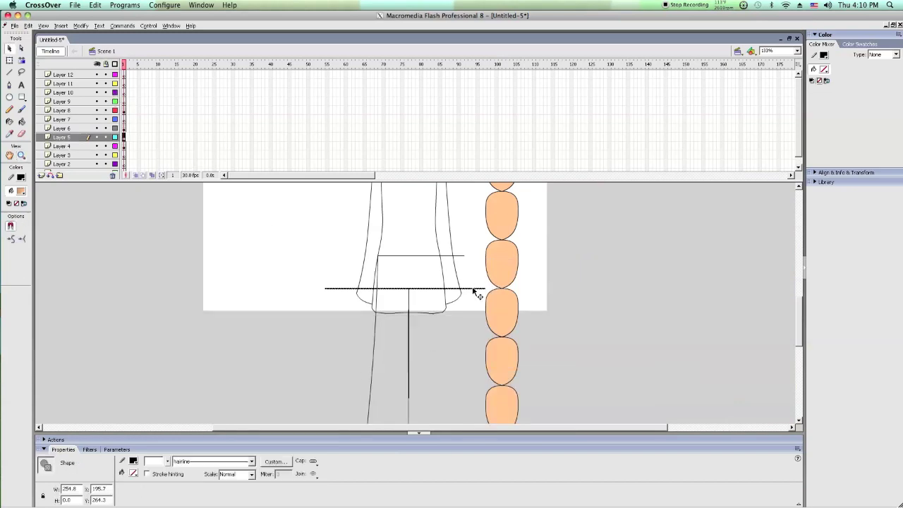
{"action": "key", "text": "Delete"}
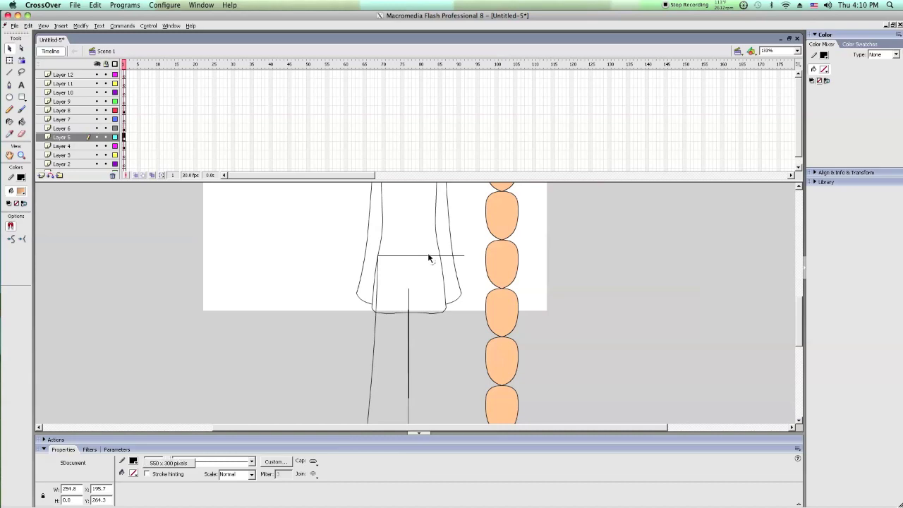
Step: Delete the remaining horizontal line crossing the dress above its hem and check the leg outline by selecting its segments
{"action": "left_click", "coordinate": [427, 256]}
{"action": "key", "text": "Delete"}
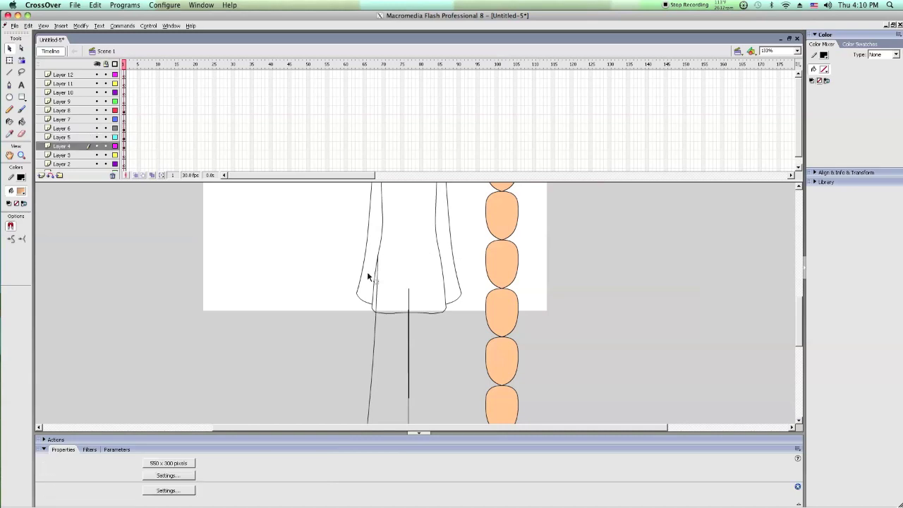
{"action": "scroll", "coordinate": [381, 281], "scroll_direction": "down", "scroll_amount": 3}
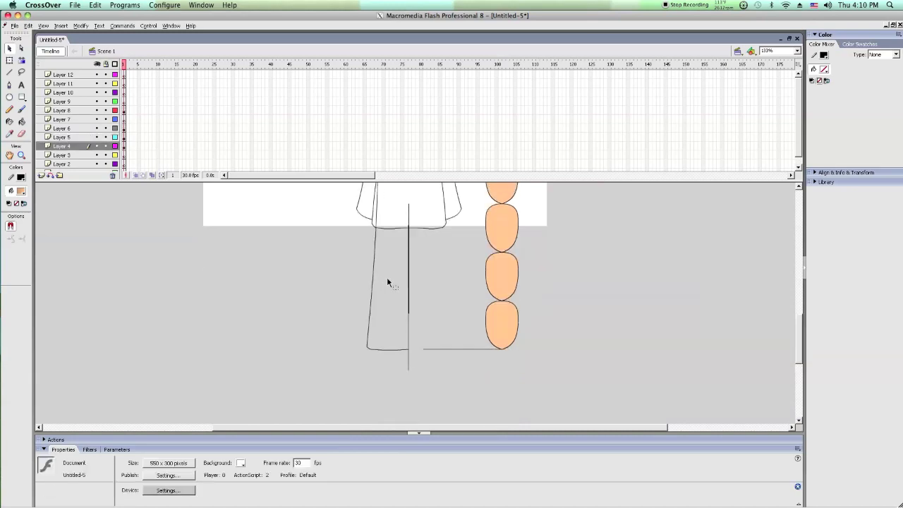
{"action": "left_click", "coordinate": [400, 349]}
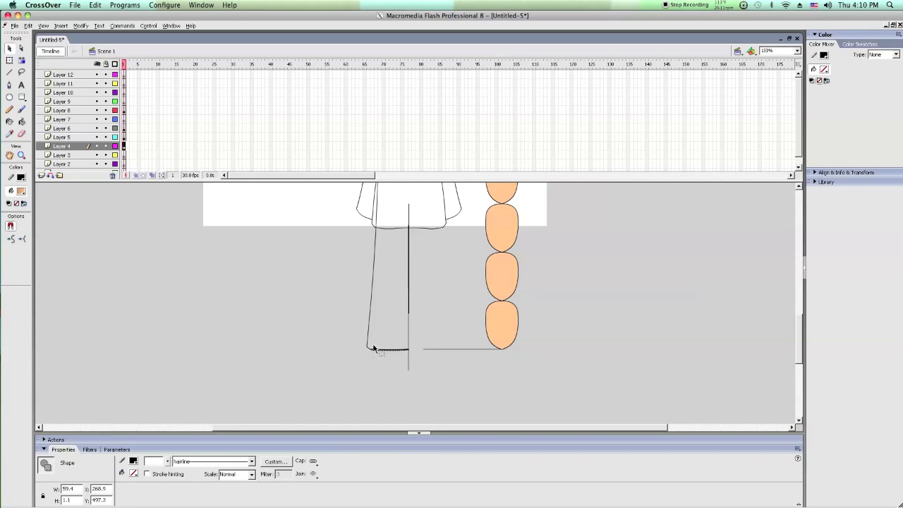
{"action": "left_click", "coordinate": [368, 347], "text": "shift"}
{"action": "left_click", "coordinate": [401, 337]}
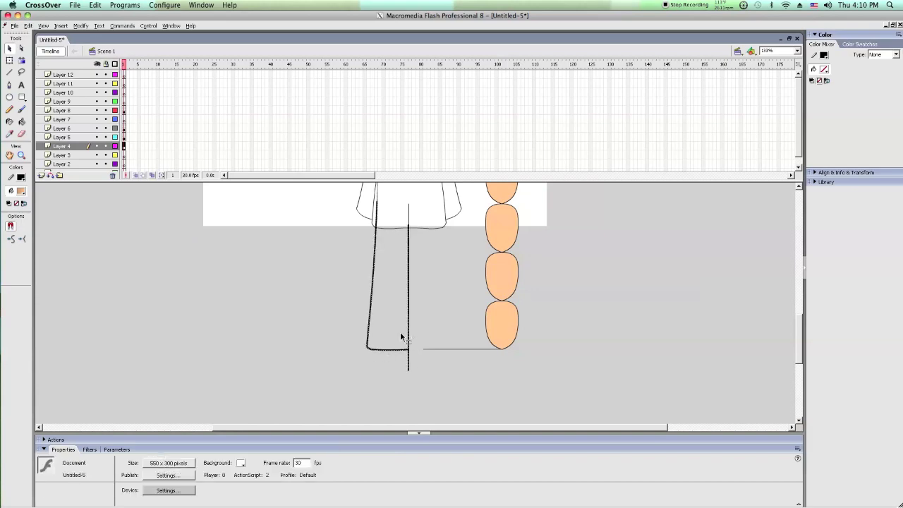
Step: Swing the overhang below the inner leg edge into a diagonal and move it up across the leg's bottom inner corner
{"action": "left_click_drag", "start_coordinate": [409, 365], "coordinate": [392, 373]}
{"action": "key", "text": "Up"}
{"action": "key", "text": "Up"}
{"action": "key", "text": "Up"}
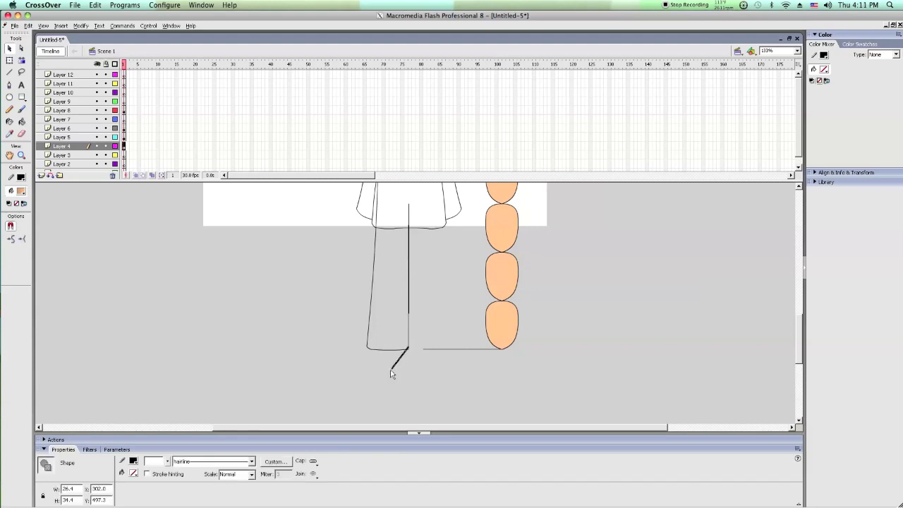
{"action": "left_click_drag", "start_coordinate": [392, 374], "coordinate": [393, 370]}
{"action": "left_click", "coordinate": [108, 228]}
Step: Delete both overhanging ends of the diagonal and the sharp corner outside it, leaving a chamfer at the leg's bottom inner corner
{"action": "left_click", "coordinate": [21, 155]}
{"action": "left_click_drag", "start_coordinate": [417, 347], "coordinate": [428, 362]}
{"action": "left_click", "coordinate": [9, 48]}
{"action": "left_click", "coordinate": [175, 249]}
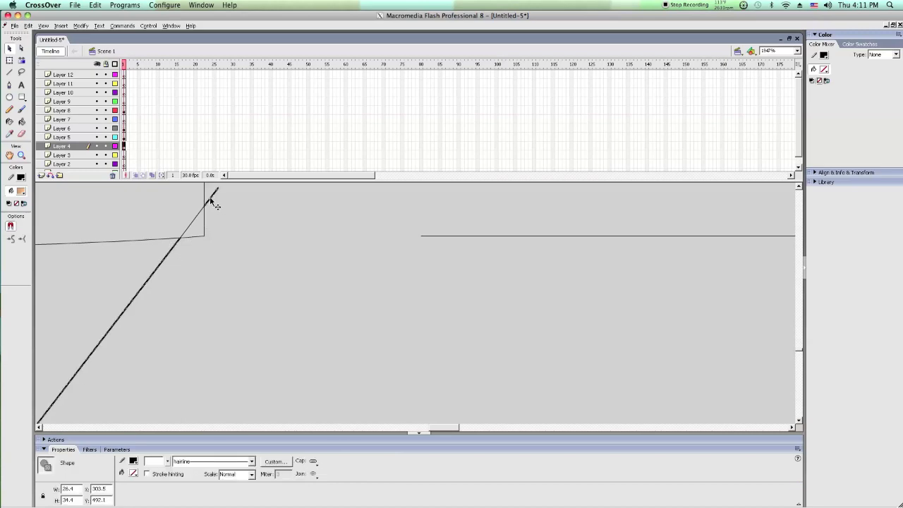
{"action": "left_click", "coordinate": [204, 224], "text": "shift"}
{"action": "key", "text": "Delete"}
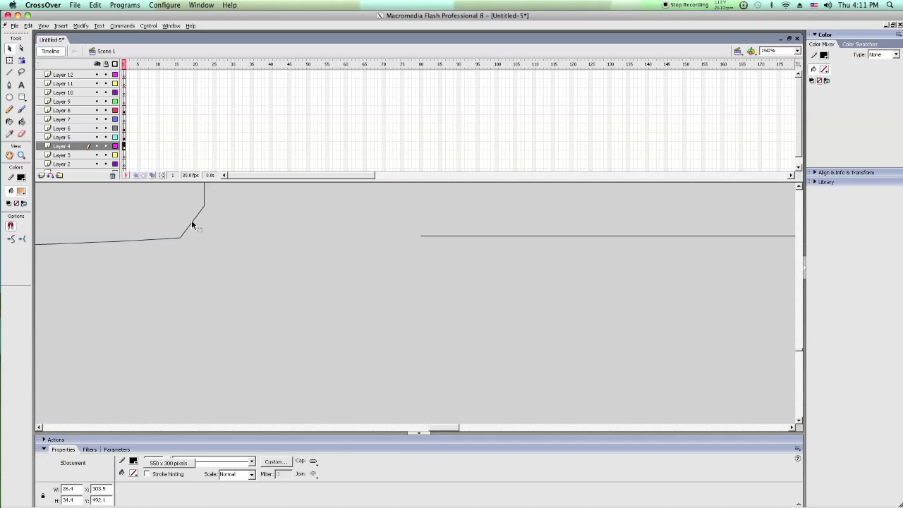
Step: Bend the chamfer at the leg's bottom inner corner outward into a rounded curve
{"action": "left_click_drag", "start_coordinate": [192, 225], "coordinate": [200, 225]}
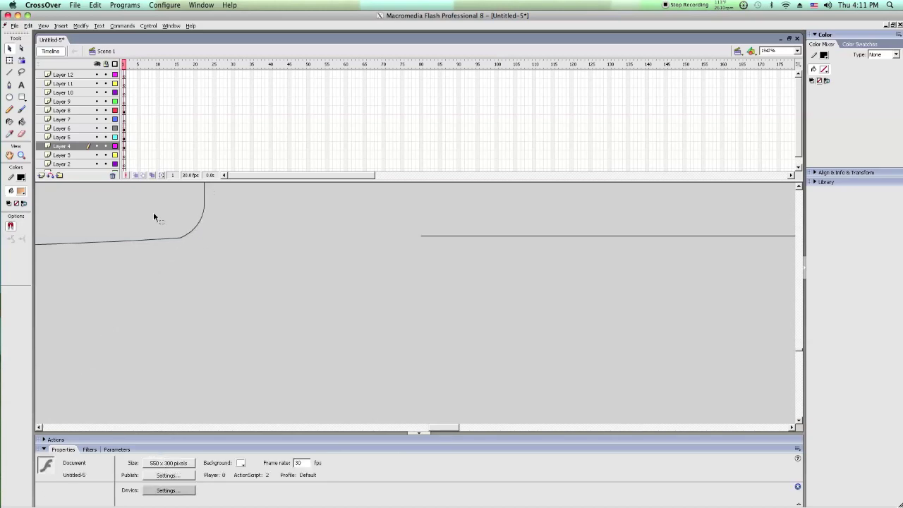
{"action": "left_click", "coordinate": [21, 156]}
{"action": "left_click", "coordinate": [139, 193], "text": "alt"}
{"action": "left_click", "coordinate": [294, 224], "text": "alt"}
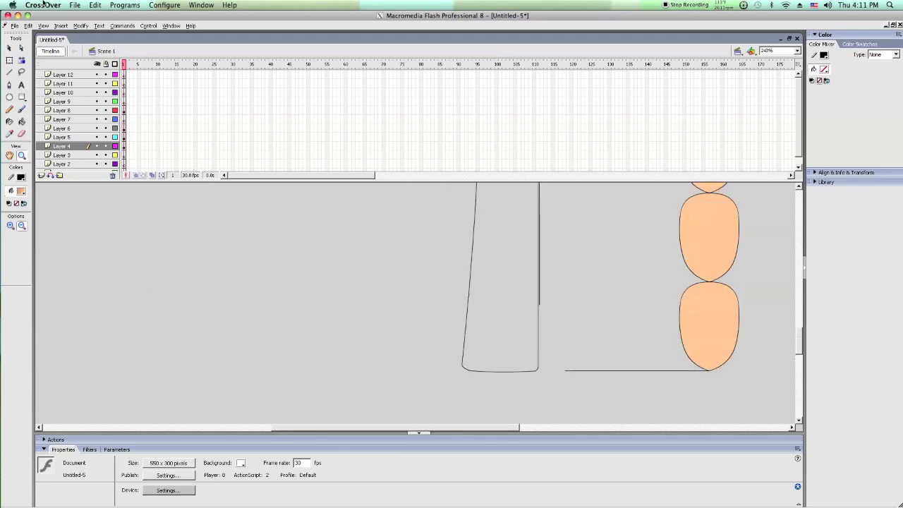
{"action": "left_click", "coordinate": [10, 47]}
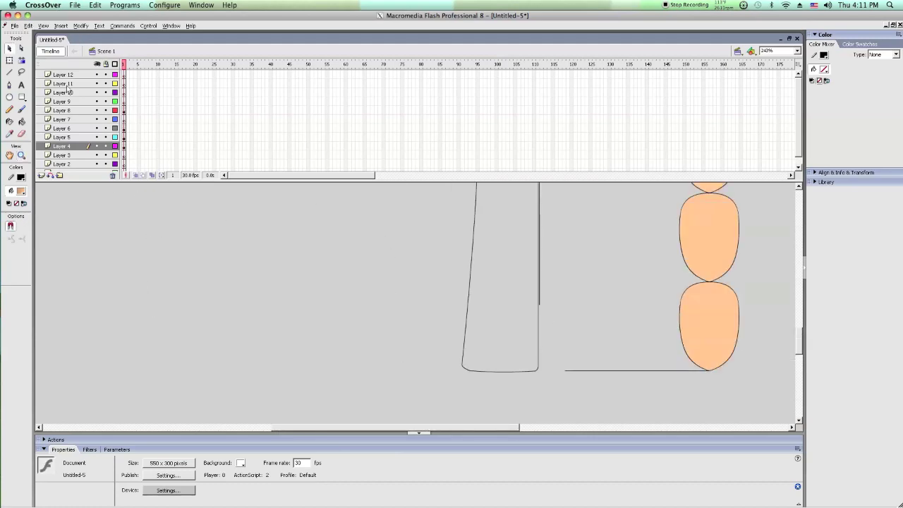
{"action": "left_click_drag", "start_coordinate": [539, 309], "coordinate": [541, 308]}
{"action": "left_click", "coordinate": [540, 306]}
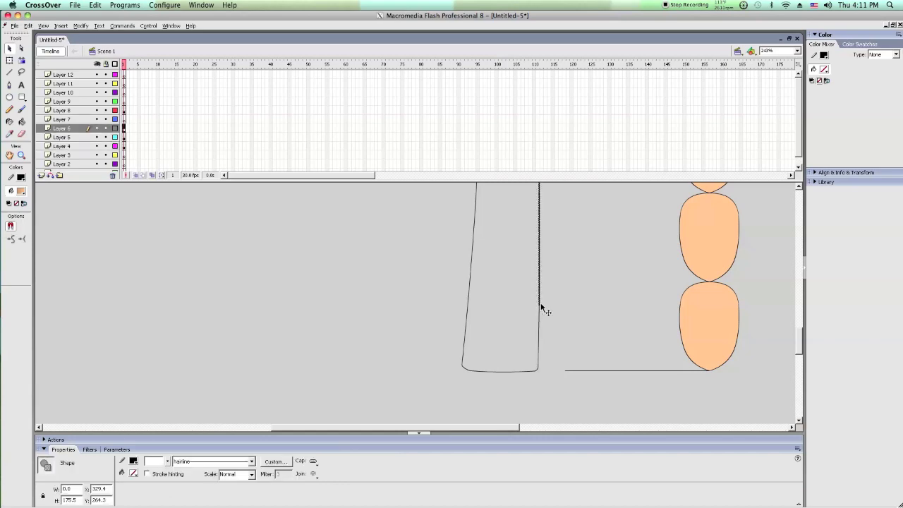
{"action": "scroll", "coordinate": [541, 307], "scroll_direction": "up", "scroll_amount": 3}
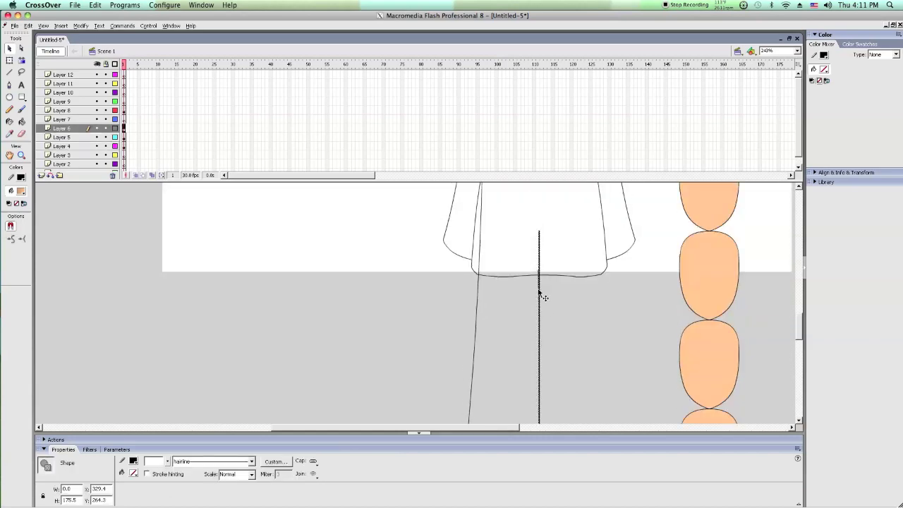
{"action": "scroll", "coordinate": [571, 312], "scroll_direction": "down", "scroll_amount": 1}
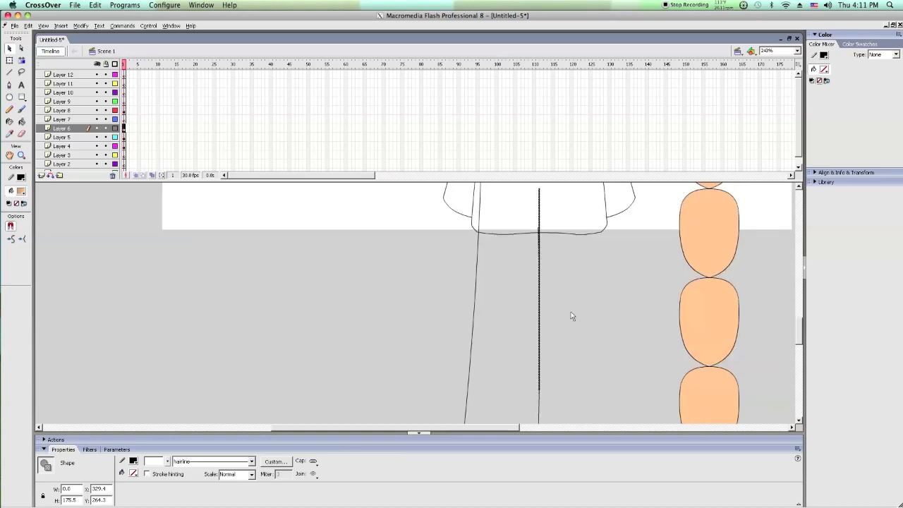
{"action": "left_click", "coordinate": [570, 315]}
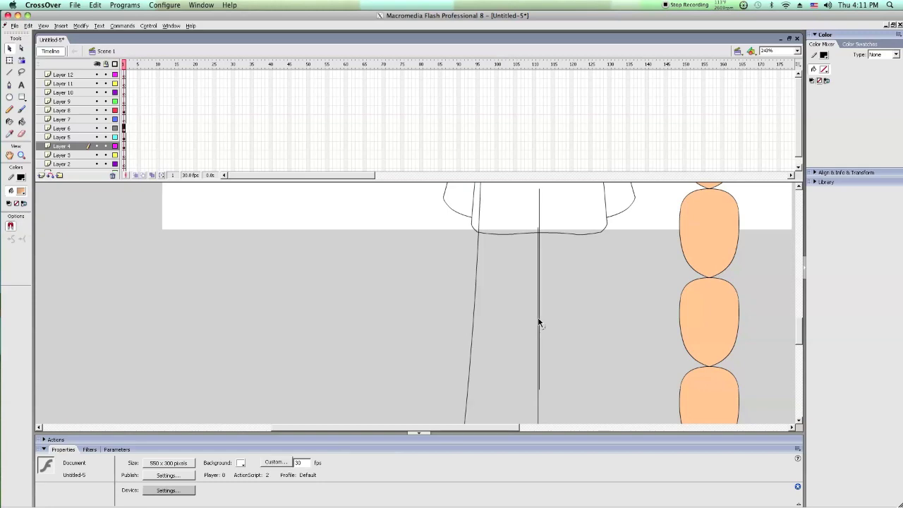
Step: Select the leg's inner edge, outer edge and bottom outline together with the center guide, and copy them
{"action": "left_click", "coordinate": [539, 323]}
{"action": "left_click", "coordinate": [538, 324]}
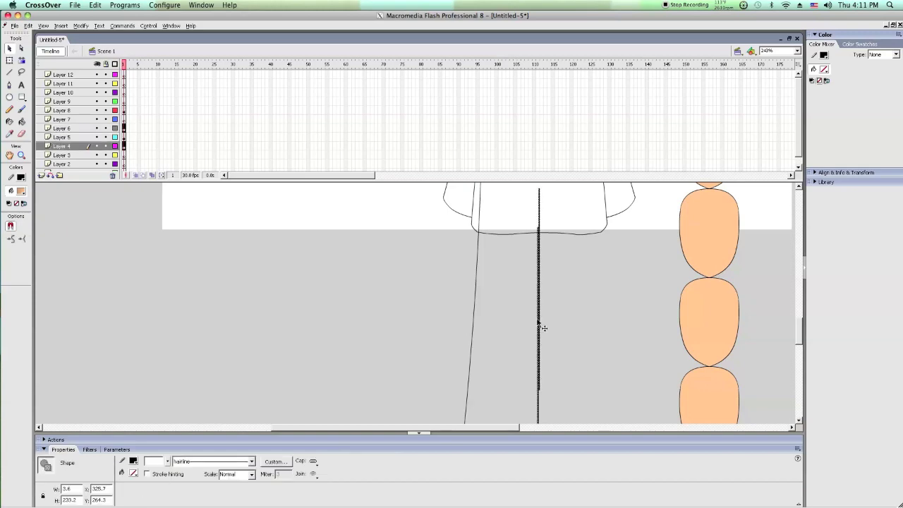
{"action": "scroll", "coordinate": [533, 323], "scroll_direction": "down", "scroll_amount": 2}
{"action": "left_click", "coordinate": [469, 308], "text": "shift"}
{"action": "left_click", "coordinate": [516, 372], "text": "shift"}
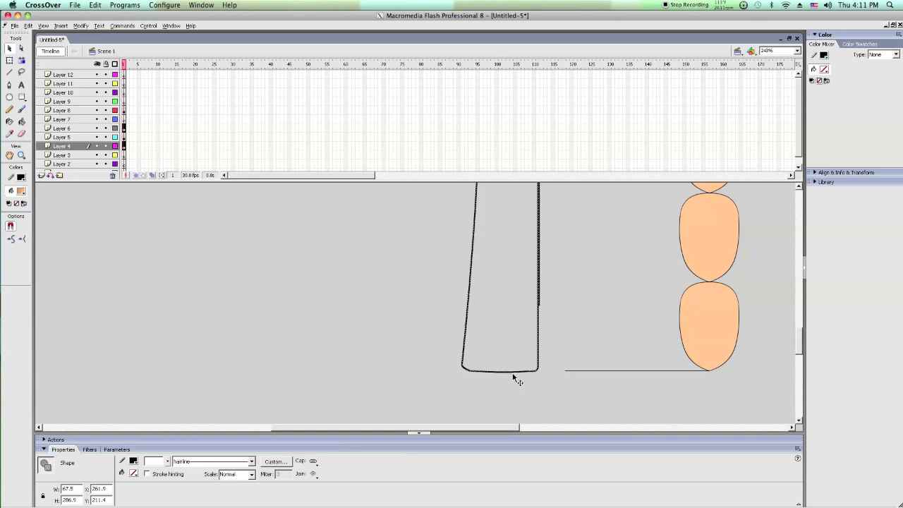
{"action": "scroll", "coordinate": [517, 381], "scroll_direction": "up", "scroll_amount": 2}
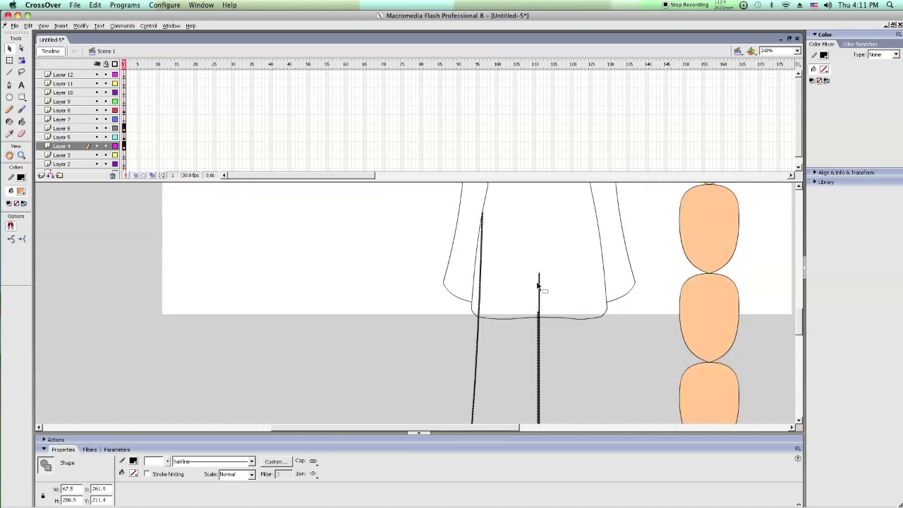
{"action": "right_click", "coordinate": [538, 286]}
{"action": "left_click", "coordinate": [558, 293]}
Step: Paste the leg outline in place on Layer 4, flip it horizontally and move it across the center guide as the second leg
{"action": "right_click", "coordinate": [560, 268]}
{"action": "left_click", "coordinate": [584, 297]}
{"action": "key", "text": "ctrl+shift+h"}
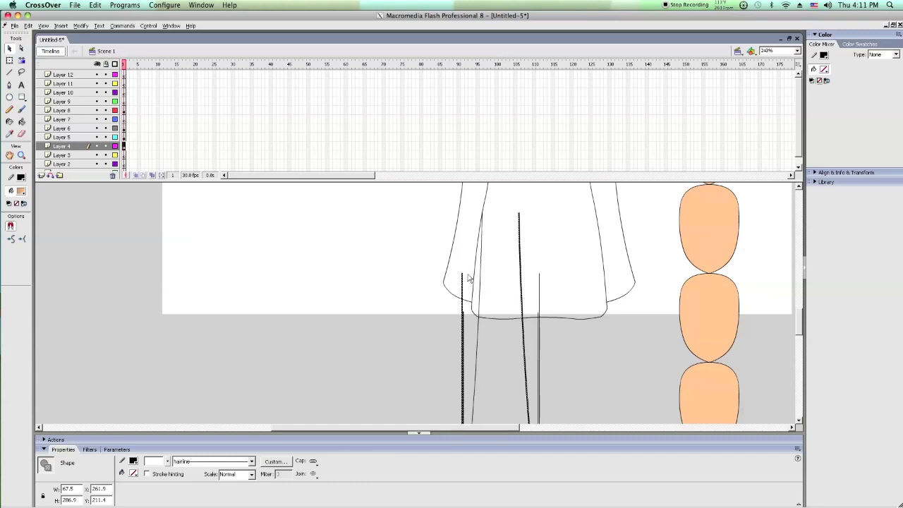
{"action": "left_click_drag", "start_coordinate": [463, 277], "coordinate": [542, 285]}
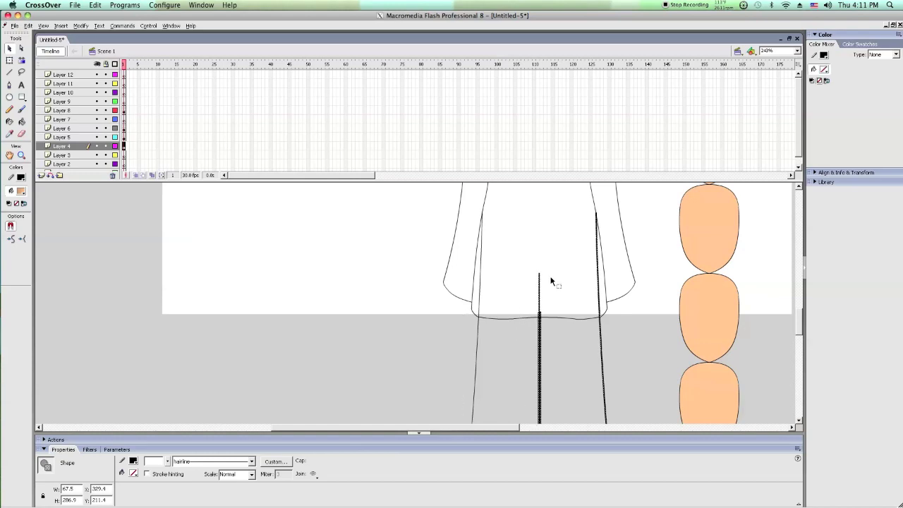
{"action": "left_click", "coordinate": [494, 282]}
Step: Delete the top portion of the vertical center line above the dress hem
{"action": "left_click", "coordinate": [535, 275]}
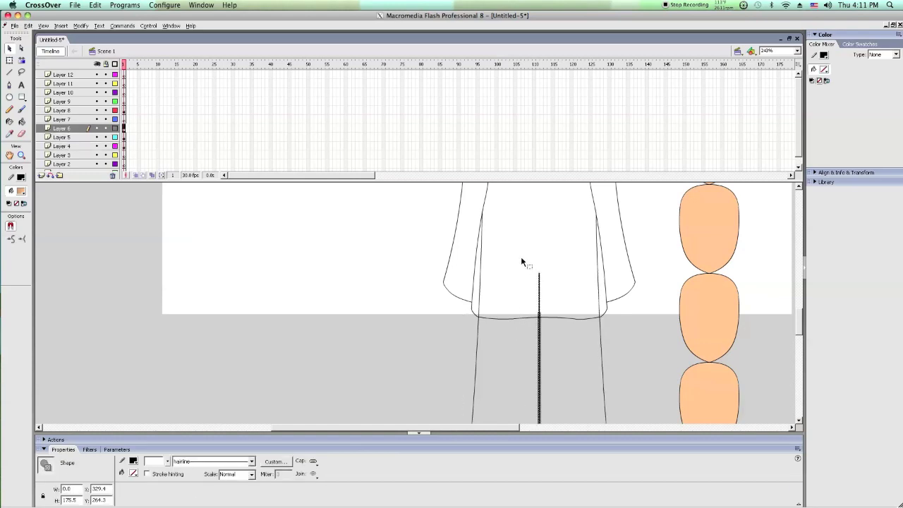
{"action": "left_click_drag", "start_coordinate": [525, 258], "coordinate": [559, 311]}
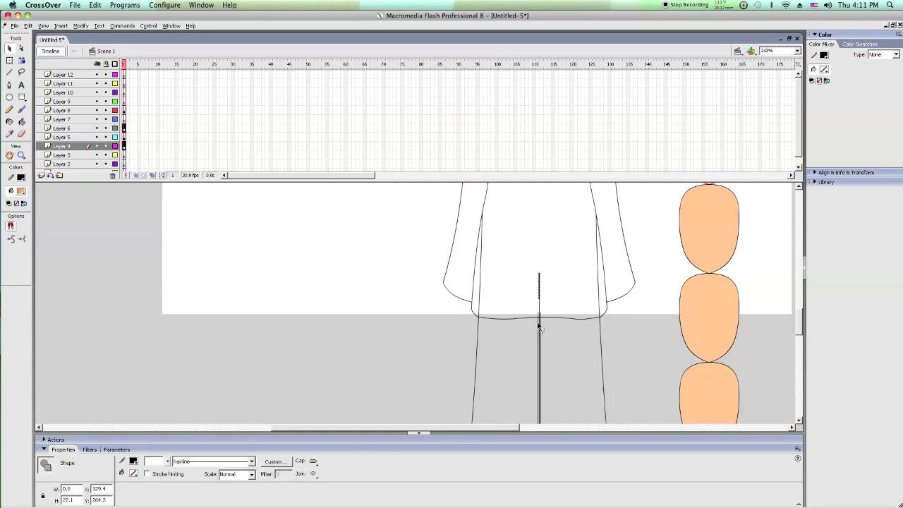
{"action": "key", "text": "Delete"}
Step: Hide and lock every layer except Layer 4
{"action": "left_click", "coordinate": [538, 322]}
{"action": "left_click", "coordinate": [383, 276]}
{"action": "left_click", "coordinate": [381, 280]}
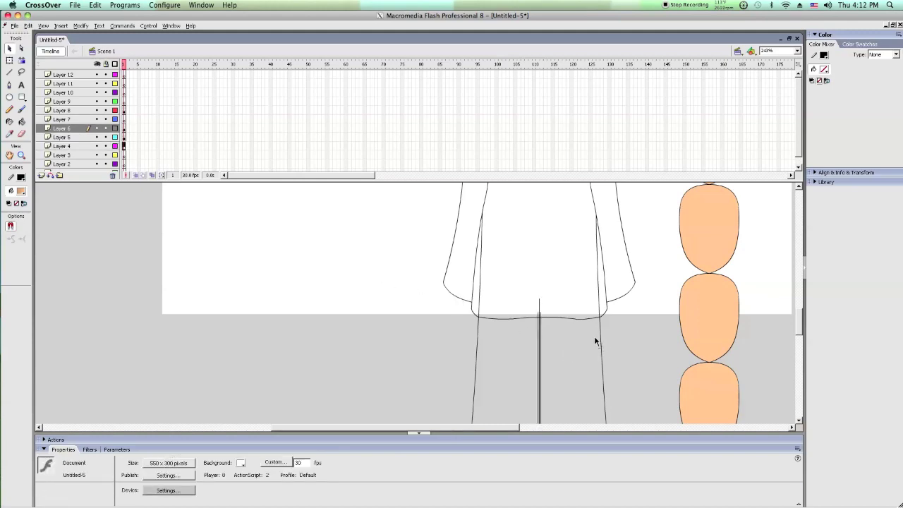
{"action": "left_click", "coordinate": [600, 342]}
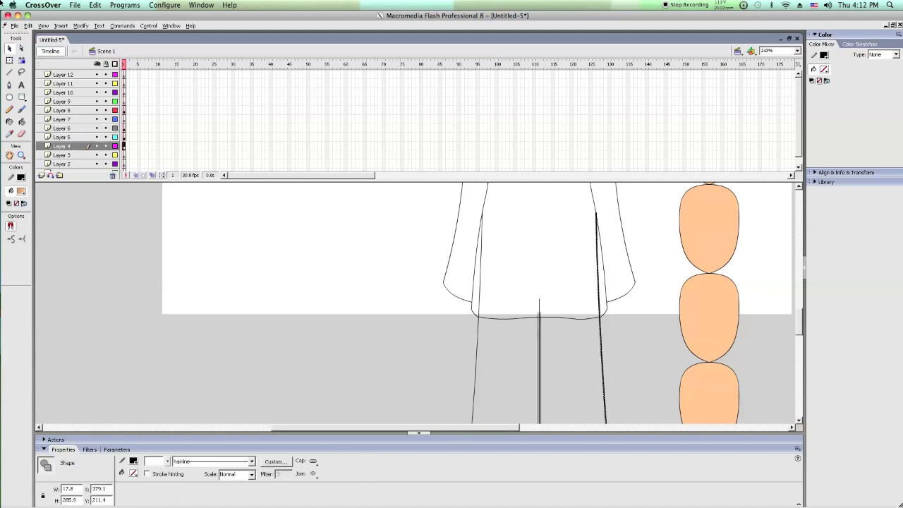
{"action": "left_click", "coordinate": [97, 65]}
{"action": "left_click", "coordinate": [96, 146]}
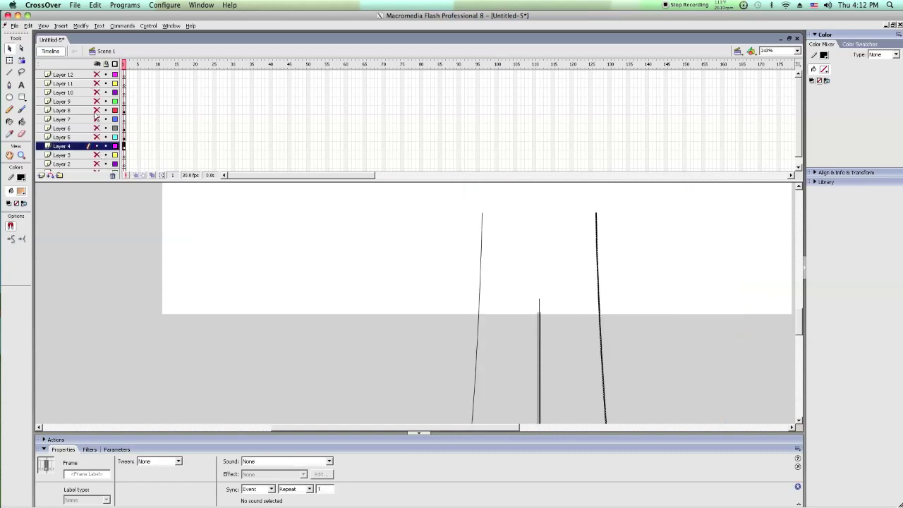
{"action": "left_click", "coordinate": [106, 63]}
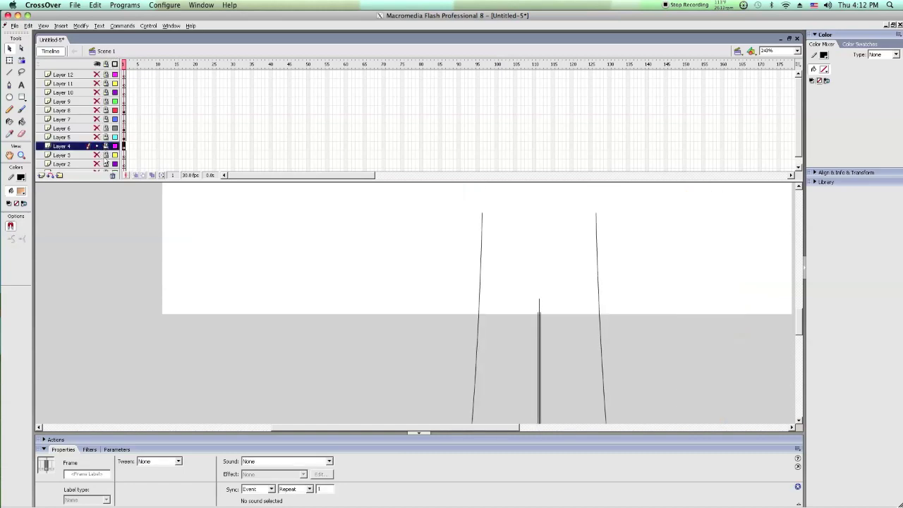
{"action": "right_click", "coordinate": [238, 262]}
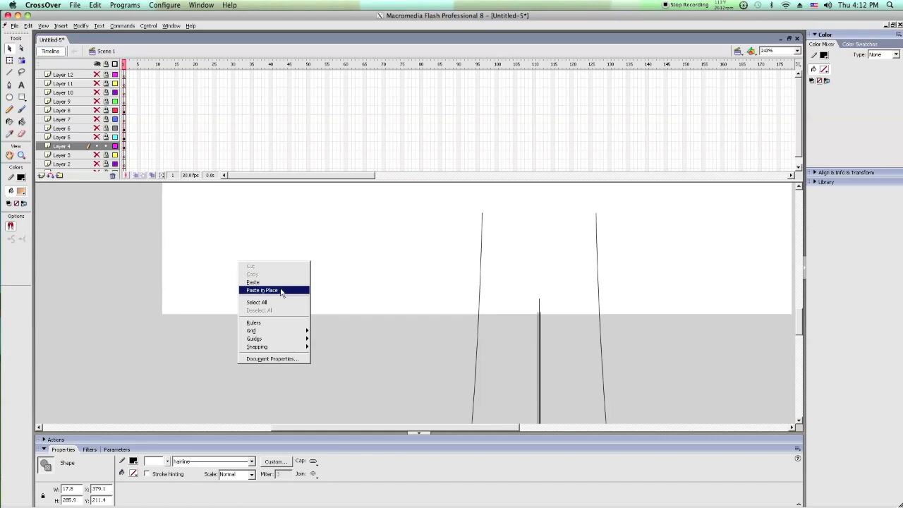
{"action": "left_click", "coordinate": [280, 290]}
{"action": "key", "text": "Delete"}
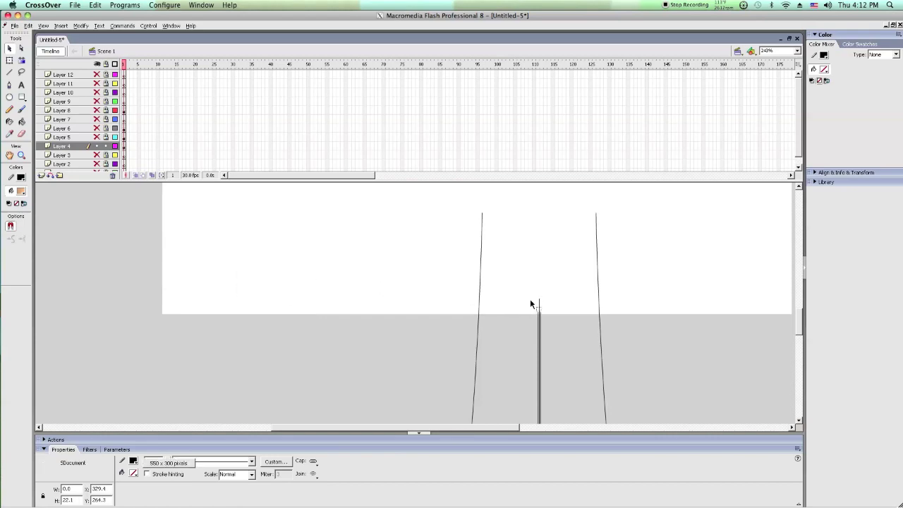
Step: Remove the short line stub sticking up above the two inner leg edges on Layer 4
{"action": "left_click_drag", "start_coordinate": [520, 290], "coordinate": [551, 298]}
{"action": "left_click", "coordinate": [547, 306]}
{"action": "left_click_drag", "start_coordinate": [551, 304], "coordinate": [540, 312]}
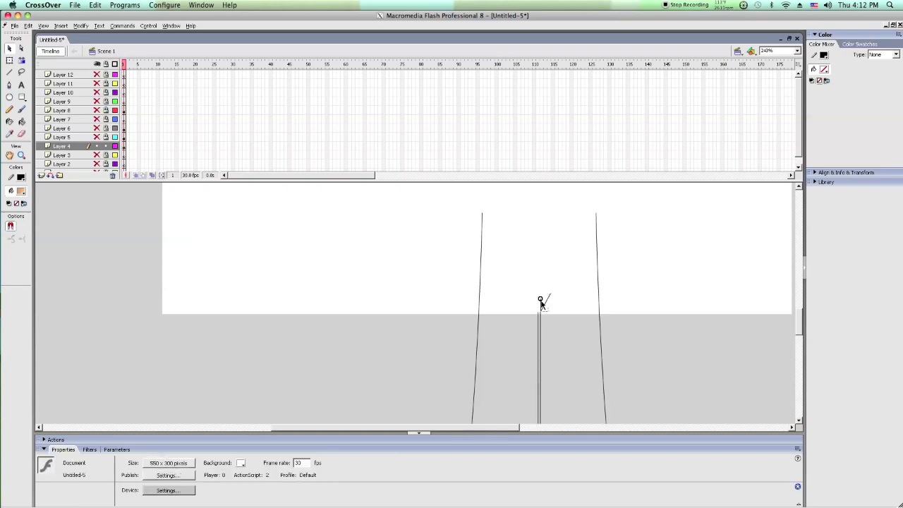
{"action": "key", "text": "ctrl+z"}
Step: Draw a horizontal line across both legs with the Line tool and nudge it down to meet the tops of the outer edges
{"action": "left_click", "coordinate": [10, 73]}
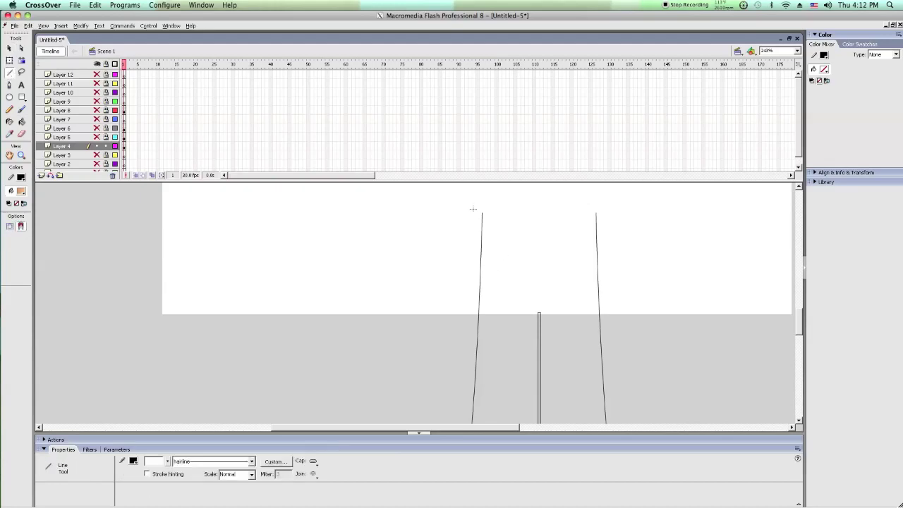
{"action": "left_click_drag", "start_coordinate": [464, 207], "coordinate": [626, 208]}
{"action": "left_click", "coordinate": [10, 48]}
{"action": "left_click", "coordinate": [521, 208]}
{"action": "key", "text": "Down"}
{"action": "key", "text": "Down"}
{"action": "key", "text": "Down"}
{"action": "key", "text": "Down"}
{"action": "left_click", "coordinate": [508, 205]}
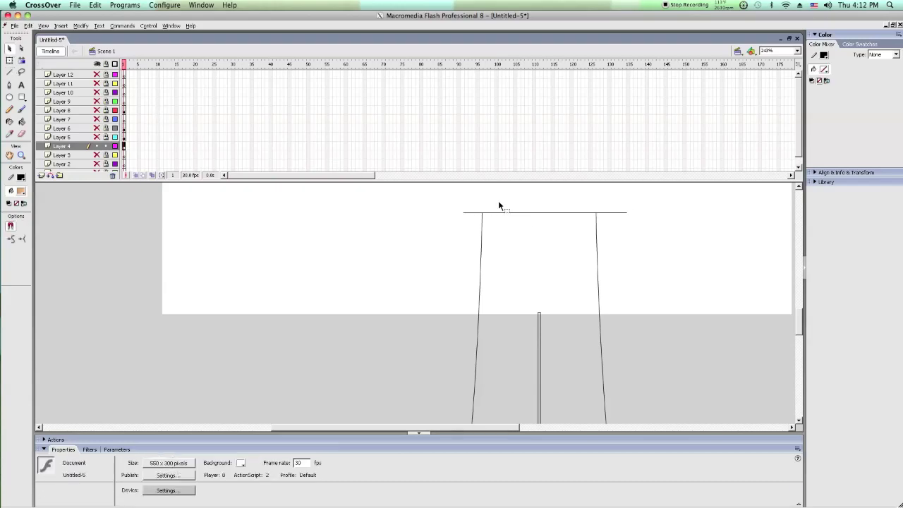
Step: Delete the ends of the top line overhanging both outer leg edges, and show and unlock all layers again
{"action": "left_click", "coordinate": [472, 213]}
{"action": "left_click", "coordinate": [622, 213], "text": "shift"}
{"action": "key", "text": "Delete"}
{"action": "left_click", "coordinate": [624, 218]}
{"action": "left_click", "coordinate": [98, 64]}
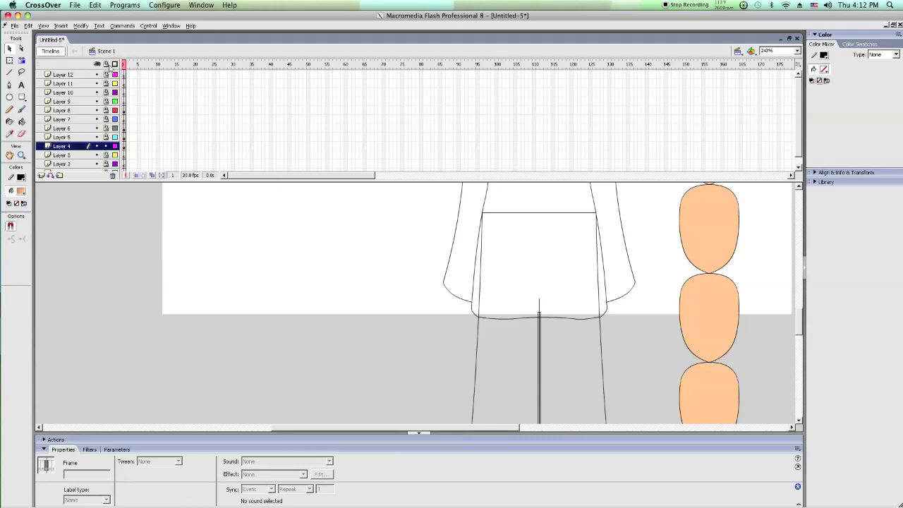
Step: Delete the vertical center guide on Layer 6 and the horizontal baseline running from the legs to the lowest head
{"action": "left_click", "coordinate": [538, 305]}
{"action": "scroll", "coordinate": [544, 303], "scroll_direction": "down", "scroll_amount": 5}
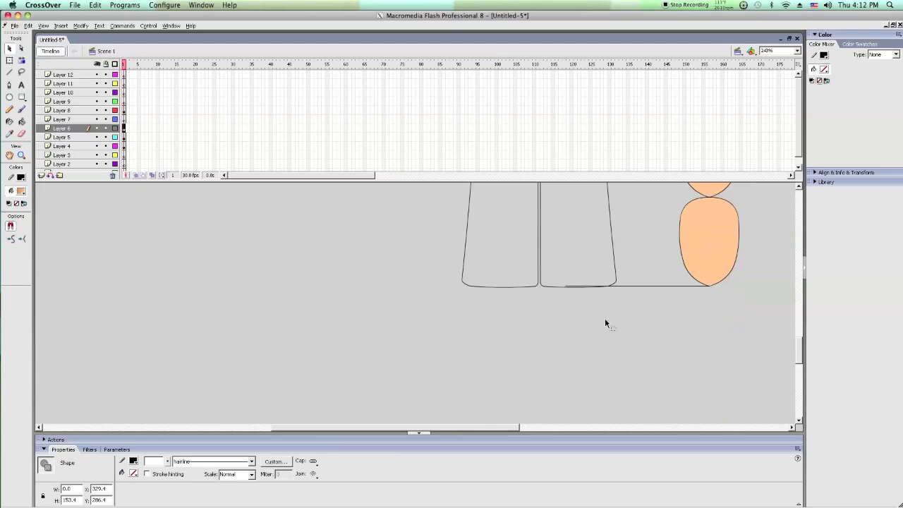
{"action": "left_click", "coordinate": [606, 321]}
{"action": "left_click", "coordinate": [628, 287]}
{"action": "key", "text": "Delete"}
{"action": "key", "text": "Delete"}
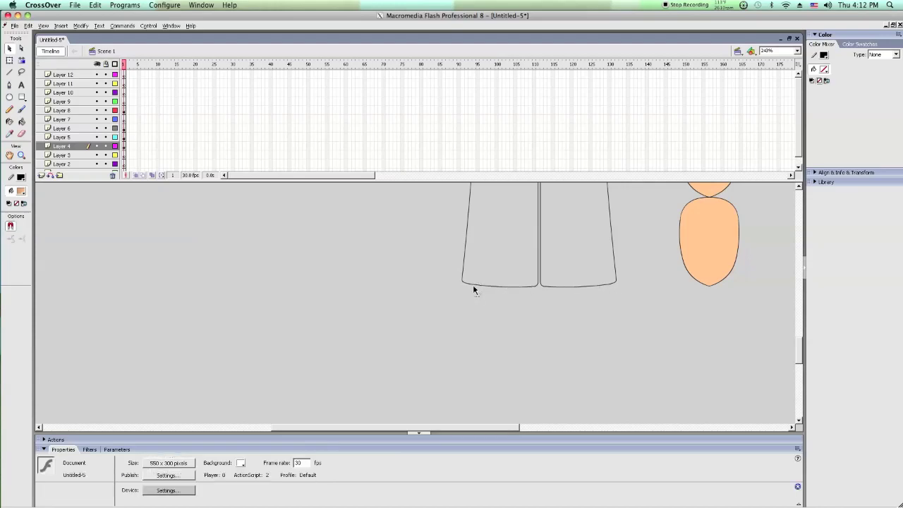
{"action": "scroll", "coordinate": [478, 286], "scroll_direction": "up", "scroll_amount": 3}
{"action": "scroll", "coordinate": [484, 293], "scroll_direction": "up", "scroll_amount": 6}
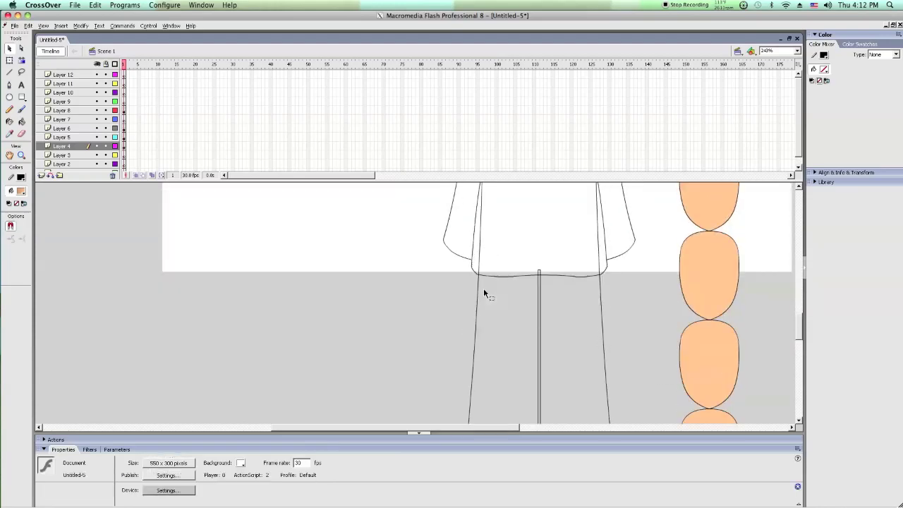
{"action": "scroll", "coordinate": [494, 293], "scroll_direction": "down", "scroll_amount": 2}
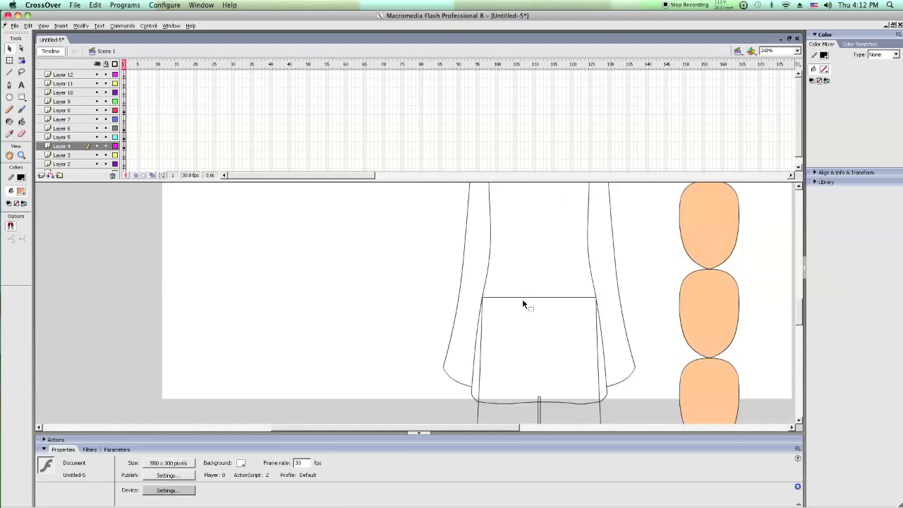
Step: Set up a linear gradient fill running from #FF0000 to #990000 and fill the dress with it
{"action": "scroll", "coordinate": [494, 283], "scroll_direction": "up", "scroll_amount": 2}
{"action": "scroll", "coordinate": [414, 204], "scroll_direction": "up", "scroll_amount": 1}
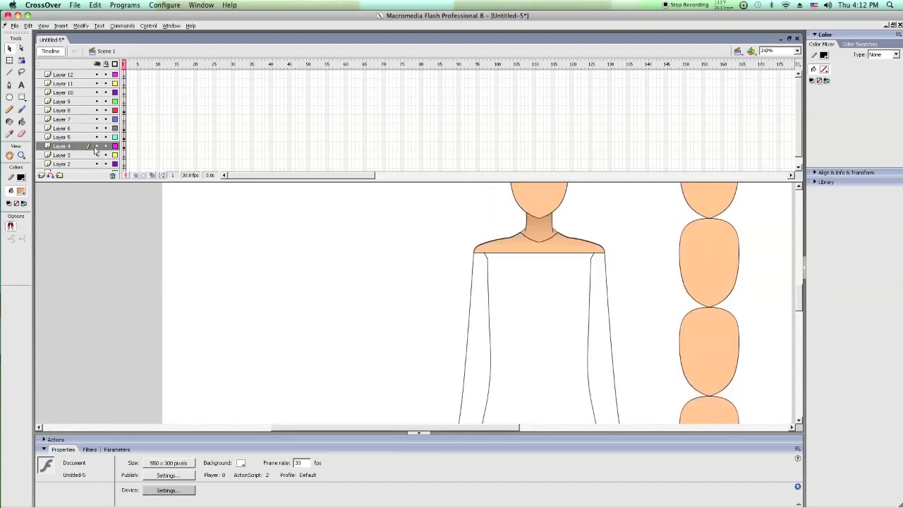
{"action": "left_click", "coordinate": [21, 122]}
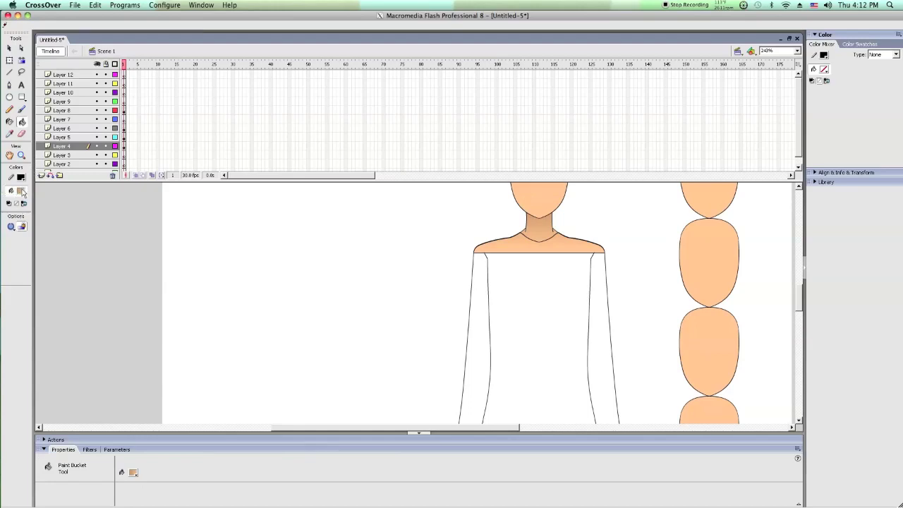
{"action": "left_click", "coordinate": [21, 191]}
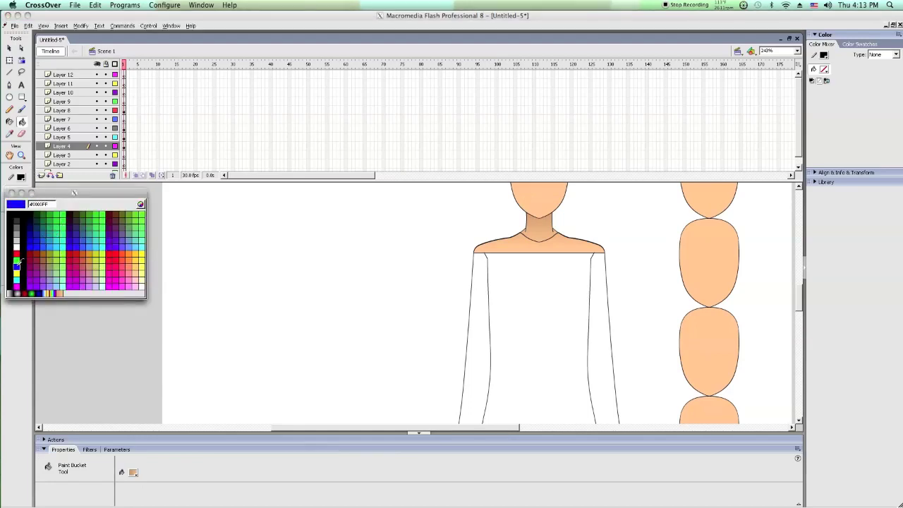
{"action": "left_click", "coordinate": [12, 291]}
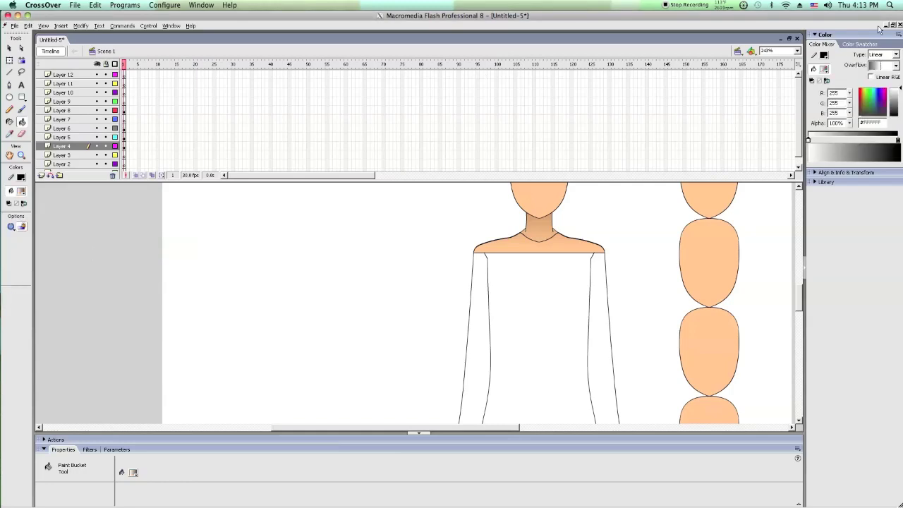
{"action": "left_click", "coordinate": [808, 140]}
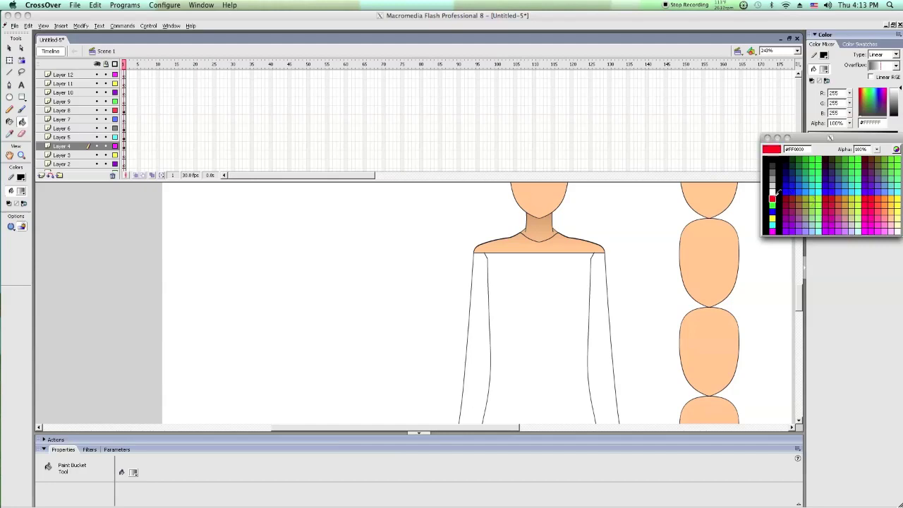
{"action": "left_click", "coordinate": [777, 199]}
{"action": "left_click", "coordinate": [898, 141]}
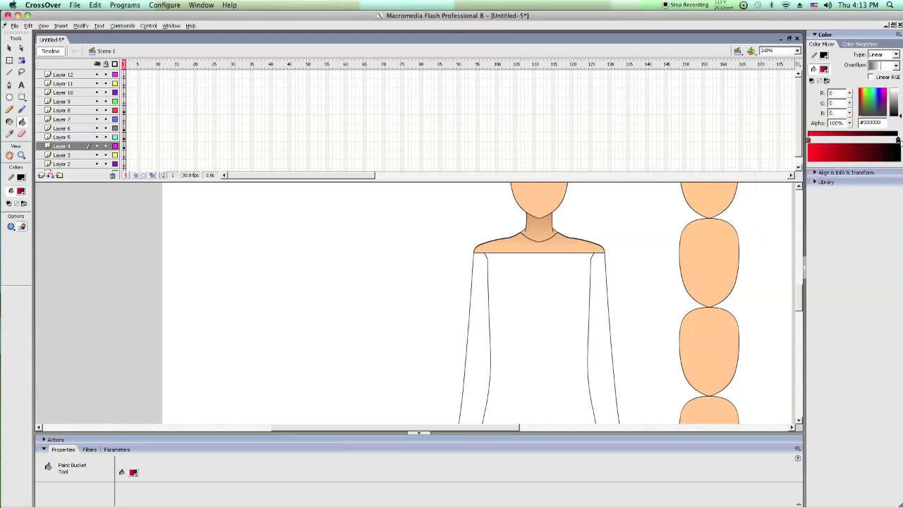
{"action": "left_click", "coordinate": [898, 141]}
{"action": "left_click", "coordinate": [789, 200]}
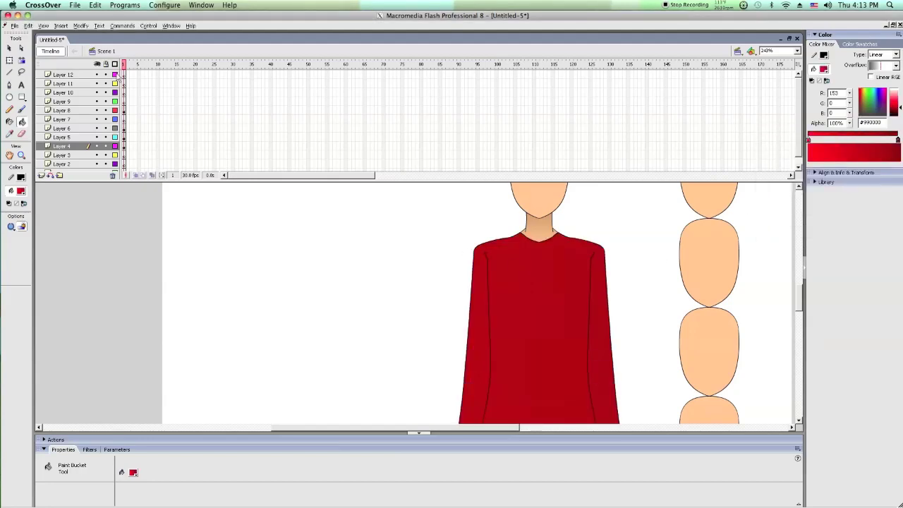
Step: Draw a gradient-filled sample rectangle on Layer 4 beside the figure and delete its outline
{"action": "left_click", "coordinate": [21, 97]}
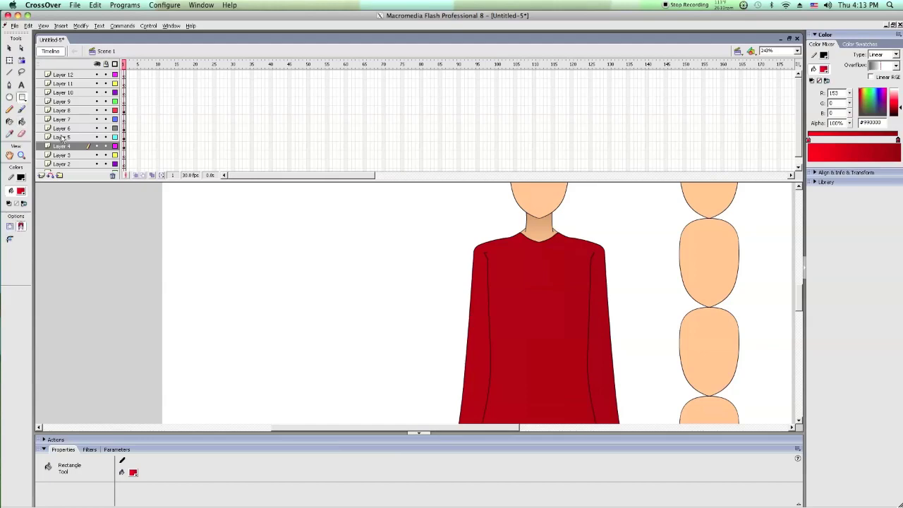
{"action": "left_click_drag", "start_coordinate": [166, 221], "coordinate": [329, 305]}
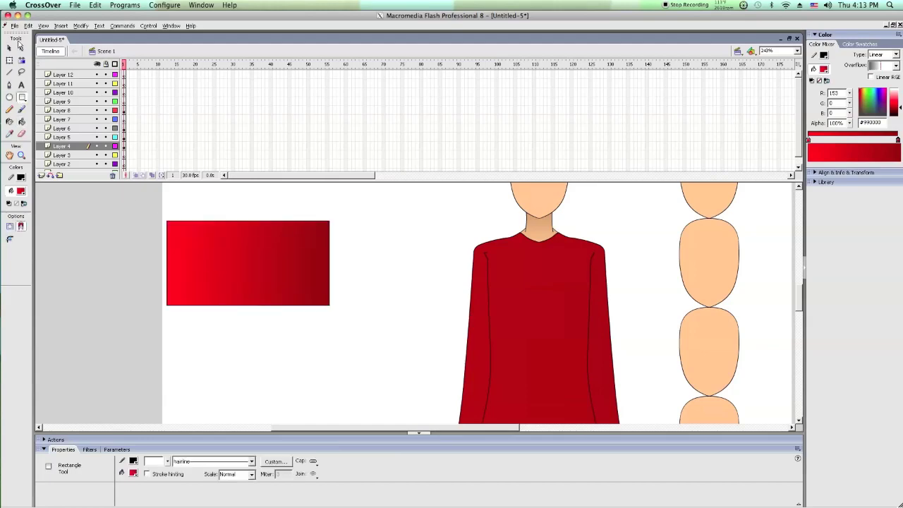
{"action": "left_click", "coordinate": [9, 48]}
{"action": "left_click", "coordinate": [261, 225]}
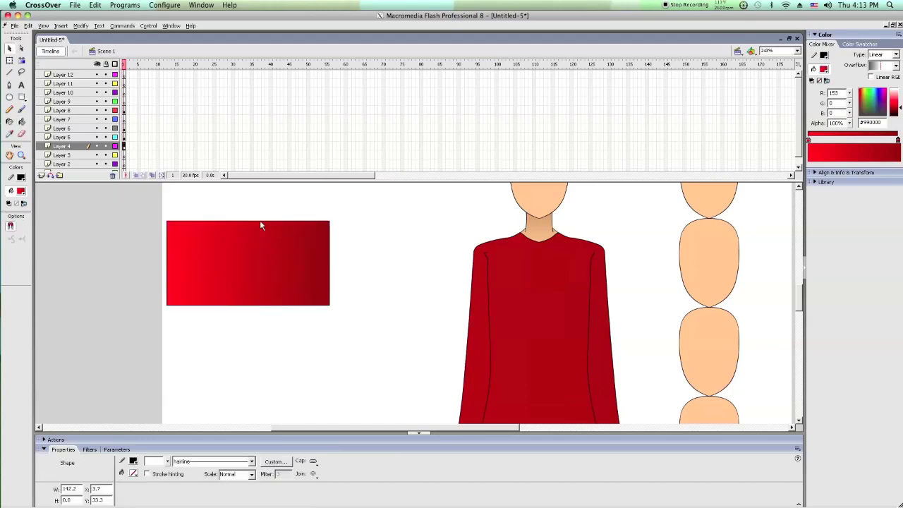
{"action": "key", "text": "Delete"}
Step: Rework the rectangle's gradient into four stops, with #FF0000 at both ends and two #9A0000 stops near the middle
{"action": "left_click", "coordinate": [295, 249]}
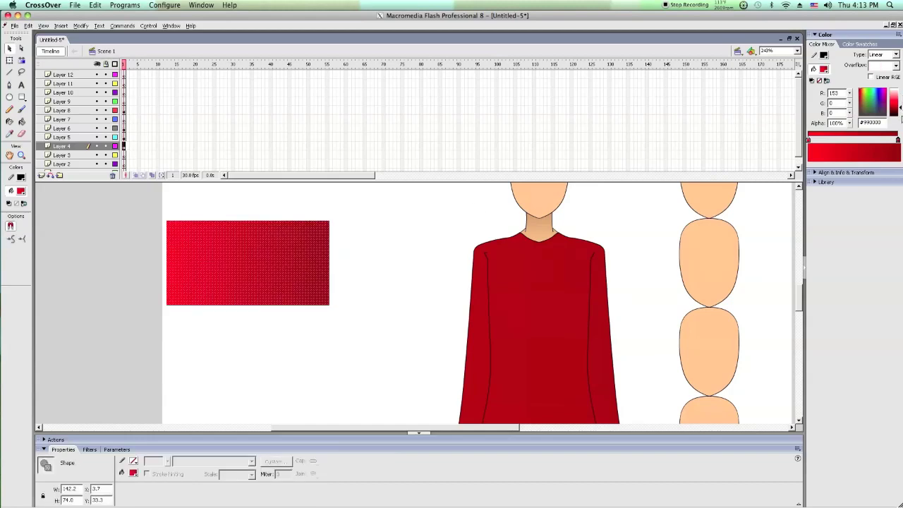
{"action": "left_click_drag", "start_coordinate": [898, 141], "coordinate": [871, 141]}
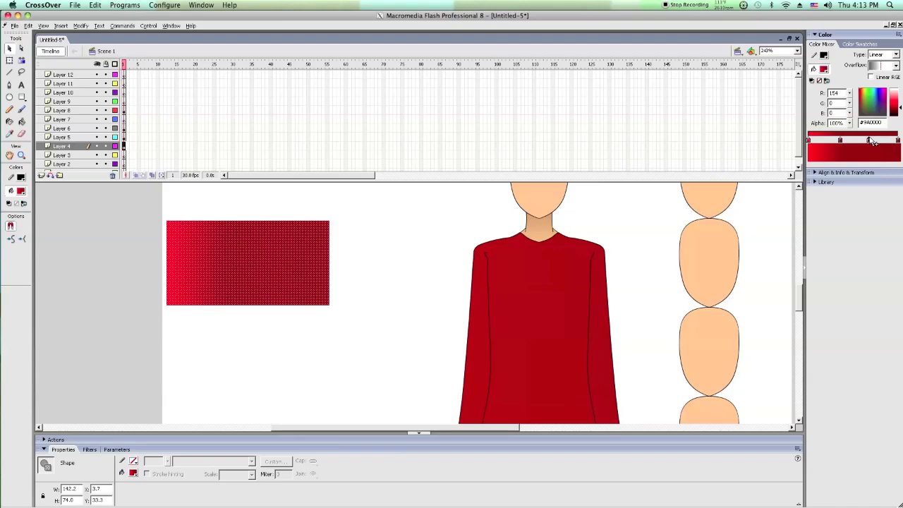
{"action": "double_click", "coordinate": [898, 140]}
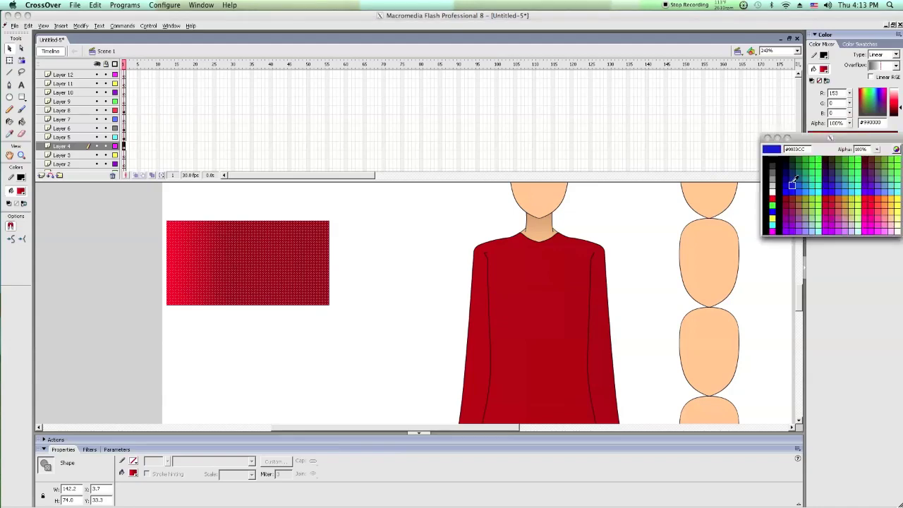
{"action": "left_click", "coordinate": [772, 199]}
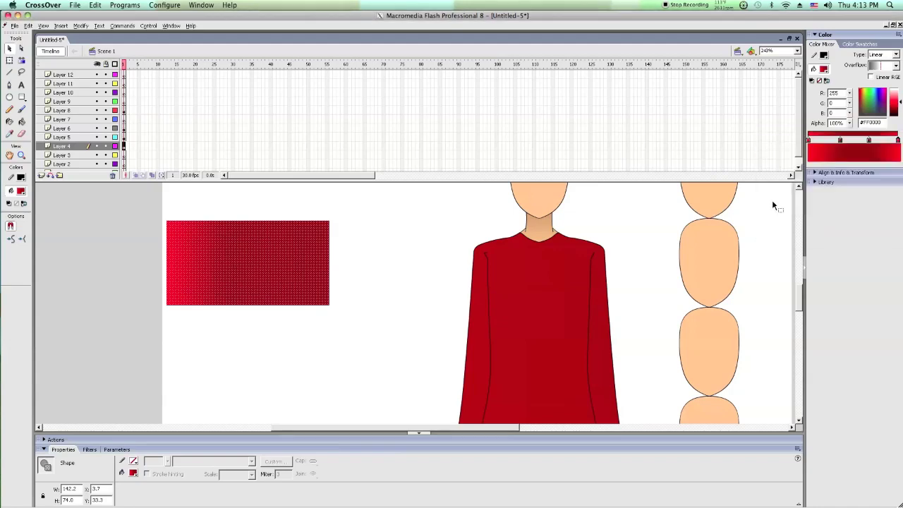
{"action": "left_click_drag", "start_coordinate": [840, 142], "coordinate": [862, 142]}
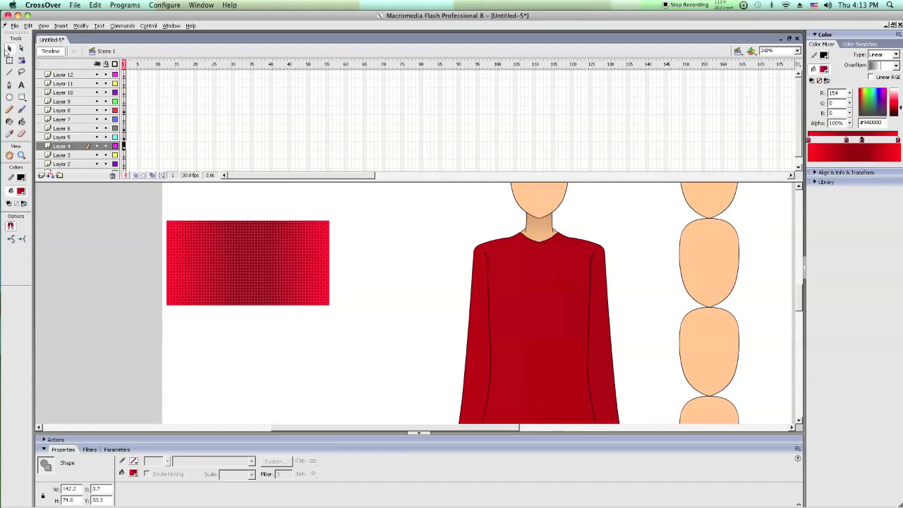
Step: Move the gradient rectangle above the figure's head and narrow it from both sides to match the shoulder width
{"action": "left_click", "coordinate": [9, 60]}
{"action": "left_click", "coordinate": [216, 266]}
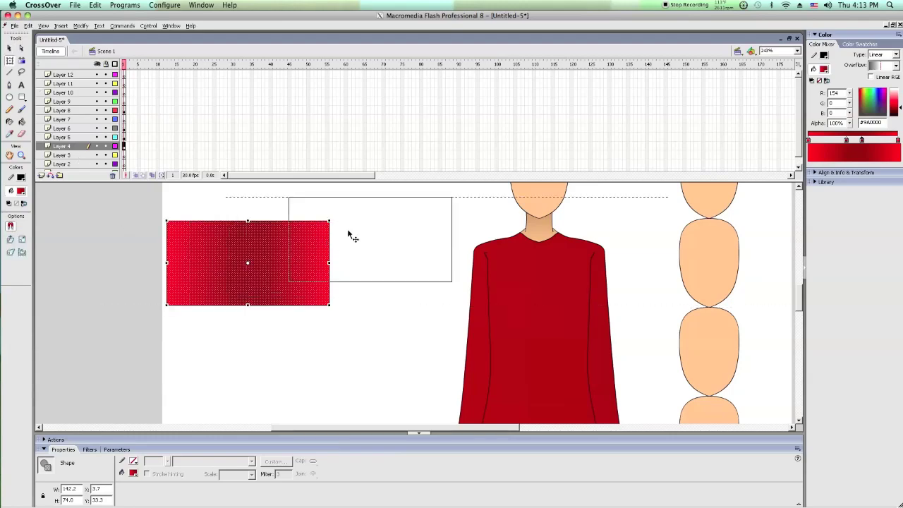
{"action": "left_click_drag", "start_coordinate": [494, 190], "coordinate": [494, 188]}
{"action": "scroll", "coordinate": [494, 189], "scroll_direction": "up", "scroll_amount": 3}
{"action": "left_click_drag", "start_coordinate": [497, 272], "coordinate": [513, 218]}
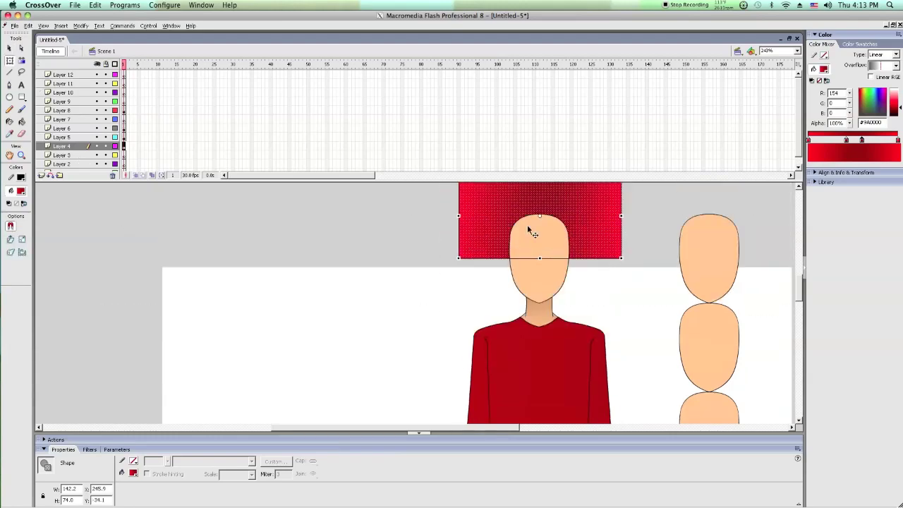
{"action": "scroll", "coordinate": [527, 224], "scroll_direction": "up", "scroll_amount": 3}
{"action": "left_click_drag", "start_coordinate": [563, 298], "coordinate": [603, 374]}
{"action": "scroll", "coordinate": [593, 235], "scroll_direction": "down", "scroll_amount": 2}
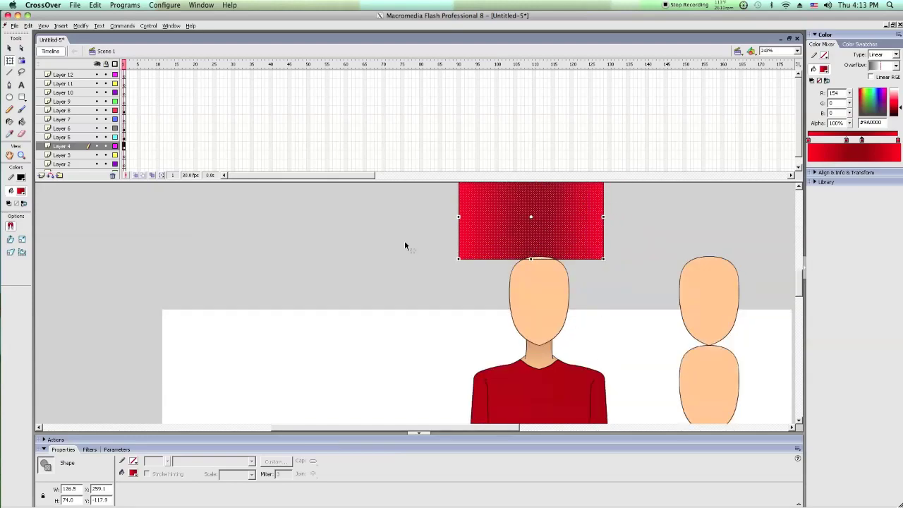
{"action": "left_click_drag", "start_coordinate": [458, 216], "coordinate": [473, 379]}
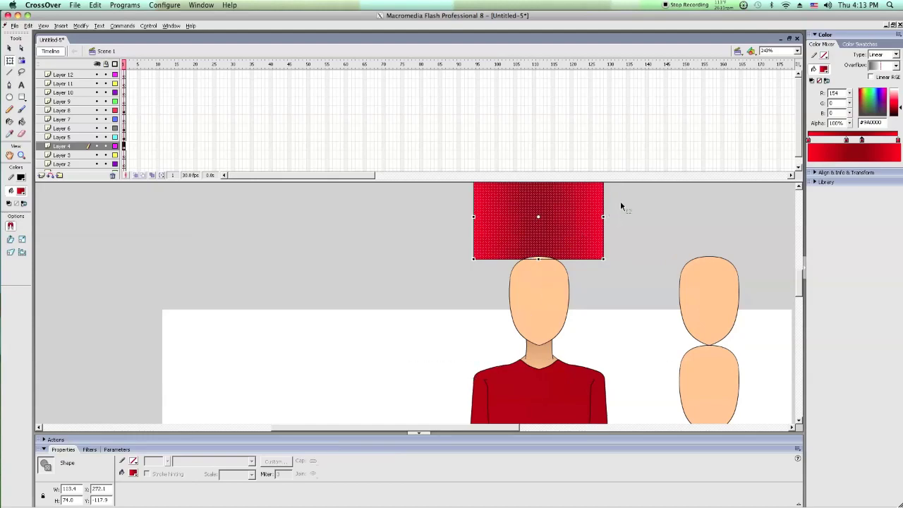
{"action": "left_click_drag", "start_coordinate": [601, 217], "coordinate": [607, 370]}
{"action": "left_click_drag", "start_coordinate": [542, 216], "coordinate": [520, 215]}
{"action": "left_click", "coordinate": [292, 240]}
Step: Sample the rectangle's gradient with the Eyedropper and fill the dress and both legs with it
{"action": "left_click", "coordinate": [9, 132]}
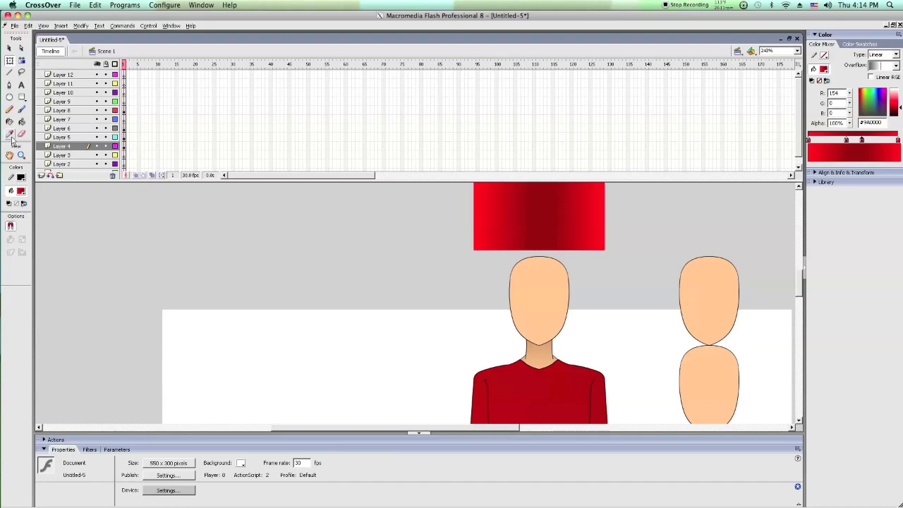
{"action": "left_click", "coordinate": [508, 226]}
{"action": "scroll", "coordinate": [540, 288], "scroll_direction": "down", "scroll_amount": 8}
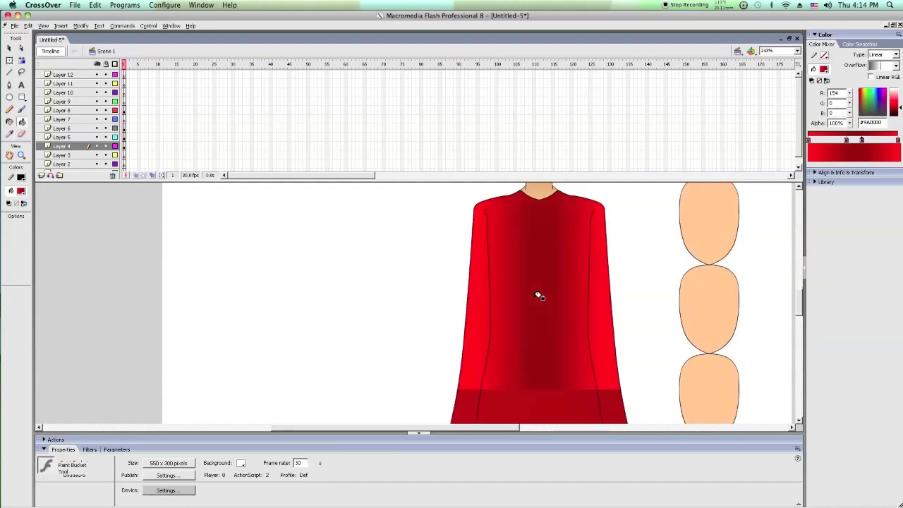
{"action": "left_click", "coordinate": [539, 296]}
{"action": "scroll", "coordinate": [539, 296], "scroll_direction": "down", "scroll_amount": 8}
{"action": "scroll", "coordinate": [539, 296], "scroll_direction": "up", "scroll_amount": 4}
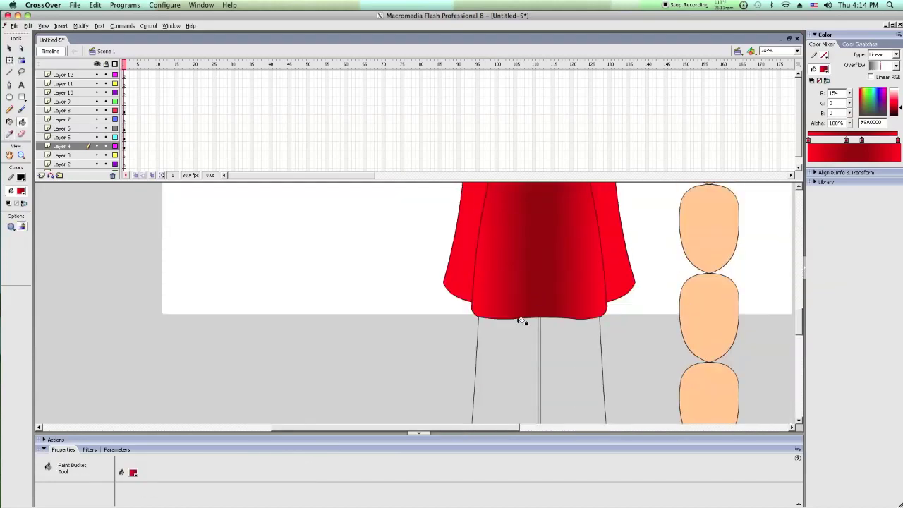
{"action": "left_click", "coordinate": [526, 324]}
{"action": "scroll", "coordinate": [565, 333], "scroll_direction": "down", "scroll_amount": 3}
{"action": "scroll", "coordinate": [565, 333], "scroll_direction": "up", "scroll_amount": 5}
{"action": "scroll", "coordinate": [565, 333], "scroll_direction": "down", "scroll_amount": 1}
Step: Spread the two dark gradient stops of the dress fill apart and darken the bright red end stops
{"action": "left_click", "coordinate": [9, 48]}
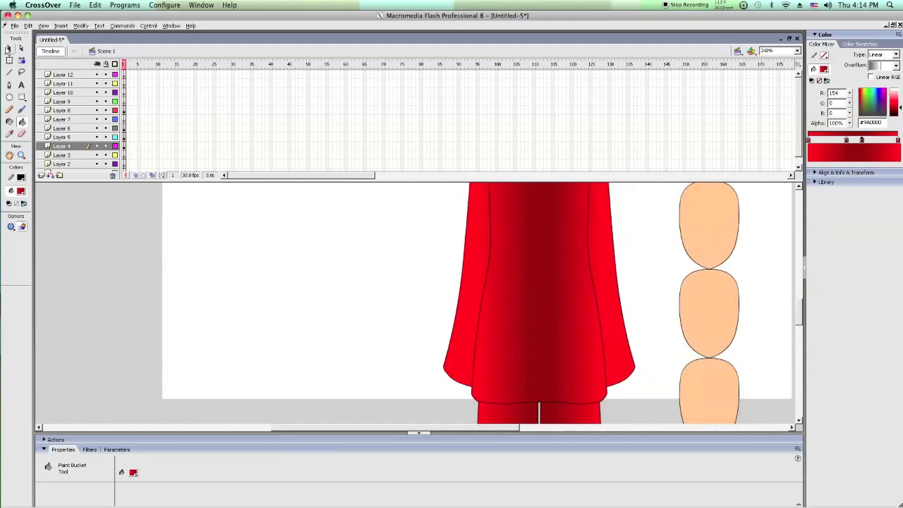
{"action": "left_click", "coordinate": [526, 276]}
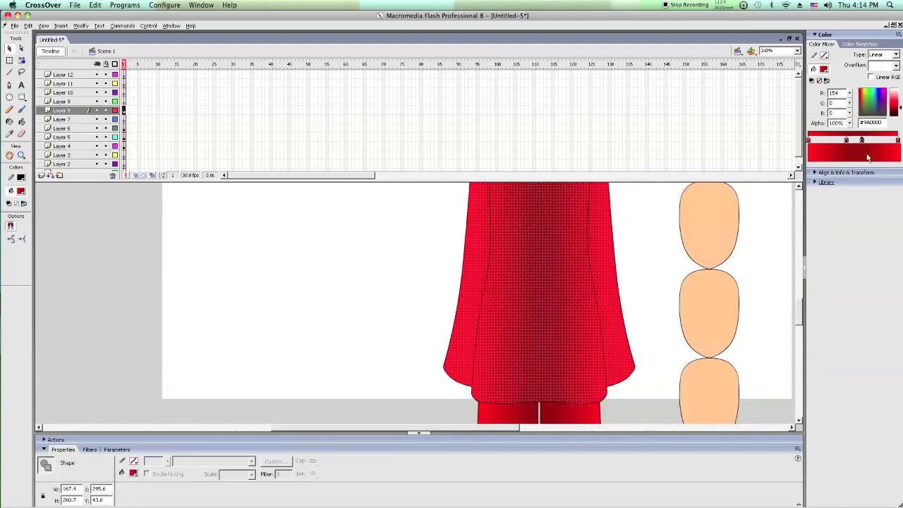
{"action": "left_click_drag", "start_coordinate": [866, 141], "coordinate": [877, 141]}
{"action": "left_click_drag", "start_coordinate": [833, 140], "coordinate": [832, 141]}
{"action": "left_click", "coordinate": [809, 141]}
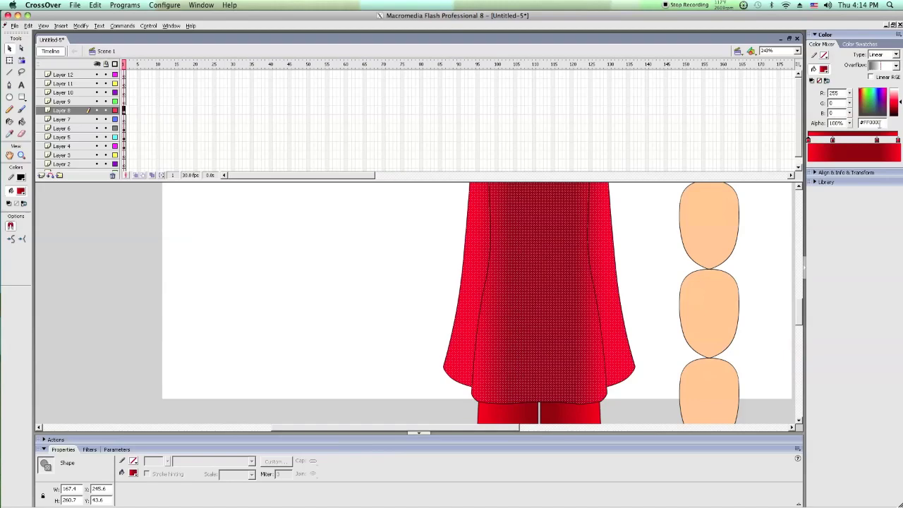
{"action": "left_click", "coordinate": [900, 103]}
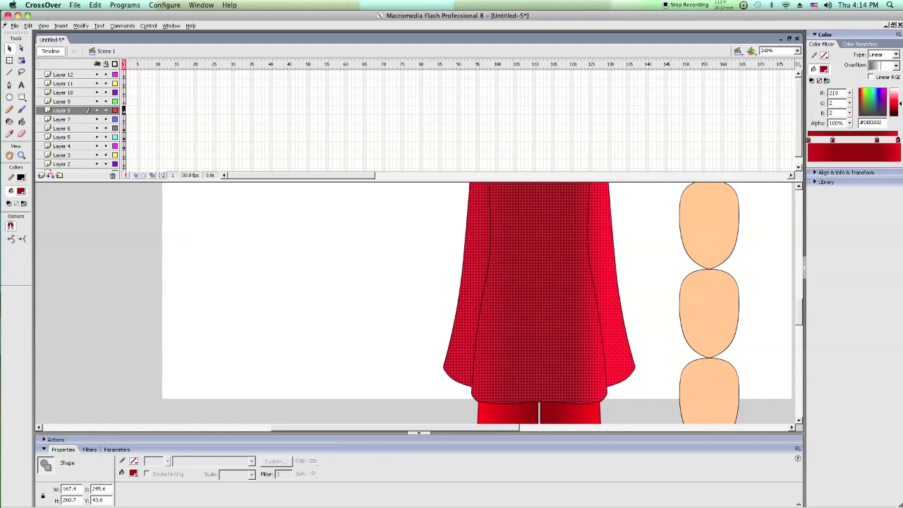
{"action": "left_click", "coordinate": [663, 256]}
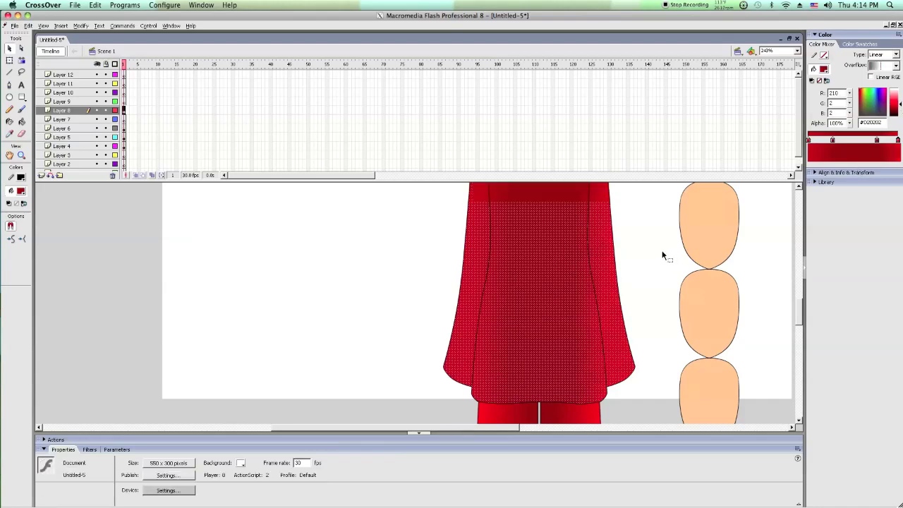
Step: Reduce the dress gradient to a single dark stop in the middle, with darker #CA0202 end stops
{"action": "scroll", "coordinate": [663, 256], "scroll_direction": "up", "scroll_amount": 3}
{"action": "scroll", "coordinate": [663, 256], "scroll_direction": "up", "scroll_amount": 2}
{"action": "left_click", "coordinate": [550, 286]}
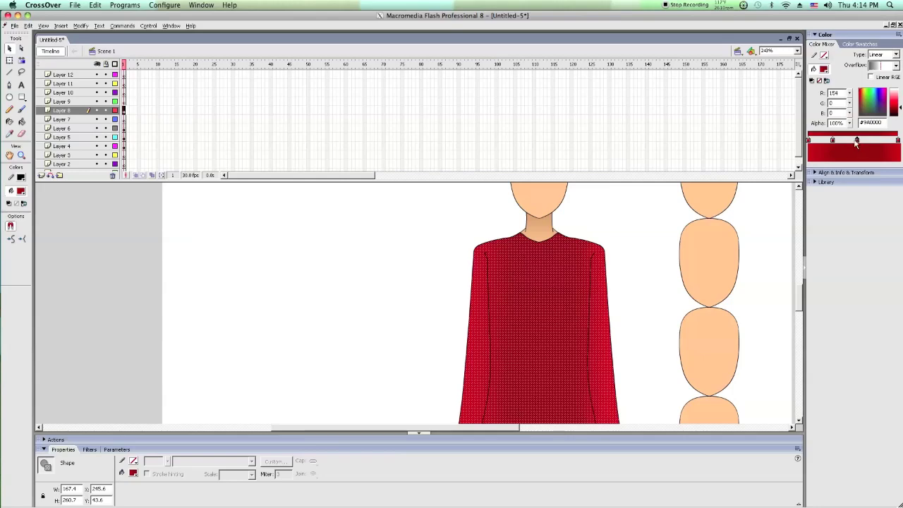
{"action": "left_click_drag", "start_coordinate": [832, 141], "coordinate": [827, 172]}
{"action": "left_click", "coordinate": [658, 229]}
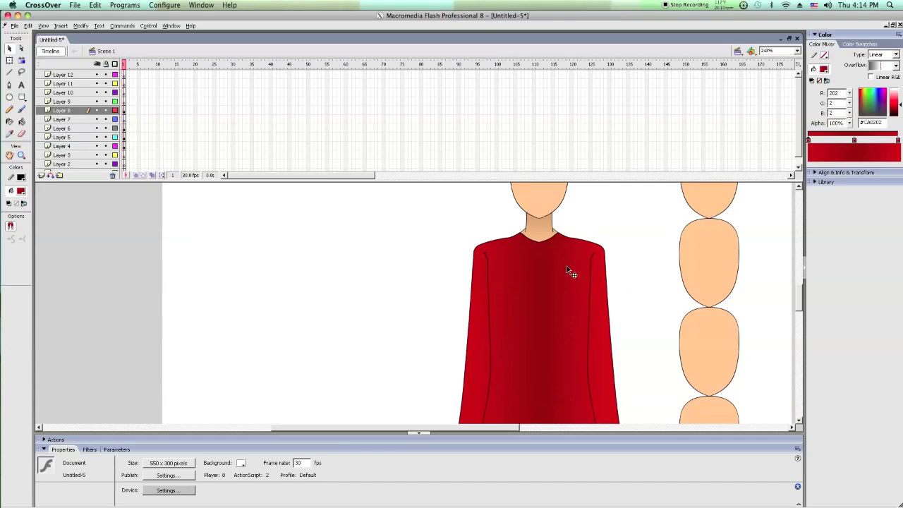
Step: Widen the dress's gradient horizontally beyond both sleeves with the Gradient Transform tool to soften the shading
{"action": "left_click", "coordinate": [603, 264]}
{"action": "left_click", "coordinate": [22, 62]}
{"action": "scroll", "coordinate": [585, 343], "scroll_direction": "down", "scroll_amount": 3}
{"action": "left_click_drag", "start_coordinate": [606, 297], "coordinate": [643, 296]}
{"action": "left_click", "coordinate": [428, 269]}
{"action": "scroll", "coordinate": [438, 270], "scroll_direction": "up", "scroll_amount": 2}
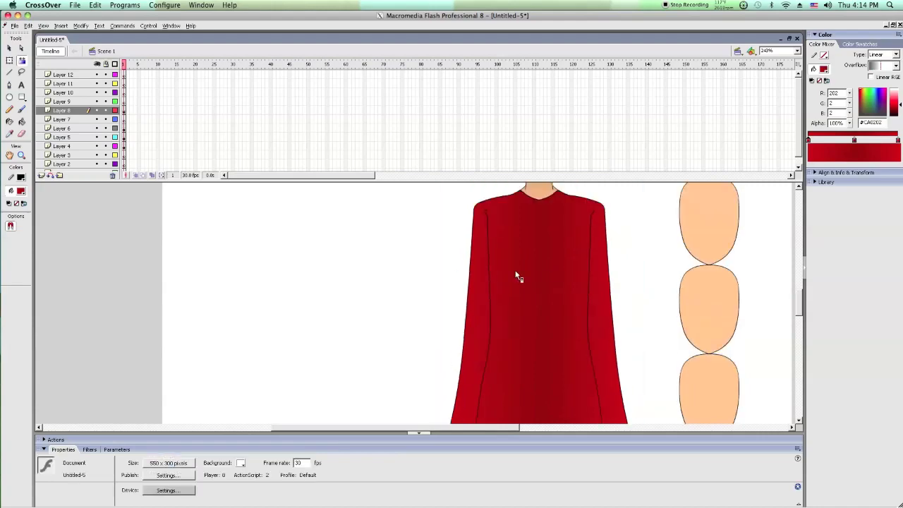
{"action": "left_click", "coordinate": [519, 277]}
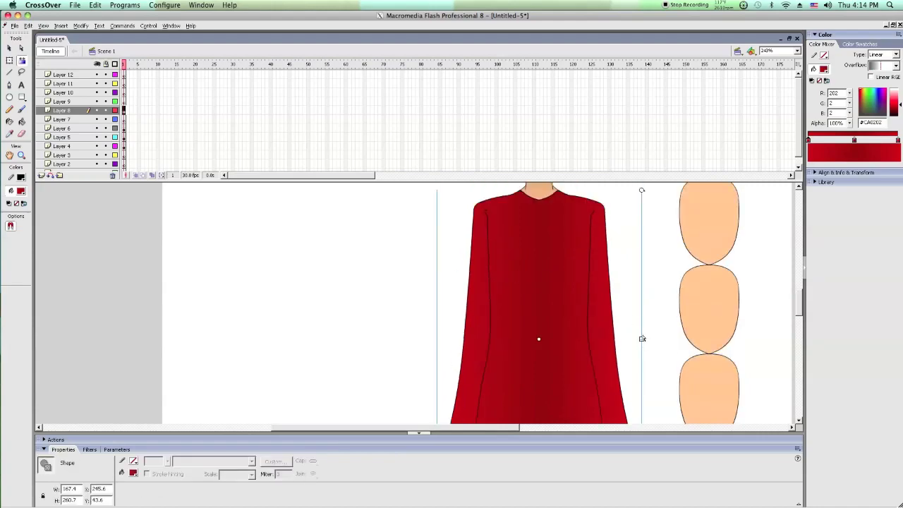
{"action": "left_click_drag", "start_coordinate": [641, 339], "coordinate": [665, 339]}
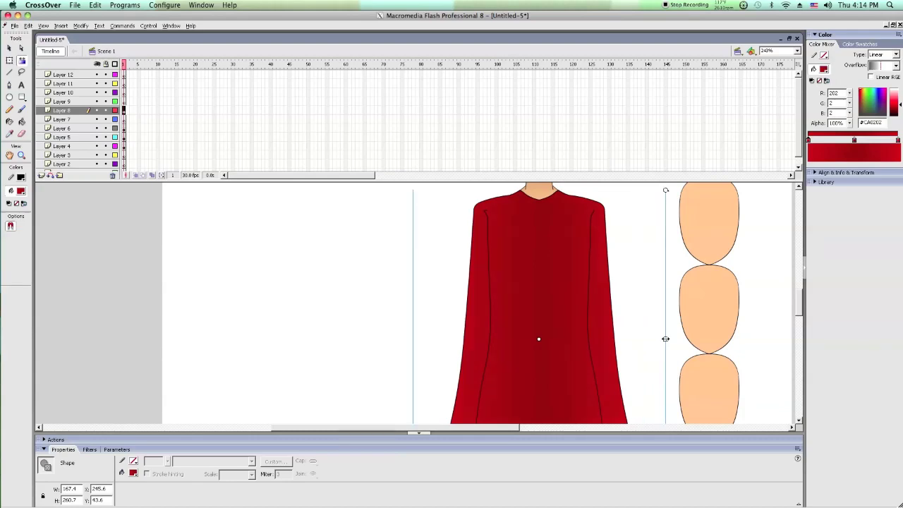
{"action": "left_click", "coordinate": [634, 323]}
Step: Zoom in on the neck and select its left outline for free transformation
{"action": "scroll", "coordinate": [634, 322], "scroll_direction": "up", "scroll_amount": 4}
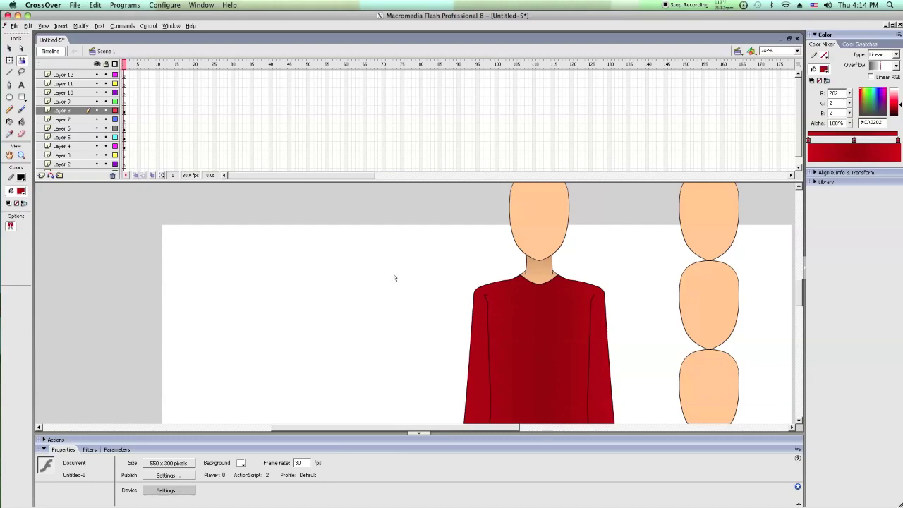
{"action": "left_click", "coordinate": [22, 154]}
{"action": "left_click_drag", "start_coordinate": [464, 225], "coordinate": [651, 310]}
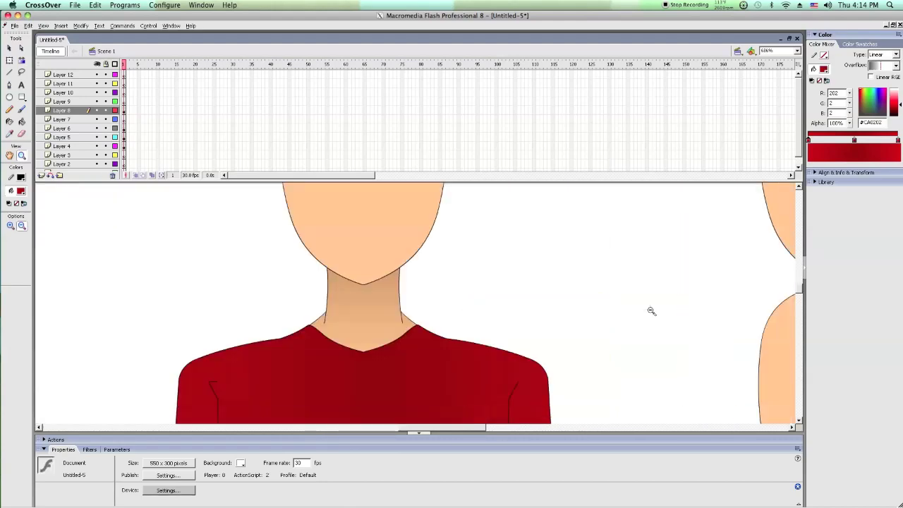
{"action": "left_click", "coordinate": [9, 47]}
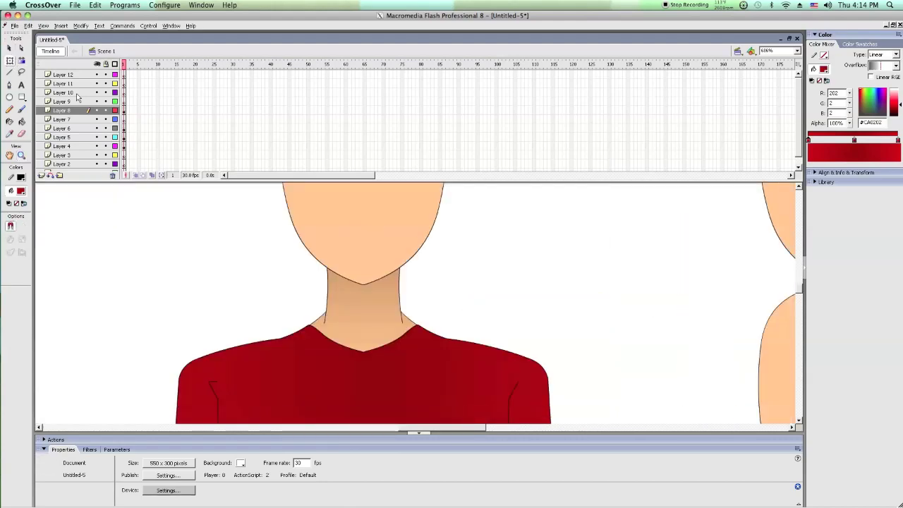
{"action": "left_click", "coordinate": [326, 291]}
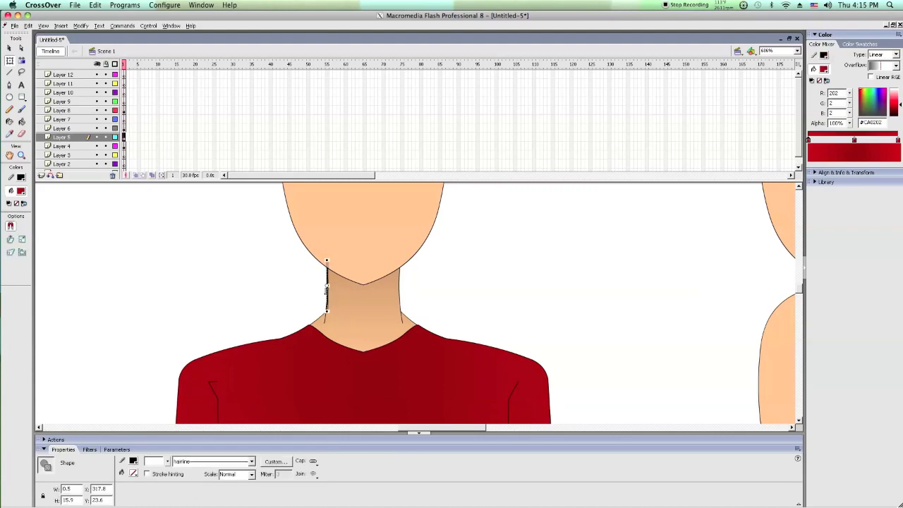
{"action": "left_click", "coordinate": [289, 310]}
{"action": "scroll", "coordinate": [286, 325], "scroll_direction": "down", "scroll_amount": 3}
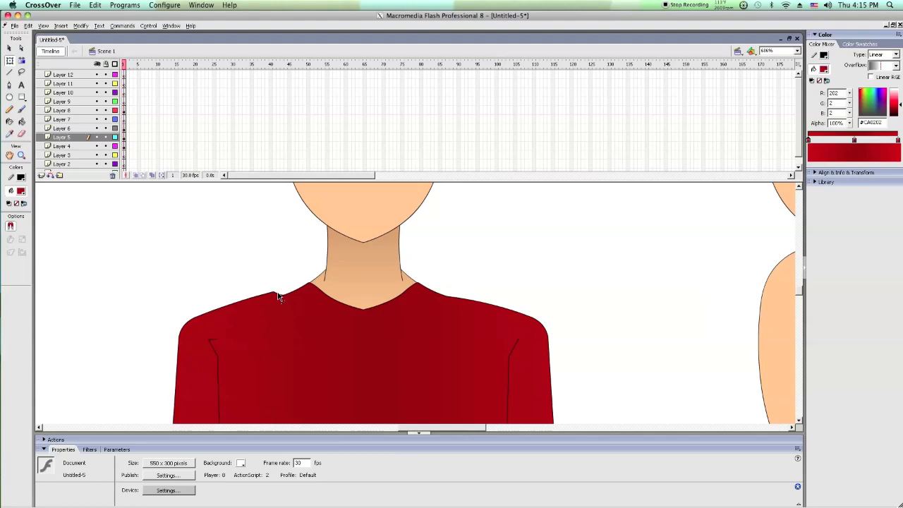
{"action": "left_click", "coordinate": [286, 290]}
{"action": "left_click", "coordinate": [266, 271]}
{"action": "key", "text": "v"}
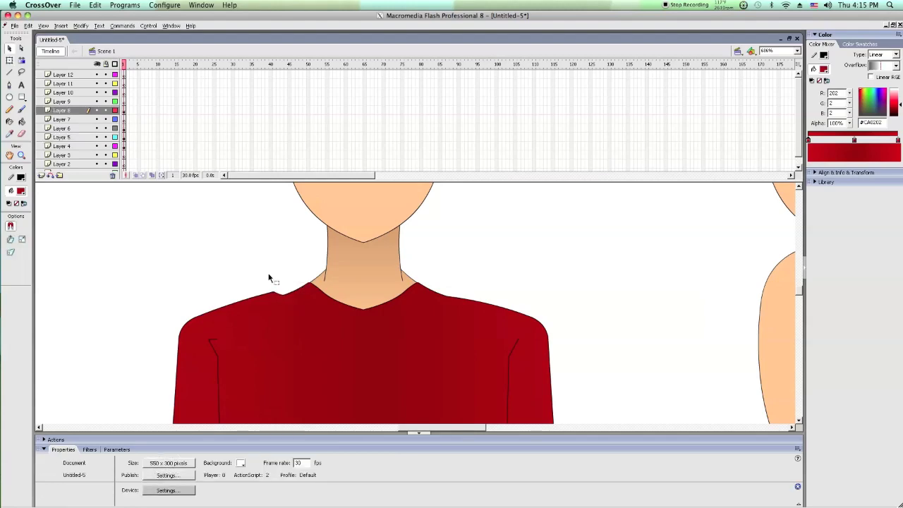
{"action": "key", "text": "ctrl+z"}
{"action": "key", "text": "ctrl+z"}
{"action": "key", "text": "ctrl+z"}
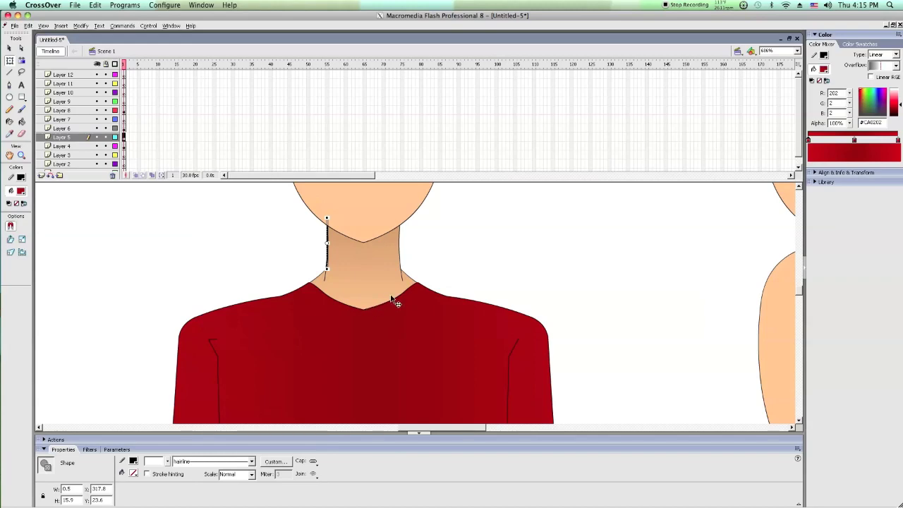
Step: Select the outlines on both sides of the neck, down to their lower ends inside the collar
{"action": "left_click", "coordinate": [449, 253]}
{"action": "scroll", "coordinate": [377, 268], "scroll_direction": "up", "scroll_amount": 2}
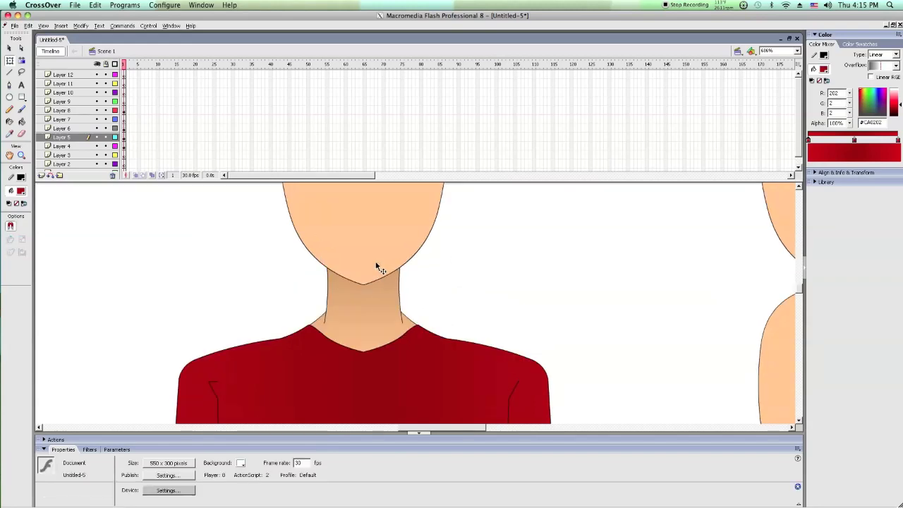
{"action": "left_click", "coordinate": [400, 282]}
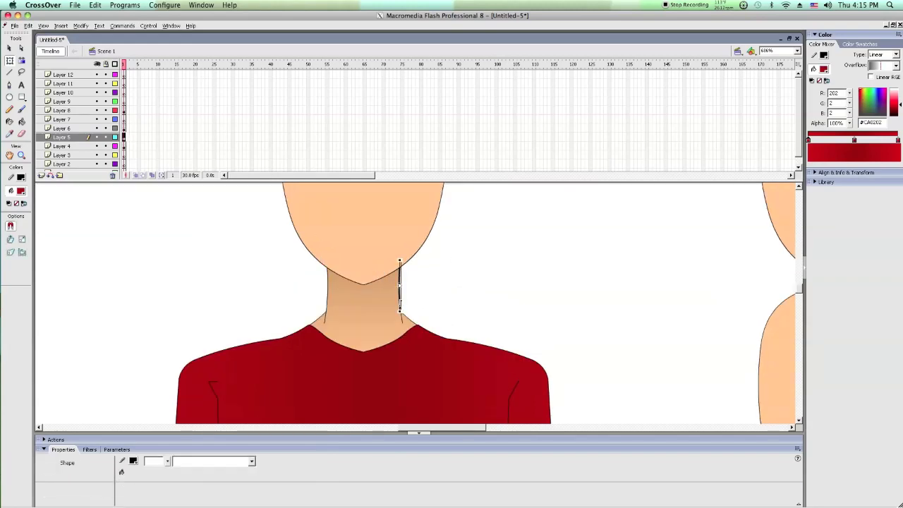
{"action": "left_click", "coordinate": [324, 318]}
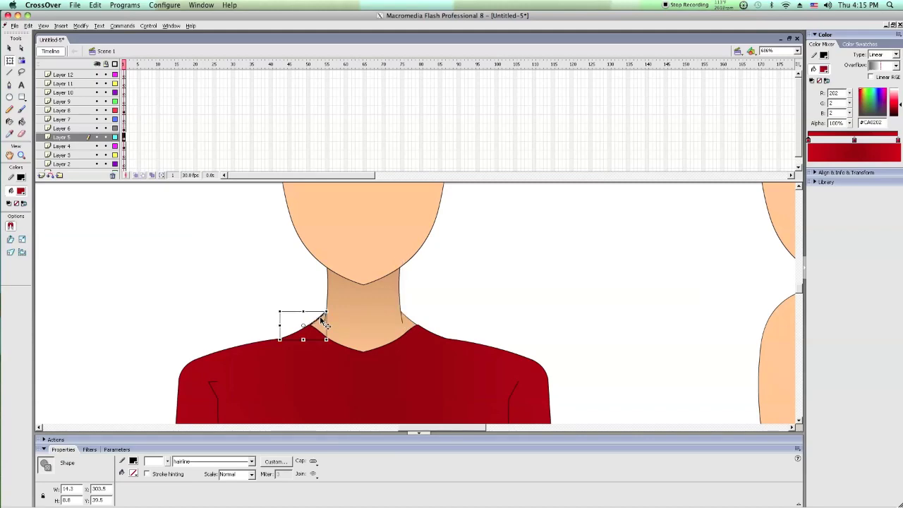
{"action": "left_click", "coordinate": [327, 290]}
{"action": "left_click_drag", "start_coordinate": [326, 319], "coordinate": [326, 324]}
{"action": "left_click", "coordinate": [401, 318], "text": "shift"}
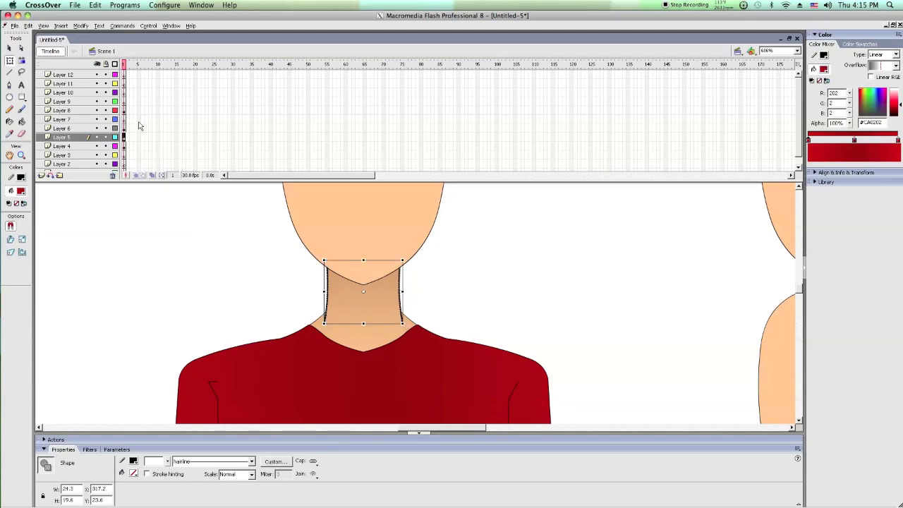
Step: Hide every layer except Layer 5, add the neck's top curve to the selected outlines and copy them
{"action": "left_click", "coordinate": [97, 64]}
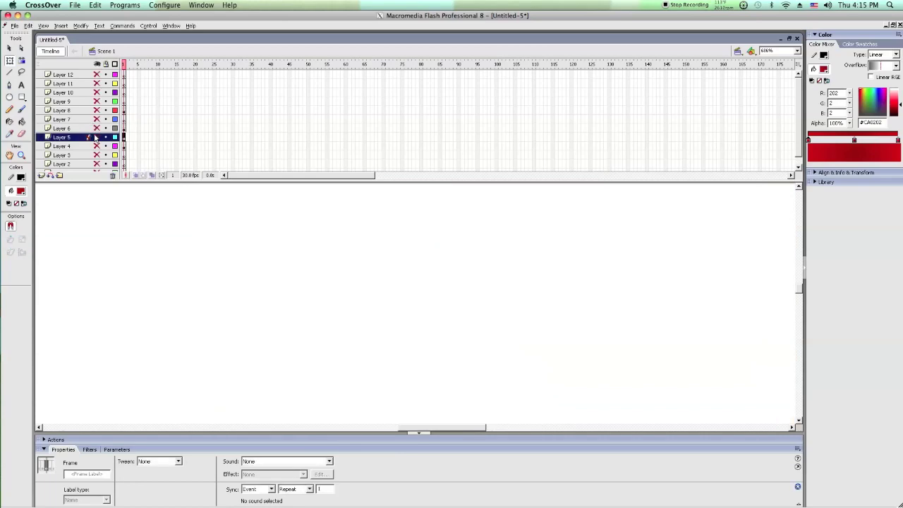
{"action": "left_click", "coordinate": [97, 137]}
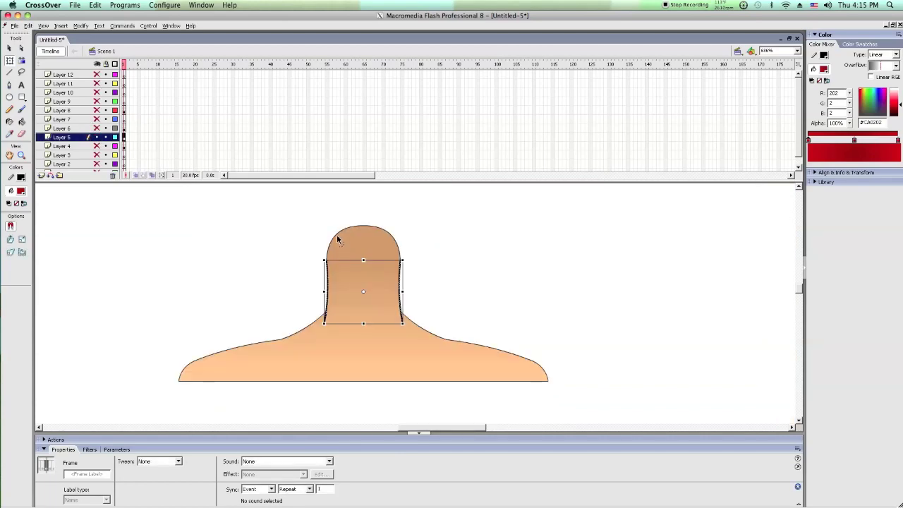
{"action": "left_click", "coordinate": [338, 239], "text": "shift"}
{"action": "right_click", "coordinate": [339, 241]}
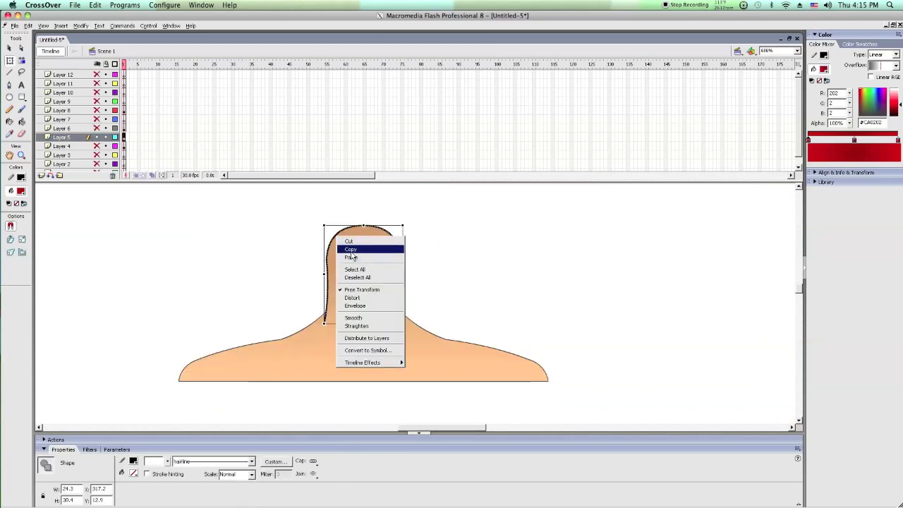
{"action": "left_click", "coordinate": [355, 251]}
Step: Stretch the neck outline to about 27.8 px wide and 31.7 px high, and cut it from the layer
{"action": "left_click_drag", "start_coordinate": [326, 273], "coordinate": [318, 273]}
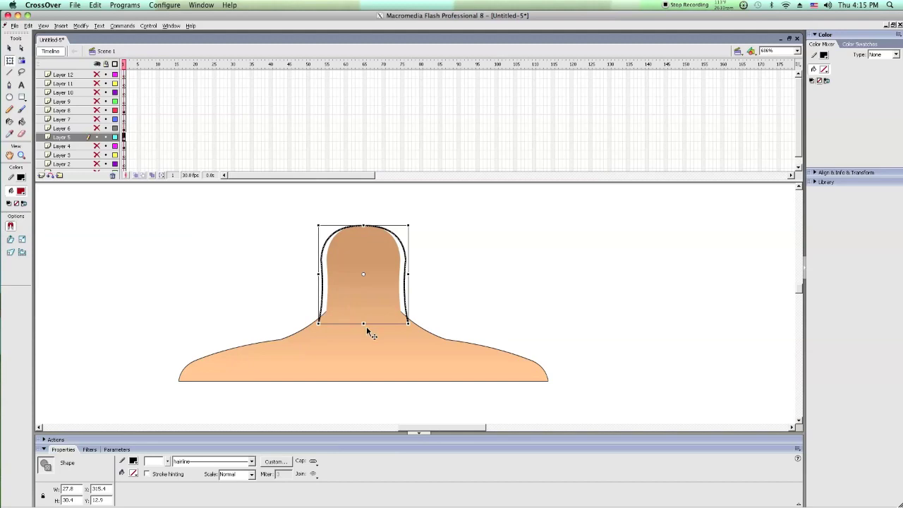
{"action": "left_click_drag", "start_coordinate": [364, 321], "coordinate": [364, 327]}
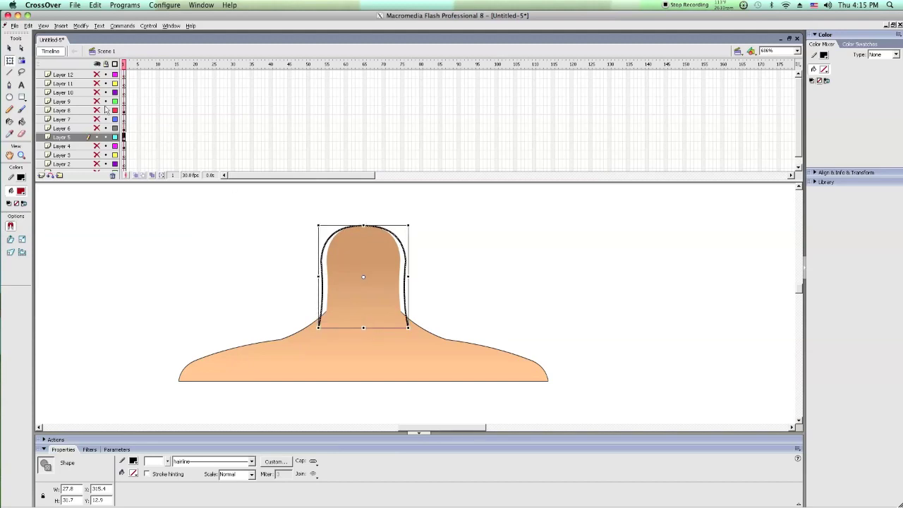
{"action": "left_click", "coordinate": [10, 47]}
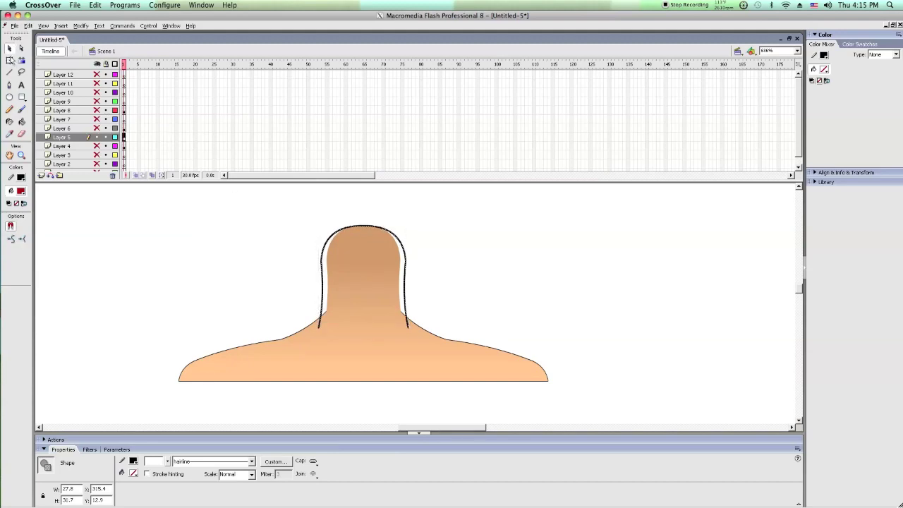
{"action": "left_click", "coordinate": [10, 60]}
{"action": "left_click", "coordinate": [218, 297]}
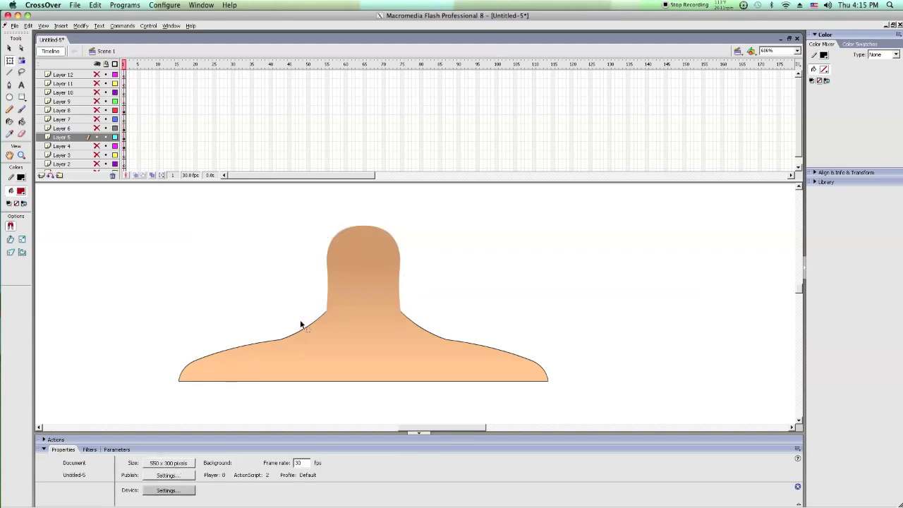
Step: Squash the two curved lines between neck and shoulders so that their upper ends sit slightly lower
{"action": "left_click", "coordinate": [314, 321]}
{"action": "left_click", "coordinate": [413, 323], "text": "shift"}
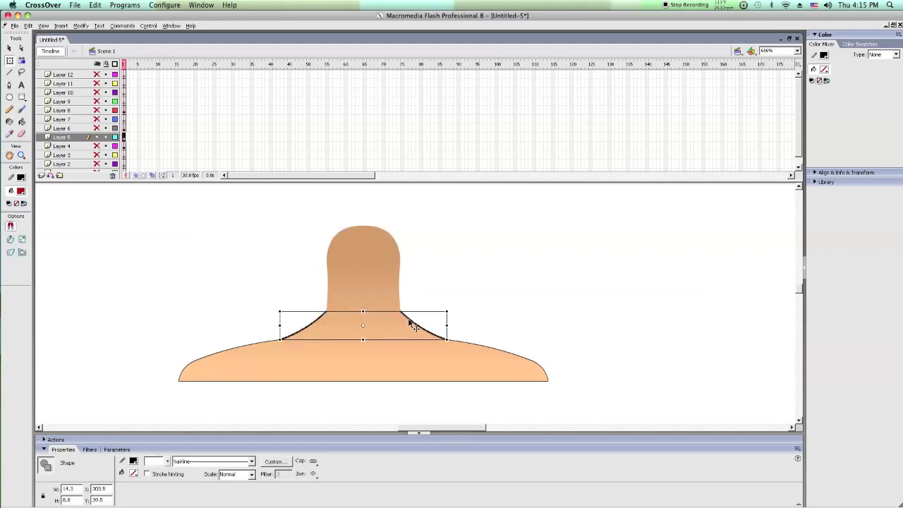
{"action": "left_click_drag", "start_coordinate": [362, 311], "coordinate": [362, 321]}
{"action": "right_click", "coordinate": [456, 273]}
{"action": "left_click", "coordinate": [429, 286]}
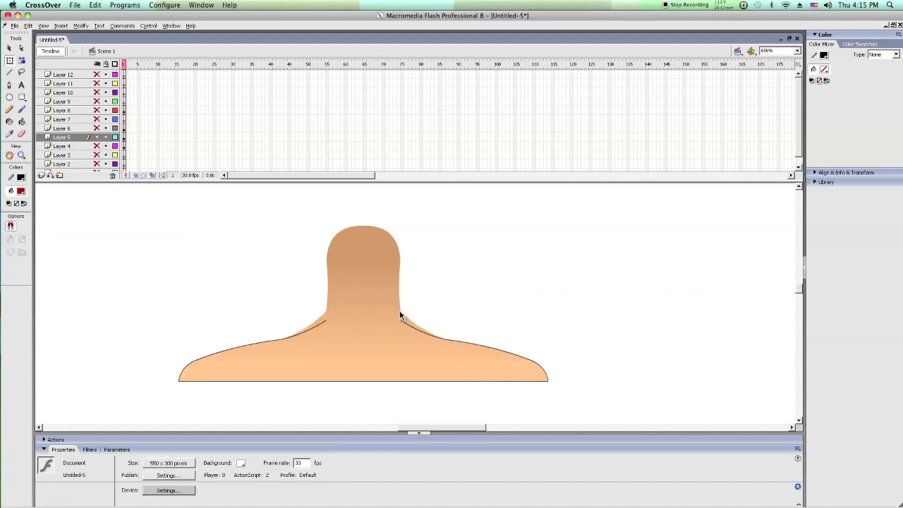
Step: Pull the edges of the neck's skin fill well outward on both sides
{"action": "left_click_drag", "start_coordinate": [400, 315], "coordinate": [403, 321]}
{"action": "left_click_drag", "start_coordinate": [326, 316], "coordinate": [267, 283]}
{"action": "left_click_drag", "start_coordinate": [327, 266], "coordinate": [319, 264]}
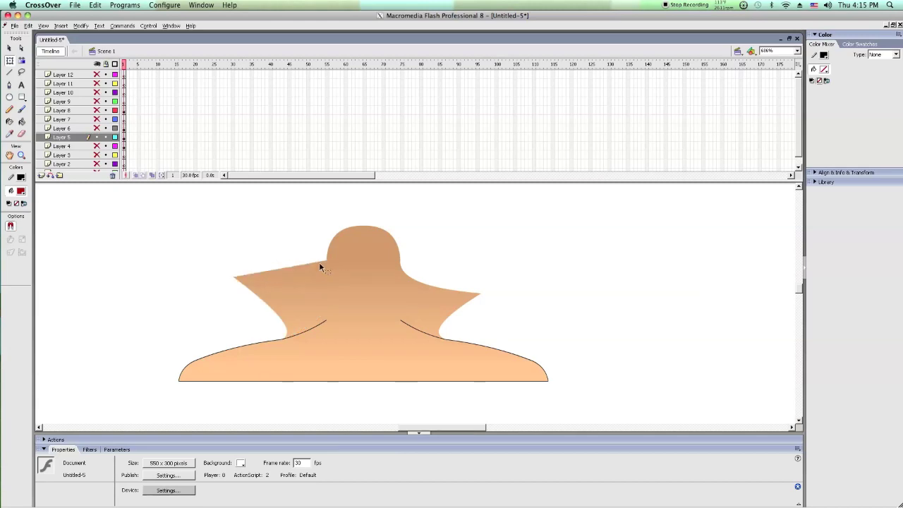
{"action": "left_click", "coordinate": [403, 275]}
{"action": "left_click", "coordinate": [439, 252]}
{"action": "left_click_drag", "start_coordinate": [404, 273], "coordinate": [484, 247]}
Step: Paste the widened neck outline back in place and delete the excess skin fill outside it on both sides
{"action": "right_click", "coordinate": [480, 220]}
{"action": "left_click", "coordinate": [505, 238]}
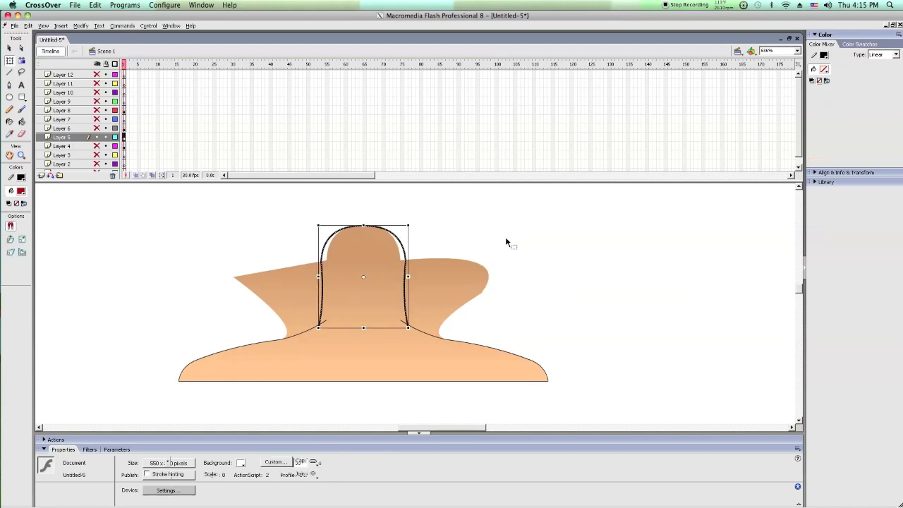
{"action": "left_click", "coordinate": [506, 240]}
{"action": "left_click", "coordinate": [317, 281]}
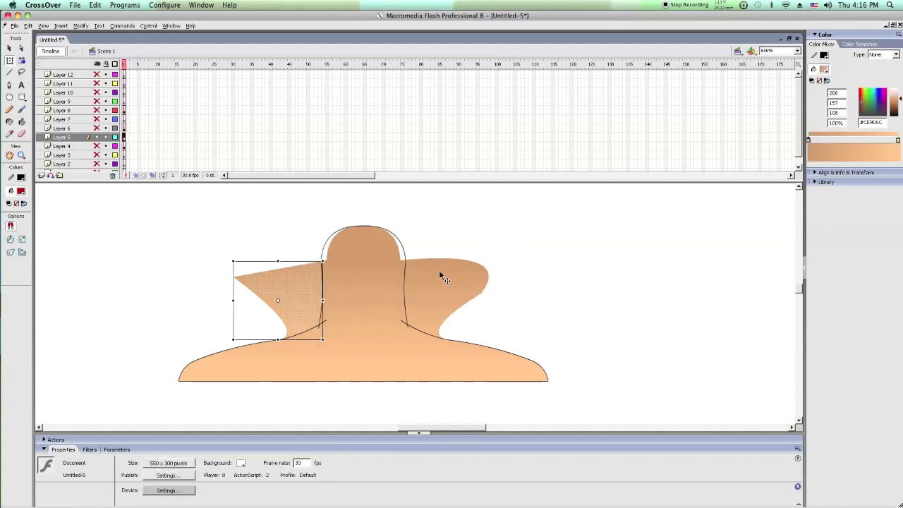
{"action": "left_click", "coordinate": [439, 269], "text": "shift"}
{"action": "key", "text": "Delete"}
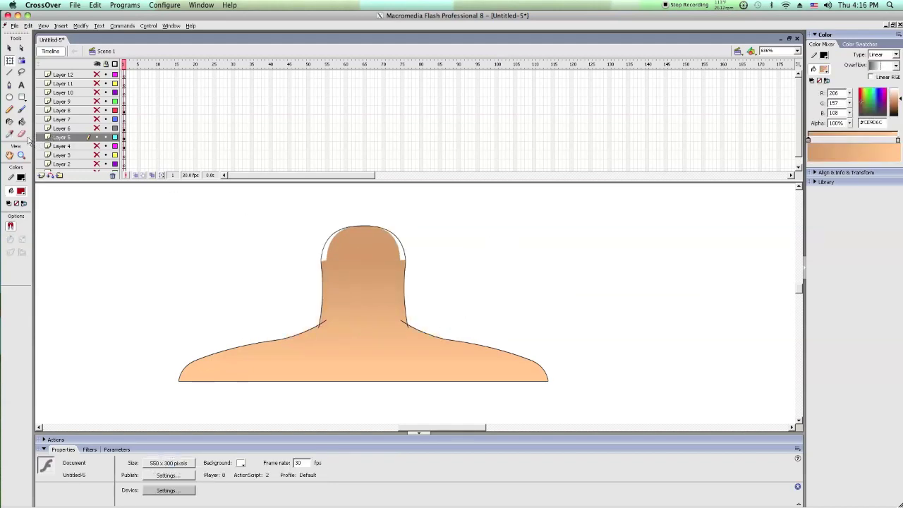
Step: Sample the neck's skin gradient, fill both gaps beneath the outline's top curve with it, and show all layers
{"action": "left_click", "coordinate": [10, 133]}
{"action": "left_click", "coordinate": [364, 289]}
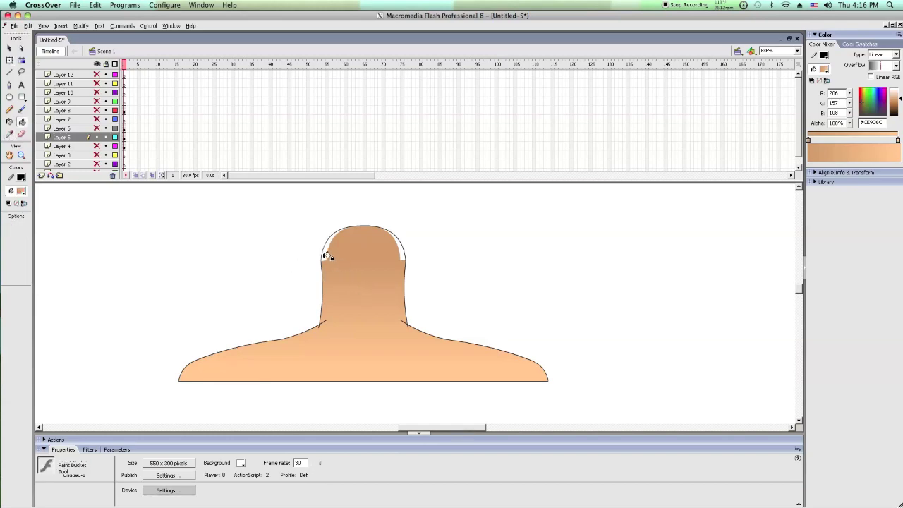
{"action": "left_click", "coordinate": [328, 253]}
{"action": "left_click", "coordinate": [403, 252]}
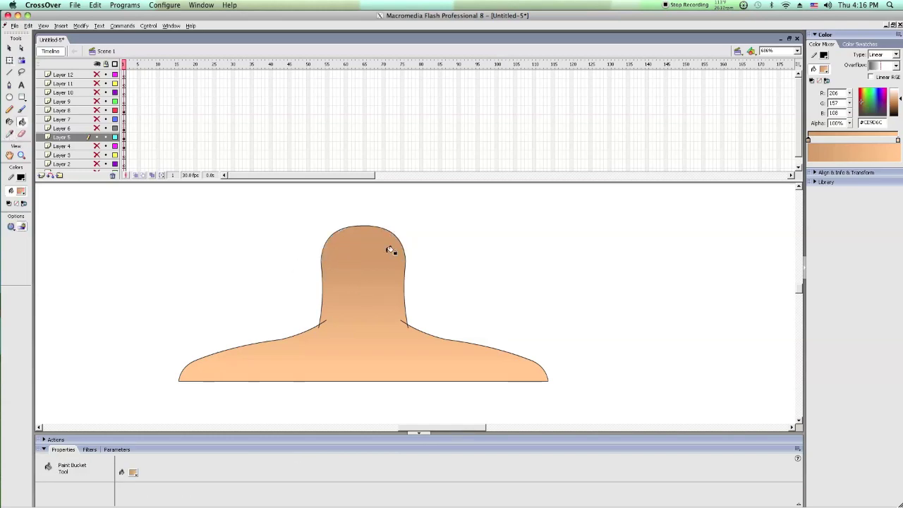
{"action": "left_click", "coordinate": [98, 63]}
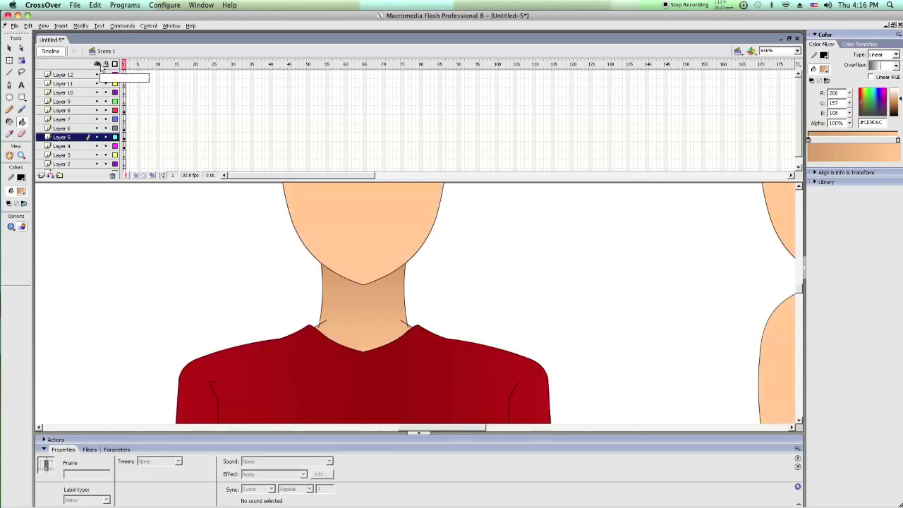
Step: Delete the two short line stubs that cross into the base of the neck
{"action": "left_click", "coordinate": [9, 48]}
{"action": "left_click", "coordinate": [305, 267]}
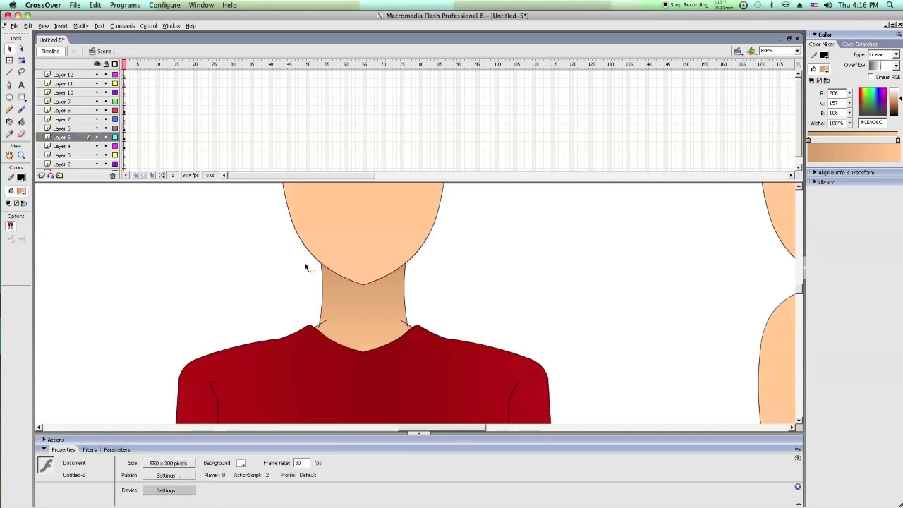
{"action": "left_click", "coordinate": [325, 321]}
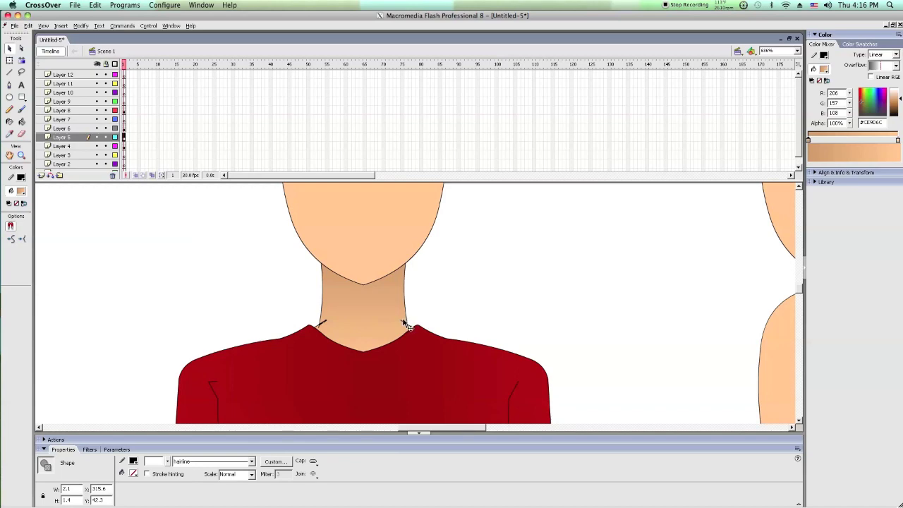
{"action": "scroll", "coordinate": [402, 320], "scroll_direction": "down", "scroll_amount": 3}
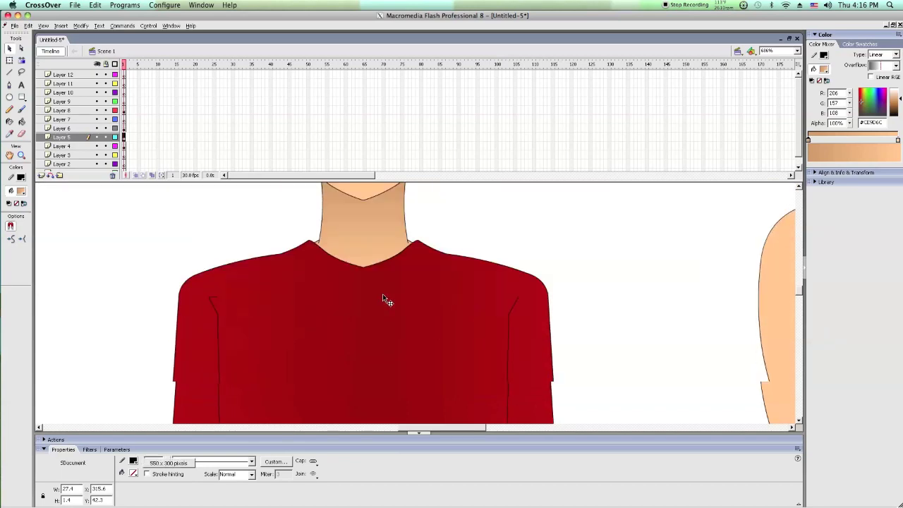
Step: Stretch the dress's neckline curve downward to about 13.8 px high with the Free Transform tool
{"action": "left_click", "coordinate": [386, 262]}
{"action": "left_click", "coordinate": [330, 254], "text": "shift"}
{"action": "left_click", "coordinate": [329, 255]}
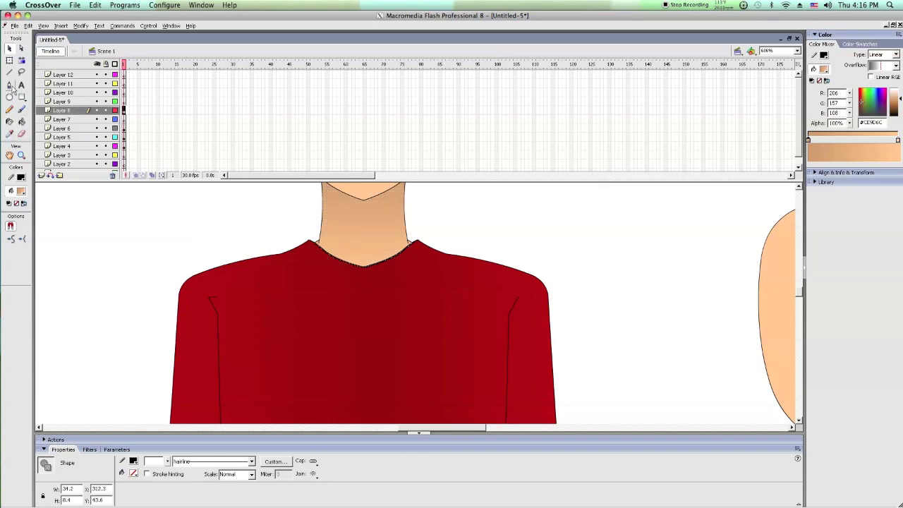
{"action": "left_click", "coordinate": [10, 61]}
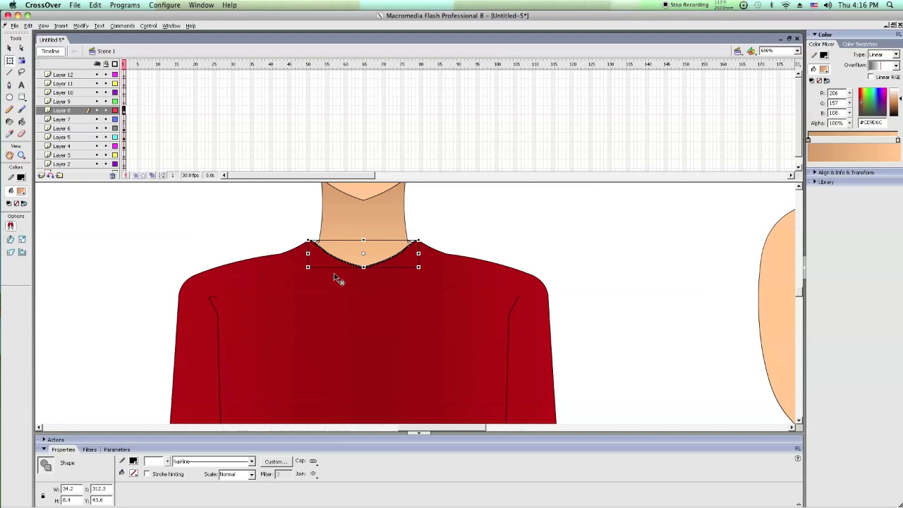
{"action": "left_click_drag", "start_coordinate": [364, 266], "coordinate": [362, 284]}
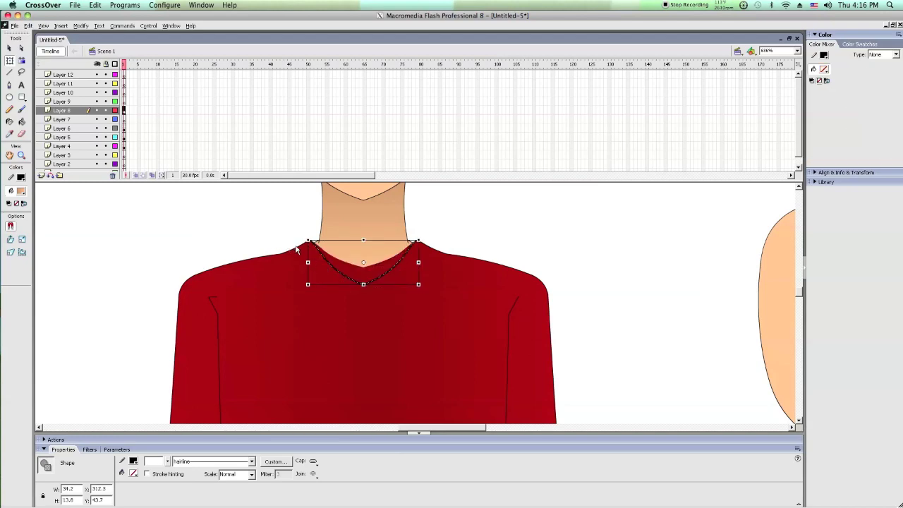
Step: Widen the neckline curve together with the adjoining shoulder lines evenly on both sides and raise its lowest point slightly
{"action": "left_click_drag", "start_coordinate": [308, 262], "coordinate": [280, 262]}
{"action": "left_click_drag", "start_coordinate": [418, 263], "coordinate": [457, 262]}
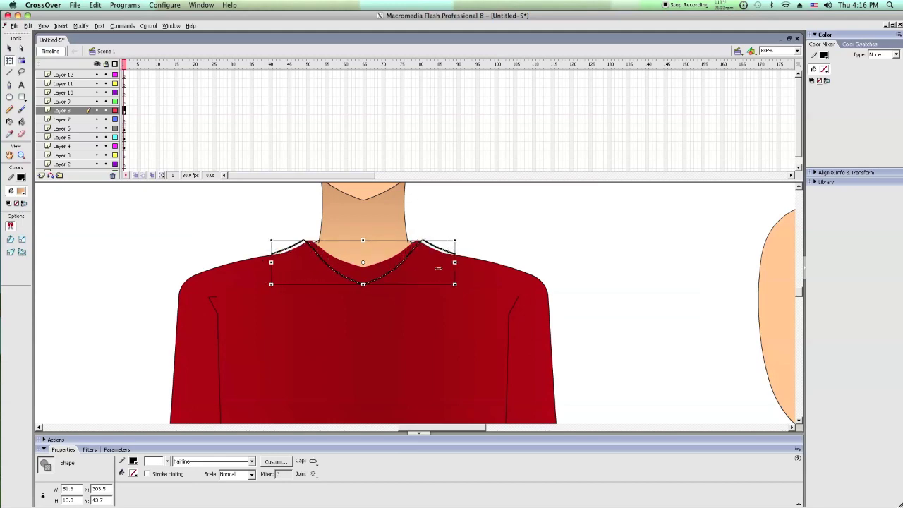
{"action": "left_click_drag", "start_coordinate": [363, 284], "coordinate": [362, 276]}
{"action": "left_click", "coordinate": [255, 242]}
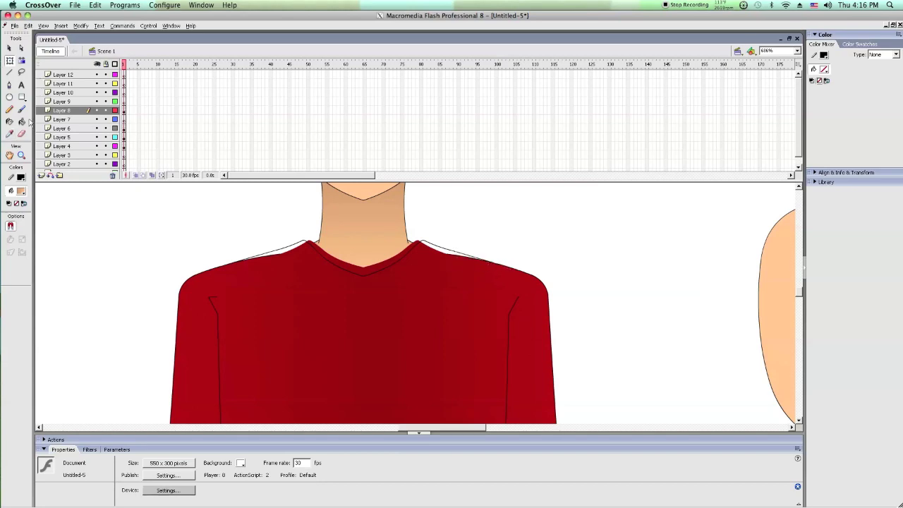
Step: Sample the dress's red gradient and fill the unfilled gaps along both shoulder lines with it
{"action": "left_click", "coordinate": [9, 133]}
{"action": "left_click", "coordinate": [290, 260]}
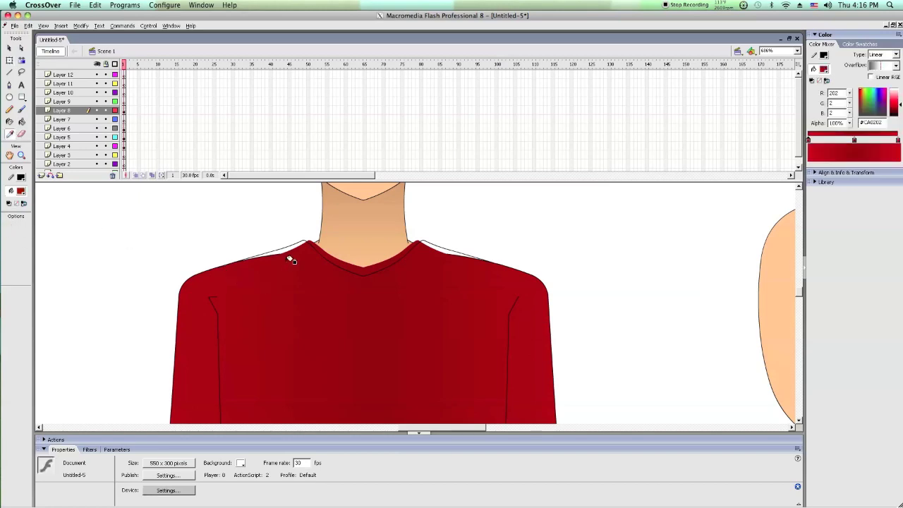
{"action": "left_click", "coordinate": [287, 252]}
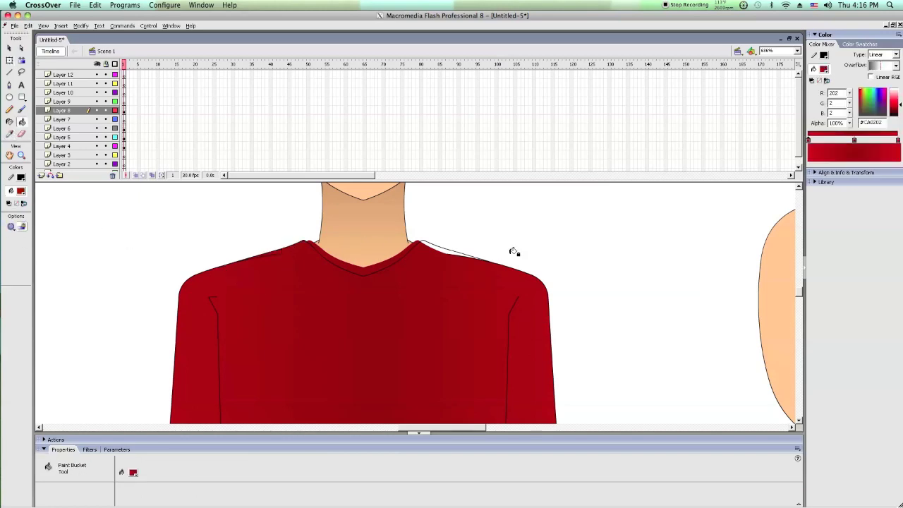
{"action": "left_click", "coordinate": [452, 250]}
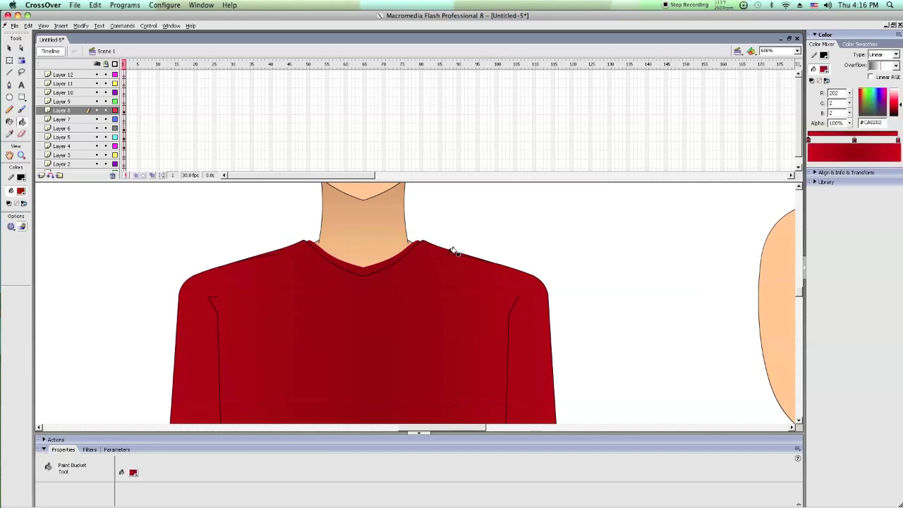
Step: Remove the old neckline and shoulder lines and the red strip above the new neckline with the Eraser's Faucet option
{"action": "left_click", "coordinate": [21, 134]}
{"action": "left_click", "coordinate": [21, 226]}
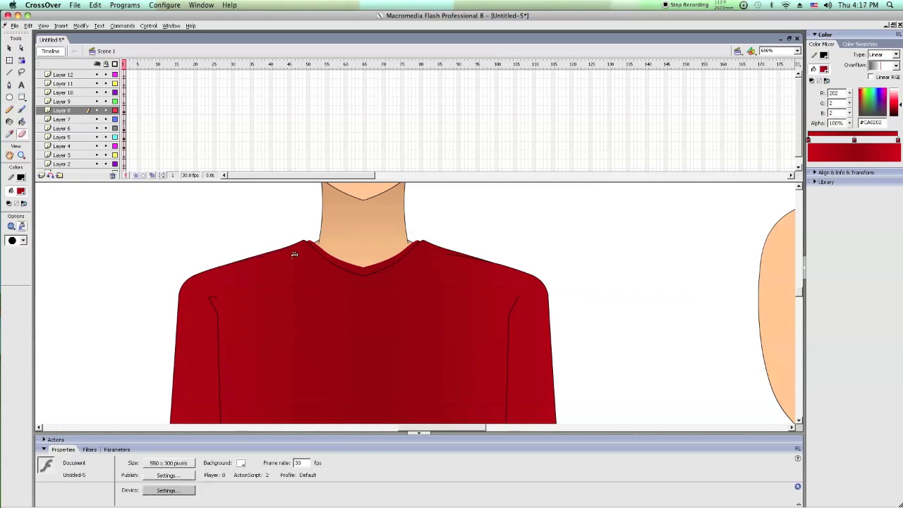
{"action": "left_click", "coordinate": [332, 254]}
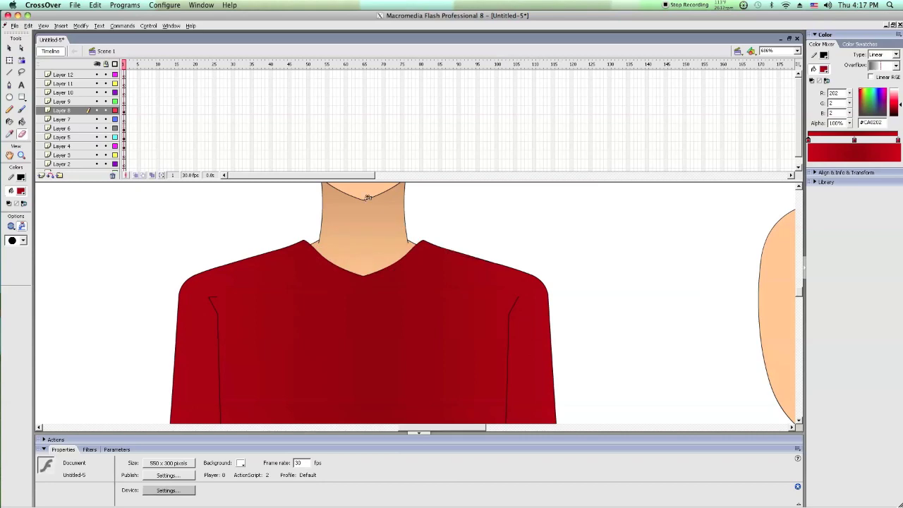
{"action": "scroll", "coordinate": [368, 200], "scroll_direction": "down", "scroll_amount": 5}
{"action": "scroll", "coordinate": [352, 199], "scroll_direction": "up", "scroll_amount": 6}
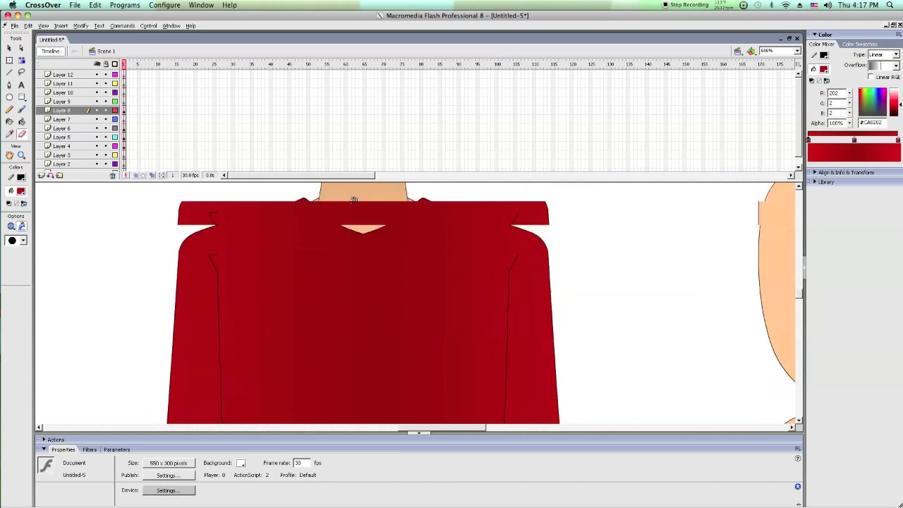
Step: Delete the short stray stub at the top of the left inner sleeve line
{"action": "left_click", "coordinate": [10, 48]}
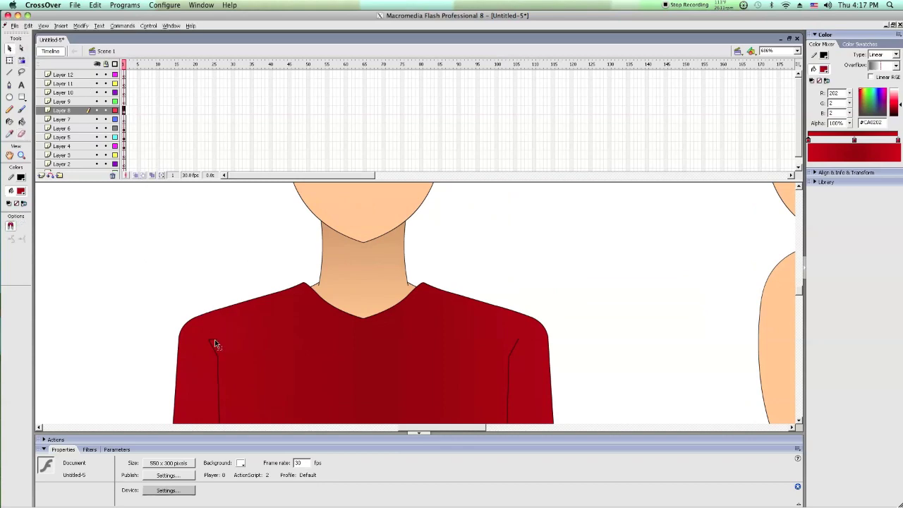
{"action": "left_click", "coordinate": [214, 339]}
{"action": "key", "text": "Delete"}
Step: Select the whole red top on Layer 8 and shorten it from the hem upward with the Free Transform tool, keeping the shoulders in place
{"action": "left_click", "coordinate": [21, 155]}
{"action": "left_click", "coordinate": [254, 257]}
{"action": "left_click", "coordinate": [541, 415]}
{"action": "scroll", "coordinate": [441, 365], "scroll_direction": "down", "scroll_amount": 5}
{"action": "left_click", "coordinate": [442, 366], "text": "alt"}
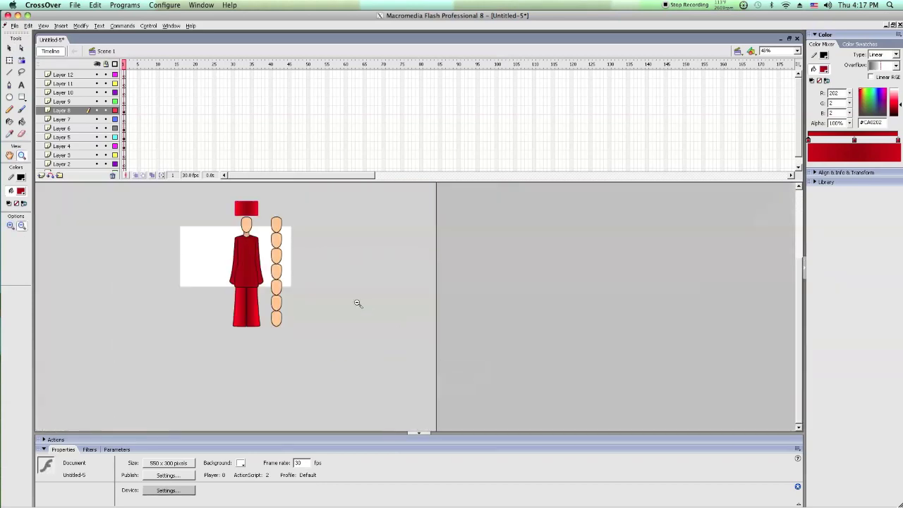
{"action": "left_click_drag", "start_coordinate": [220, 215], "coordinate": [321, 340]}
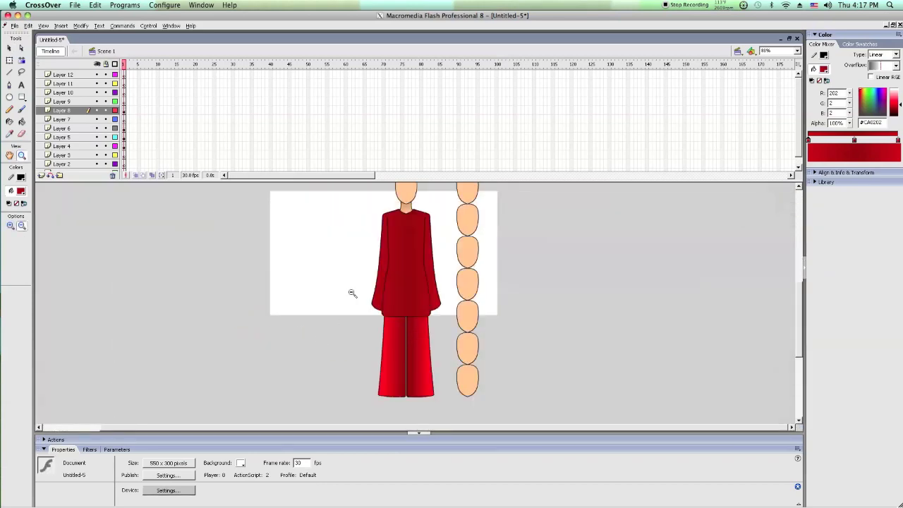
{"action": "left_click_drag", "start_coordinate": [352, 250], "coordinate": [593, 426]}
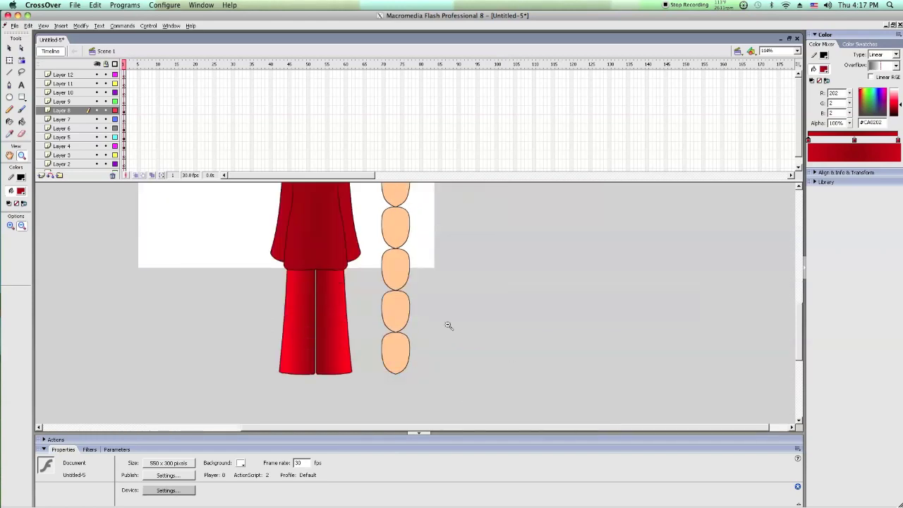
{"action": "left_click", "coordinate": [10, 60]}
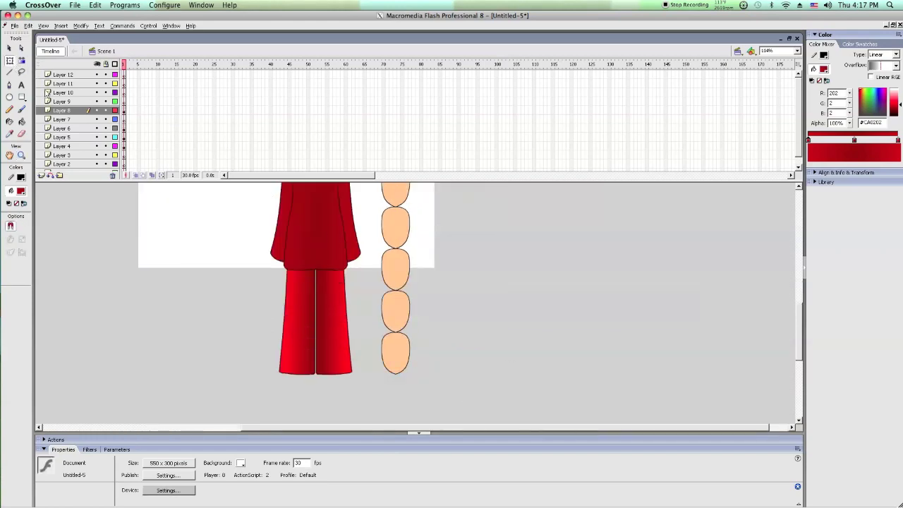
{"action": "left_click", "coordinate": [326, 251]}
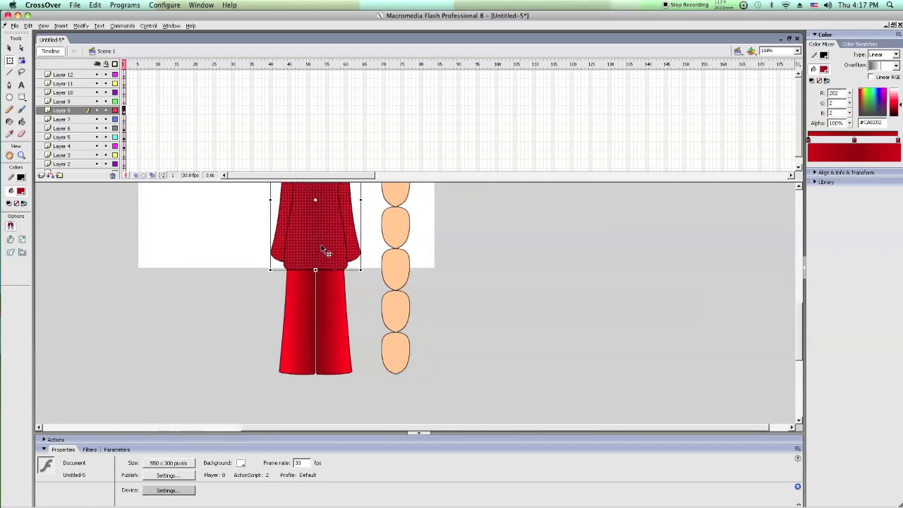
{"action": "left_click", "coordinate": [62, 111]}
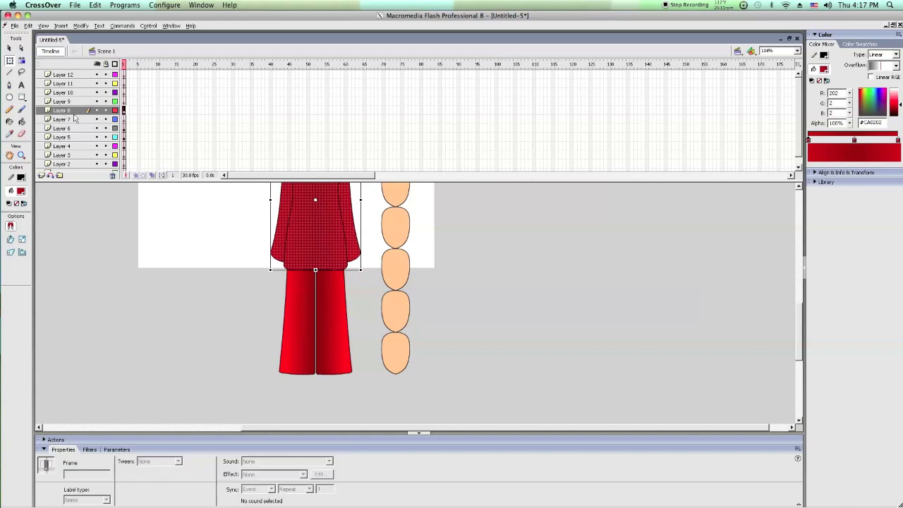
{"action": "left_click", "coordinate": [317, 267]}
{"action": "left_click_drag", "start_coordinate": [393, 256], "coordinate": [395, 250]}
{"action": "left_click", "coordinate": [449, 259]}
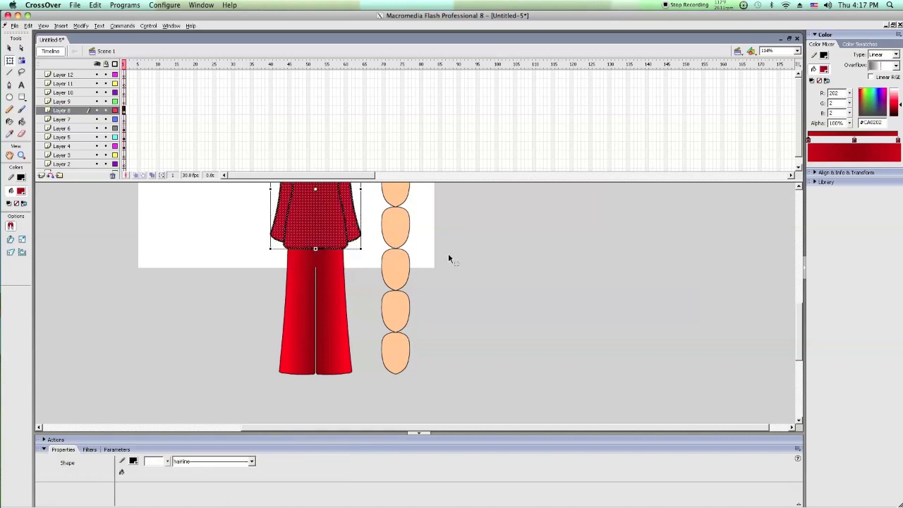
Step: Select both vertical lines between the trouser legs and stretch them upward to the hem of the top with Free Transform
{"action": "left_click", "coordinate": [316, 268]}
{"action": "left_click", "coordinate": [10, 48]}
{"action": "left_click", "coordinate": [316, 269]}
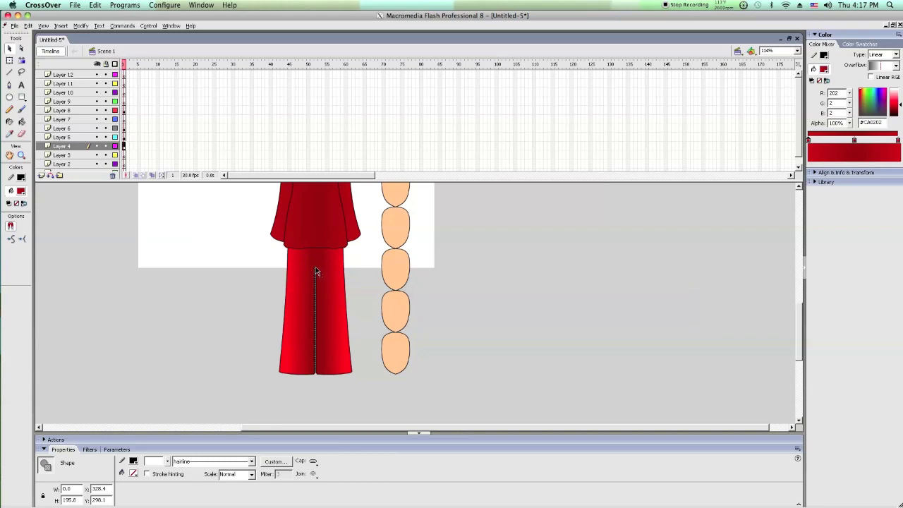
{"action": "double_click", "coordinate": [316, 271]}
{"action": "left_click", "coordinate": [10, 60]}
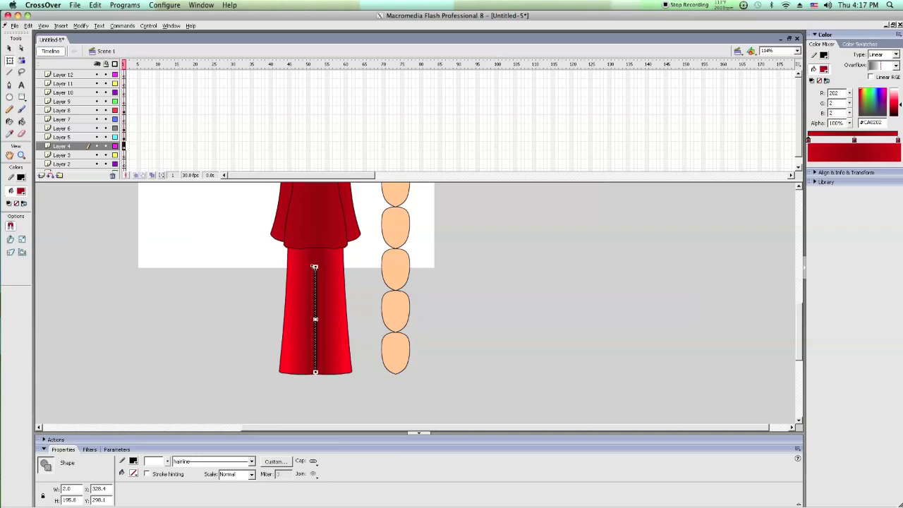
{"action": "left_click_drag", "start_coordinate": [315, 265], "coordinate": [317, 239]}
{"action": "left_click", "coordinate": [251, 252]}
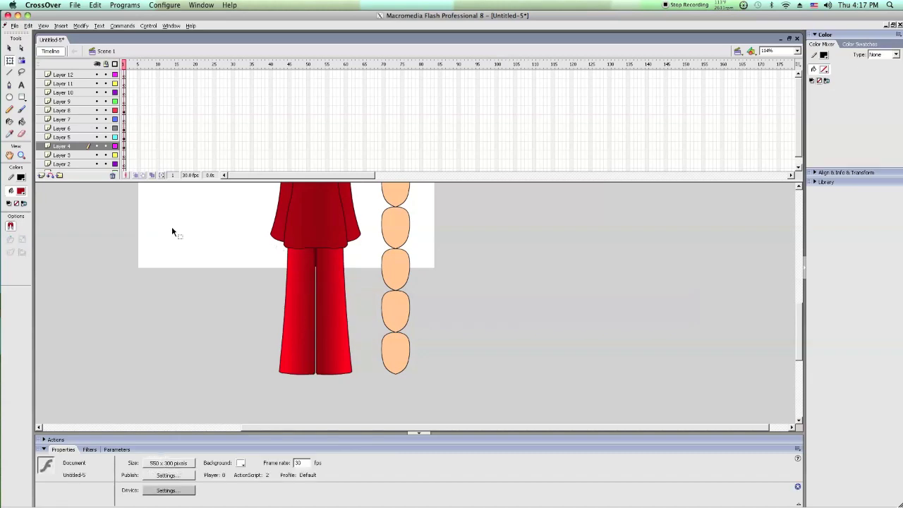
Step: Delete the red fill between the two extended leg lines so the gap reaches up to the hem
{"action": "left_click", "coordinate": [21, 156]}
{"action": "left_click_drag", "start_coordinate": [269, 261], "coordinate": [349, 272]}
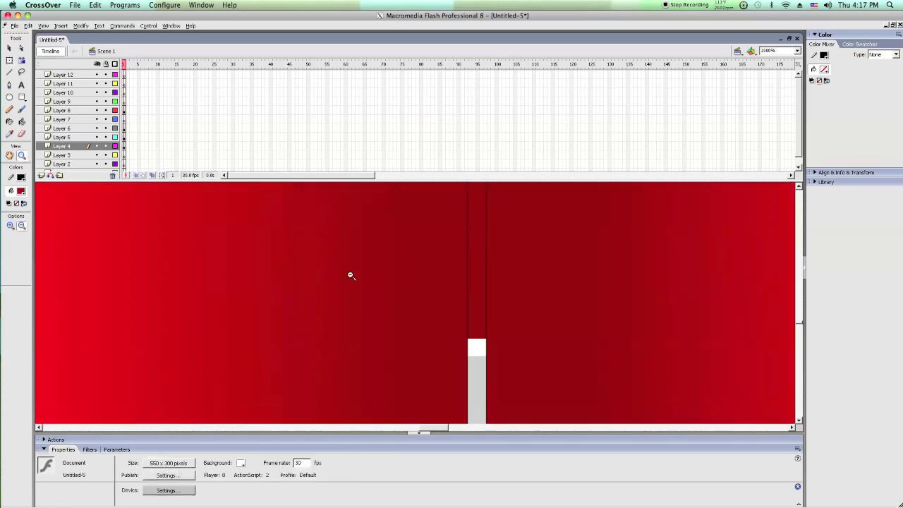
{"action": "right_click", "coordinate": [475, 292]}
{"action": "left_click", "coordinate": [492, 300]}
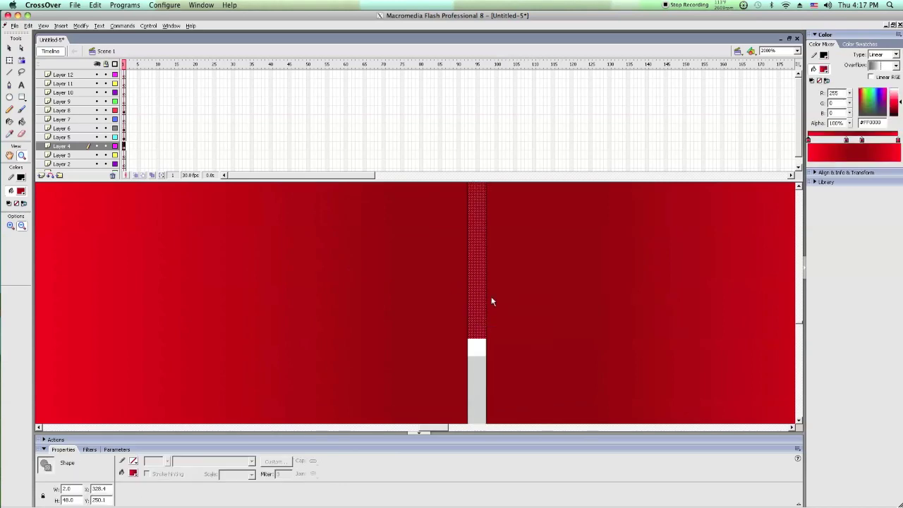
{"action": "left_click", "coordinate": [483, 294]}
Step: Delete the spare red gradient rectangle above the figure's head
{"action": "left_click", "coordinate": [482, 295], "text": "alt"}
{"action": "left_click", "coordinate": [472, 288], "text": "alt"}
{"action": "left_click", "coordinate": [431, 274], "text": "alt"}
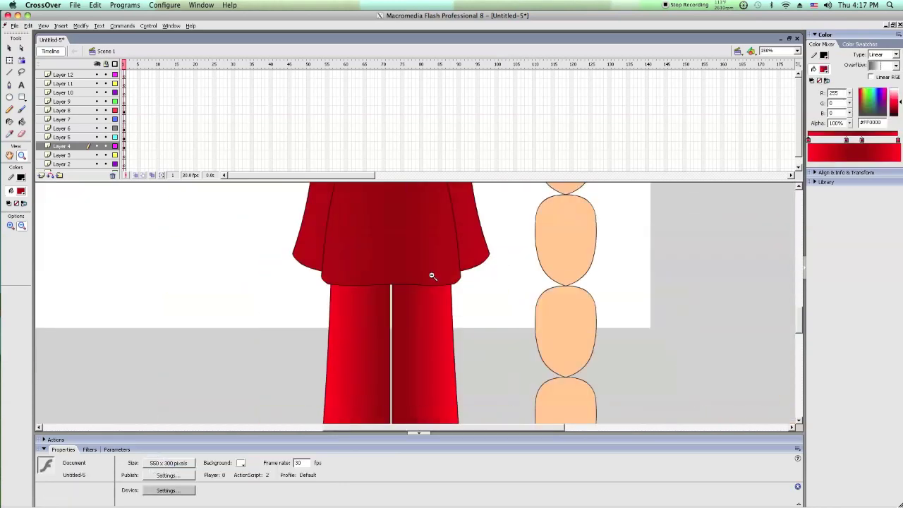
{"action": "left_click", "coordinate": [432, 275], "text": "alt"}
{"action": "left_click", "coordinate": [432, 275], "text": "alt"}
{"action": "left_click_drag", "start_coordinate": [306, 228], "coordinate": [441, 370]}
{"action": "left_click_drag", "start_coordinate": [324, 185], "coordinate": [413, 235]}
{"action": "right_click", "coordinate": [387, 218]}
{"action": "left_click", "coordinate": [439, 233]}
{"action": "key", "text": "Delete"}
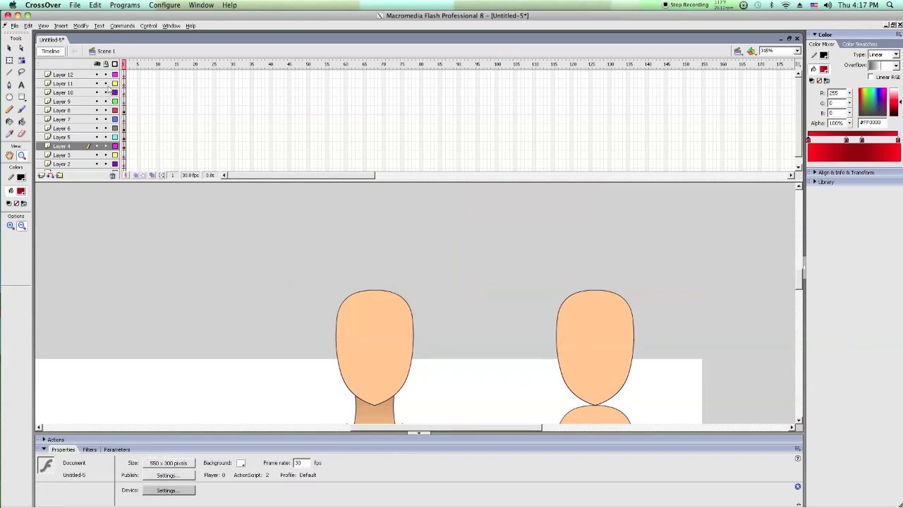
Step: Lock all layers, unlock Layers 7 to 11, and make Layer 11 the active layer
{"action": "left_click", "coordinate": [106, 65]}
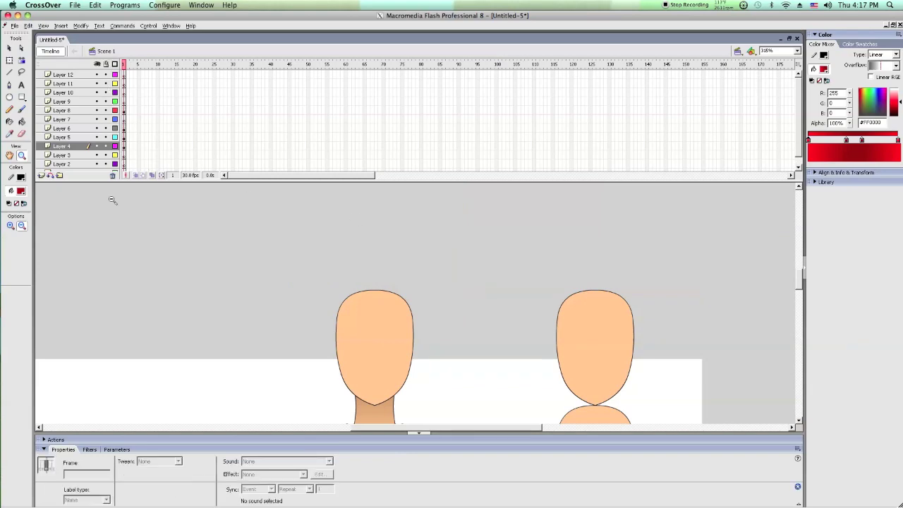
{"action": "left_click", "coordinate": [125, 111]}
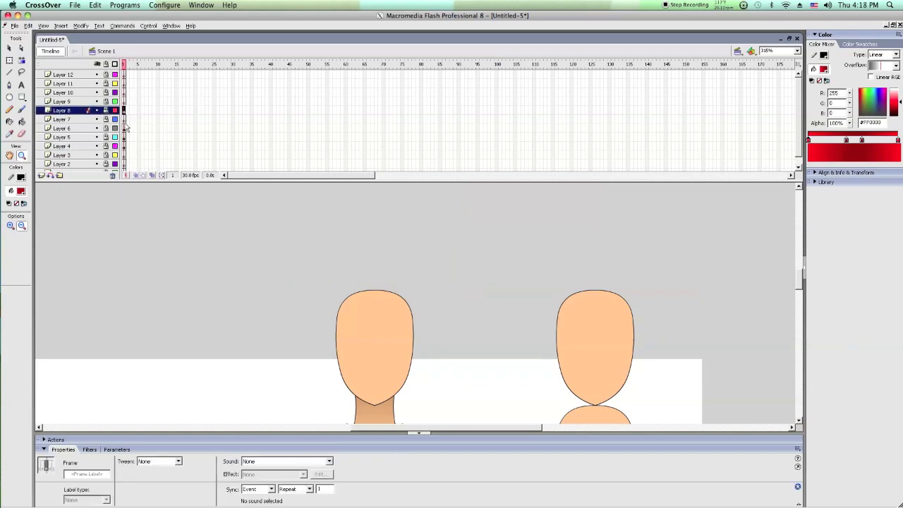
{"action": "left_click_drag", "start_coordinate": [124, 111], "coordinate": [124, 149]}
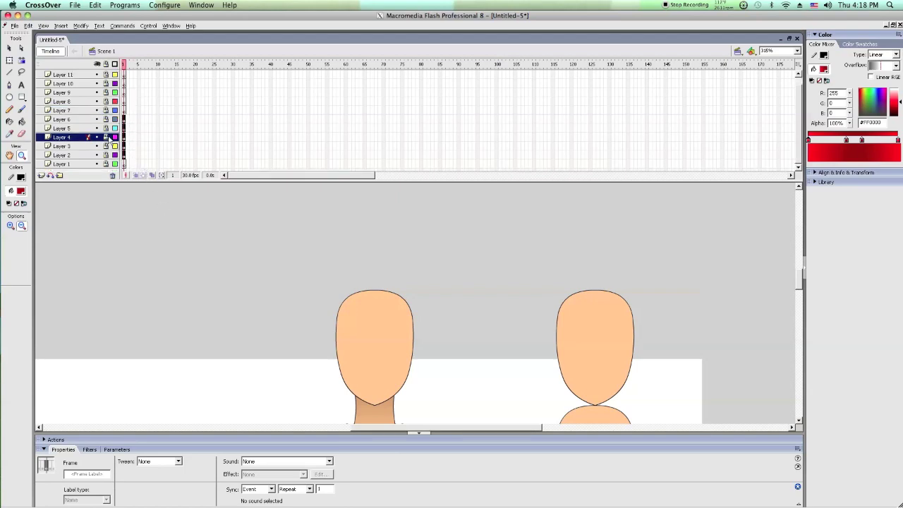
{"action": "scroll", "coordinate": [112, 189], "scroll_direction": "up", "scroll_amount": 1}
{"action": "left_click_drag", "start_coordinate": [106, 120], "coordinate": [106, 83]}
{"action": "left_click", "coordinate": [60, 84]}
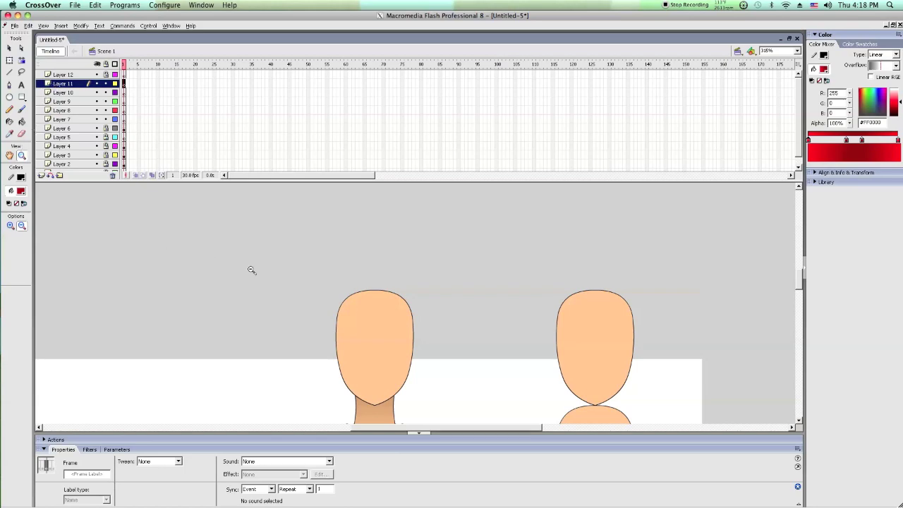
Step: Draw a closed, angular upper-eyelid outline with pointed lashes on the left half of the face using the Line tool, and pull its inner corner outward
{"action": "left_click_drag", "start_coordinate": [340, 315], "coordinate": [427, 388]}
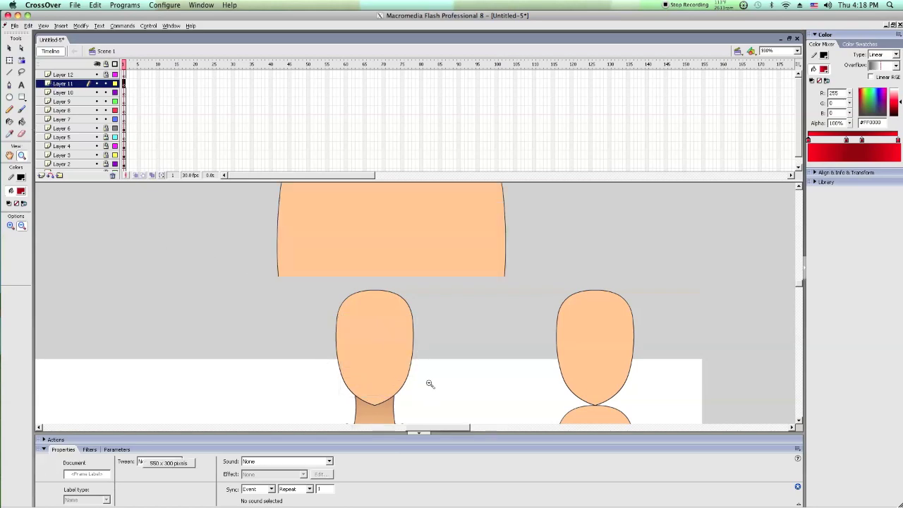
{"action": "left_click", "coordinate": [9, 72]}
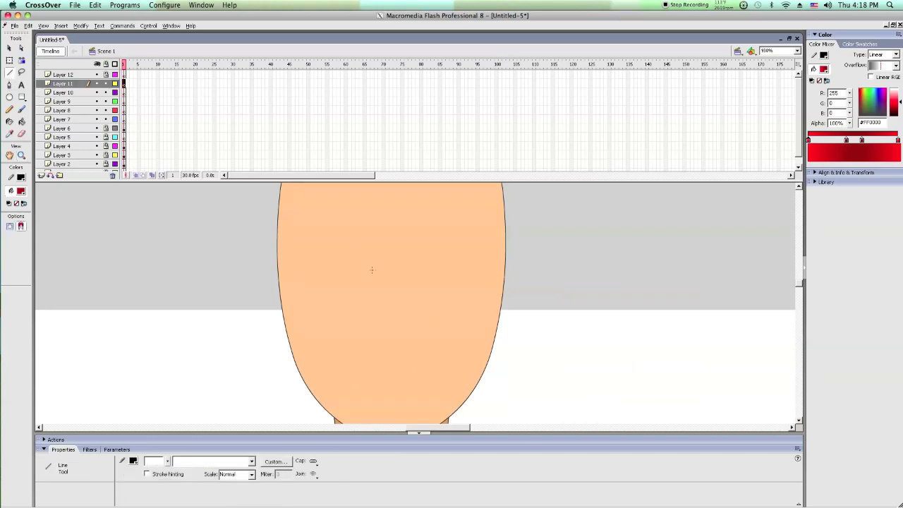
{"action": "mouse_move", "coordinate": [345, 270]}
{"action": "left_mouse_down"}
{"action": "mouse_move", "coordinate": [304, 300]}
{"action": "mouse_move", "coordinate": [319, 289]}
{"action": "mouse_move", "coordinate": [330, 302]}
{"action": "mouse_move", "coordinate": [325, 283]}
{"action": "mouse_move", "coordinate": [367, 274]}
{"action": "left_mouse_up"}
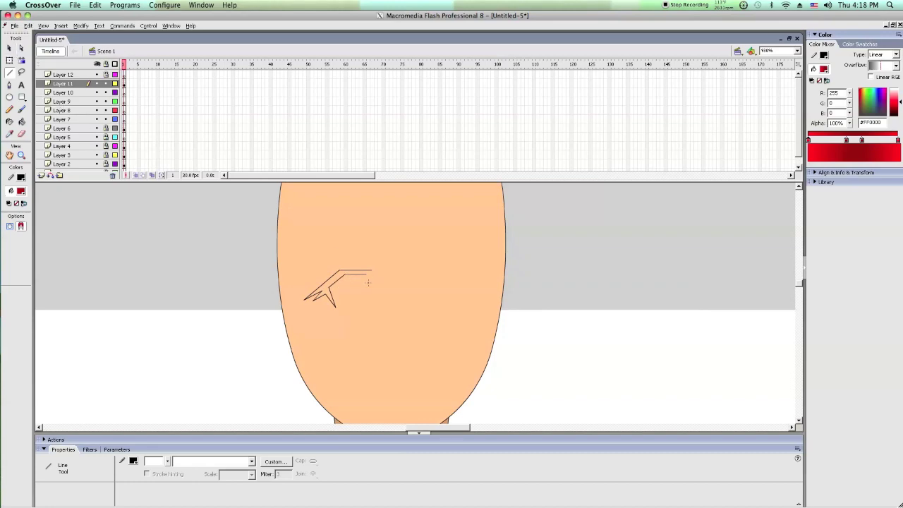
{"action": "left_click_drag", "start_coordinate": [384, 276], "coordinate": [372, 269]}
{"action": "left_click", "coordinate": [10, 48]}
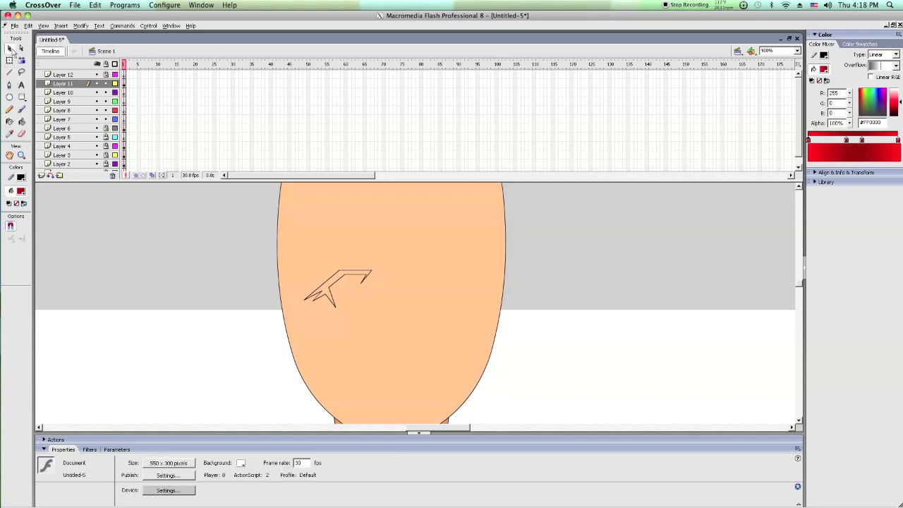
{"action": "left_click_drag", "start_coordinate": [370, 271], "coordinate": [377, 270]}
Step: Bend the straight segments of the upper eyelid and outer lashes into smooth curves and adjust the outer crease and lash notch
{"action": "left_click", "coordinate": [21, 155]}
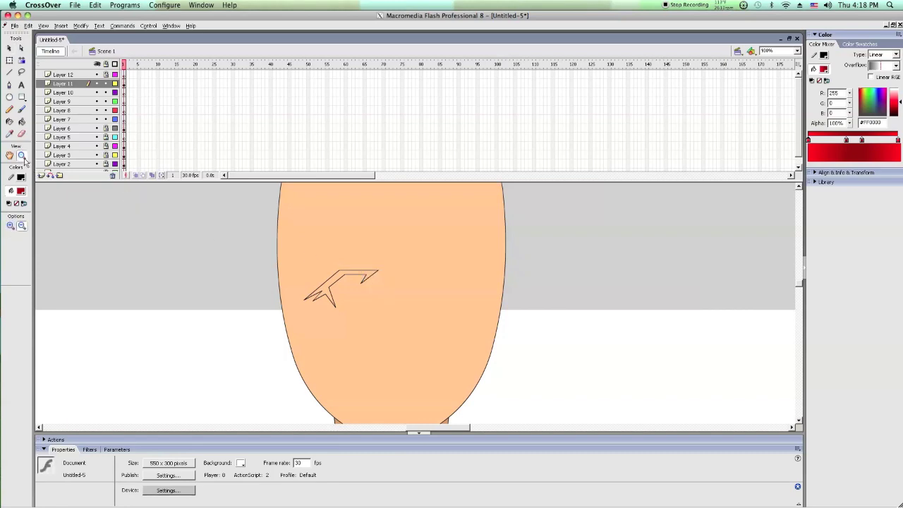
{"action": "left_click_drag", "start_coordinate": [272, 271], "coordinate": [414, 315]}
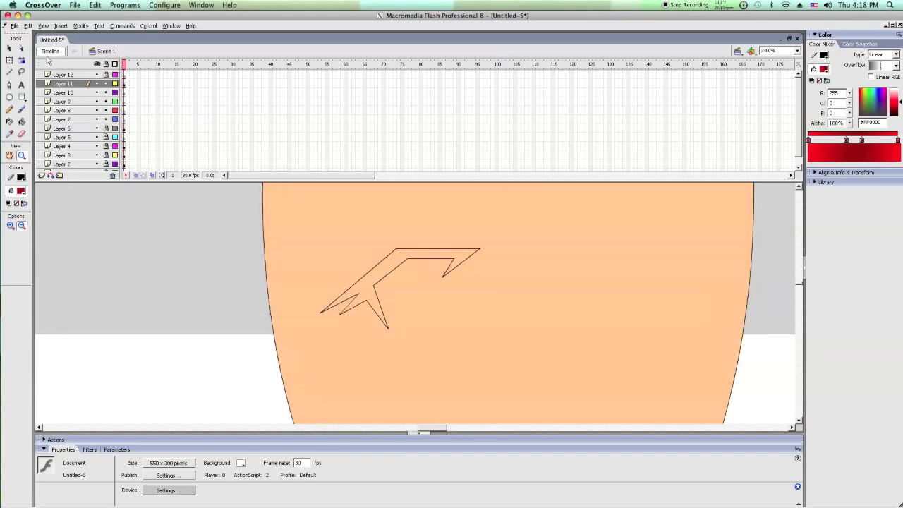
{"action": "left_click", "coordinate": [9, 48]}
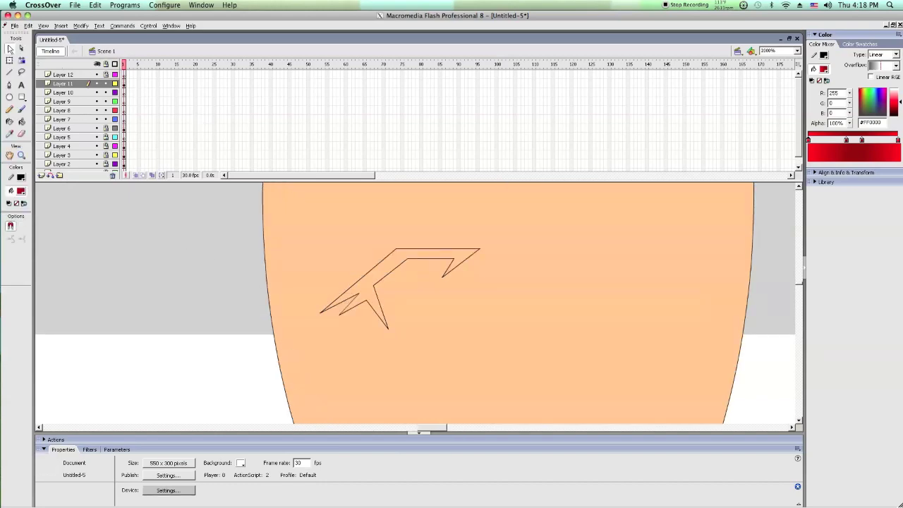
{"action": "left_click_drag", "start_coordinate": [433, 249], "coordinate": [430, 239]}
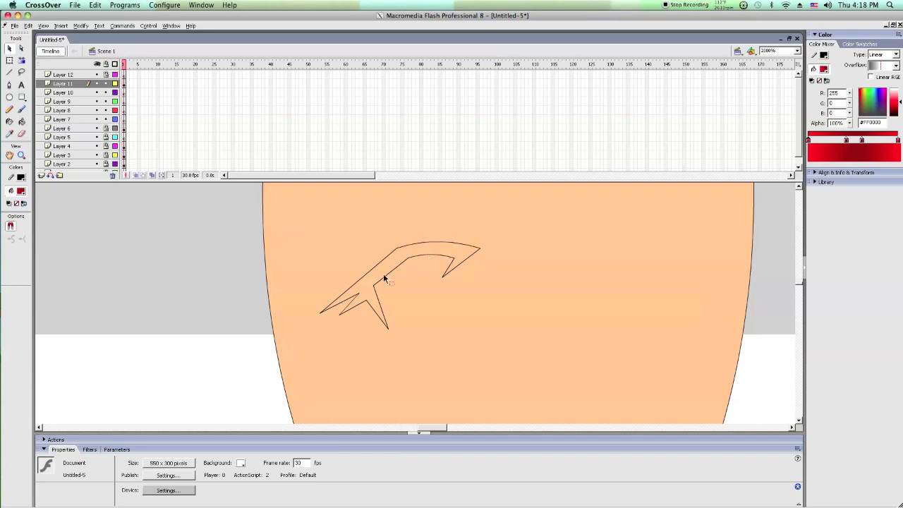
{"action": "left_click_drag", "start_coordinate": [379, 266], "coordinate": [393, 275]}
{"action": "left_click_drag", "start_coordinate": [351, 297], "coordinate": [354, 301]}
{"action": "left_click_drag", "start_coordinate": [376, 290], "coordinate": [393, 259]}
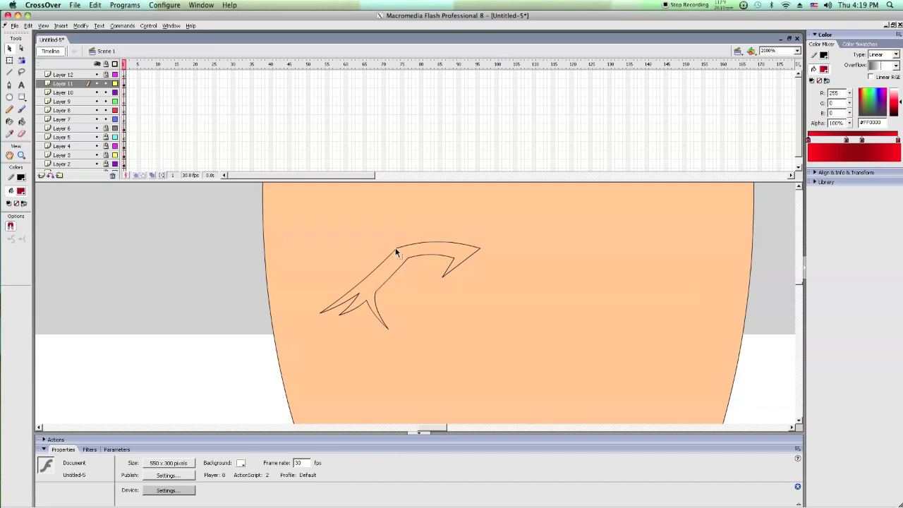
{"action": "left_click_drag", "start_coordinate": [400, 256], "coordinate": [391, 262]}
{"action": "left_click_drag", "start_coordinate": [366, 295], "coordinate": [350, 298]}
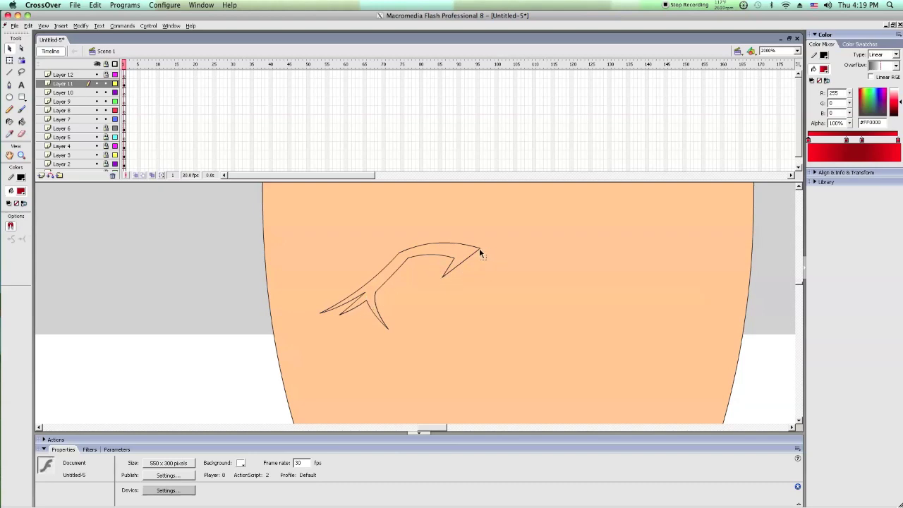
Step: Lower the eyelid's inner tip and shorten the pointed corner beneath it, undoing the last corner adjustment
{"action": "left_click_drag", "start_coordinate": [469, 262], "coordinate": [457, 272]}
{"action": "left_click_drag", "start_coordinate": [469, 259], "coordinate": [483, 258]}
{"action": "left_click_drag", "start_coordinate": [464, 263], "coordinate": [442, 275]}
{"action": "key", "text": "ctrl+z"}
Step: Close the eye opening with lines along its inner side and bottom, and bend them into slight curves joined to the eyelid
{"action": "left_click", "coordinate": [9, 72]}
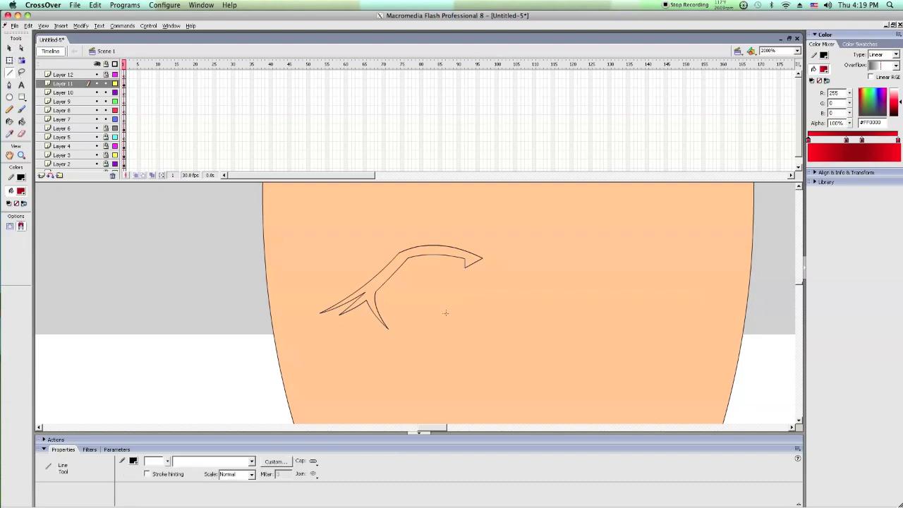
{"action": "left_click_drag", "start_coordinate": [424, 325], "coordinate": [443, 326]}
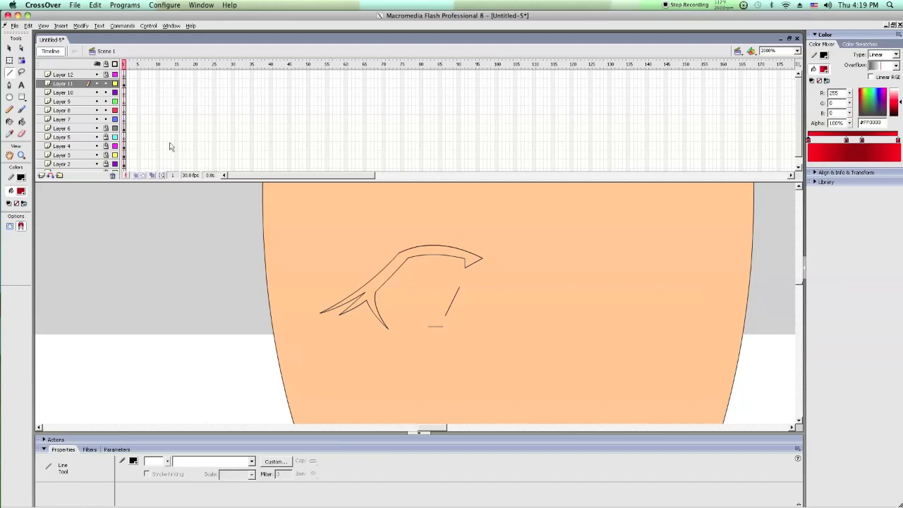
{"action": "left_click", "coordinate": [9, 48]}
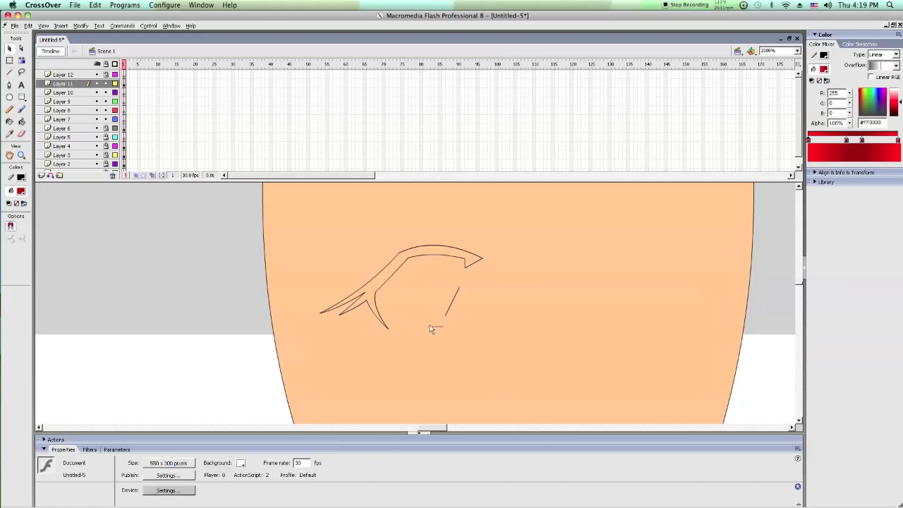
{"action": "left_click_drag", "start_coordinate": [390, 329], "coordinate": [388, 329]}
{"action": "key", "text": "ctrl+z"}
{"action": "left_click_drag", "start_coordinate": [432, 328], "coordinate": [434, 330]}
Step: Fill the eye opening and the eyelid with lashes in solid black (#000000) using the Paint Bucket
{"action": "left_click", "coordinate": [21, 122]}
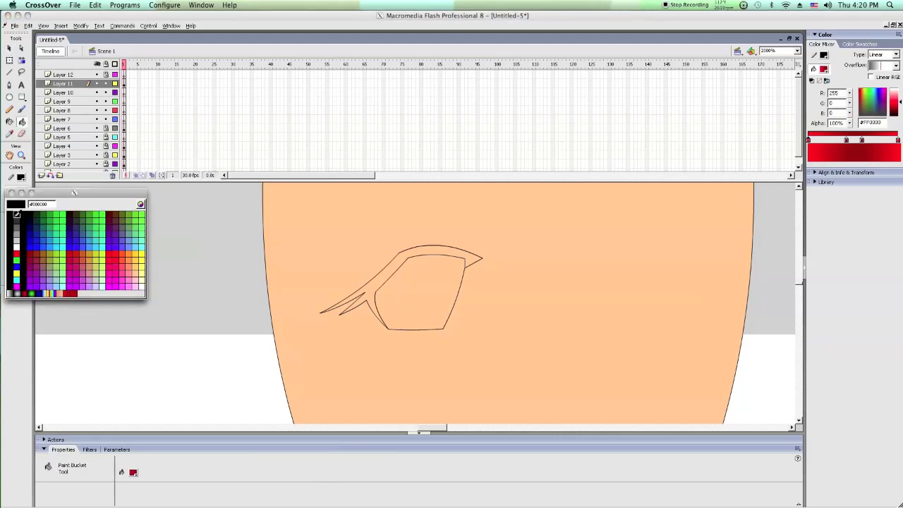
{"action": "left_click", "coordinate": [16, 215]}
{"action": "left_click", "coordinate": [396, 276]}
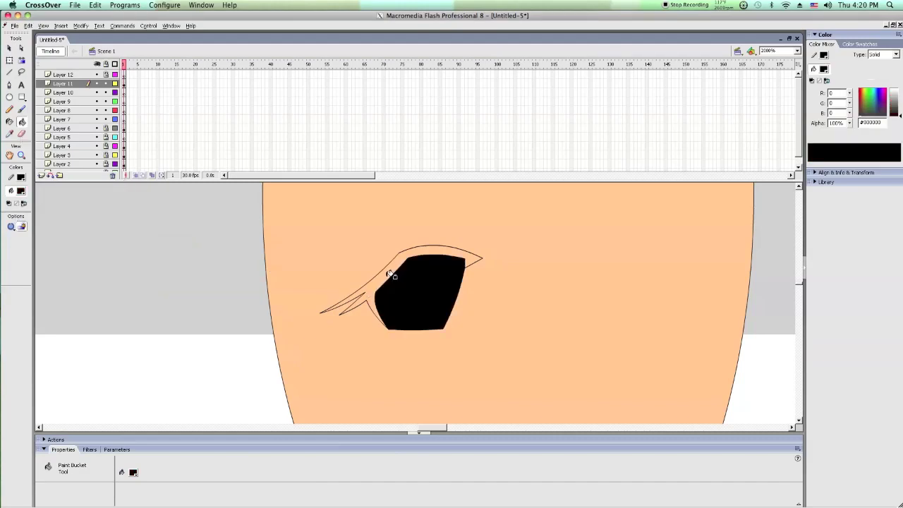
{"action": "left_click", "coordinate": [389, 270]}
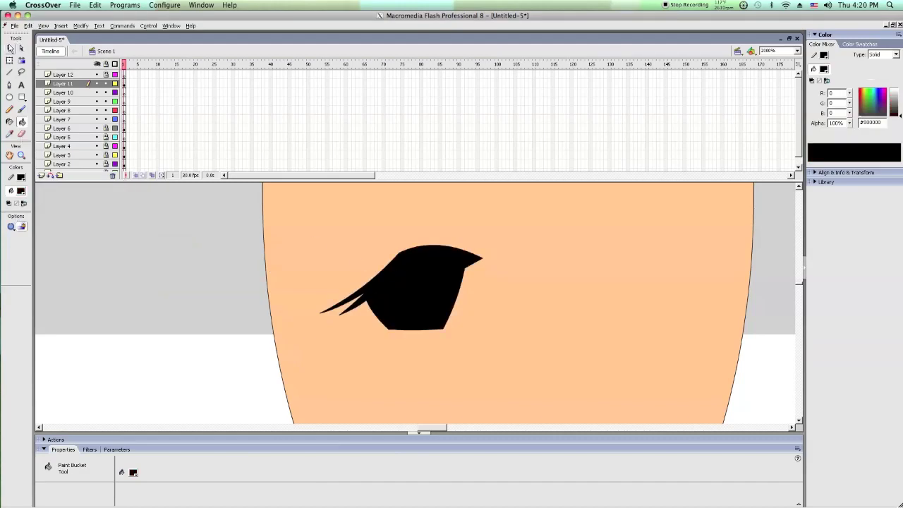
Step: Select the complete eye on Layer 11, including eyelid, lashes and eye opening, and copy it
{"action": "left_click", "coordinate": [11, 48]}
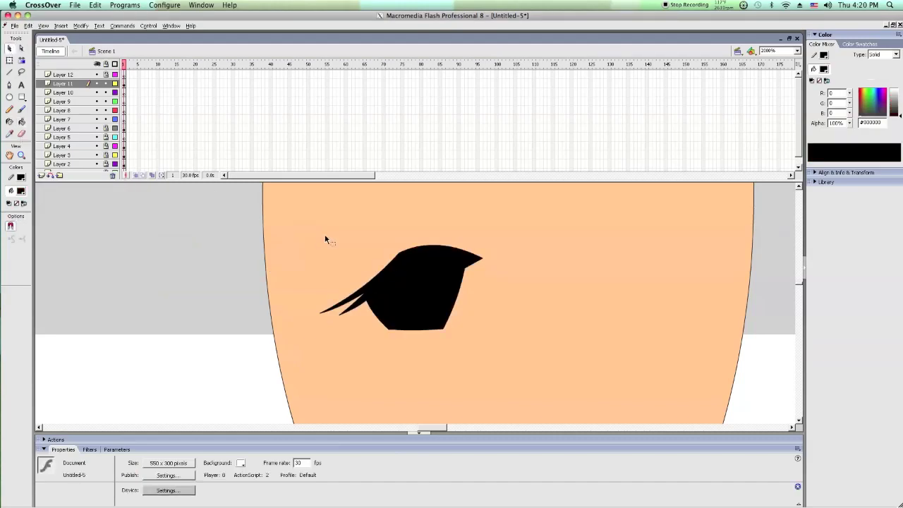
{"action": "left_click", "coordinate": [415, 255]}
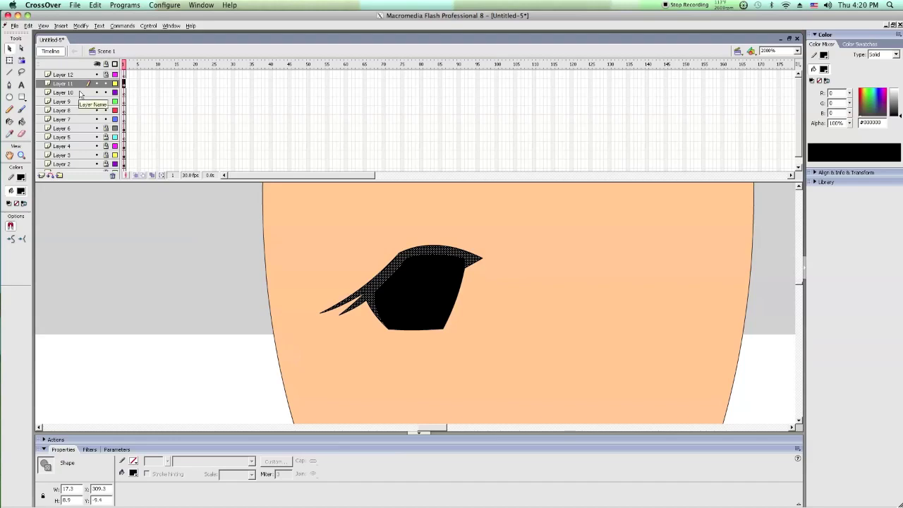
{"action": "left_click", "coordinate": [387, 326], "text": "shift"}
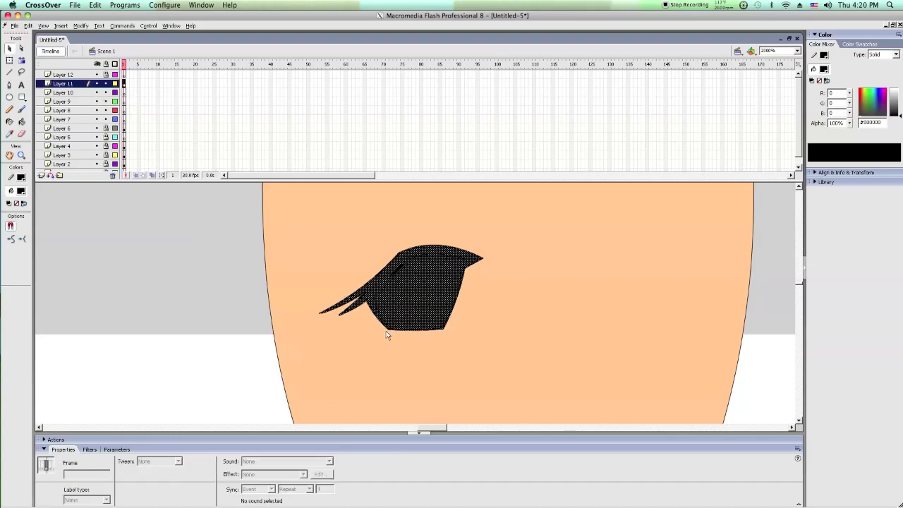
{"action": "right_click", "coordinate": [460, 296]}
{"action": "left_click", "coordinate": [468, 306]}
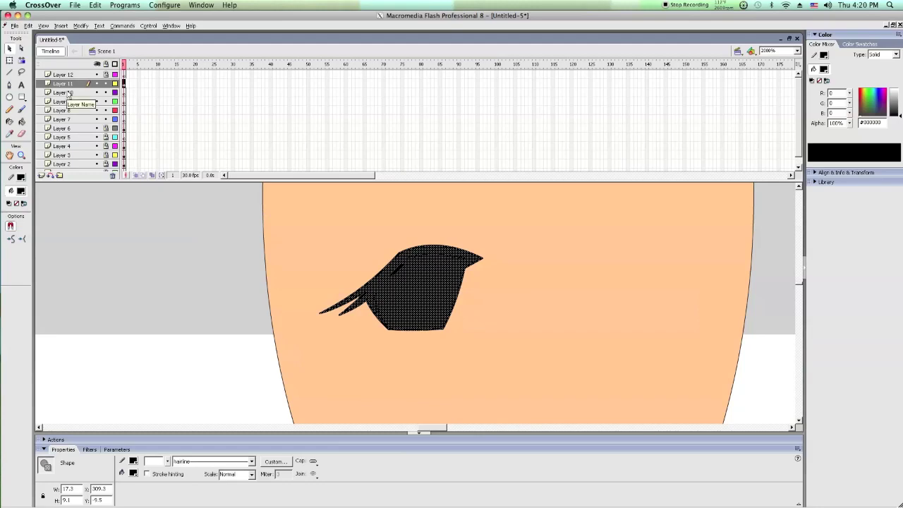
Step: Paste the copied eye in place on Layer 7 and on Layer 9
{"action": "left_click", "coordinate": [62, 119]}
{"action": "right_click", "coordinate": [128, 206]}
{"action": "left_click", "coordinate": [170, 236]}
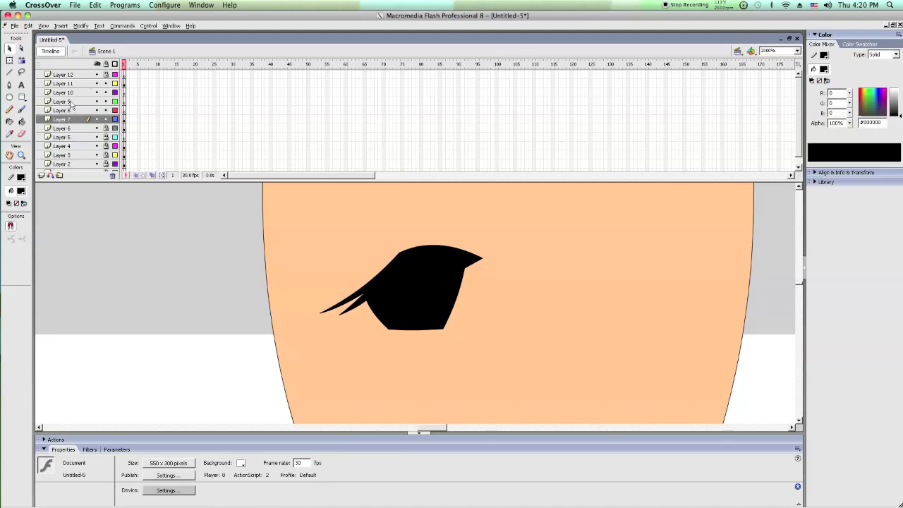
{"action": "left_click", "coordinate": [71, 103]}
{"action": "right_click", "coordinate": [158, 229]}
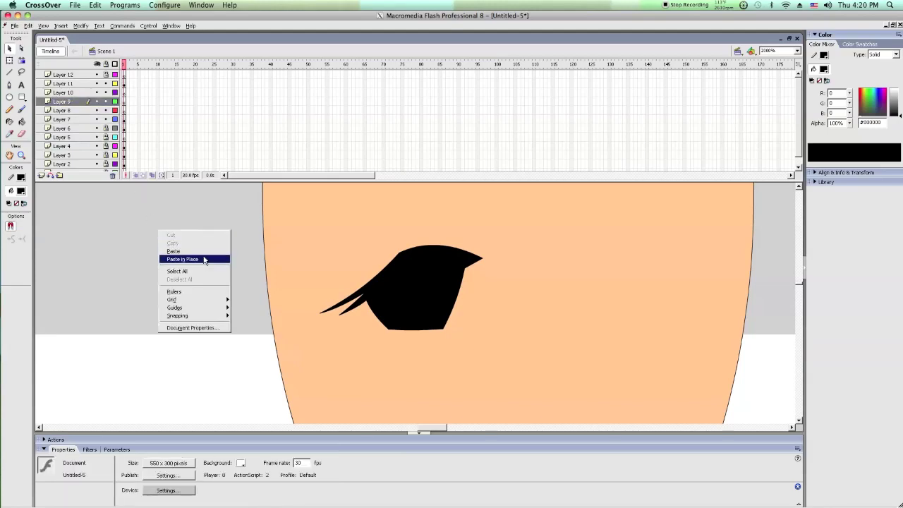
{"action": "left_click", "coordinate": [204, 260]}
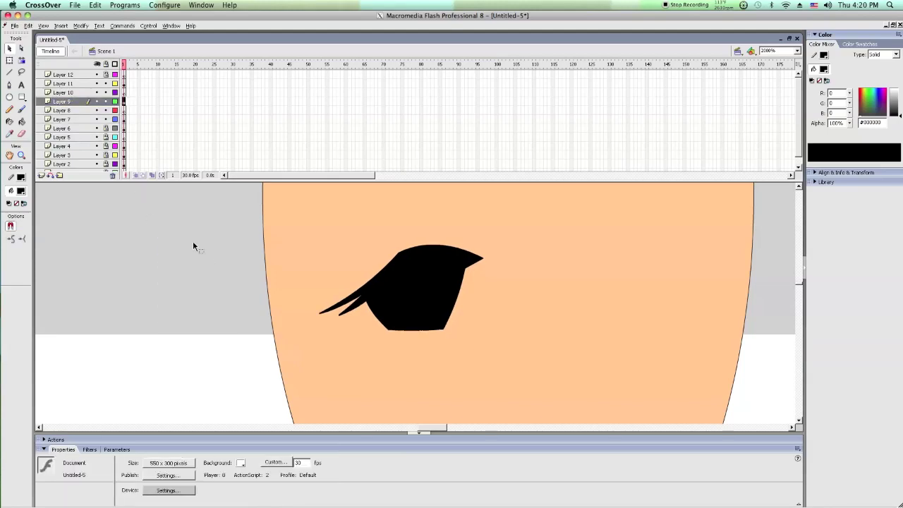
Step: Delete the original eye artwork from Layer 11
{"action": "left_click", "coordinate": [74, 84]}
{"action": "key", "text": "Delete"}
{"action": "left_click", "coordinate": [434, 279]}
{"action": "left_click", "coordinate": [435, 278]}
{"action": "left_click", "coordinate": [290, 278]}
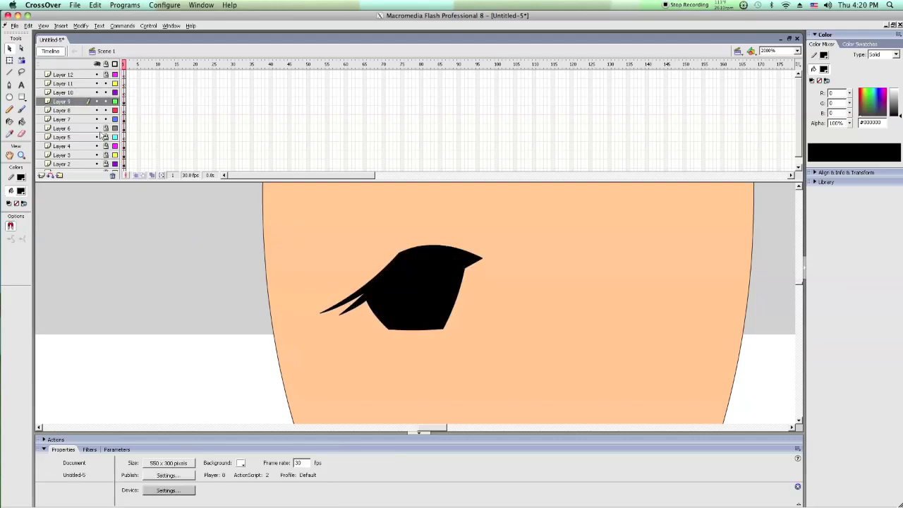
Step: Paste the eye in place on Layer 10 and delete its inner eye fill, leaving the eyelid and lashes
{"action": "left_click", "coordinate": [66, 93]}
{"action": "right_click", "coordinate": [214, 277]}
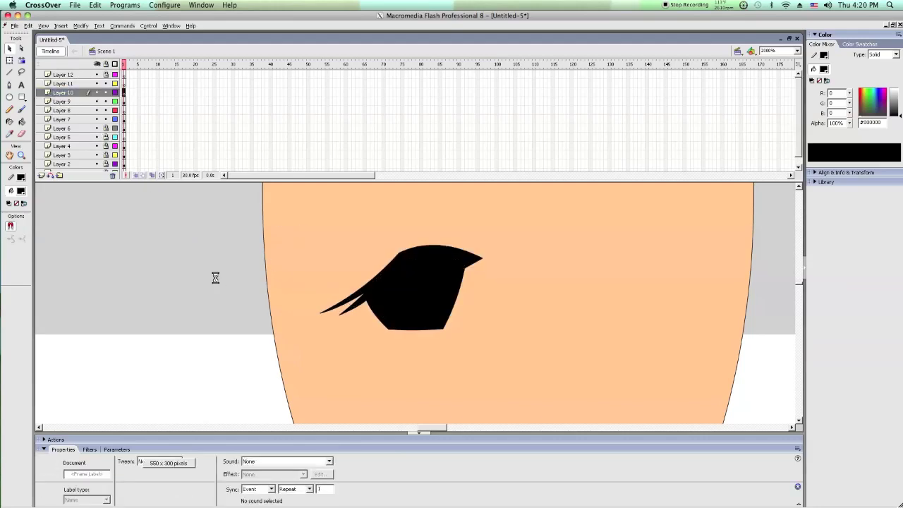
{"action": "left_click", "coordinate": [251, 305]}
{"action": "left_click", "coordinate": [204, 270]}
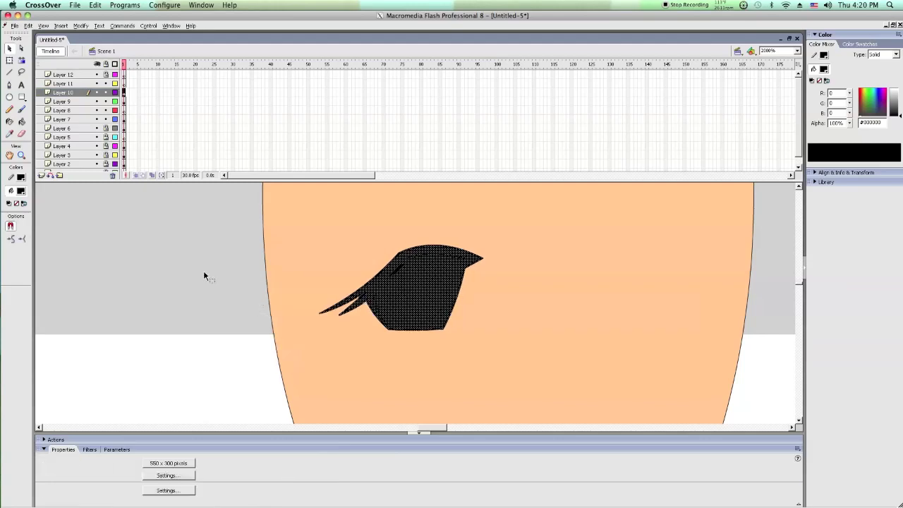
{"action": "left_click", "coordinate": [417, 294]}
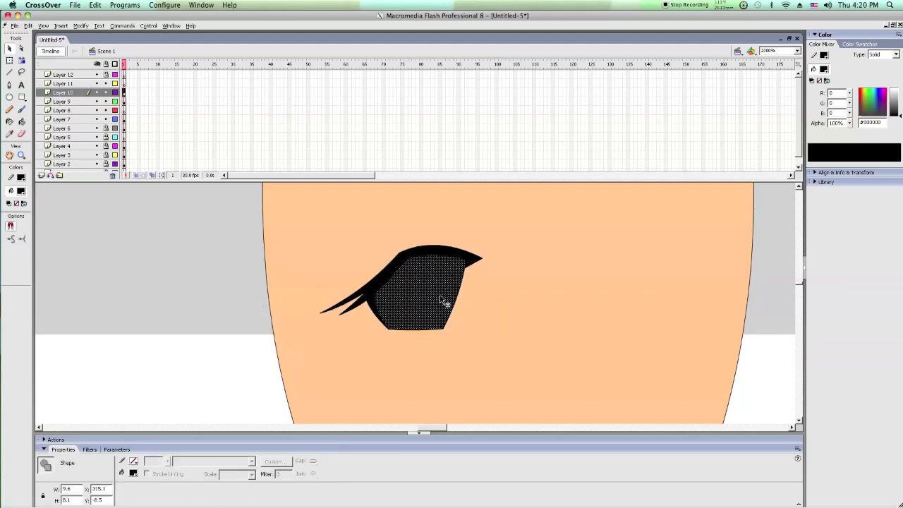
{"action": "key", "text": "Delete"}
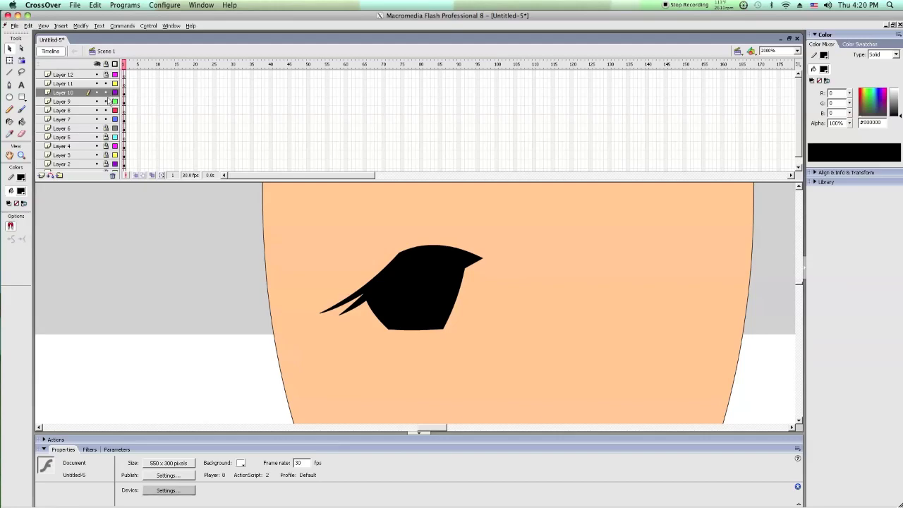
Step: Try to move the eyelid and lash shape on Layer 10 upward, and undo the move
{"action": "left_click", "coordinate": [69, 95]}
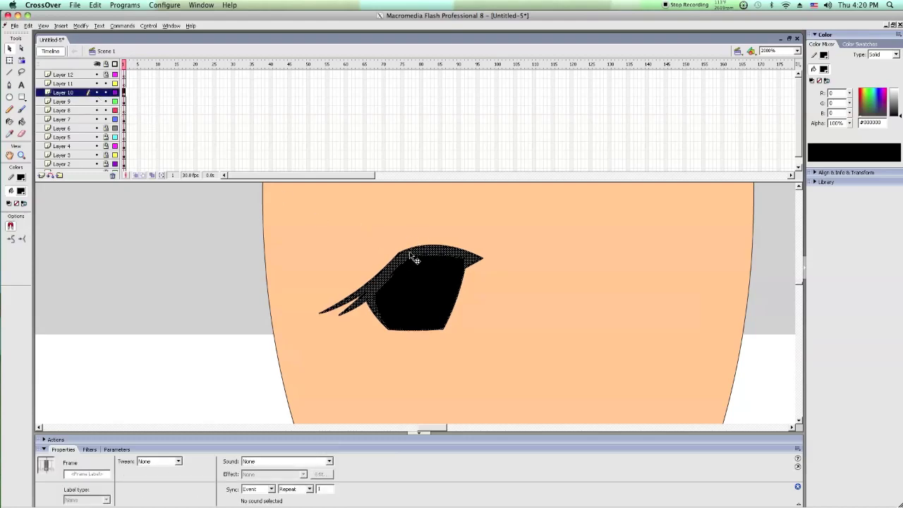
{"action": "left_click_drag", "start_coordinate": [413, 258], "coordinate": [420, 239]}
{"action": "key", "text": "ctrl+z"}
{"action": "left_click", "coordinate": [466, 321]}
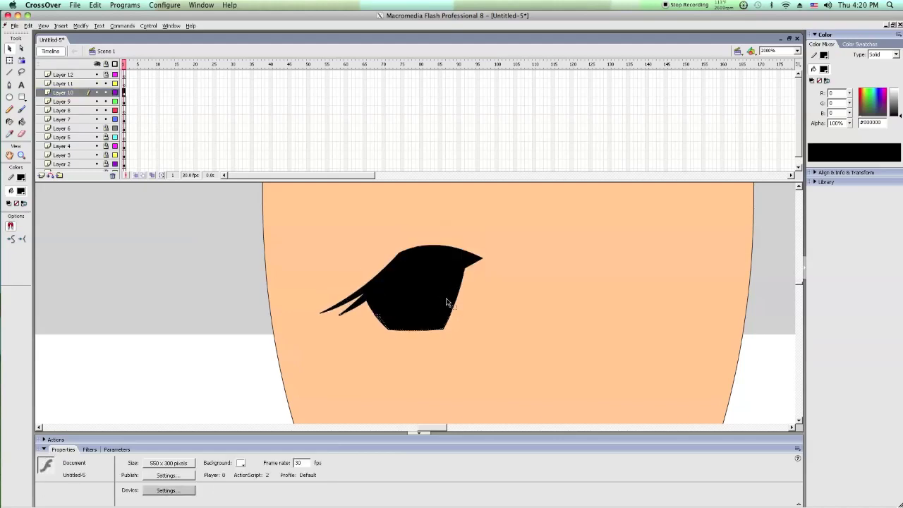
Step: Hide Layer 10, lock Layers 7, 9 and 10, and make Layer 11 the active layer
{"action": "left_click", "coordinate": [137, 120]}
{"action": "left_click", "coordinate": [131, 119]}
{"action": "left_click", "coordinate": [97, 92]}
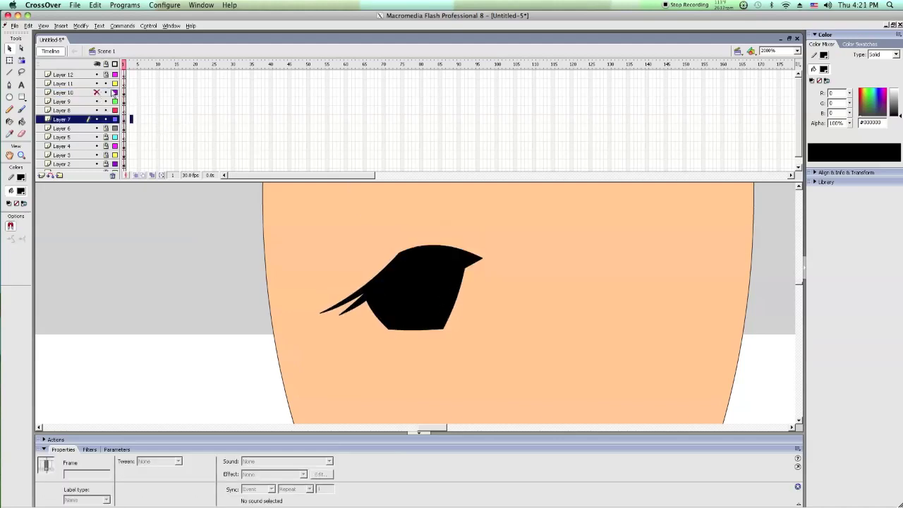
{"action": "left_click", "coordinate": [70, 122]}
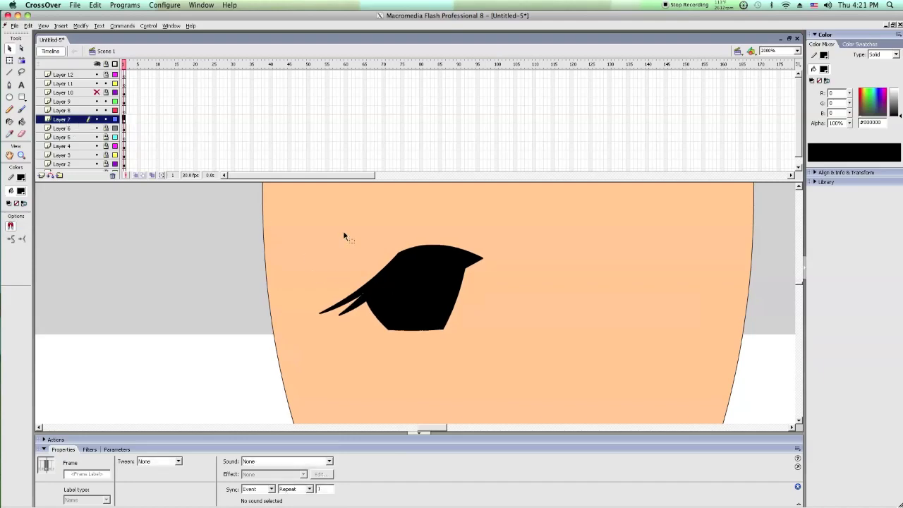
{"action": "left_click", "coordinate": [84, 105]}
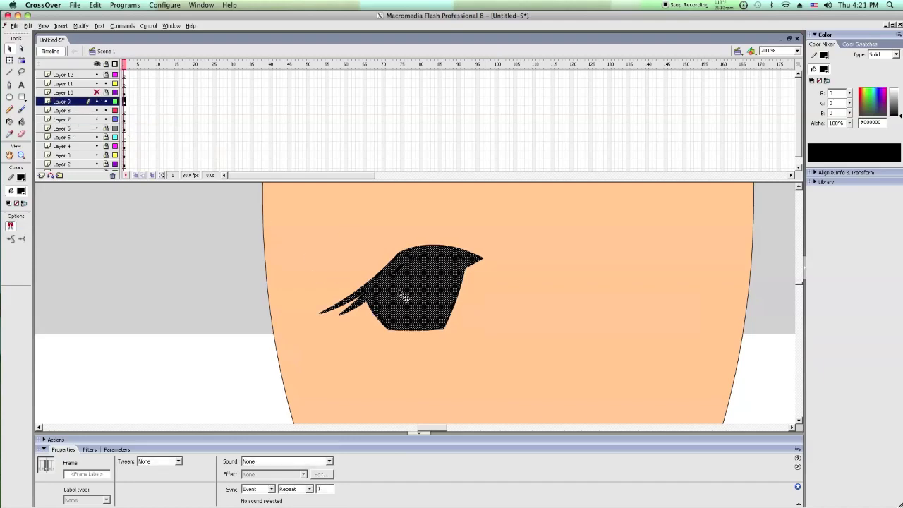
{"action": "left_click", "coordinate": [321, 253]}
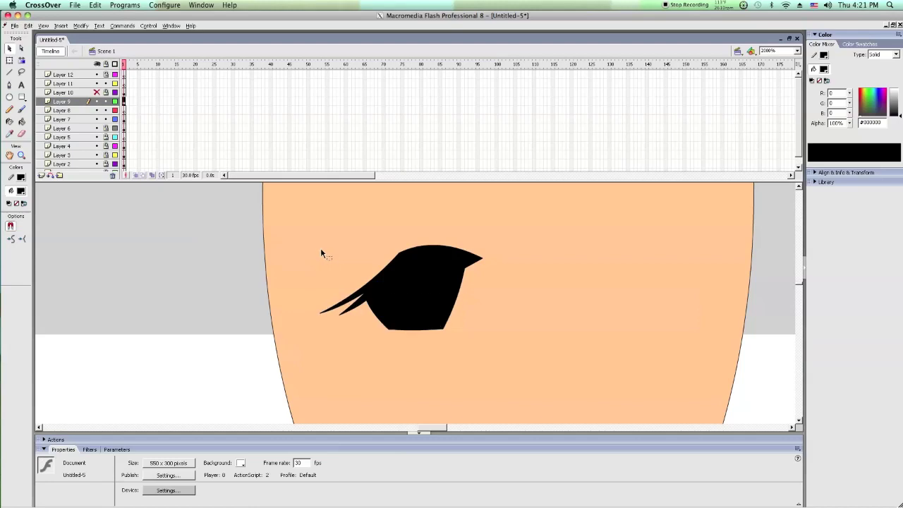
{"action": "left_click", "coordinate": [106, 104]}
{"action": "left_click", "coordinate": [74, 84]}
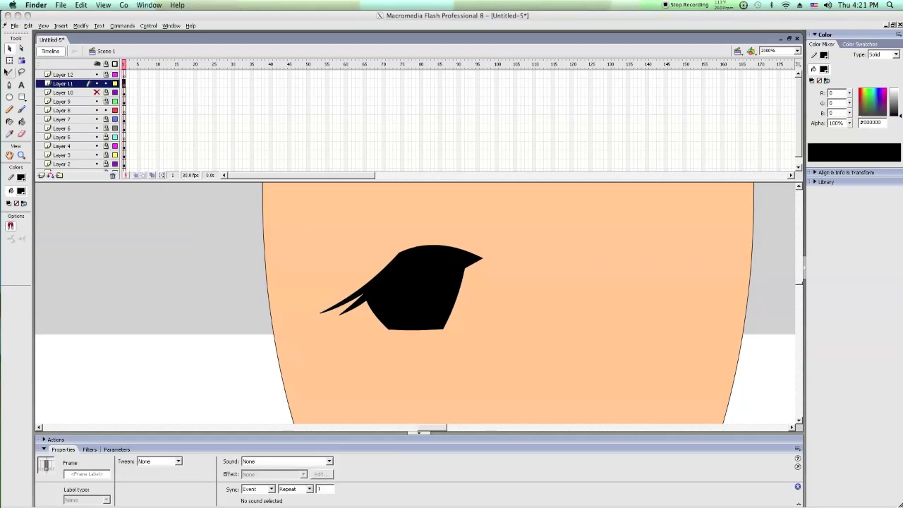
Step: Draw a slanted straight line about 18.2 px wide and 5 px high above the eye on Layer 11, and copy it
{"action": "left_click", "coordinate": [9, 72]}
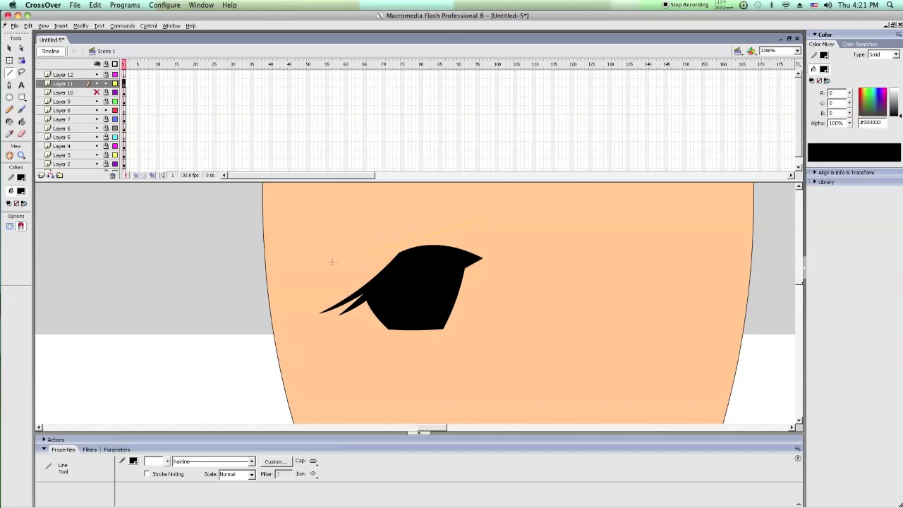
{"action": "left_click_drag", "start_coordinate": [316, 263], "coordinate": [487, 218]}
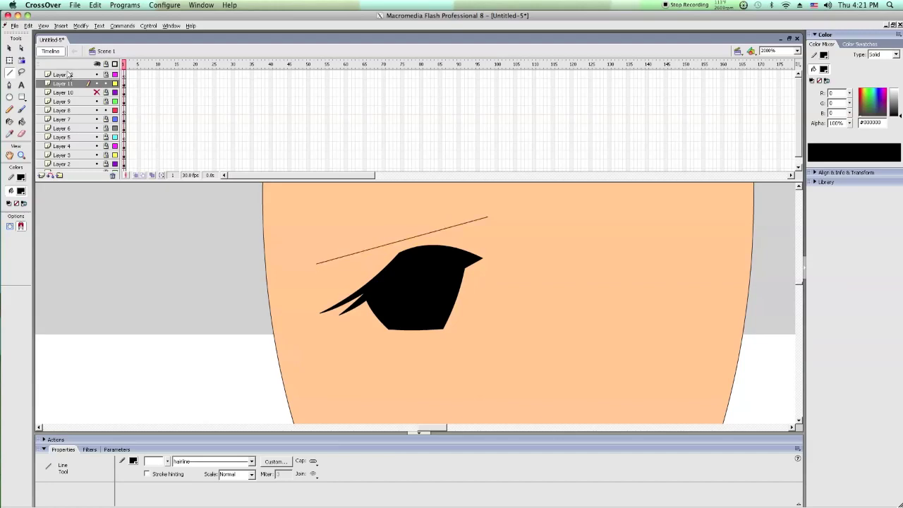
{"action": "left_click", "coordinate": [9, 48]}
{"action": "right_click", "coordinate": [401, 241]}
{"action": "left_click", "coordinate": [416, 255]}
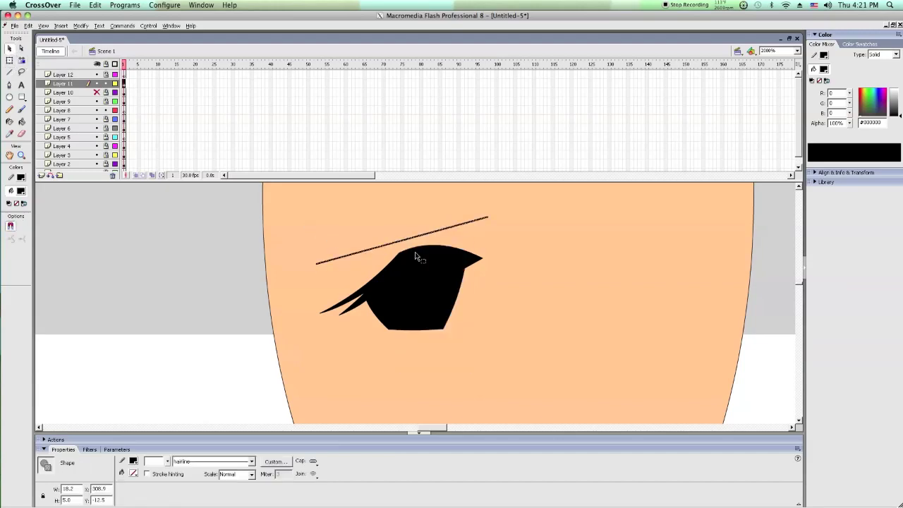
Step: Bend the line upward into an arch and bend a copy pasted in place slightly less, forming a thin crescent eyebrow
{"action": "left_click", "coordinate": [403, 238]}
{"action": "left_click_drag", "start_coordinate": [403, 242], "coordinate": [379, 210]}
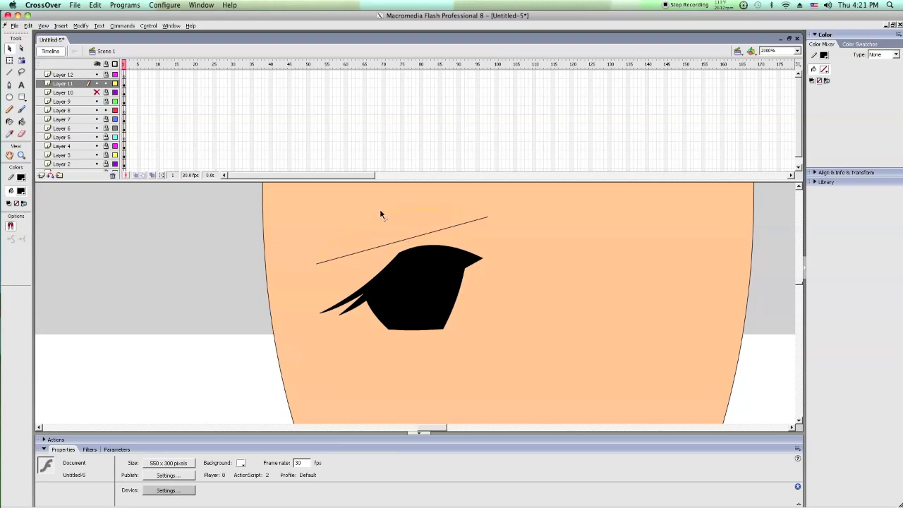
{"action": "right_click", "coordinate": [400, 241]}
{"action": "left_click", "coordinate": [420, 269]}
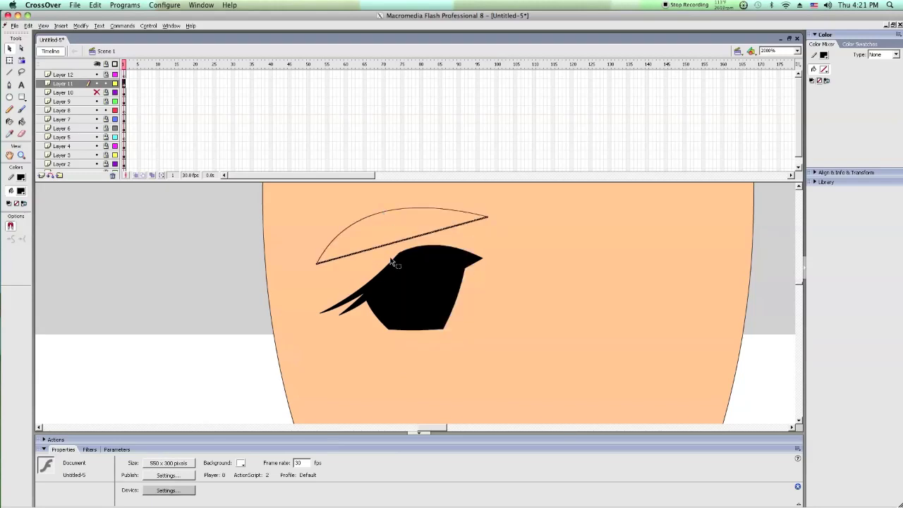
{"action": "left_click_drag", "start_coordinate": [415, 237], "coordinate": [420, 226]}
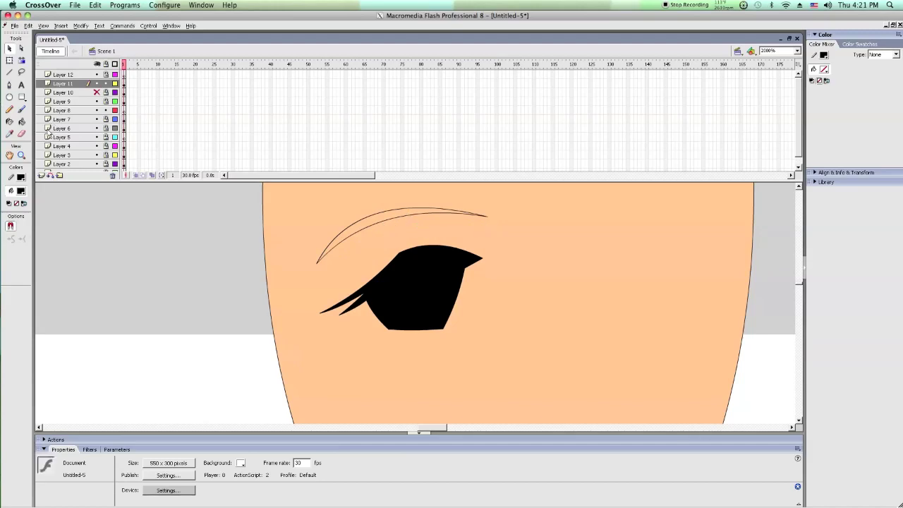
Step: Fill the eyebrow with dark red #990000 and refill it with the brighter red #BA0101
{"action": "left_click", "coordinate": [22, 123]}
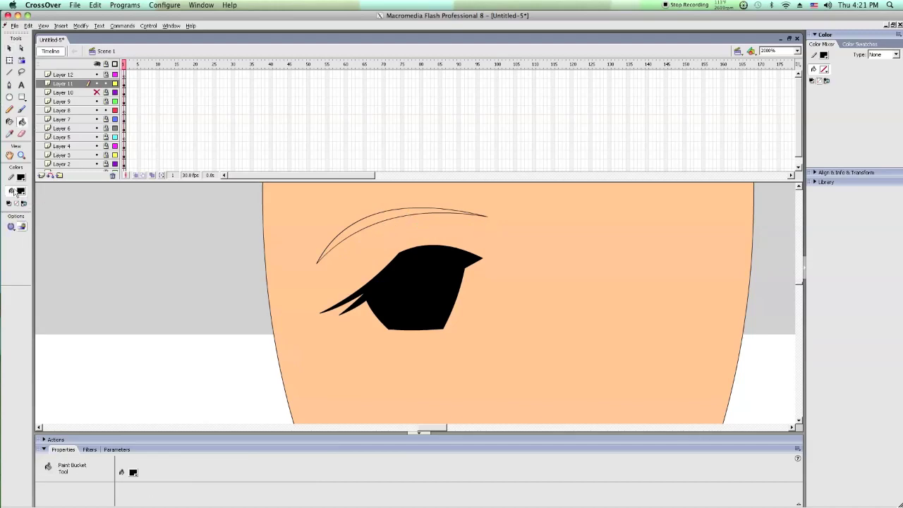
{"action": "left_click", "coordinate": [18, 192]}
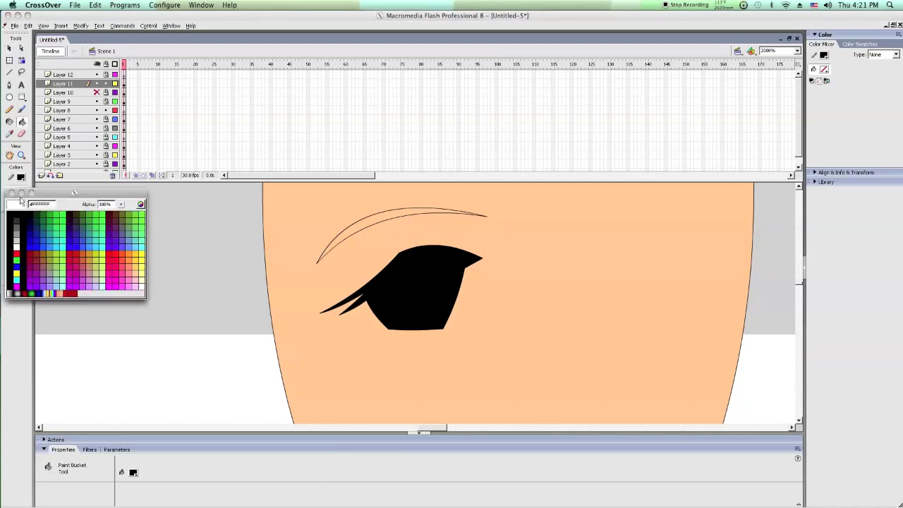
{"action": "left_click", "coordinate": [38, 250]}
{"action": "left_click", "coordinate": [355, 226]}
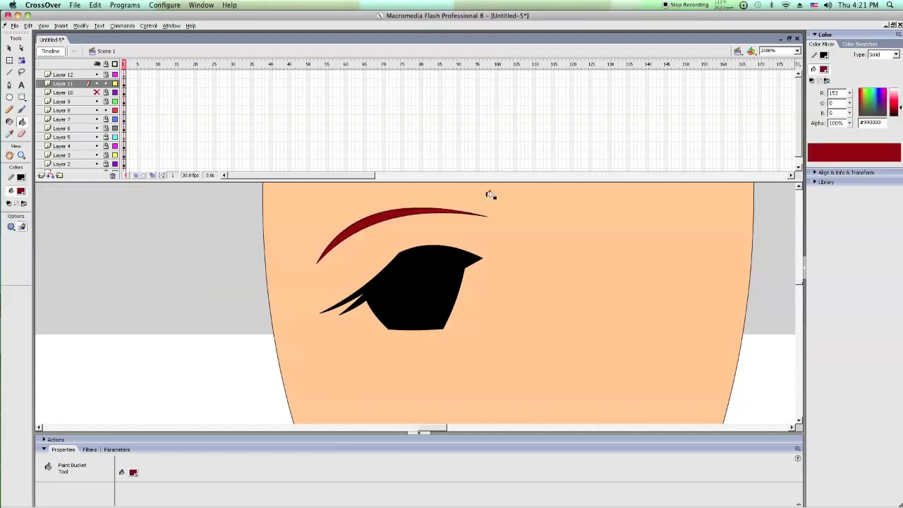
{"action": "left_click_drag", "start_coordinate": [900, 107], "coordinate": [900, 104]}
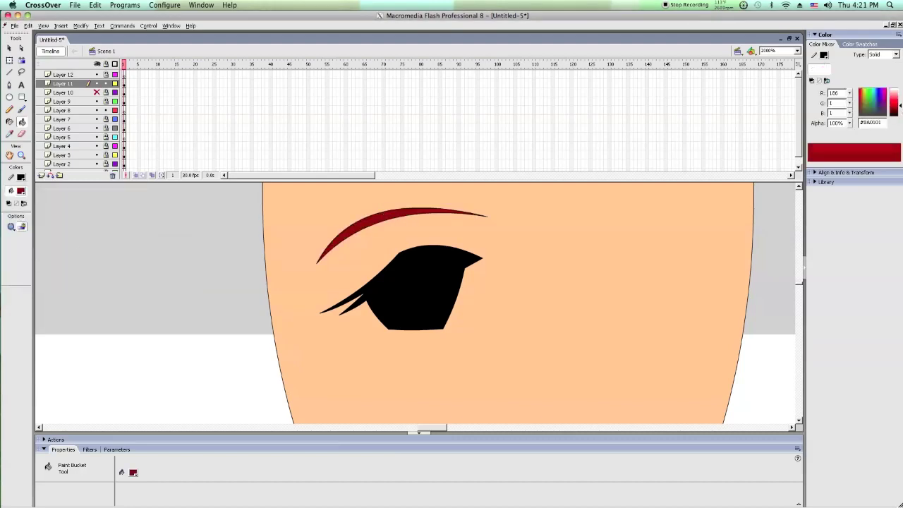
{"action": "left_click", "coordinate": [419, 209]}
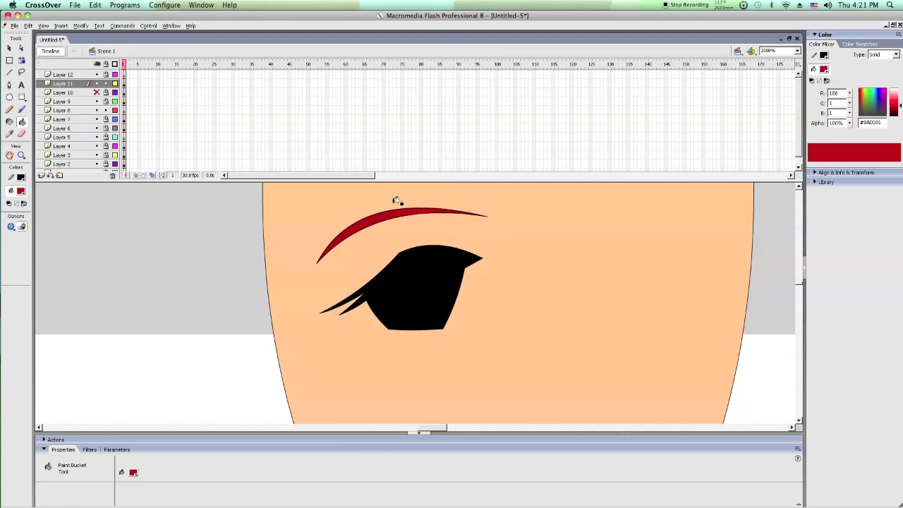
Step: Lock Layer 11 and draw a red upright oval about 8.6 by 12.5 px on Layer 8, beside the eye
{"action": "left_click", "coordinate": [9, 48]}
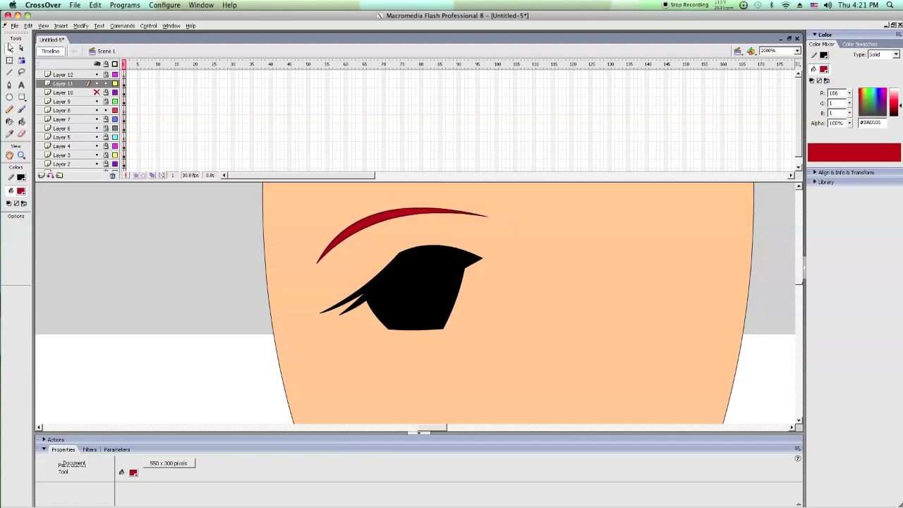
{"action": "left_click", "coordinate": [104, 84]}
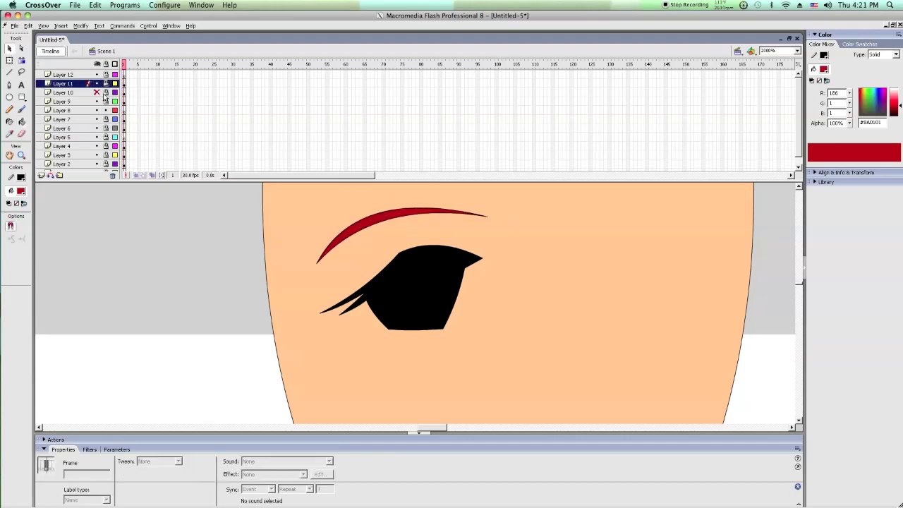
{"action": "left_click", "coordinate": [71, 110]}
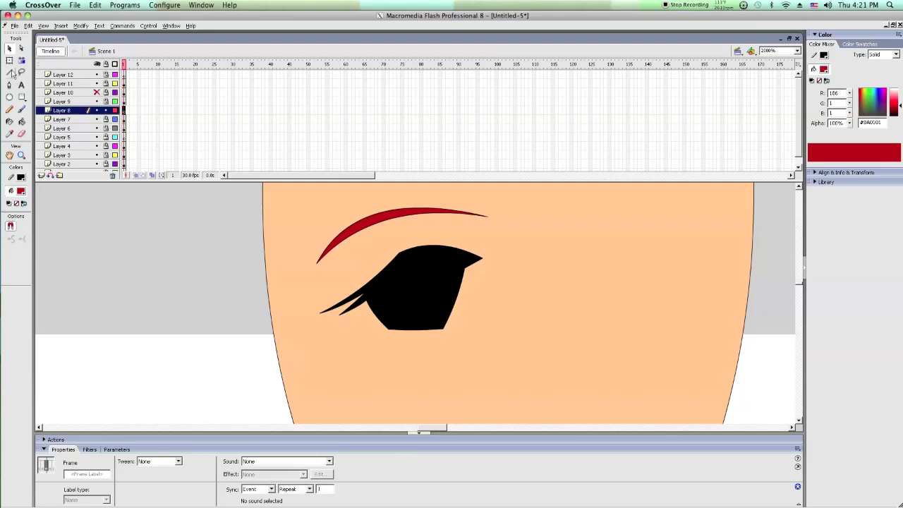
{"action": "left_click", "coordinate": [9, 97]}
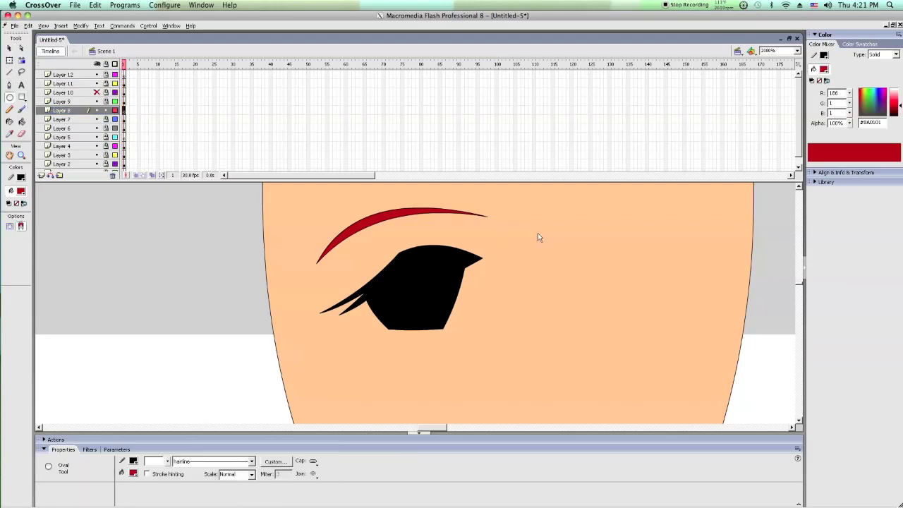
{"action": "left_click_drag", "start_coordinate": [540, 231], "coordinate": [620, 348]}
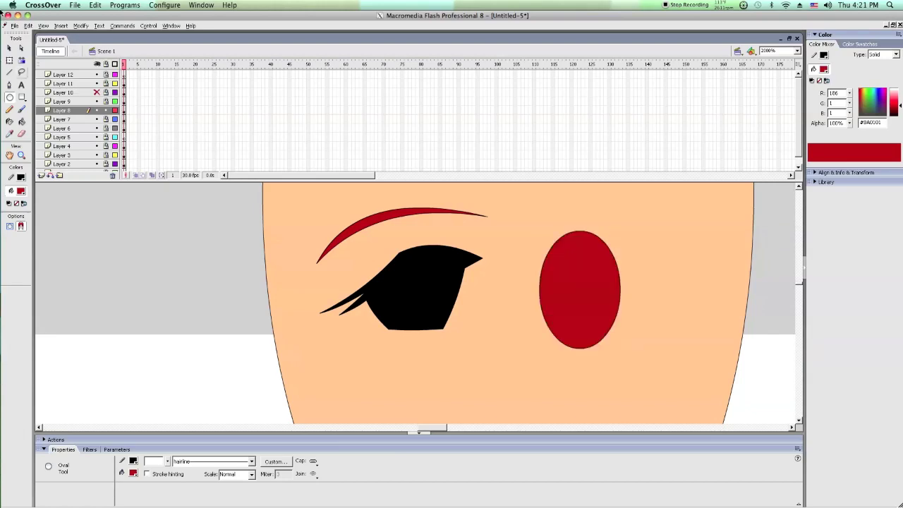
Step: Copy the oval's outline, paste it in place and scale the copy down to about 8.2 by 11.9 px to form a thin rim
{"action": "left_click", "coordinate": [8, 60]}
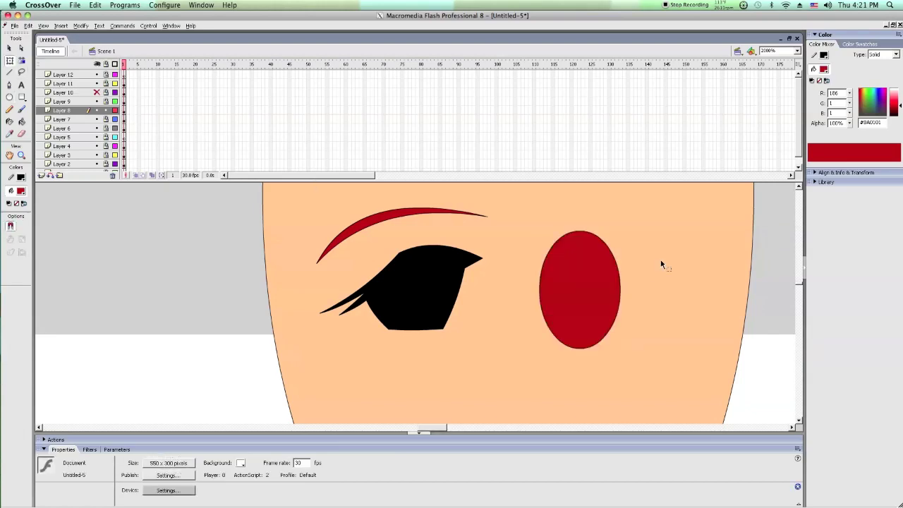
{"action": "right_click", "coordinate": [606, 246]}
{"action": "left_click", "coordinate": [616, 258]}
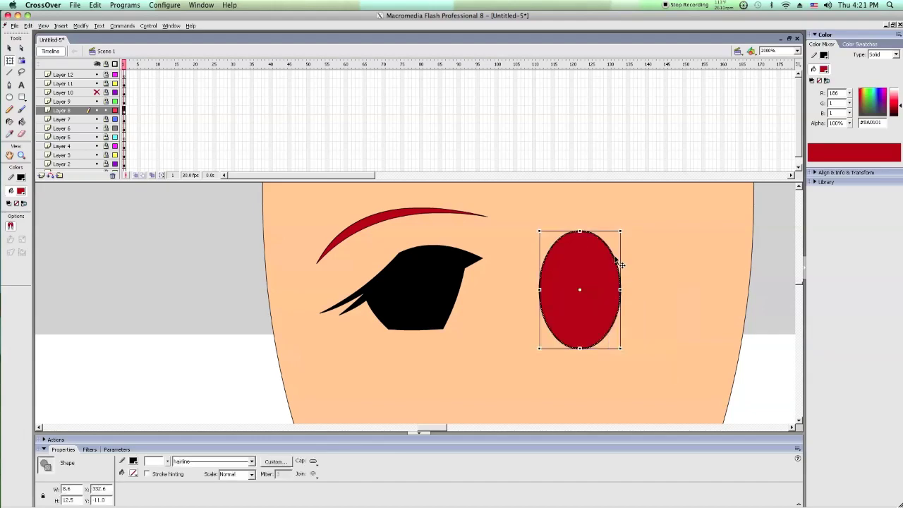
{"action": "right_click", "coordinate": [655, 240]}
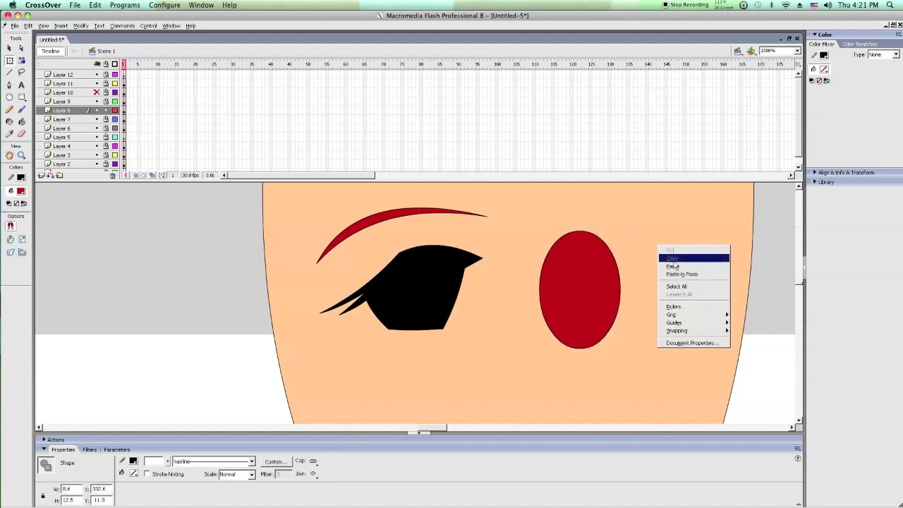
{"action": "left_click", "coordinate": [676, 270]}
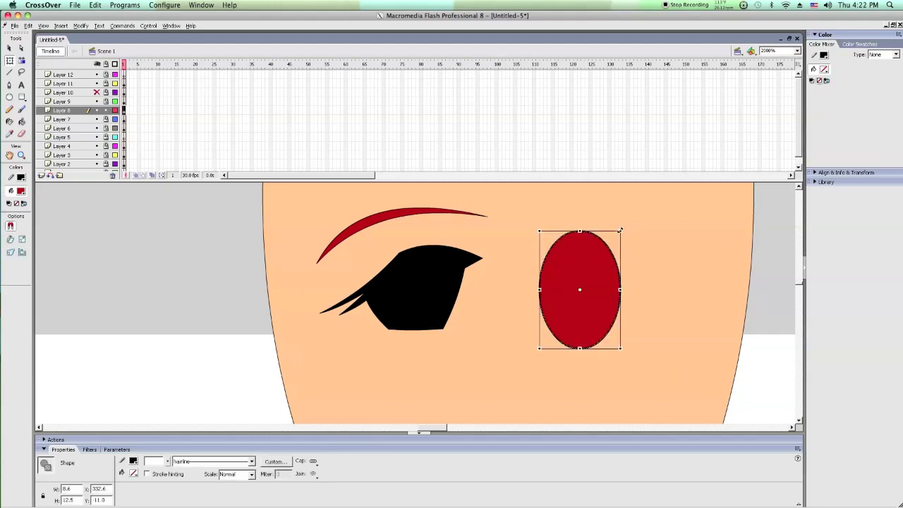
{"action": "left_click_drag", "start_coordinate": [620, 230], "coordinate": [618, 230]}
{"action": "left_click", "coordinate": [669, 254]}
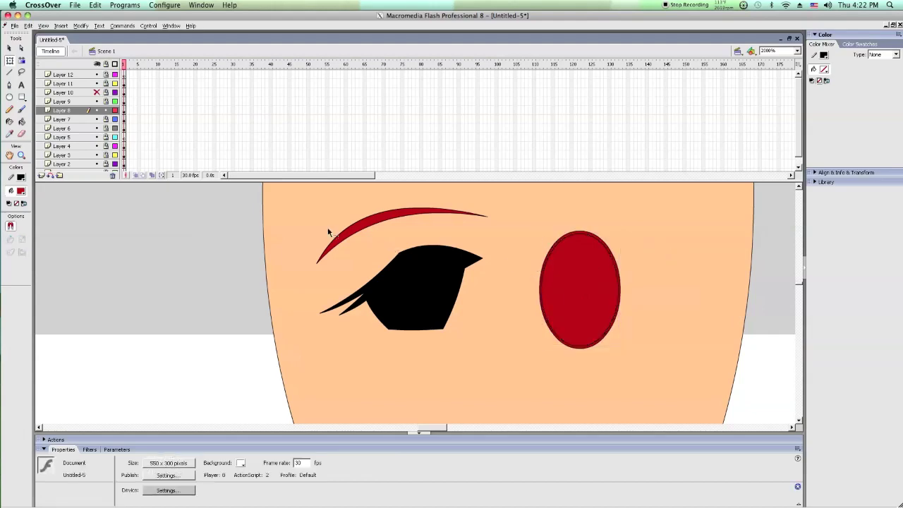
Step: Fill the narrow rim between the oval's two outlines with black #000000
{"action": "left_click", "coordinate": [22, 121]}
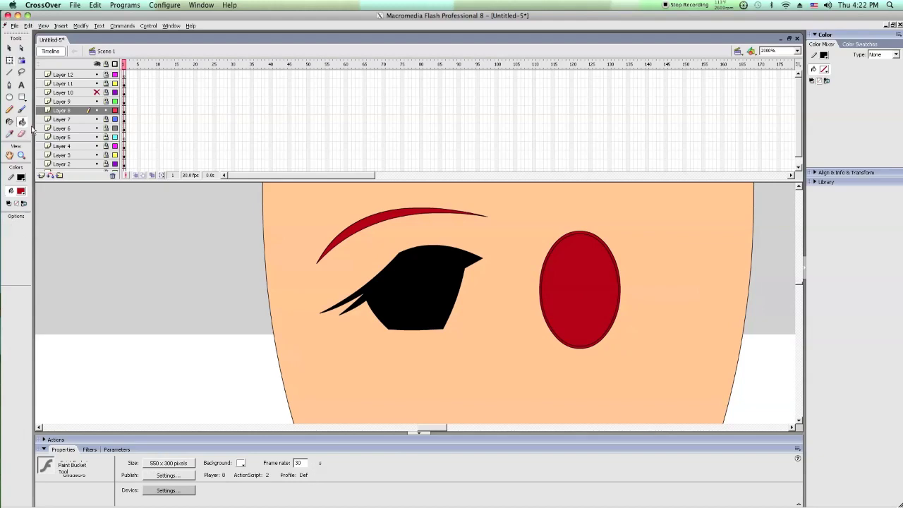
{"action": "left_click", "coordinate": [21, 191]}
{"action": "left_click", "coordinate": [17, 214]}
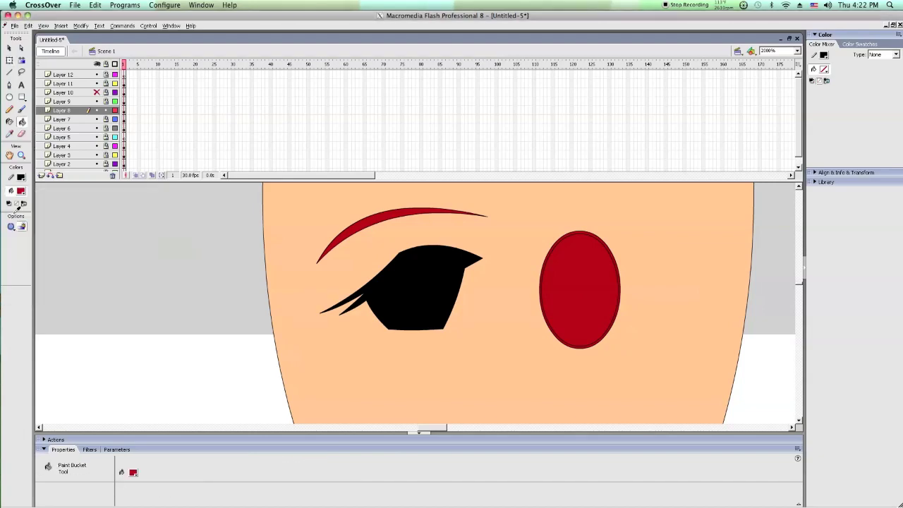
{"action": "left_click", "coordinate": [591, 233]}
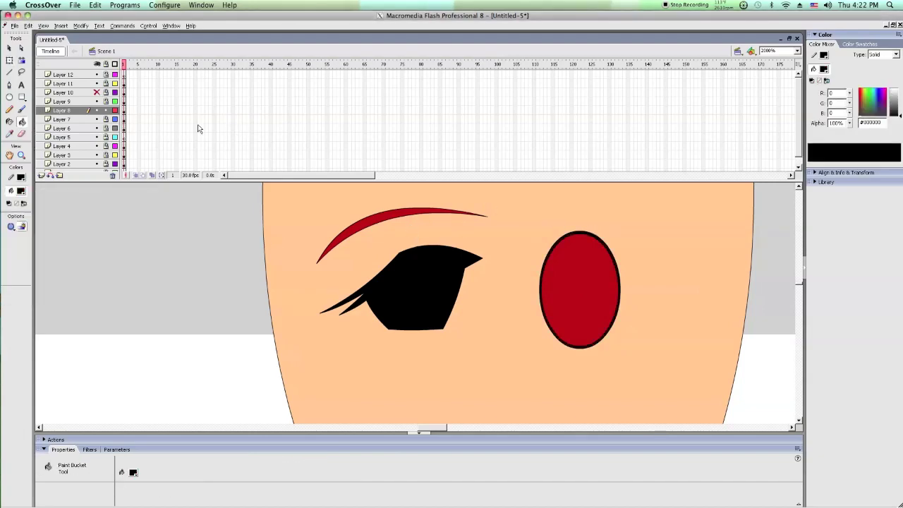
Step: Copy the inner oval outline, paste it in place and shrink it to a pupil outline about 1.7 by 1.6 px at the iris's centre
{"action": "left_click", "coordinate": [10, 60]}
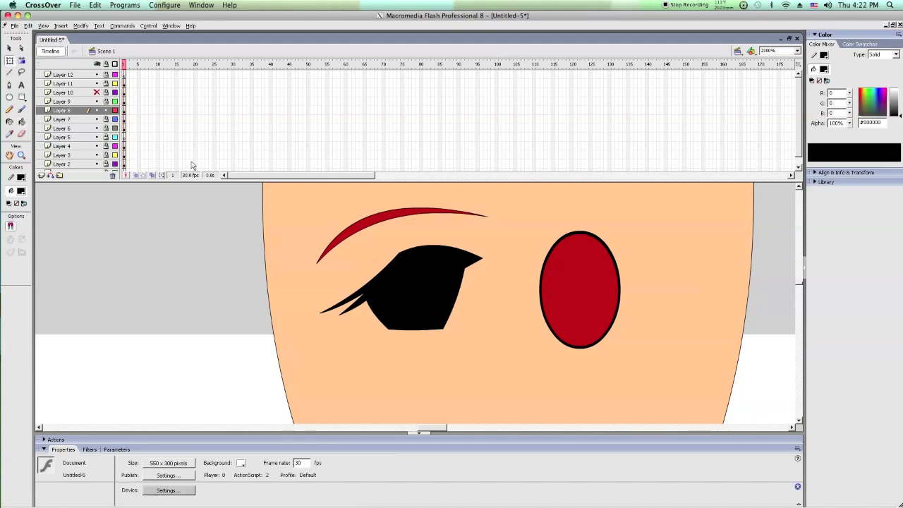
{"action": "left_click", "coordinate": [578, 241]}
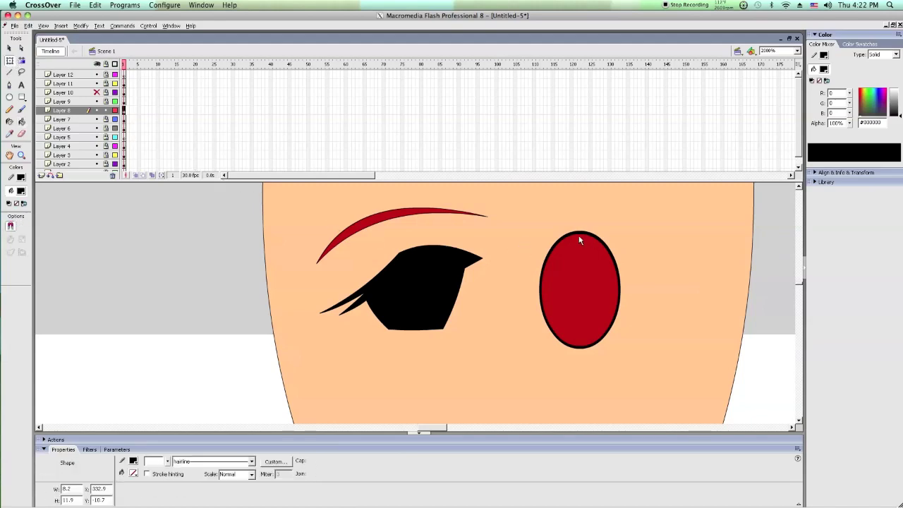
{"action": "right_click", "coordinate": [578, 241]}
{"action": "key", "text": "Escape"}
{"action": "right_click", "coordinate": [534, 215]}
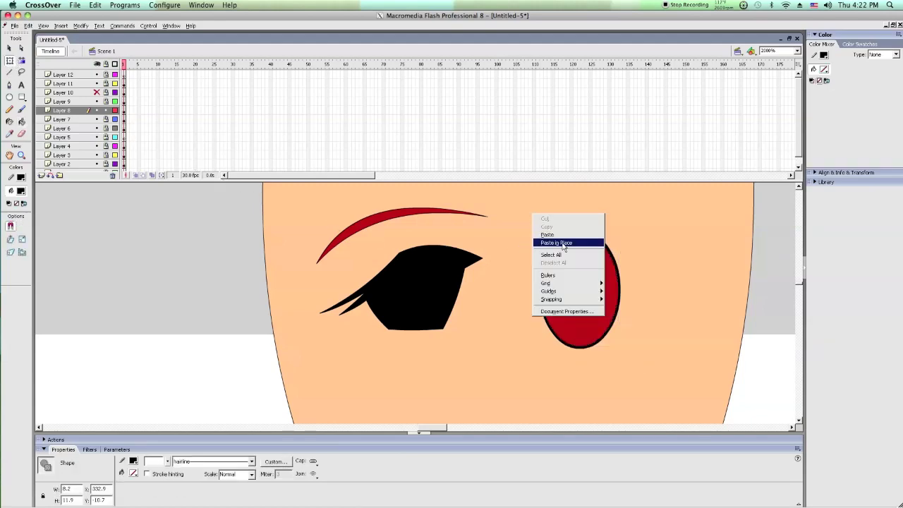
{"action": "left_click", "coordinate": [556, 242]}
{"action": "left_click_drag", "start_coordinate": [617, 233], "coordinate": [583, 264]}
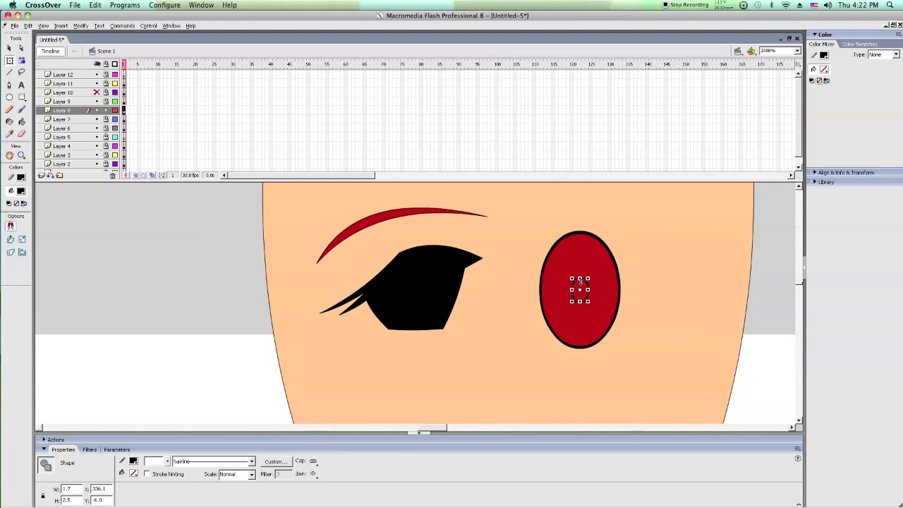
Step: Fill the small pupil circle at the centre of the iris with black #000000
{"action": "left_click", "coordinate": [584, 294]}
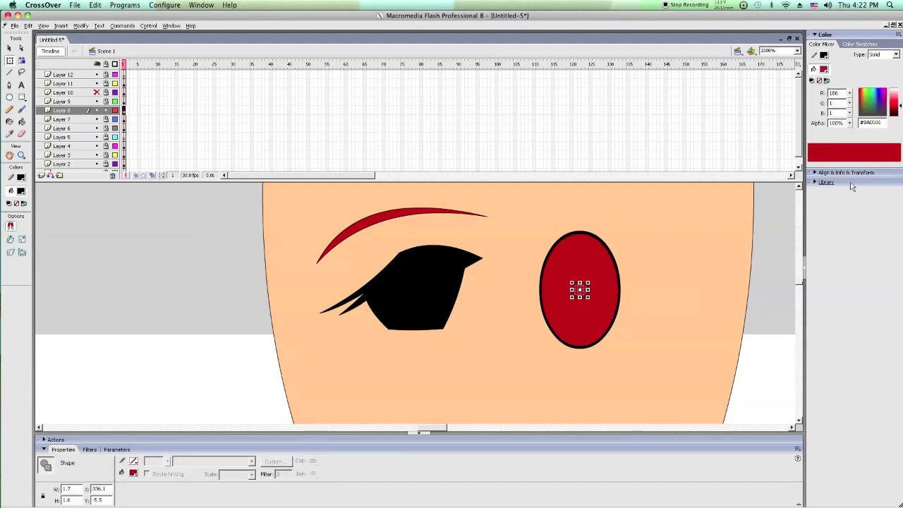
{"action": "left_click", "coordinate": [21, 191]}
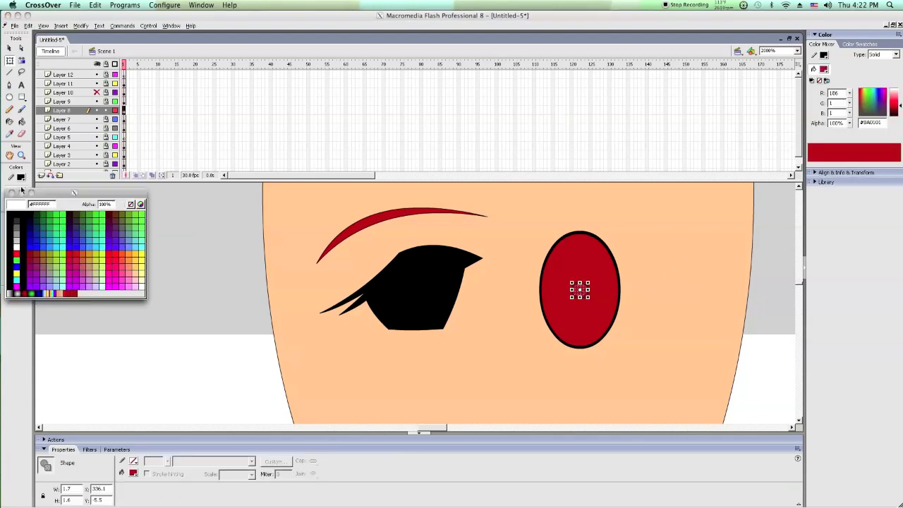
{"action": "left_click", "coordinate": [22, 207]}
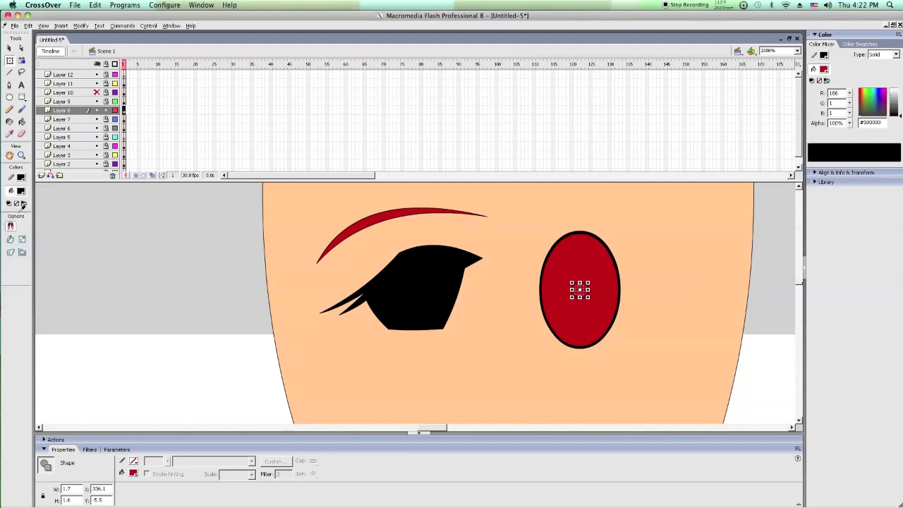
{"action": "left_click", "coordinate": [226, 265]}
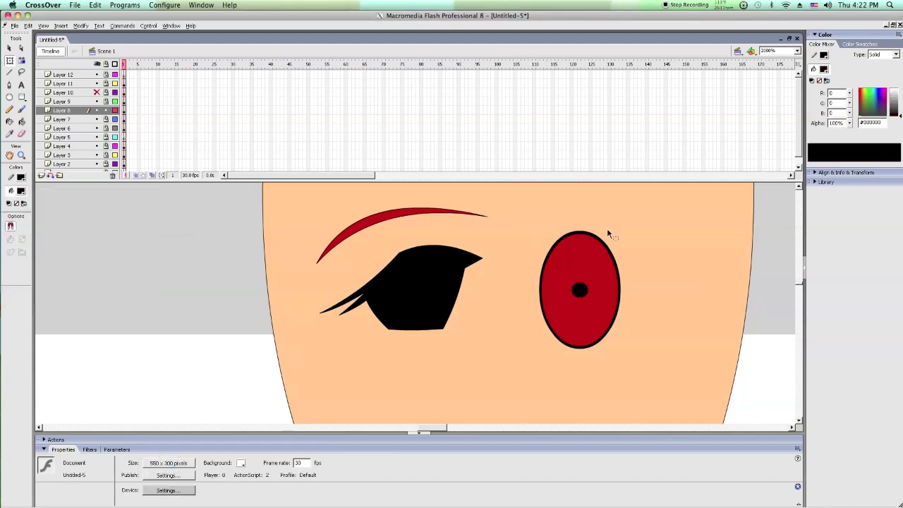
Step: Fill the iris area around the pupil with the red-to-black radial gradient
{"action": "left_click", "coordinate": [585, 274]}
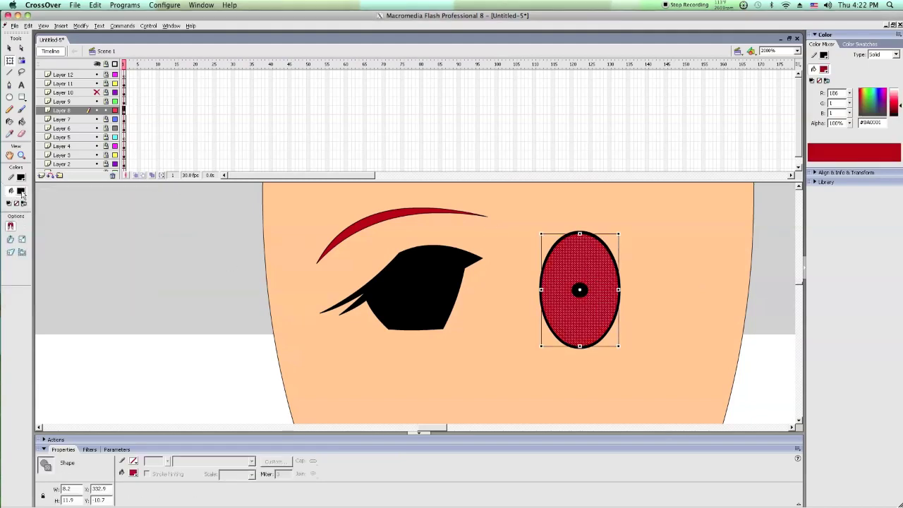
{"action": "left_click", "coordinate": [21, 192]}
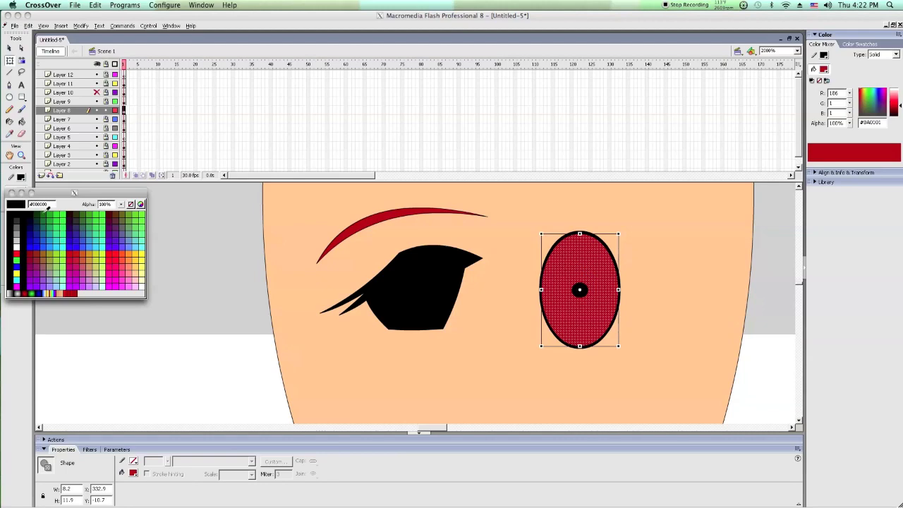
{"action": "left_click", "coordinate": [27, 291]}
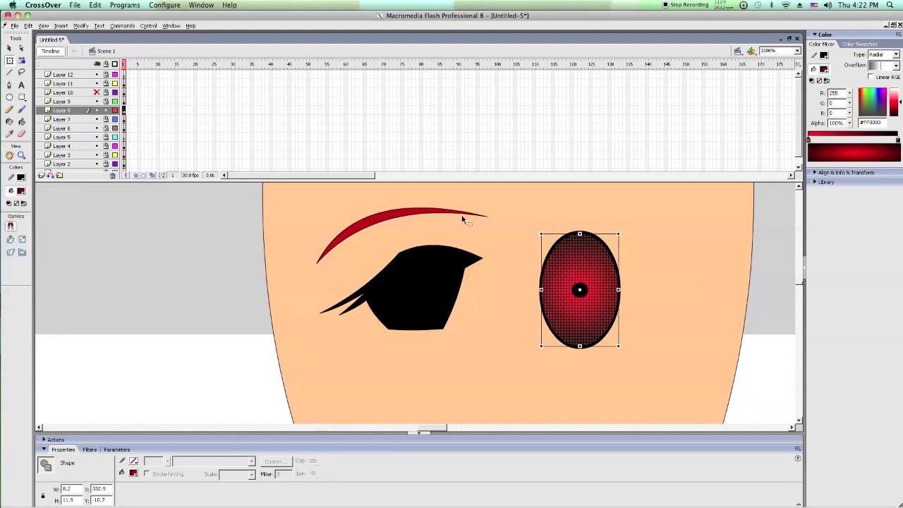
Step: Set the iris gradient's outer stop to red #FF0000 and its inner stop to dark red #990000
{"action": "left_click", "coordinate": [897, 140]}
{"action": "left_click", "coordinate": [898, 141]}
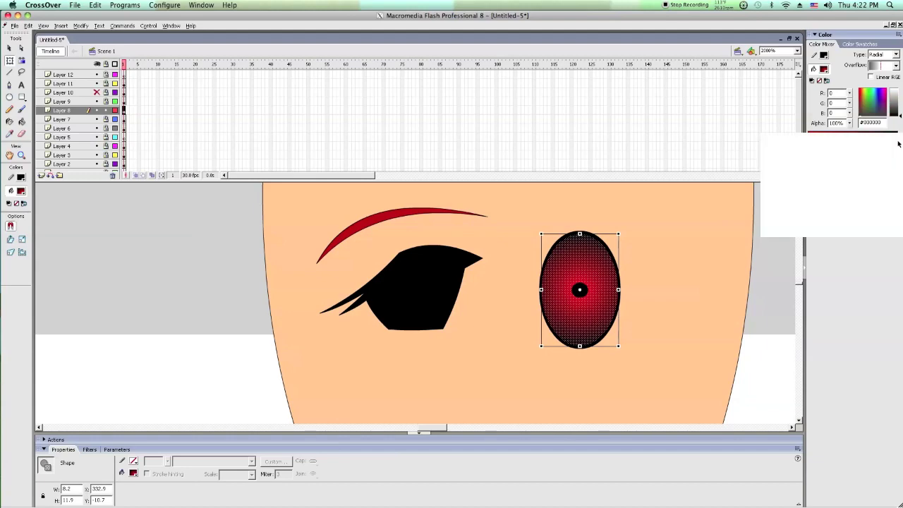
{"action": "left_click", "coordinate": [771, 201]}
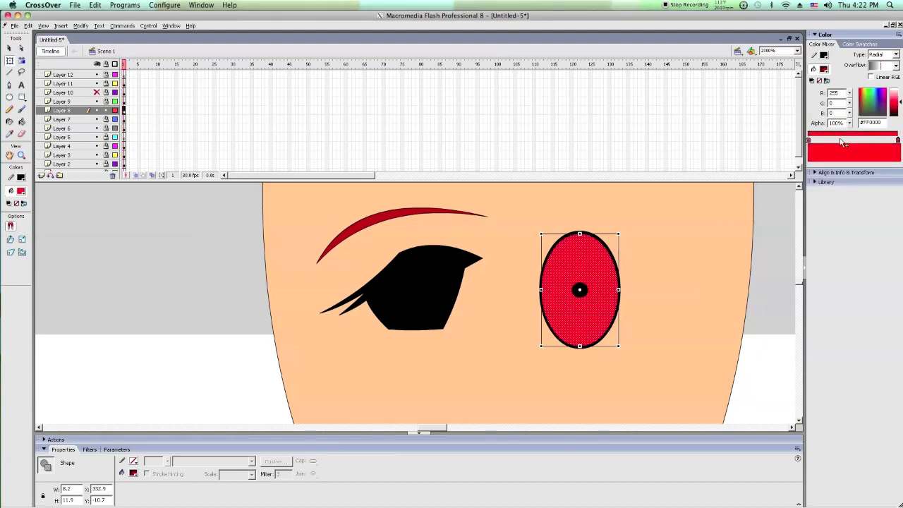
{"action": "left_click", "coordinate": [810, 141]}
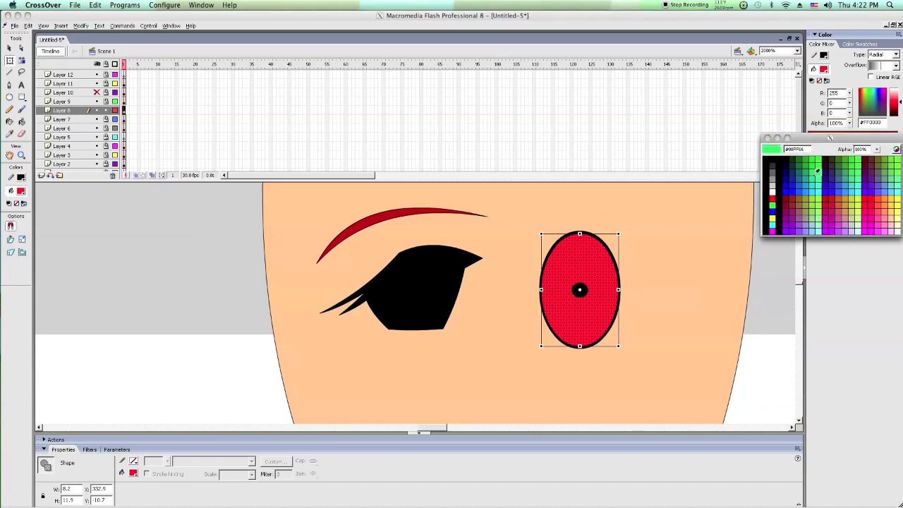
{"action": "left_click", "coordinate": [787, 203]}
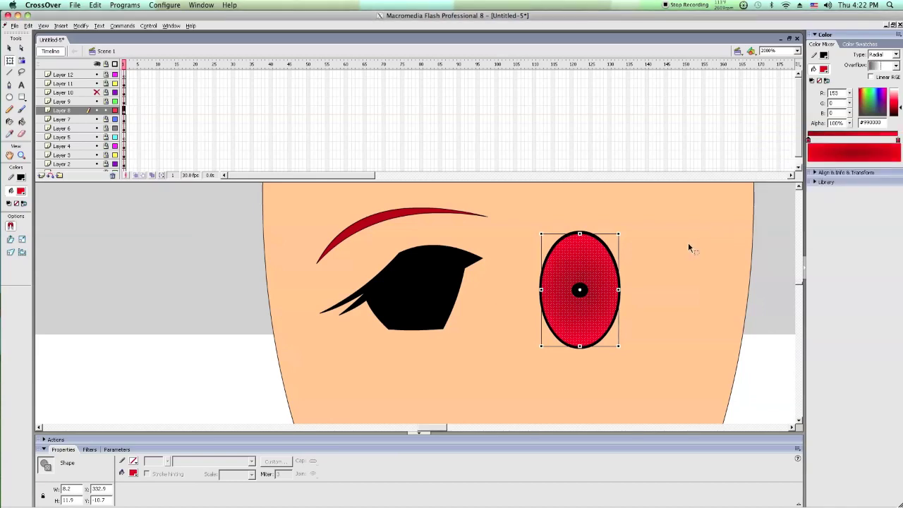
Step: Shift the iris gradient's dark stop outward from the centre and set the bright red stop slightly in from the outer end
{"action": "left_click_drag", "start_coordinate": [898, 141], "coordinate": [874, 141]}
{"action": "left_click", "coordinate": [815, 141]}
{"action": "left_click", "coordinate": [620, 275]}
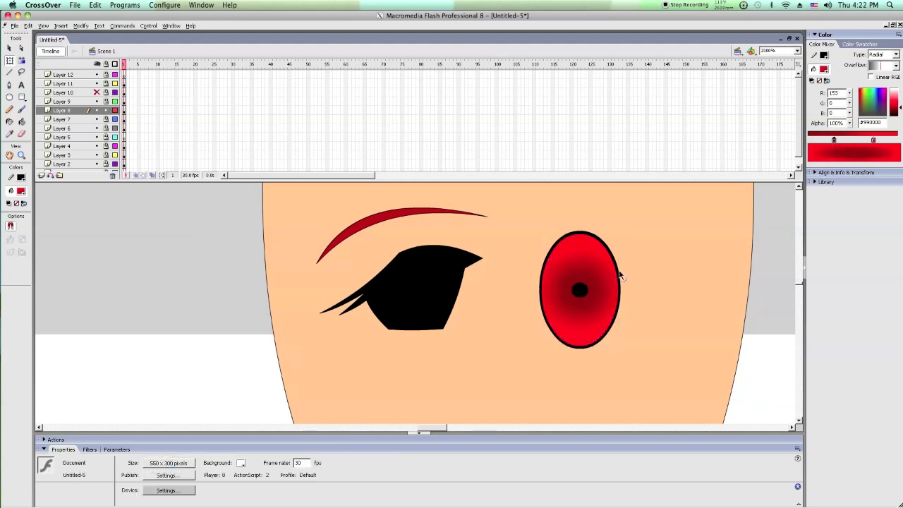
{"action": "left_click", "coordinate": [588, 268]}
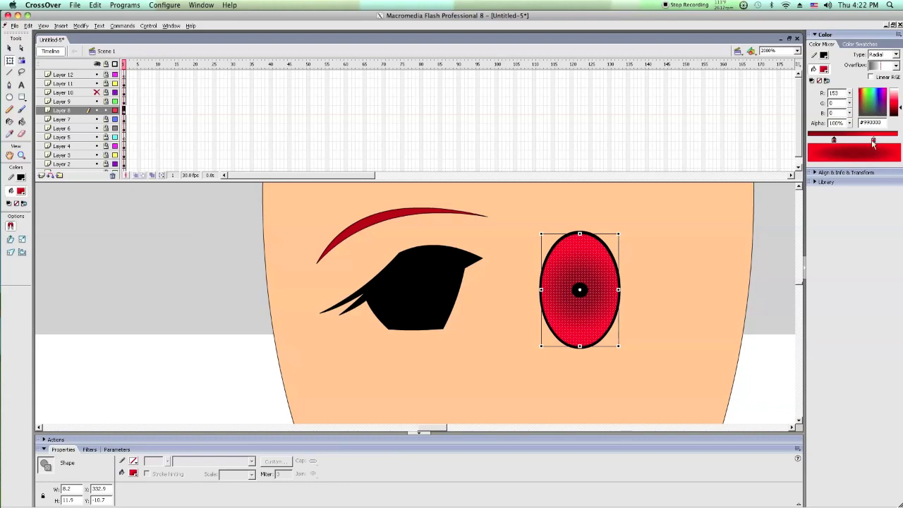
{"action": "left_click_drag", "start_coordinate": [874, 141], "coordinate": [890, 141]}
Step: Enlarge the iris's radial gradient with Gradient Transform so that it extends evenly beyond the black rim
{"action": "left_click", "coordinate": [22, 63]}
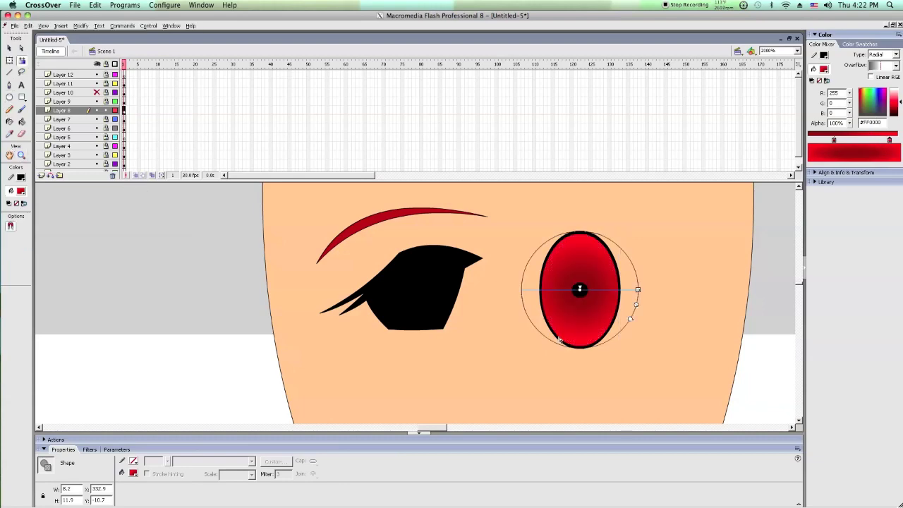
{"action": "left_click_drag", "start_coordinate": [639, 290], "coordinate": [639, 312]}
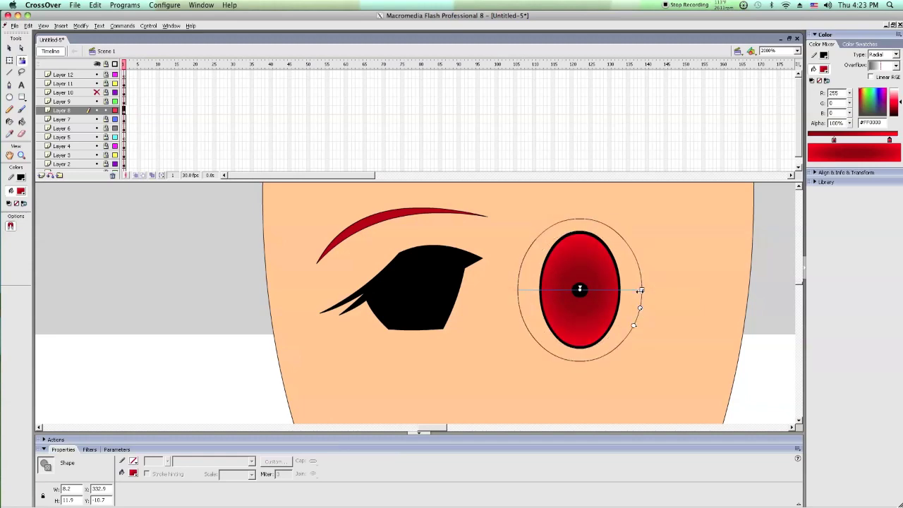
{"action": "left_click", "coordinate": [664, 298]}
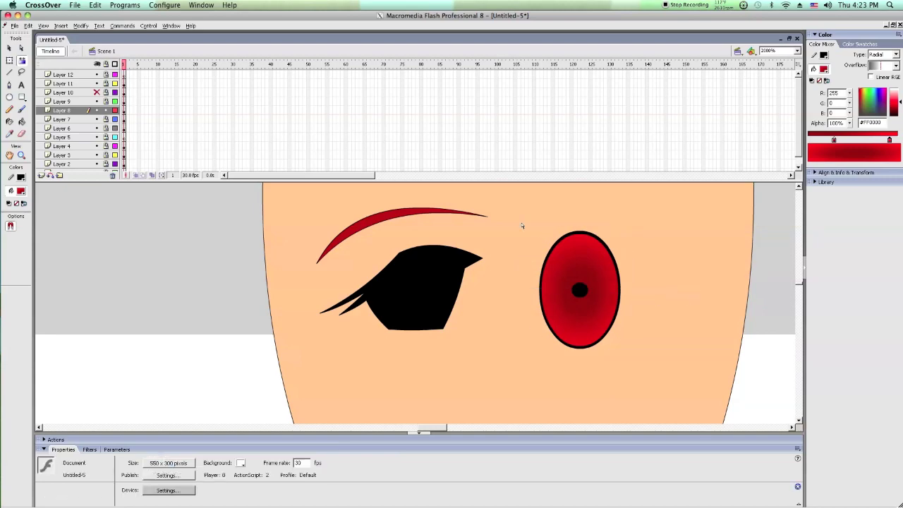
Step: Convert the complete iris and pupil artwork to a movie clip named Symbol 1 and open it for editing
{"action": "left_click", "coordinate": [9, 48]}
{"action": "left_click_drag", "start_coordinate": [509, 206], "coordinate": [697, 384]}
{"action": "right_click", "coordinate": [565, 255]}
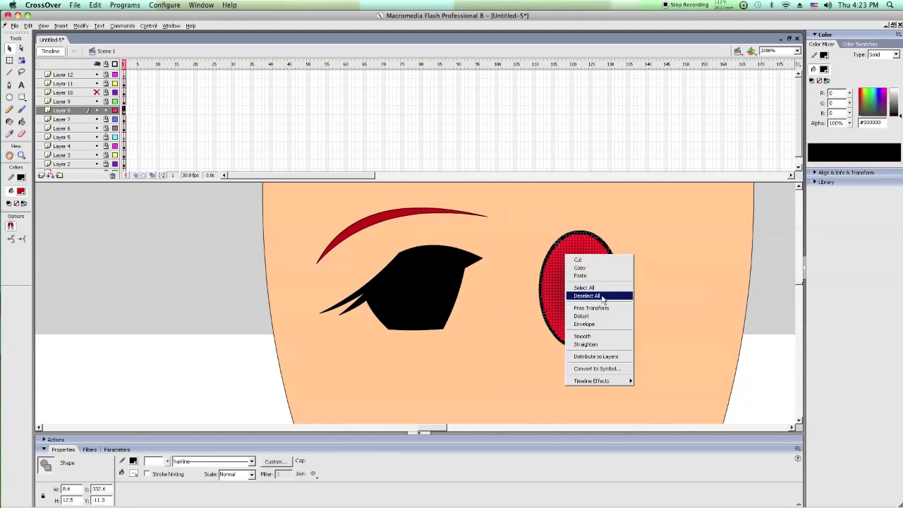
{"action": "left_click", "coordinate": [604, 367]}
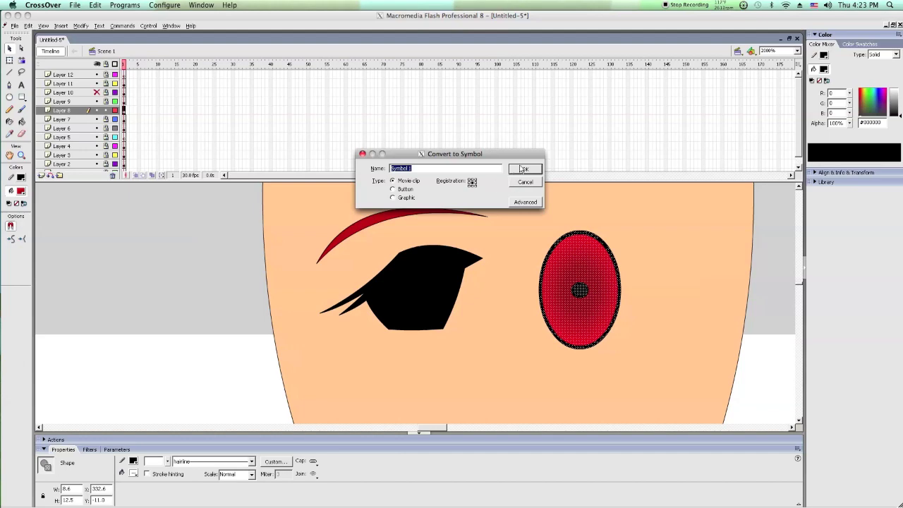
{"action": "left_click", "coordinate": [523, 170]}
{"action": "double_click", "coordinate": [605, 254]}
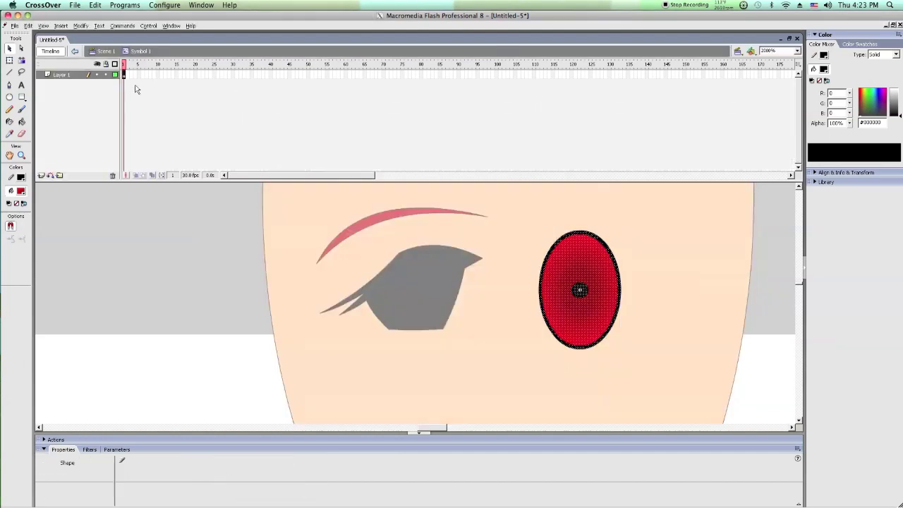
Step: Add four new layers above Layer 1 inside the iris symbol
{"action": "right_click", "coordinate": [63, 75]}
{"action": "left_click", "coordinate": [99, 110]}
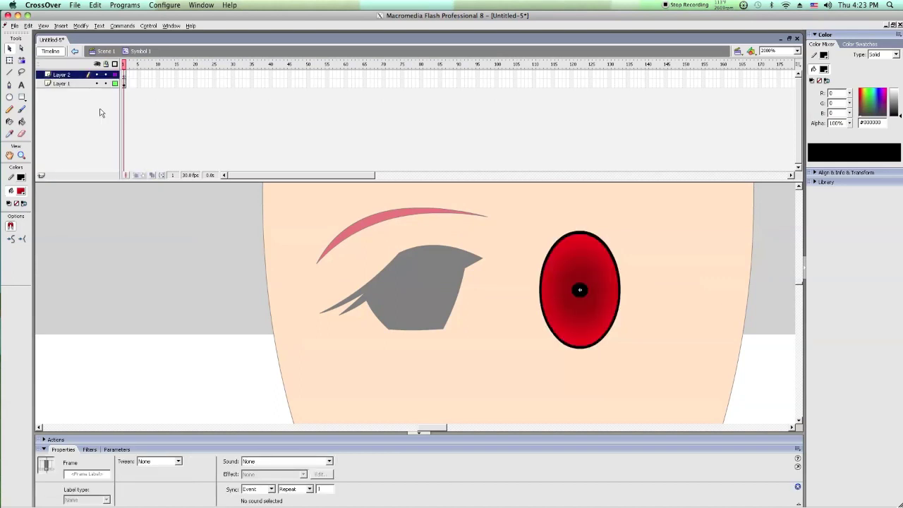
{"action": "key", "text": "ctrl+y"}
{"action": "key", "text": "ctrl+y"}
{"action": "key", "text": "ctrl+y"}
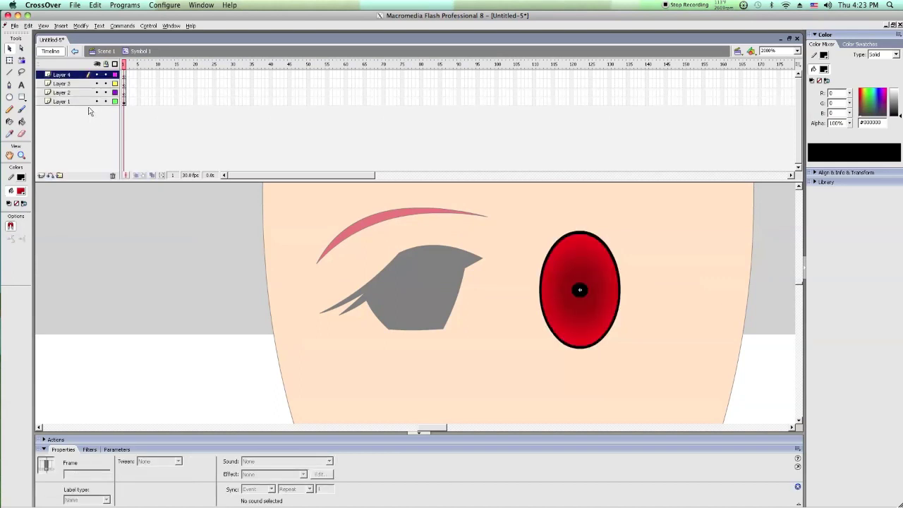
Step: Copy the iris artwork from Layer 1, paste it in place on Layer 3, and lock both layers
{"action": "left_click", "coordinate": [73, 110]}
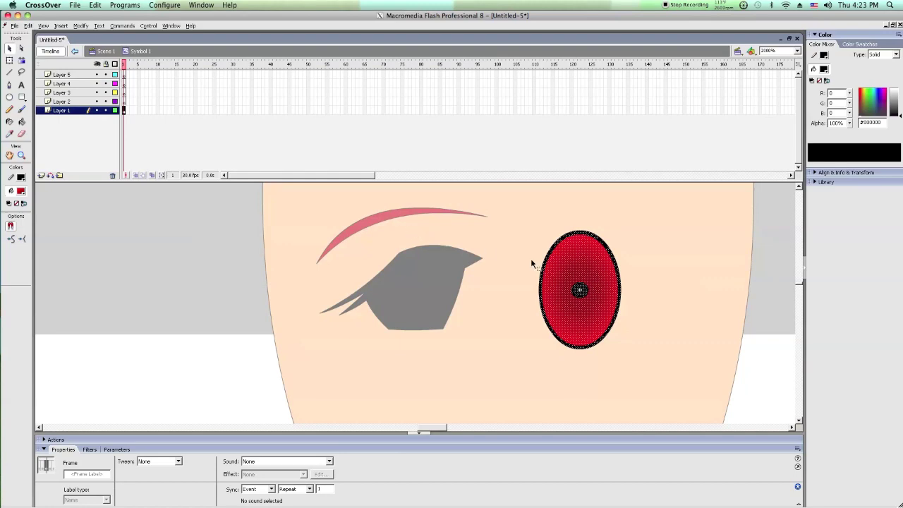
{"action": "right_click", "coordinate": [558, 267]}
{"action": "left_click", "coordinate": [580, 283]}
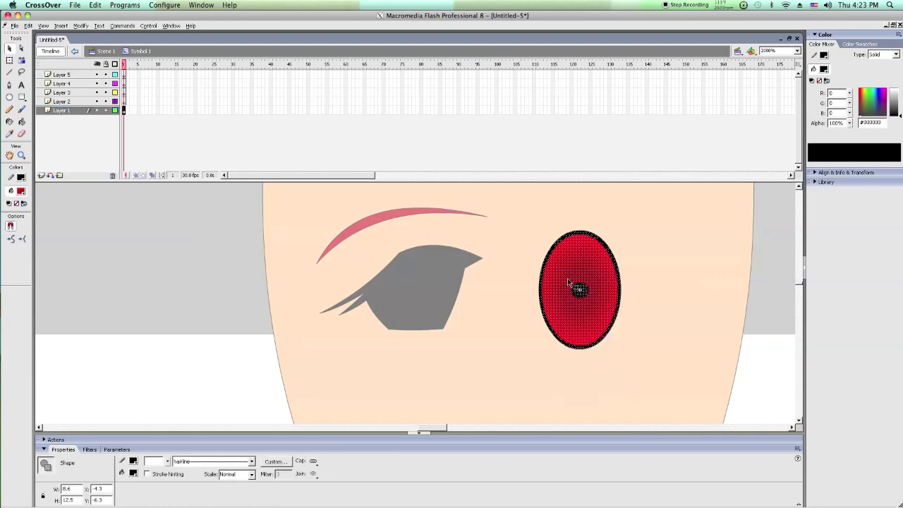
{"action": "left_click", "coordinate": [71, 92]}
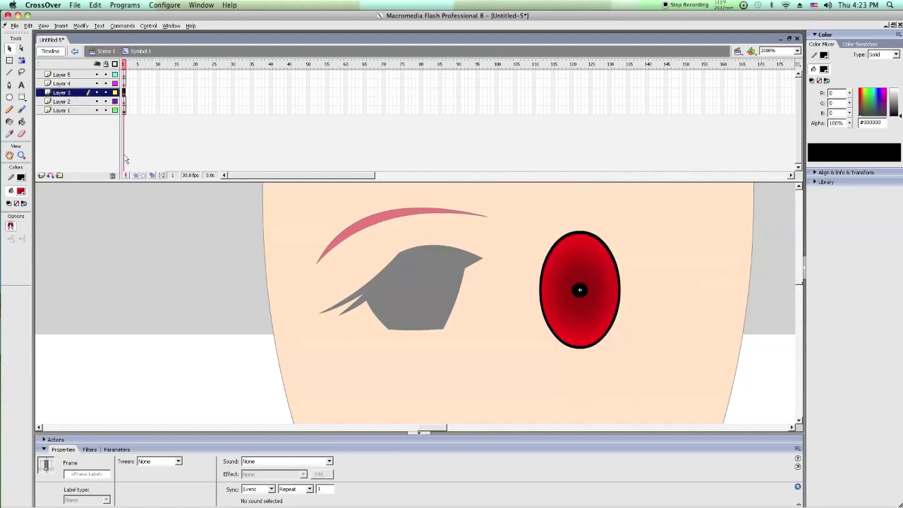
{"action": "right_click", "coordinate": [290, 296]}
{"action": "left_click", "coordinate": [343, 324]}
{"action": "left_click", "coordinate": [185, 164]}
{"action": "left_click", "coordinate": [106, 93]}
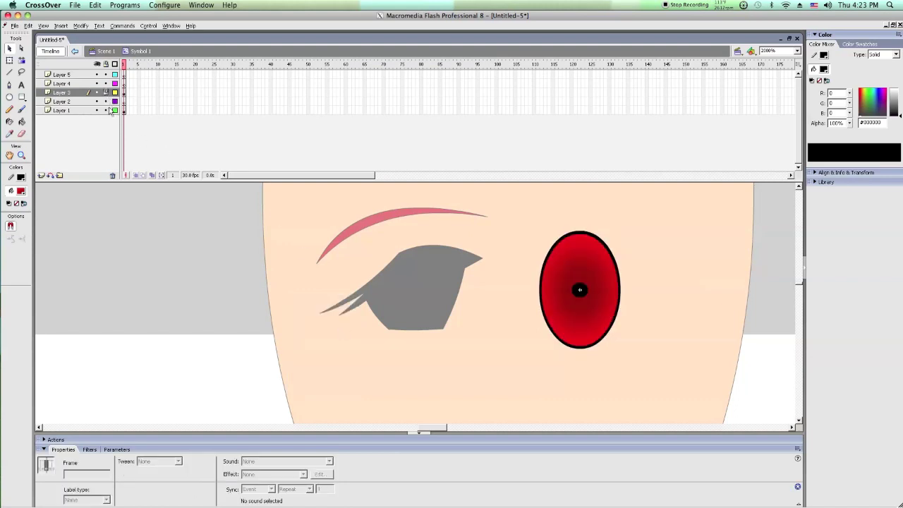
Step: Turn Layer 3 into a mask over Layer 2 and move Layer 4 beneath Layer 2 as another masked layer
{"action": "right_click", "coordinate": [62, 94]}
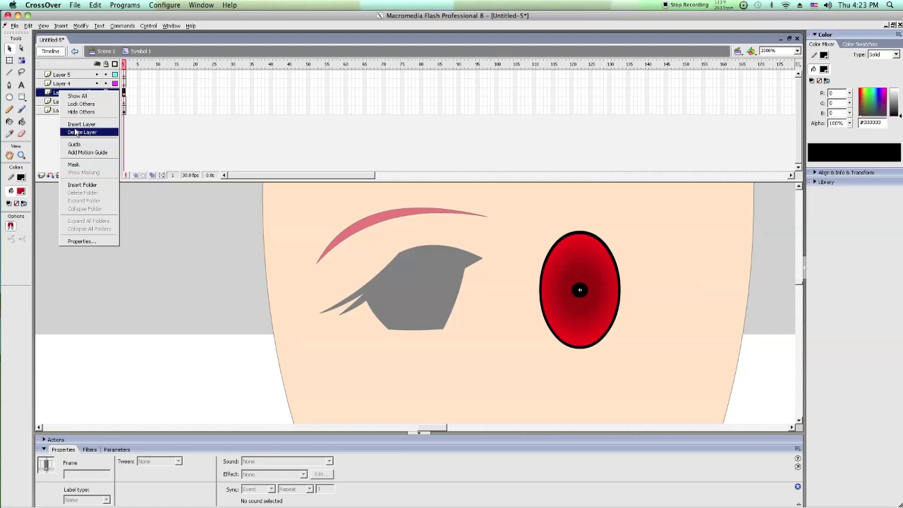
{"action": "left_click", "coordinate": [41, 135]}
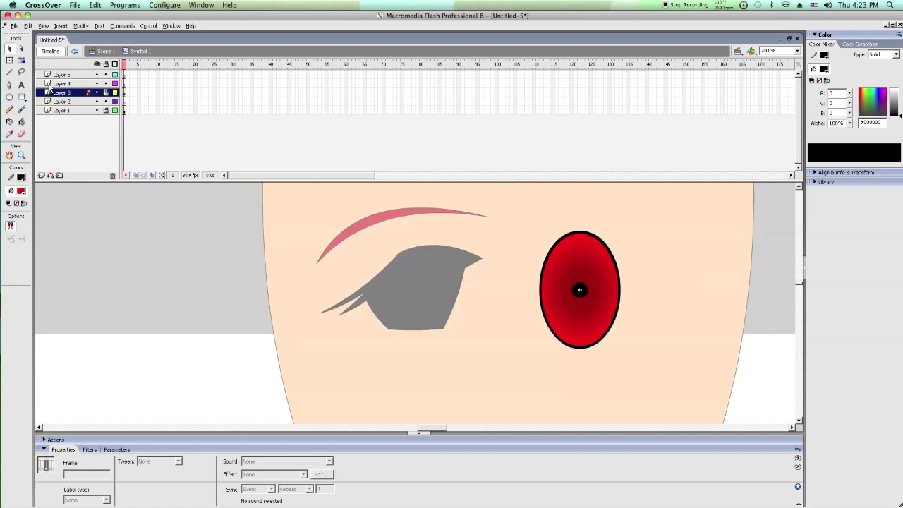
{"action": "right_click", "coordinate": [60, 93]}
{"action": "left_click", "coordinate": [109, 167]}
{"action": "left_click", "coordinate": [63, 84]}
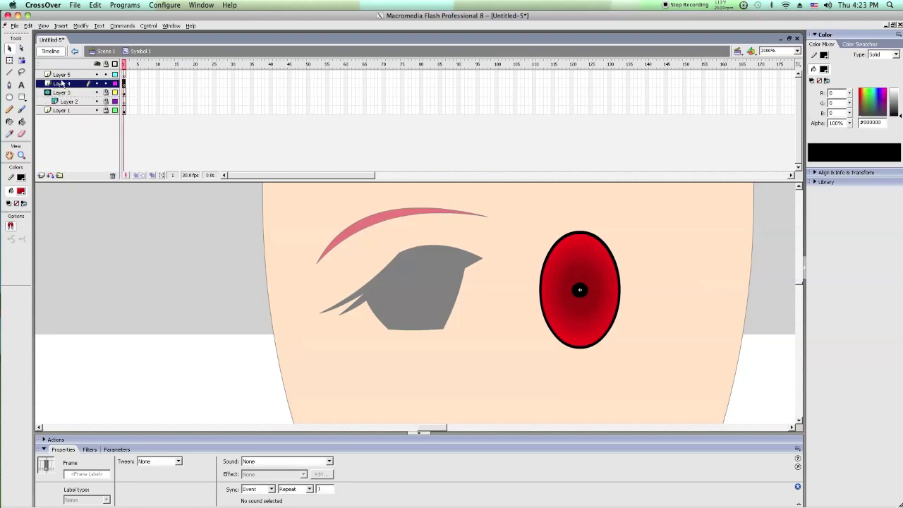
{"action": "left_click_drag", "start_coordinate": [65, 85], "coordinate": [70, 104]}
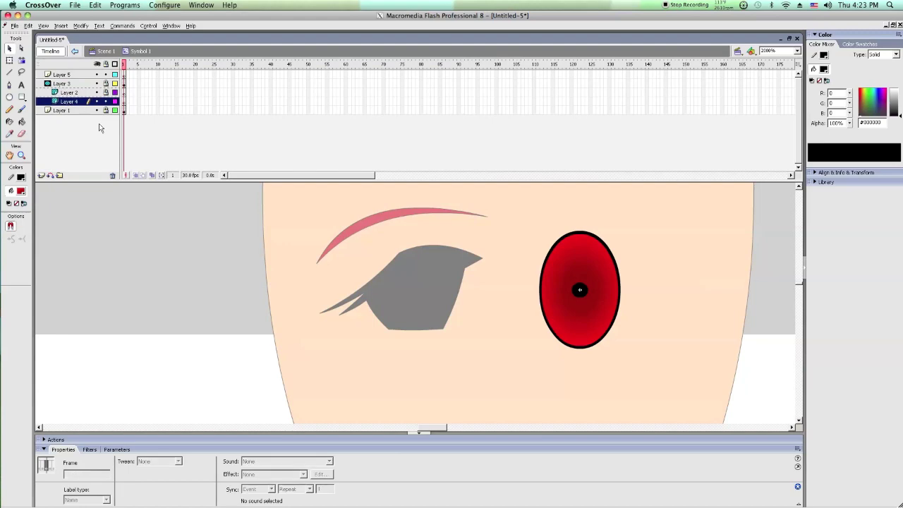
Step: Draw a small circle and a pair of overlapping smaller circles between the eye and the iris on Layer 4
{"action": "left_click", "coordinate": [9, 96]}
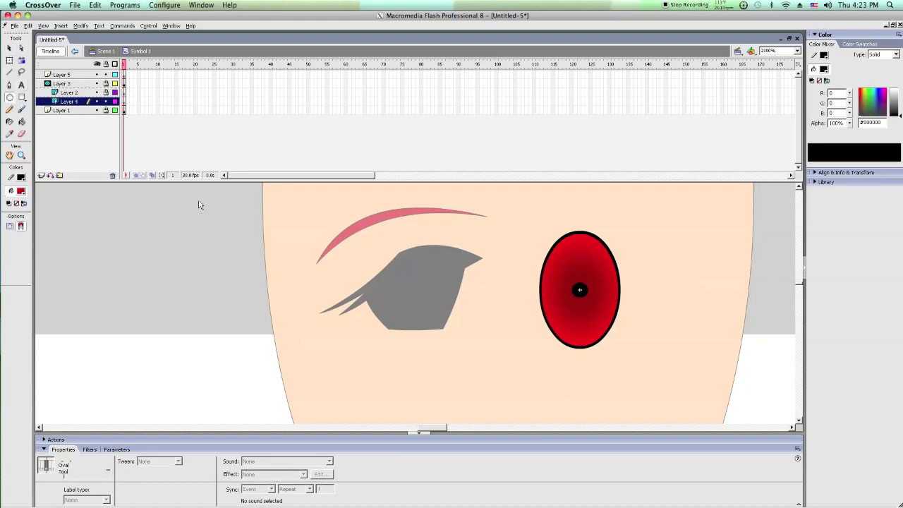
{"action": "left_click_drag", "start_coordinate": [475, 214], "coordinate": [506, 245]}
{"action": "mouse_move", "coordinate": [456, 272]}
{"action": "left_mouse_down"}
{"action": "mouse_move", "coordinate": [482, 297]}
{"action": "mouse_move", "coordinate": [490, 294]}
{"action": "left_mouse_up"}
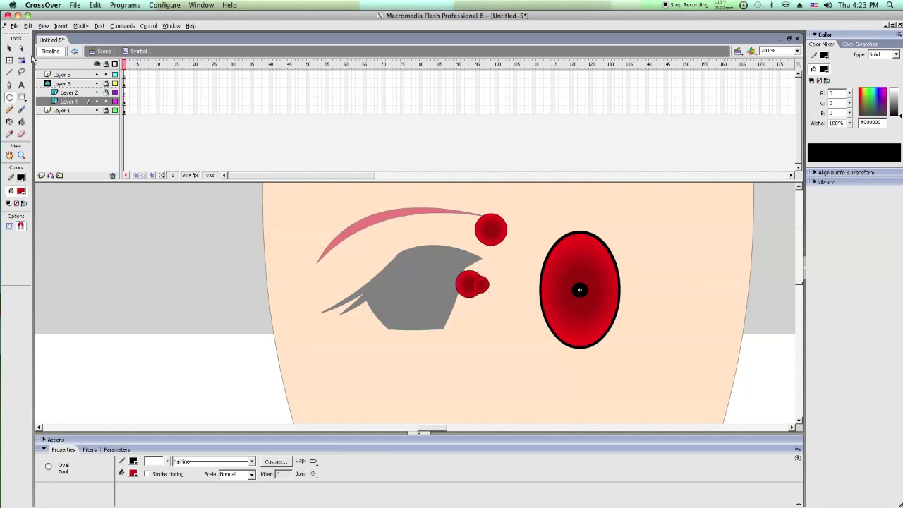
Step: Delete the black outlines of the small circles on Layer 4
{"action": "left_click", "coordinate": [9, 48]}
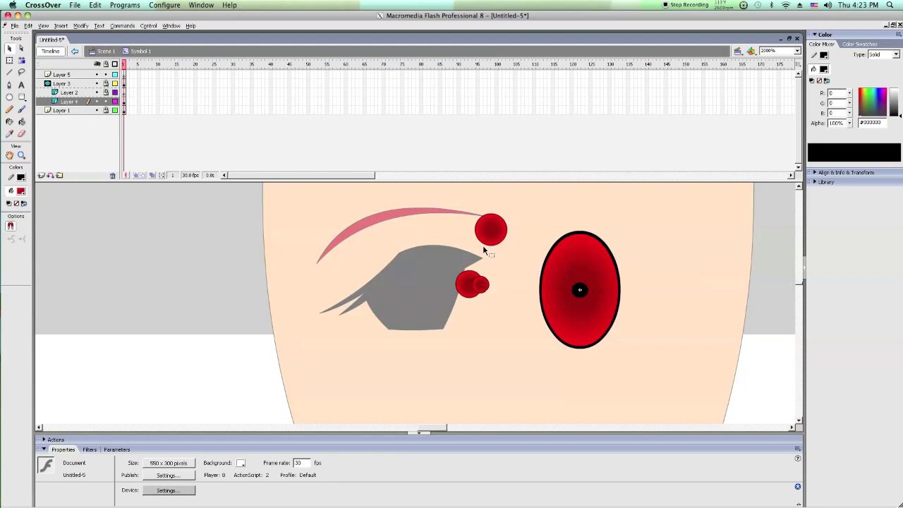
{"action": "left_click", "coordinate": [486, 241]}
{"action": "double_click", "coordinate": [488, 285], "text": "shift"}
{"action": "key", "text": "Delete"}
Step: Fill all the small circles with white #FFFFFF at 19% alpha
{"action": "left_click_drag", "start_coordinate": [425, 306], "coordinate": [529, 192]}
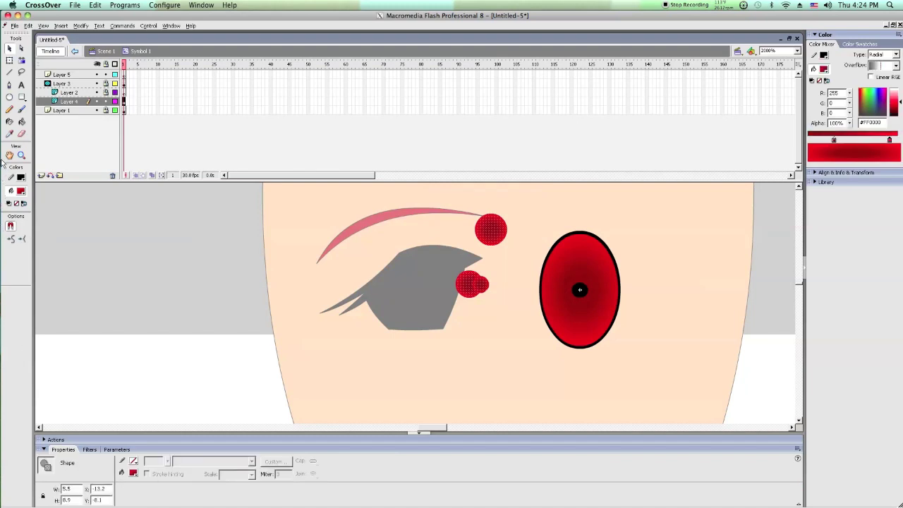
{"action": "left_click", "coordinate": [22, 194]}
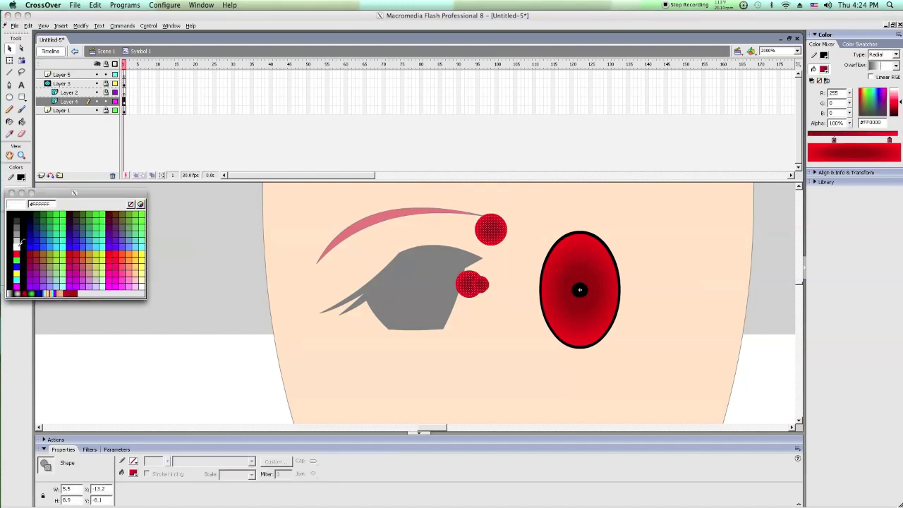
{"action": "left_click", "coordinate": [18, 243]}
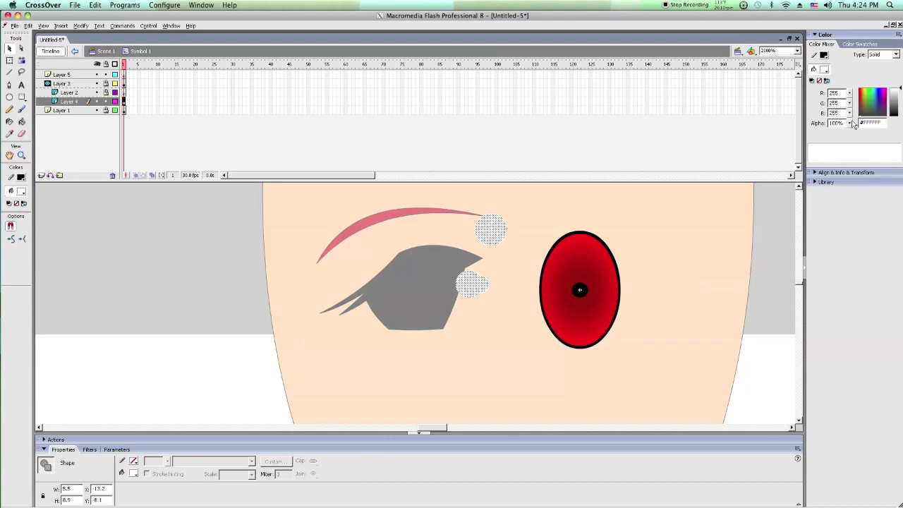
{"action": "left_click_drag", "start_coordinate": [851, 124], "coordinate": [851, 171]}
{"action": "left_click", "coordinate": [428, 265]}
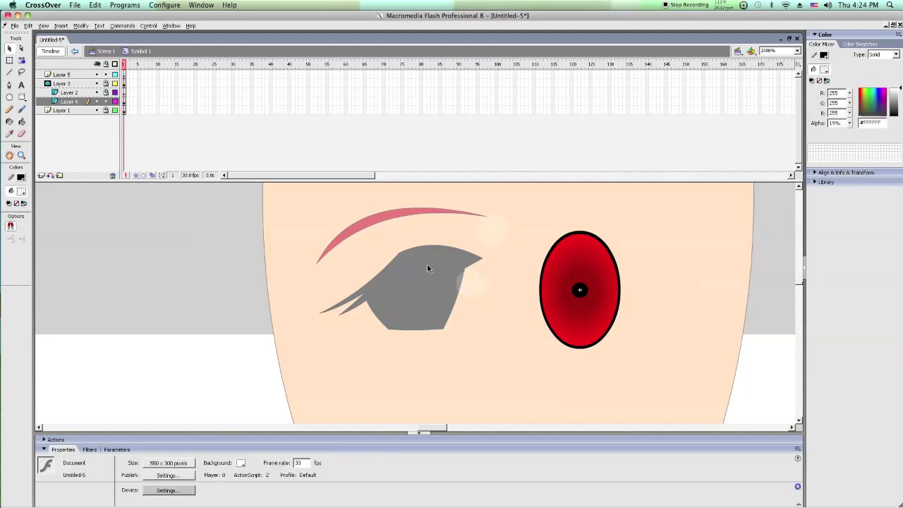
Step: Move the overlapping pair of highlight circles onto the iris and shift the larger circle slightly towards the eyebrow
{"action": "left_click", "coordinate": [467, 289]}
{"action": "left_click_drag", "start_coordinate": [511, 299], "coordinate": [568, 268]}
{"action": "left_click_drag", "start_coordinate": [492, 246], "coordinate": [467, 236]}
Step: Copy the larger highlight circle, paste it in place and shrink the copy to about 2.1 by 2.9 px
{"action": "right_click", "coordinate": [467, 236]}
{"action": "left_click", "coordinate": [482, 249]}
{"action": "left_click", "coordinate": [20, 73]}
{"action": "left_click", "coordinate": [10, 60]}
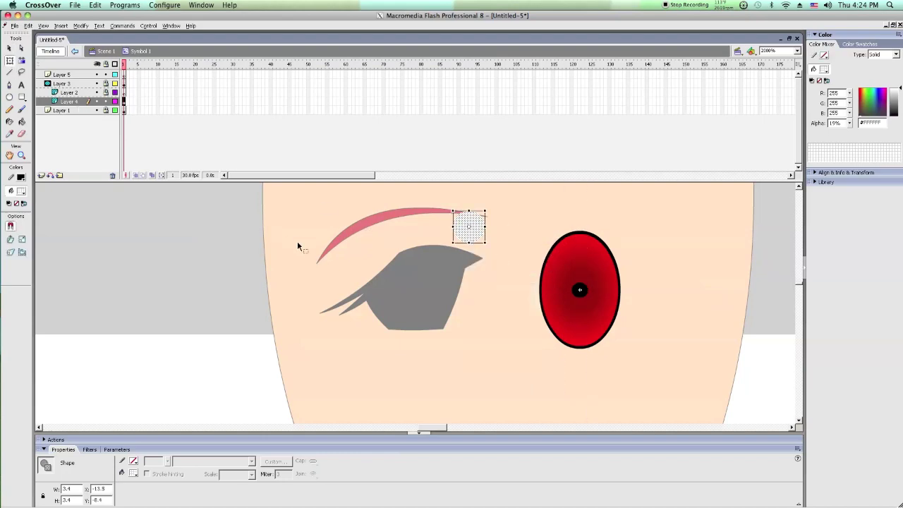
{"action": "right_click", "coordinate": [298, 244]}
{"action": "left_click", "coordinate": [332, 272]}
{"action": "left_click_drag", "start_coordinate": [450, 211], "coordinate": [465, 227]}
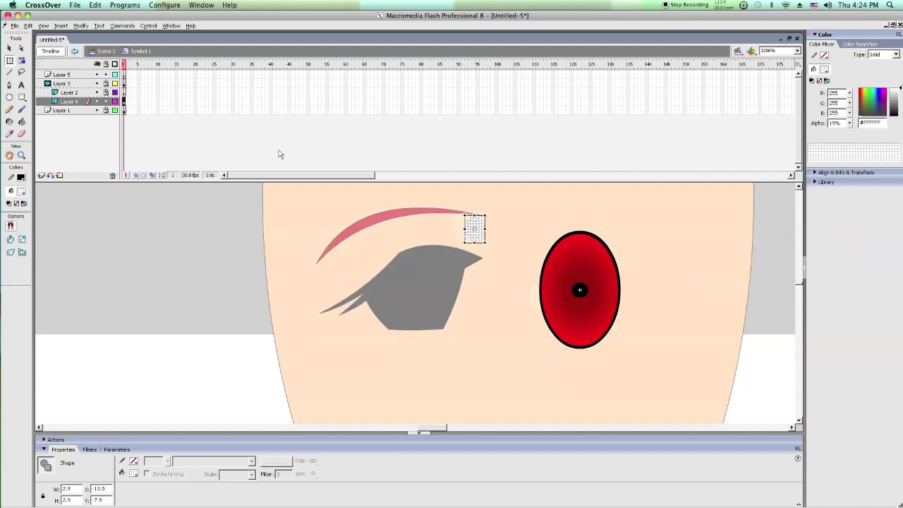
Step: Move the remaining highlight circles onto the iris's upper-left part and preview the masked result by briefly locking Layer 4
{"action": "left_click", "coordinate": [10, 48]}
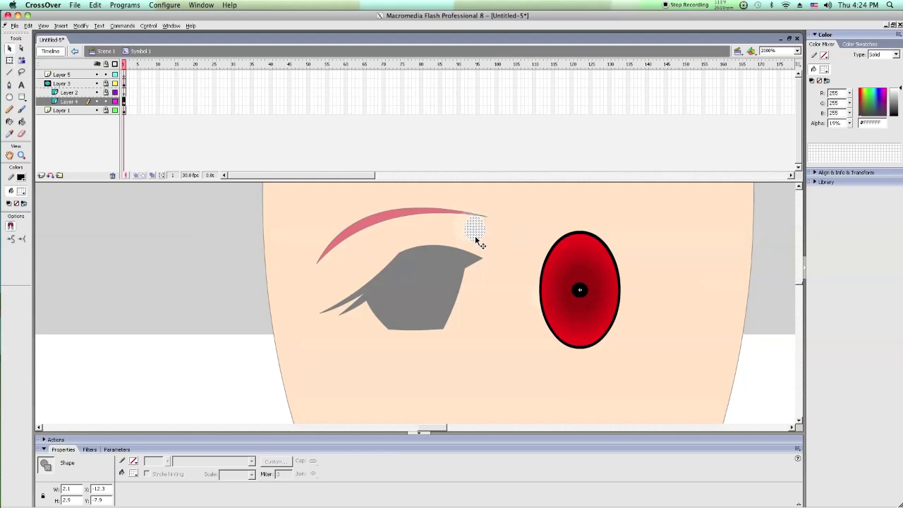
{"action": "left_click_drag", "start_coordinate": [491, 250], "coordinate": [493, 252]}
{"action": "left_click_drag", "start_coordinate": [409, 198], "coordinate": [579, 290]}
{"action": "left_click", "coordinate": [409, 251]}
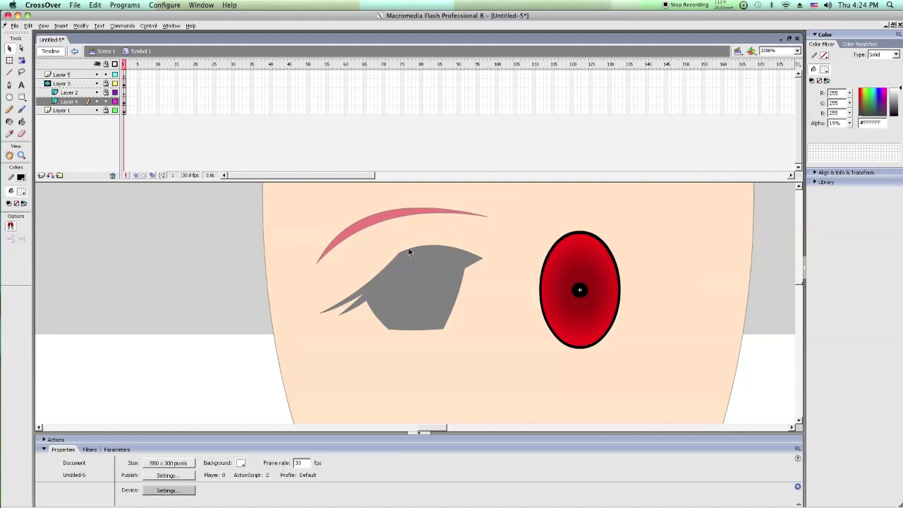
{"action": "left_click", "coordinate": [107, 102]}
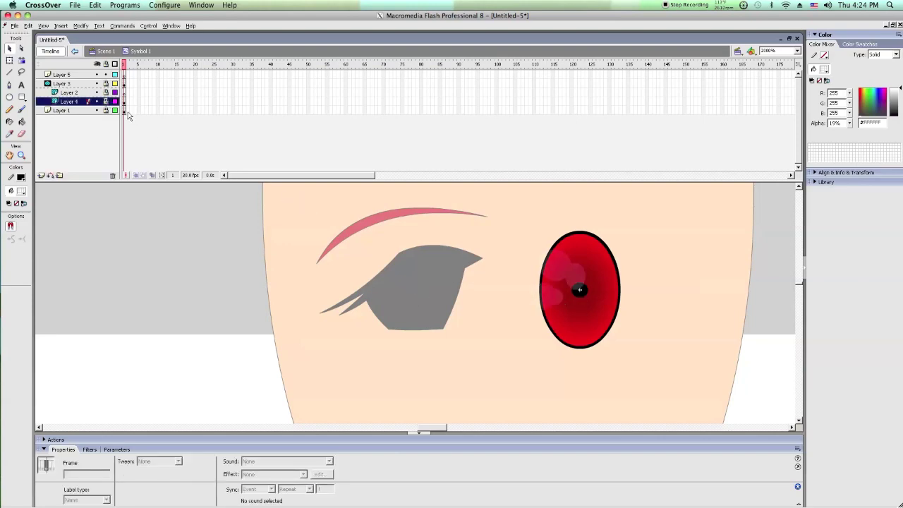
{"action": "left_click", "coordinate": [107, 103]}
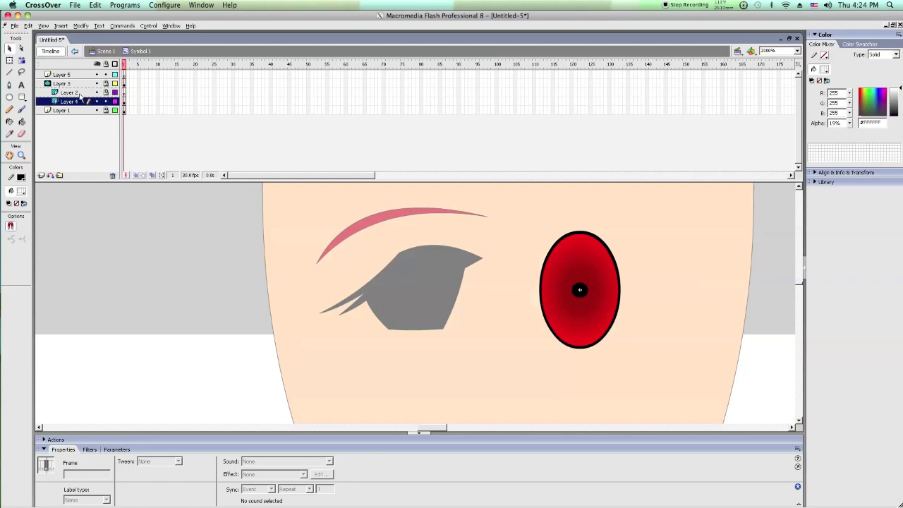
Step: Hide mask Layer 3, place the small overlapping highlight pair on the iris's lower-left edge, and lock Layer 4
{"action": "left_click", "coordinate": [101, 89]}
{"action": "left_click_drag", "start_coordinate": [540, 305], "coordinate": [550, 323]}
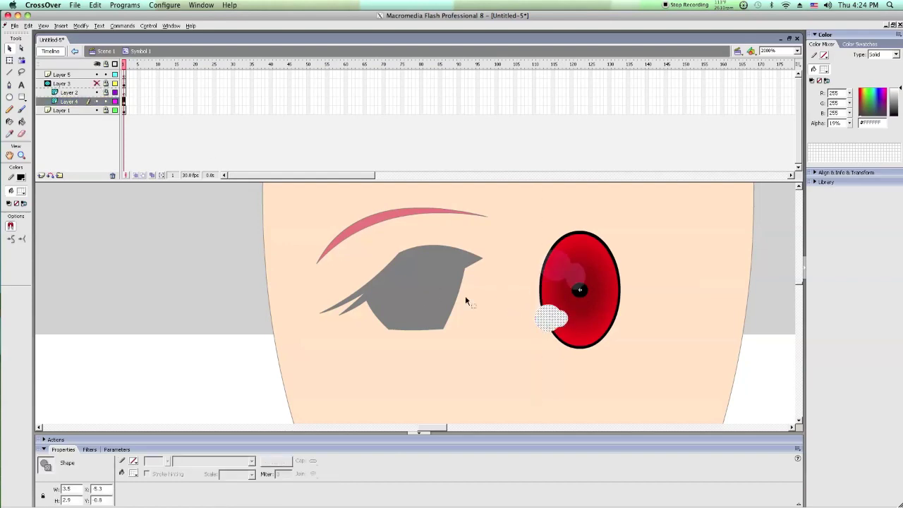
{"action": "left_click", "coordinate": [278, 242]}
{"action": "left_click", "coordinate": [105, 101]}
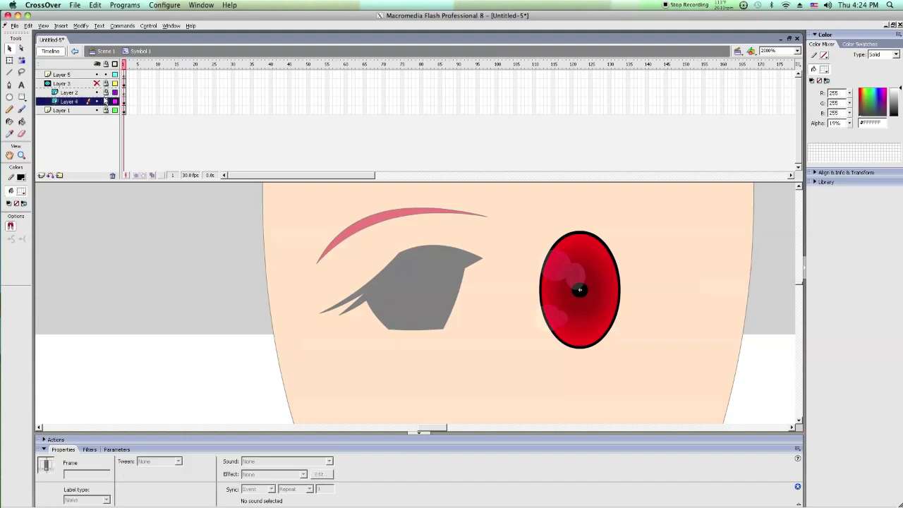
Step: Unlock Layer 2 and paint a translucent white crescent along the iris's lower edge with a larger round brush
{"action": "left_click", "coordinate": [85, 94]}
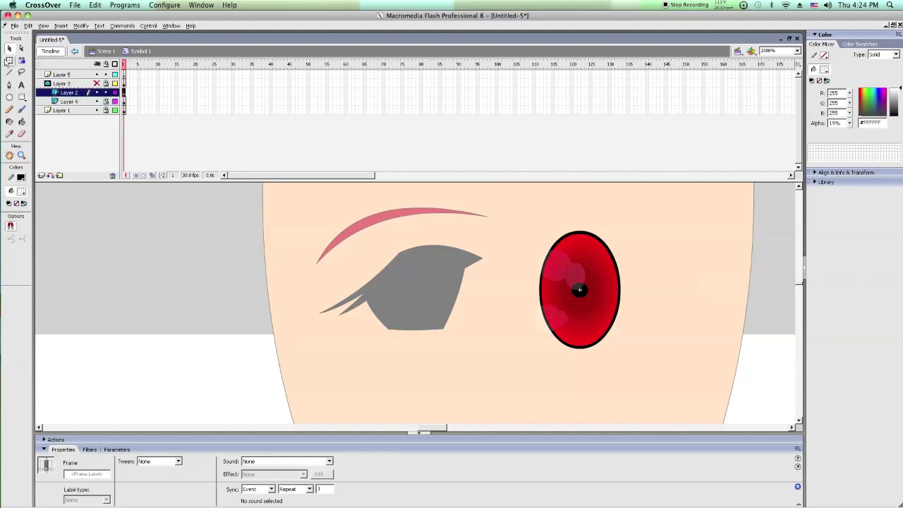
{"action": "left_click", "coordinate": [21, 109]}
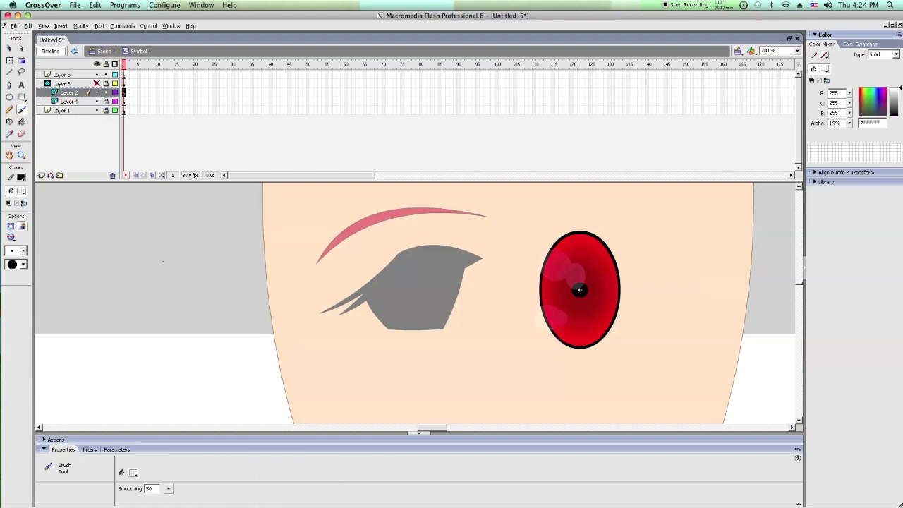
{"action": "left_click", "coordinate": [17, 250]}
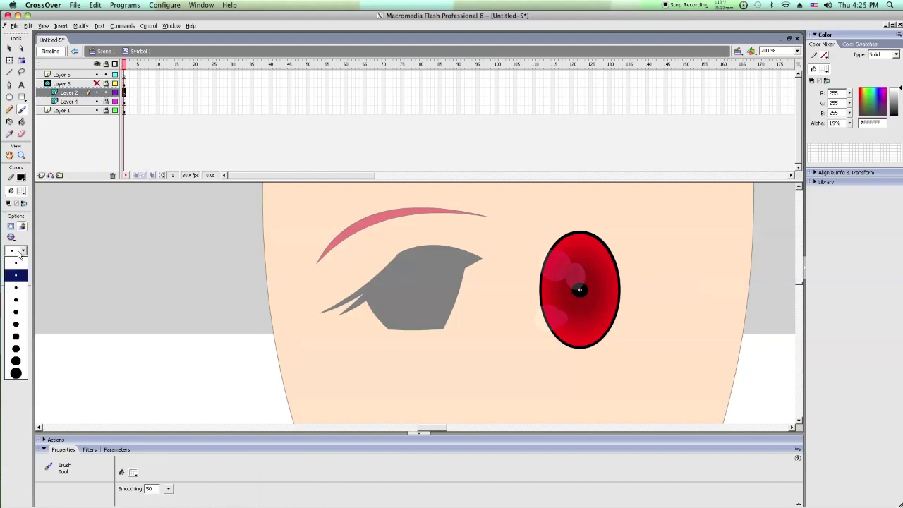
{"action": "left_click", "coordinate": [26, 353]}
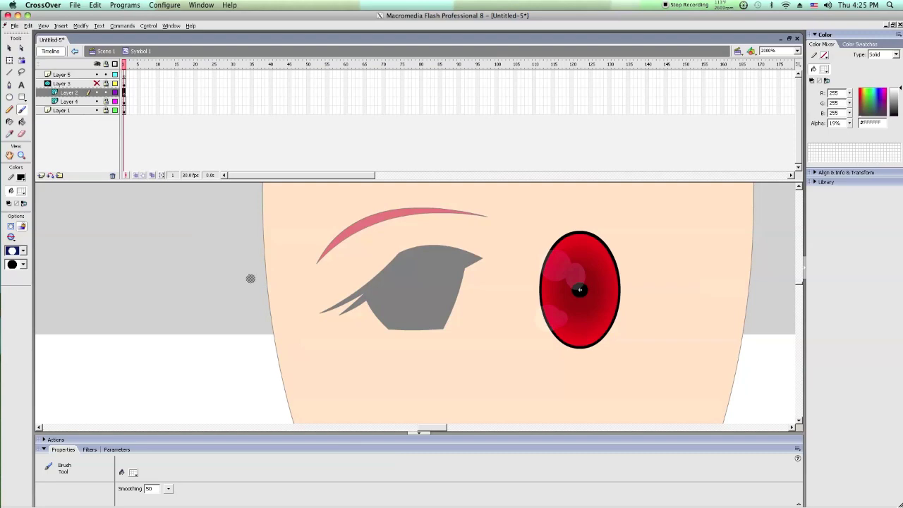
{"action": "mouse_move", "coordinate": [623, 294]}
{"action": "left_mouse_down"}
{"action": "mouse_move", "coordinate": [604, 329]}
{"action": "mouse_move", "coordinate": [586, 340]}
{"action": "mouse_move", "coordinate": [568, 342]}
{"action": "mouse_move", "coordinate": [543, 302]}
{"action": "mouse_move", "coordinate": [558, 328]}
{"action": "mouse_move", "coordinate": [587, 337]}
{"action": "mouse_move", "coordinate": [614, 322]}
{"action": "mouse_move", "coordinate": [623, 304]}
{"action": "mouse_move", "coordinate": [613, 326]}
{"action": "mouse_move", "coordinate": [578, 345]}
{"action": "mouse_move", "coordinate": [546, 325]}
{"action": "mouse_move", "coordinate": [538, 297]}
{"action": "left_mouse_up"}
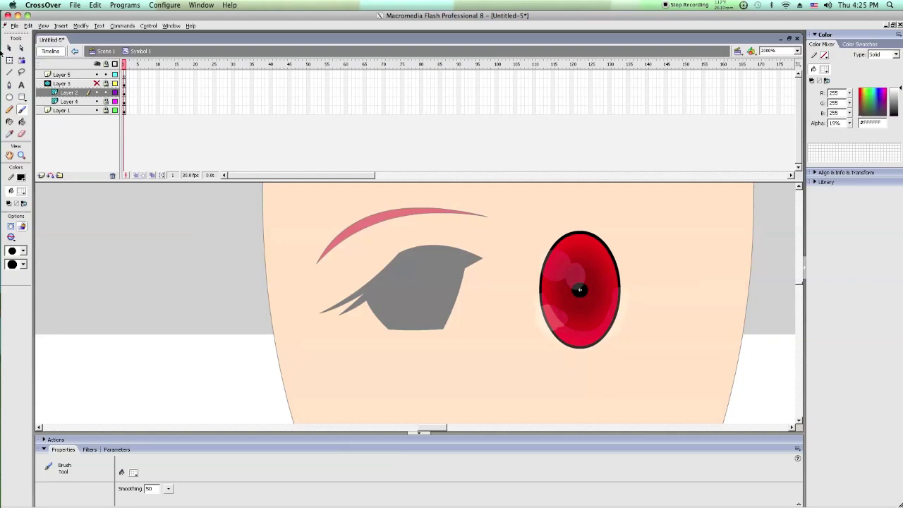
Step: Draw a small rectangle with a thin black outline and translucent white fill to the right of the iris on Layer 2
{"action": "left_click", "coordinate": [22, 97]}
{"action": "left_click_drag", "start_coordinate": [715, 280], "coordinate": [654, 236]}
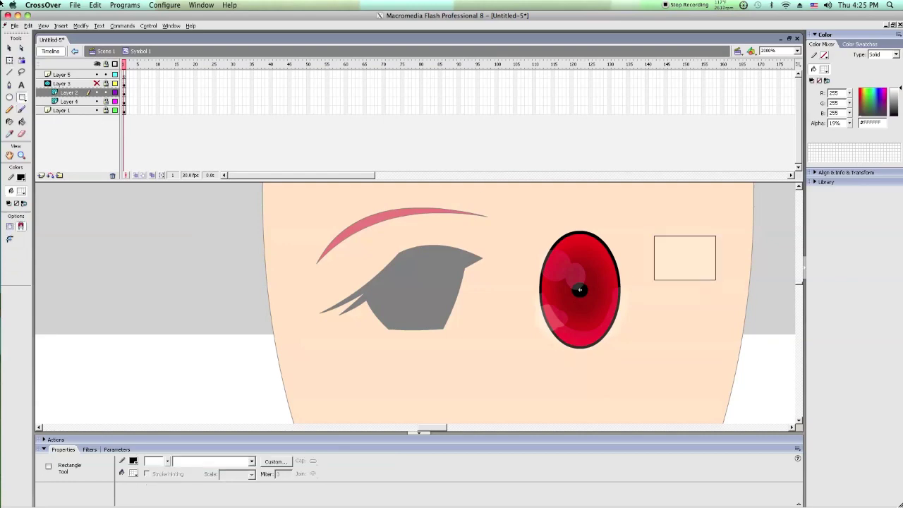
{"action": "left_click", "coordinate": [10, 60]}
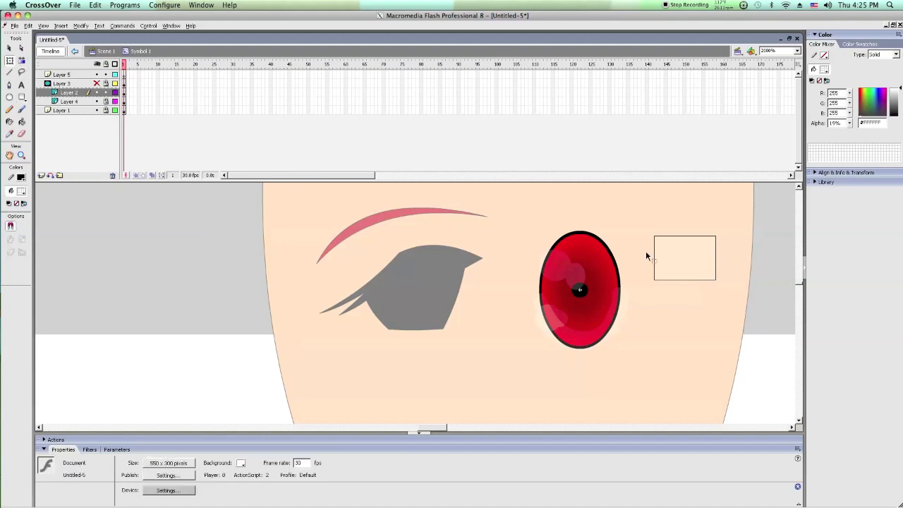
Step: Fill the rectangle beside the iris with a linear gradient, making both stops white and transparent, the end stop at 0% alpha
{"action": "left_click", "coordinate": [706, 262]}
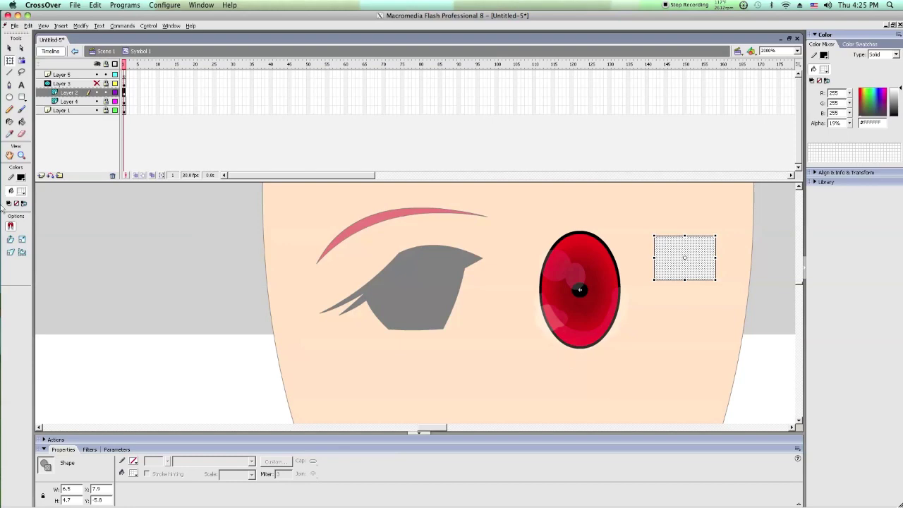
{"action": "left_click", "coordinate": [22, 192]}
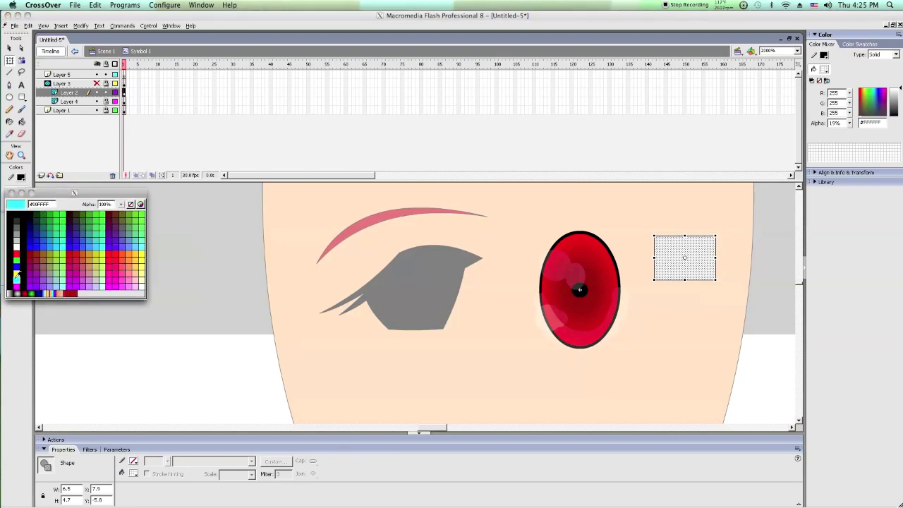
{"action": "left_click", "coordinate": [13, 294]}
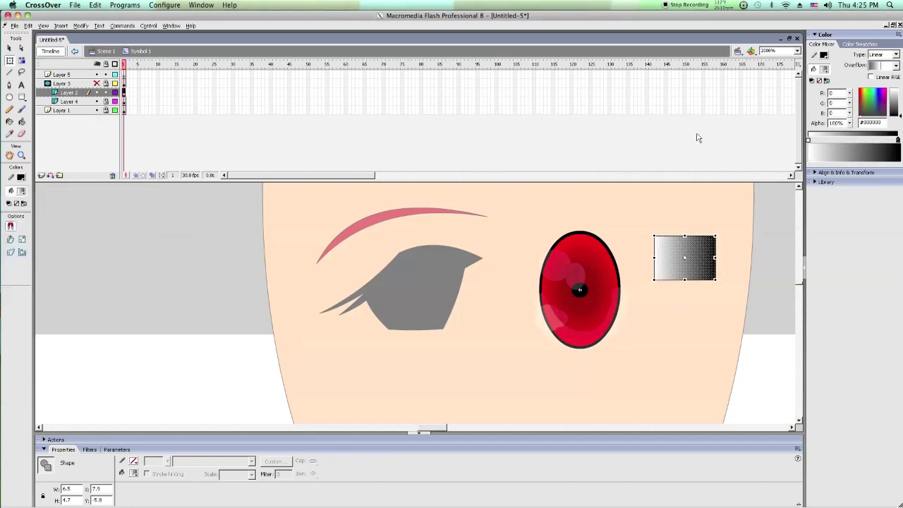
{"action": "left_click", "coordinate": [809, 140]}
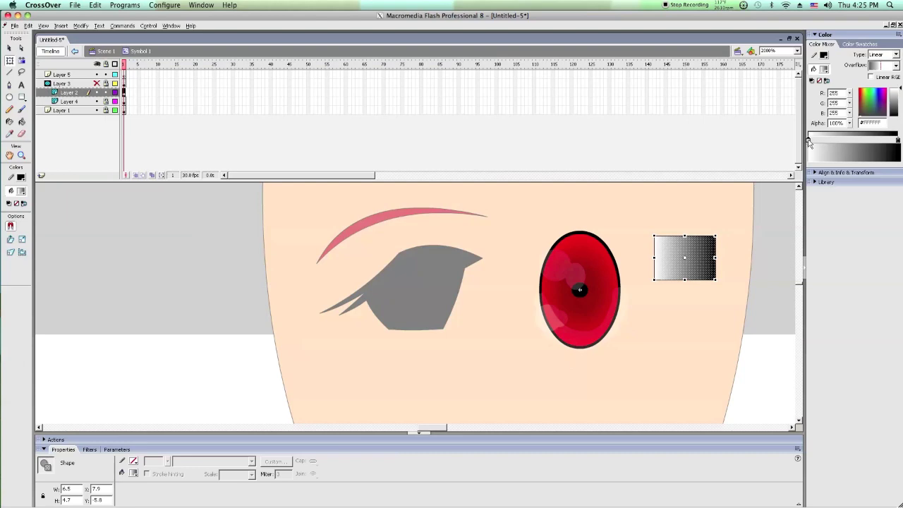
{"action": "left_click_drag", "start_coordinate": [850, 123], "coordinate": [856, 170]}
{"action": "left_click", "coordinate": [899, 141]}
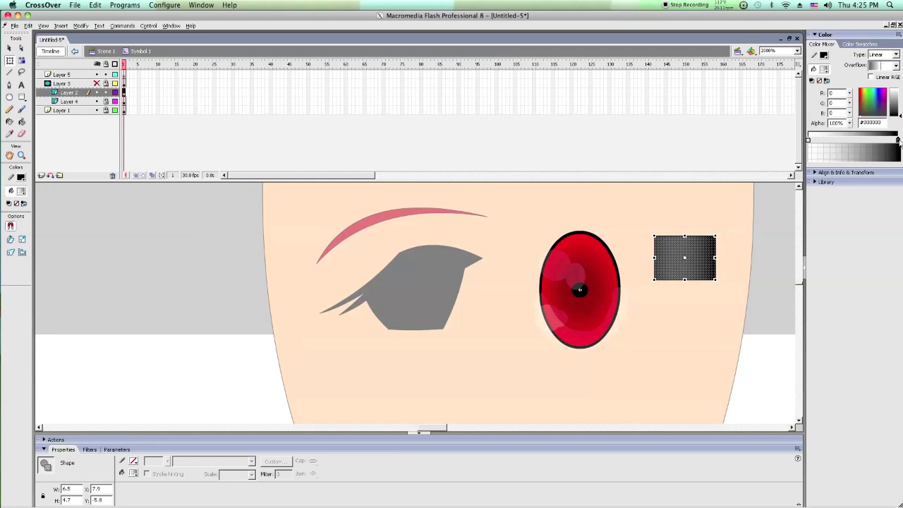
{"action": "double_click", "coordinate": [898, 140]}
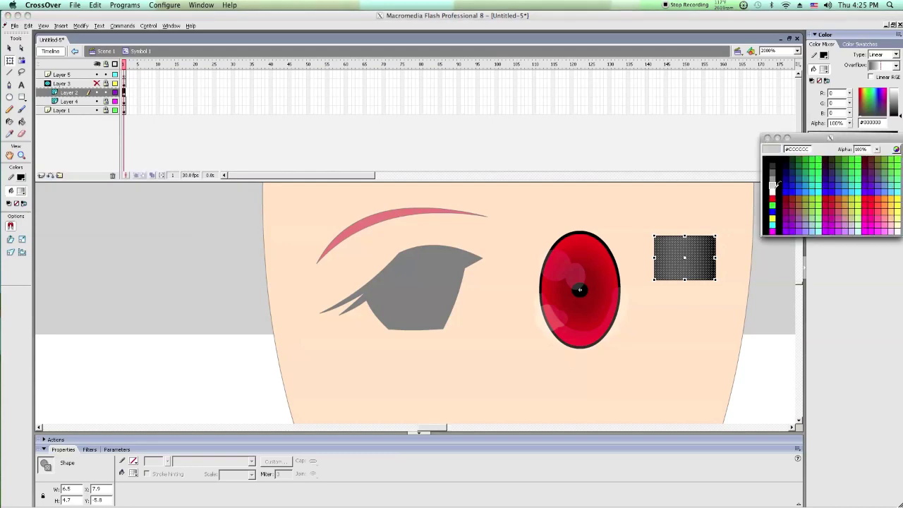
{"action": "left_click", "coordinate": [770, 194]}
{"action": "left_click_drag", "start_coordinate": [849, 124], "coordinate": [849, 183]}
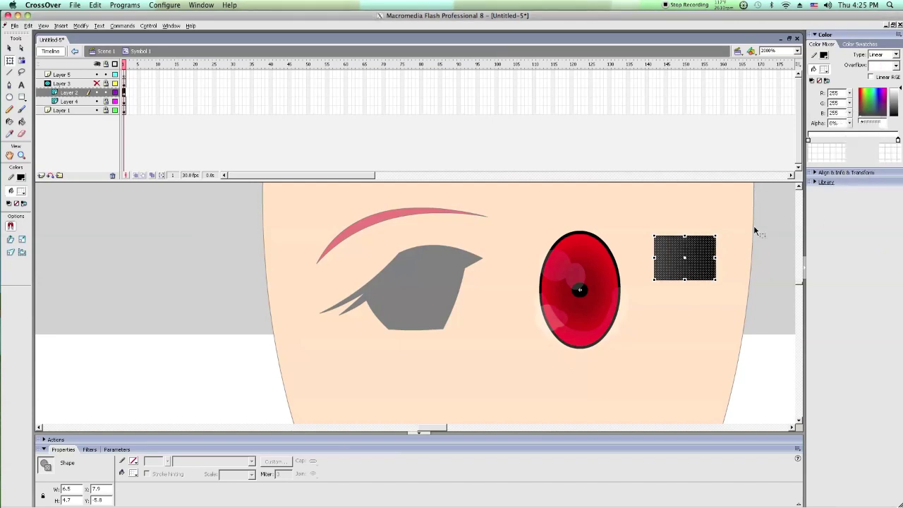
{"action": "left_click", "coordinate": [731, 242]}
Step: Rotate the gradient rectangle upright next to the iris and resize it to about 4.7 by 5.8
{"action": "left_click", "coordinate": [706, 247]}
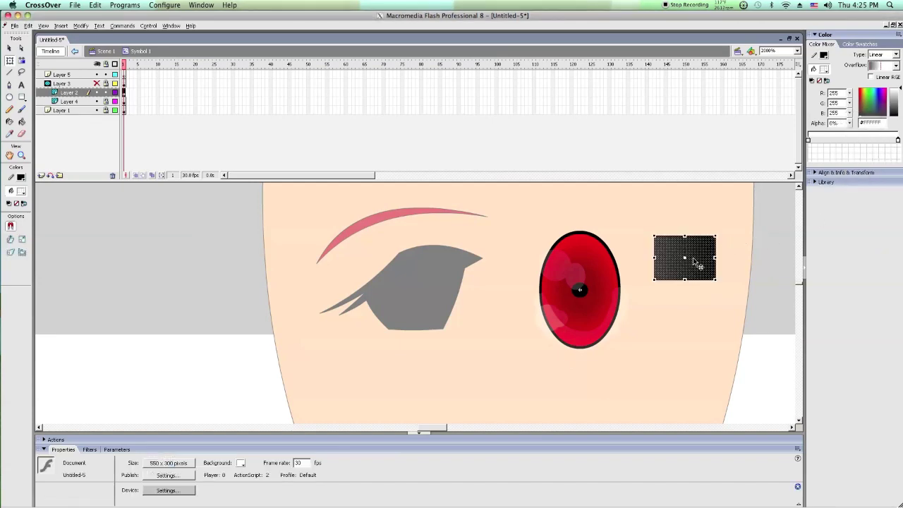
{"action": "left_click_drag", "start_coordinate": [660, 317], "coordinate": [584, 348]}
{"action": "key", "text": "v"}
{"action": "key", "text": "q"}
{"action": "key", "text": "ctrl+z"}
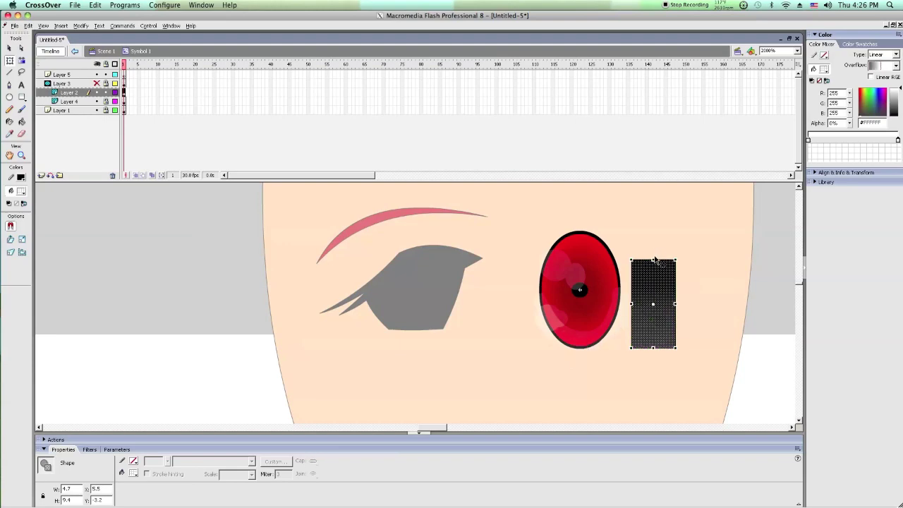
{"action": "left_click_drag", "start_coordinate": [653, 259], "coordinate": [621, 292]}
{"action": "left_click", "coordinate": [668, 260]}
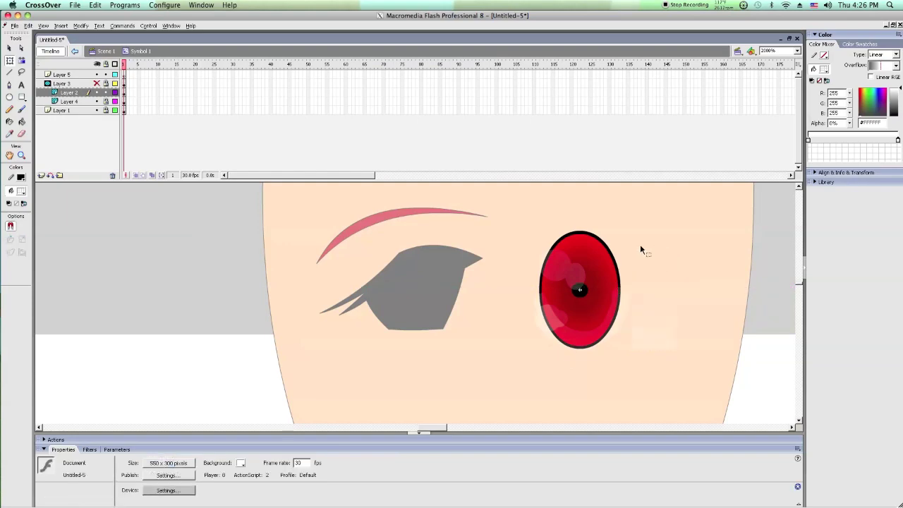
{"action": "left_click", "coordinate": [639, 323]}
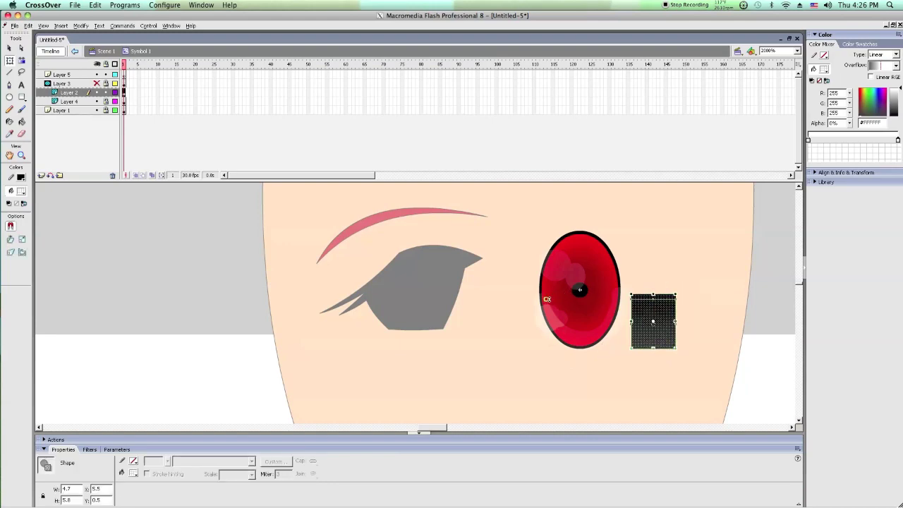
{"action": "left_click", "coordinate": [392, 256]}
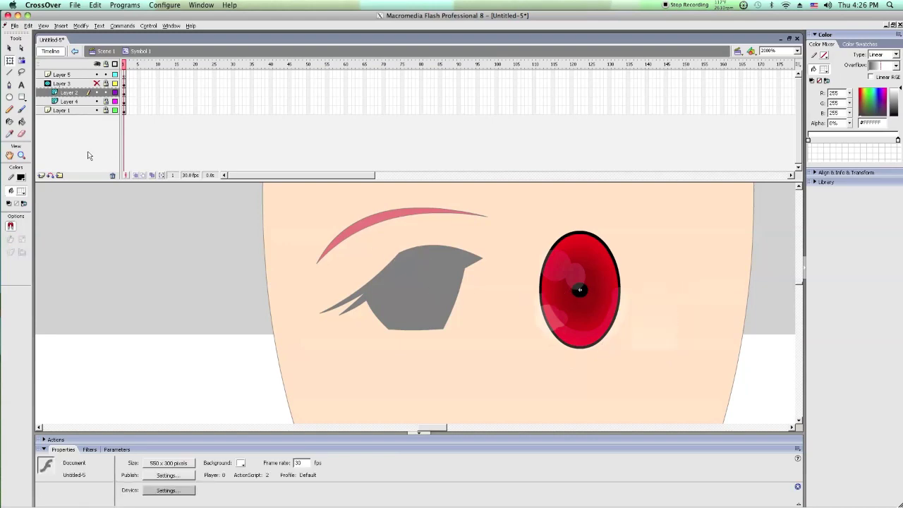
Step: Sample the rectangle's gradient and fill the highlight at the iris's lower-right edge with it
{"action": "left_click", "coordinate": [10, 134]}
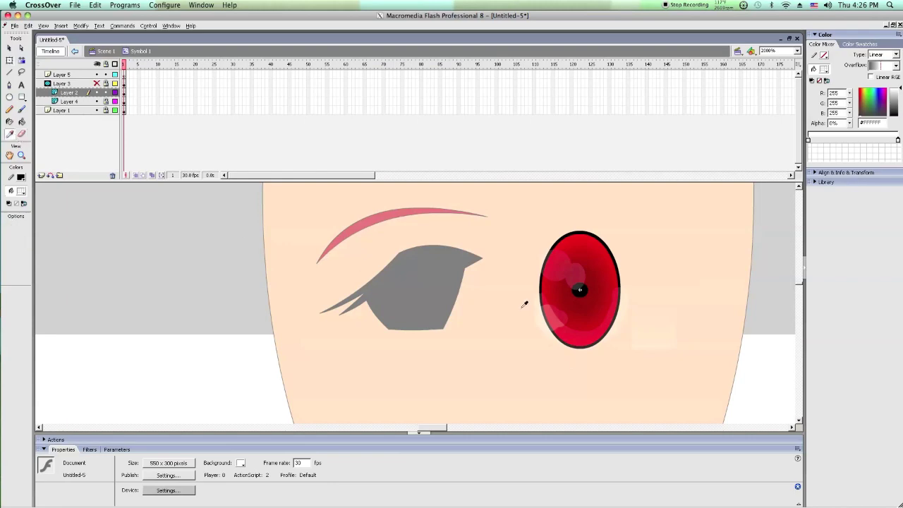
{"action": "left_click", "coordinate": [642, 320]}
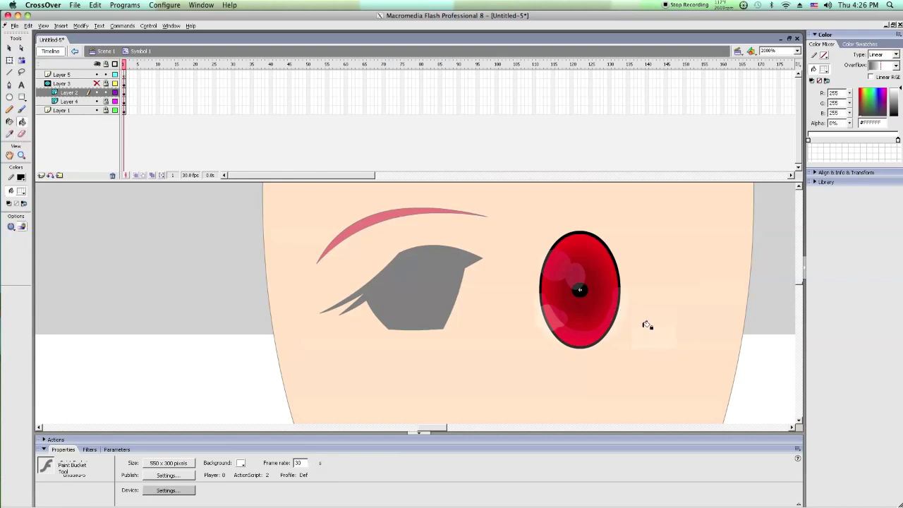
{"action": "left_click", "coordinate": [605, 313]}
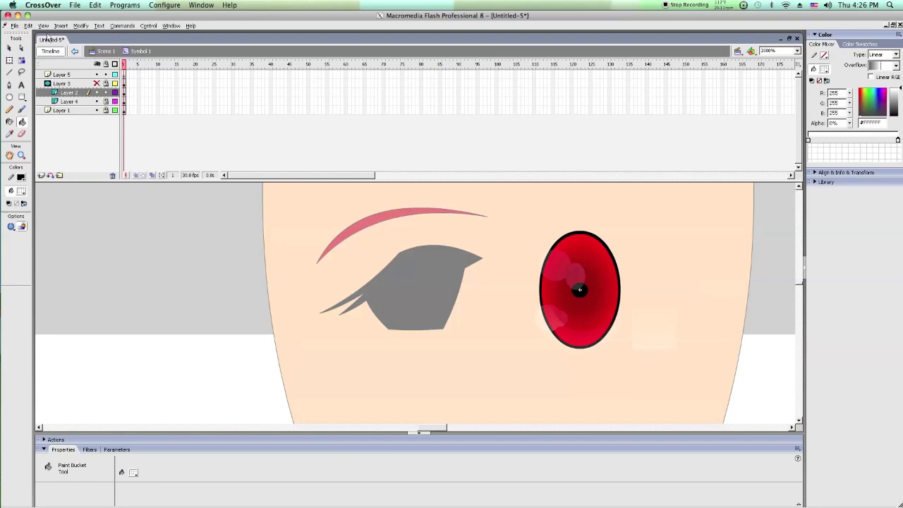
Step: Delete the gradient rectangle beside the iris
{"action": "left_click", "coordinate": [9, 48]}
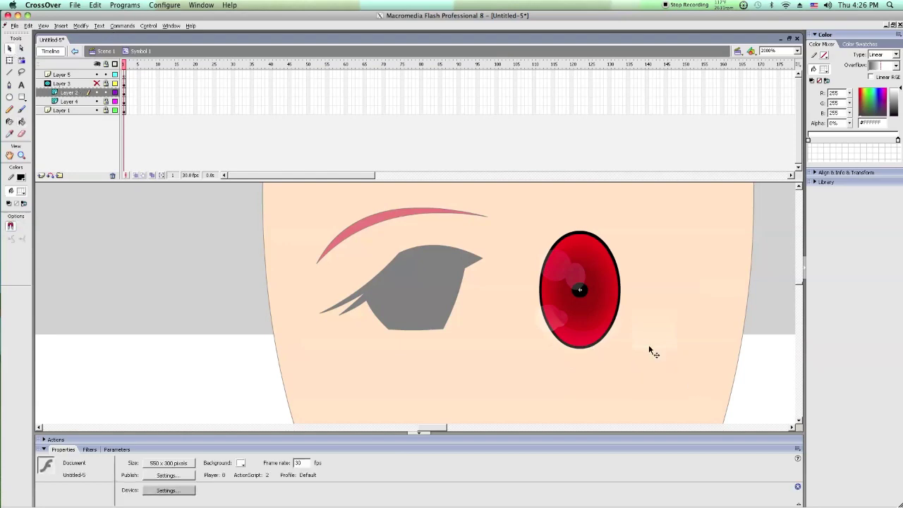
{"action": "left_click", "coordinate": [23, 156]}
{"action": "left_click_drag", "start_coordinate": [523, 319], "coordinate": [635, 354]}
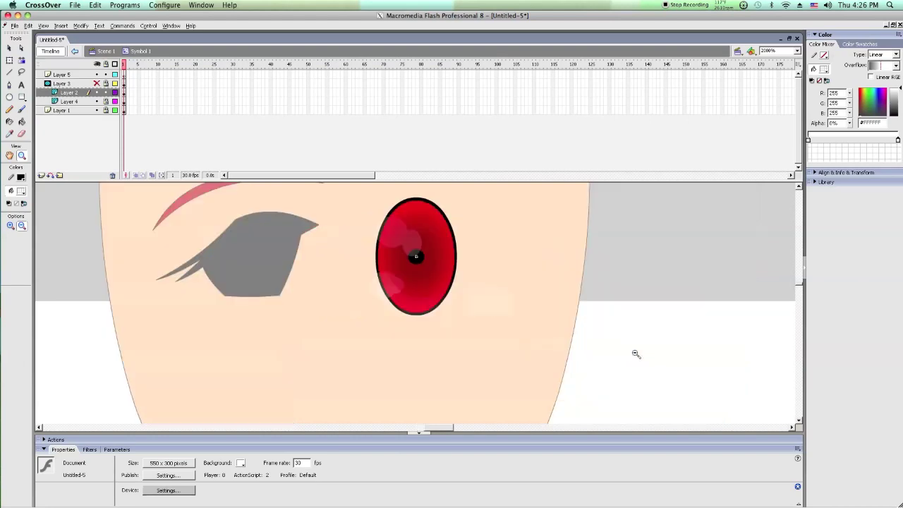
{"action": "left_click_drag", "start_coordinate": [387, 289], "coordinate": [468, 320]}
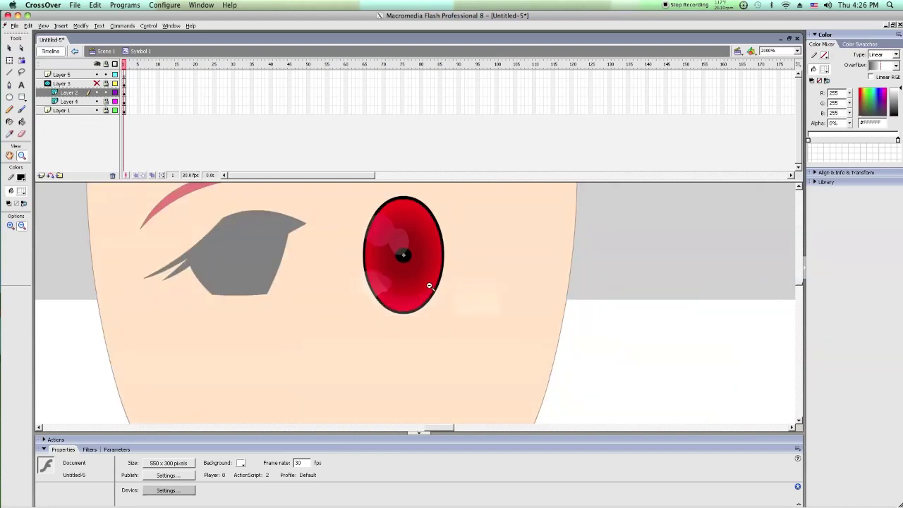
{"action": "left_click", "coordinate": [10, 47]}
{"action": "key", "text": "Delete"}
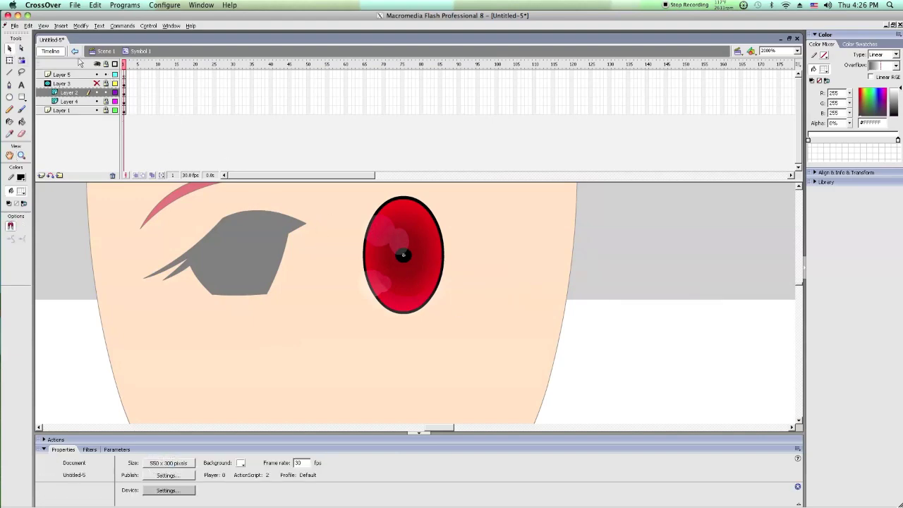
Step: Lock Layer 2 and make all layers visible, including the hidden mask on Layer 3
{"action": "left_click", "coordinate": [102, 91]}
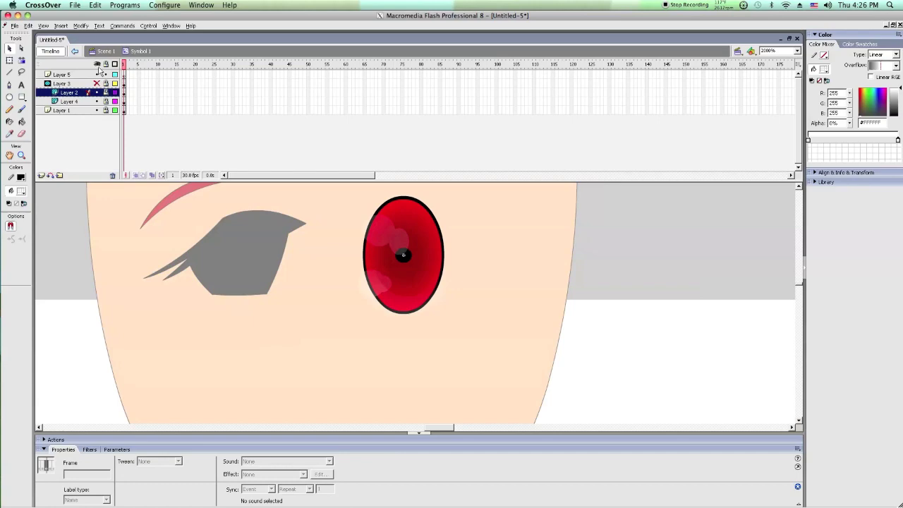
{"action": "left_click", "coordinate": [97, 64]}
{"action": "left_click", "coordinate": [97, 64]}
Step: On unlocked Layer 2, draw a flat oval about 36.9 by 6.2 beside the face and delete its outline
{"action": "left_click_drag", "start_coordinate": [452, 428], "coordinate": [450, 432]}
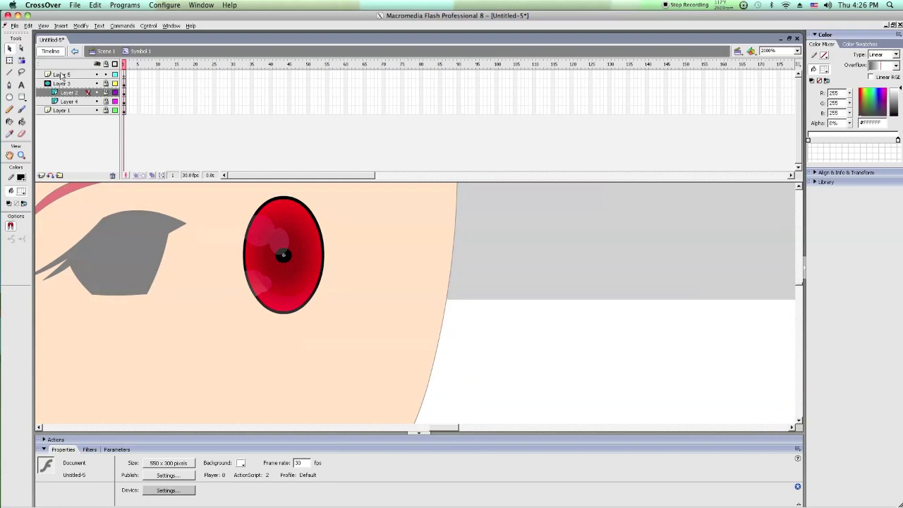
{"action": "left_click", "coordinate": [102, 93]}
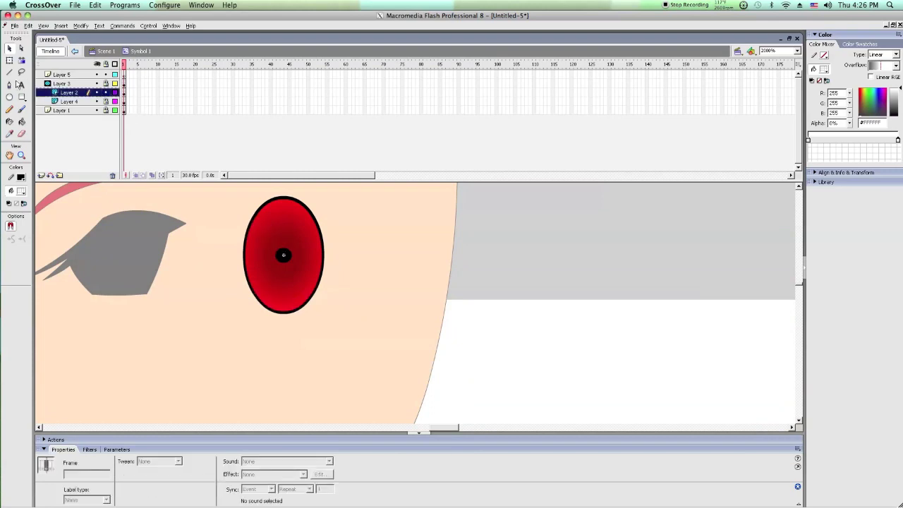
{"action": "left_click", "coordinate": [10, 98]}
{"action": "left_click_drag", "start_coordinate": [445, 235], "coordinate": [773, 288]}
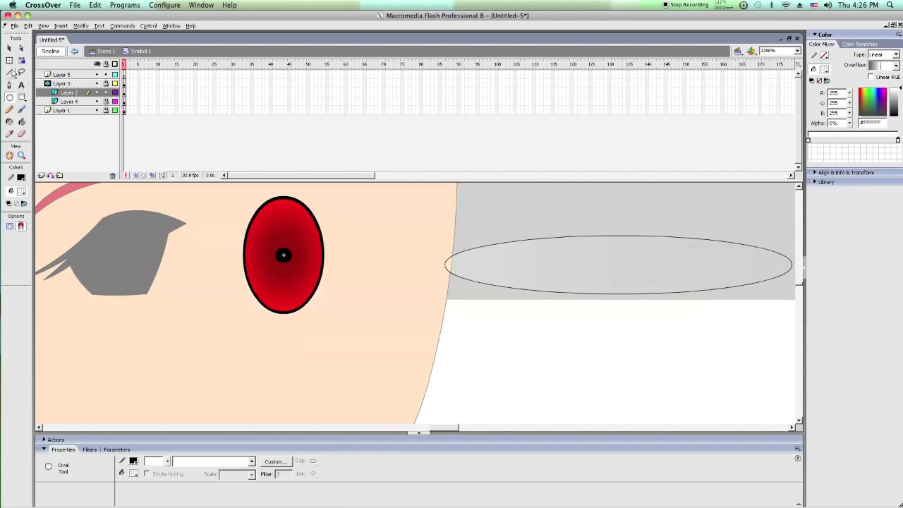
{"action": "left_click", "coordinate": [9, 48]}
{"action": "left_click", "coordinate": [519, 246]}
{"action": "key", "text": "Delete"}
Step: Fill the oval with solid white at 34% alpha
{"action": "left_click", "coordinate": [520, 256]}
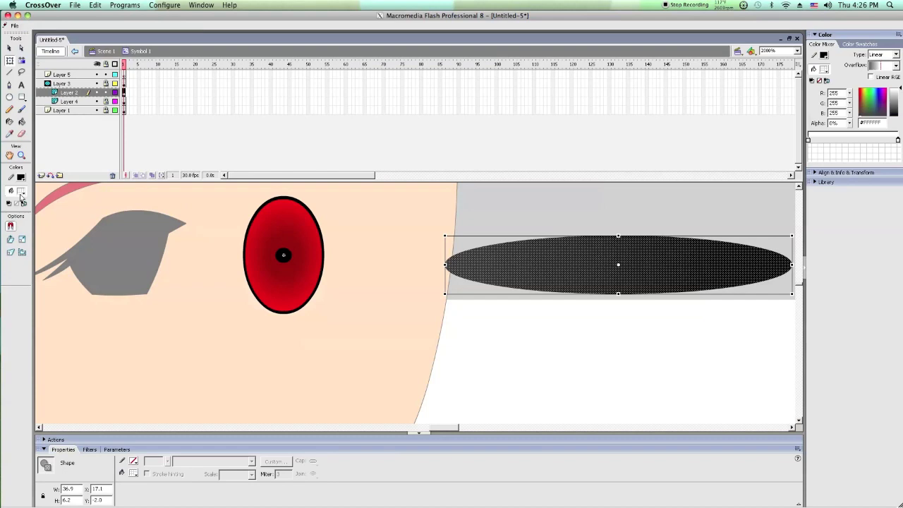
{"action": "left_click", "coordinate": [21, 192]}
{"action": "left_click", "coordinate": [17, 243]}
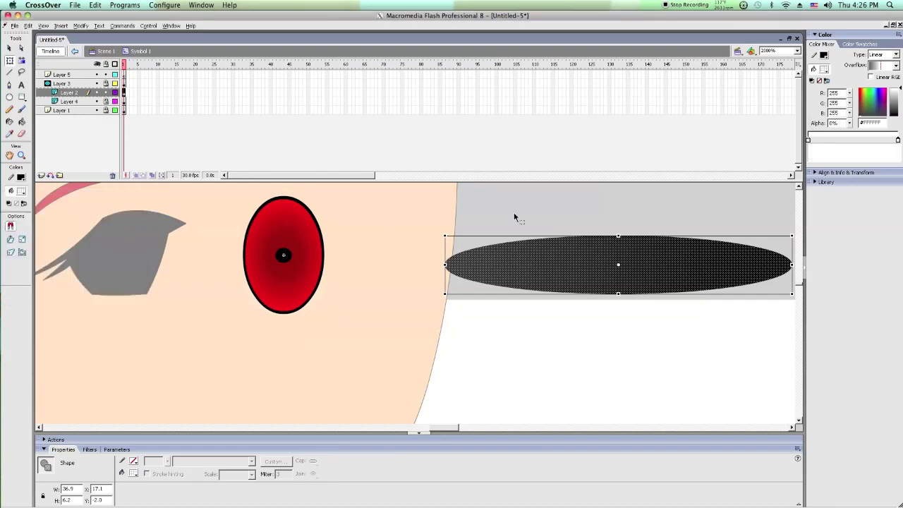
{"action": "left_click_drag", "start_coordinate": [850, 125], "coordinate": [851, 171]}
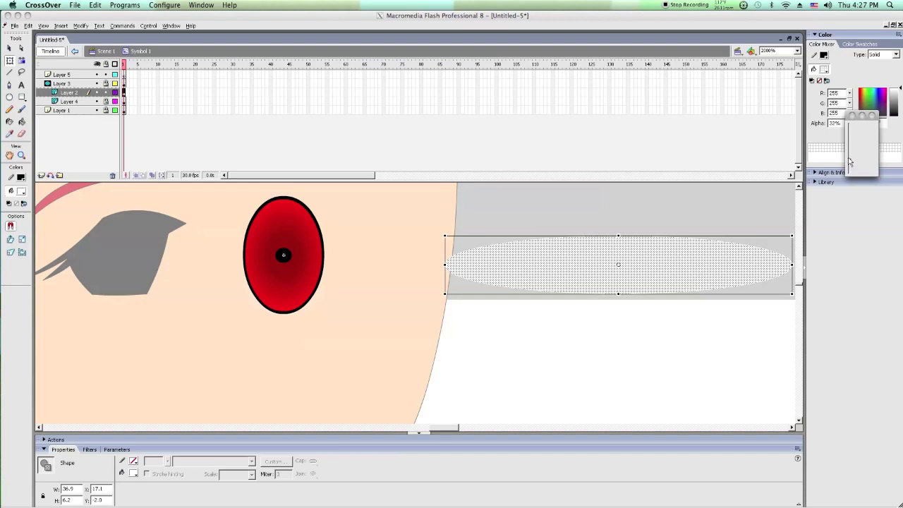
{"action": "left_click_drag", "start_coordinate": [850, 160], "coordinate": [850, 161]}
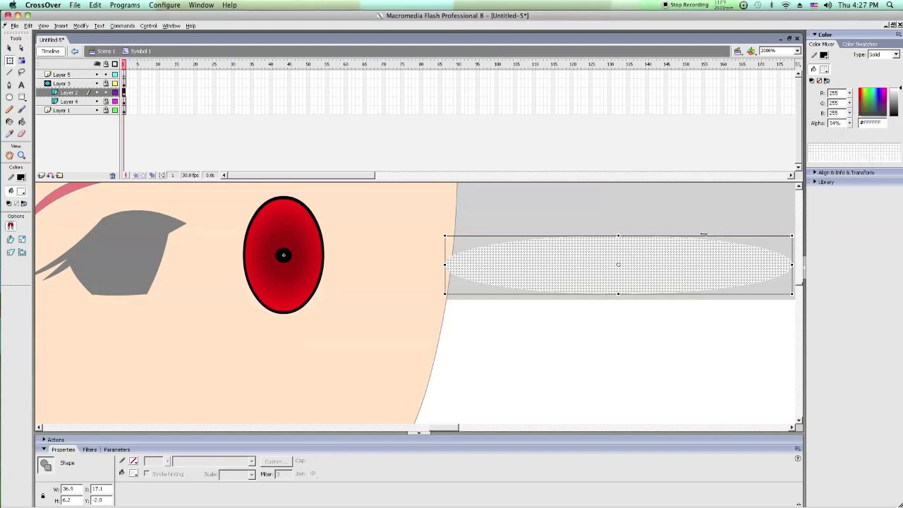
Step: Squash the oval into a streak about 0.3 high and move it so one end meets the pupil's centre
{"action": "left_click_drag", "start_coordinate": [618, 233], "coordinate": [618, 266]}
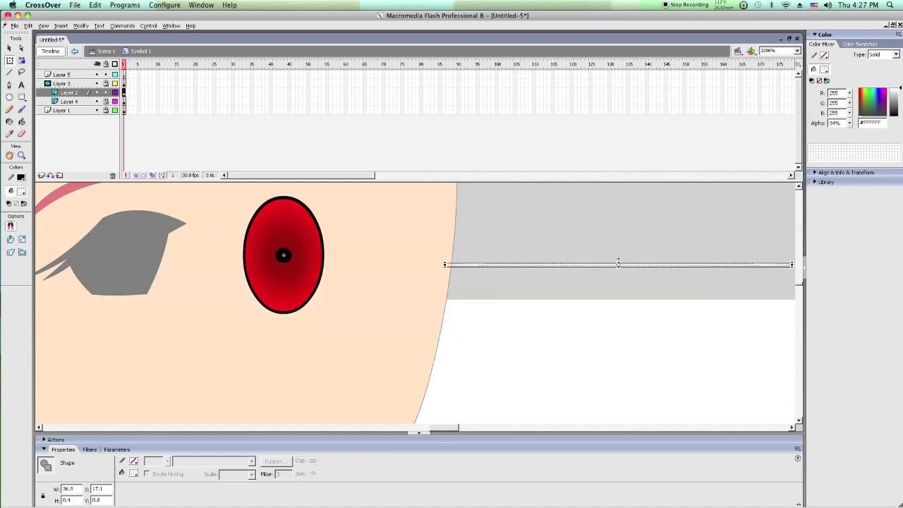
{"action": "left_click", "coordinate": [631, 247]}
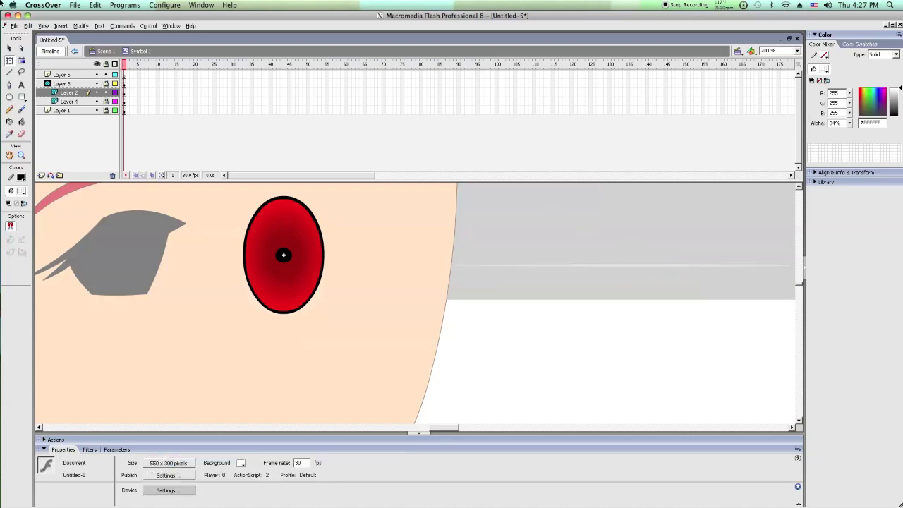
{"action": "left_click", "coordinate": [451, 265]}
{"action": "key", "text": "v"}
{"action": "left_click_drag", "start_coordinate": [730, 265], "coordinate": [233, 258]}
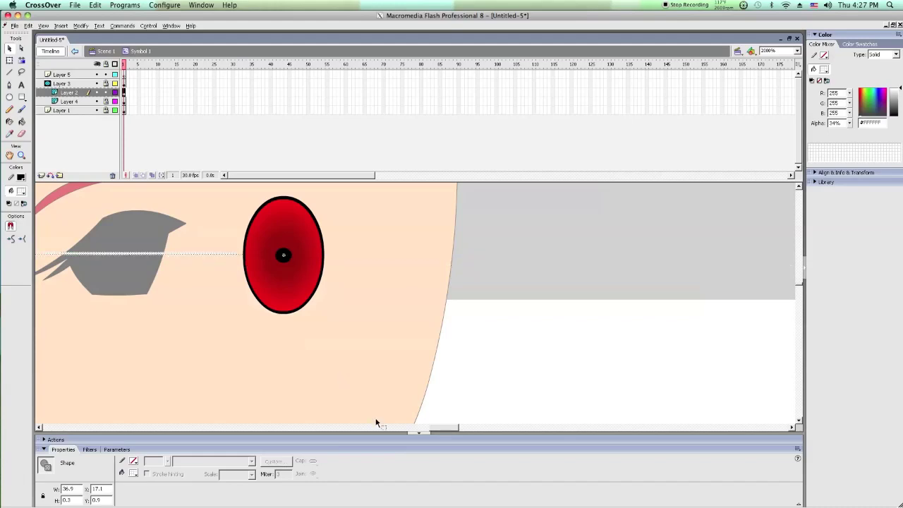
Step: Rotate the streak about the pupil so it slants toward the iris's upper left, and lock Layer 2 to apply the mask
{"action": "left_click_drag", "start_coordinate": [437, 430], "coordinate": [418, 428]}
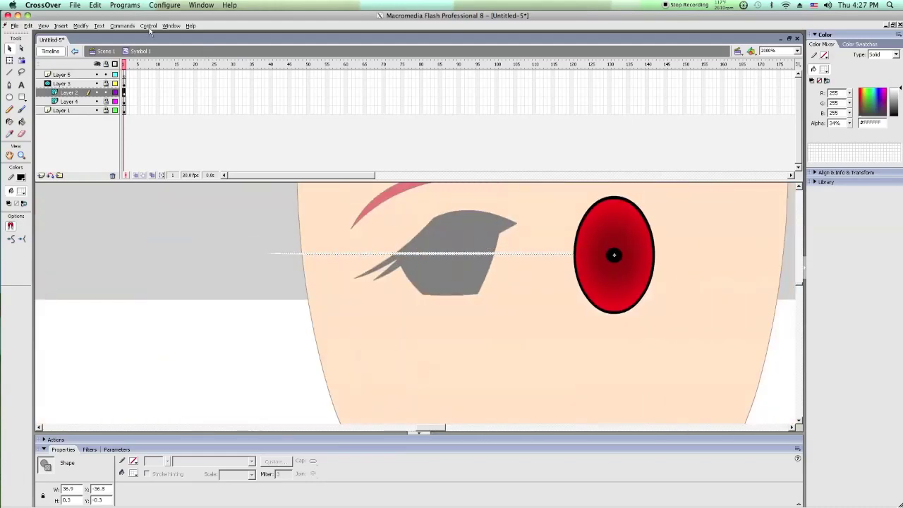
{"action": "left_click", "coordinate": [9, 60]}
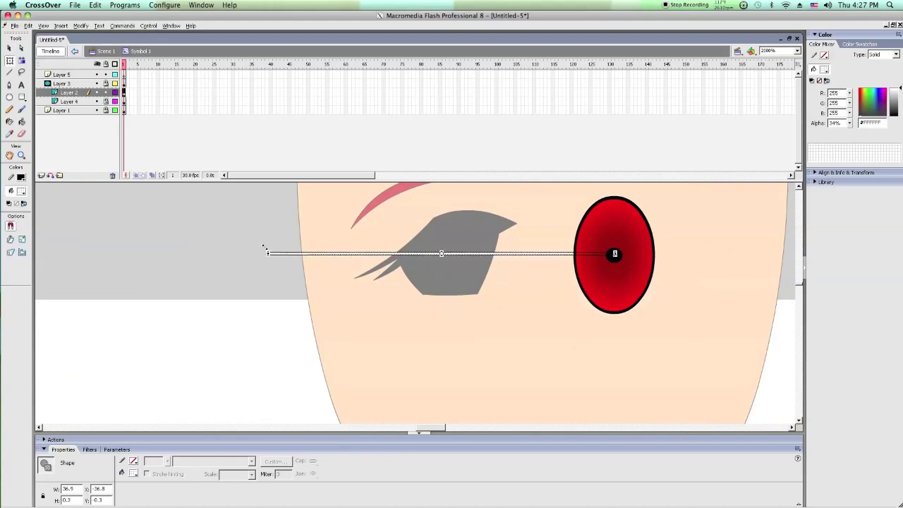
{"action": "left_click_drag", "start_coordinate": [273, 244], "coordinate": [345, 150]}
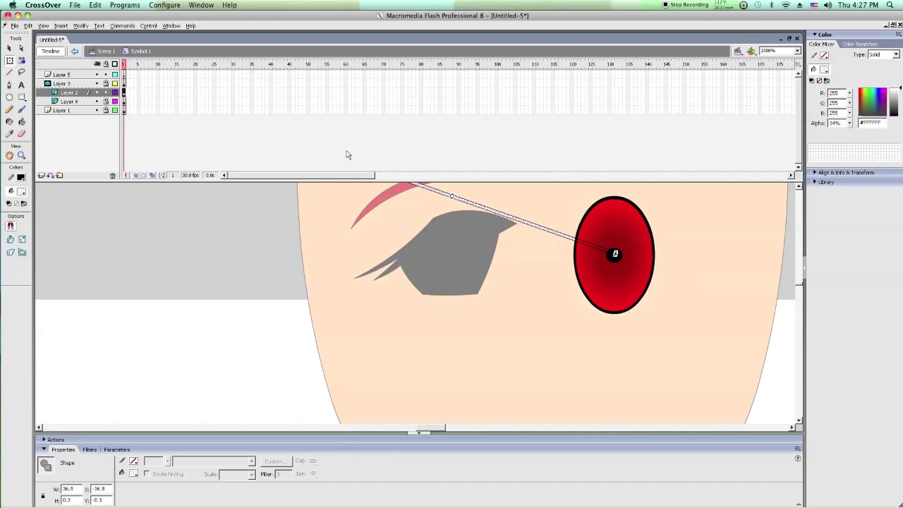
{"action": "left_click", "coordinate": [334, 265]}
{"action": "left_click", "coordinate": [107, 92]}
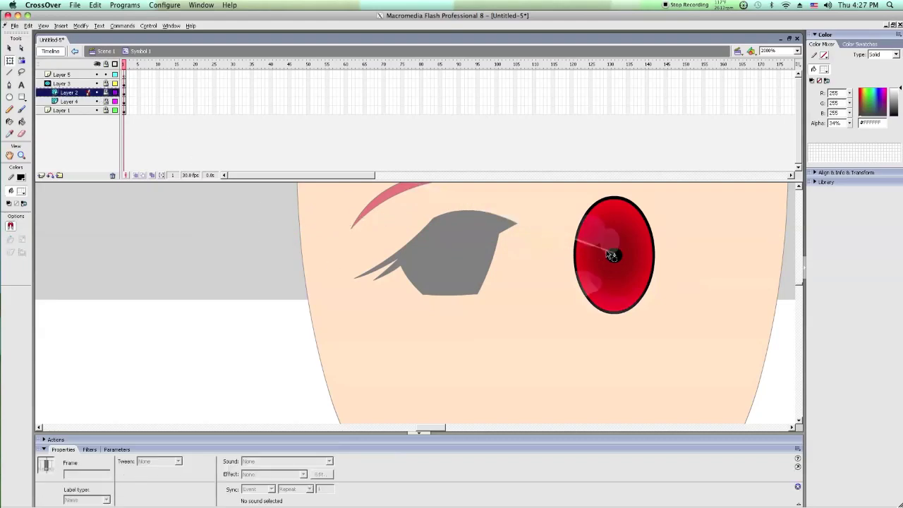
{"action": "left_click", "coordinate": [539, 258]}
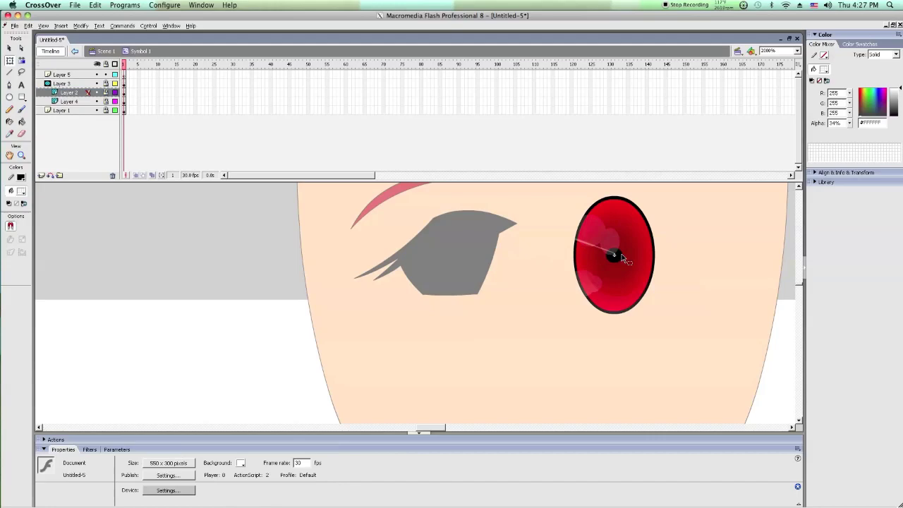
Step: Return to Scene 1, move the finished iris onto the black eye shape and scale it down to about 6.1 by 8.9
{"action": "double_click", "coordinate": [621, 258]}
{"action": "left_click", "coordinate": [9, 61]}
{"action": "left_click_drag", "start_coordinate": [614, 247], "coordinate": [458, 224]}
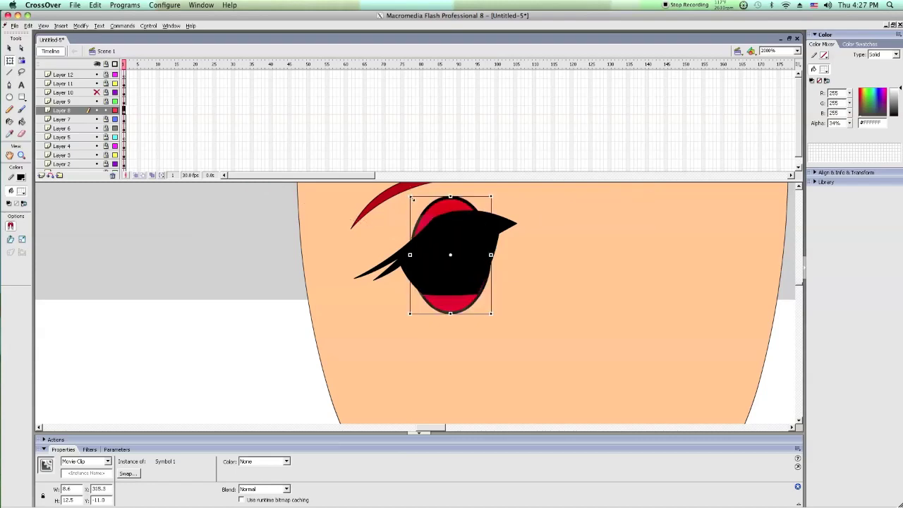
{"action": "left_click_drag", "start_coordinate": [411, 198], "coordinate": [425, 210]}
{"action": "left_click", "coordinate": [277, 226]}
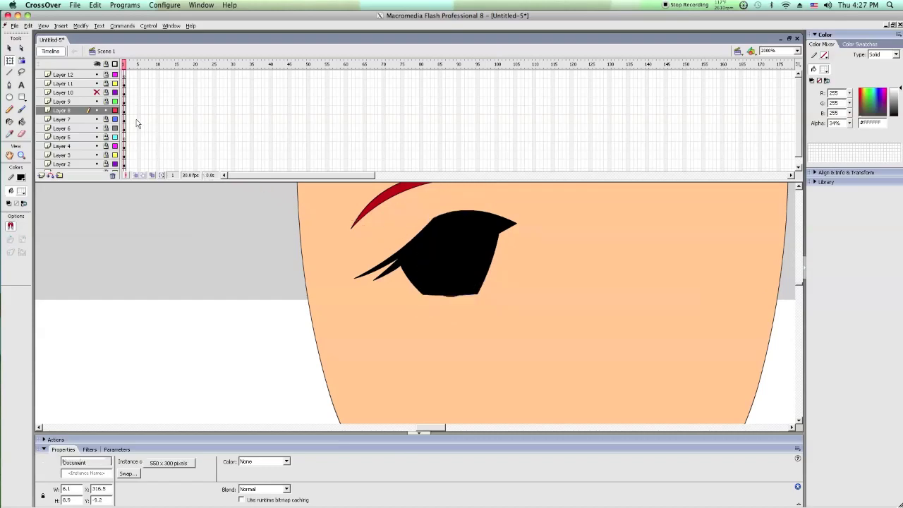
Step: Lock Layer 8, hide Layer 11, and turn Layer 9 into a mask for the iris on Layer 8
{"action": "left_click", "coordinate": [107, 112]}
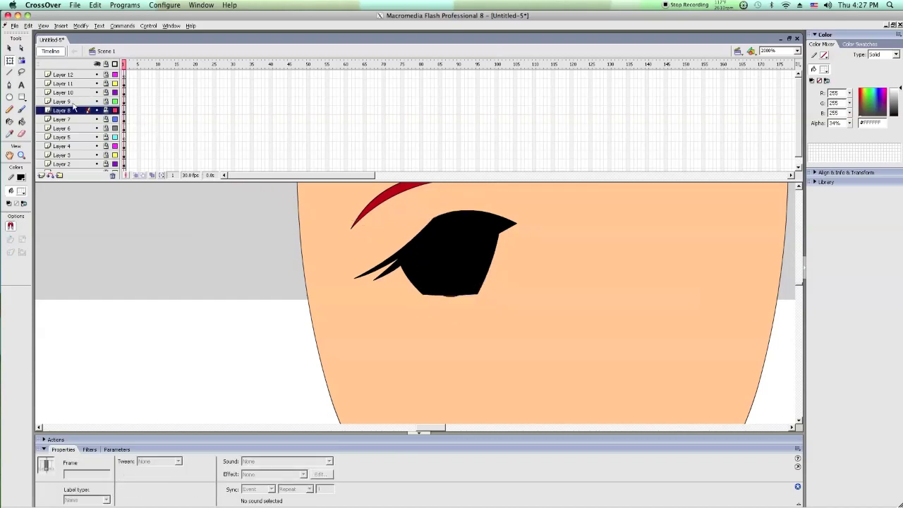
{"action": "left_click", "coordinate": [73, 102]}
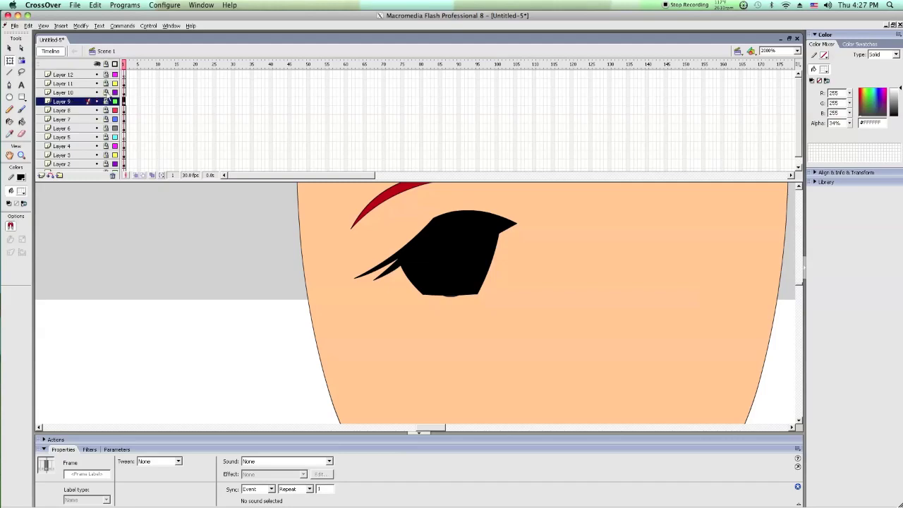
{"action": "left_click", "coordinate": [94, 102]}
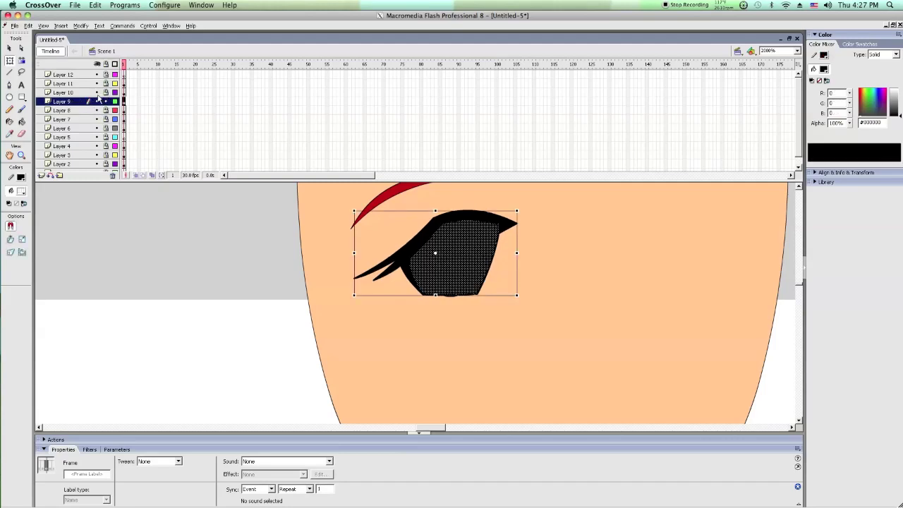
{"action": "left_click", "coordinate": [96, 84]}
{"action": "left_click", "coordinate": [82, 94]}
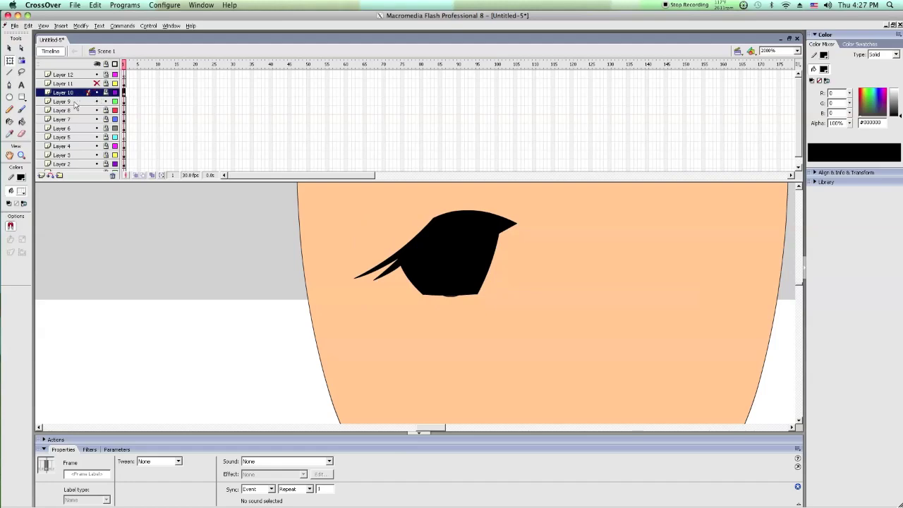
{"action": "left_click", "coordinate": [76, 102]}
{"action": "right_click", "coordinate": [75, 103]}
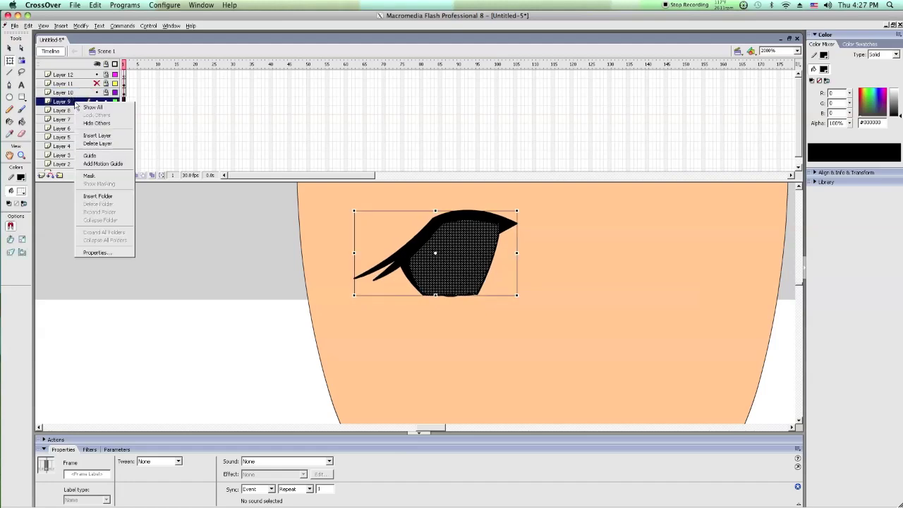
{"action": "left_click", "coordinate": [103, 176]}
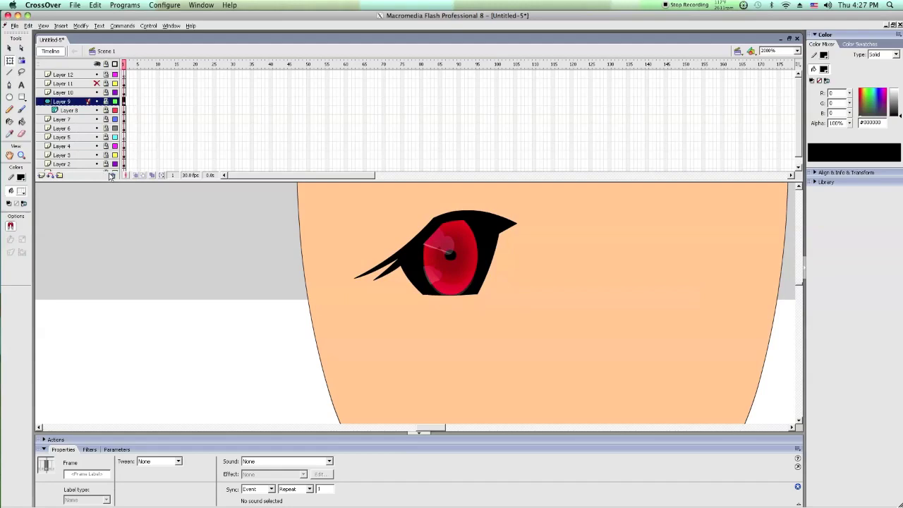
Step: Delete the Layer 9 mask and show all hidden layers
{"action": "left_click", "coordinate": [143, 197]}
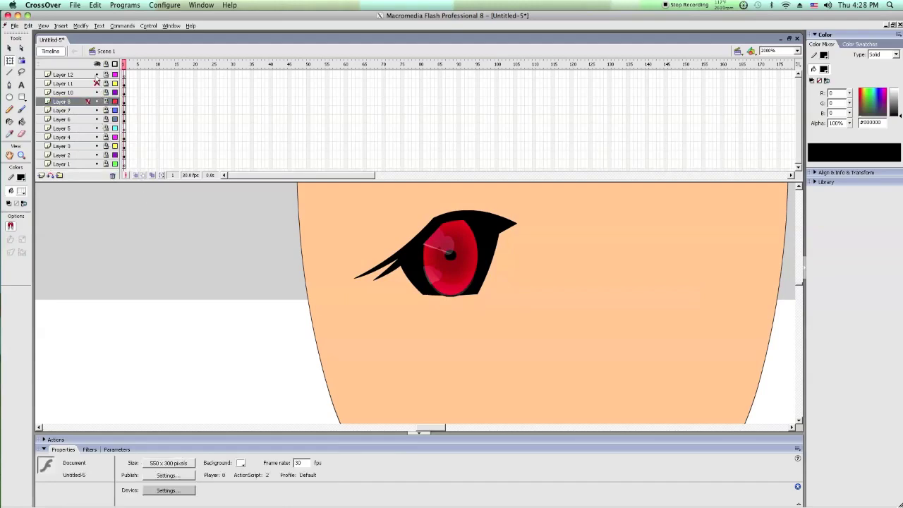
{"action": "left_click", "coordinate": [98, 64]}
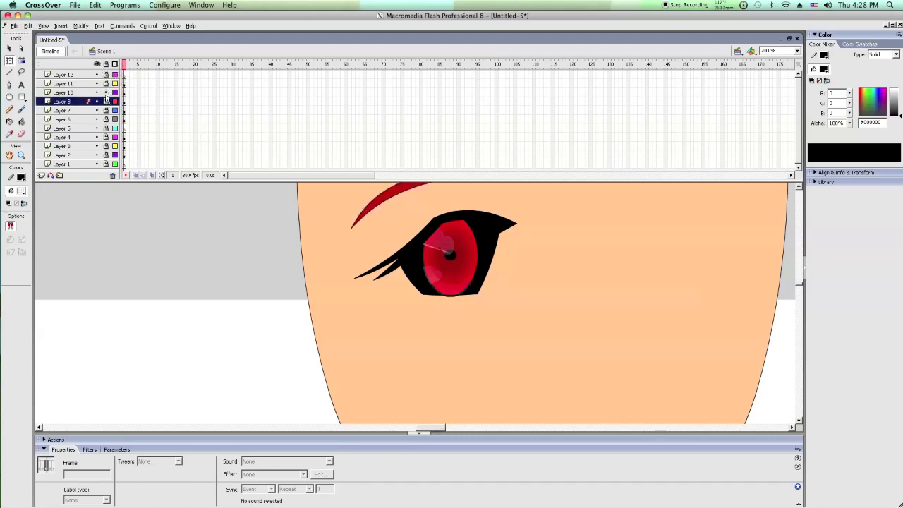
{"action": "left_click", "coordinate": [71, 94]}
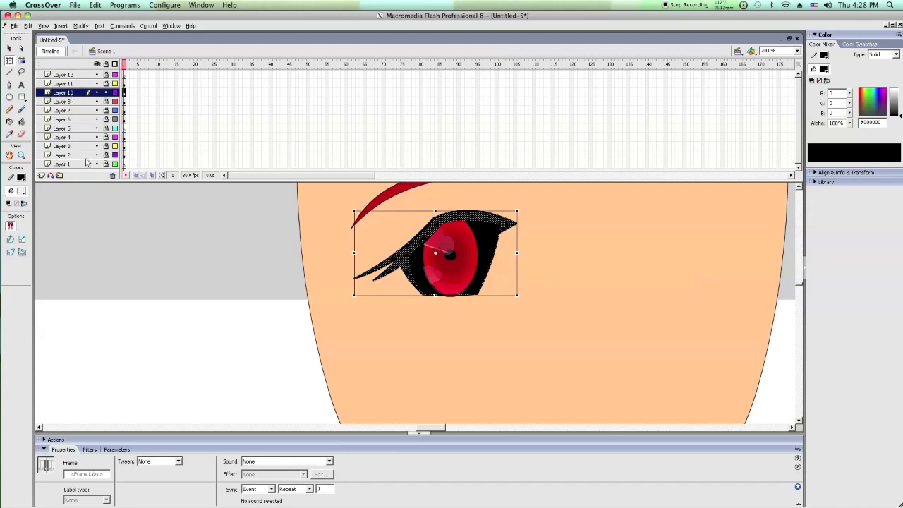
{"action": "left_click", "coordinate": [117, 212]}
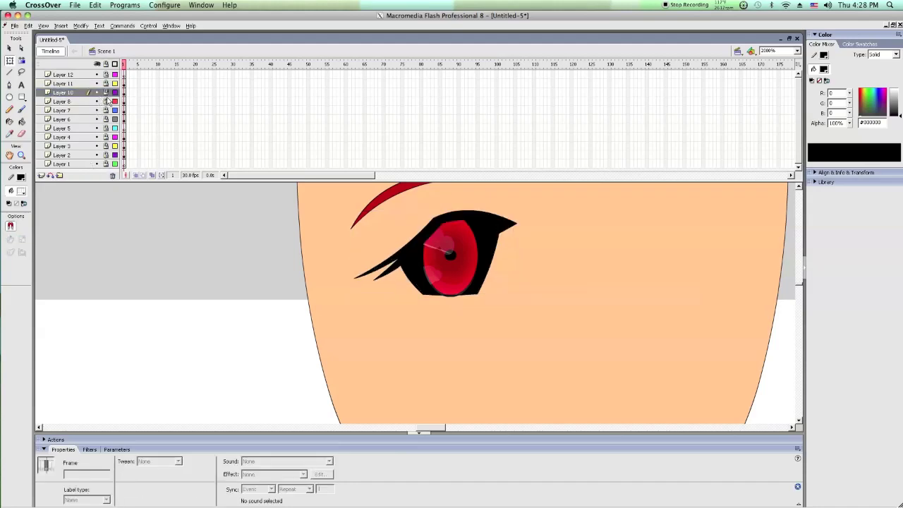
Step: Lock Layer 10, unlock Layer 8 and nudge the iris slightly to the right within the eye, to about X 316.8
{"action": "left_click", "coordinate": [67, 102]}
{"action": "left_click", "coordinate": [180, 245]}
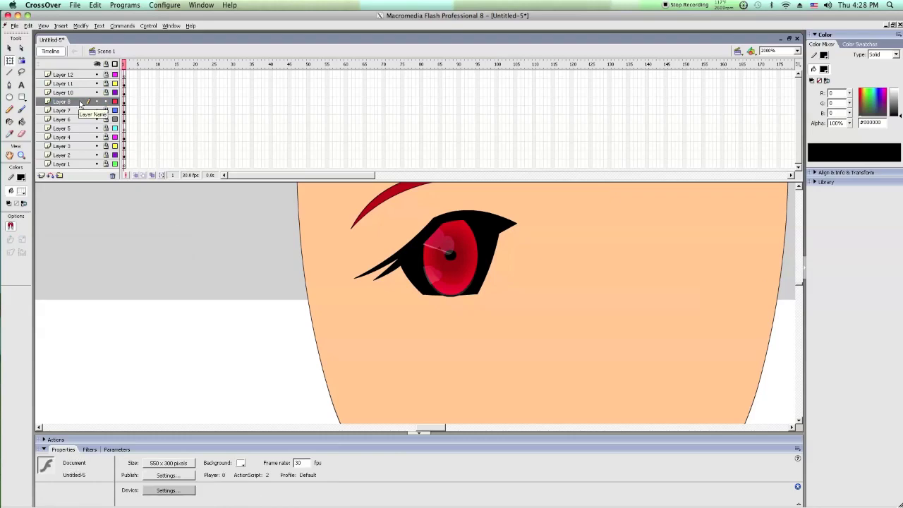
{"action": "left_click", "coordinate": [80, 102]}
{"action": "left_click", "coordinate": [196, 249]}
{"action": "left_click", "coordinate": [448, 281]}
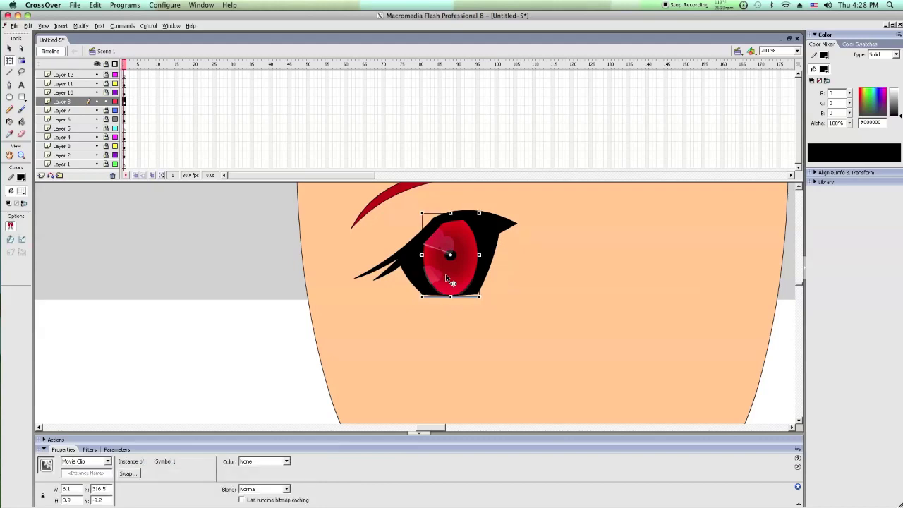
{"action": "key", "text": "Right"}
{"action": "key", "text": "Right"}
{"action": "key", "text": "Right"}
{"action": "key", "text": "Right"}
{"action": "left_click", "coordinate": [185, 204]}
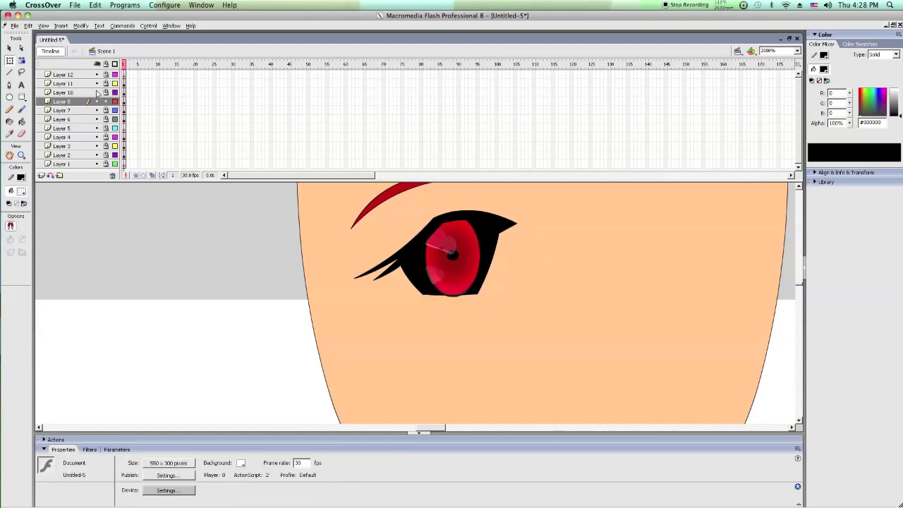
Step: Unlock Layer 10, and cut the iris from Layer 8
{"action": "left_click", "coordinate": [84, 93]}
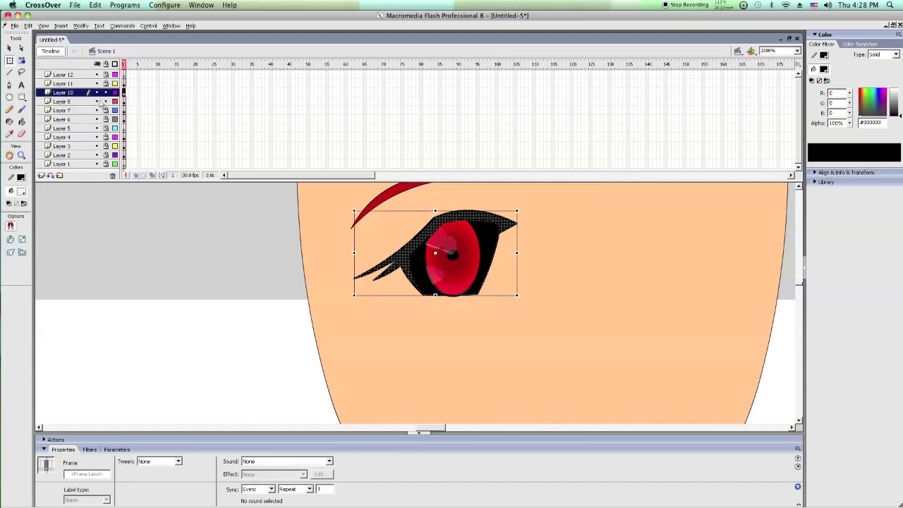
{"action": "left_click", "coordinate": [79, 102]}
{"action": "key", "text": "Delete"}
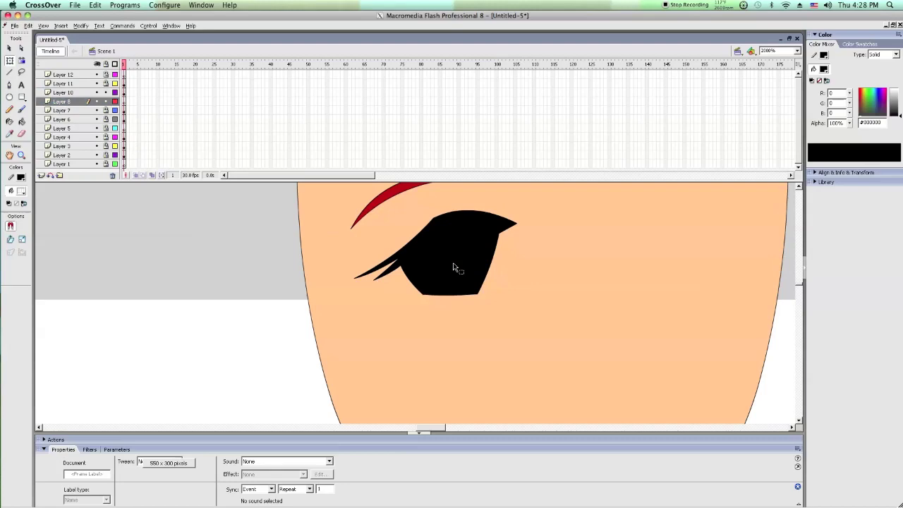
Step: Examine which eye and eyebrow shapes Layers 6, 7, 8, 10, 11 and 12 hold, unlocking and hiding layers as needed
{"action": "left_click", "coordinate": [99, 103]}
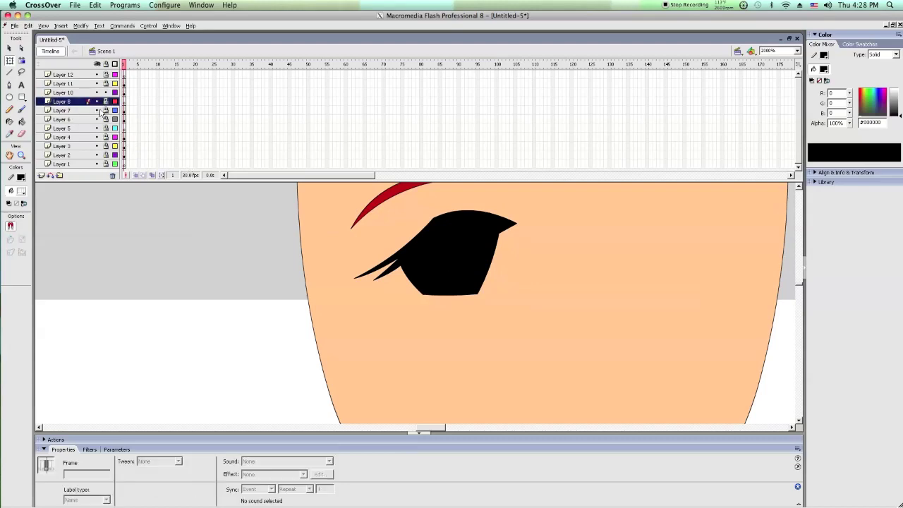
{"action": "left_click", "coordinate": [70, 111]}
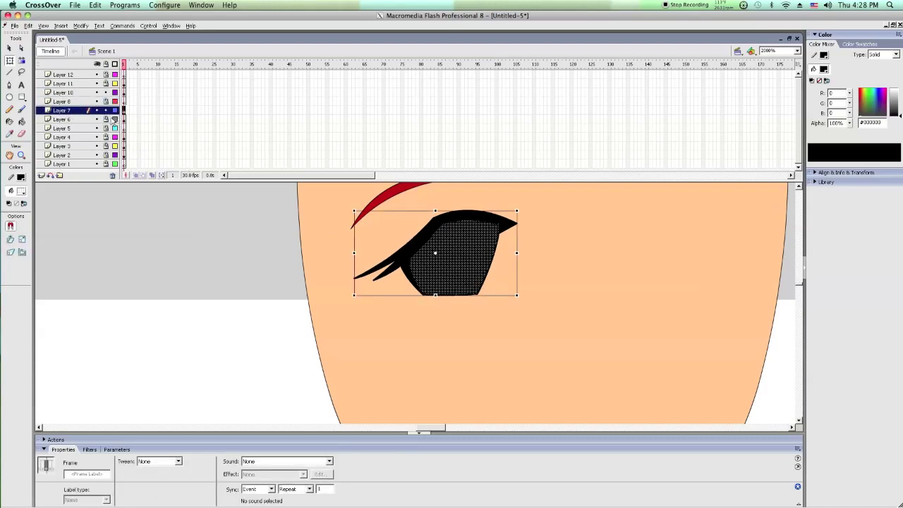
{"action": "left_click", "coordinate": [76, 119]}
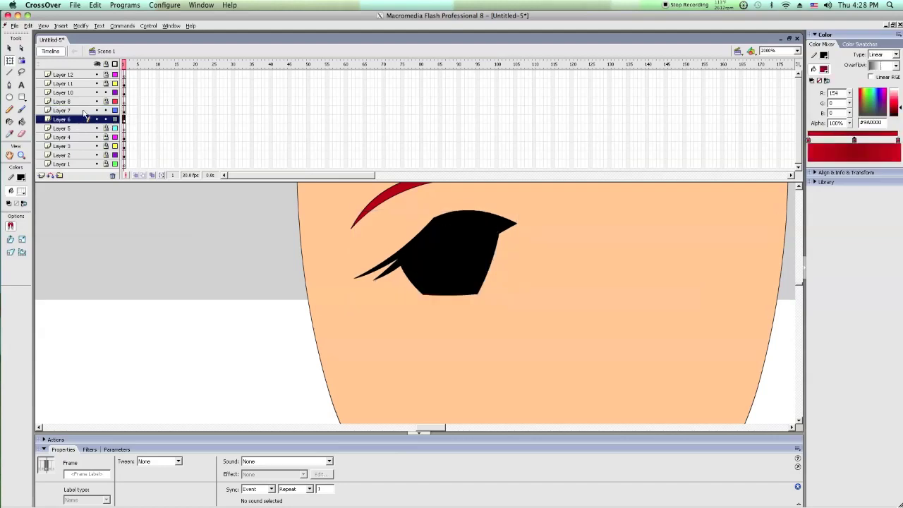
{"action": "left_click", "coordinate": [86, 111]}
{"action": "left_click", "coordinate": [76, 103]}
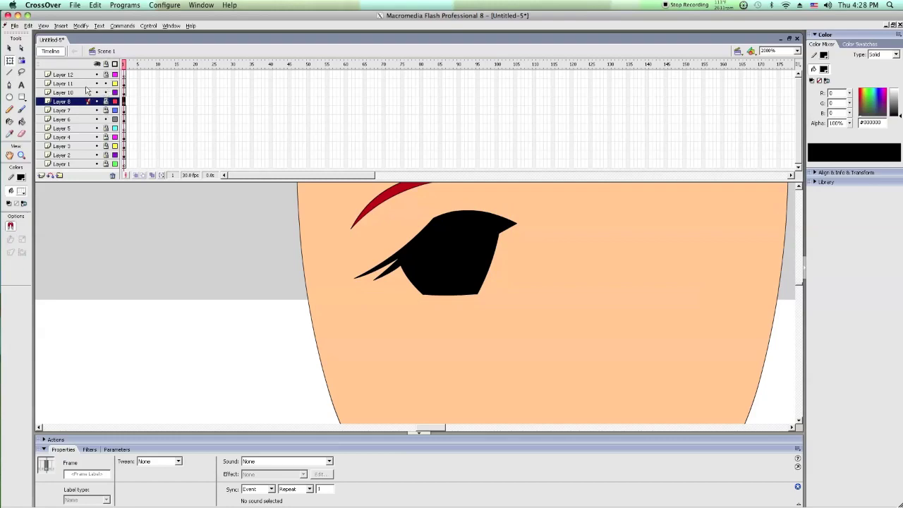
{"action": "left_click", "coordinate": [85, 84]}
{"action": "left_click", "coordinate": [85, 95]}
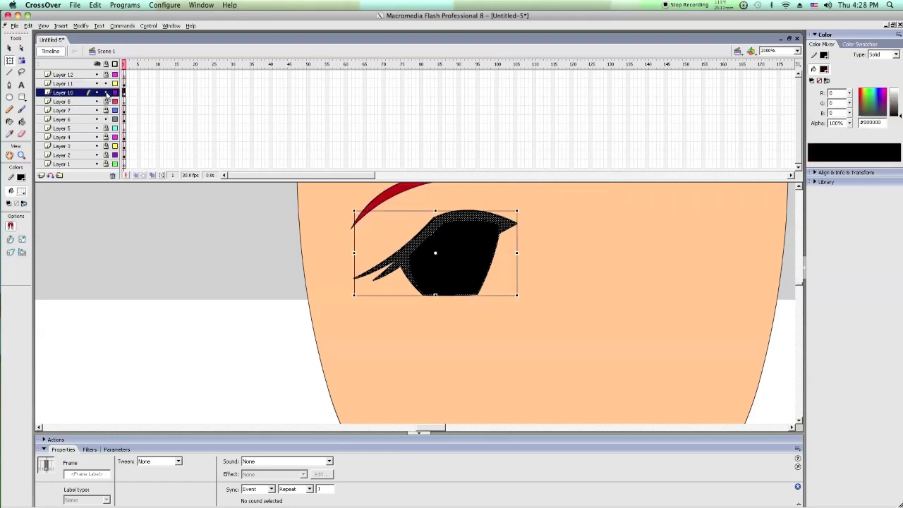
{"action": "left_click", "coordinate": [106, 93]}
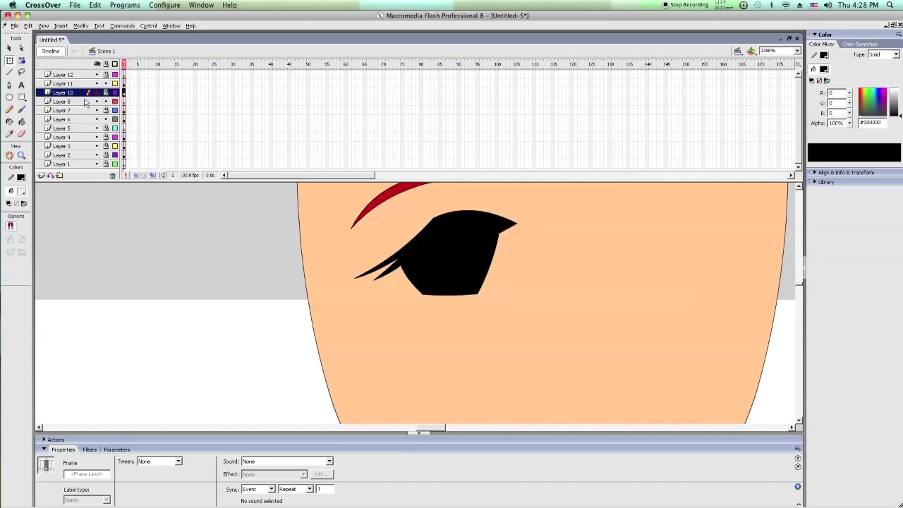
{"action": "left_click", "coordinate": [85, 102]}
{"action": "left_click", "coordinate": [85, 110]}
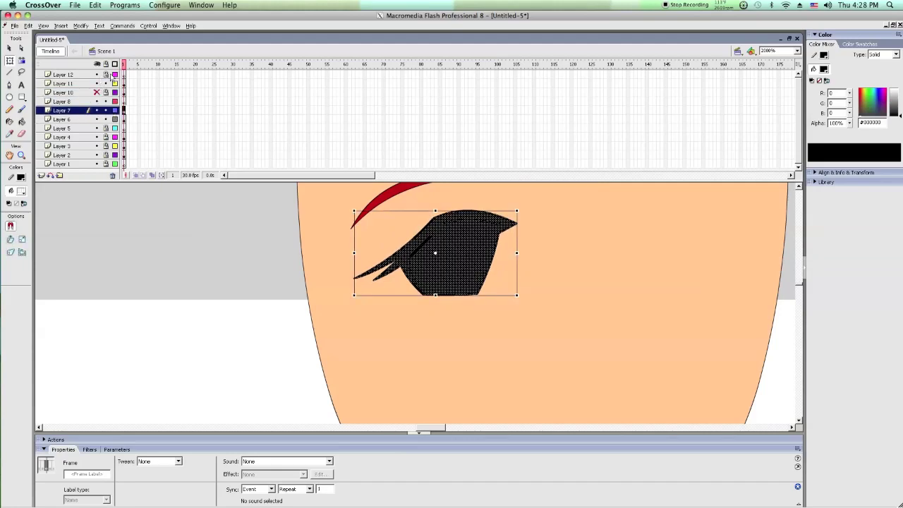
{"action": "left_click", "coordinate": [126, 93]}
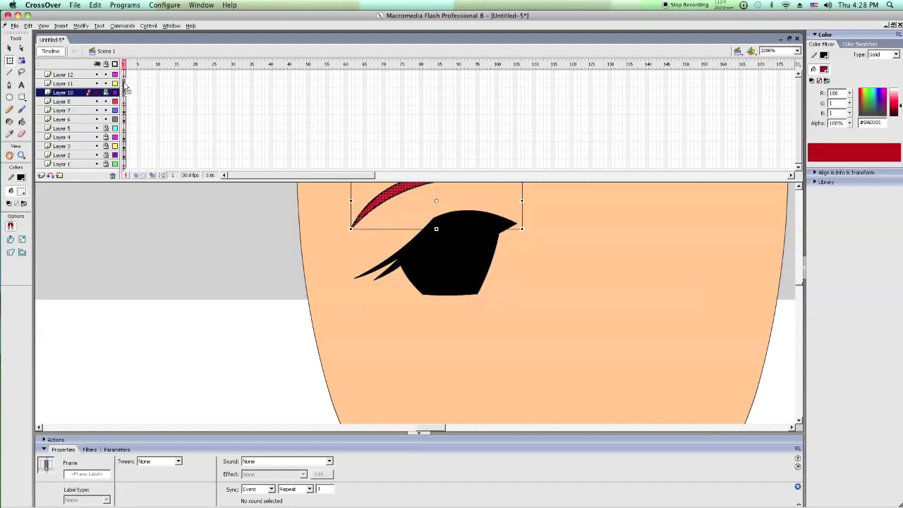
{"action": "left_click", "coordinate": [124, 75]}
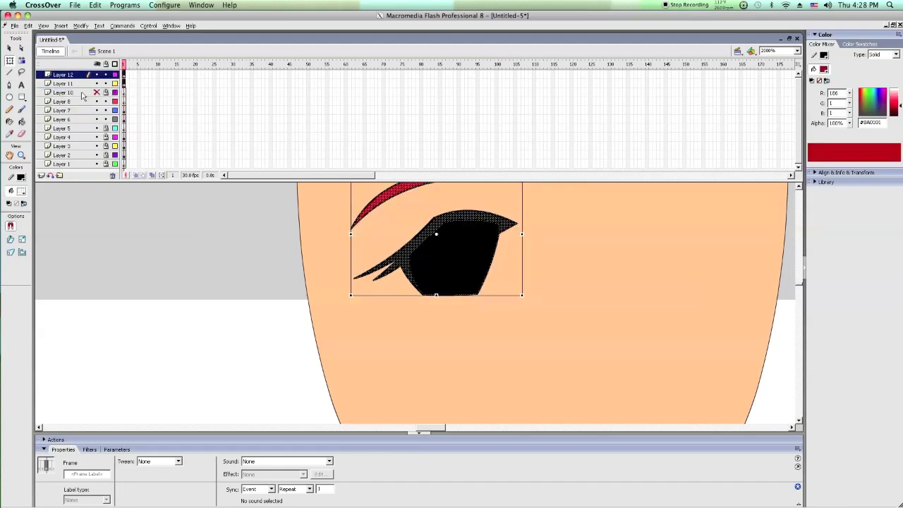
{"action": "left_click", "coordinate": [81, 94]}
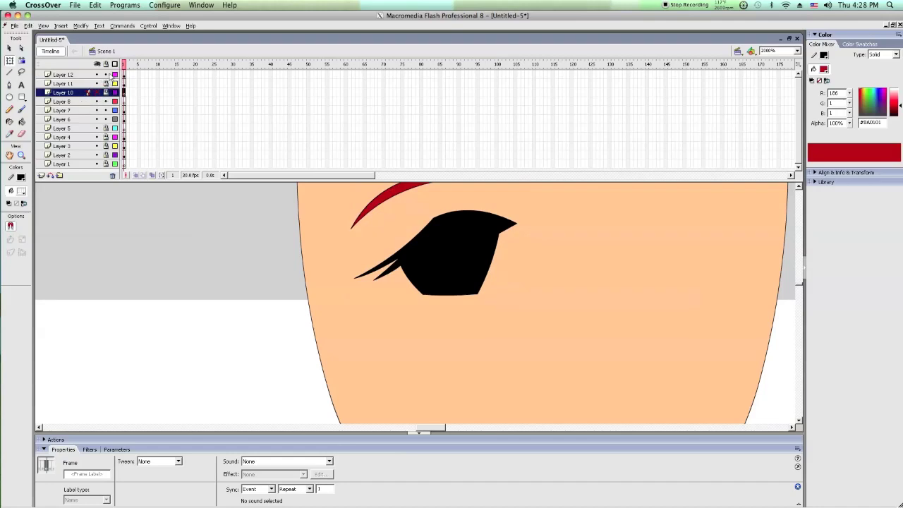
Step: Show and unlock Layer 10, and paste the iris back in place on Layer 8
{"action": "left_click", "coordinate": [70, 102]}
{"action": "right_click", "coordinate": [99, 195]}
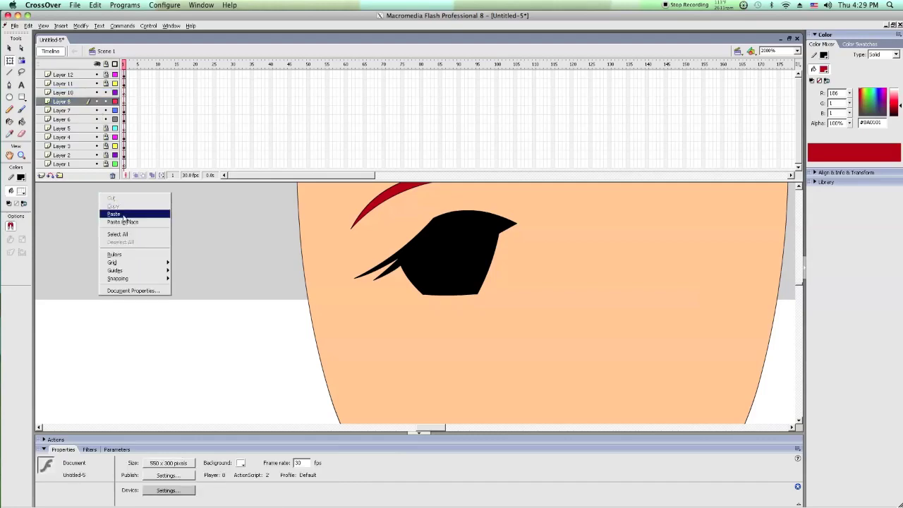
{"action": "left_click", "coordinate": [124, 221]}
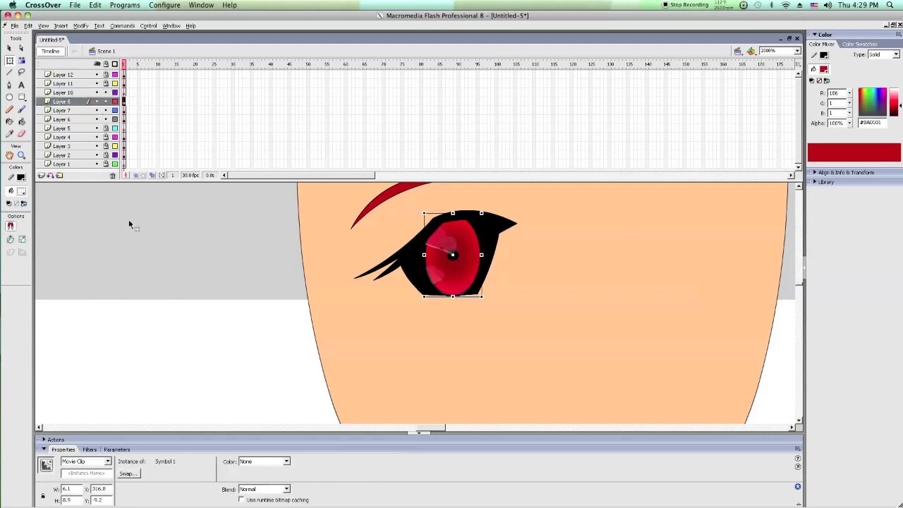
Step: Copy the black eye-opening shape on Layer 7, and lock and hide that layer
{"action": "left_click", "coordinate": [76, 111]}
{"action": "right_click", "coordinate": [492, 239]}
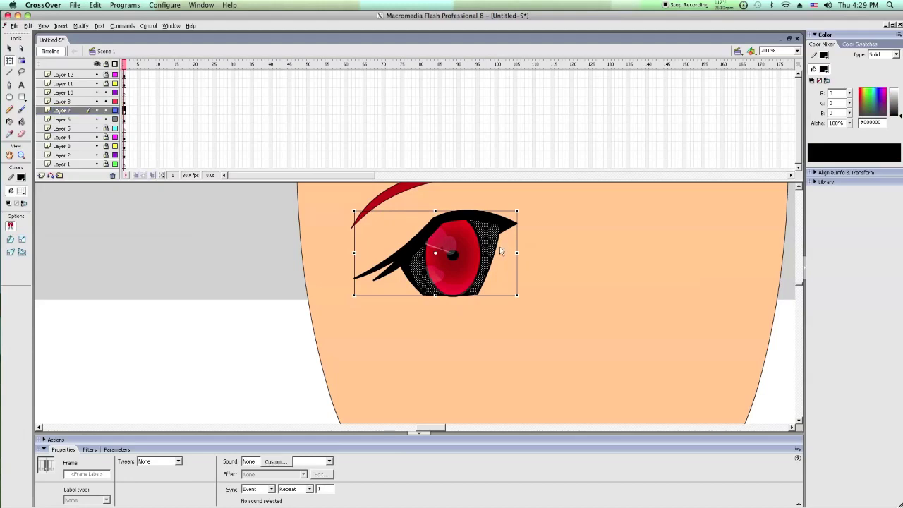
{"action": "left_click", "coordinate": [502, 252]}
{"action": "left_click", "coordinate": [67, 196]}
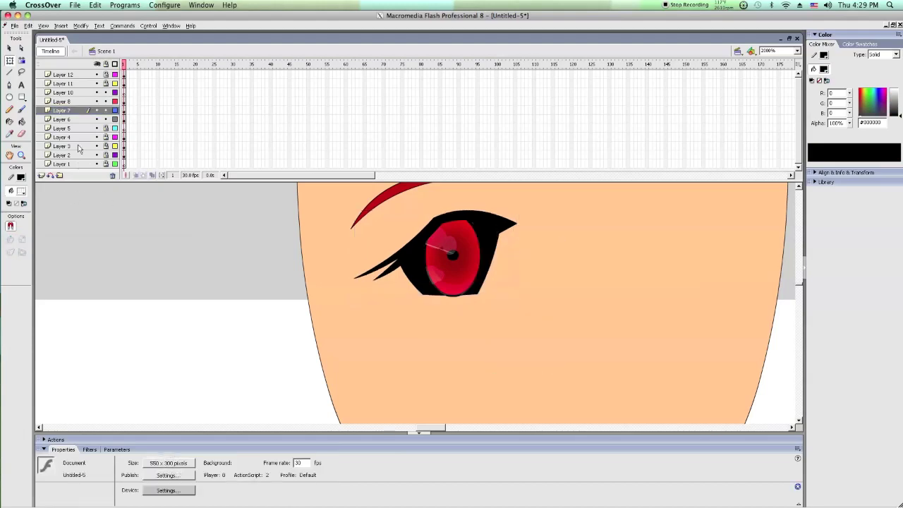
{"action": "left_click", "coordinate": [104, 112]}
{"action": "left_click", "coordinate": [105, 111]}
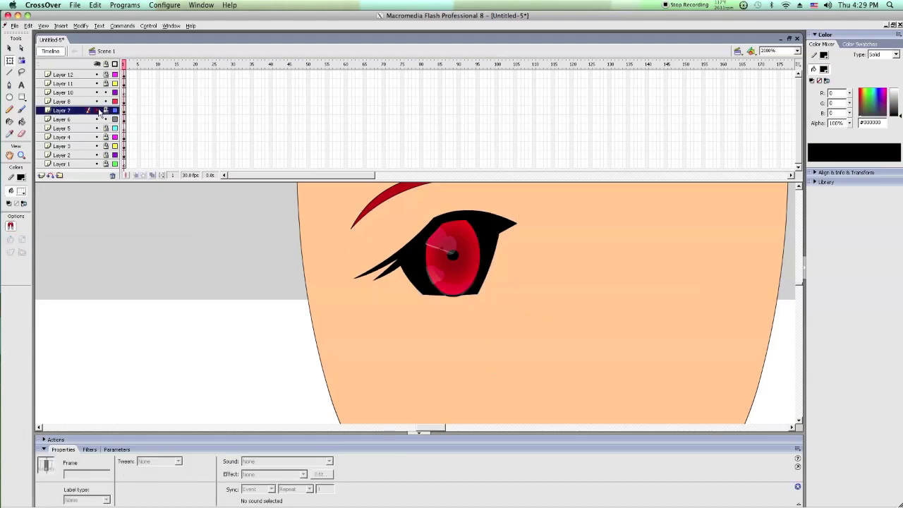
{"action": "key", "text": "Delete"}
Step: Paste the copied eye shape in place on Layer 10, and lock Layers 6, 8 and 10
{"action": "left_click", "coordinate": [63, 93]}
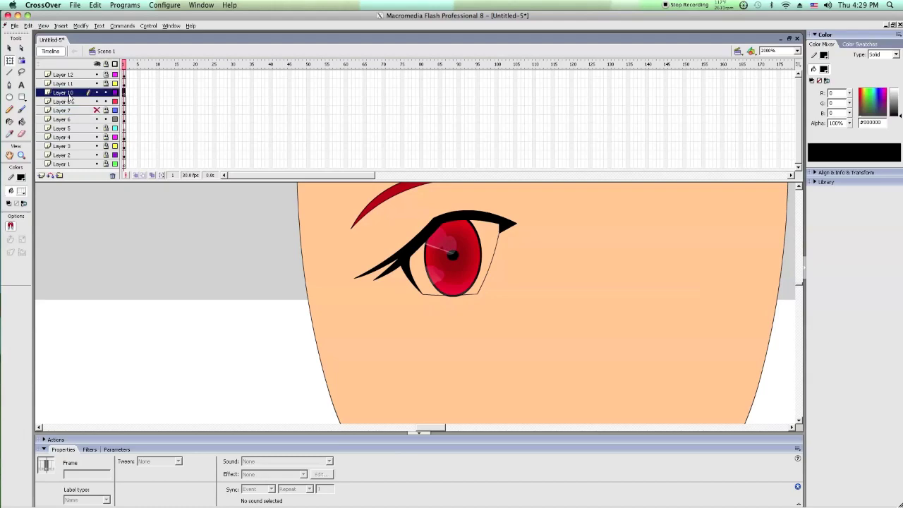
{"action": "right_click", "coordinate": [167, 228]}
{"action": "left_click", "coordinate": [175, 244]}
{"action": "left_click", "coordinate": [174, 243]}
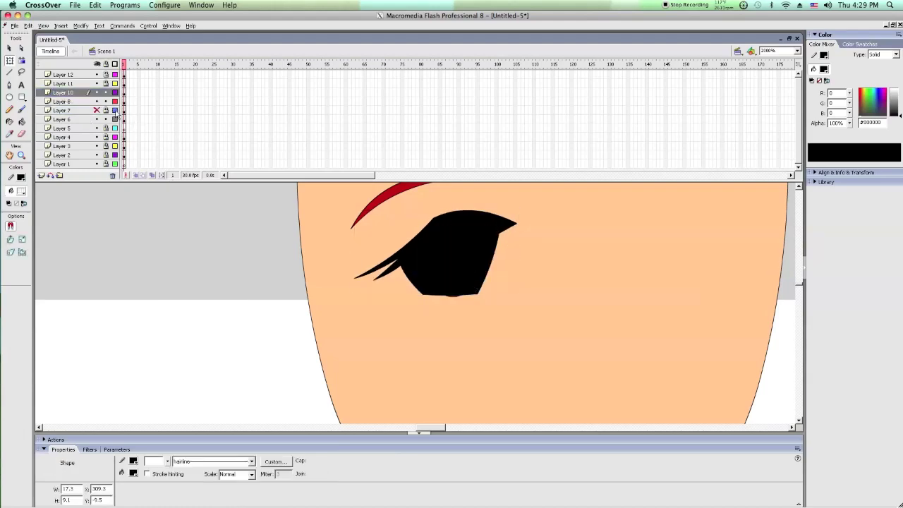
{"action": "left_click", "coordinate": [106, 102]}
{"action": "left_click", "coordinate": [106, 117]}
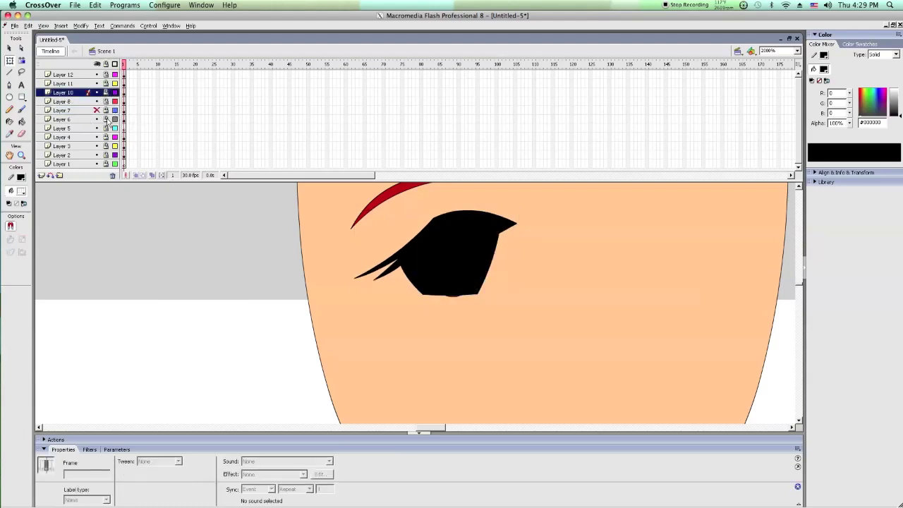
Step: Try to convert Layer 10 into a mask over the iris on Layer 8, and undo back past the layer locking
{"action": "left_click", "coordinate": [74, 94]}
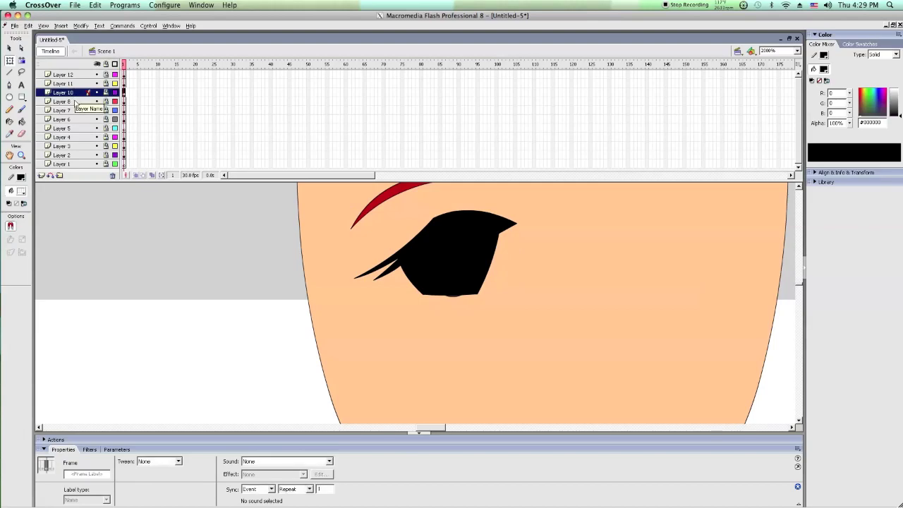
{"action": "right_click", "coordinate": [71, 97]}
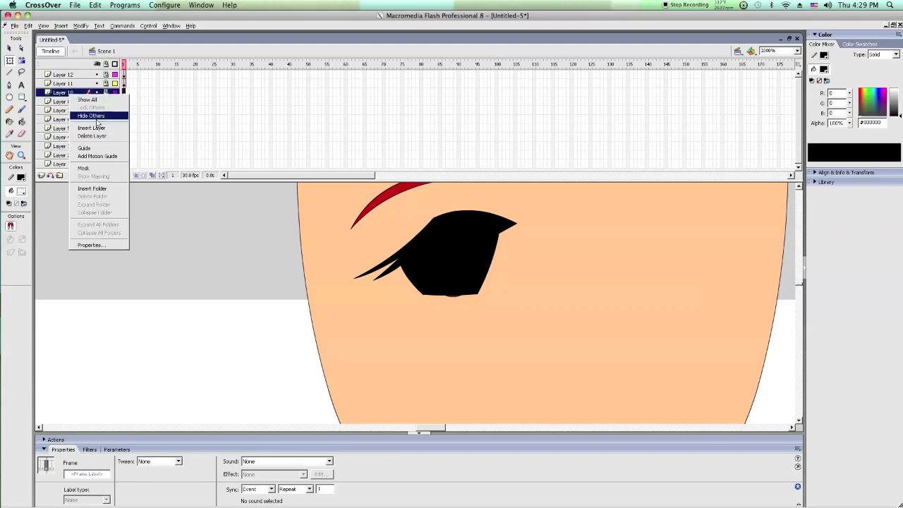
{"action": "left_click", "coordinate": [101, 168]}
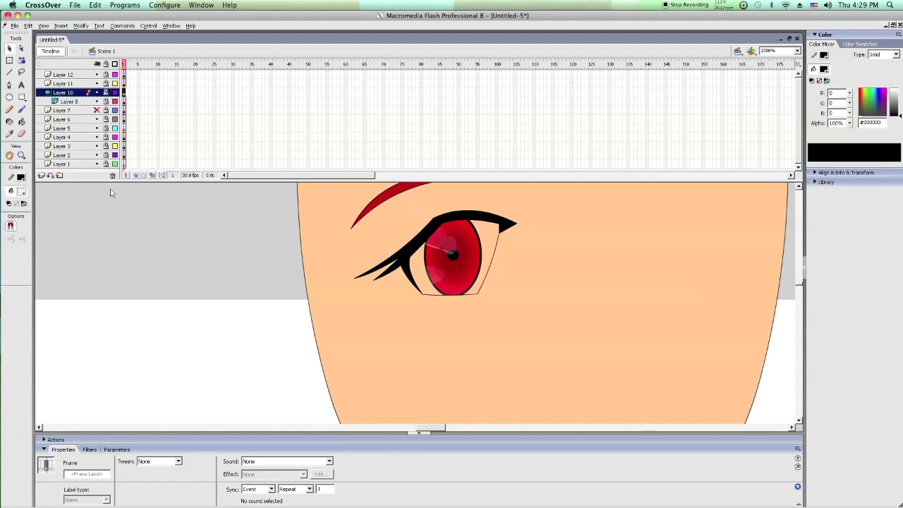
{"action": "key", "text": "ctrl+z"}
{"action": "key", "text": "ctrl+z"}
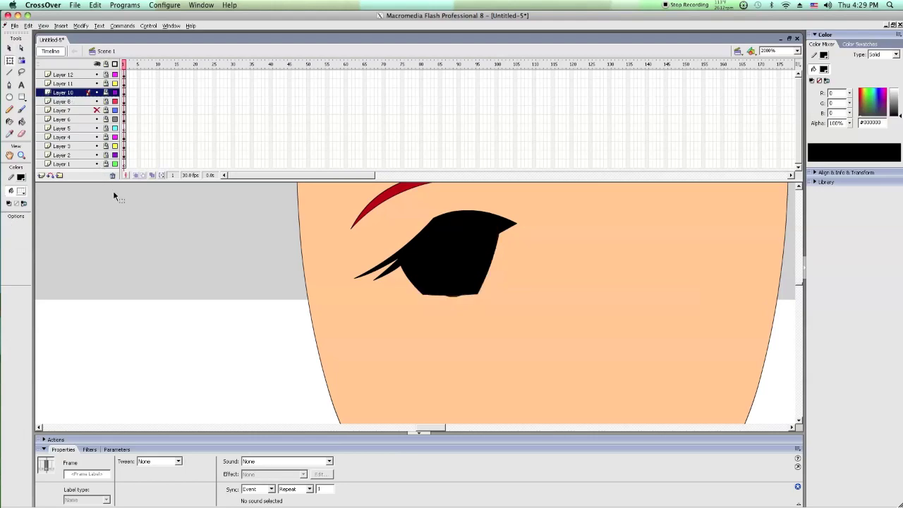
{"action": "key", "text": "ctrl+z"}
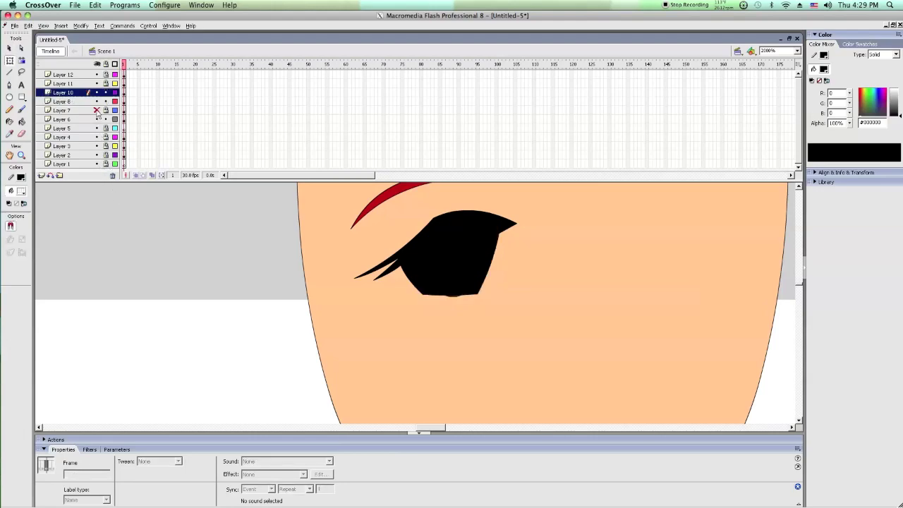
Step: Show Layer 7 and unlock all layers
{"action": "left_click_drag", "start_coordinate": [104, 94], "coordinate": [108, 132]}
{"action": "left_click", "coordinate": [97, 110]}
{"action": "left_click", "coordinate": [105, 63]}
{"action": "left_click", "coordinate": [9, 48]}
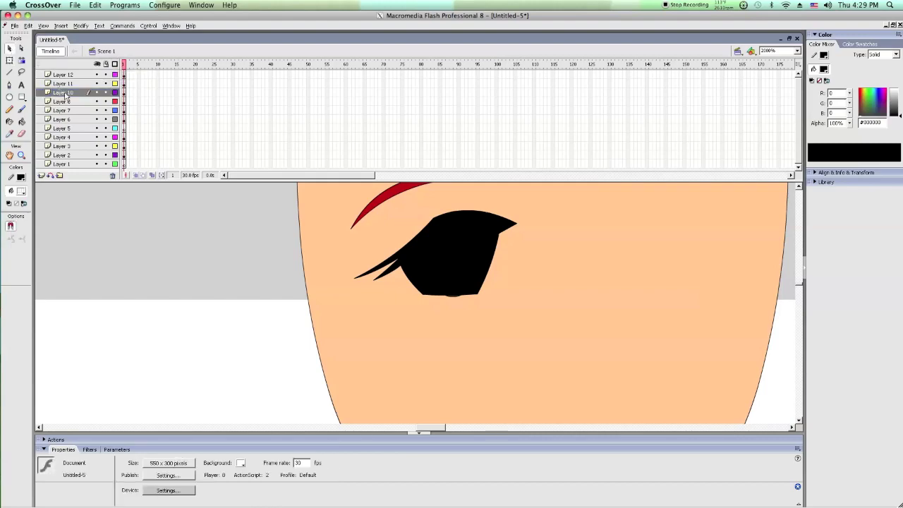
Step: Examine which parts of the eye Layers 10, 11, 8 and 7 hold
{"action": "left_click", "coordinate": [429, 246]}
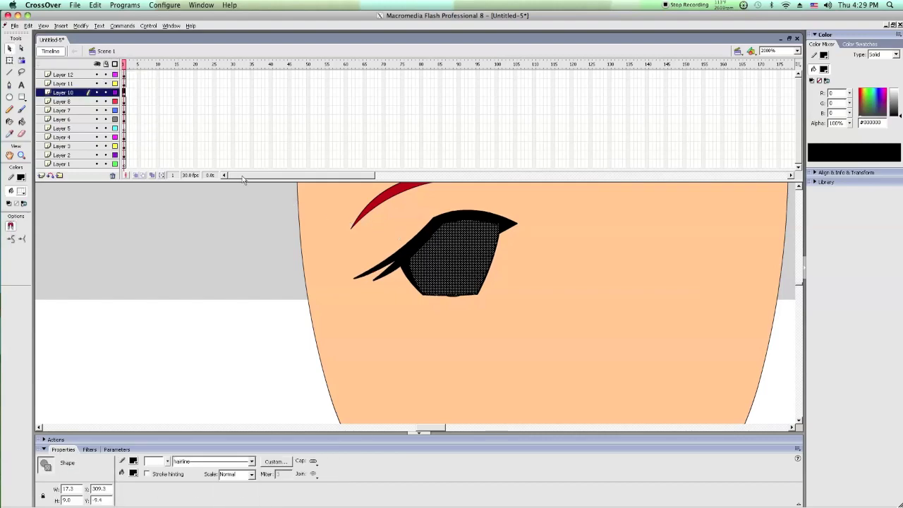
{"action": "left_click", "coordinate": [80, 88]}
{"action": "left_click", "coordinate": [64, 83]}
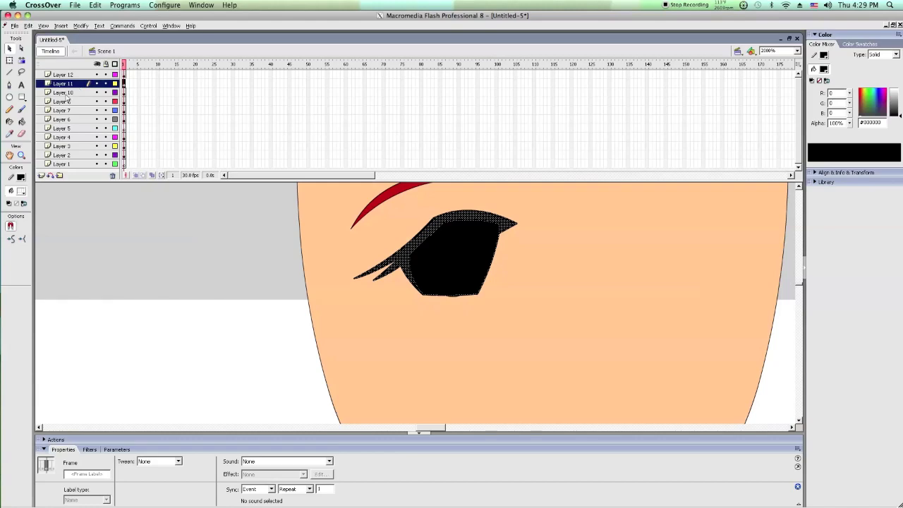
{"action": "left_click", "coordinate": [66, 94]}
{"action": "left_click", "coordinate": [68, 102]}
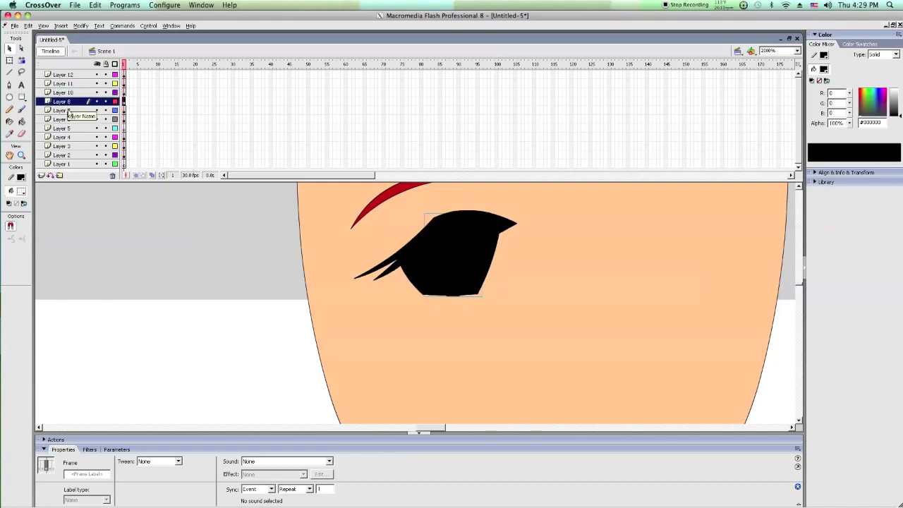
{"action": "left_click", "coordinate": [69, 111]}
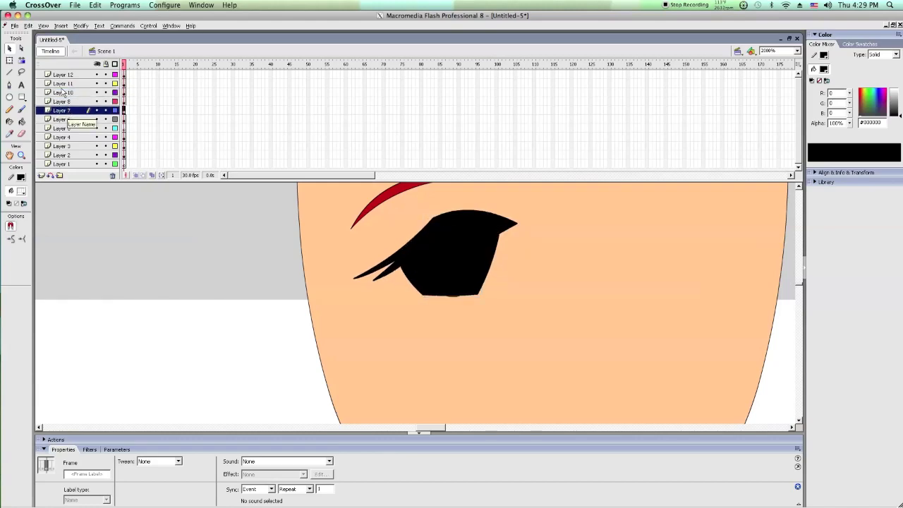
Step: Convert Layer 10 into a mask so the iris on Layer 8 is clipped to the eye opening
{"action": "left_click", "coordinate": [62, 93]}
{"action": "right_click", "coordinate": [62, 93]}
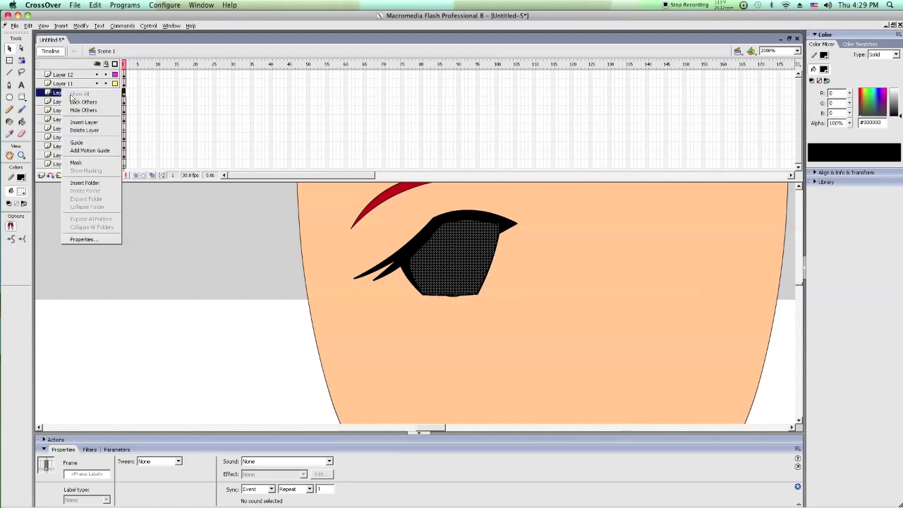
{"action": "left_click", "coordinate": [76, 163]}
{"action": "left_click", "coordinate": [258, 280]}
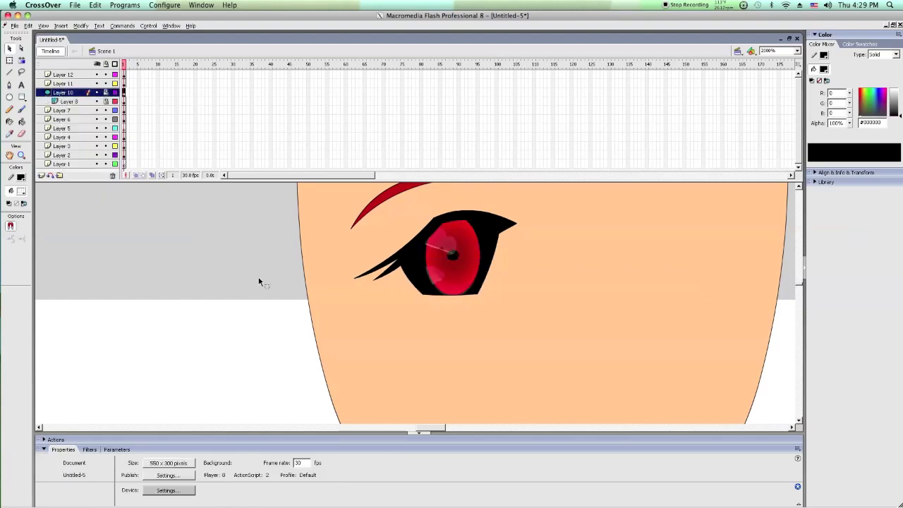
Step: Lock all layers except the eye and eyebrow layers 7, 8, 10, 11 and 12
{"action": "scroll", "coordinate": [250, 252], "scroll_direction": "up", "scroll_amount": 4}
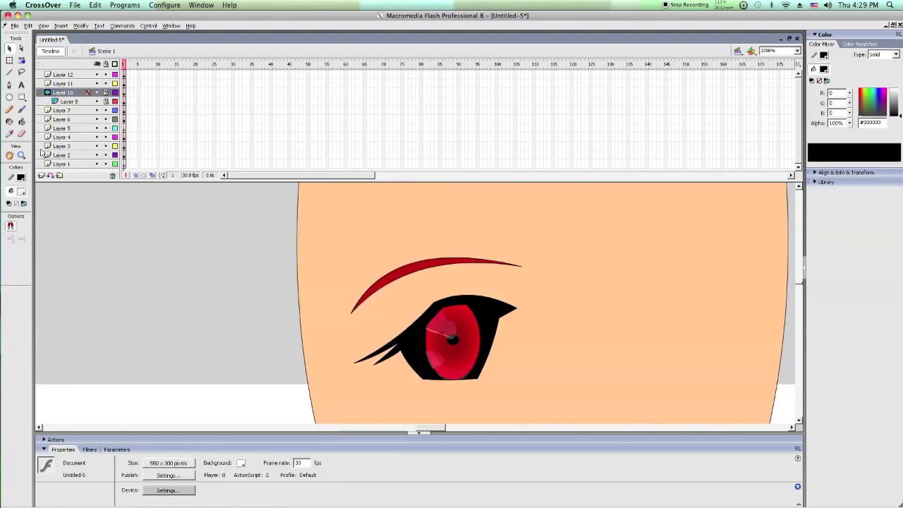
{"action": "left_click", "coordinate": [22, 155]}
{"action": "left_click", "coordinate": [308, 285]}
{"action": "left_click", "coordinate": [422, 325]}
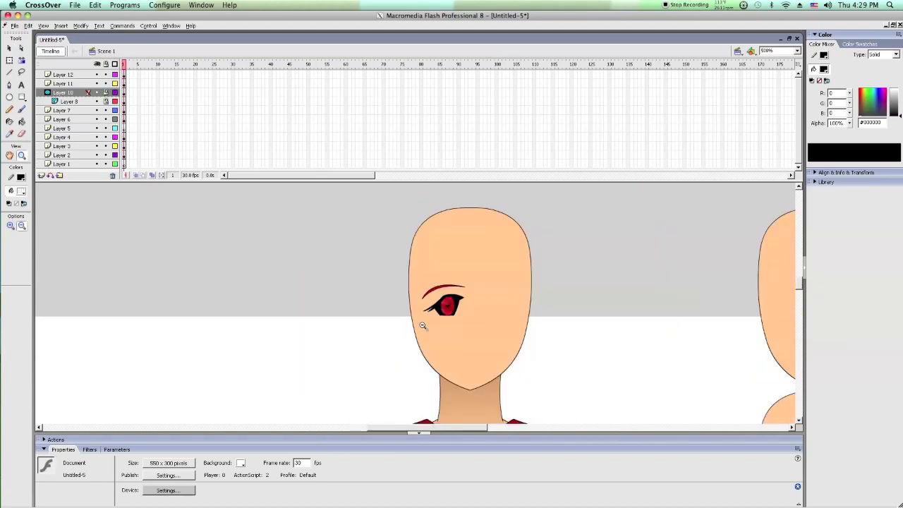
{"action": "left_click", "coordinate": [422, 325], "text": "alt"}
{"action": "left_click_drag", "start_coordinate": [359, 262], "coordinate": [481, 323]}
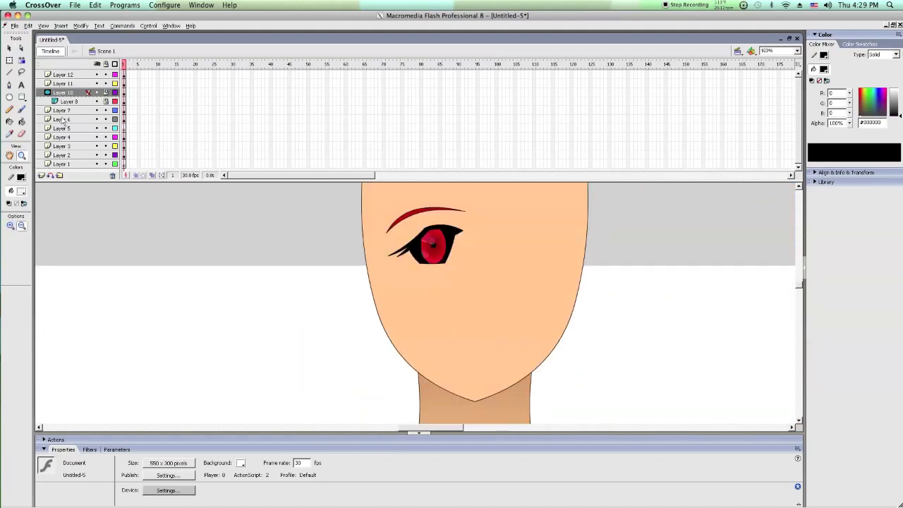
{"action": "left_click", "coordinate": [11, 60]}
{"action": "left_click", "coordinate": [105, 93]}
{"action": "left_click", "coordinate": [105, 102]}
{"action": "left_click", "coordinate": [106, 65]}
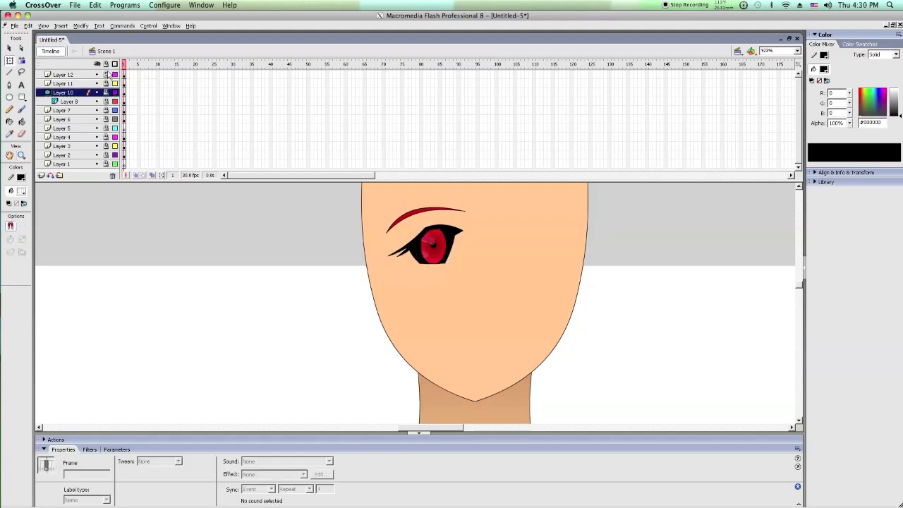
{"action": "left_click_drag", "start_coordinate": [106, 75], "coordinate": [105, 110]}
{"action": "left_click", "coordinate": [79, 109]}
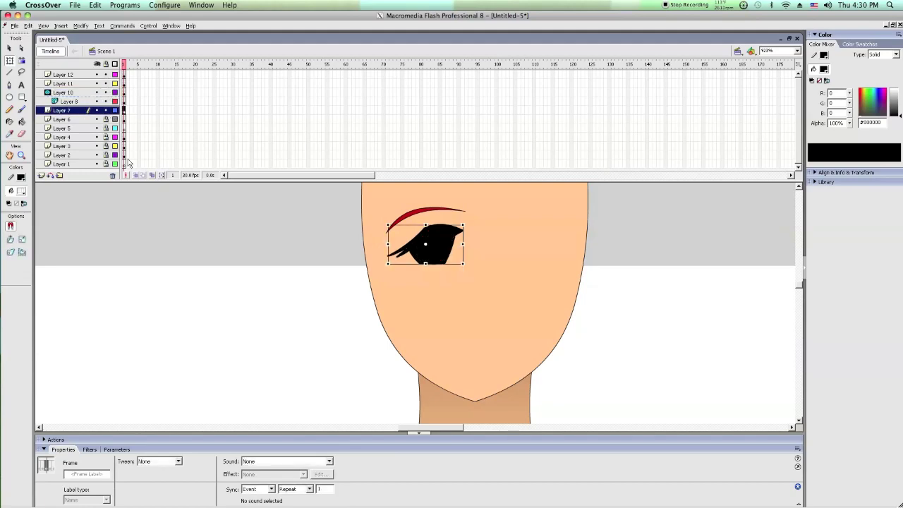
{"action": "left_click", "coordinate": [81, 117]}
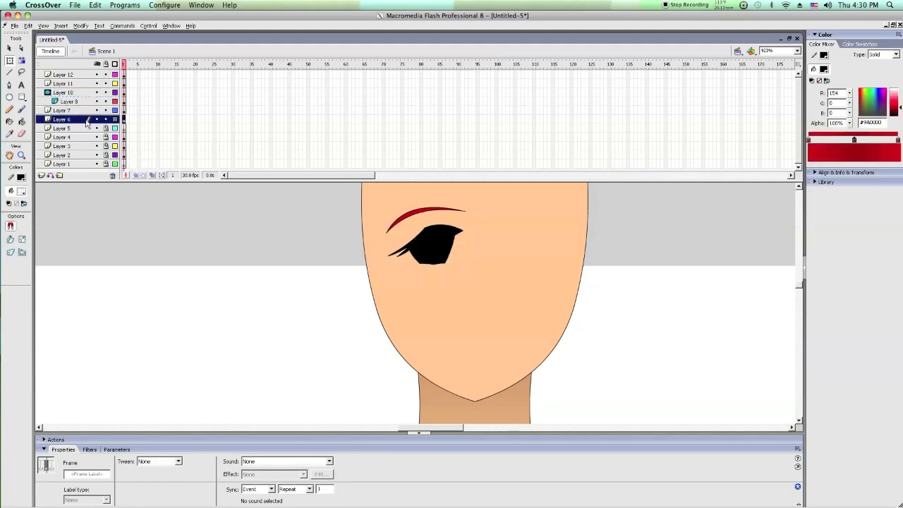
{"action": "left_click", "coordinate": [52, 129]}
Step: Select the eye and eyebrow together, enlarge them to about 23.4 by 16.9 px and move them lower on the face
{"action": "left_click_drag", "start_coordinate": [268, 323], "coordinate": [621, 177]}
{"action": "left_click_drag", "start_coordinate": [431, 247], "coordinate": [365, 312]}
{"action": "left_click_drag", "start_coordinate": [413, 279], "coordinate": [414, 277]}
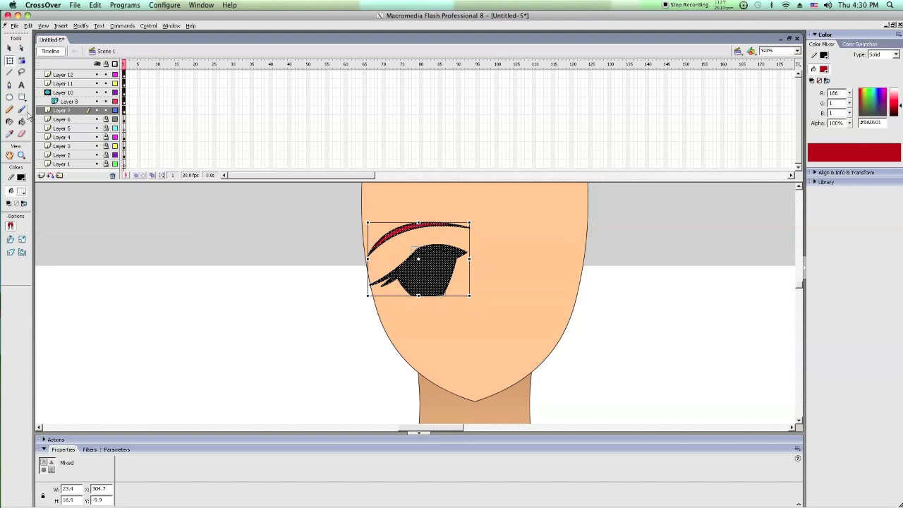
Step: Draw a short horizontal hairline mouth above the chin on Layer 7, and bend it slightly with its right end raised
{"action": "left_click", "coordinate": [9, 72]}
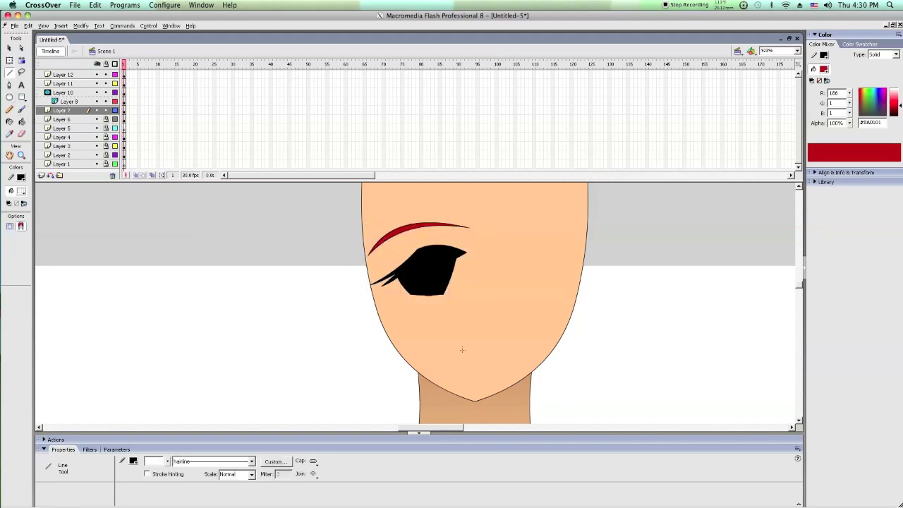
{"action": "left_click_drag", "start_coordinate": [477, 359], "coordinate": [501, 359]}
{"action": "left_click", "coordinate": [22, 156]}
{"action": "left_click_drag", "start_coordinate": [339, 280], "coordinate": [551, 368]}
{"action": "left_click", "coordinate": [11, 45]}
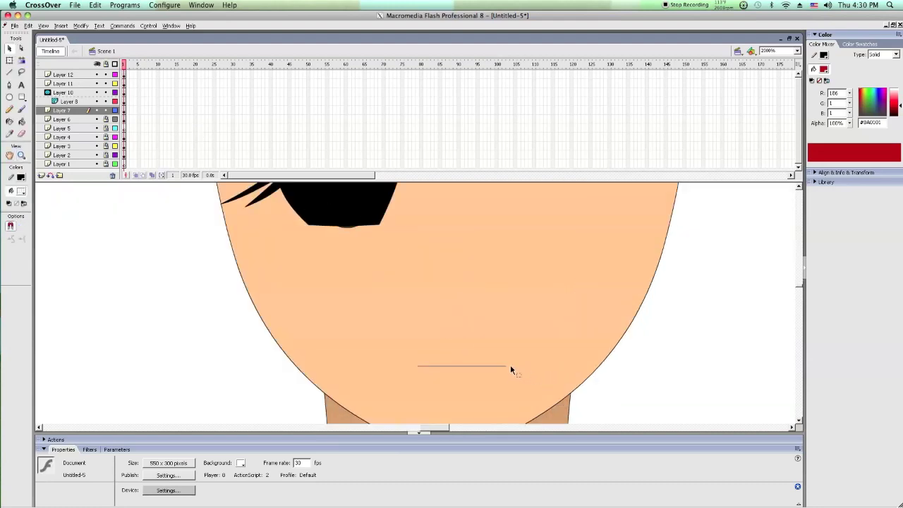
{"action": "left_click_drag", "start_coordinate": [509, 366], "coordinate": [510, 357]}
{"action": "left_click_drag", "start_coordinate": [511, 359], "coordinate": [509, 359]}
Step: Draw a vertical hairline nose about 3.6 px long on the face's centre line above the mouth, and delete the leftover line at the chin
{"action": "left_click", "coordinate": [9, 73]}
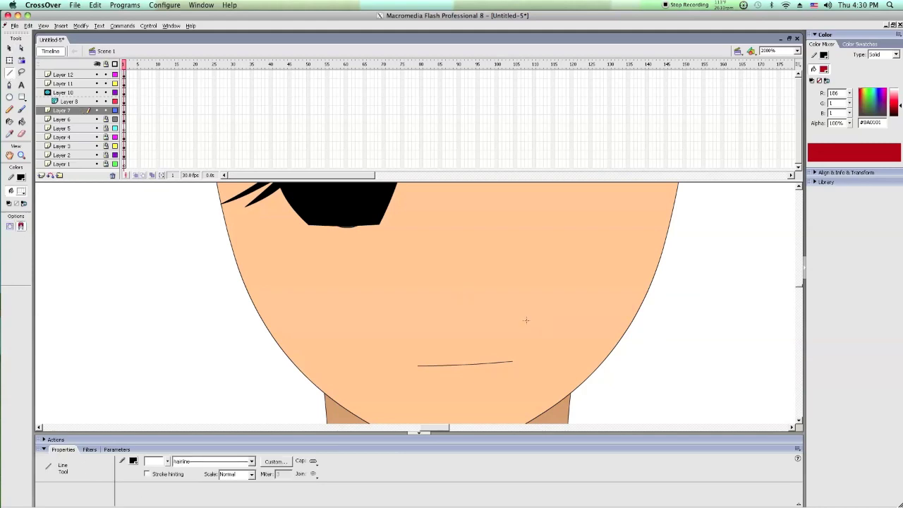
{"action": "scroll", "coordinate": [490, 363], "scroll_direction": "down", "scroll_amount": 3}
{"action": "left_click_drag", "start_coordinate": [505, 355], "coordinate": [484, 367]}
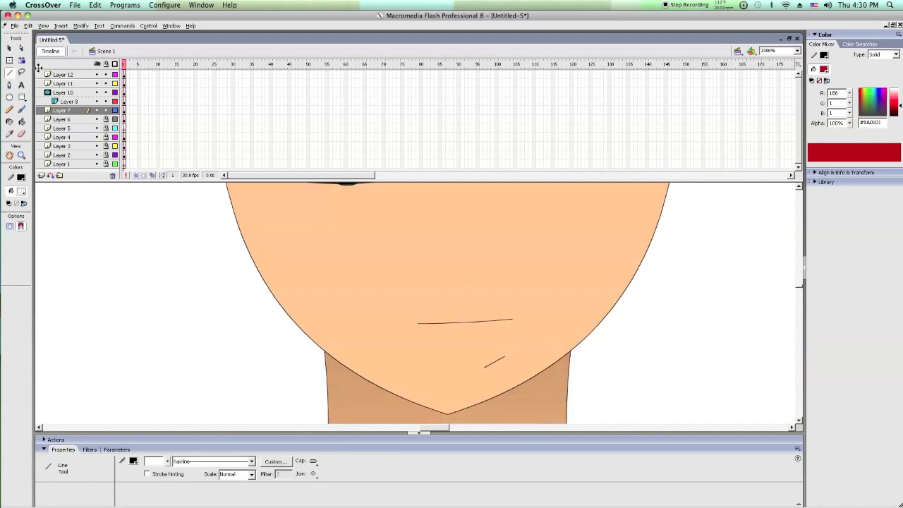
{"action": "left_click", "coordinate": [9, 48]}
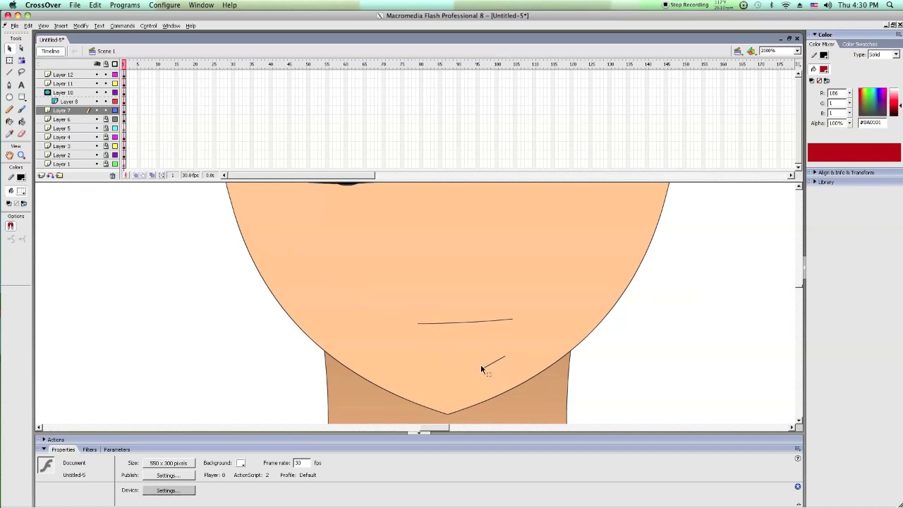
{"action": "left_click_drag", "start_coordinate": [483, 367], "coordinate": [456, 417]}
{"action": "left_click_drag", "start_coordinate": [505, 357], "coordinate": [446, 282]}
{"action": "scroll", "coordinate": [464, 379], "scroll_direction": "up", "scroll_amount": 2}
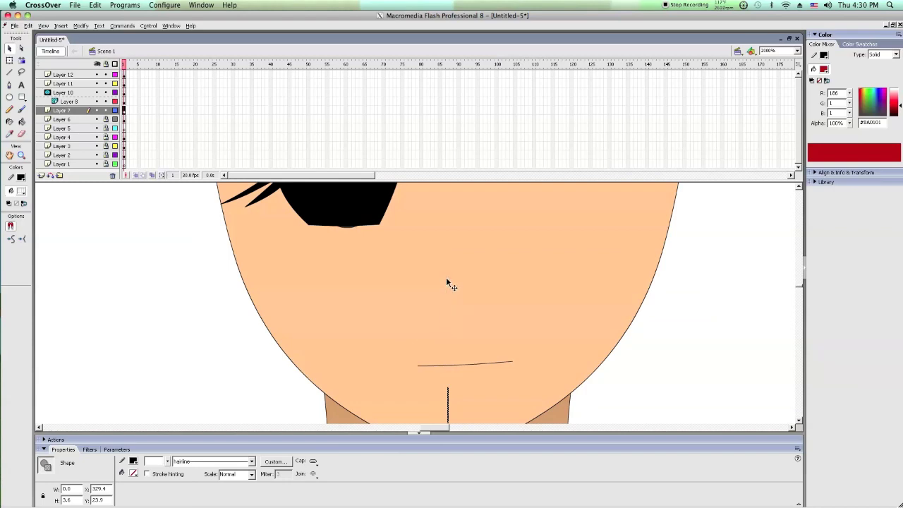
{"action": "scroll", "coordinate": [452, 428], "scroll_direction": "down", "scroll_amount": 2}
{"action": "left_click", "coordinate": [449, 391]}
{"action": "left_click", "coordinate": [449, 391]}
{"action": "key", "text": "Delete"}
{"action": "scroll", "coordinate": [438, 330], "scroll_direction": "up", "scroll_amount": 2}
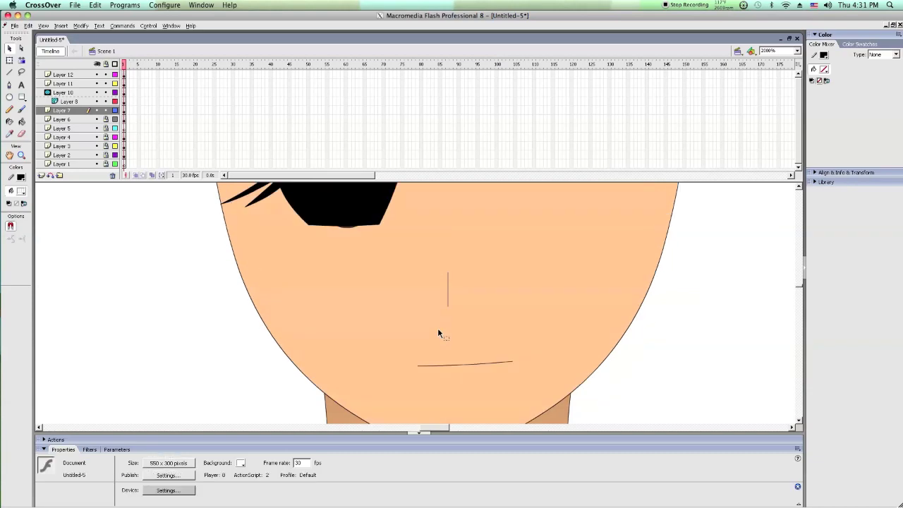
Step: Copy the first frames of Layers 7, 8, 10, 11 and 12
{"action": "scroll", "coordinate": [439, 333], "scroll_direction": "up", "scroll_amount": 4}
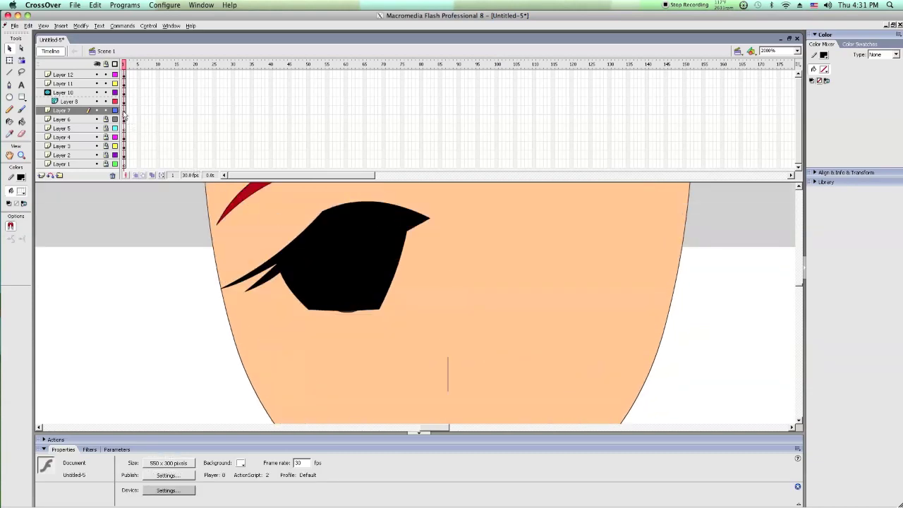
{"action": "left_click", "coordinate": [80, 112]}
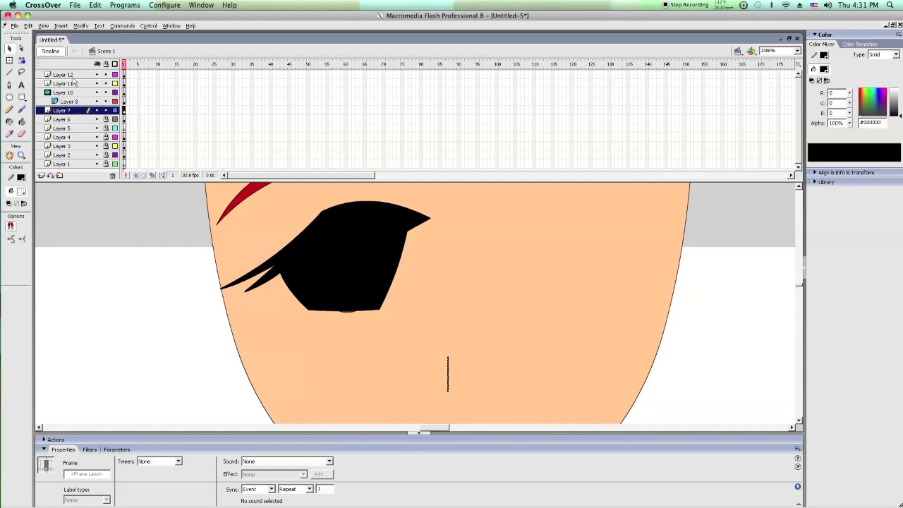
{"action": "left_click", "coordinate": [70, 74], "text": "shift"}
{"action": "right_click", "coordinate": [124, 87]}
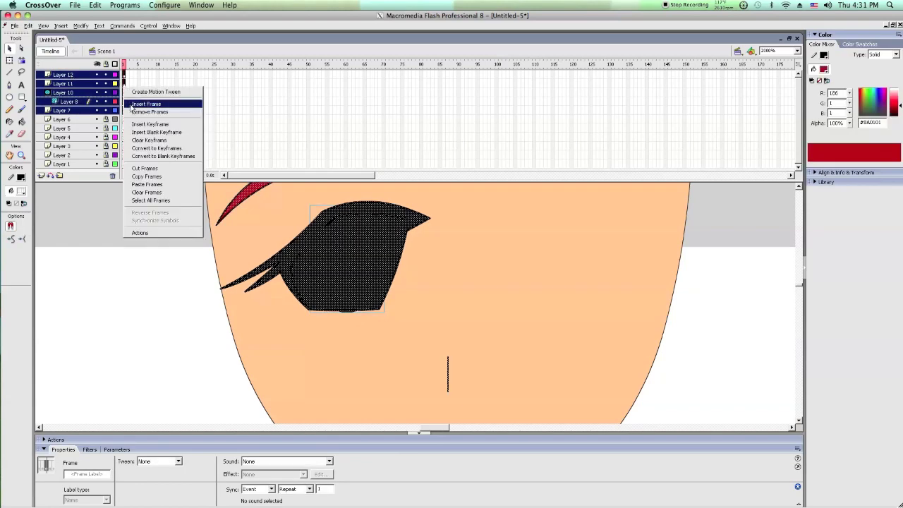
{"action": "left_click", "coordinate": [172, 177]}
Step: Insert five new layers above Layer 12
{"action": "right_click", "coordinate": [60, 77]}
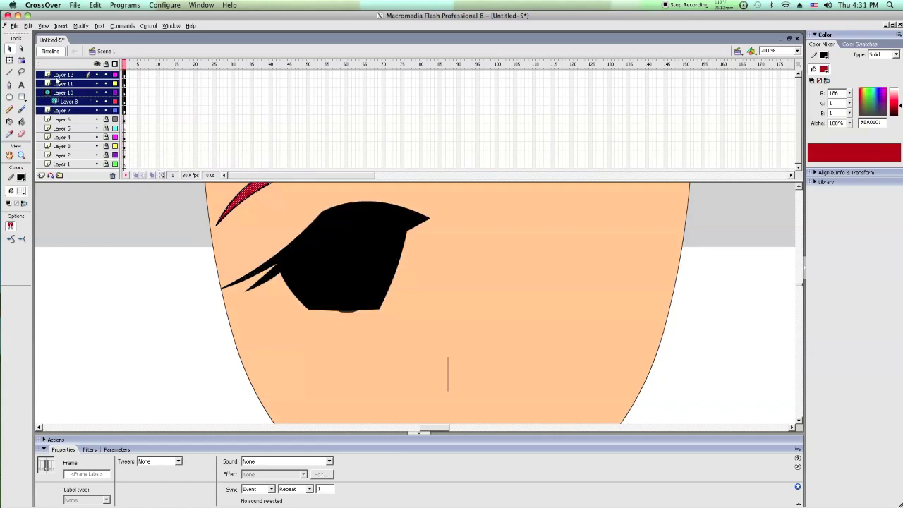
{"action": "left_click", "coordinate": [80, 111]}
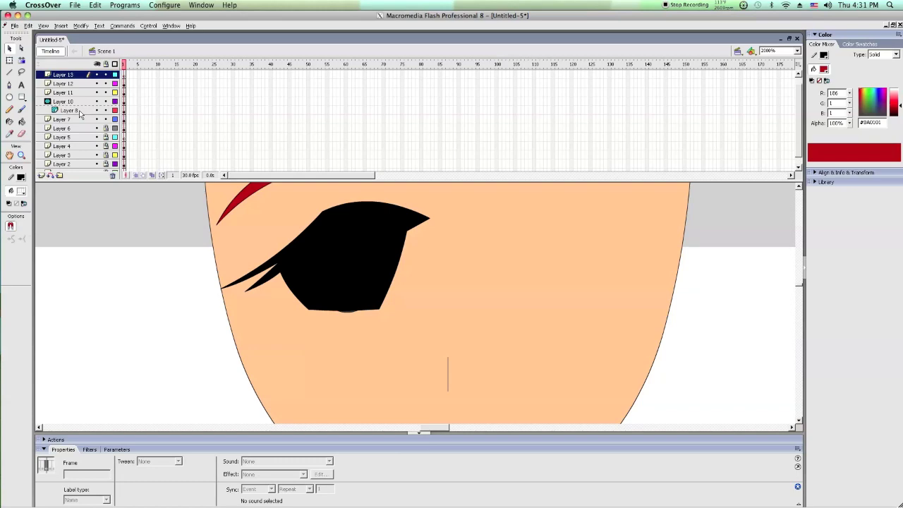
{"action": "left_click", "coordinate": [80, 113]}
{"action": "key", "text": "ctrl+y"}
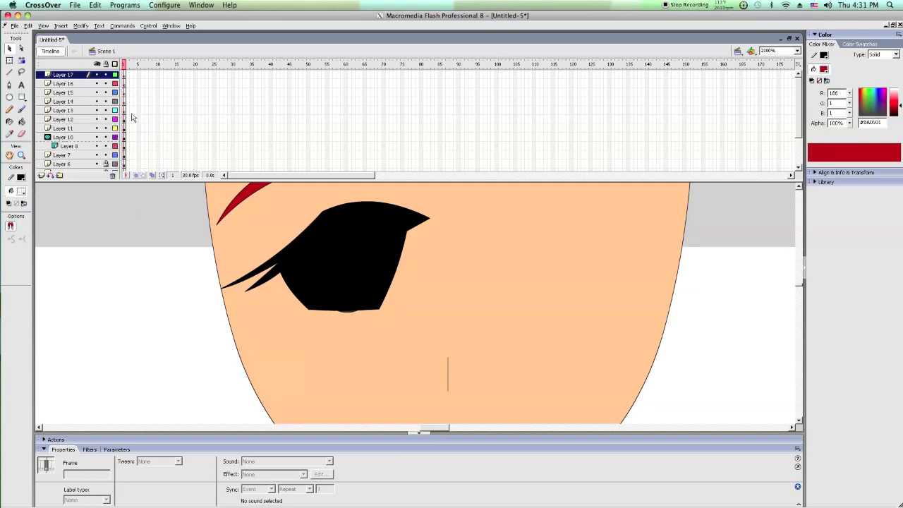
Step: Paste the copied frames into the five new layers, and lock the original Layers 7, 8, 10, 11 and 12
{"action": "left_click_drag", "start_coordinate": [124, 111], "coordinate": [123, 74]}
{"action": "right_click", "coordinate": [124, 79]}
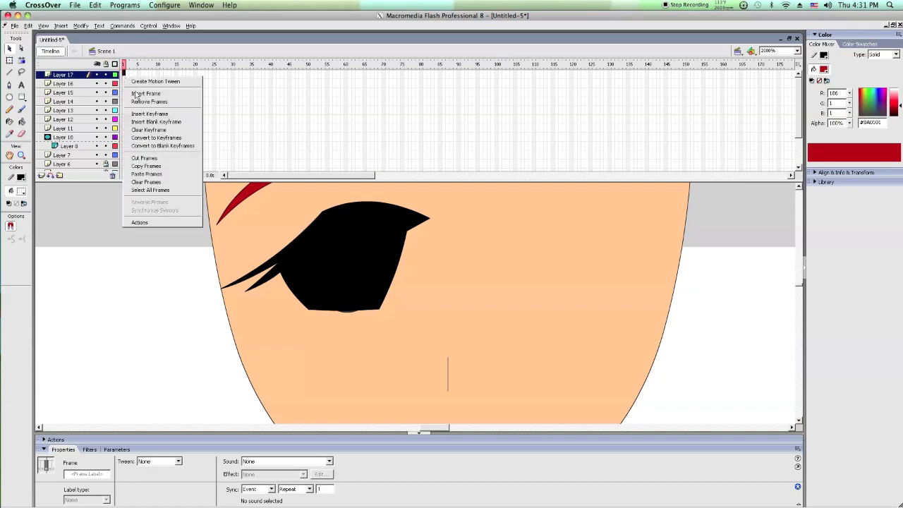
{"action": "left_click", "coordinate": [168, 173]}
{"action": "left_click", "coordinate": [168, 190]}
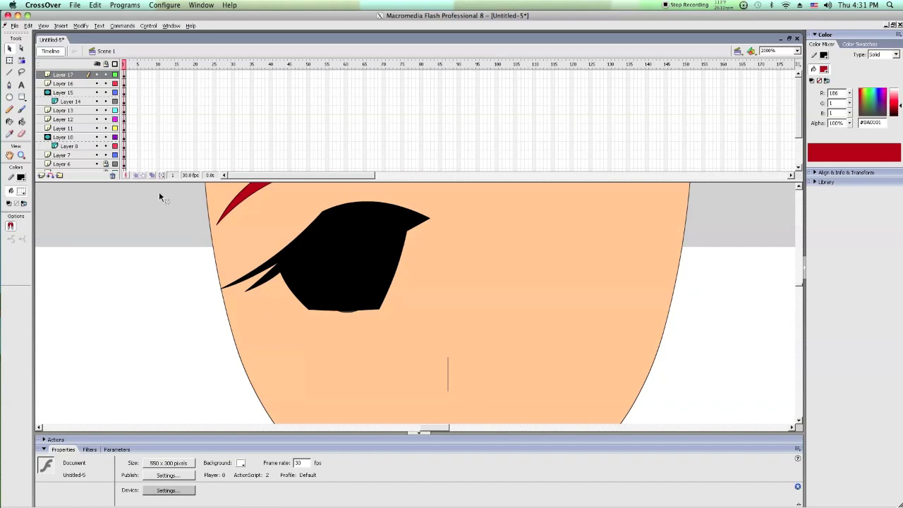
{"action": "left_click_drag", "start_coordinate": [106, 154], "coordinate": [108, 122]}
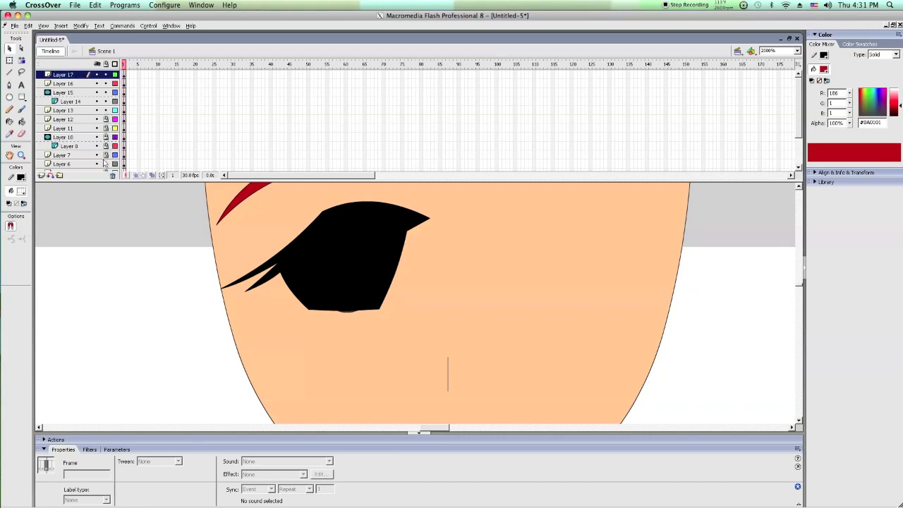
Step: Try to flip all the unlocked face artwork horizontally together with the nose line, and undo the flip
{"action": "left_click", "coordinate": [447, 368]}
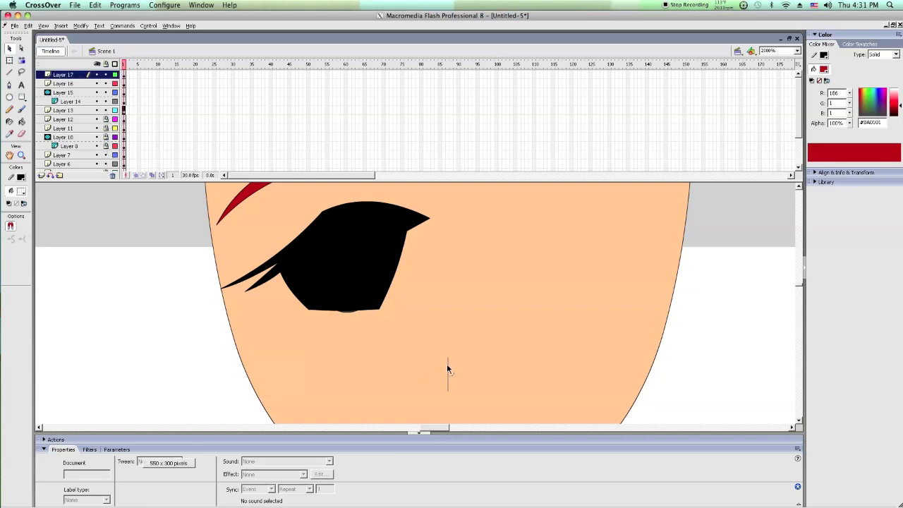
{"action": "right_click", "coordinate": [478, 295]}
{"action": "left_click", "coordinate": [514, 319]}
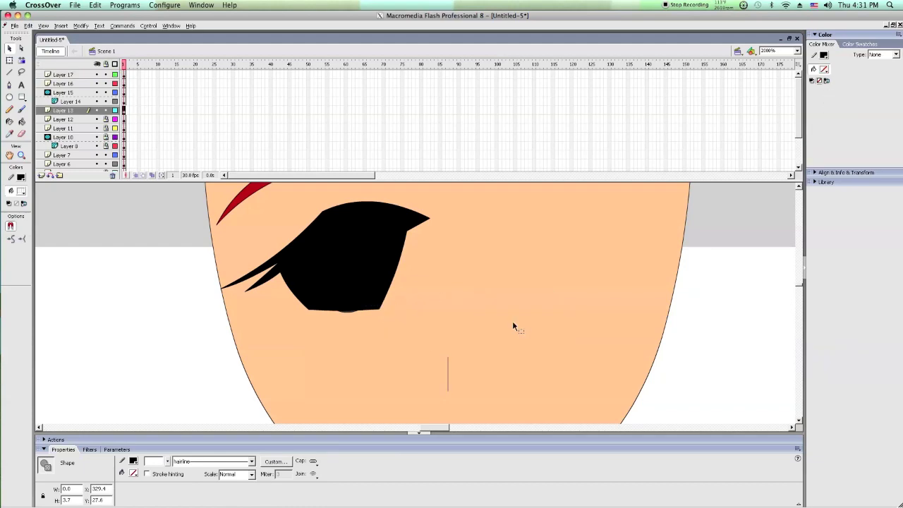
{"action": "right_click", "coordinate": [505, 305]}
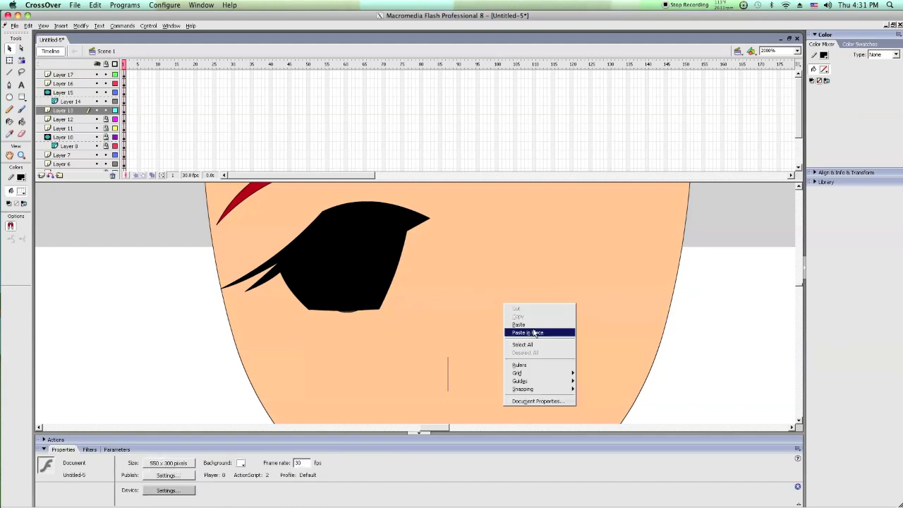
{"action": "left_click", "coordinate": [536, 345]}
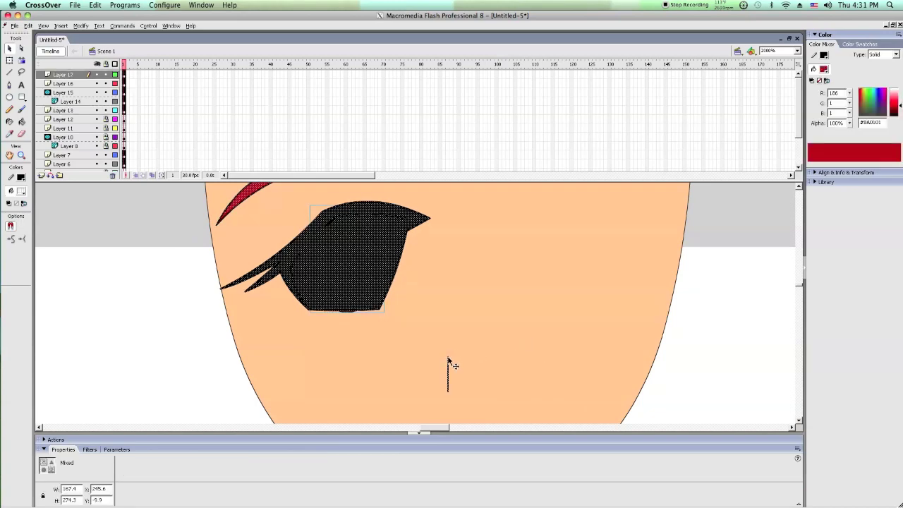
{"action": "right_click", "coordinate": [449, 361]}
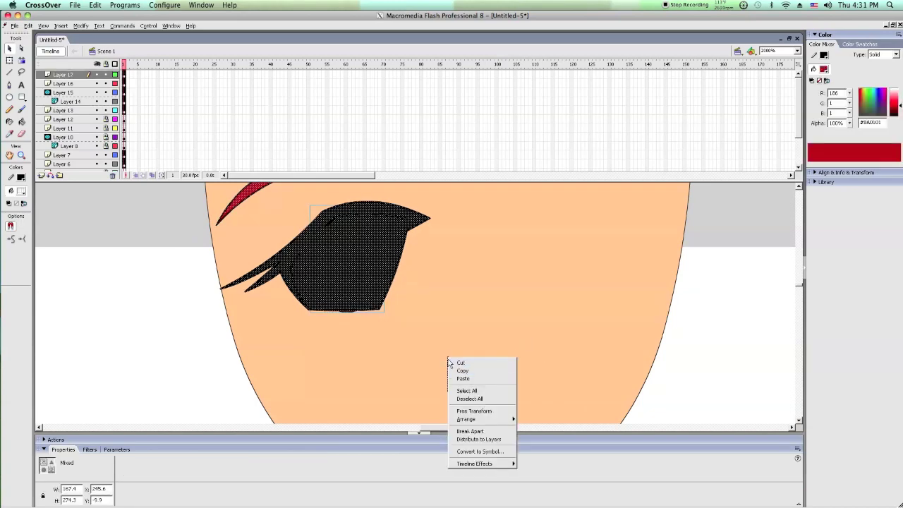
{"action": "left_click", "coordinate": [449, 362]}
{"action": "key", "text": "ctrl+z"}
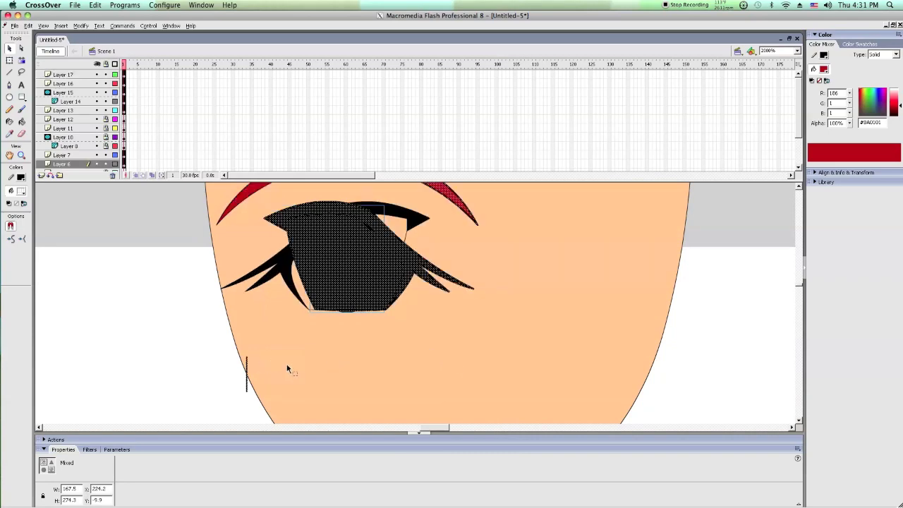
{"action": "key", "text": "ctrl+z"}
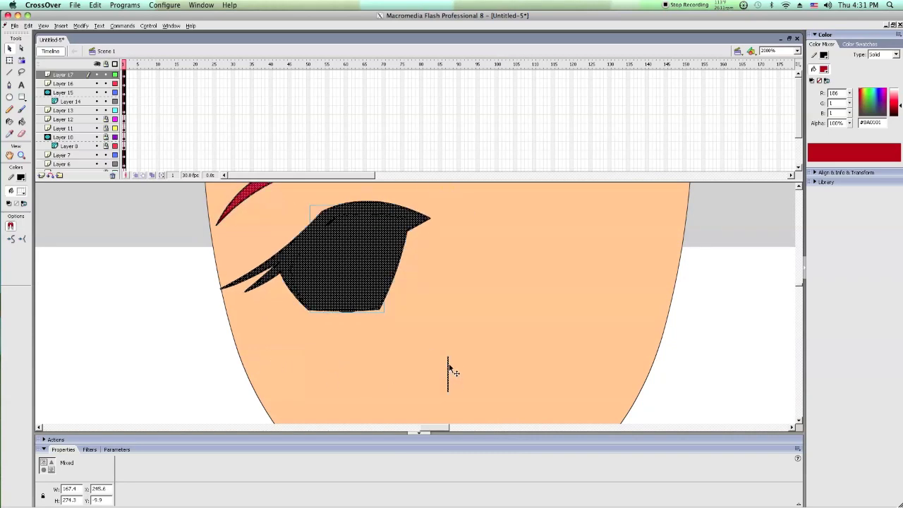
Step: Copy the vertical nose line on the face's centre line as an alignment reference
{"action": "mouse_move", "coordinate": [477, 339]}
{"action": "left_mouse_down"}
{"action": "mouse_move", "coordinate": [469, 379]}
{"action": "mouse_move", "coordinate": [432, 410]}
{"action": "left_mouse_up"}
{"action": "left_click", "coordinate": [448, 374]}
{"action": "right_click", "coordinate": [450, 374]}
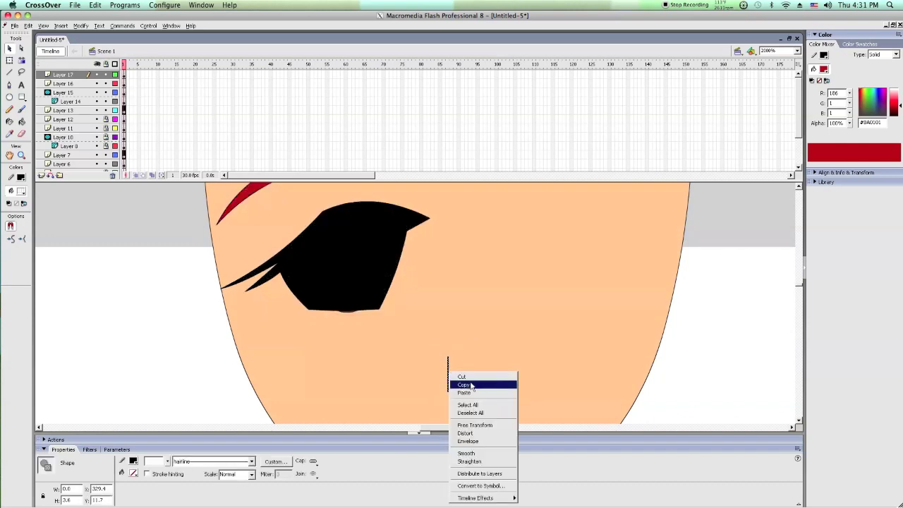
{"action": "left_click", "coordinate": [465, 383]}
{"action": "left_click", "coordinate": [314, 358]}
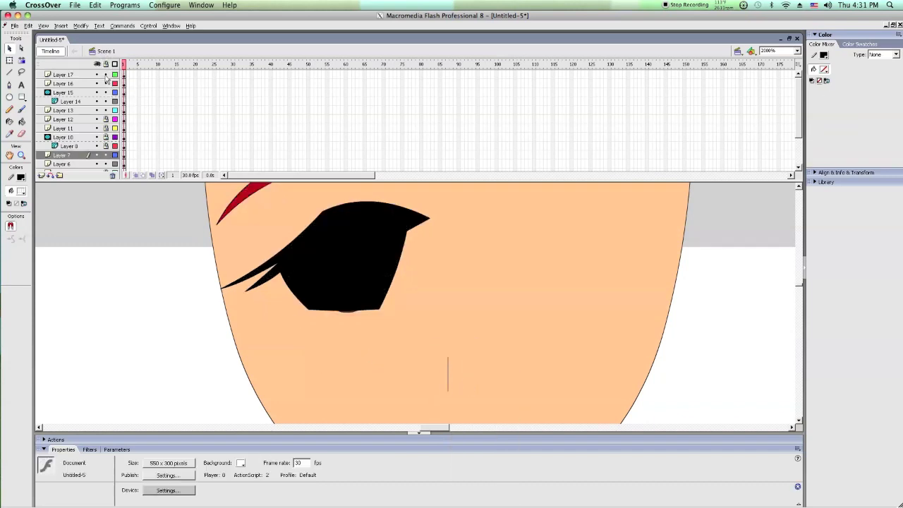
Step: Lock every layer except Layer 13 and paste the nose line in place on it
{"action": "left_click", "coordinate": [105, 63]}
{"action": "left_click", "coordinate": [106, 111]}
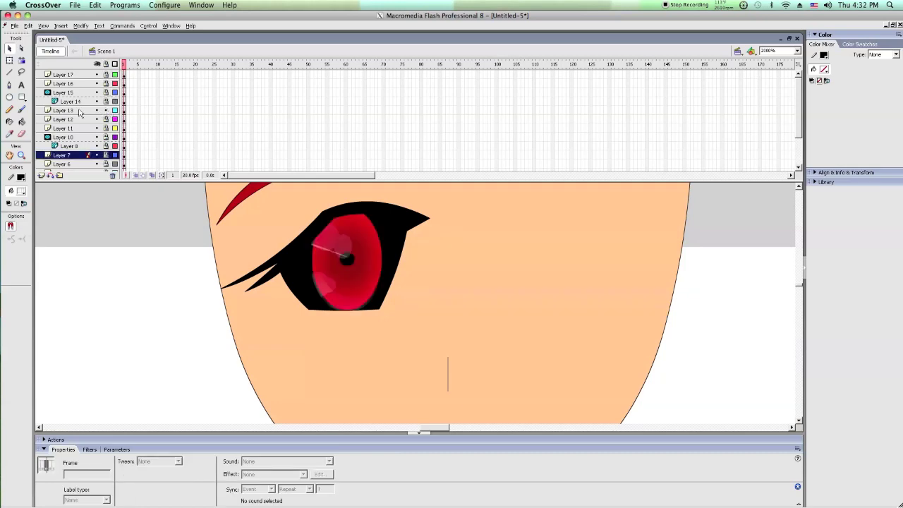
{"action": "left_click", "coordinate": [71, 111]}
{"action": "right_click", "coordinate": [177, 233]}
{"action": "left_click", "coordinate": [221, 264]}
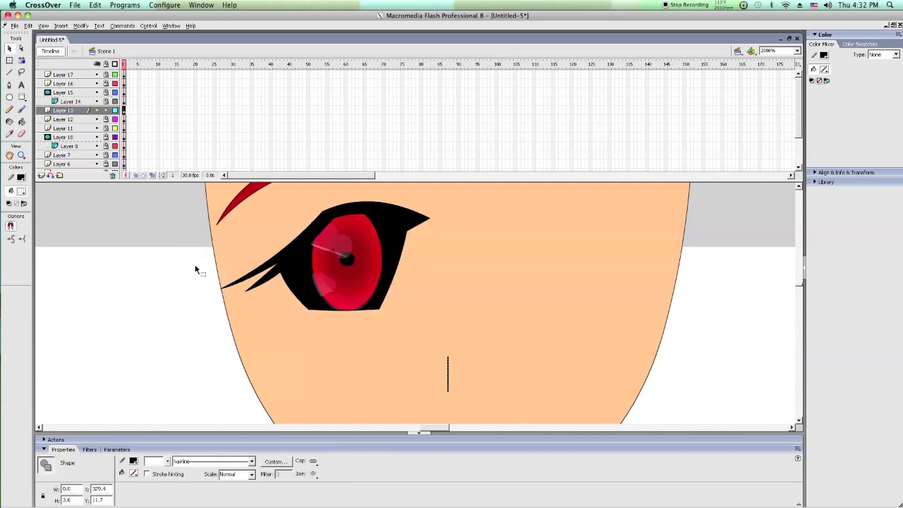
Step: Flip all of Layer 13's artwork horizontally and move it so its nose line coincides with the original nose
{"action": "right_click", "coordinate": [196, 267]}
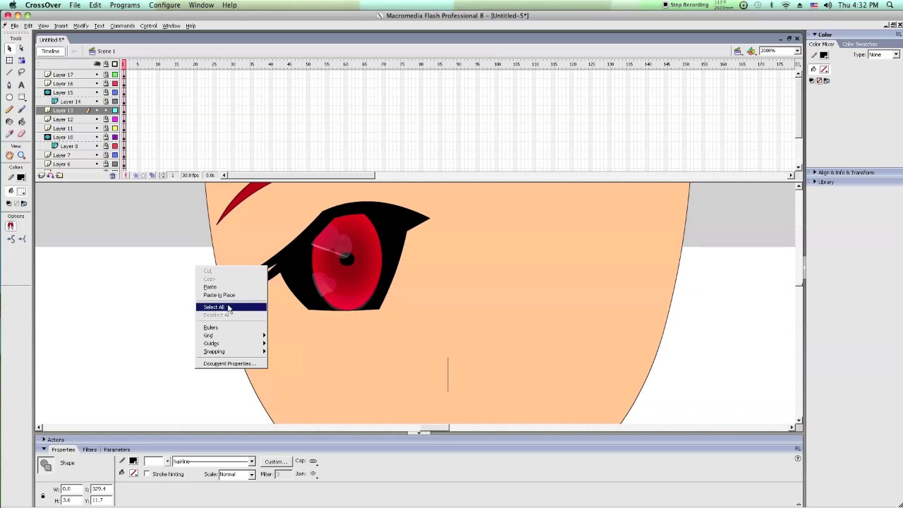
{"action": "left_click", "coordinate": [228, 306]}
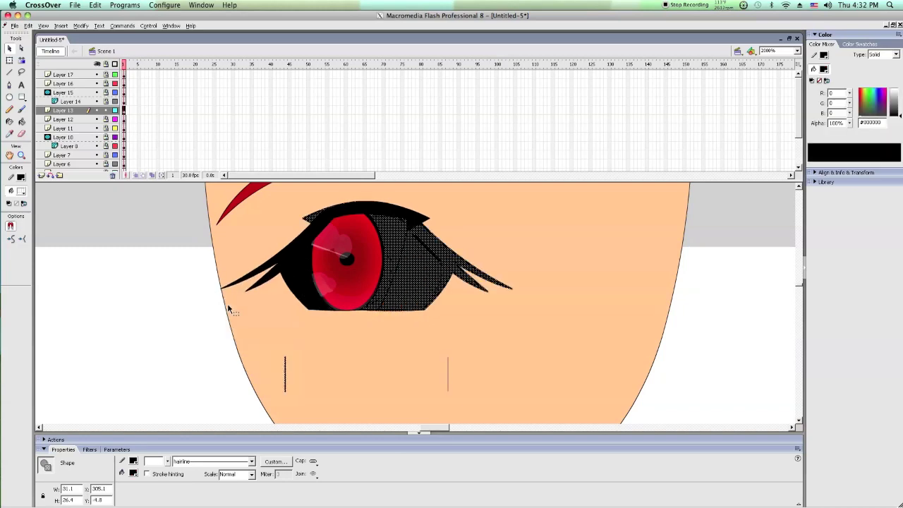
{"action": "left_click_drag", "start_coordinate": [287, 363], "coordinate": [450, 370]}
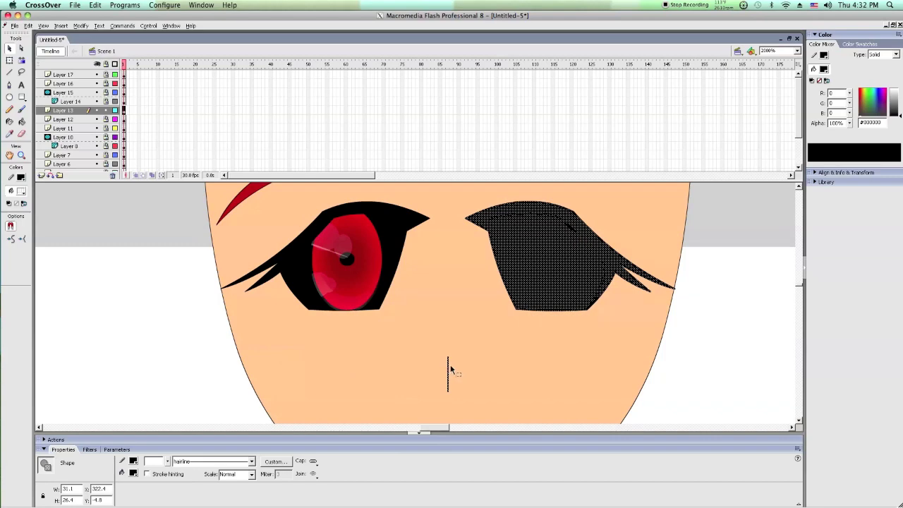
{"action": "left_click", "coordinate": [448, 368]}
Step: Unlock all layers, delete the nose line, and paste it back in place on Layer 7
{"action": "left_click", "coordinate": [106, 64]}
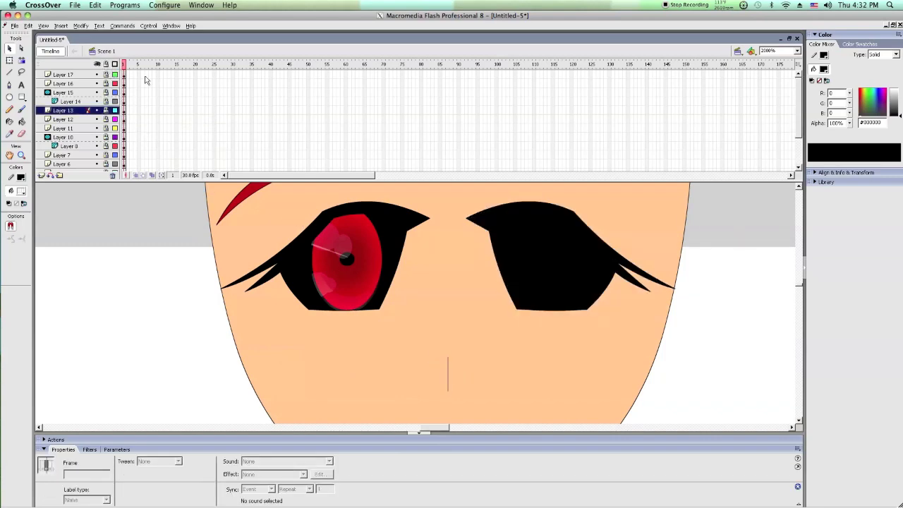
{"action": "left_click", "coordinate": [98, 93]}
{"action": "left_click", "coordinate": [98, 101]}
{"action": "left_click", "coordinate": [106, 65]}
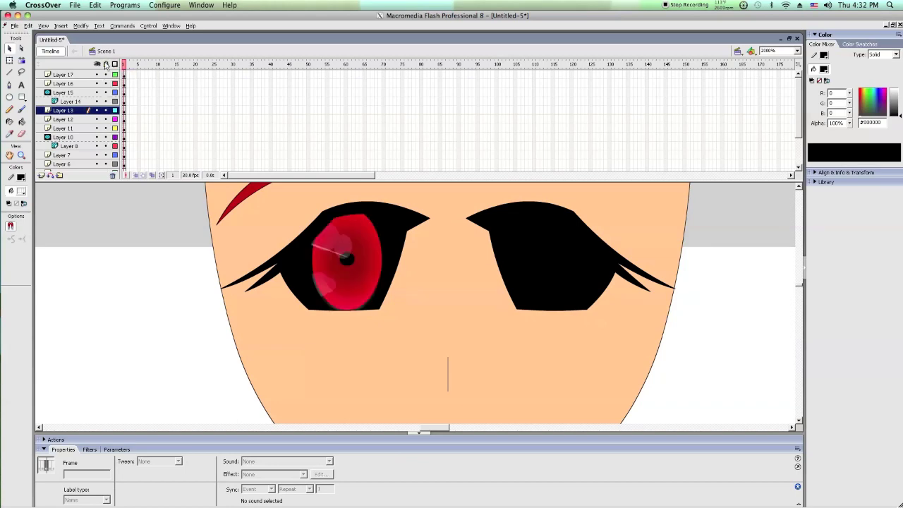
{"action": "left_click", "coordinate": [106, 64]}
{"action": "left_click", "coordinate": [447, 369]}
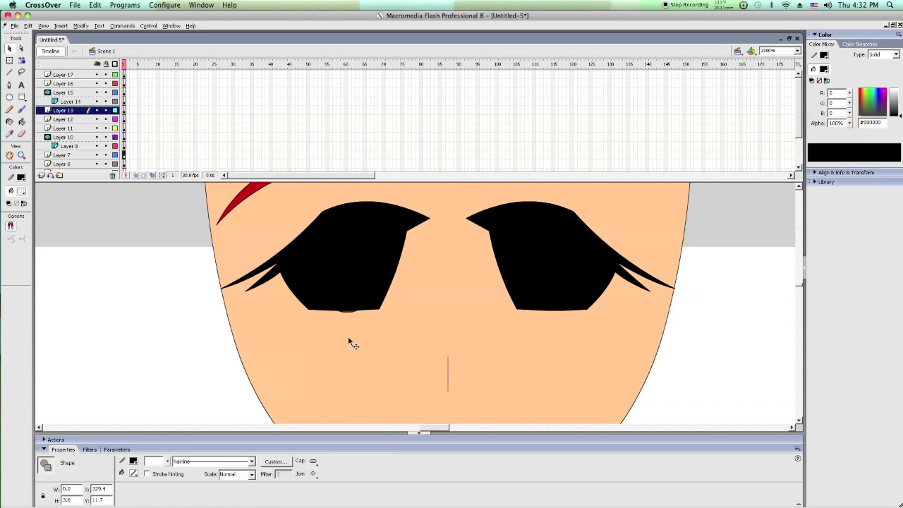
{"action": "key", "text": "Delete"}
{"action": "right_click", "coordinate": [148, 275]}
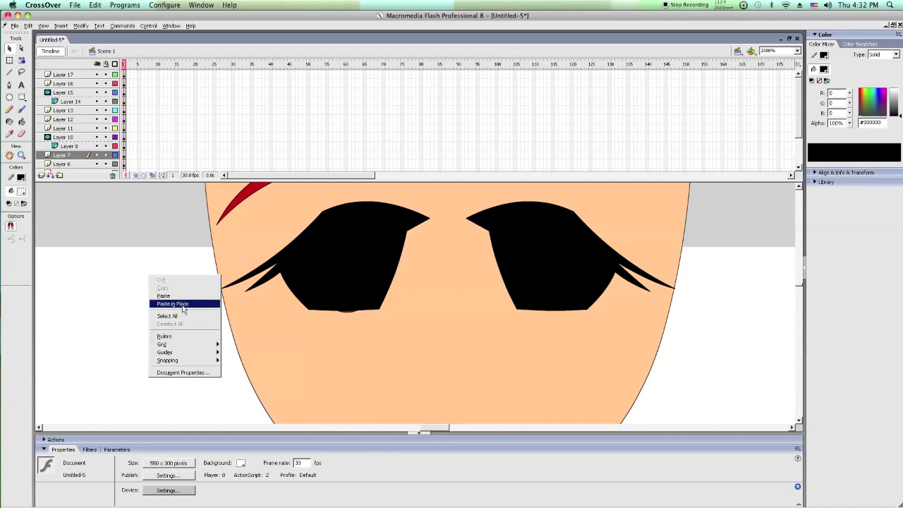
{"action": "left_click", "coordinate": [182, 304]}
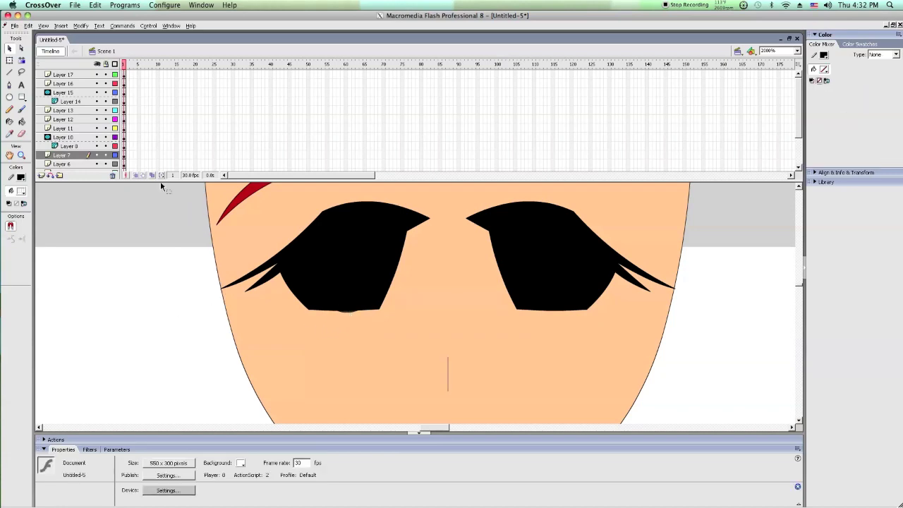
Step: Examine both eyes with the layers locked and unlocked, check Layer 13's visibility, and review the whole figure
{"action": "left_click", "coordinate": [105, 64]}
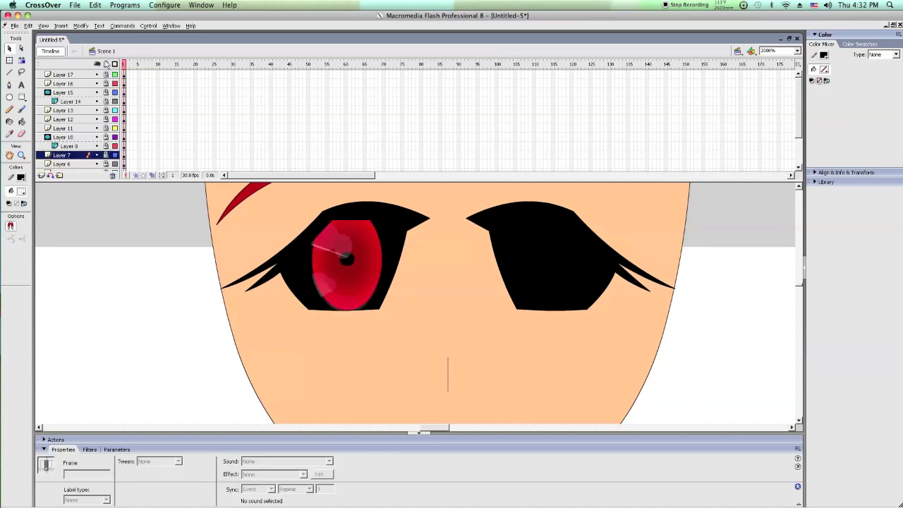
{"action": "left_click", "coordinate": [106, 63]}
{"action": "left_click", "coordinate": [528, 258]}
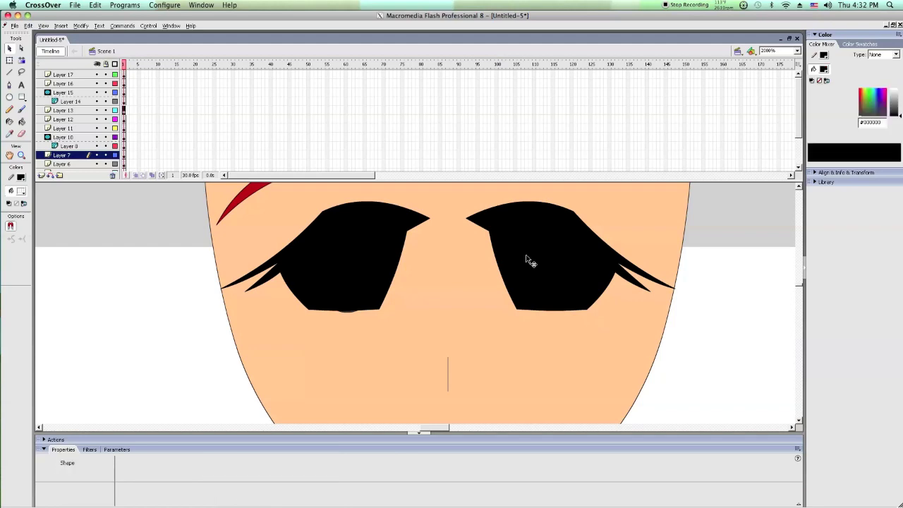
{"action": "left_click", "coordinate": [203, 211]}
{"action": "left_click", "coordinate": [96, 112]}
{"action": "left_click", "coordinate": [97, 112]}
{"action": "left_click", "coordinate": [21, 155]}
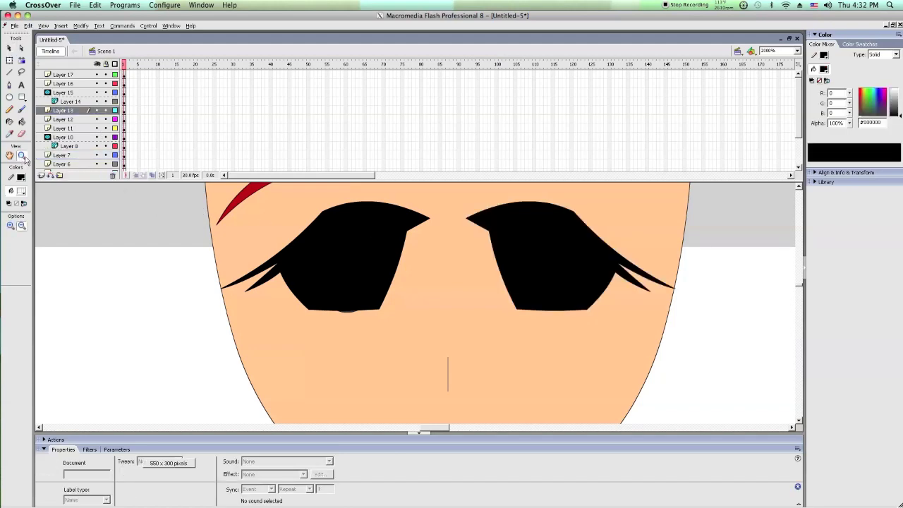
{"action": "left_click", "coordinate": [22, 226]}
{"action": "left_click", "coordinate": [250, 264]}
{"action": "left_click", "coordinate": [411, 313]}
{"action": "scroll", "coordinate": [410, 306], "scroll_direction": "down", "scroll_amount": 1}
{"action": "left_click", "coordinate": [410, 307], "text": "alt"}
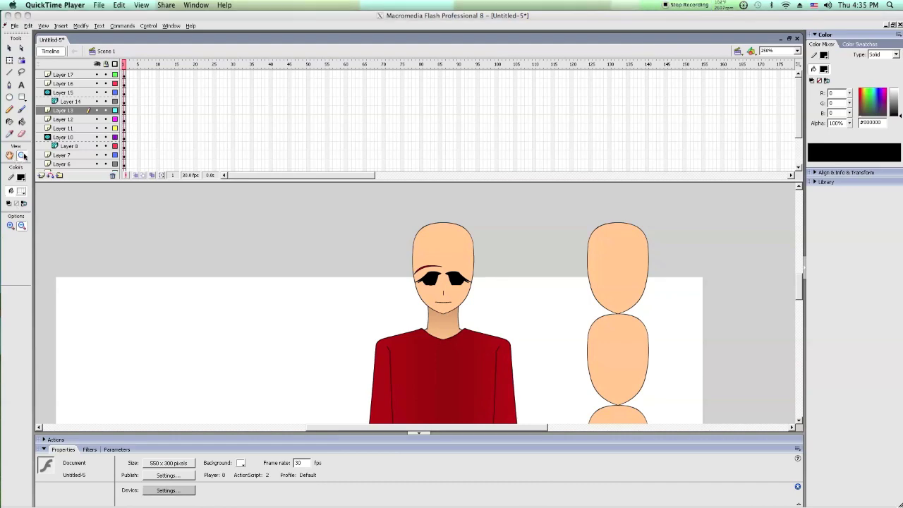
Step: Delete the flipped eye and the mirrored mouth line on Layer 13
{"action": "left_click", "coordinate": [23, 156]}
{"action": "left_click_drag", "start_coordinate": [389, 254], "coordinate": [514, 311]}
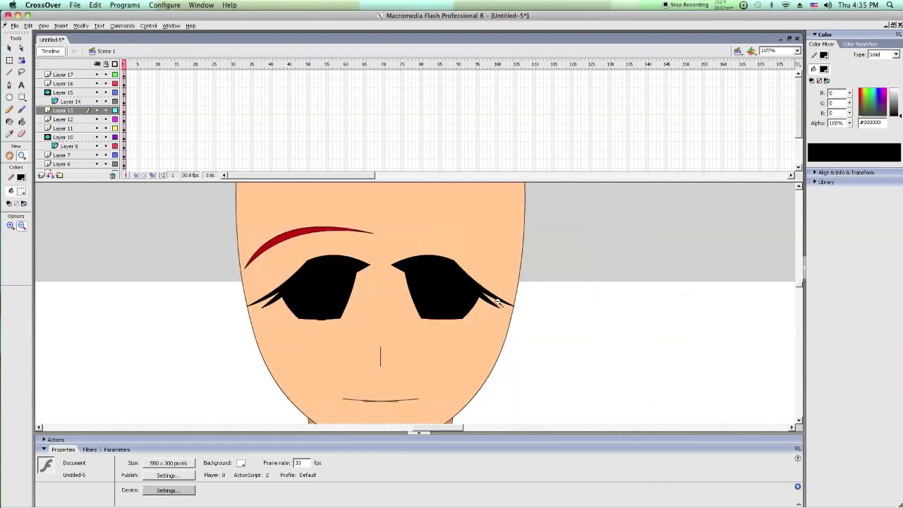
{"action": "left_click", "coordinate": [9, 48]}
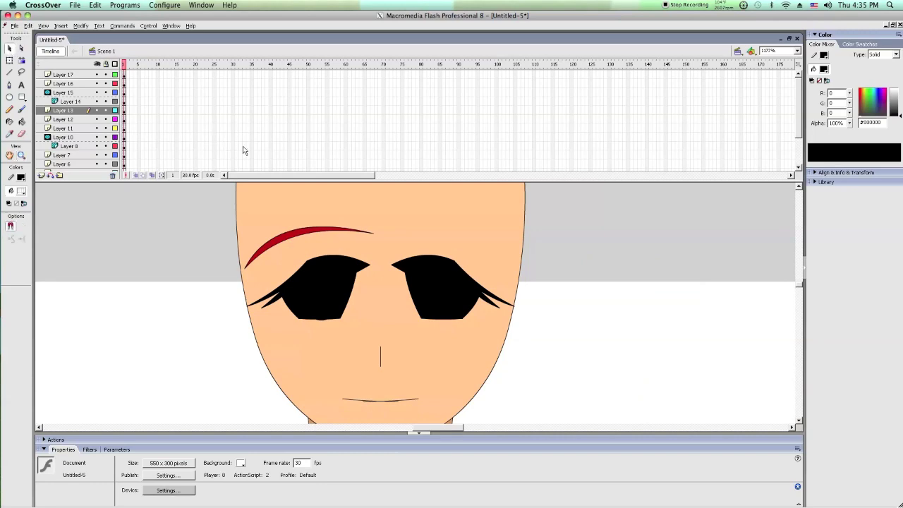
{"action": "left_click", "coordinate": [436, 289]}
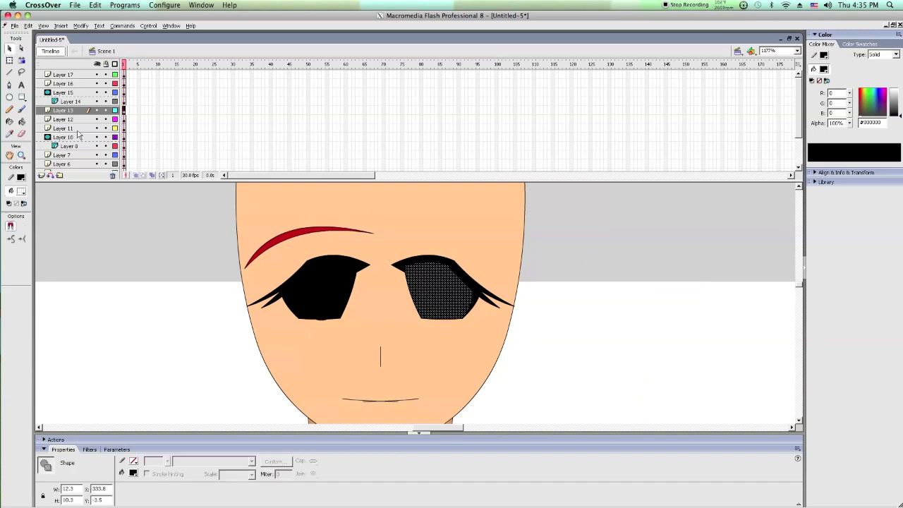
{"action": "left_click", "coordinate": [69, 111]}
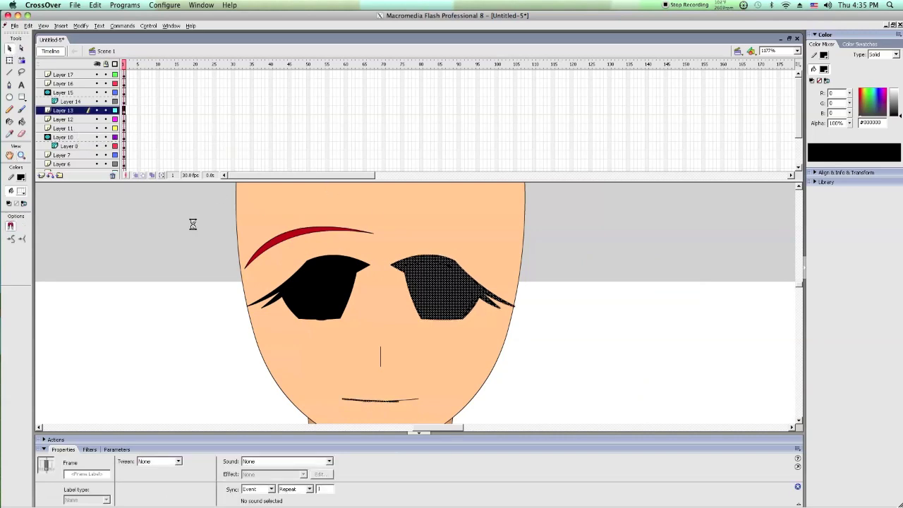
{"action": "key", "text": "Delete"}
{"action": "key", "text": "ctrl+z"}
{"action": "key", "text": "ctrl+z"}
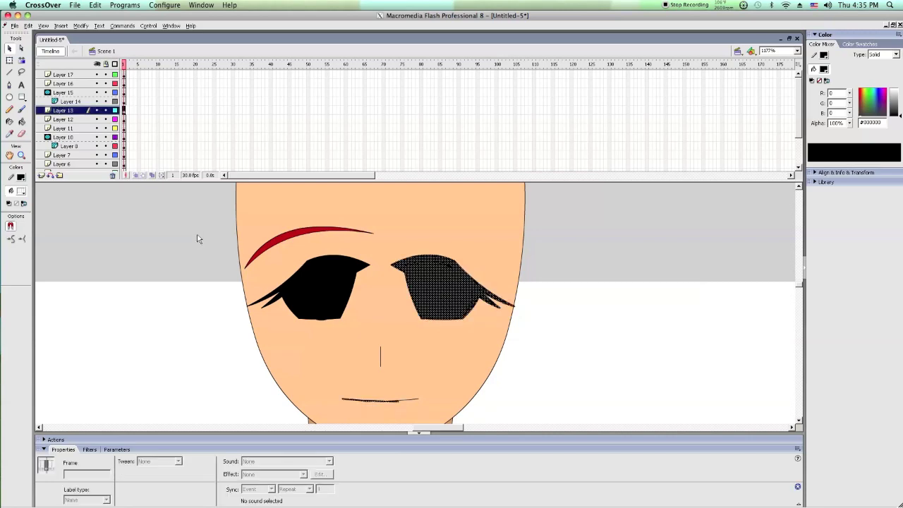
{"action": "key", "text": "Delete"}
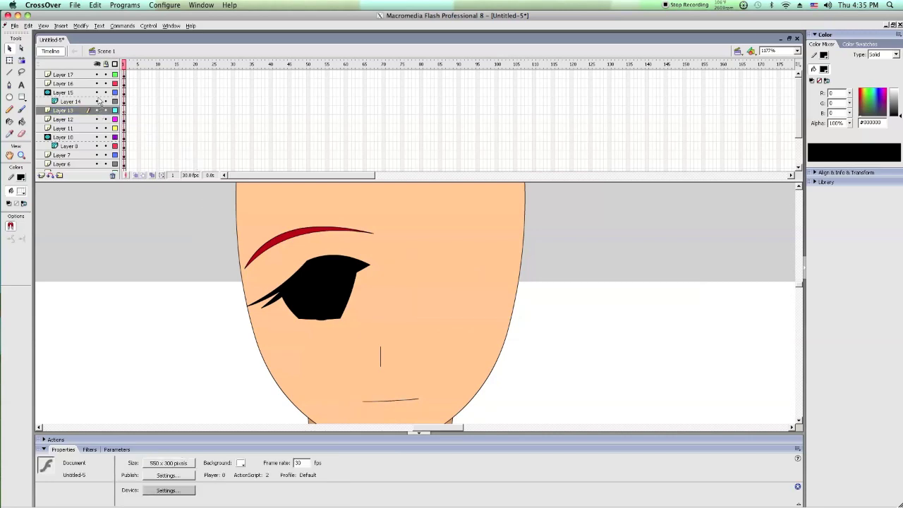
Step: Paste the copied eye frames into the first frames of Layers 13 to 17
{"action": "left_click", "coordinate": [123, 111]}
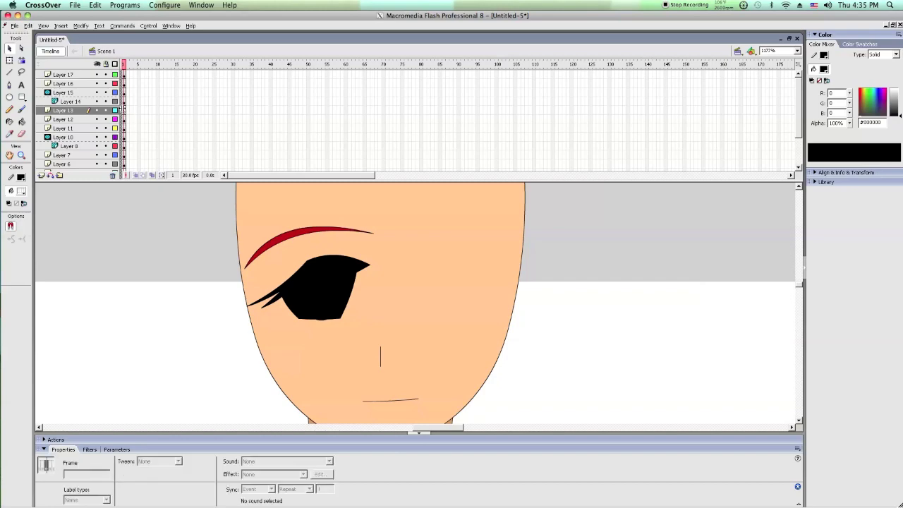
{"action": "left_click", "coordinate": [124, 101]}
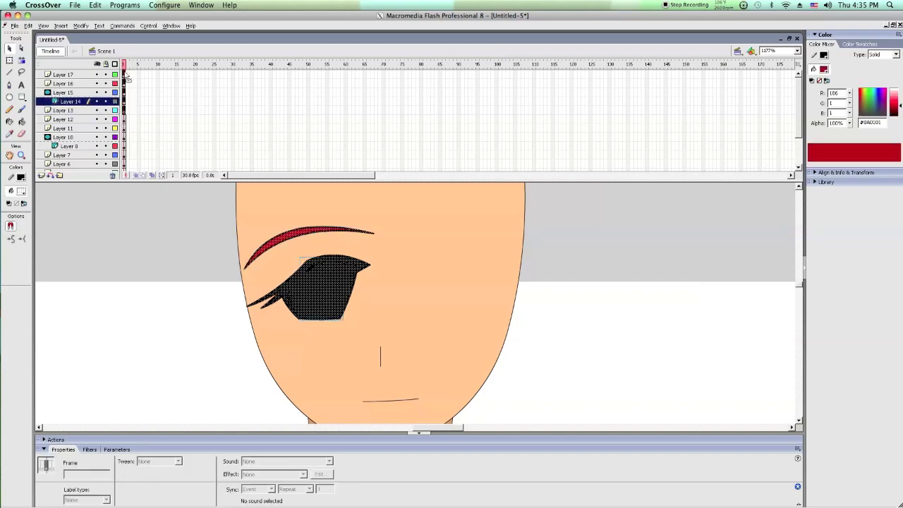
{"action": "right_click", "coordinate": [124, 73]}
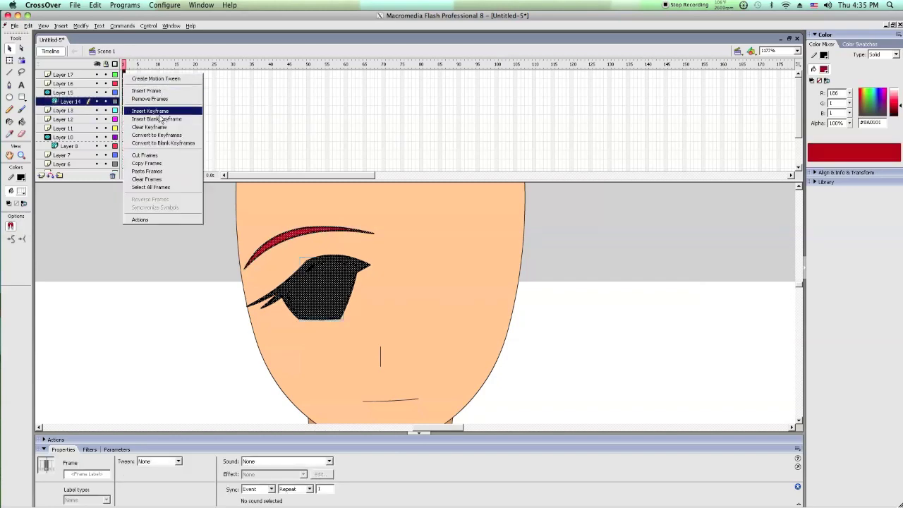
{"action": "left_click", "coordinate": [170, 179]}
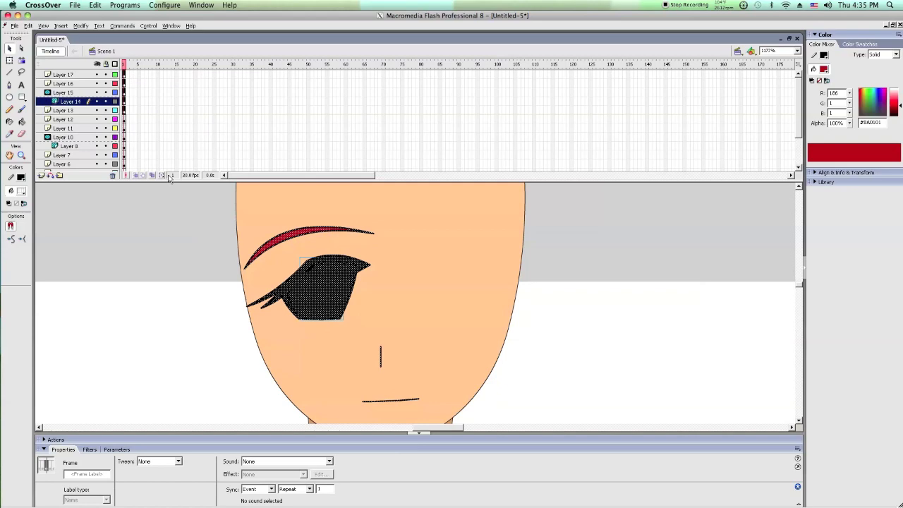
Step: Lock all layers and unlock only Layers 13 to 17
{"action": "left_click", "coordinate": [161, 212]}
{"action": "left_click", "coordinate": [106, 65]}
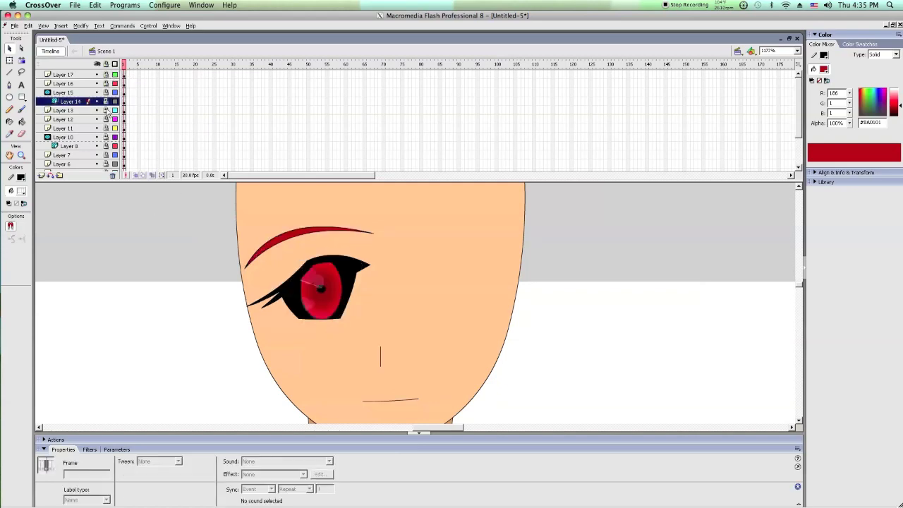
{"action": "left_click_drag", "start_coordinate": [106, 110], "coordinate": [100, 46]}
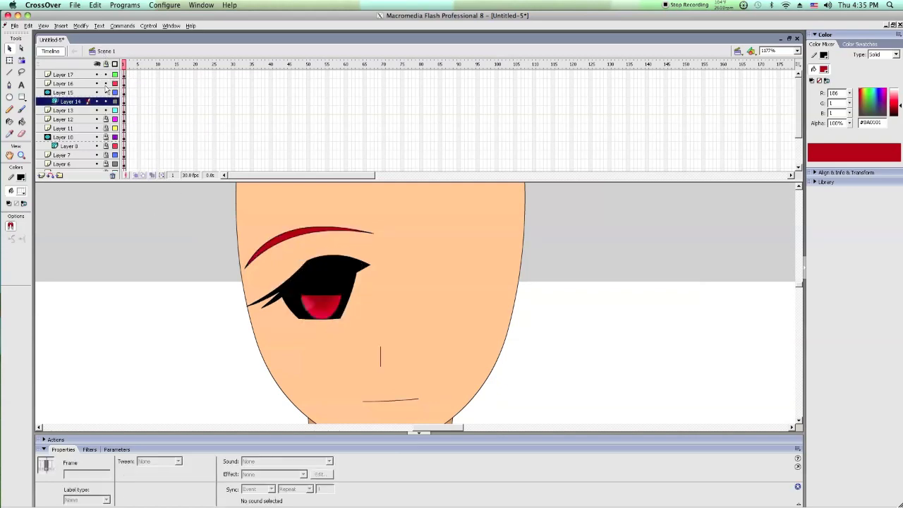
Step: Flip everything on Layers 13 to 17 horizontally and align the copy's nose line with the original nose line
{"action": "left_click", "coordinate": [83, 111]}
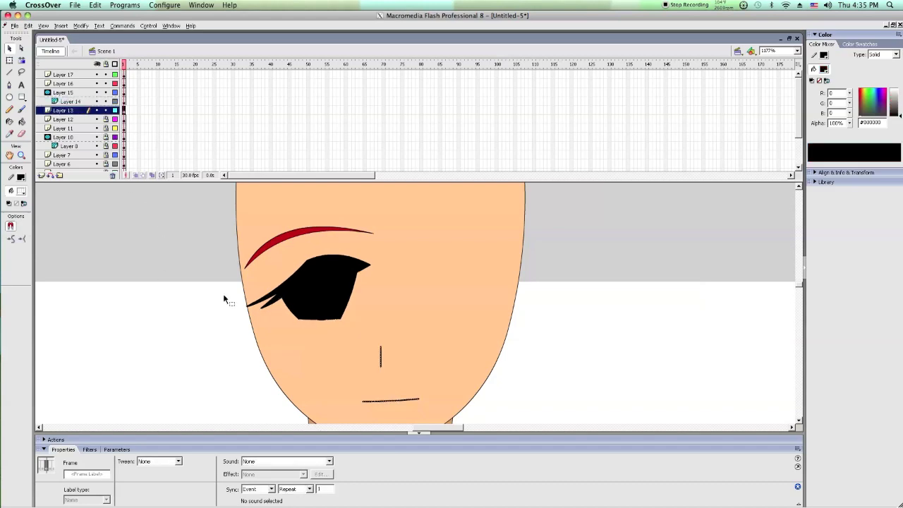
{"action": "right_click", "coordinate": [169, 225]}
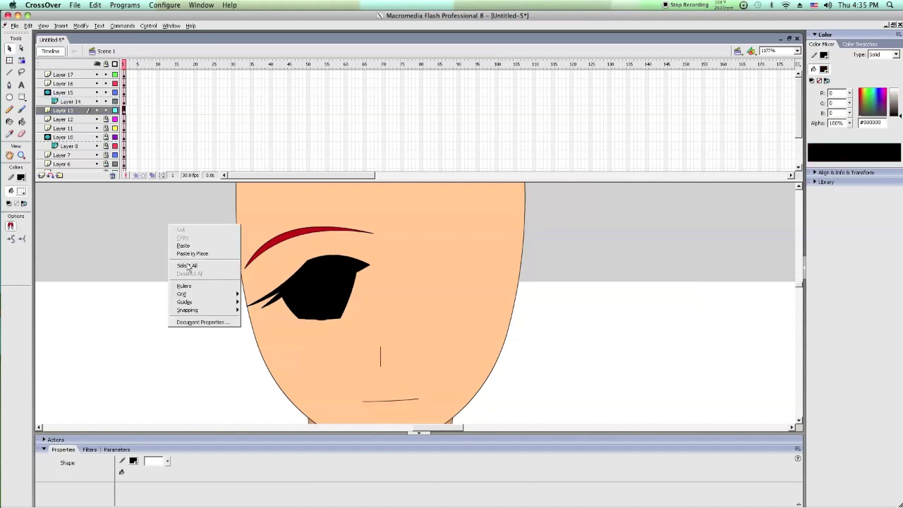
{"action": "left_click", "coordinate": [197, 274]}
{"action": "key", "text": "ctrl+a"}
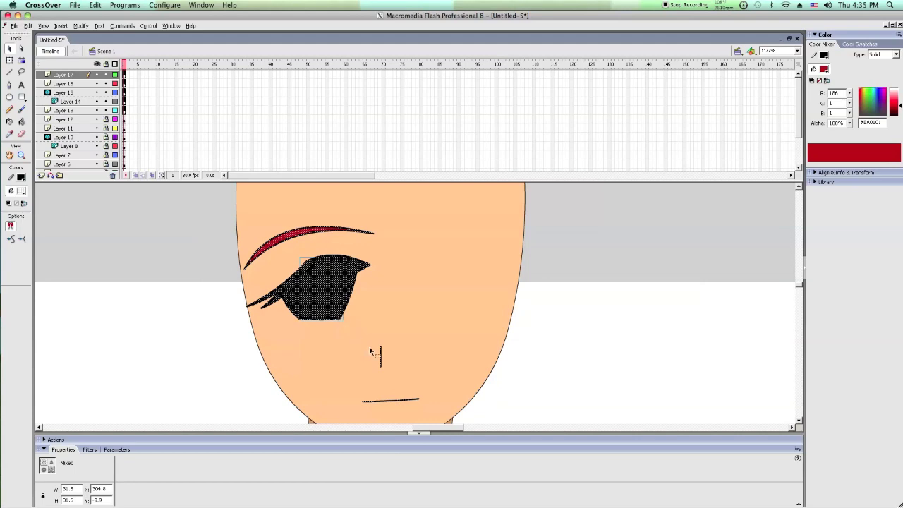
{"action": "left_click_drag", "start_coordinate": [385, 361], "coordinate": [398, 359]}
{"action": "key", "text": "ctrl+shift+h"}
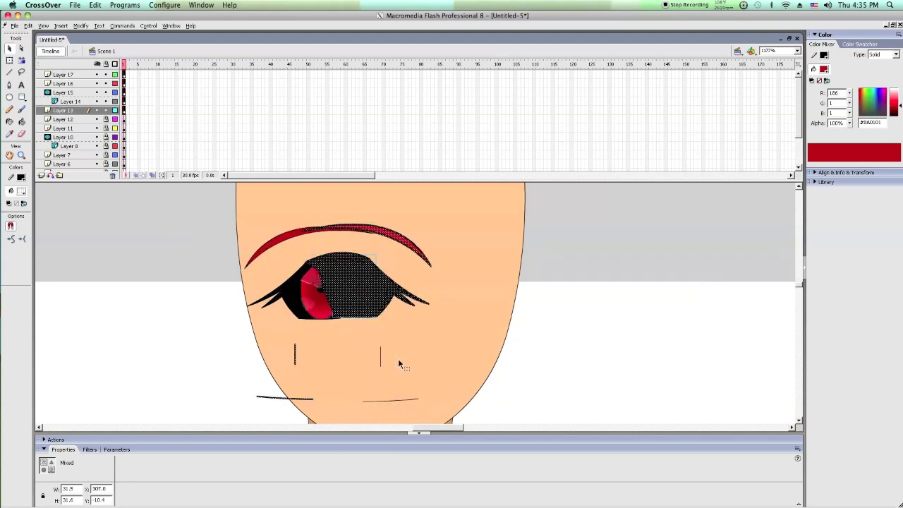
{"action": "left_click_drag", "start_coordinate": [296, 351], "coordinate": [378, 357]}
{"action": "left_click_drag", "start_coordinate": [381, 353], "coordinate": [381, 353]}
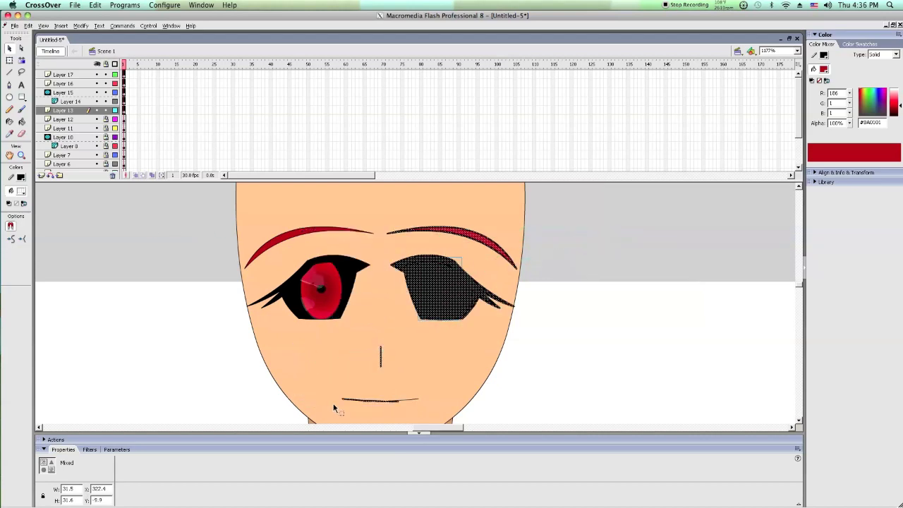
Step: Delete the mirrored copy's duplicate mouth and nose lines on Layer 13
{"action": "mouse_move", "coordinate": [323, 410]}
{"action": "left_mouse_down"}
{"action": "mouse_move", "coordinate": [417, 399]}
{"action": "mouse_move", "coordinate": [430, 388]}
{"action": "left_mouse_up"}
{"action": "key", "text": "Delete"}
{"action": "left_click_drag", "start_coordinate": [367, 340], "coordinate": [398, 381]}
{"action": "key", "text": "Delete"}
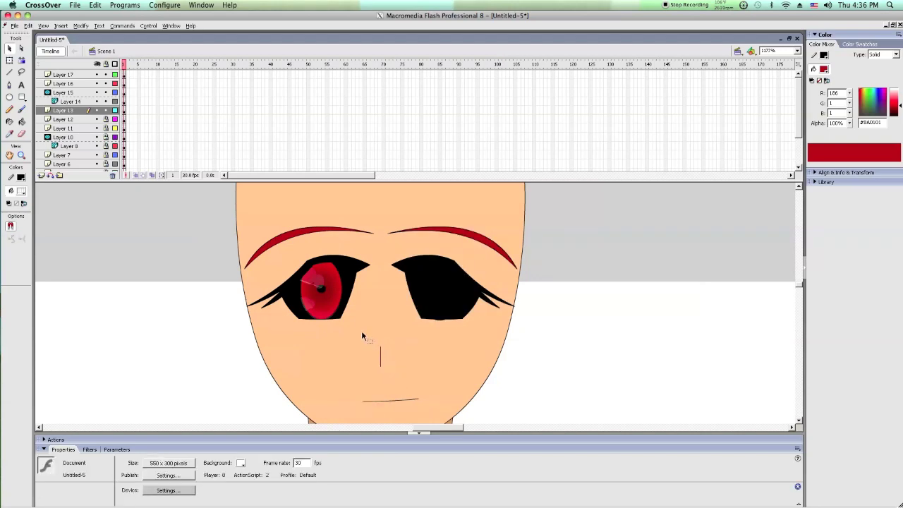
Step: Check both masked irises with all layers locked, and unlock only Layers 13 to 17 again
{"action": "scroll", "coordinate": [361, 330], "scroll_direction": "down", "scroll_amount": 2}
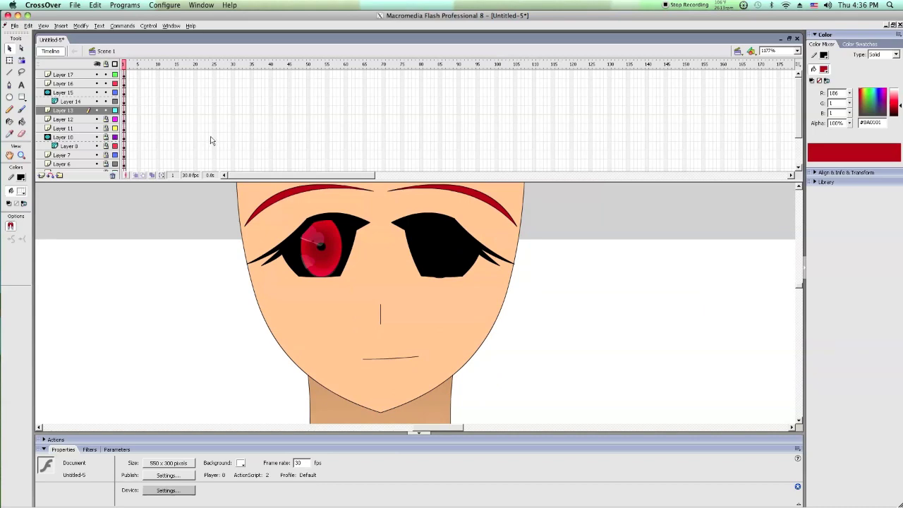
{"action": "left_click", "coordinate": [106, 64]}
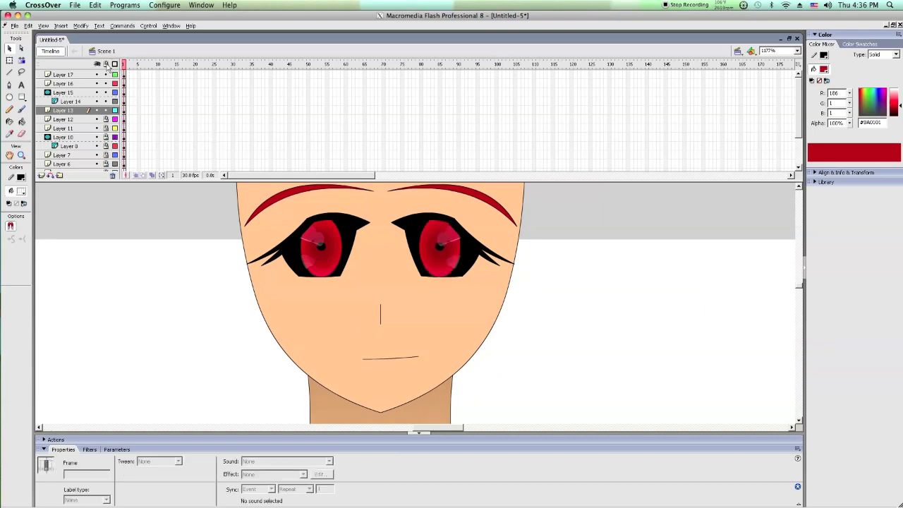
{"action": "left_click", "coordinate": [106, 64]}
{"action": "left_click", "coordinate": [97, 64]}
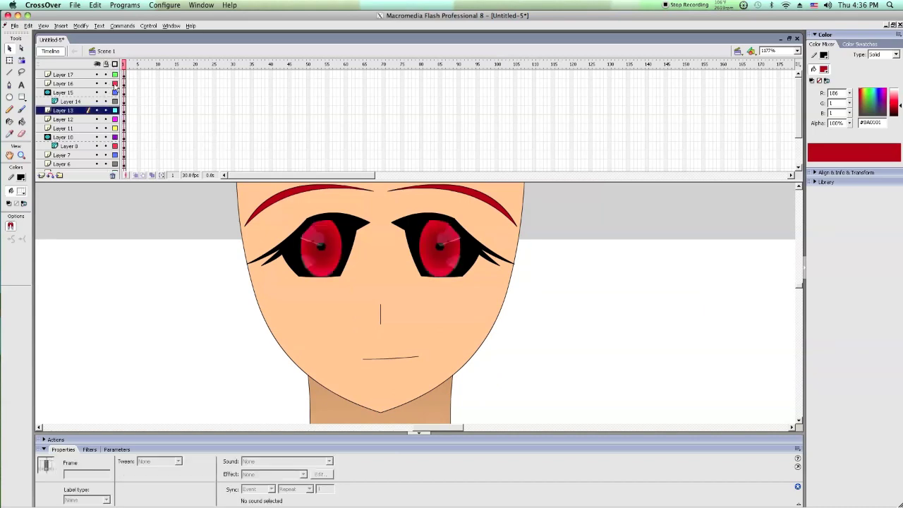
{"action": "left_click", "coordinate": [105, 63]}
{"action": "left_click_drag", "start_coordinate": [105, 109], "coordinate": [105, 87]}
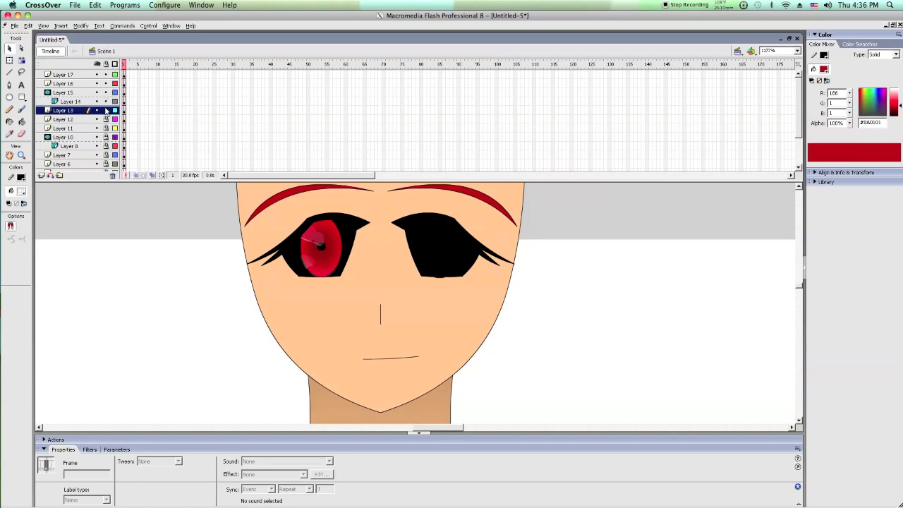
Step: Select everything on Layers 13 to 17 and nudge the mirrored eye and eyebrow slightly to the right
{"action": "left_click", "coordinate": [141, 279]}
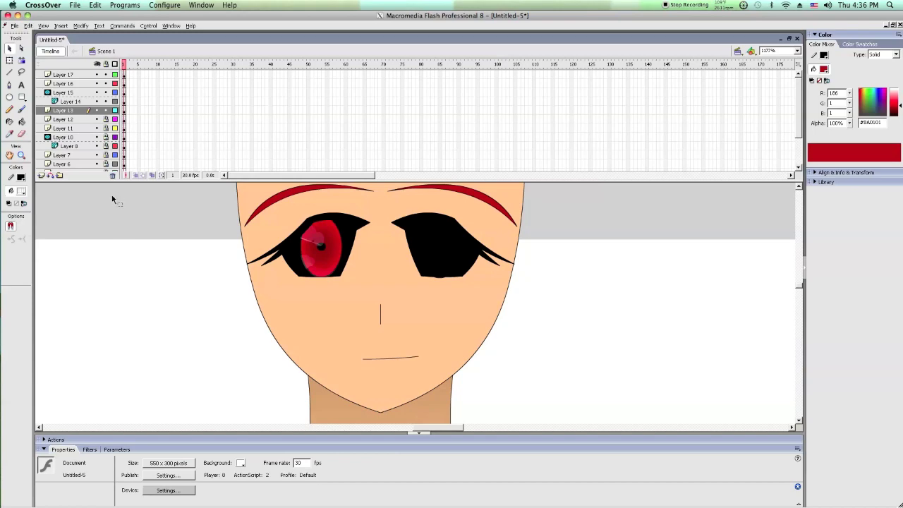
{"action": "right_click", "coordinate": [136, 227]}
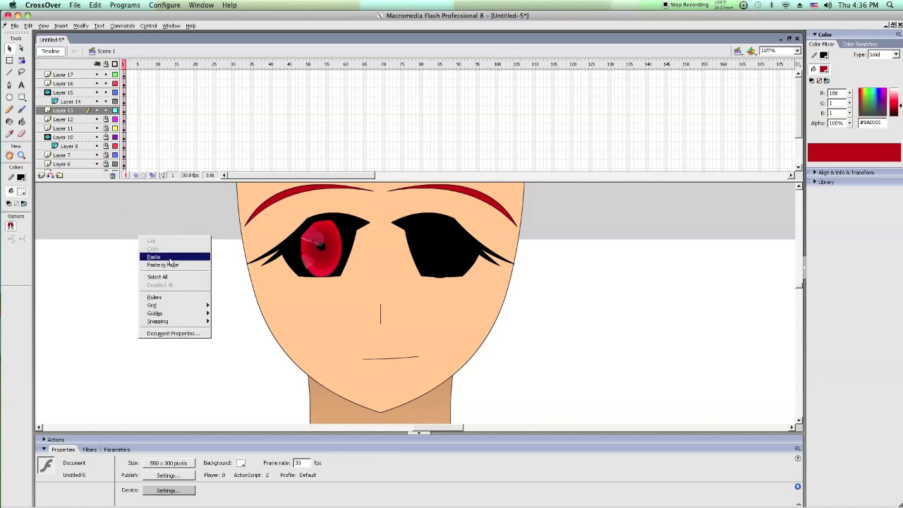
{"action": "left_click", "coordinate": [172, 277]}
{"action": "left_click", "coordinate": [310, 276]}
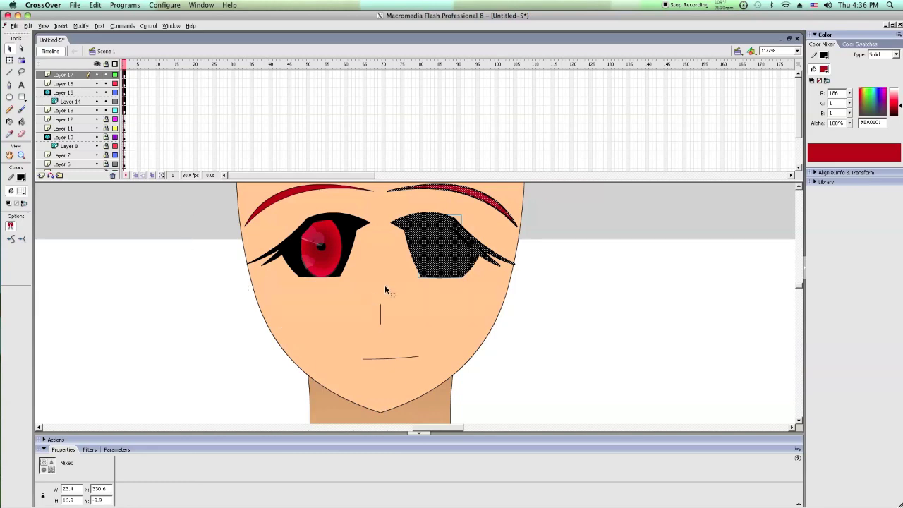
{"action": "key", "text": "Right"}
{"action": "key", "text": "Right"}
{"action": "key", "text": "Right"}
{"action": "key", "text": "Right"}
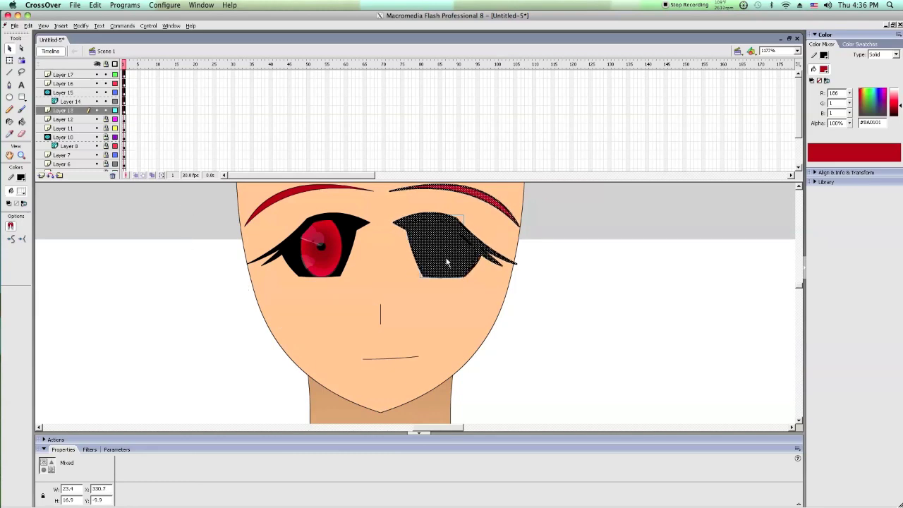
{"action": "left_click", "coordinate": [138, 227]}
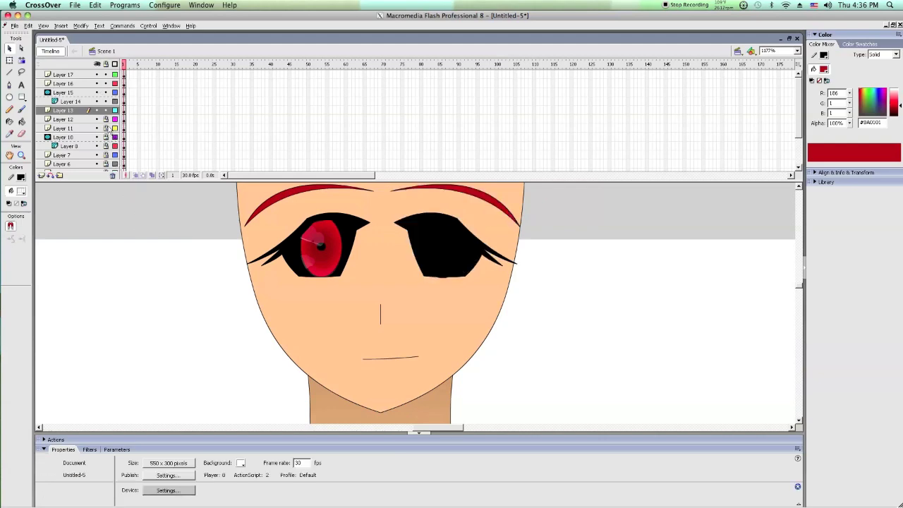
Step: Lock Layers 13 to 17, unlock Layers 7 to 12, and nudge the original eye, eyebrow, nose and mouth slightly to the left
{"action": "left_click", "coordinate": [110, 112]}
{"action": "left_click", "coordinate": [112, 110]}
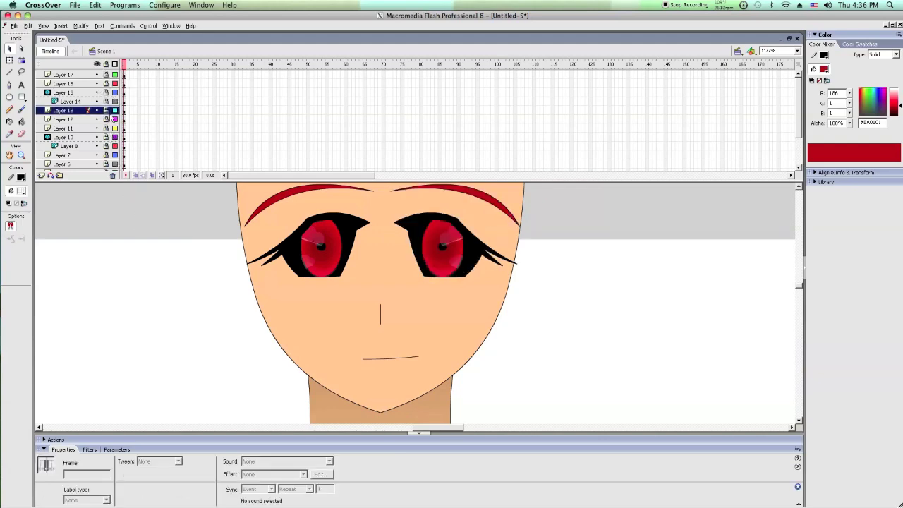
{"action": "left_click", "coordinate": [113, 163]}
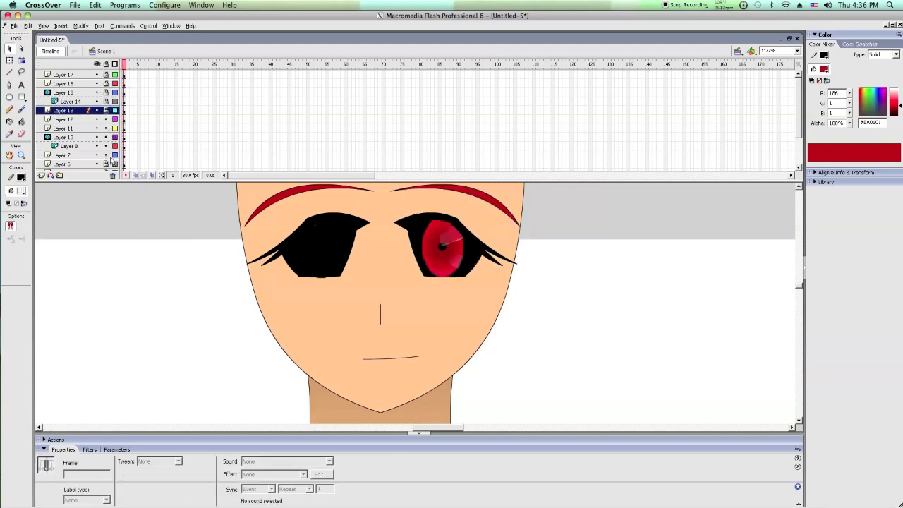
{"action": "right_click", "coordinate": [147, 252]}
{"action": "left_click", "coordinate": [171, 292]}
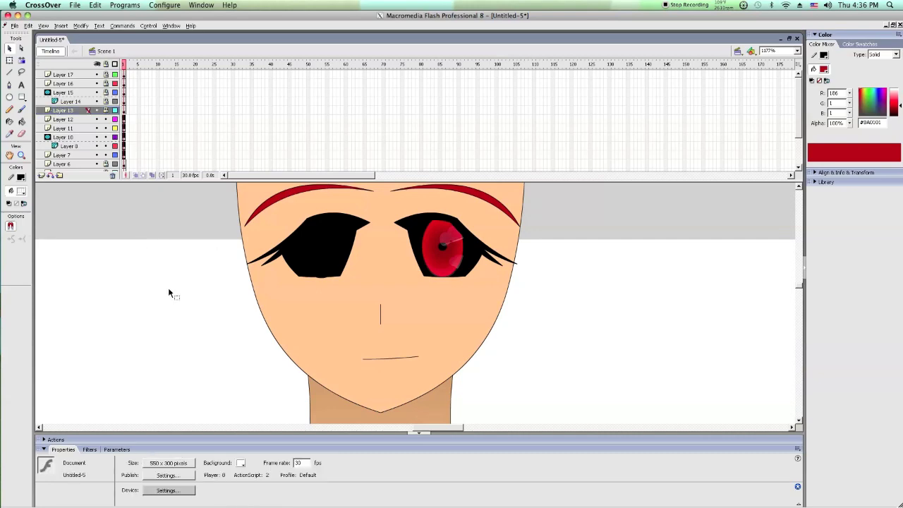
{"action": "key", "text": "Left"}
{"action": "key", "text": "Left"}
{"action": "key", "text": "Left"}
{"action": "key", "text": "Left"}
{"action": "key", "text": "Left"}
{"action": "key", "text": "Left"}
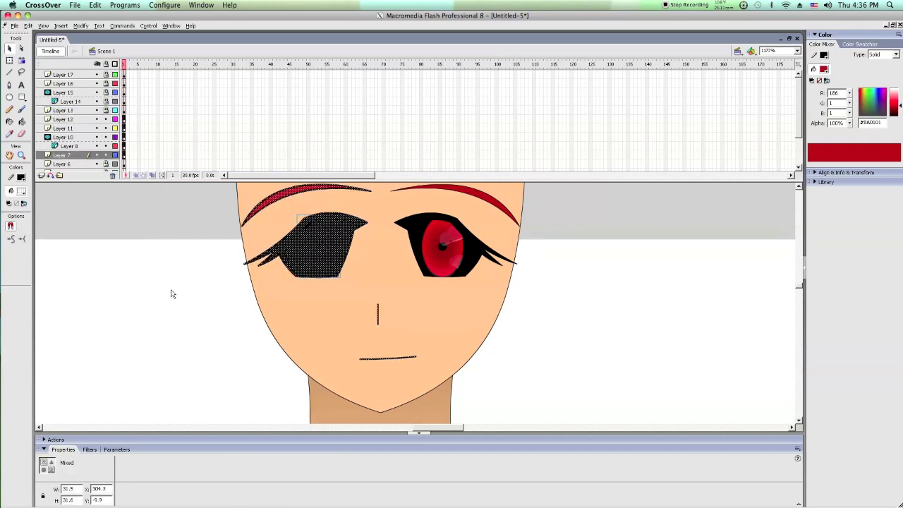
{"action": "left_click", "coordinate": [171, 294]}
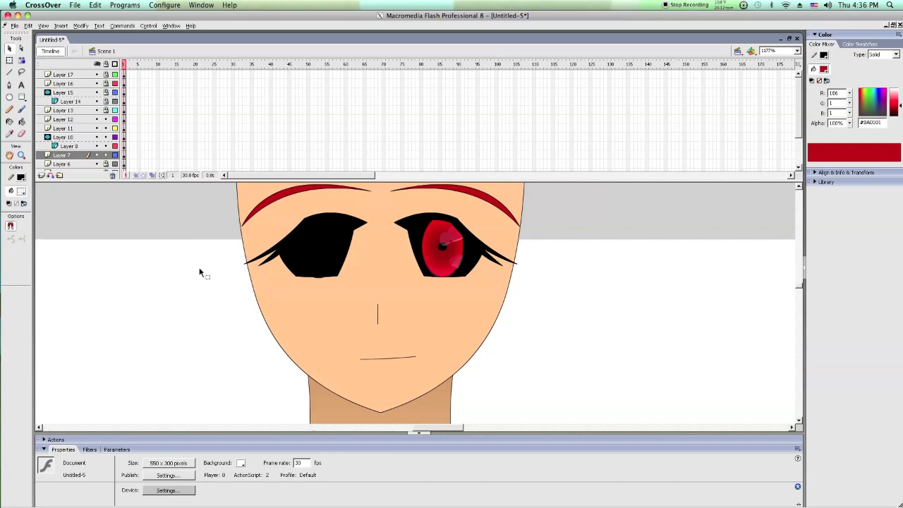
Step: Unlock only Layers 7, 10, 11, 13, 15 and 16 and select everything on them with Free Transform
{"action": "scroll", "coordinate": [198, 266], "scroll_direction": "up", "scroll_amount": 2}
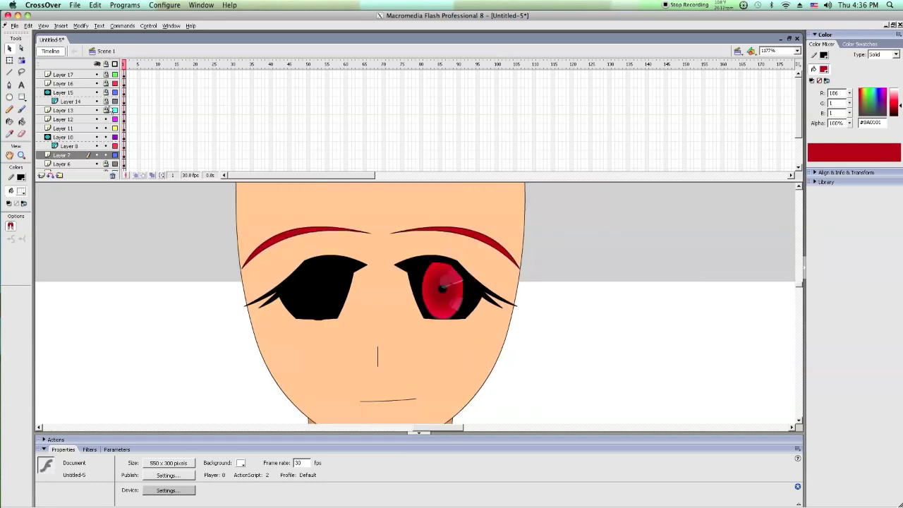
{"action": "left_click", "coordinate": [115, 155]}
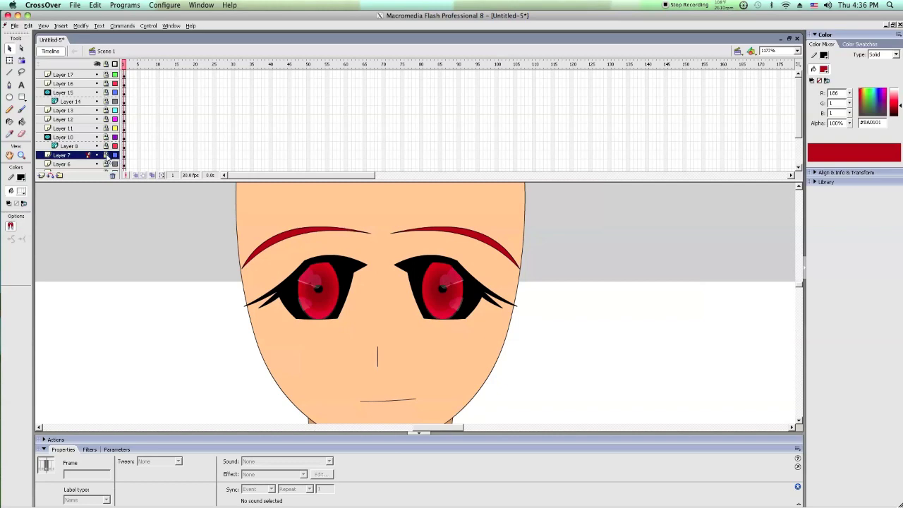
{"action": "left_click", "coordinate": [106, 138]}
{"action": "left_click", "coordinate": [105, 129]}
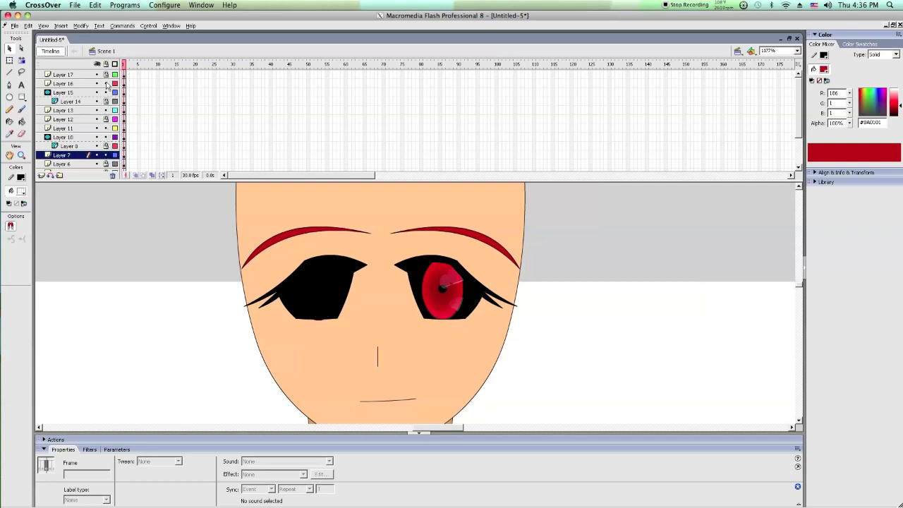
{"action": "left_click", "coordinate": [106, 83]}
{"action": "right_click", "coordinate": [187, 278]}
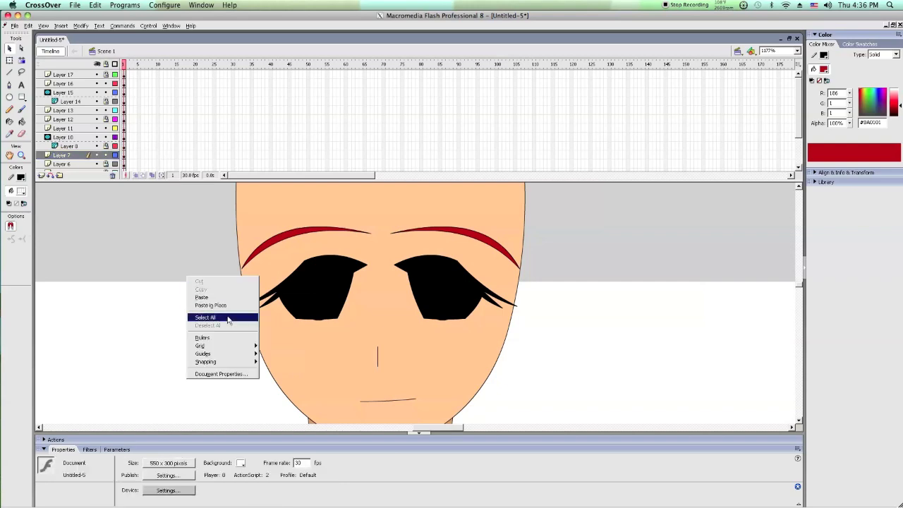
{"action": "left_click", "coordinate": [205, 317]}
{"action": "left_click", "coordinate": [10, 60]}
Step: Cut the nose and mouth lines from Layer 7 and, with all layers unlocked, paste them in place on Layer 5
{"action": "scroll", "coordinate": [252, 304], "scroll_direction": "down", "scroll_amount": 2}
{"action": "left_click_drag", "start_coordinate": [327, 299], "coordinate": [456, 399]}
{"action": "key", "text": "Delete"}
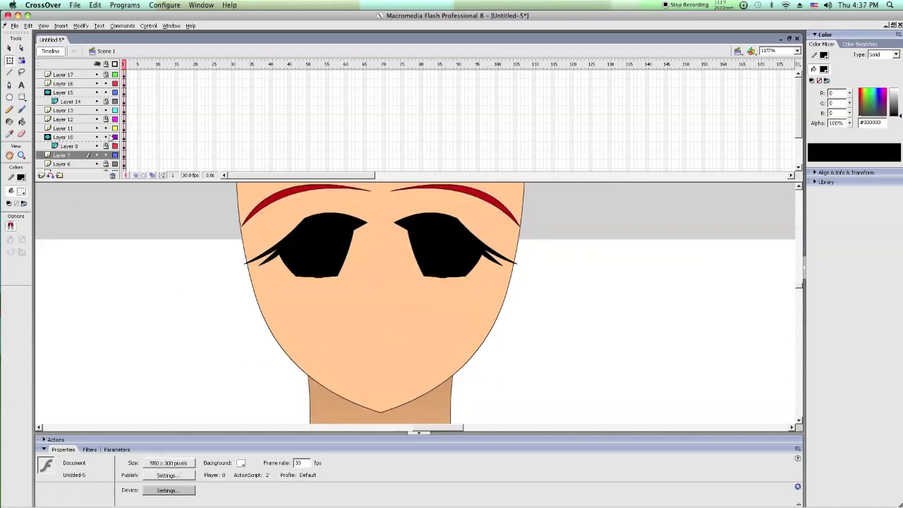
{"action": "left_click", "coordinate": [106, 64]}
{"action": "left_click", "coordinate": [106, 64]}
{"action": "scroll", "coordinate": [141, 212], "scroll_direction": "down", "scroll_amount": 2}
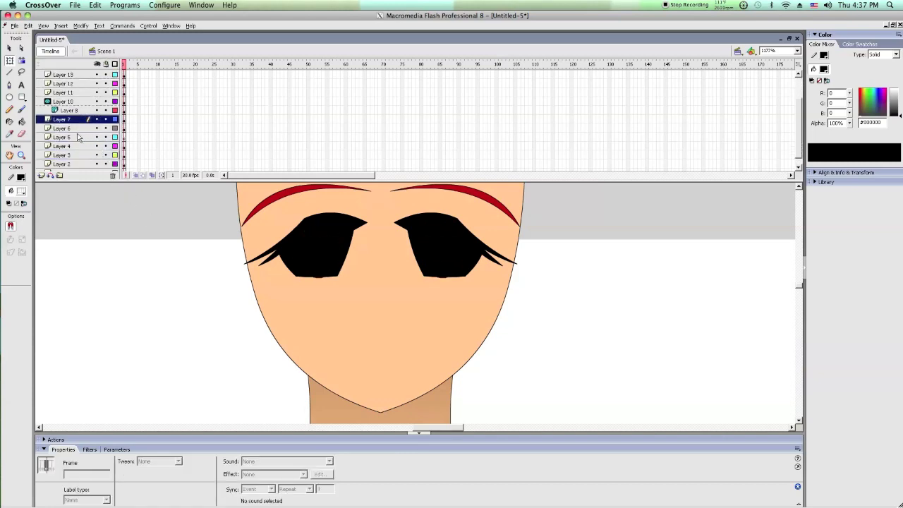
{"action": "left_click", "coordinate": [78, 137]}
{"action": "right_click", "coordinate": [110, 205]}
{"action": "left_click", "coordinate": [132, 233]}
{"action": "left_click", "coordinate": [132, 232]}
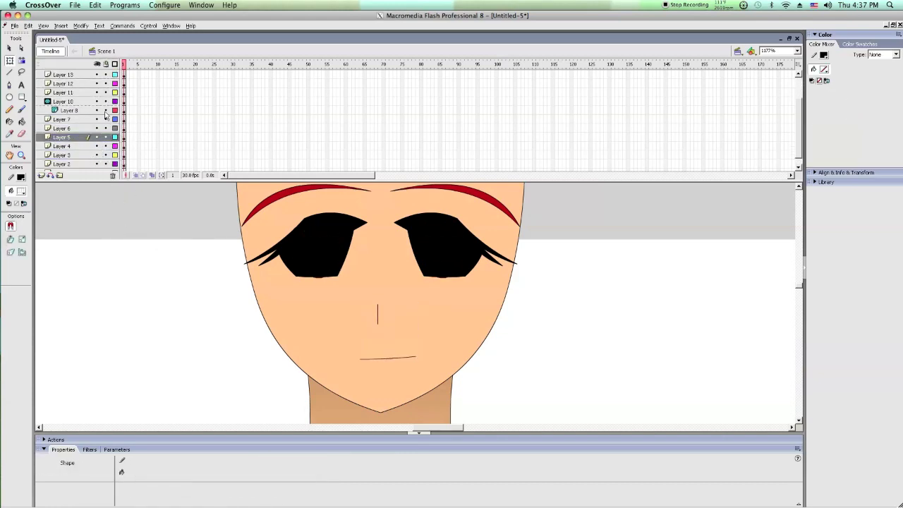
Step: Lock all layers and unlock only Layers 7, 10, 11, 13, 15 and 16
{"action": "left_click", "coordinate": [107, 63]}
{"action": "left_click", "coordinate": [107, 111], "text": "alt"}
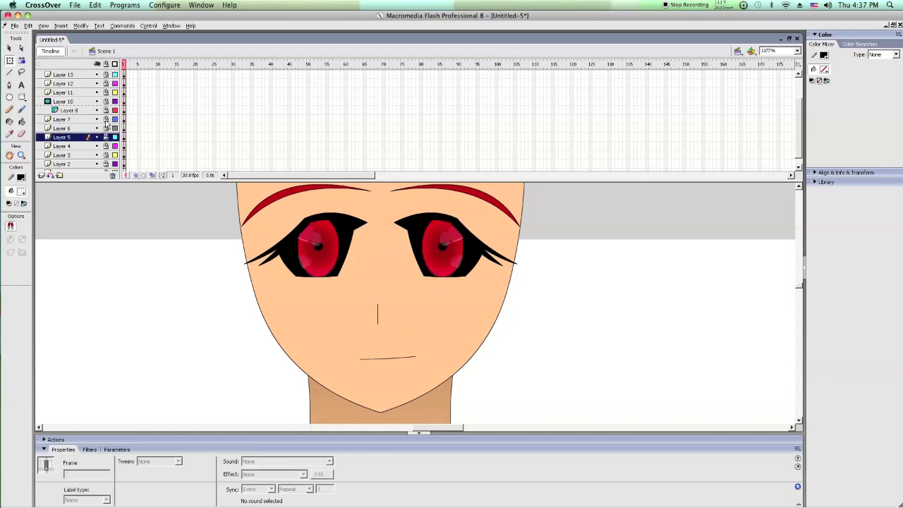
{"action": "left_click", "coordinate": [105, 100]}
{"action": "left_click", "coordinate": [105, 93]}
{"action": "scroll", "coordinate": [106, 97], "scroll_direction": "up", "scroll_amount": 4}
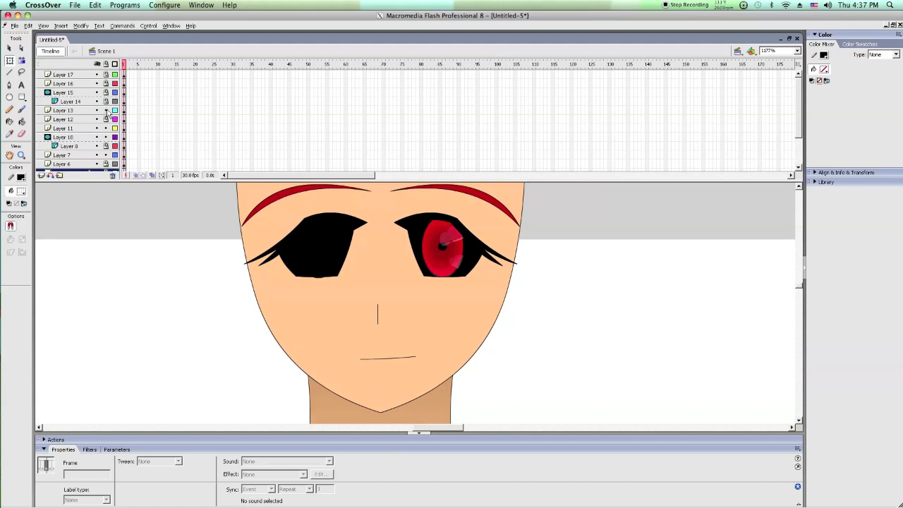
{"action": "key", "text": "ctrl+z"}
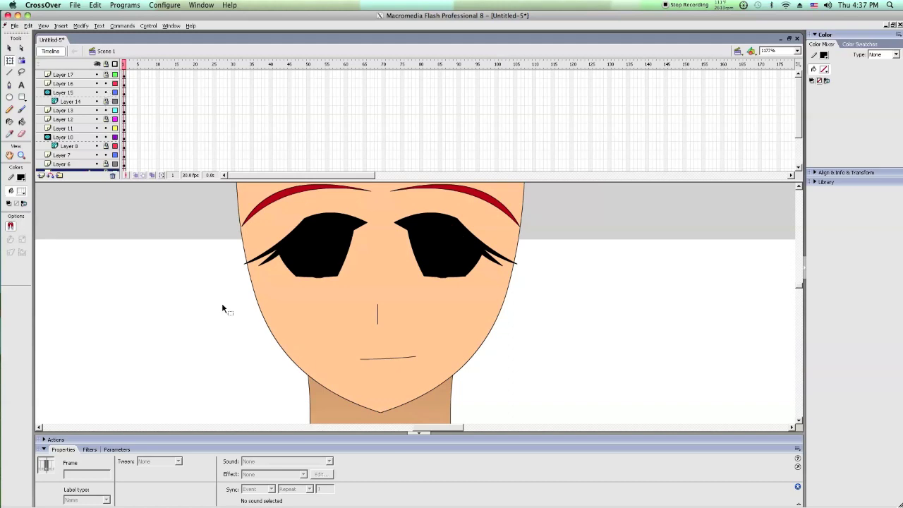
Step: Select everything on the unlocked layers and squash both black eye shapes vertically with Free Transform
{"action": "right_click", "coordinate": [222, 304]}
{"action": "left_click", "coordinate": [259, 346]}
{"action": "scroll", "coordinate": [324, 257], "scroll_direction": "up", "scroll_amount": 3}
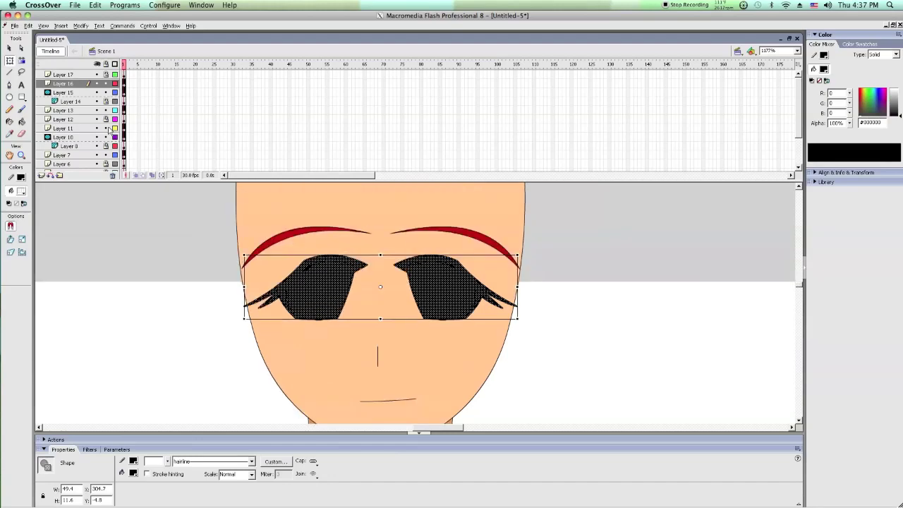
{"action": "left_click_drag", "start_coordinate": [380, 255], "coordinate": [380, 263]}
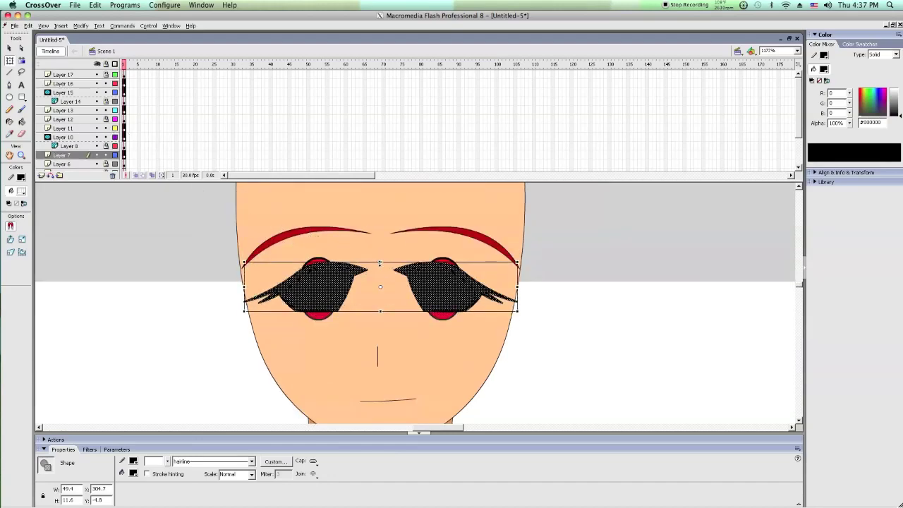
{"action": "left_click", "coordinate": [215, 264]}
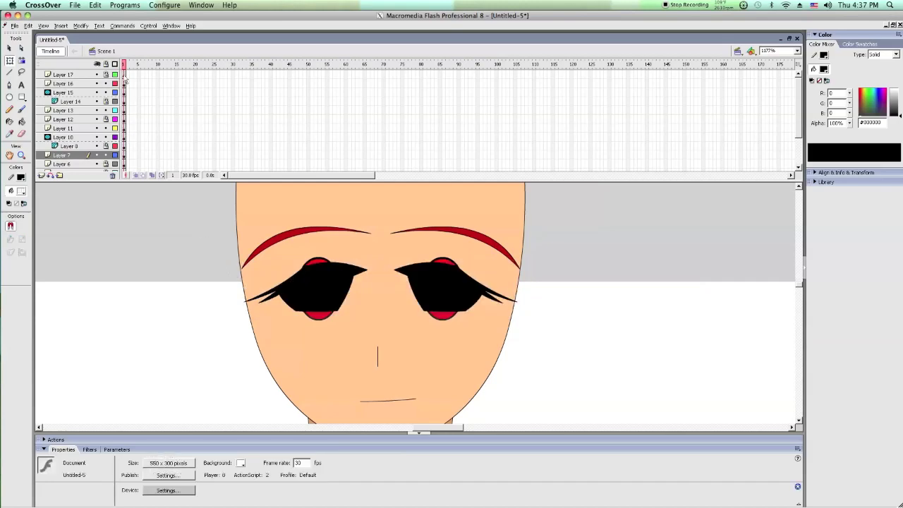
Step: Lock all layers and insert a new layer above Layer 17
{"action": "left_click", "coordinate": [105, 66]}
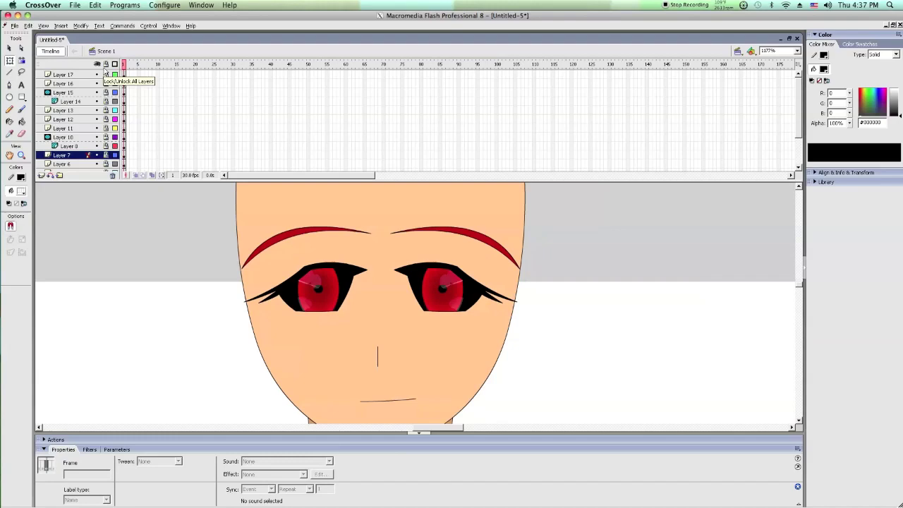
{"action": "left_click", "coordinate": [105, 68]}
{"action": "left_click", "coordinate": [446, 318]}
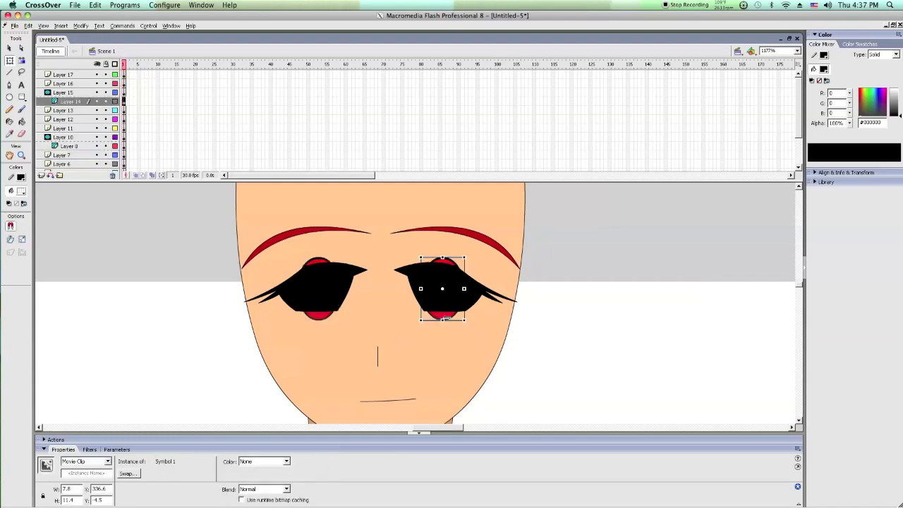
{"action": "left_click", "coordinate": [565, 278]}
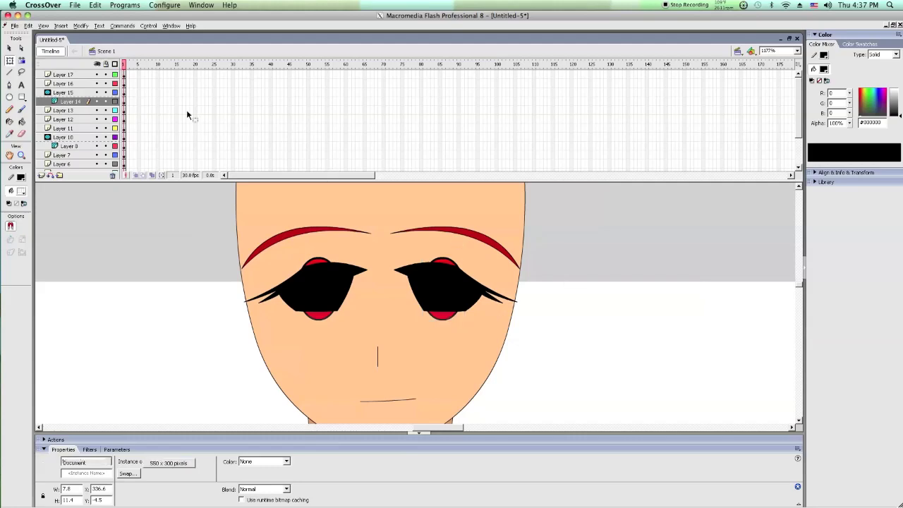
{"action": "left_click", "coordinate": [105, 64]}
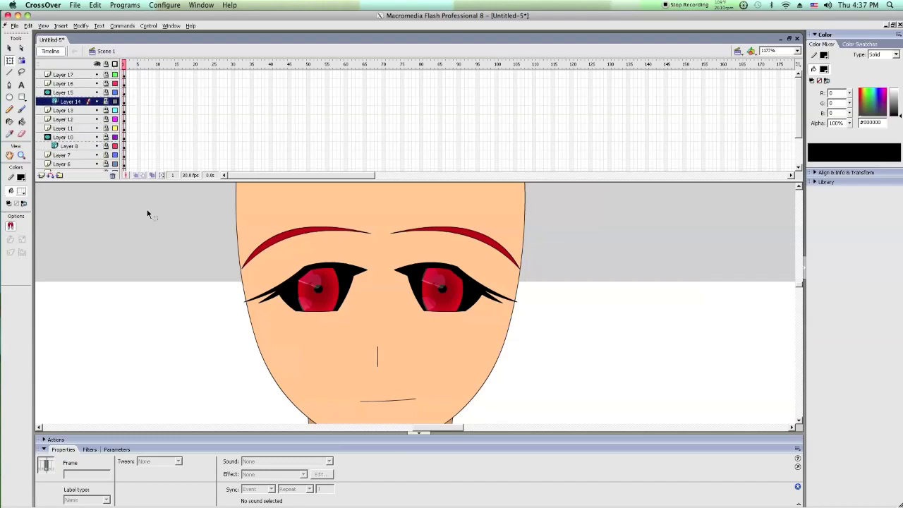
{"action": "right_click", "coordinate": [61, 74]}
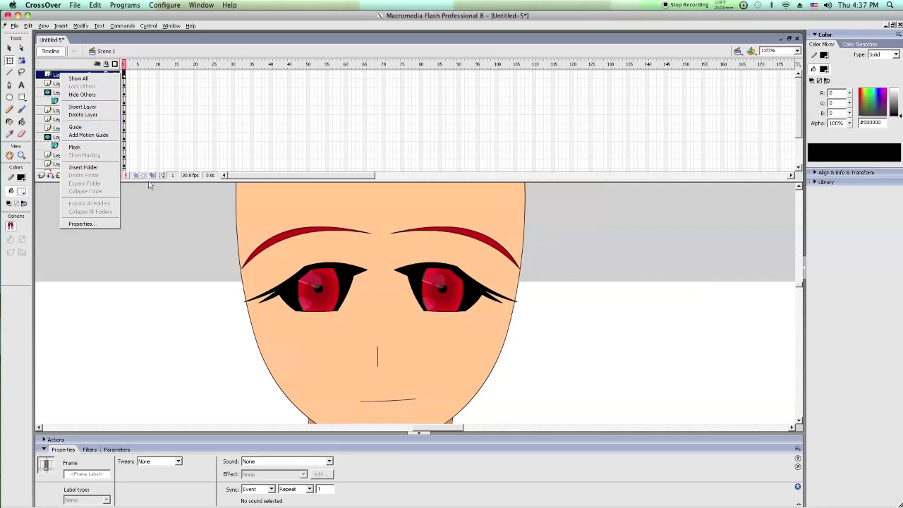
{"action": "left_click", "coordinate": [104, 108]}
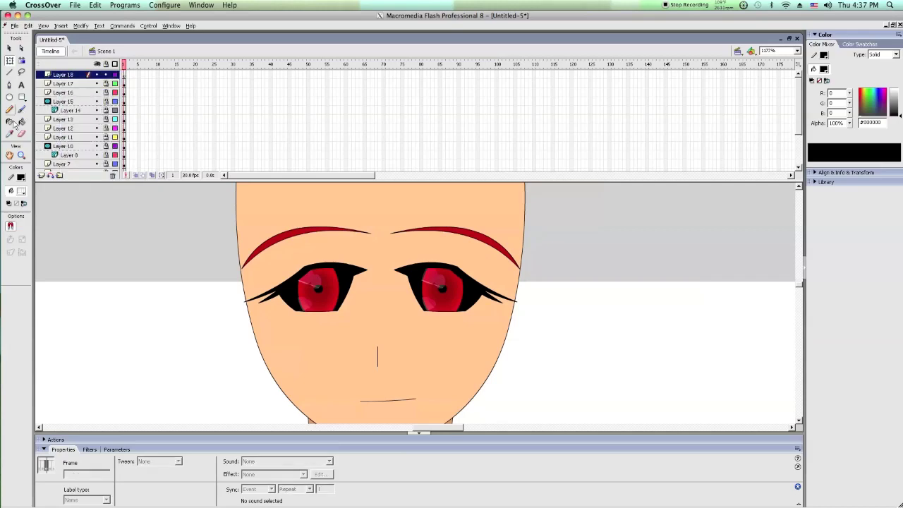
Step: Draw the left half of the hair around the head with straight hairline segments, including pointed fringe strands above the left eye
{"action": "left_click", "coordinate": [21, 156]}
{"action": "left_click", "coordinate": [311, 283], "text": "alt"}
{"action": "left_click", "coordinate": [396, 309], "text": "alt"}
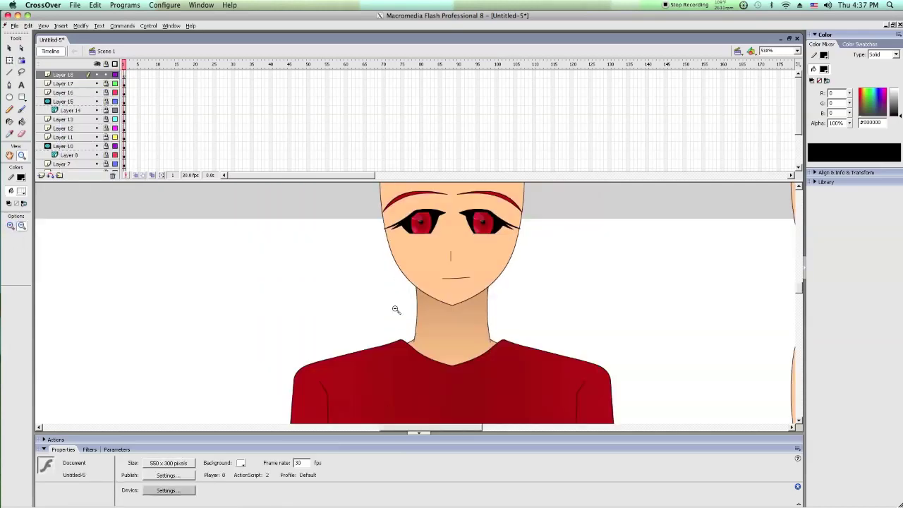
{"action": "left_click", "coordinate": [395, 308], "text": "alt"}
{"action": "left_click", "coordinate": [393, 306], "text": "alt"}
{"action": "left_click", "coordinate": [395, 309], "text": "alt"}
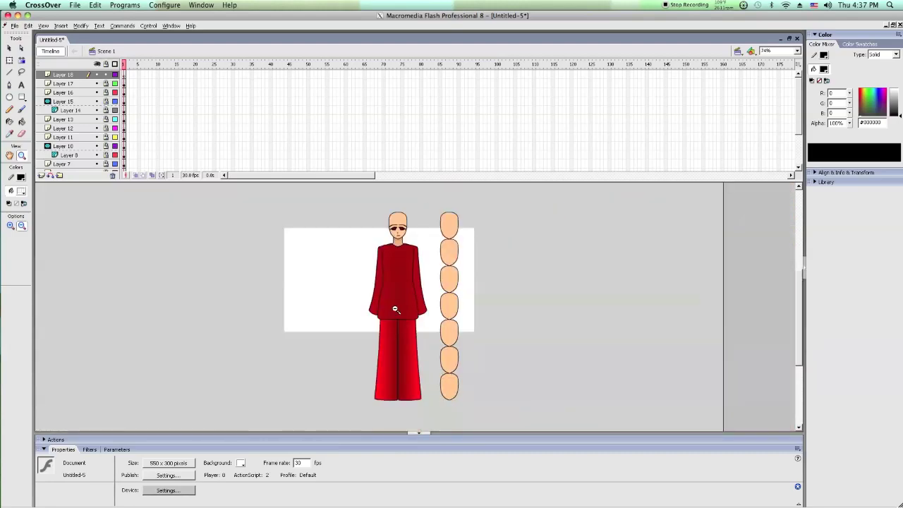
{"action": "left_click_drag", "start_coordinate": [375, 221], "coordinate": [417, 234]}
{"action": "left_click", "coordinate": [417, 236], "text": "alt"}
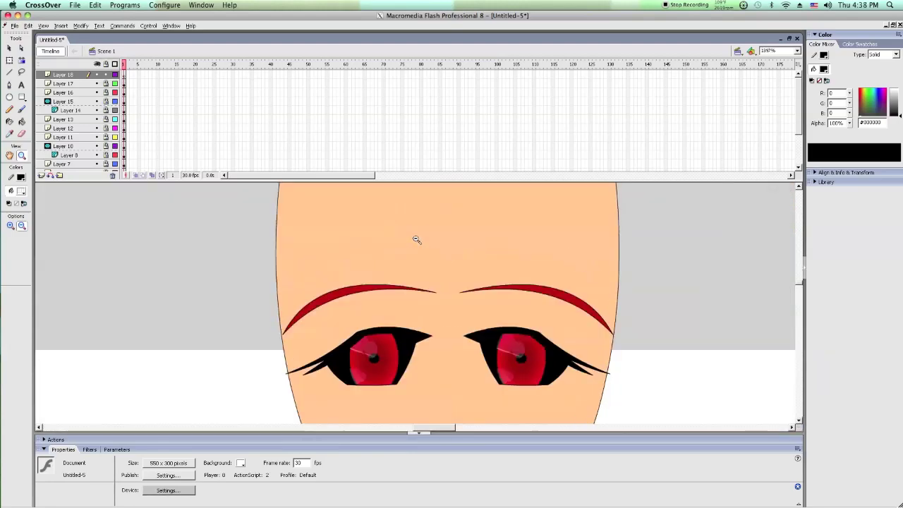
{"action": "left_click", "coordinate": [460, 282], "text": "alt"}
{"action": "left_click", "coordinate": [10, 72]}
{"action": "scroll", "coordinate": [387, 276], "scroll_direction": "down", "scroll_amount": 2}
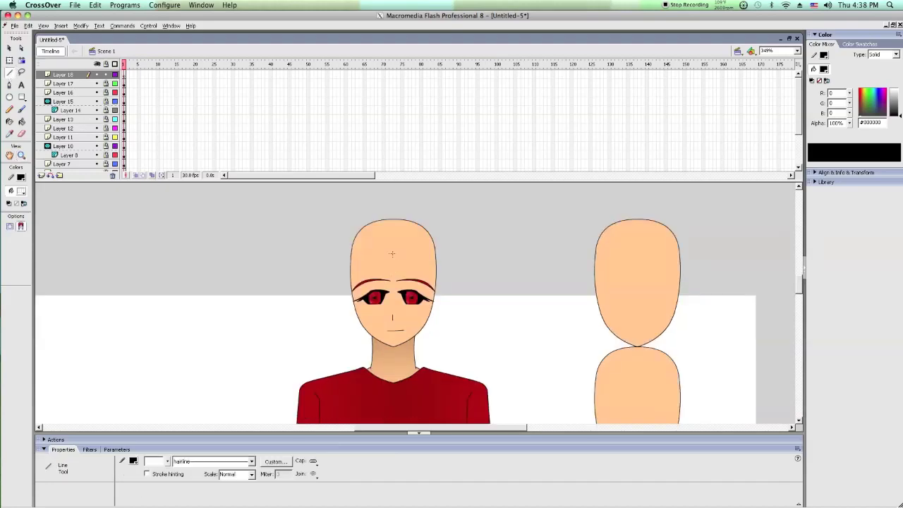
{"action": "left_click_drag", "start_coordinate": [393, 270], "coordinate": [381, 289]}
{"action": "left_click_drag", "start_coordinate": [375, 256], "coordinate": [382, 257]}
{"action": "mouse_move", "coordinate": [382, 257]}
{"action": "left_mouse_down"}
{"action": "mouse_move", "coordinate": [375, 299]}
{"action": "mouse_move", "coordinate": [368, 271]}
{"action": "mouse_move", "coordinate": [360, 337]}
{"action": "mouse_move", "coordinate": [336, 288]}
{"action": "left_mouse_up"}
{"action": "mouse_move", "coordinate": [336, 288]}
{"action": "left_mouse_down"}
{"action": "mouse_move", "coordinate": [336, 250]}
{"action": "mouse_move", "coordinate": [393, 210]}
{"action": "left_mouse_up"}
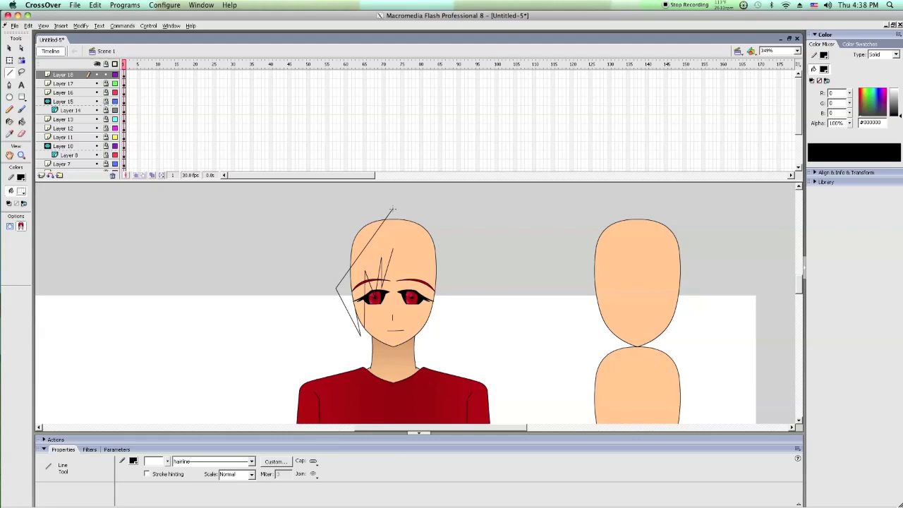
Step: Bend the outer hair lines and the side strand into smooth curves around the left side of the head
{"action": "left_click", "coordinate": [9, 48]}
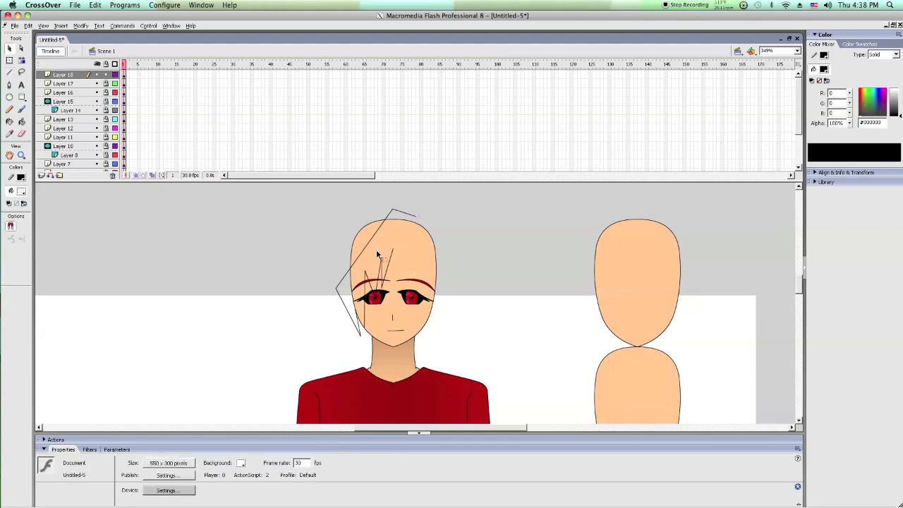
{"action": "left_click_drag", "start_coordinate": [366, 251], "coordinate": [345, 237]}
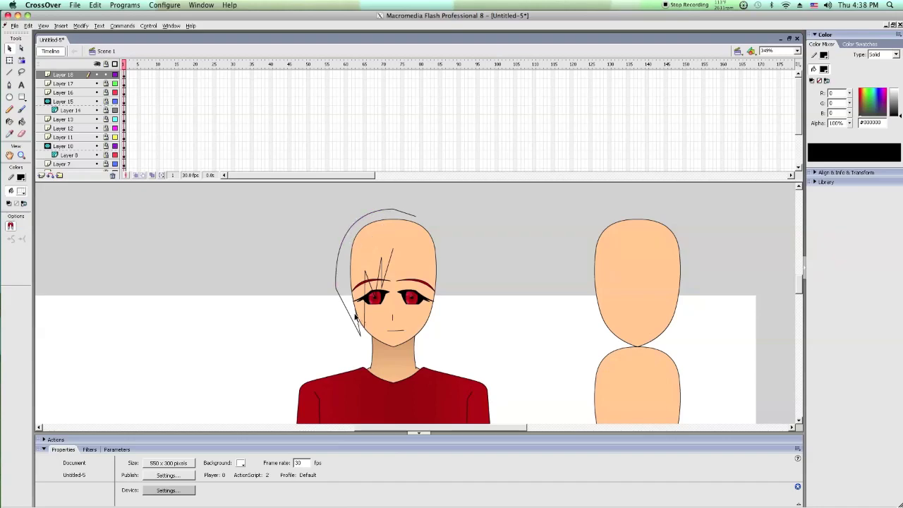
{"action": "left_click_drag", "start_coordinate": [350, 315], "coordinate": [359, 322]}
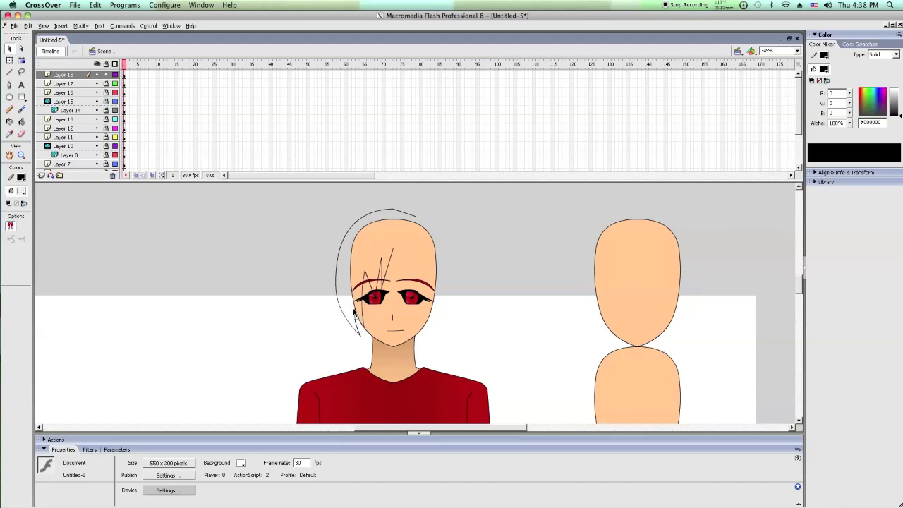
{"action": "left_click", "coordinate": [333, 311]}
{"action": "left_click", "coordinate": [336, 300]}
{"action": "left_click_drag", "start_coordinate": [336, 288], "coordinate": [341, 285]}
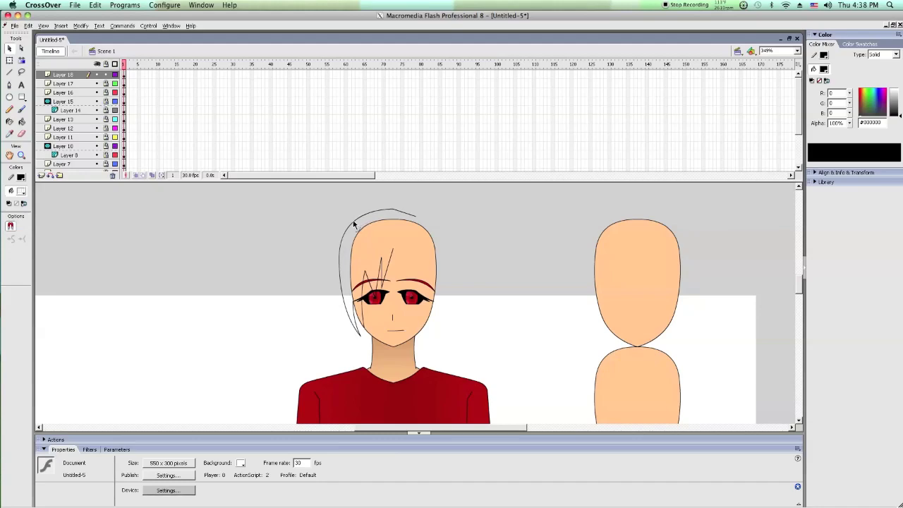
{"action": "left_click_drag", "start_coordinate": [349, 228], "coordinate": [353, 218]}
Step: Reposition the short line at the hair's top into a vertical centre line running from the crown to the chin
{"action": "left_click_drag", "start_coordinate": [416, 221], "coordinate": [413, 258]}
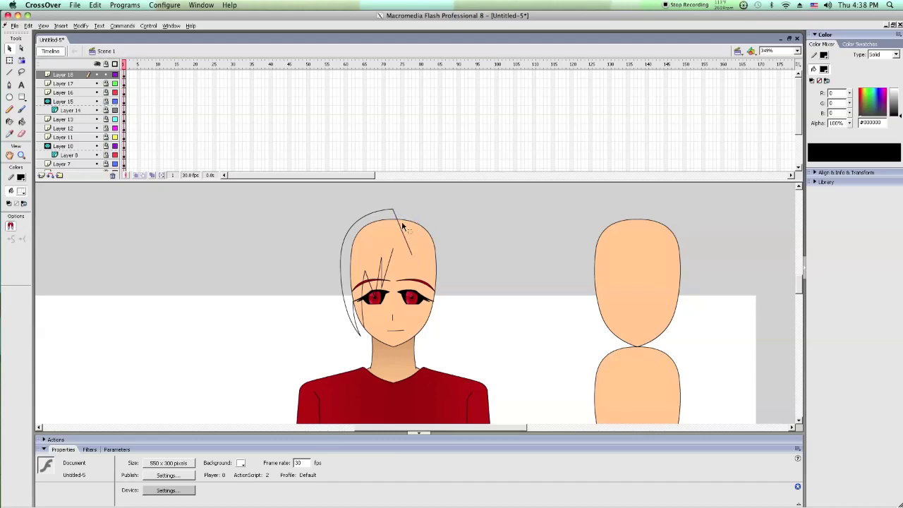
{"action": "left_click_drag", "start_coordinate": [392, 212], "coordinate": [402, 210]}
{"action": "mouse_move", "coordinate": [413, 257]}
{"action": "left_mouse_down"}
{"action": "mouse_move", "coordinate": [413, 299]}
{"action": "mouse_move", "coordinate": [395, 346]}
{"action": "left_mouse_up"}
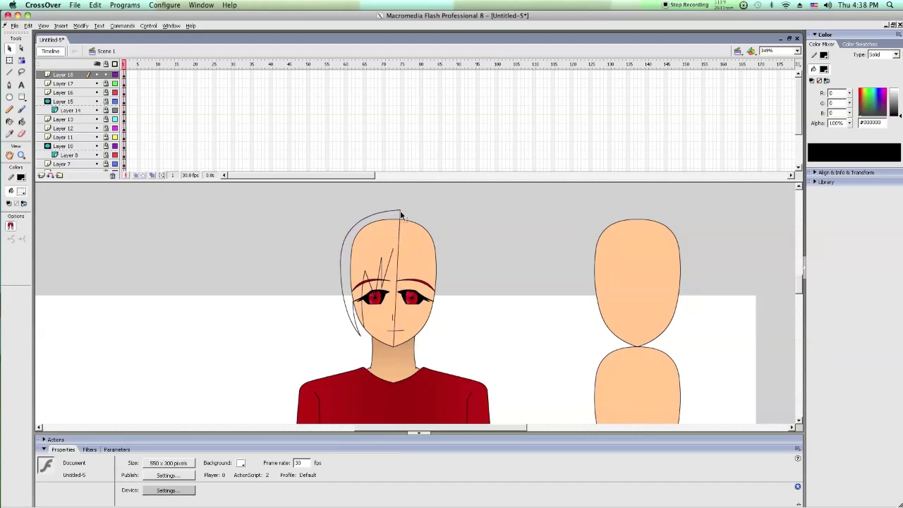
{"action": "left_click_drag", "start_coordinate": [399, 214], "coordinate": [394, 214]}
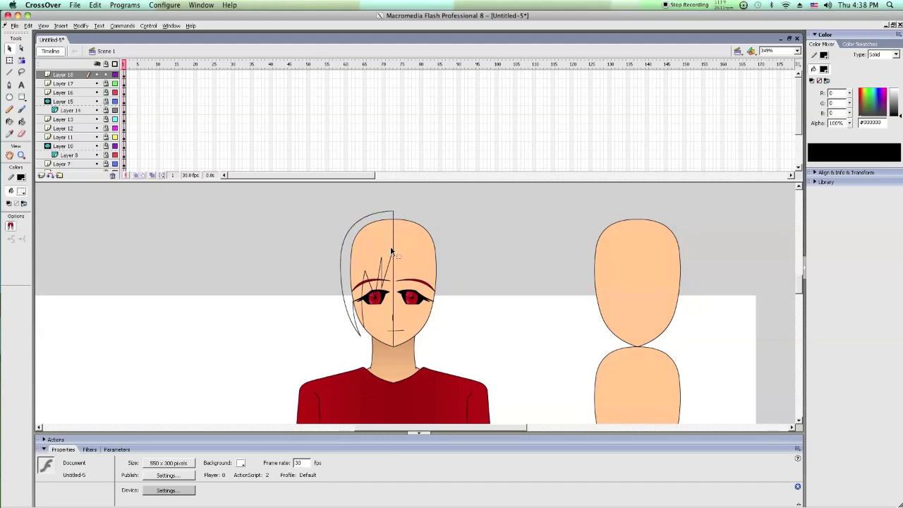
Step: Curve the fringe strands nearest the centre line and extend the outer strand line up onto the forehead
{"action": "left_click_drag", "start_coordinate": [393, 255], "coordinate": [393, 255]}
{"action": "left_click_drag", "start_coordinate": [383, 287], "coordinate": [385, 291]}
{"action": "left_click_drag", "start_coordinate": [380, 278], "coordinate": [388, 281]}
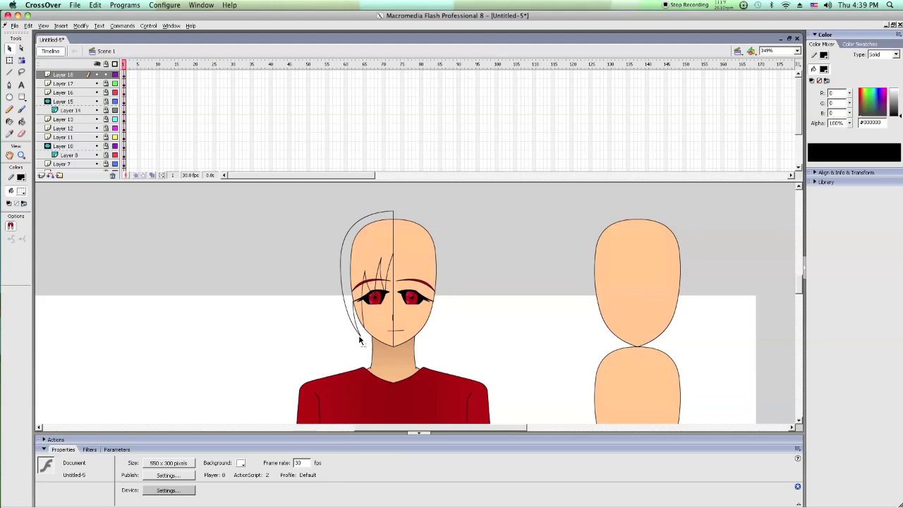
{"action": "left_click_drag", "start_coordinate": [360, 285], "coordinate": [361, 252]}
Step: Try to mirror a copy of the left hair outline onto the right side of the head
{"action": "left_click", "coordinate": [358, 309]}
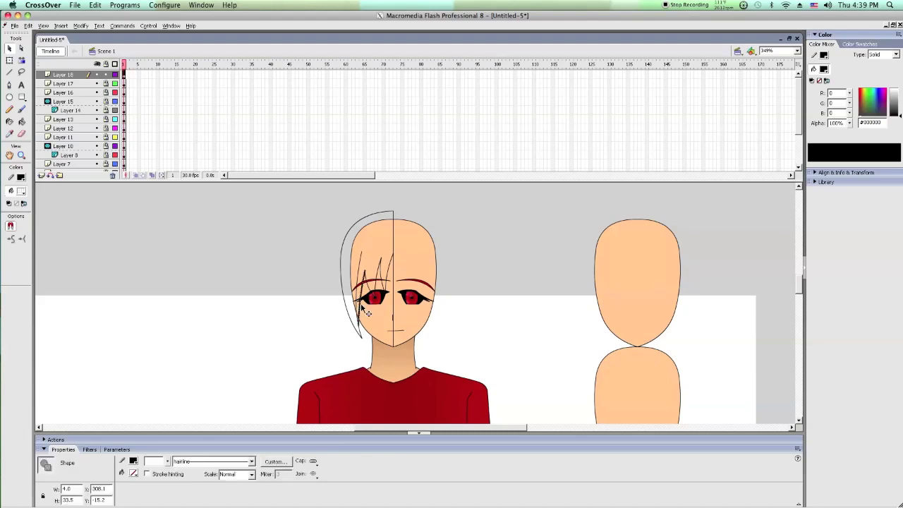
{"action": "left_click", "coordinate": [369, 305]}
{"action": "double_click", "coordinate": [381, 287]}
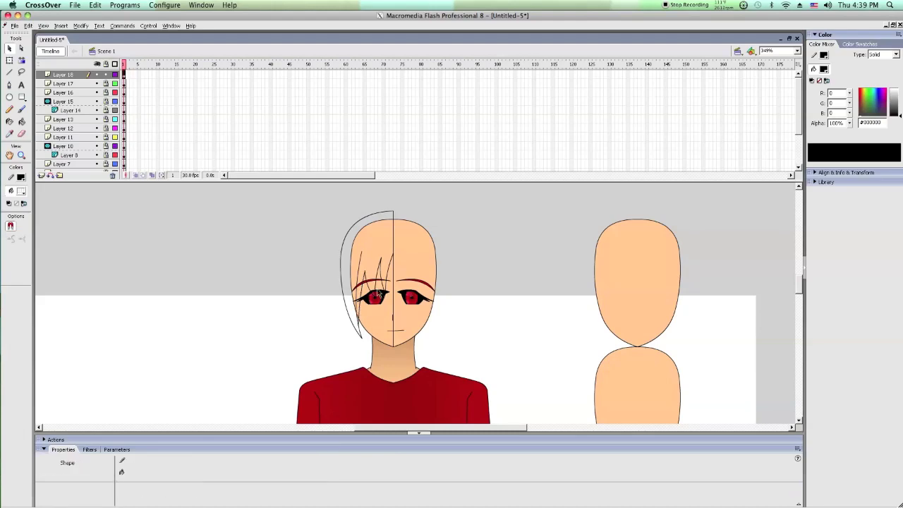
{"action": "left_click", "coordinate": [382, 291]}
{"action": "double_click", "coordinate": [382, 286]}
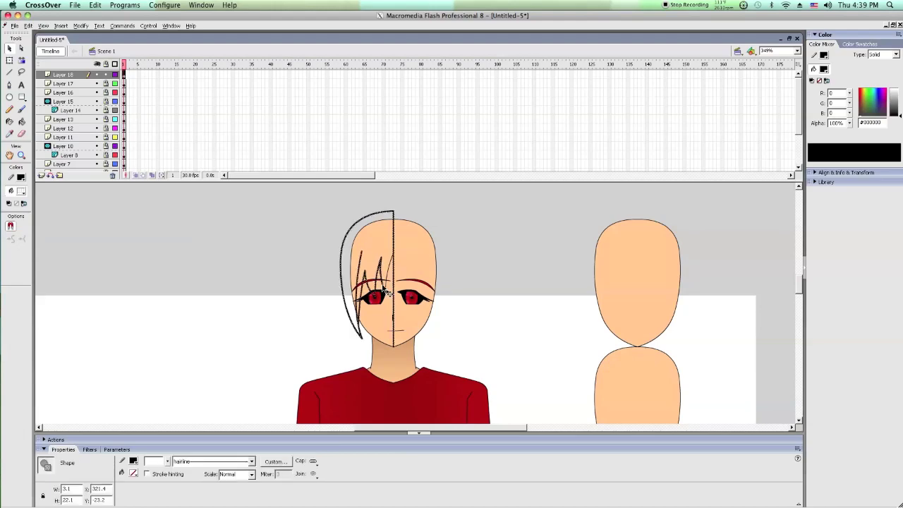
{"action": "right_click", "coordinate": [383, 285]}
{"action": "left_click", "coordinate": [392, 298]}
{"action": "right_click", "coordinate": [311, 268]}
{"action": "left_click", "coordinate": [332, 293]}
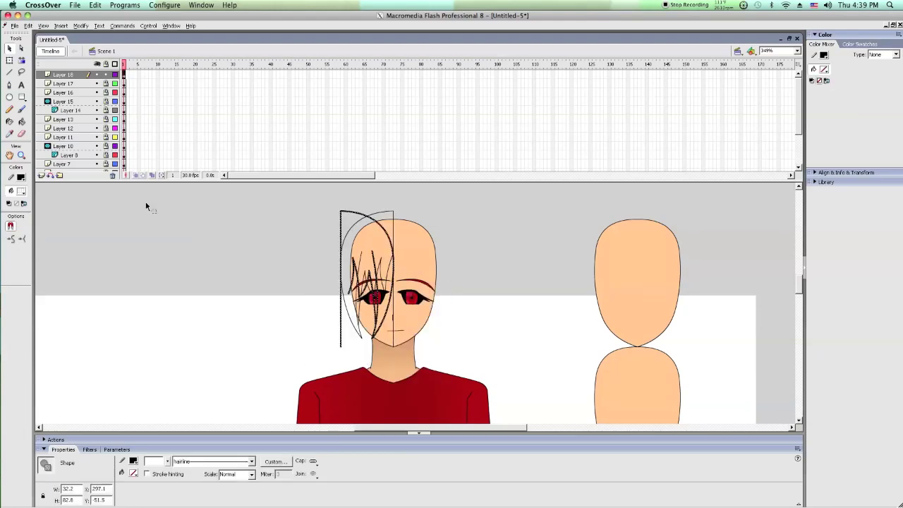
{"action": "left_click_drag", "start_coordinate": [343, 212], "coordinate": [397, 215]}
{"action": "left_click", "coordinate": [388, 228]}
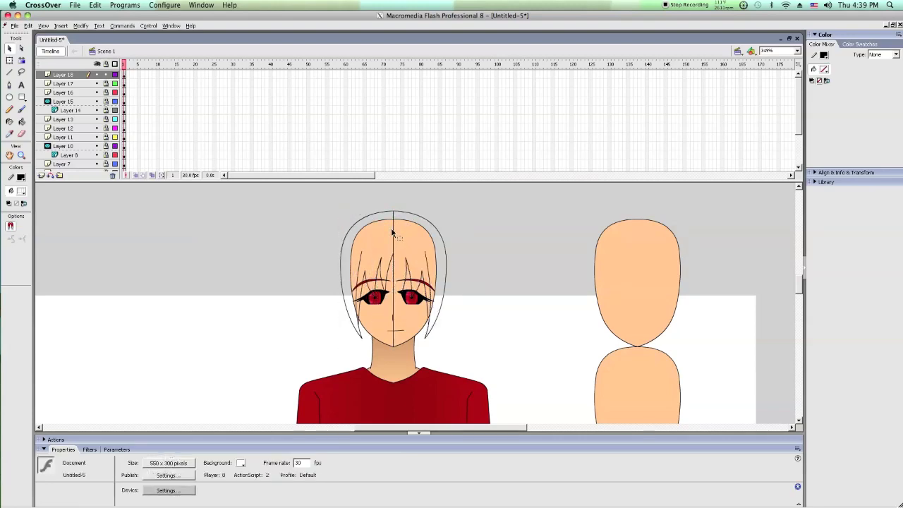
{"action": "left_click", "coordinate": [394, 233]}
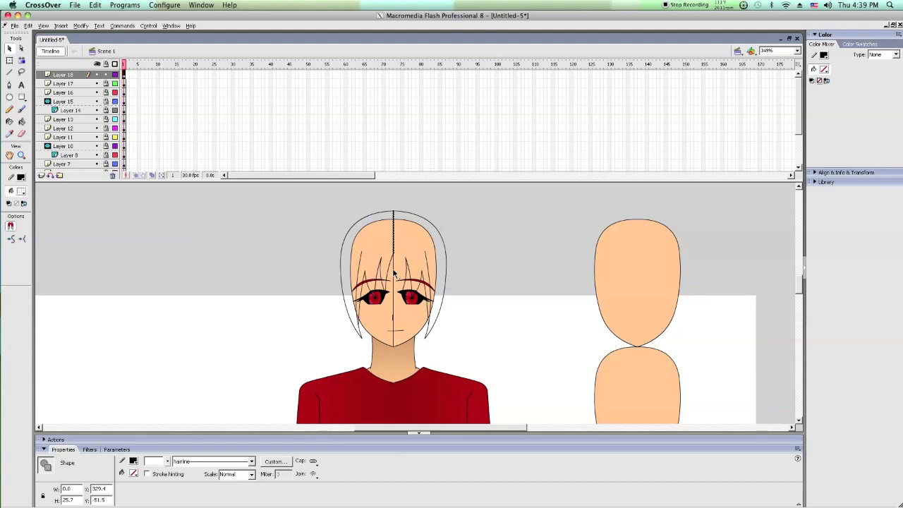
Step: Undo the placement, flip and paste of the mirrored hair copy
{"action": "key", "text": "ctrl+z"}
{"action": "key", "text": "ctrl+z"}
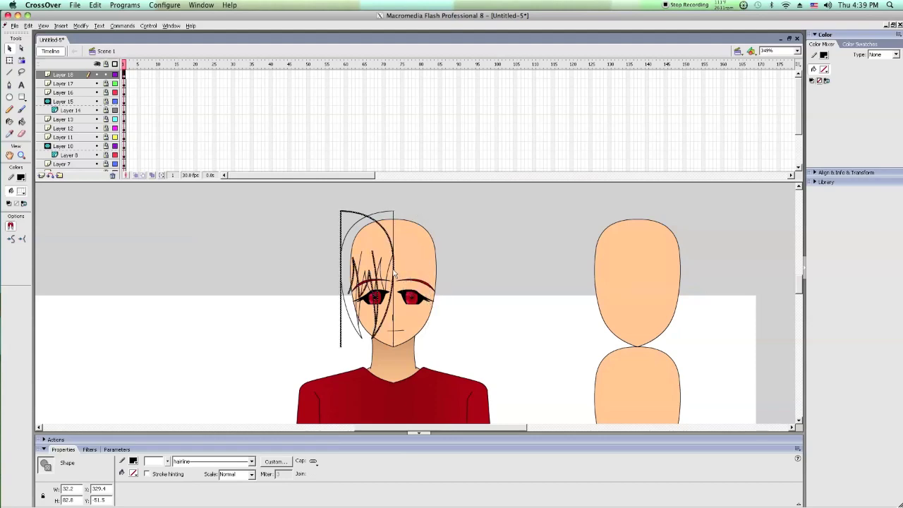
{"action": "key", "text": "ctrl+z"}
{"action": "key", "text": "ctrl+z"}
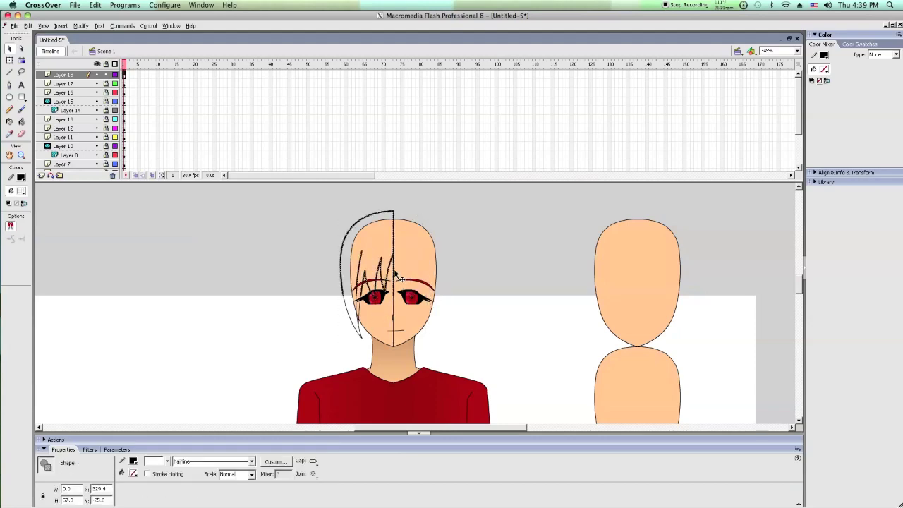
Step: Copy the complete left hair outline, paste it in place, flip it horizontally and align it with the centre line on the right side
{"action": "right_click", "coordinate": [390, 272]}
{"action": "left_click", "coordinate": [410, 282]}
{"action": "right_click", "coordinate": [412, 272]}
{"action": "left_click", "coordinate": [431, 302]}
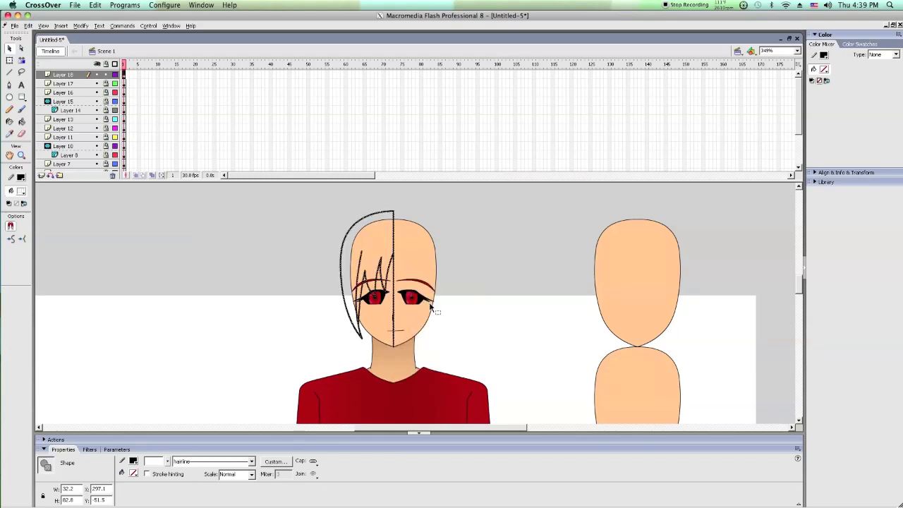
{"action": "key", "text": "ctrl+shift+h"}
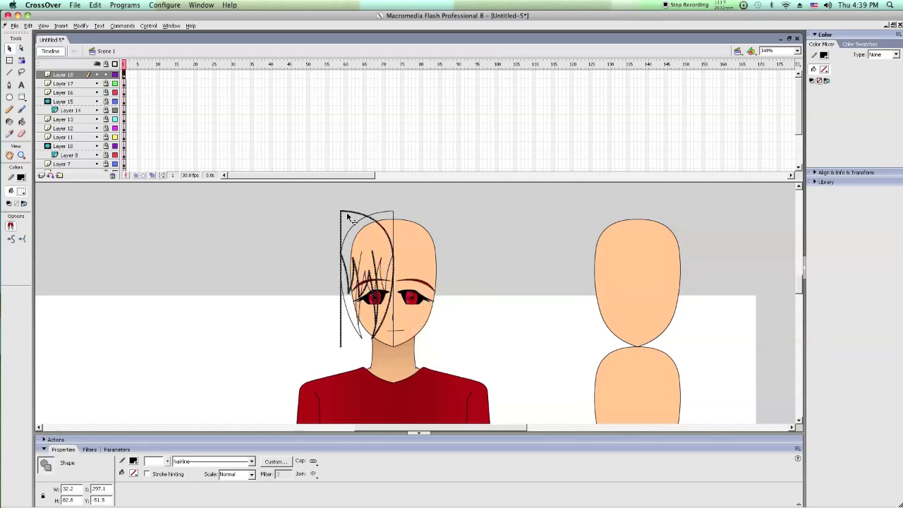
{"action": "left_click_drag", "start_coordinate": [349, 220], "coordinate": [398, 220]}
{"action": "left_click", "coordinate": [400, 229]}
Step: Delete the vertical centre line between the two hair halves
{"action": "left_click", "coordinate": [393, 233]}
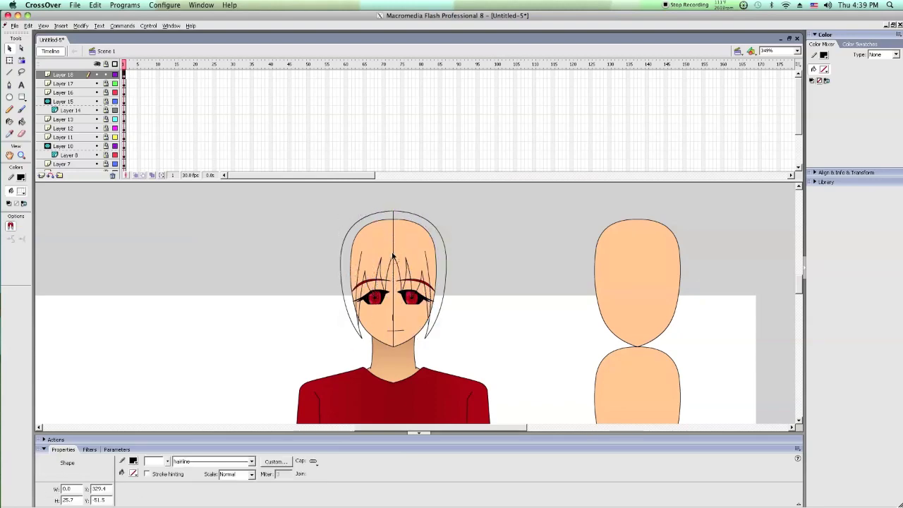
{"action": "left_click", "coordinate": [394, 270]}
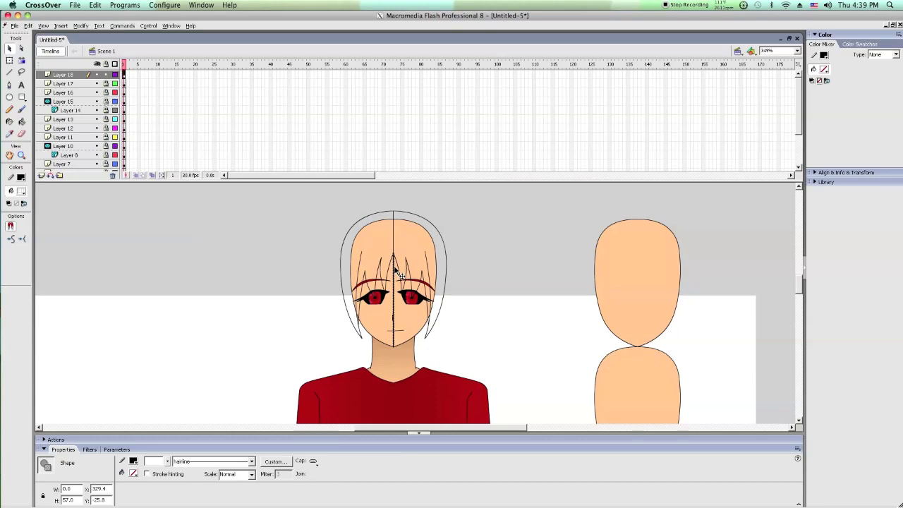
{"action": "key", "text": "Delete"}
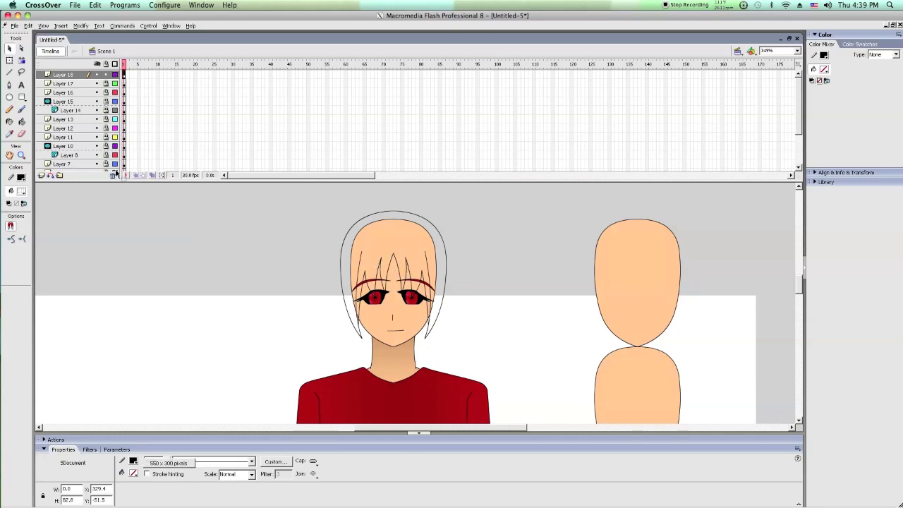
Step: Select the whole hair outline on Layer 18 and stretch it downward with Free Transform until its side tips extend below the chin
{"action": "left_click", "coordinate": [61, 75]}
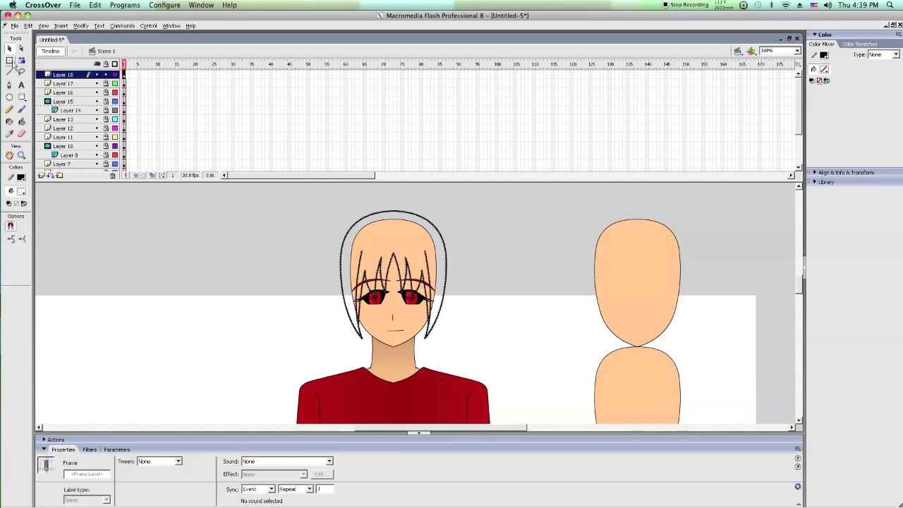
{"action": "left_click", "coordinate": [11, 61]}
{"action": "left_click_drag", "start_coordinate": [394, 339], "coordinate": [395, 357]}
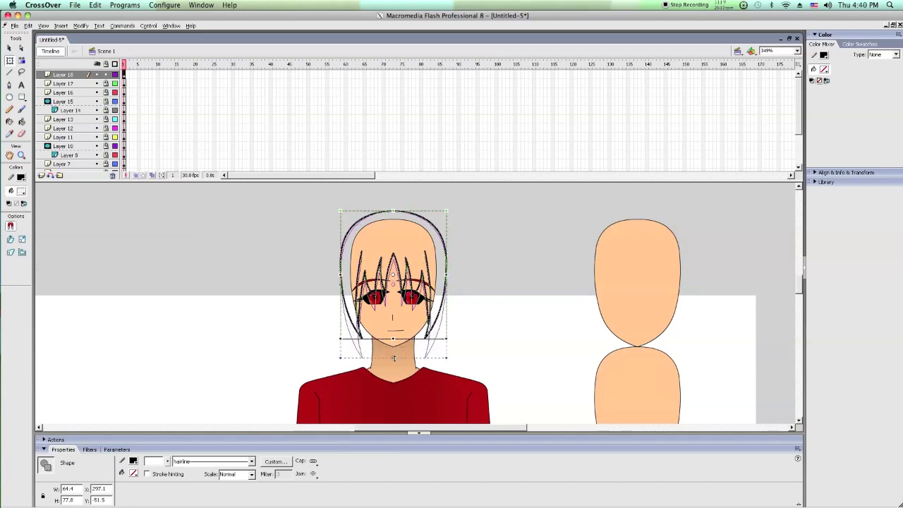
{"action": "left_click", "coordinate": [507, 324]}
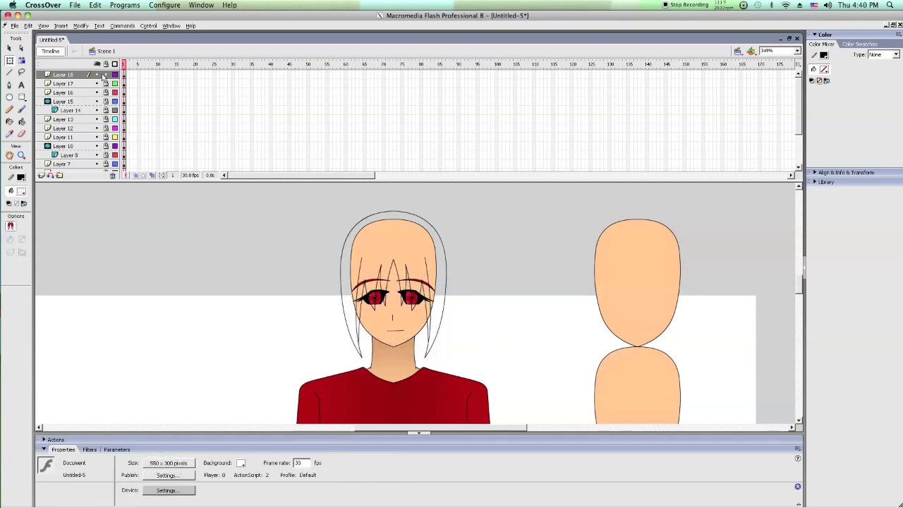
{"action": "left_click", "coordinate": [22, 121]}
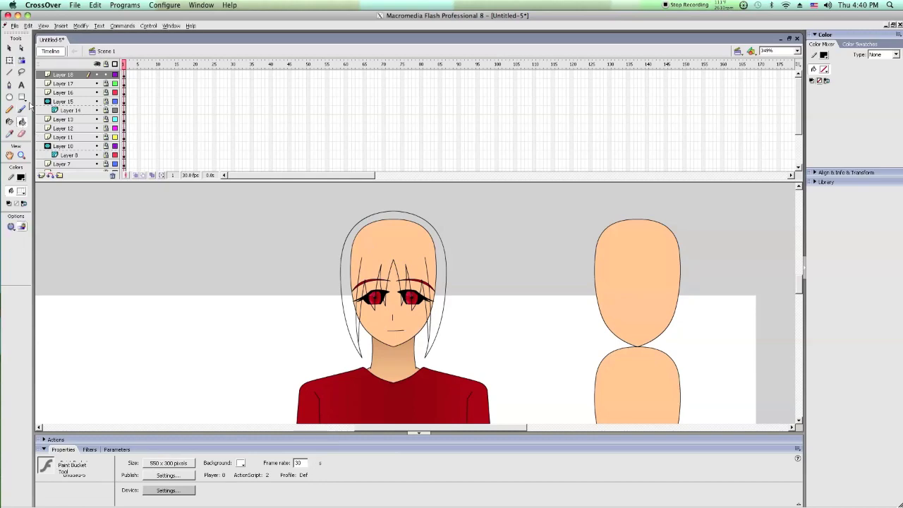
{"action": "left_click", "coordinate": [21, 98]}
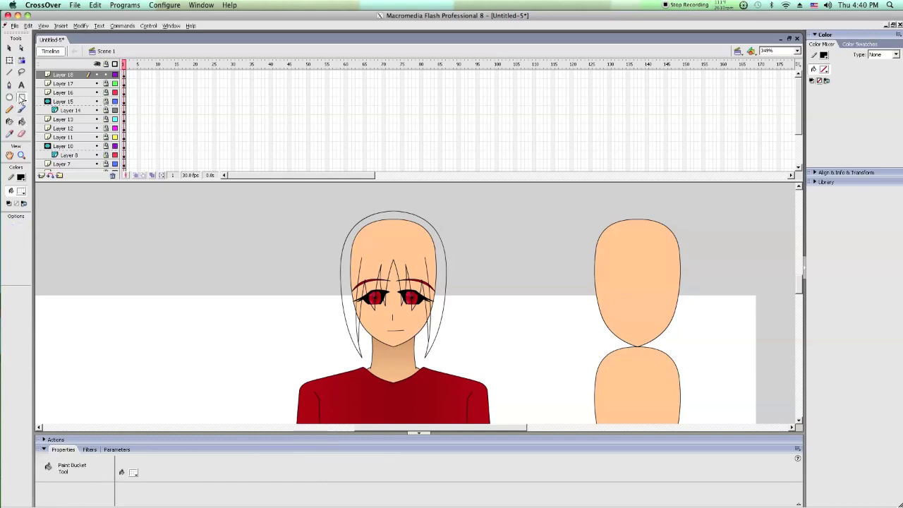
{"action": "left_click", "coordinate": [20, 190]}
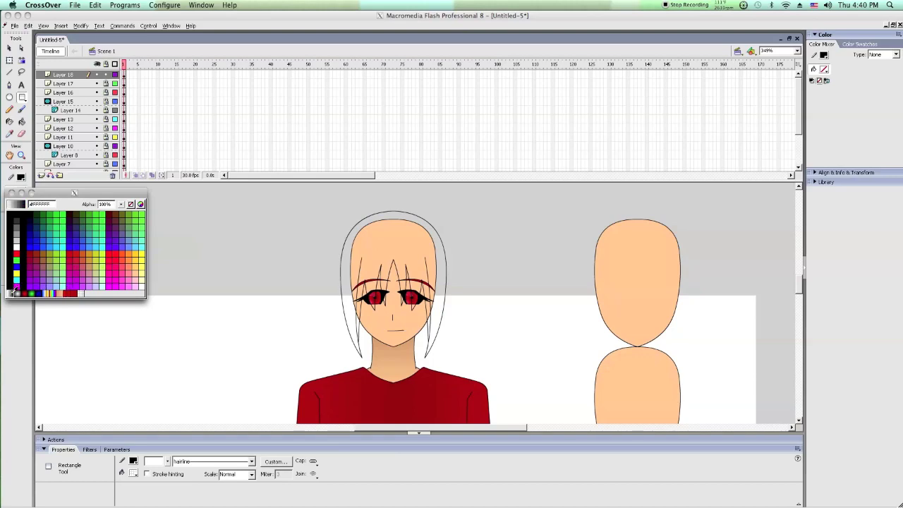
{"action": "left_click", "coordinate": [15, 290]}
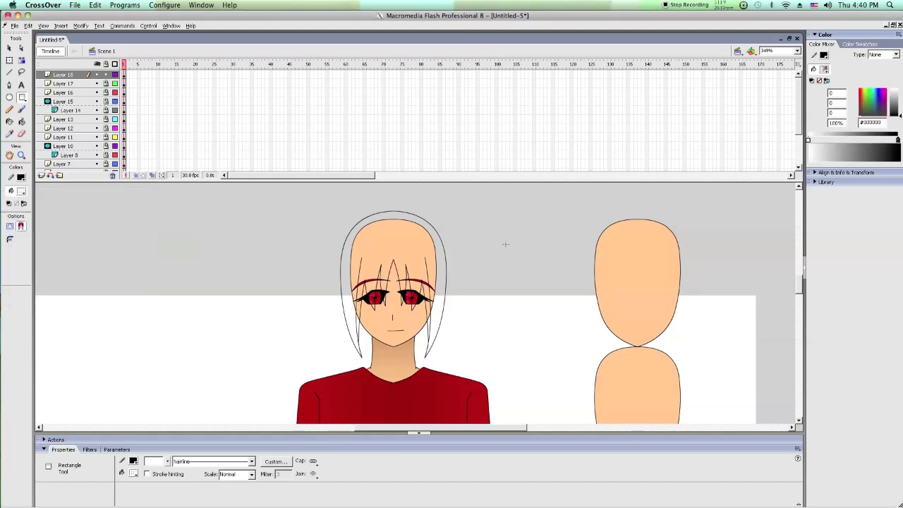
{"action": "left_click", "coordinate": [810, 142]}
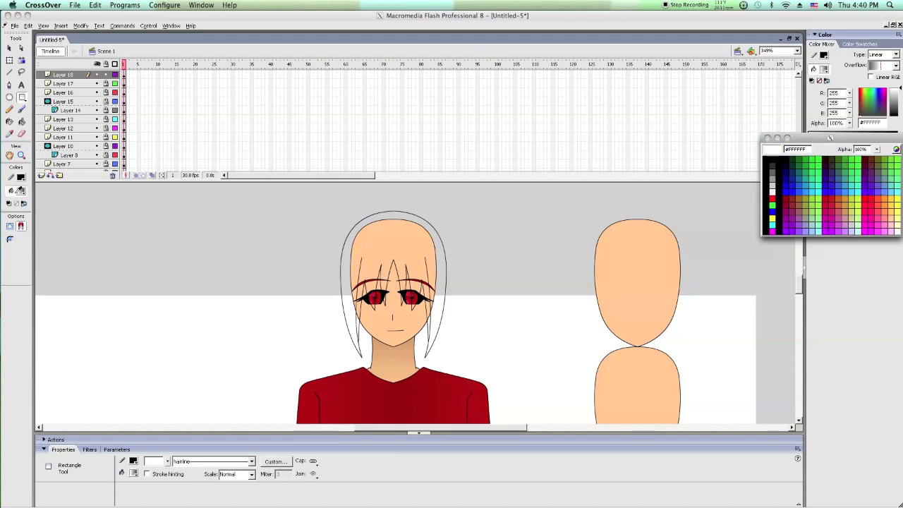
Step: Set the fill to a radial gradient running from bright red #FF0000 at the centre to dark red #7E0101 at the edge
{"action": "left_click", "coordinate": [19, 192]}
{"action": "left_click", "coordinate": [21, 193]}
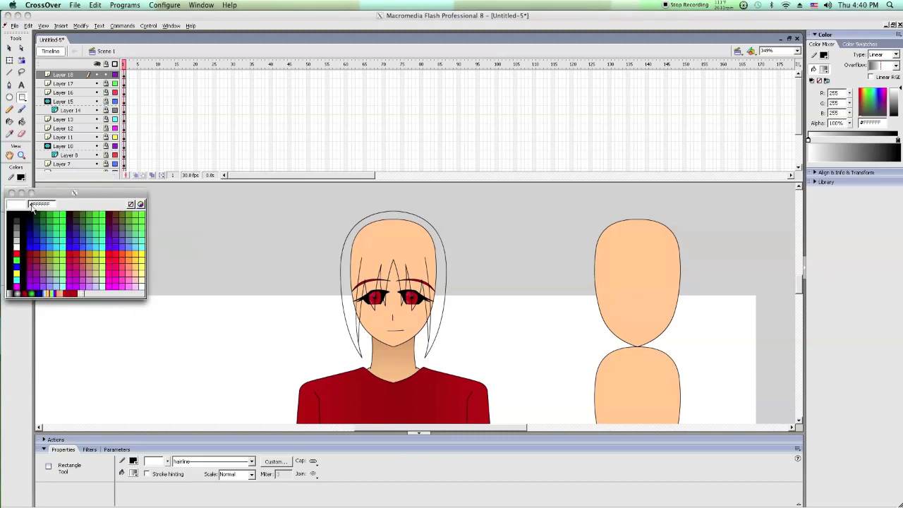
{"action": "left_click", "coordinate": [24, 293]}
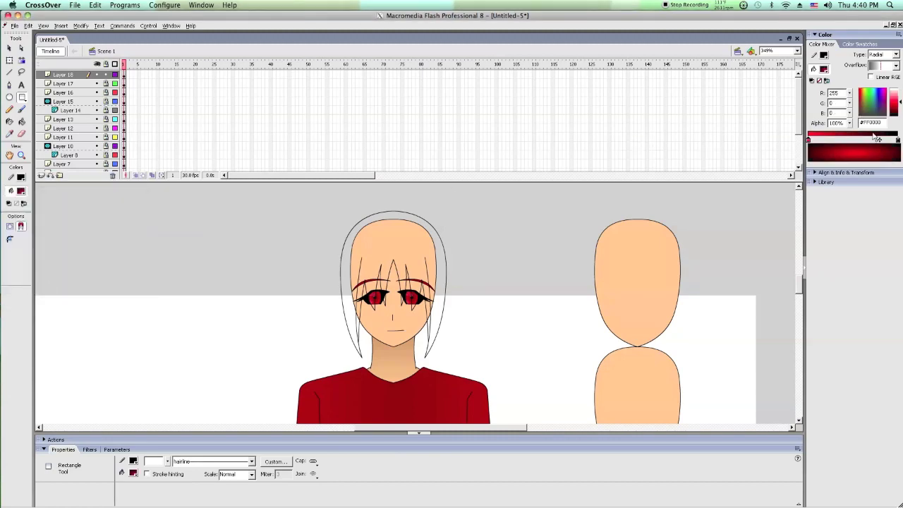
{"action": "left_click", "coordinate": [898, 141]}
{"action": "left_click", "coordinate": [898, 141]}
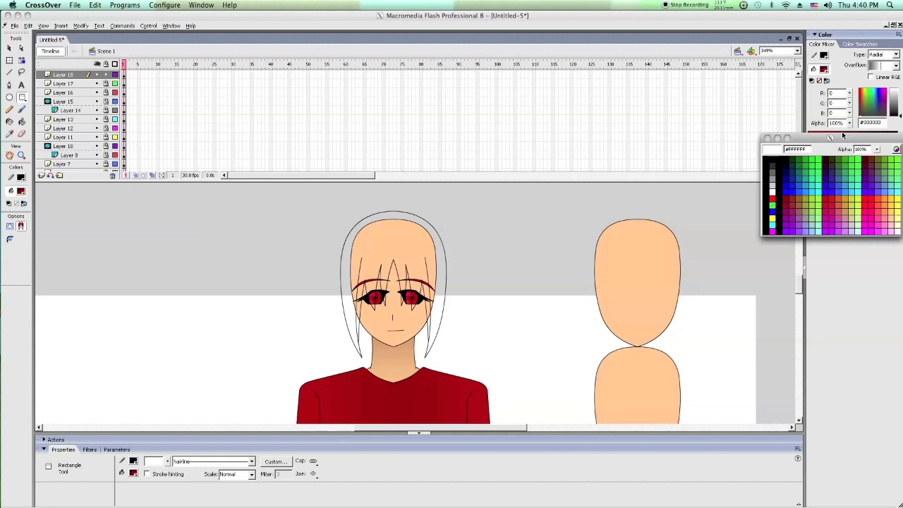
{"action": "left_click", "coordinate": [774, 199]}
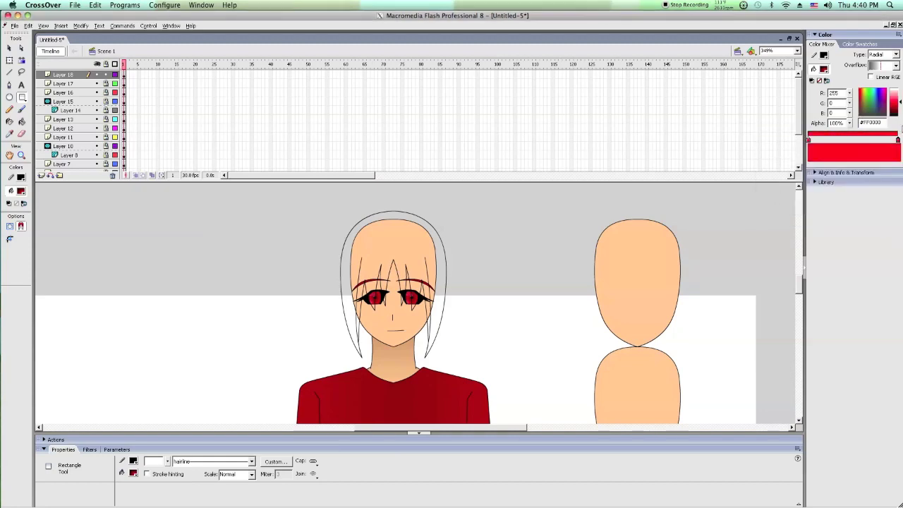
{"action": "left_click_drag", "start_coordinate": [901, 109], "coordinate": [901, 114]}
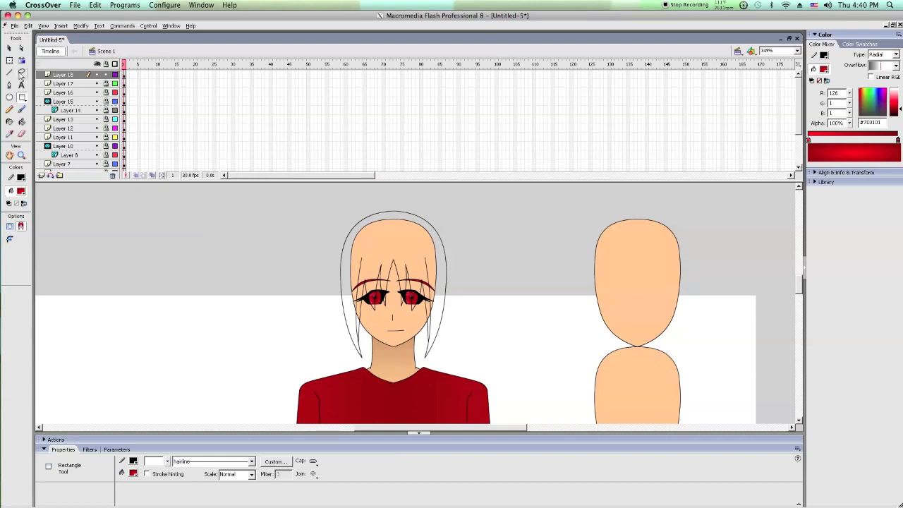
Step: Draw a gradient-filled circle about 80.5 px wide beside the character and move its fill over the head
{"action": "left_click", "coordinate": [11, 97]}
{"action": "left_click_drag", "start_coordinate": [134, 196], "coordinate": [267, 329]}
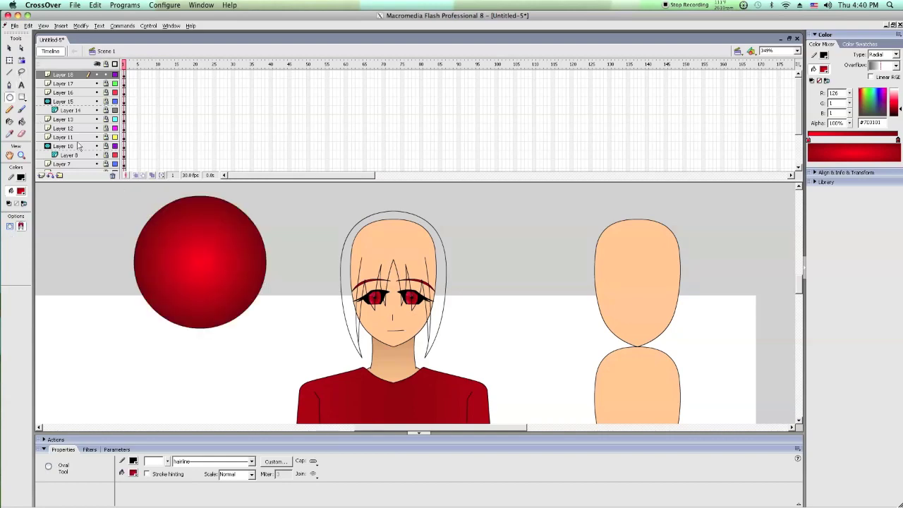
{"action": "left_click", "coordinate": [9, 60]}
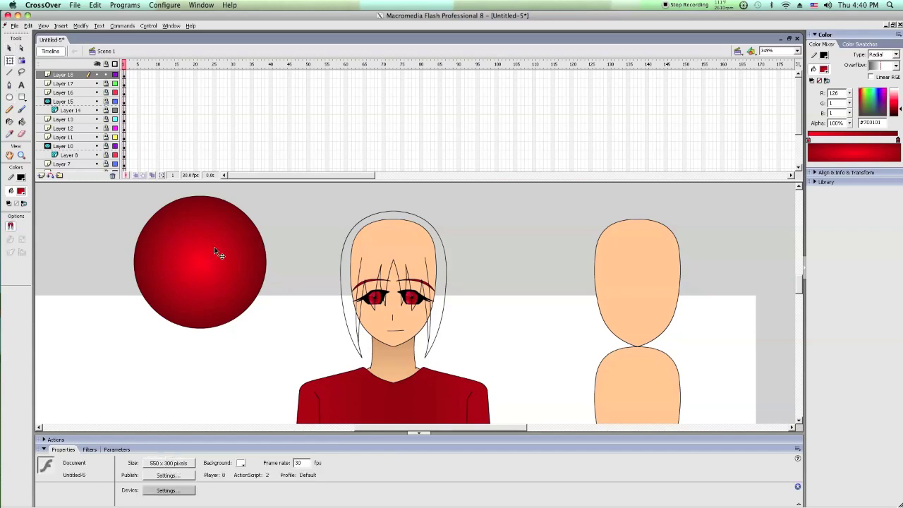
{"action": "left_click", "coordinate": [235, 213]}
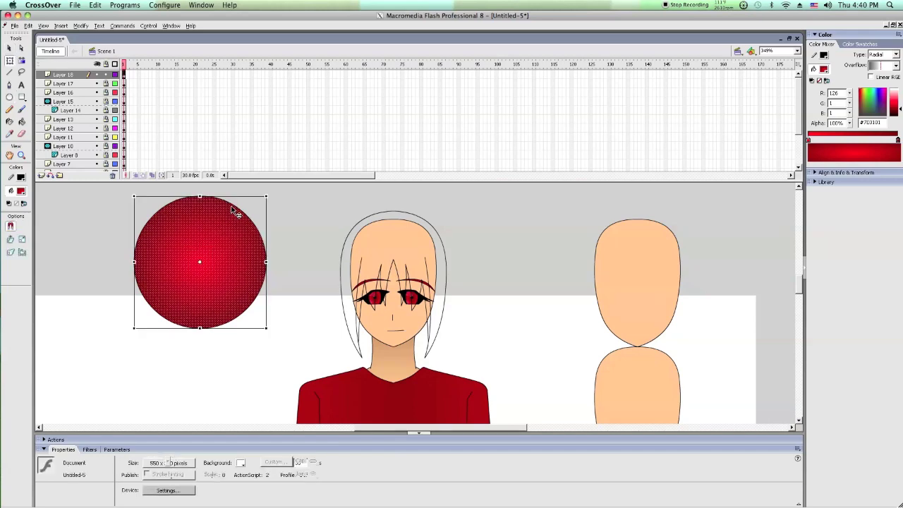
{"action": "left_click_drag", "start_coordinate": [204, 229], "coordinate": [404, 249]}
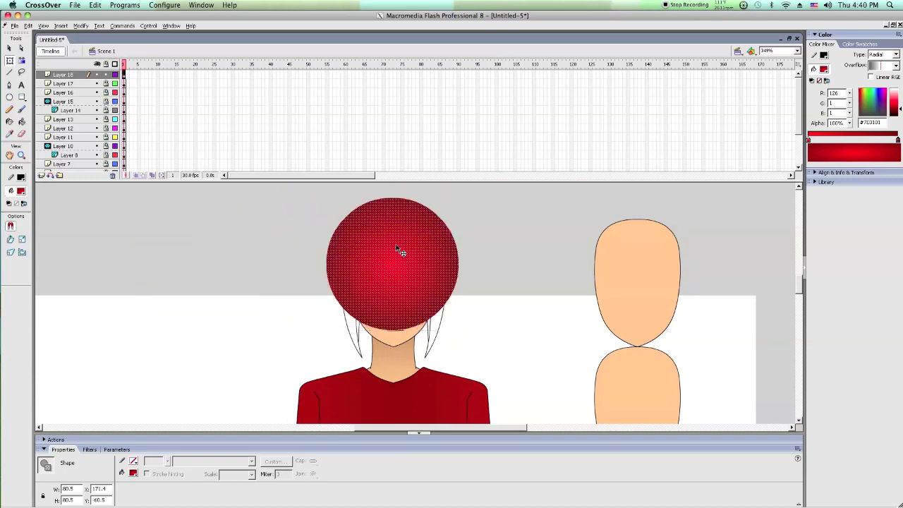
Step: Flatten the circle with Free Transform into an ellipse about 49.8 px high and place it over the top of the head
{"action": "left_click", "coordinate": [9, 61]}
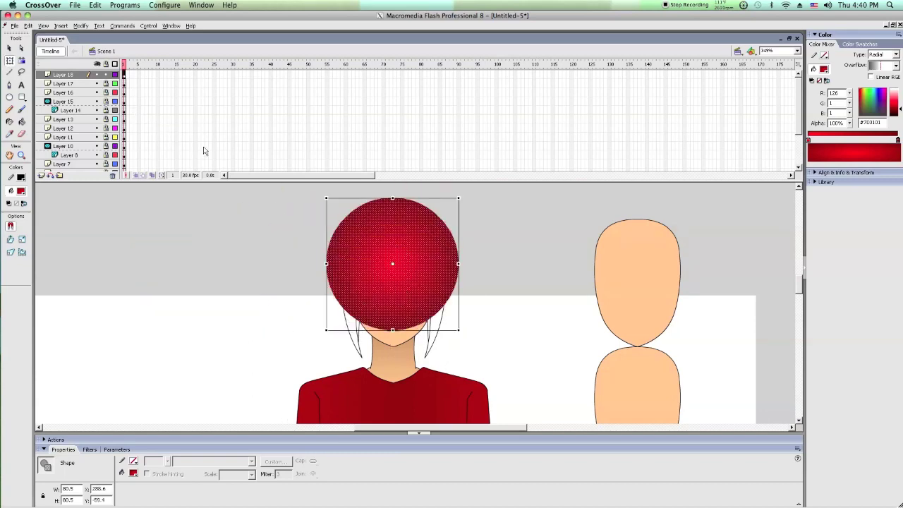
{"action": "left_click_drag", "start_coordinate": [392, 330], "coordinate": [392, 269]}
{"action": "left_click_drag", "start_coordinate": [409, 235], "coordinate": [414, 228]}
{"action": "left_click_drag", "start_coordinate": [397, 262], "coordinate": [396, 280]}
Step: Cut the flattened ellipse from Layer 18 and move the whole hair outline off the head to the empty area beside it
{"action": "key", "text": "Delete"}
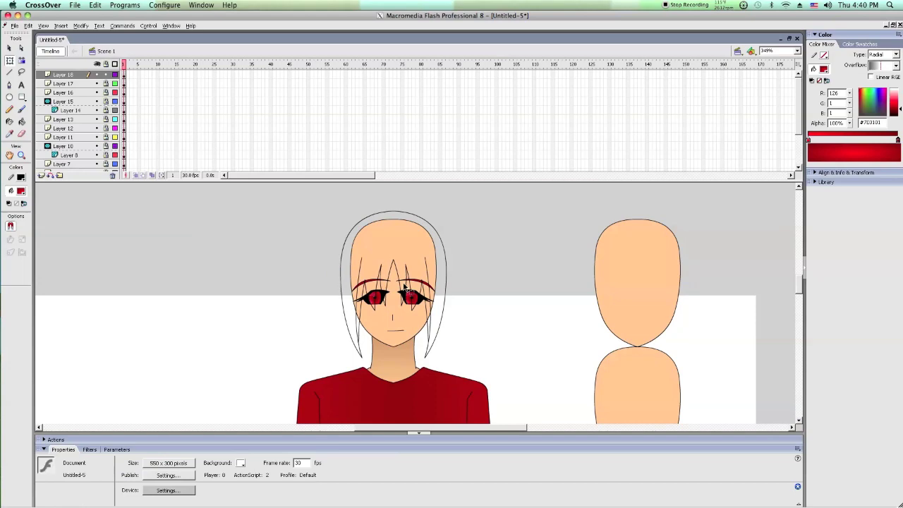
{"action": "key", "text": "ctrl+z"}
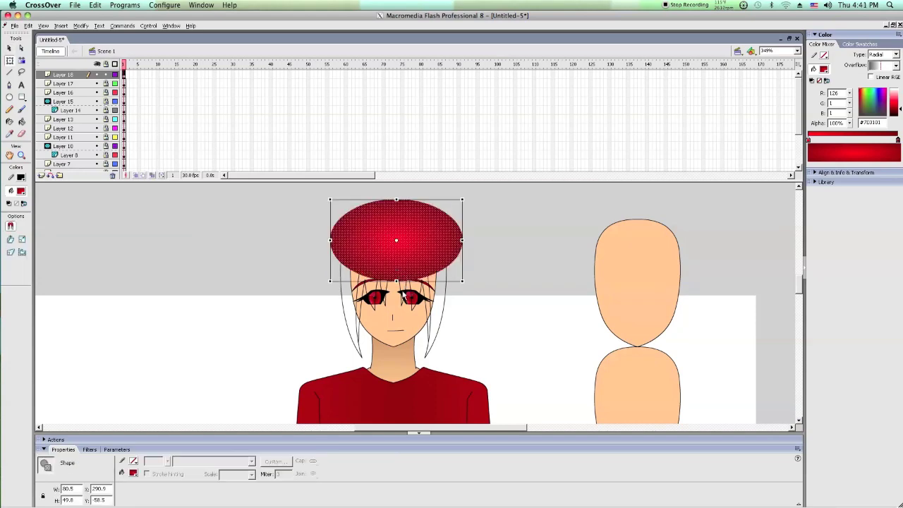
{"action": "key", "text": "Delete"}
{"action": "left_click", "coordinate": [392, 263]}
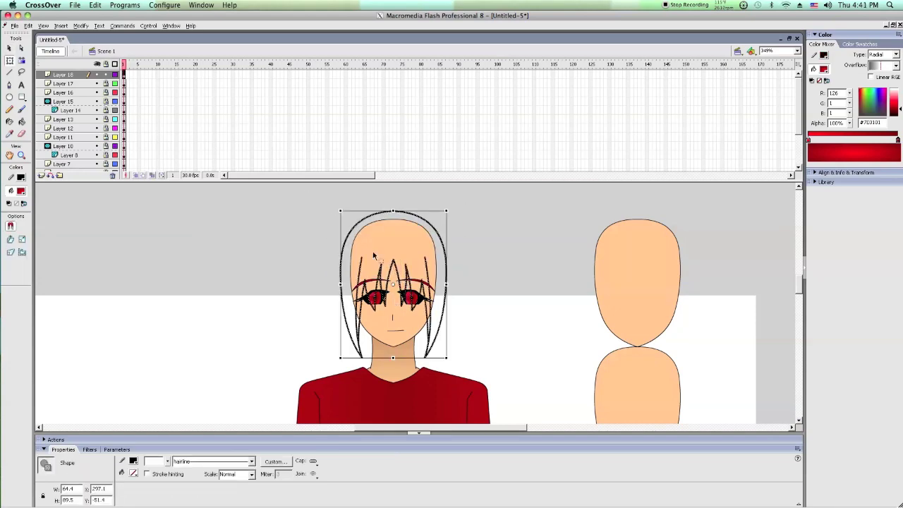
{"action": "left_click_drag", "start_coordinate": [399, 271], "coordinate": [204, 280]}
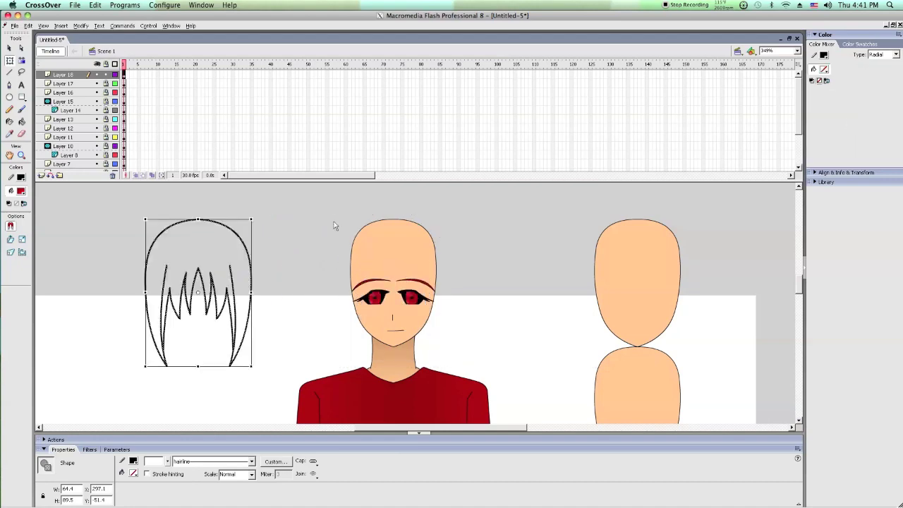
{"action": "right_click", "coordinate": [333, 212]}
{"action": "left_click", "coordinate": [347, 247]}
{"action": "key", "text": "ctrl+shift+v"}
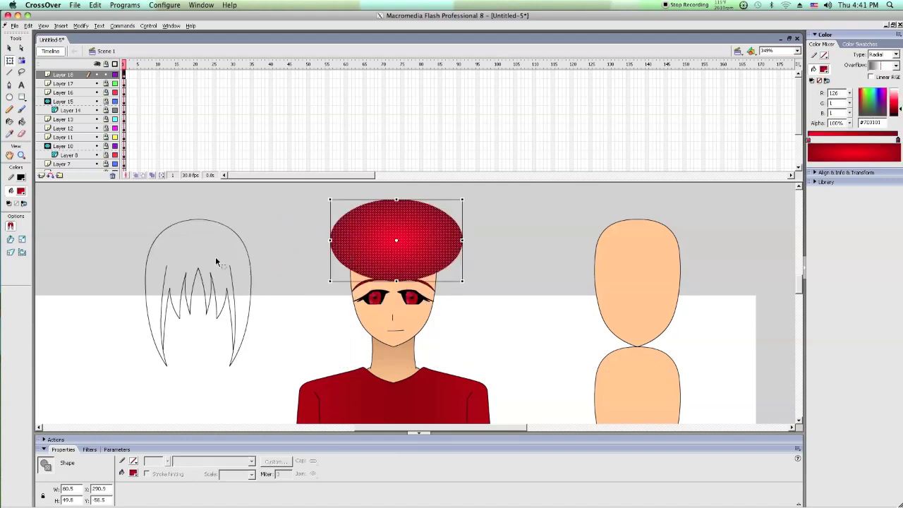
{"action": "key", "text": "Delete"}
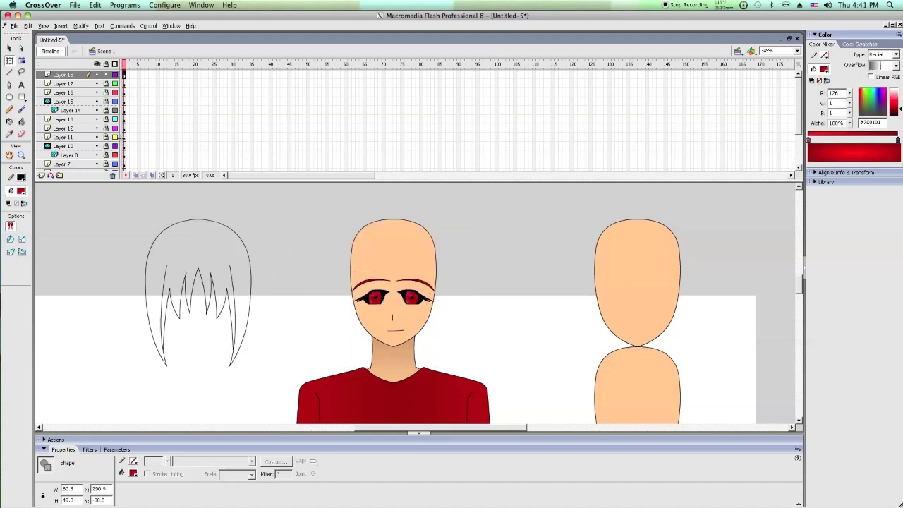
Step: Paste the gradient ellipse in place on Layer 1, behind the character's head
{"action": "scroll", "coordinate": [109, 188], "scroll_direction": "down", "scroll_amount": 3}
{"action": "scroll", "coordinate": [109, 187], "scroll_direction": "up", "scroll_amount": 3}
{"action": "left_click_drag", "start_coordinate": [92, 171], "coordinate": [146, 217]}
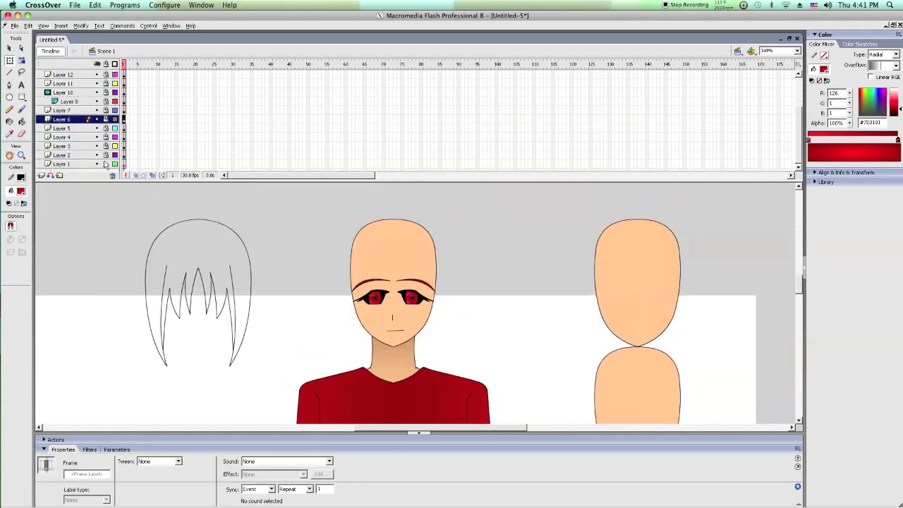
{"action": "left_click", "coordinate": [84, 164]}
{"action": "right_click", "coordinate": [232, 210]}
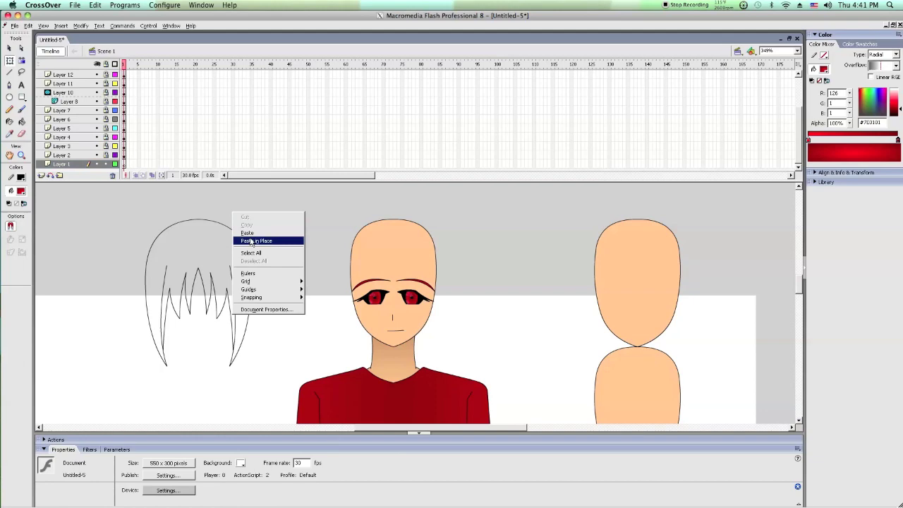
{"action": "left_click", "coordinate": [240, 241]}
Step: Move the hair outline on Layer 18 back onto the head, centred over the face with the fringe above the eyes
{"action": "left_click", "coordinate": [212, 261]}
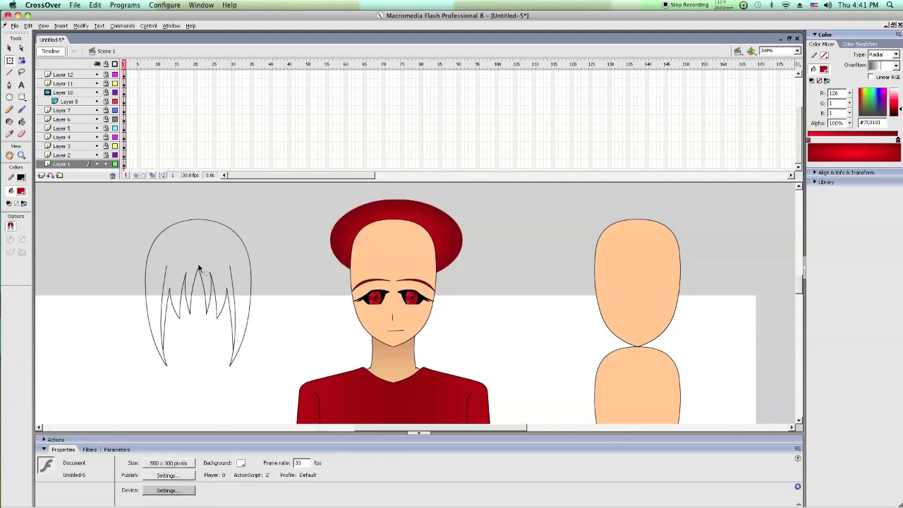
{"action": "left_click_drag", "start_coordinate": [200, 269], "coordinate": [395, 347]}
{"action": "left_click_drag", "start_coordinate": [396, 312], "coordinate": [398, 265]}
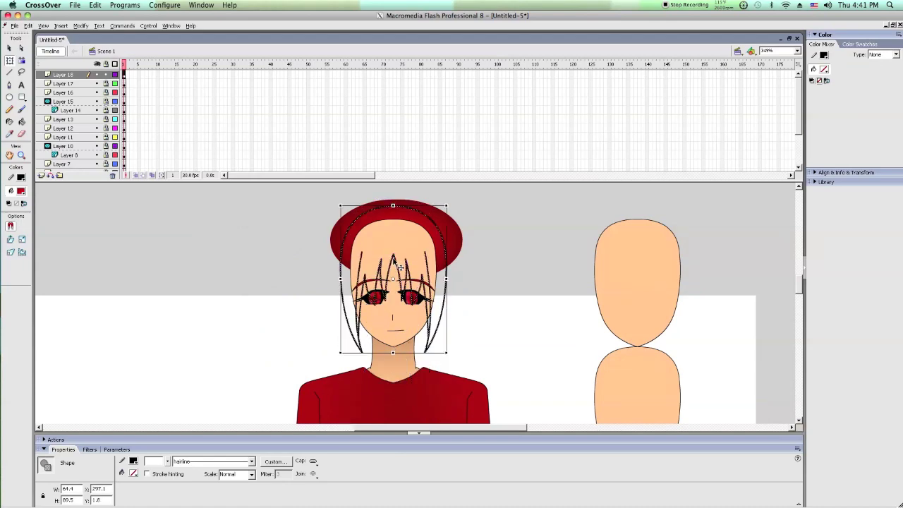
{"action": "left_click", "coordinate": [294, 231]}
Step: Fill the hair outline with the radial gradient sampled from the ellipse, and remove the ellipse from Layer 1
{"action": "left_click", "coordinate": [9, 135]}
{"action": "left_click", "coordinate": [338, 229]}
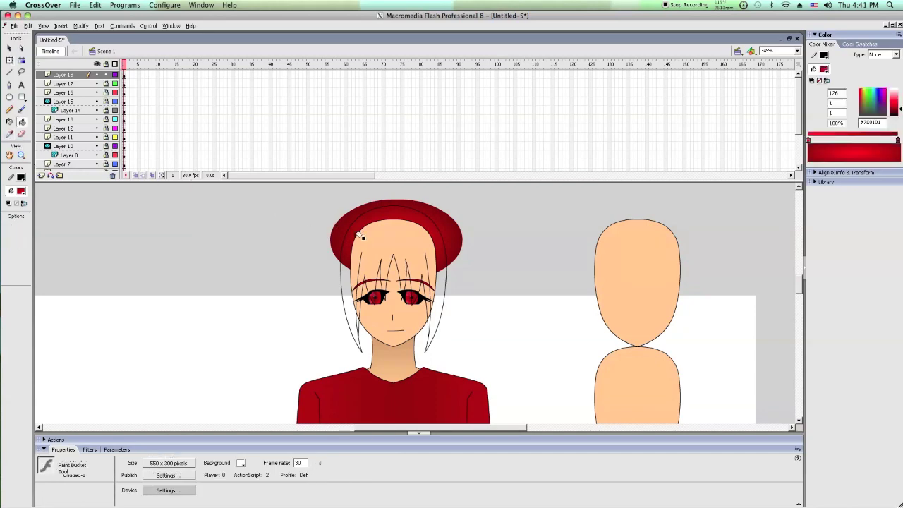
{"action": "left_click", "coordinate": [359, 235]}
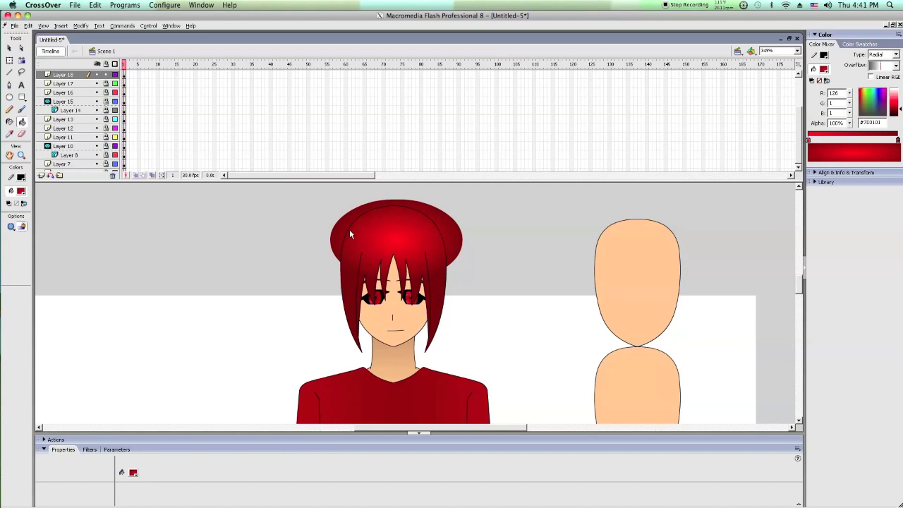
{"action": "right_click", "coordinate": [349, 229]}
{"action": "left_click", "coordinate": [363, 236]}
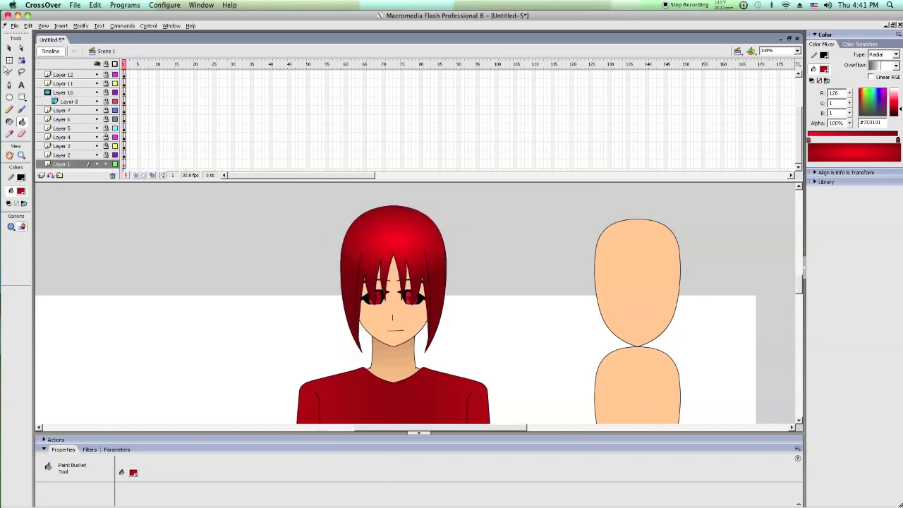
Step: Adjust the hair's radial fill with Gradient Transform, raising its centre to the crown and enlarging it well beyond the head's width
{"action": "left_click", "coordinate": [9, 61]}
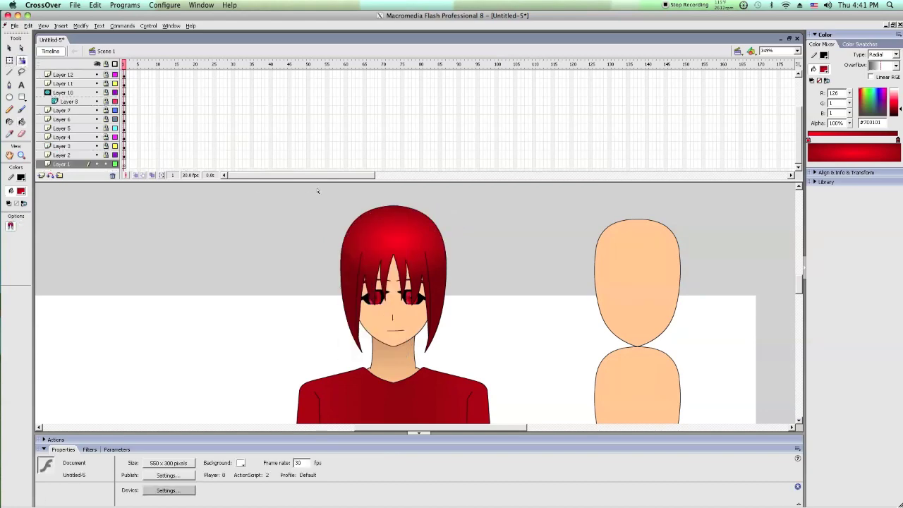
{"action": "left_click", "coordinate": [358, 220]}
{"action": "left_click", "coordinate": [387, 238]}
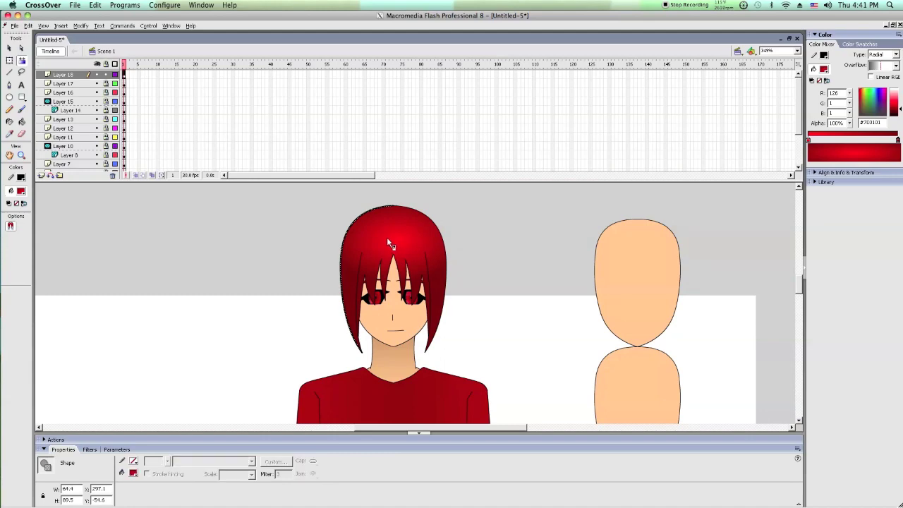
{"action": "left_click_drag", "start_coordinate": [395, 241], "coordinate": [395, 229]}
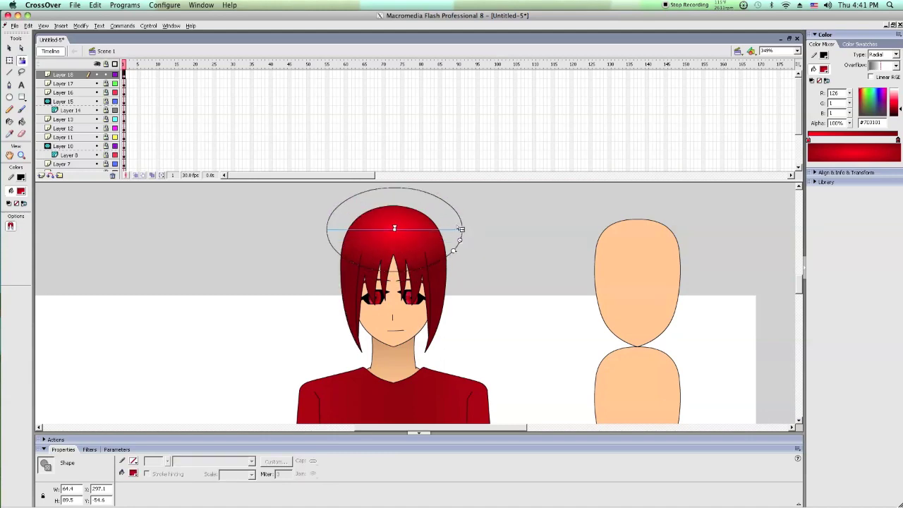
{"action": "left_click_drag", "start_coordinate": [463, 229], "coordinate": [493, 229]}
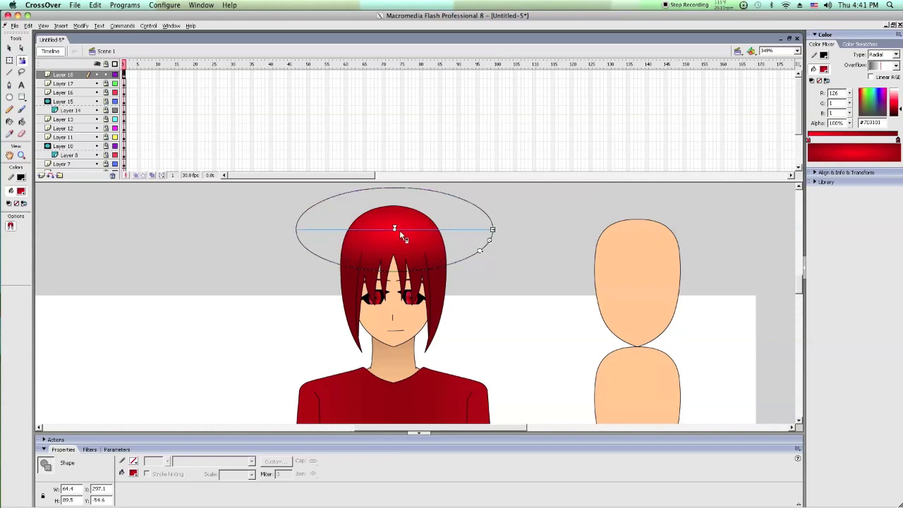
{"action": "left_click_drag", "start_coordinate": [394, 228], "coordinate": [395, 220]}
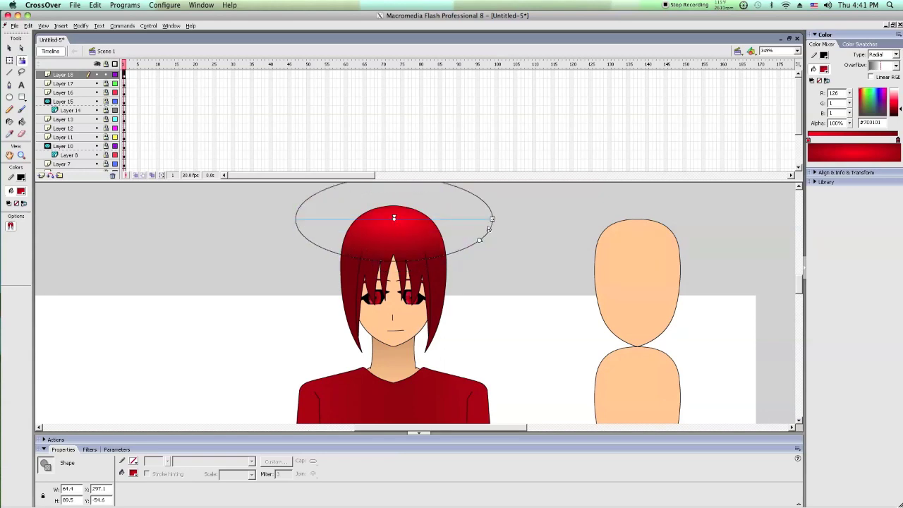
{"action": "left_click_drag", "start_coordinate": [394, 220], "coordinate": [393, 219]}
{"action": "left_click_drag", "start_coordinate": [489, 230], "coordinate": [525, 233]}
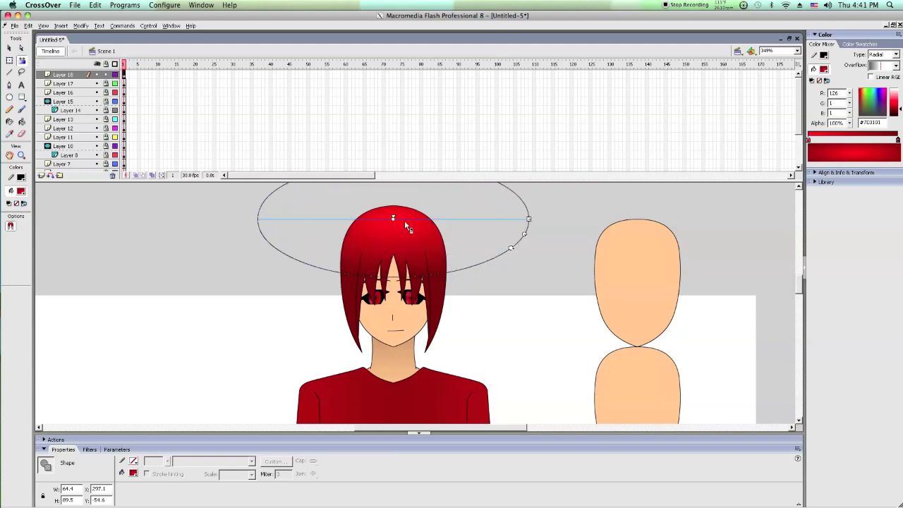
{"action": "left_click", "coordinate": [530, 303]}
{"action": "scroll", "coordinate": [519, 301], "scroll_direction": "down", "scroll_amount": 3}
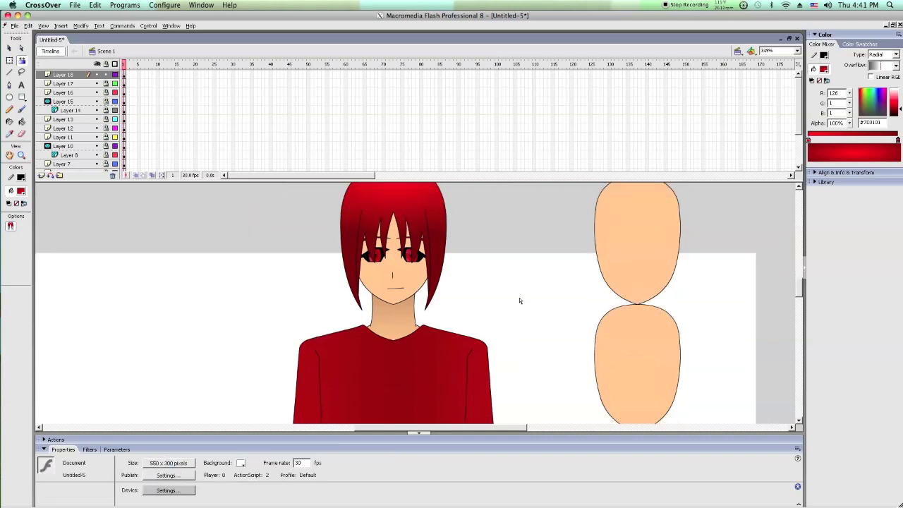
Step: On Layer 1, draw two slanted lines from beside the jaw down to the shoulders, one on each side of the neck
{"action": "left_click", "coordinate": [106, 75]}
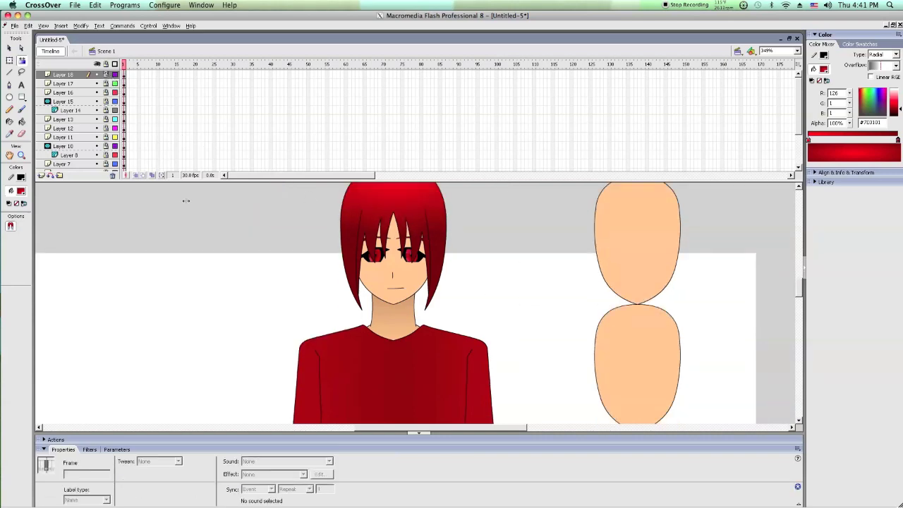
{"action": "scroll", "coordinate": [202, 220], "scroll_direction": "down", "scroll_amount": 3}
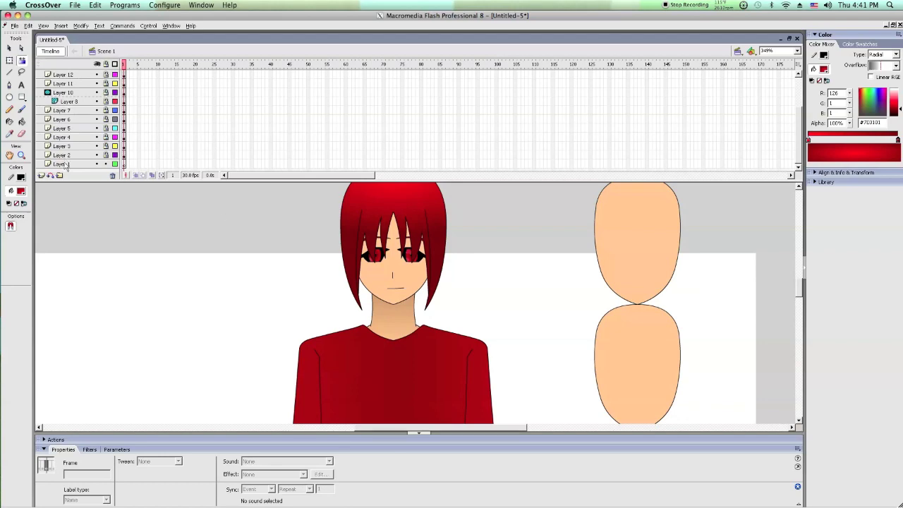
{"action": "left_click", "coordinate": [65, 164]}
{"action": "left_click", "coordinate": [10, 72]}
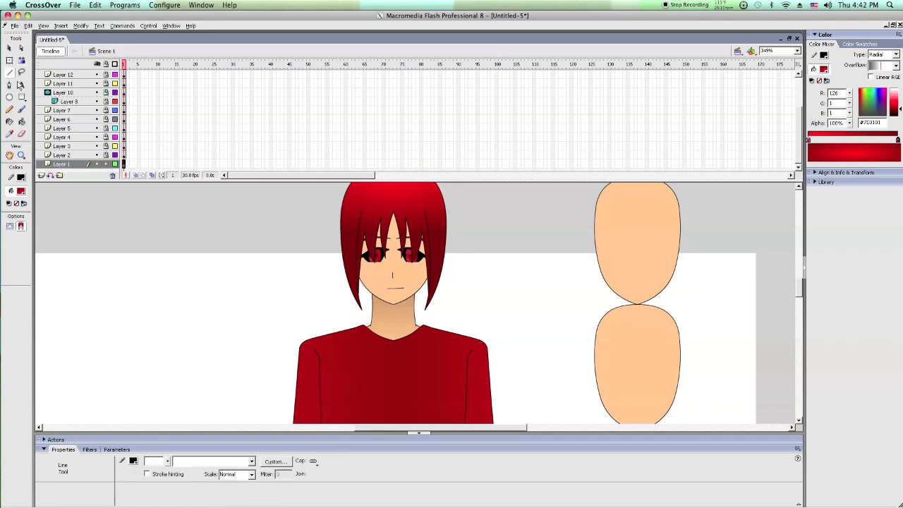
{"action": "scroll", "coordinate": [297, 282], "scroll_direction": "down", "scroll_amount": 3}
{"action": "left_click_drag", "start_coordinate": [342, 311], "coordinate": [359, 232]}
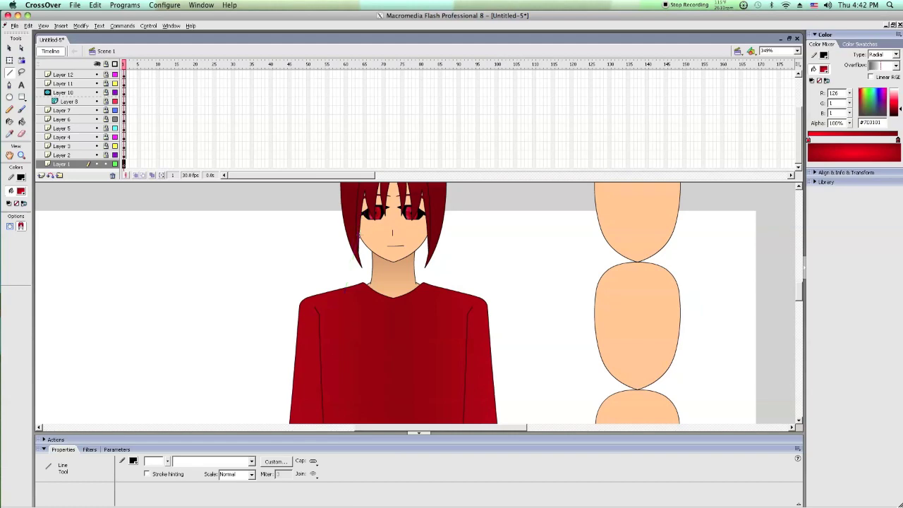
{"action": "left_click_drag", "start_coordinate": [455, 319], "coordinate": [425, 240]}
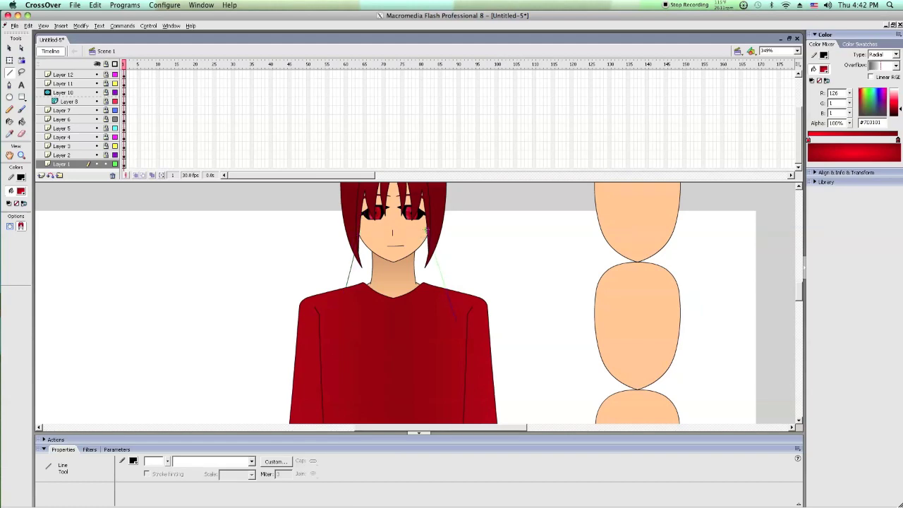
{"action": "left_click_drag", "start_coordinate": [379, 234], "coordinate": [313, 226]}
{"action": "right_click", "coordinate": [325, 225]}
{"action": "left_click", "coordinate": [337, 232]}
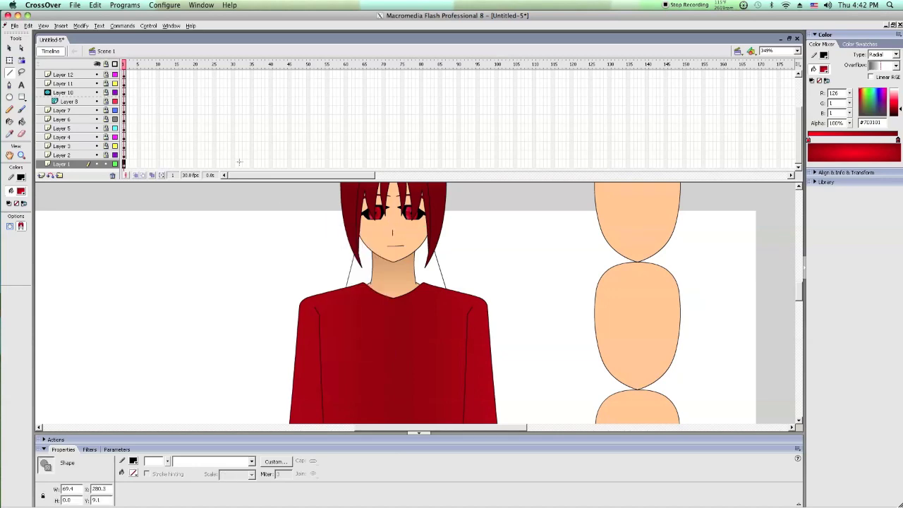
Step: Hide all layers except Layer 1, join the upper ends of the two slanted lines with a horizontal line, and trim the overhangs
{"action": "left_click", "coordinate": [96, 164], "text": "alt"}
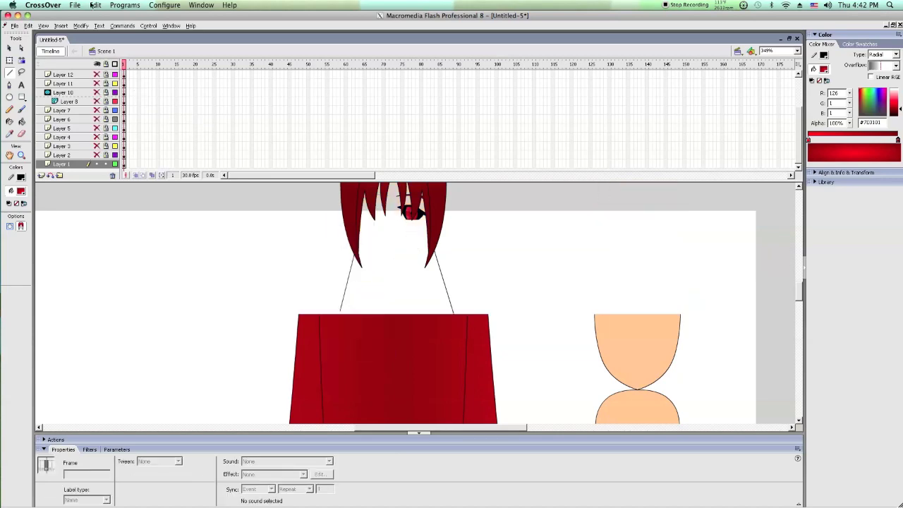
{"action": "left_click", "coordinate": [9, 48]}
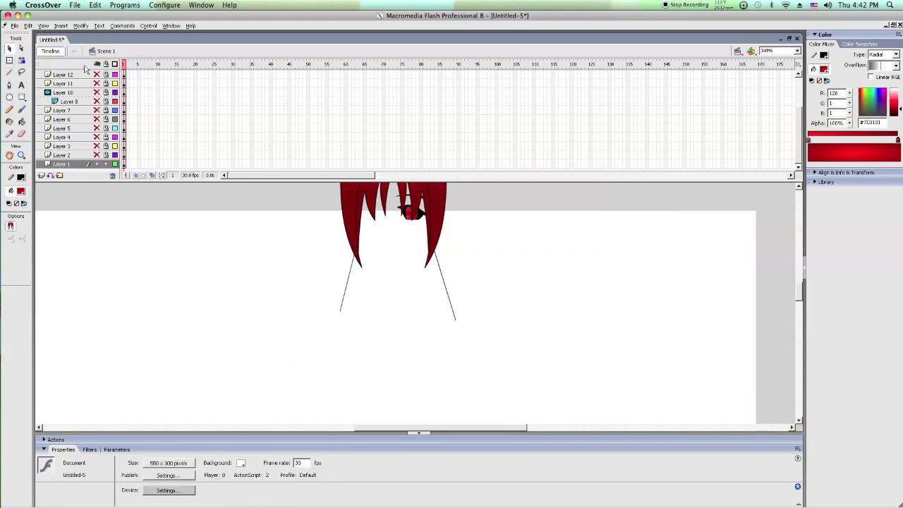
{"action": "left_click", "coordinate": [97, 163]}
{"action": "left_click", "coordinate": [97, 164]}
{"action": "left_click", "coordinate": [10, 72]}
{"action": "left_click_drag", "start_coordinate": [394, 222], "coordinate": [464, 222]}
{"action": "left_click", "coordinate": [9, 48]}
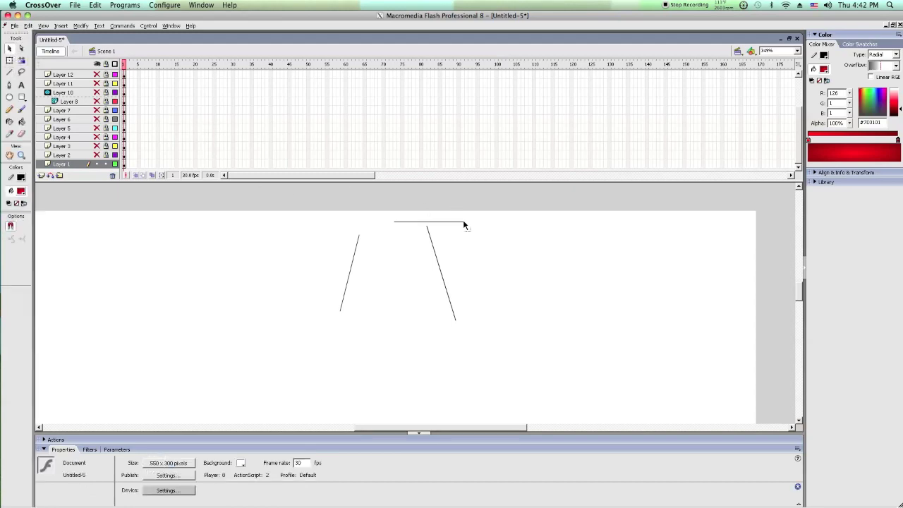
{"action": "left_click_drag", "start_coordinate": [433, 229], "coordinate": [363, 216]}
{"action": "left_click", "coordinate": [345, 226]}
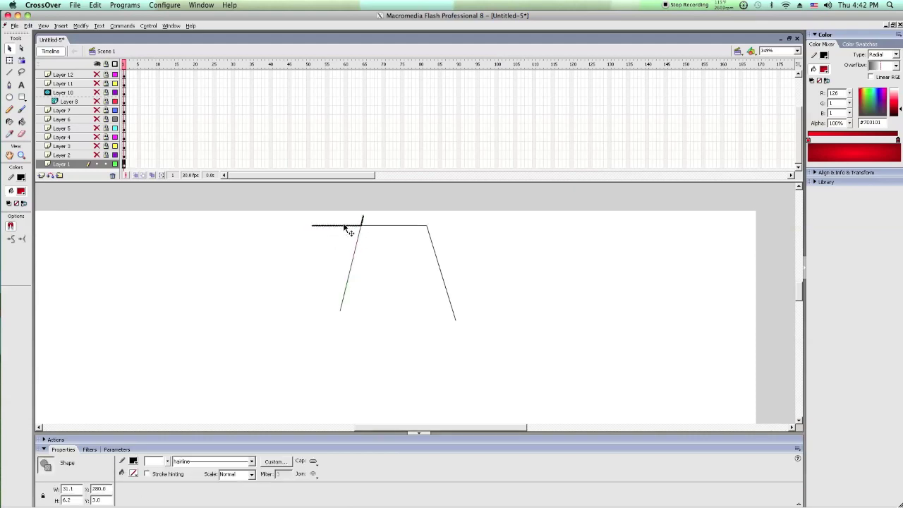
{"action": "key", "text": "Delete"}
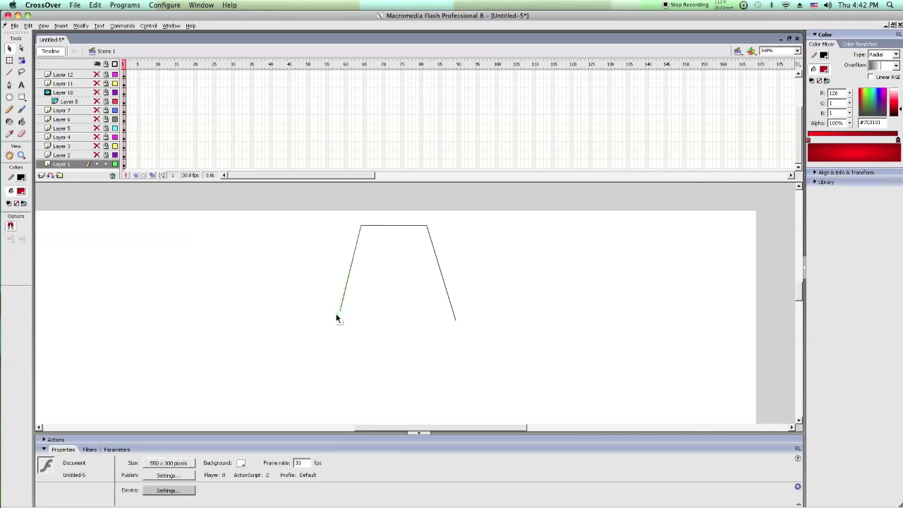
Step: Lengthen both slanted side lines symmetrically and cut off their uneven lower ends at the same height
{"action": "left_click_drag", "start_coordinate": [340, 340], "coordinate": [336, 336]}
{"action": "left_click_drag", "start_coordinate": [456, 323], "coordinate": [291, 336]}
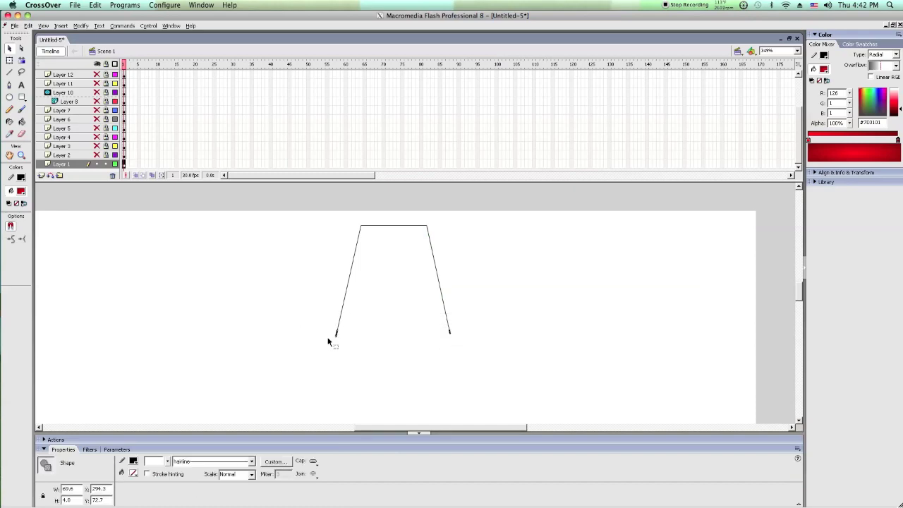
{"action": "left_click", "coordinate": [361, 346]}
{"action": "key", "text": "ctrl+z"}
{"action": "left_click_drag", "start_coordinate": [337, 338], "coordinate": [339, 360]}
{"action": "left_click", "coordinate": [379, 353]}
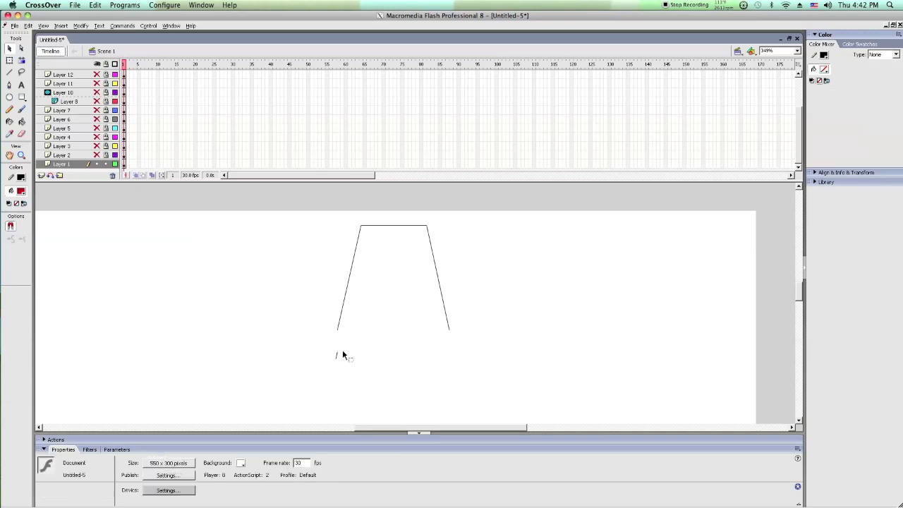
Step: Close the back-hair outline with a horizontal bottom edge and bend both side lines inward so they flare towards the bottom
{"action": "left_click_drag", "start_coordinate": [336, 355], "coordinate": [449, 330]}
{"action": "mouse_move", "coordinate": [336, 360]}
{"action": "left_mouse_down"}
{"action": "mouse_move", "coordinate": [328, 334]}
{"action": "mouse_move", "coordinate": [338, 330]}
{"action": "mouse_move", "coordinate": [334, 347]}
{"action": "left_mouse_up"}
{"action": "left_click_drag", "start_coordinate": [448, 332], "coordinate": [349, 309]}
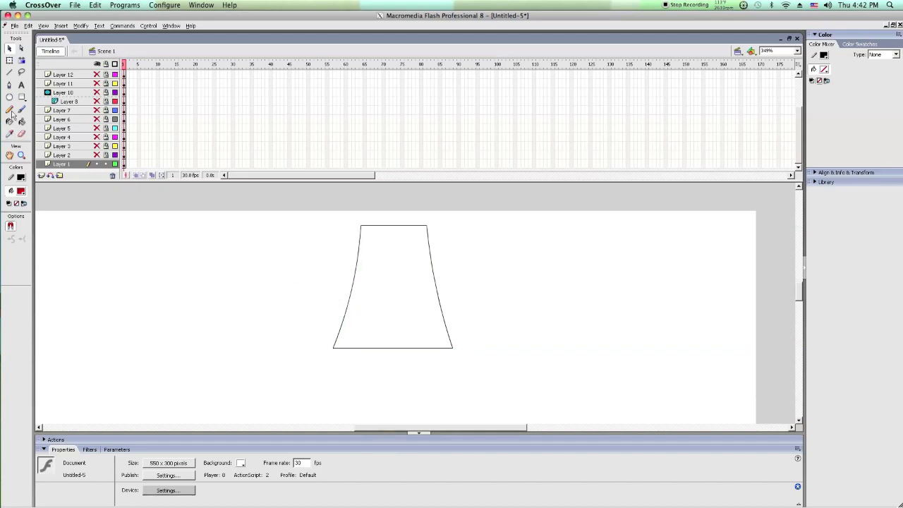
Step: Show all layers, narrow the back-hair outline on Layer 1 to a width of 60.4, and nudge it slightly up behind the neck
{"action": "left_click", "coordinate": [97, 64]}
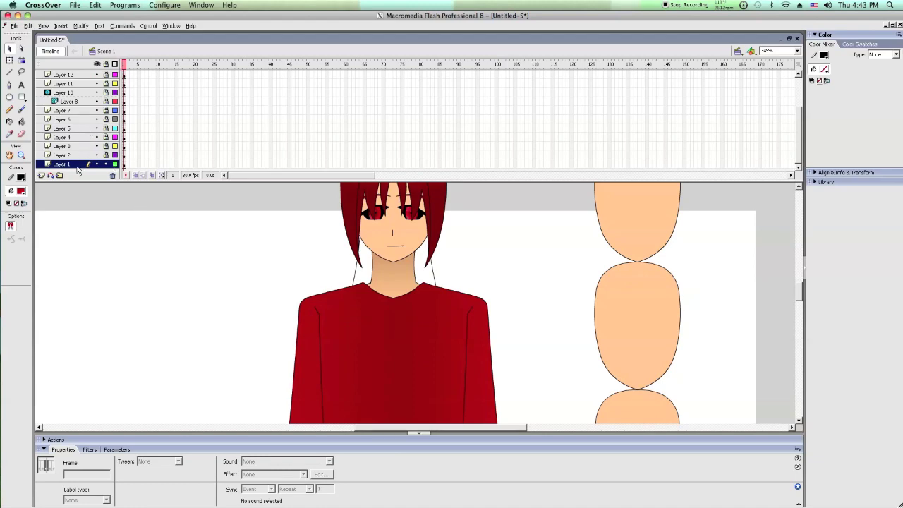
{"action": "left_click", "coordinate": [10, 60]}
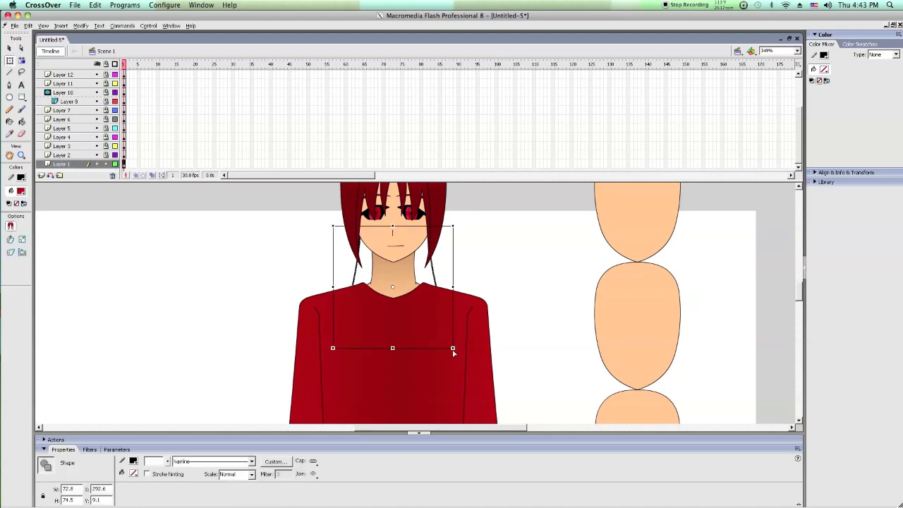
{"action": "left_click_drag", "start_coordinate": [454, 350], "coordinate": [448, 352]}
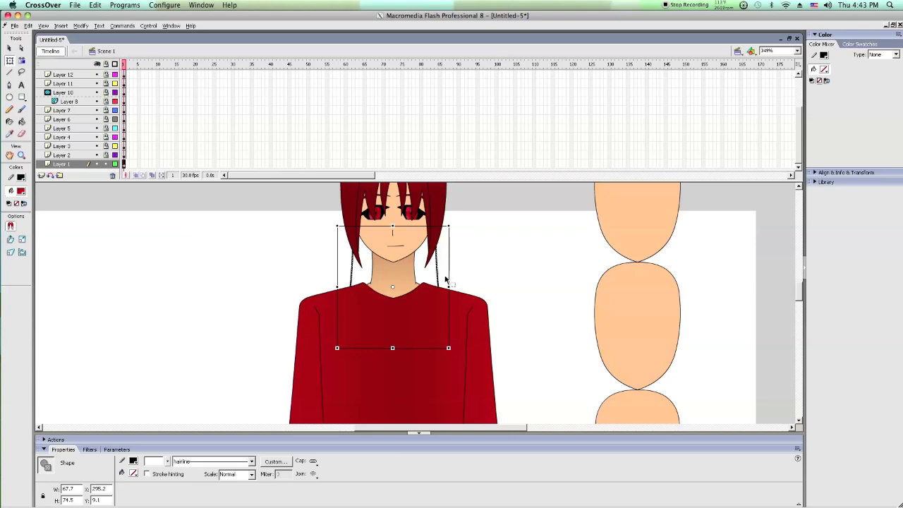
{"action": "left_click_drag", "start_coordinate": [449, 285], "coordinate": [447, 289]}
{"action": "key", "text": "Up"}
{"action": "key", "text": "Up"}
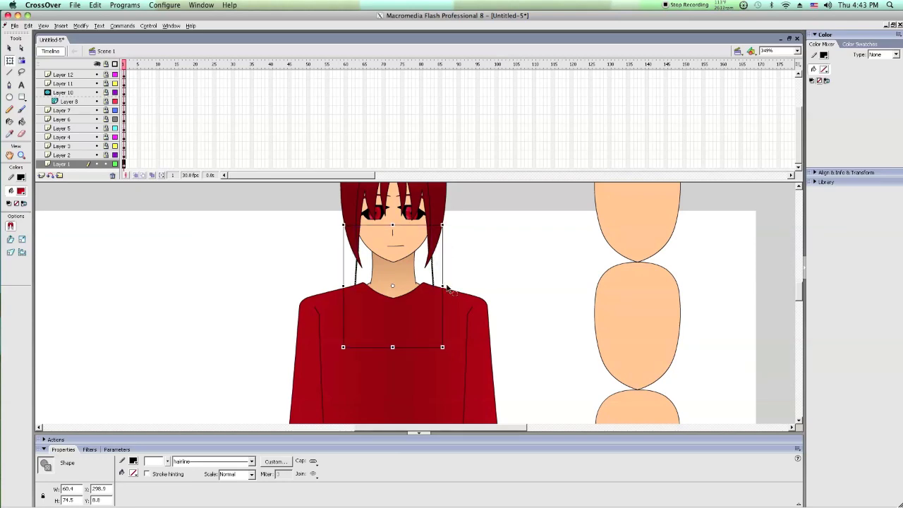
{"action": "key", "text": "Up"}
{"action": "key", "text": "Up"}
{"action": "key", "text": "Up"}
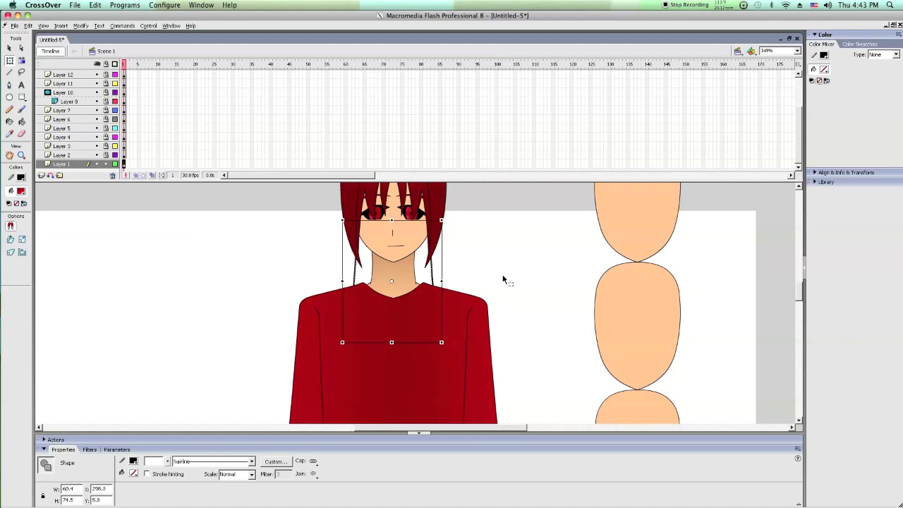
{"action": "left_click", "coordinate": [503, 280]}
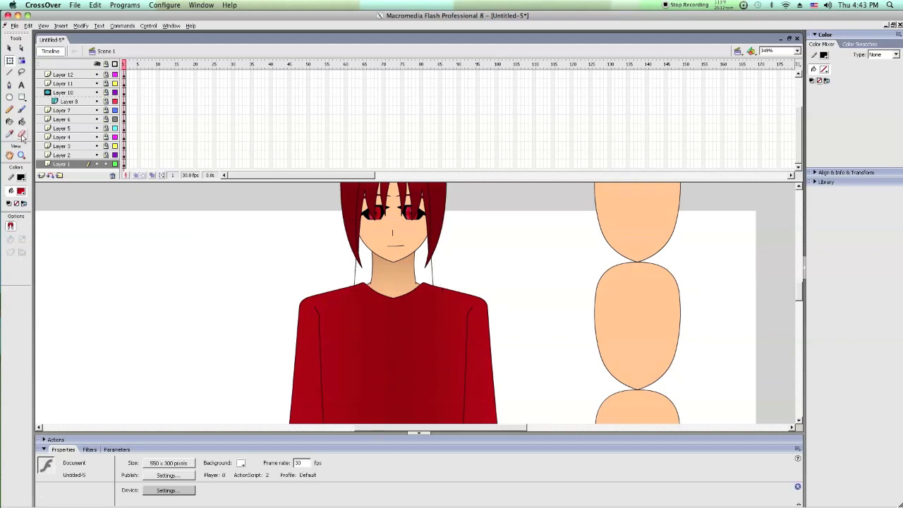
Step: Set the Paint Bucket fill to a linear gradient running from #FF0000 to #990000
{"action": "left_click", "coordinate": [21, 122]}
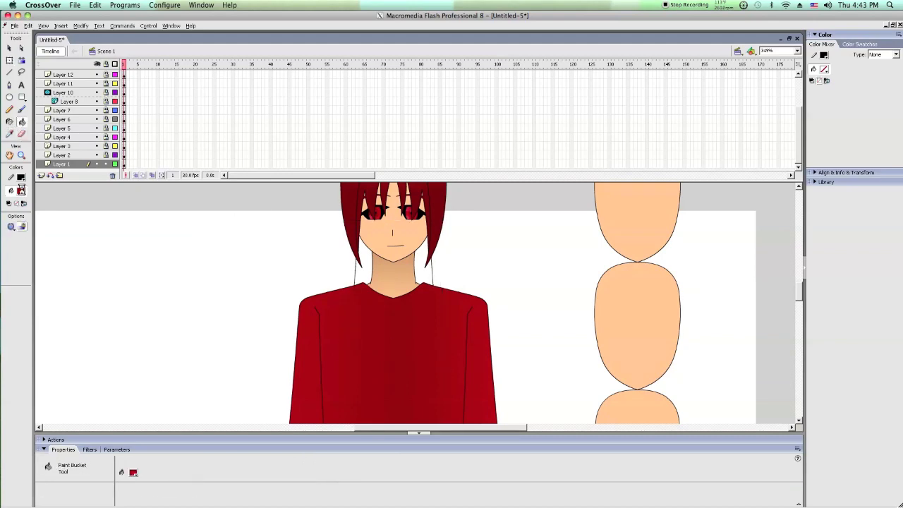
{"action": "left_click", "coordinate": [21, 191]}
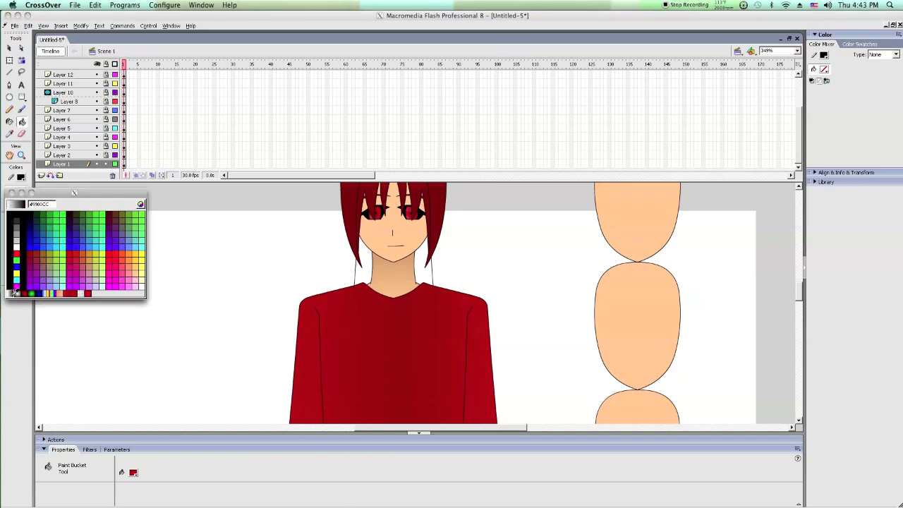
{"action": "left_click", "coordinate": [10, 293]}
{"action": "left_click", "coordinate": [875, 54]}
{"action": "left_click", "coordinate": [875, 81]}
{"action": "double_click", "coordinate": [808, 141]}
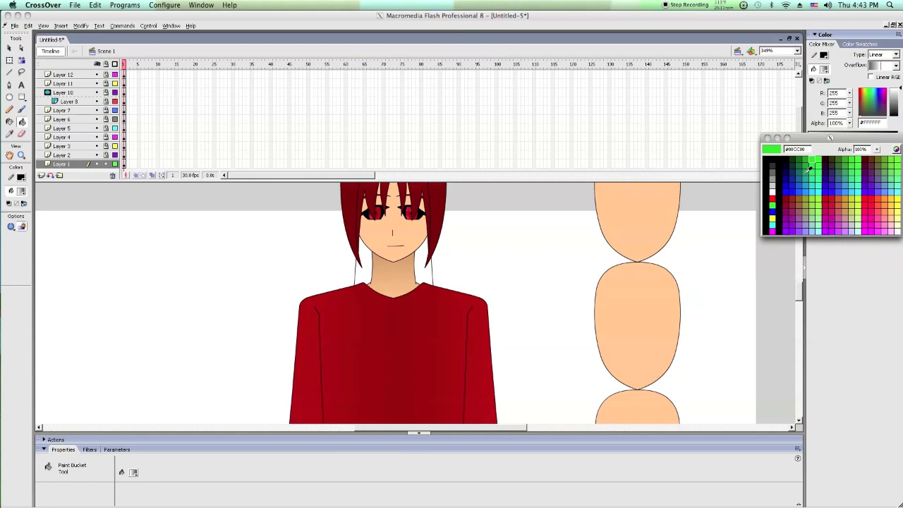
{"action": "left_click", "coordinate": [772, 201]}
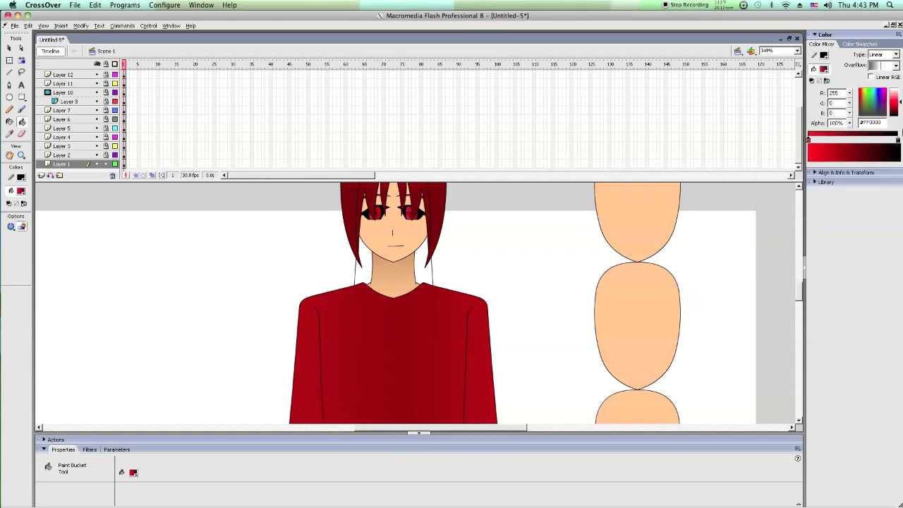
{"action": "left_click", "coordinate": [899, 141]}
{"action": "left_click", "coordinate": [899, 140]}
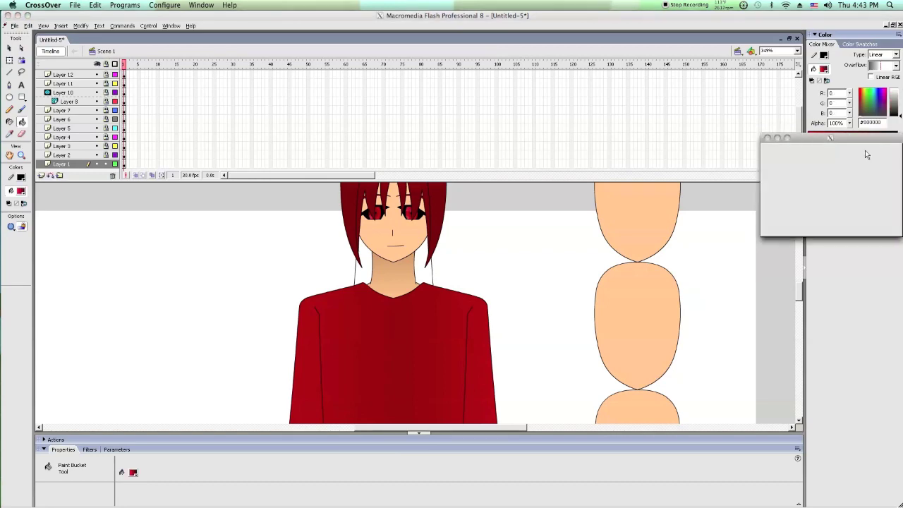
{"action": "left_click", "coordinate": [780, 199]}
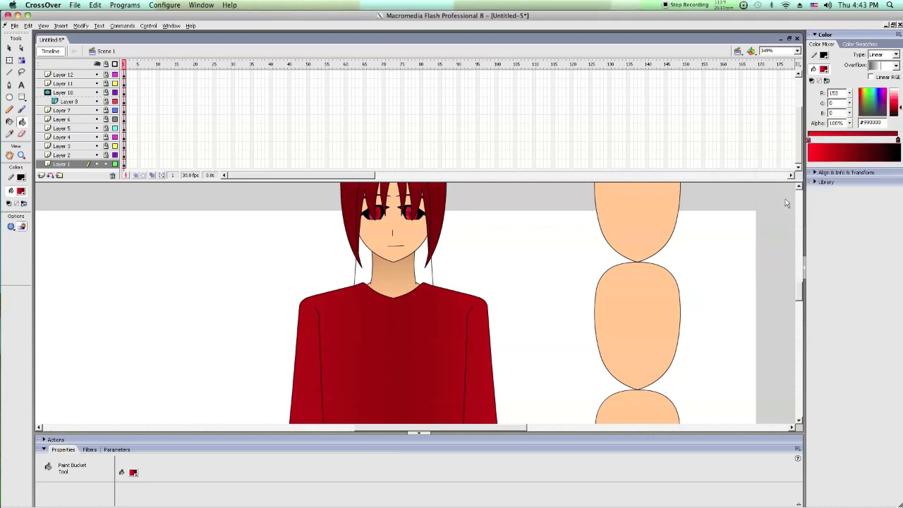
Step: Draw a gradient rectangle beside the character, rotate its fill so the dark end is uppermost, and stretch it to about 54 by 76
{"action": "left_click", "coordinate": [22, 97]}
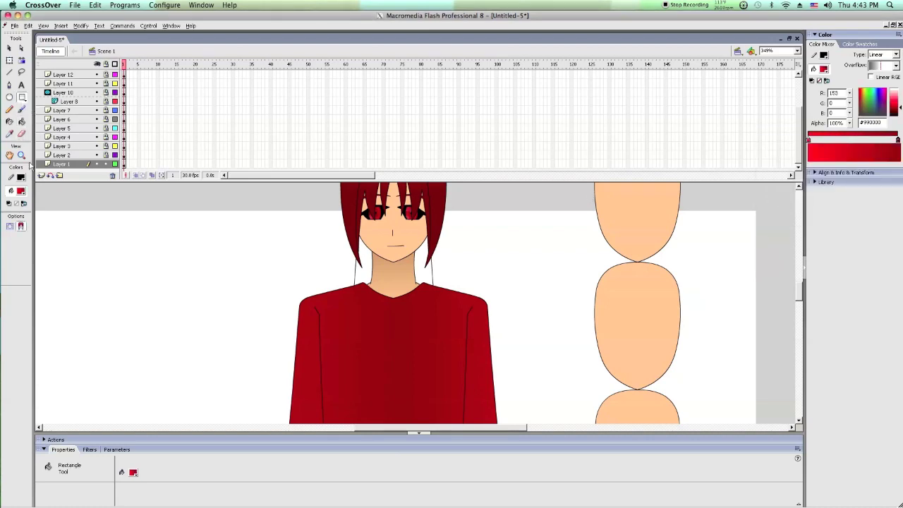
{"action": "left_click_drag", "start_coordinate": [72, 201], "coordinate": [182, 289]}
{"action": "left_click", "coordinate": [10, 61]}
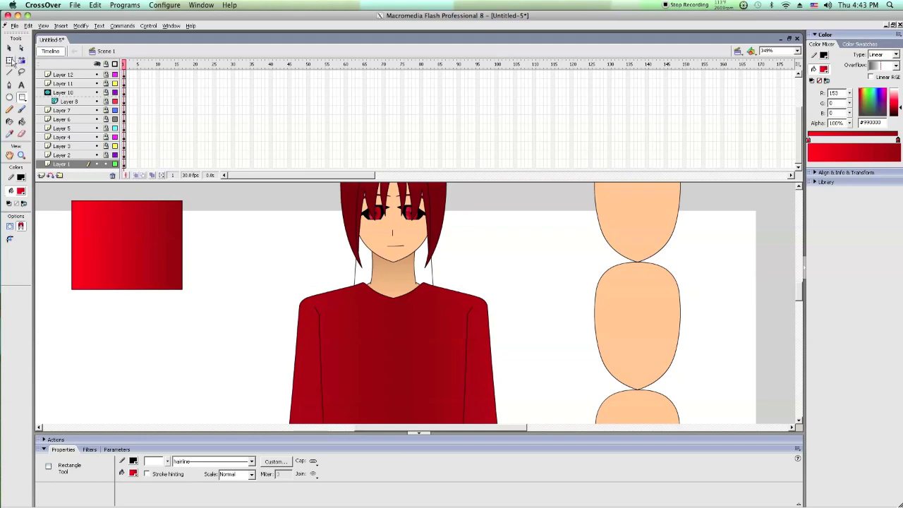
{"action": "left_click", "coordinate": [114, 203]}
{"action": "left_click_drag", "start_coordinate": [71, 198], "coordinate": [215, 253]}
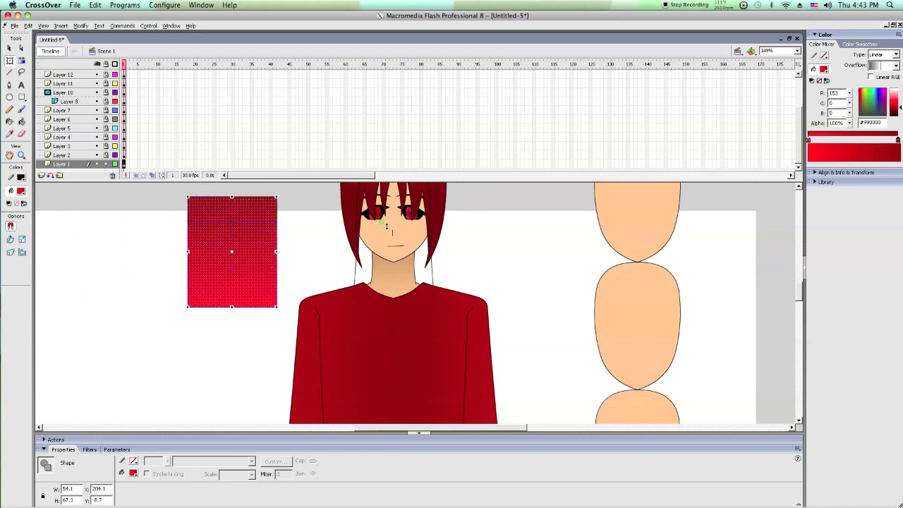
{"action": "left_click_drag", "start_coordinate": [232, 197], "coordinate": [231, 230]}
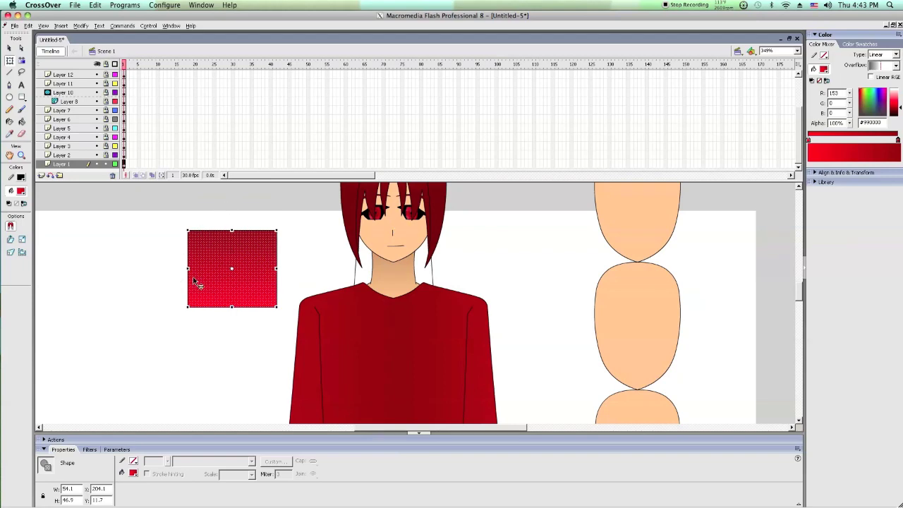
{"action": "scroll", "coordinate": [292, 316], "scroll_direction": "down", "scroll_amount": 2}
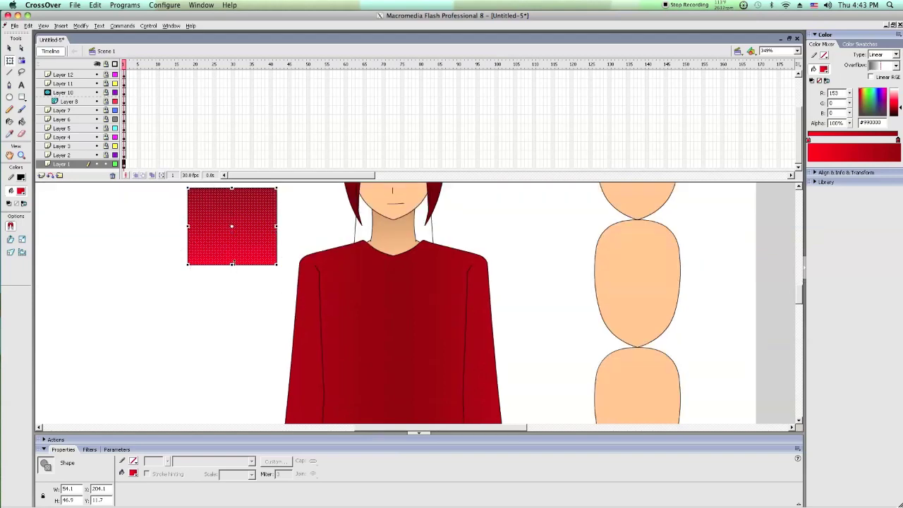
{"action": "left_click_drag", "start_coordinate": [230, 266], "coordinate": [230, 312]}
{"action": "left_click", "coordinate": [163, 248]}
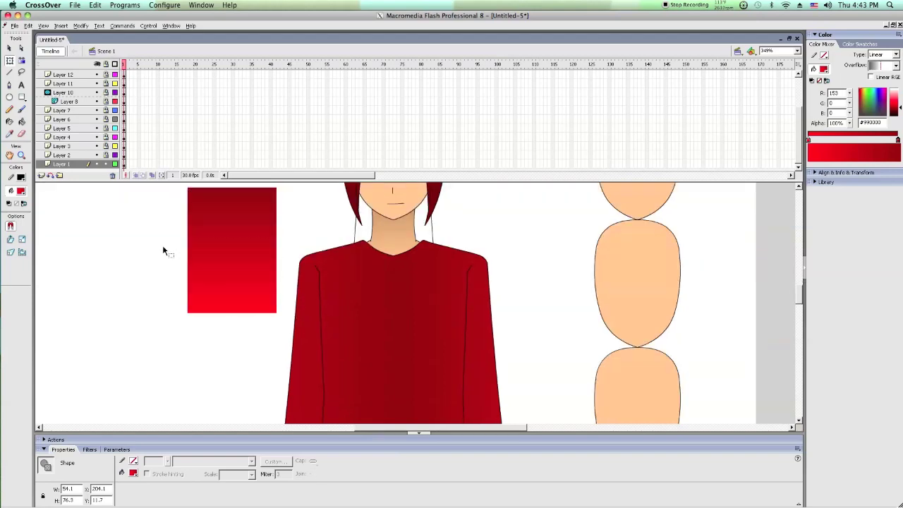
Step: Fill the back-hair outline behind the neck with the linear red gradient and delete the gradient rectangle beside the character
{"action": "key", "text": "k"}
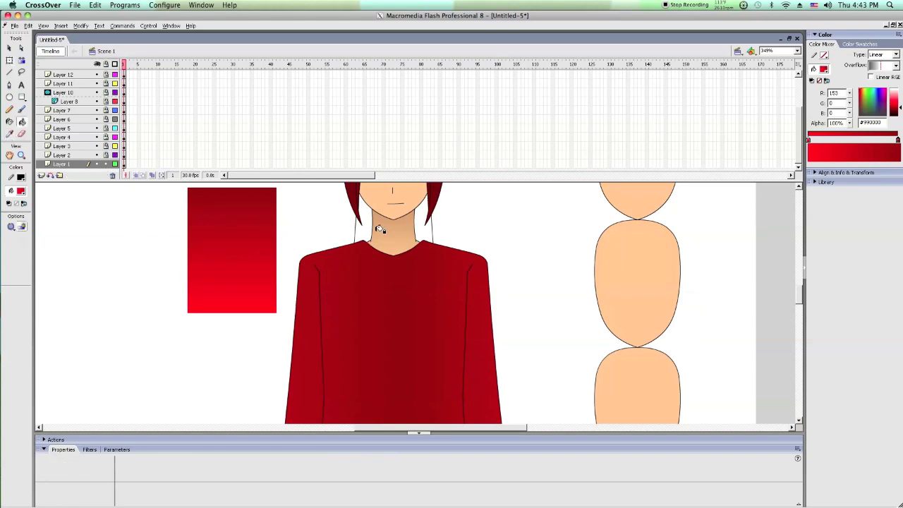
{"action": "left_click", "coordinate": [365, 223]}
{"action": "left_click", "coordinate": [9, 47]}
{"action": "left_click", "coordinate": [194, 212]}
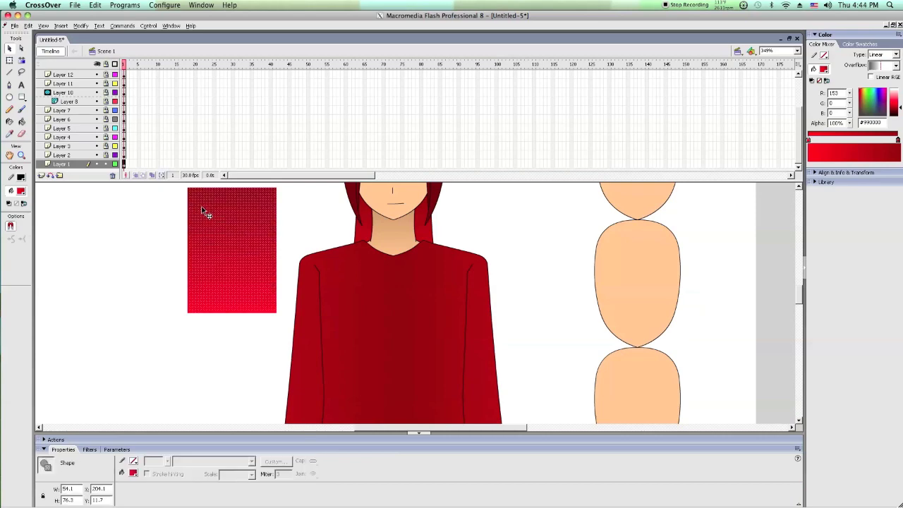
{"action": "key", "text": "Delete"}
{"action": "scroll", "coordinate": [212, 205], "scroll_direction": "up", "scroll_amount": 3}
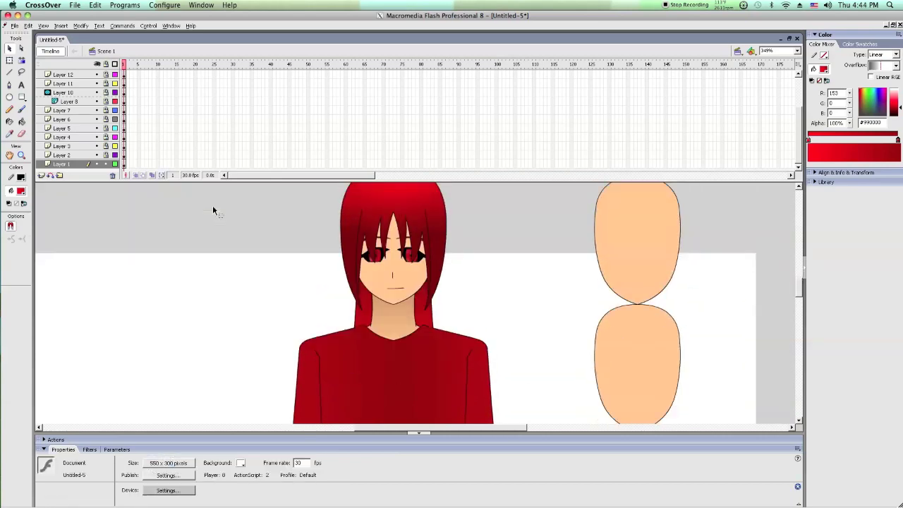
Step: Unlock all layers and delete the column of skin-coloured head shapes beside the character
{"action": "scroll", "coordinate": [338, 252], "scroll_direction": "down", "scroll_amount": 2}
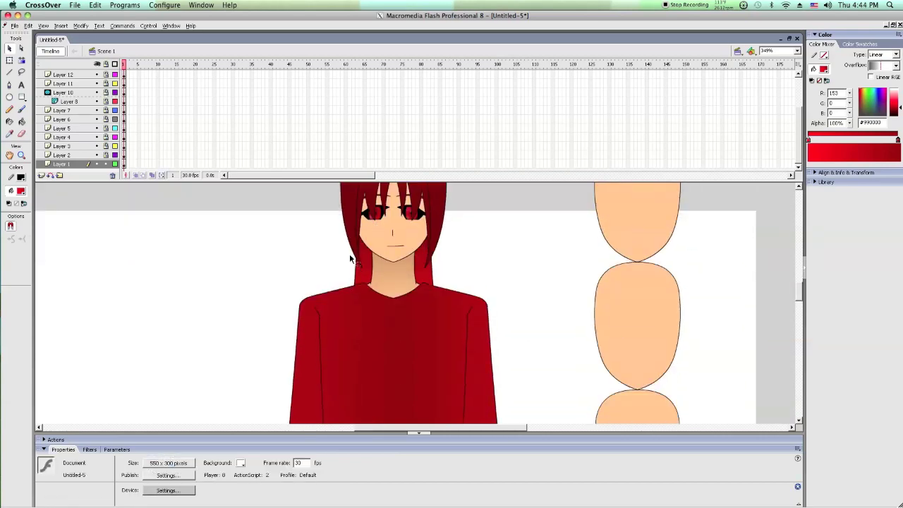
{"action": "left_click", "coordinate": [21, 154]}
{"action": "left_click", "coordinate": [21, 225]}
{"action": "left_click", "coordinate": [250, 226]}
{"action": "left_click", "coordinate": [395, 285]}
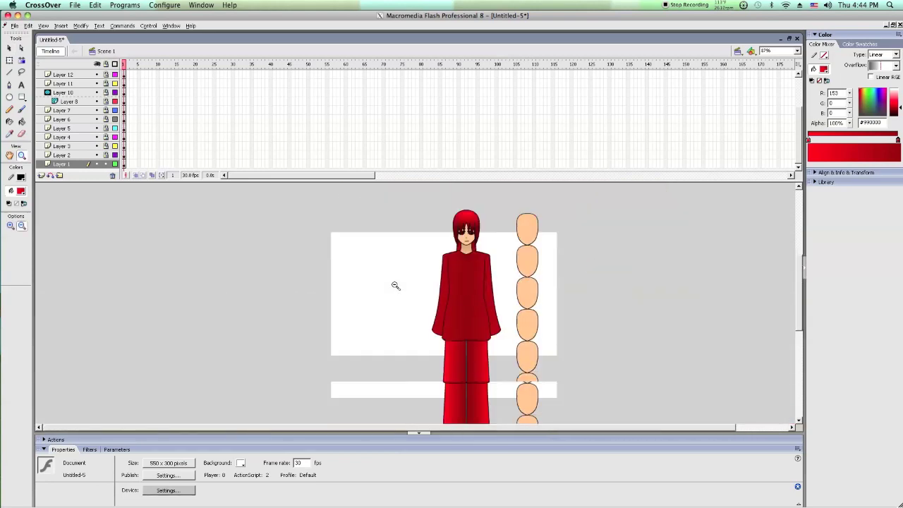
{"action": "left_click", "coordinate": [403, 286]}
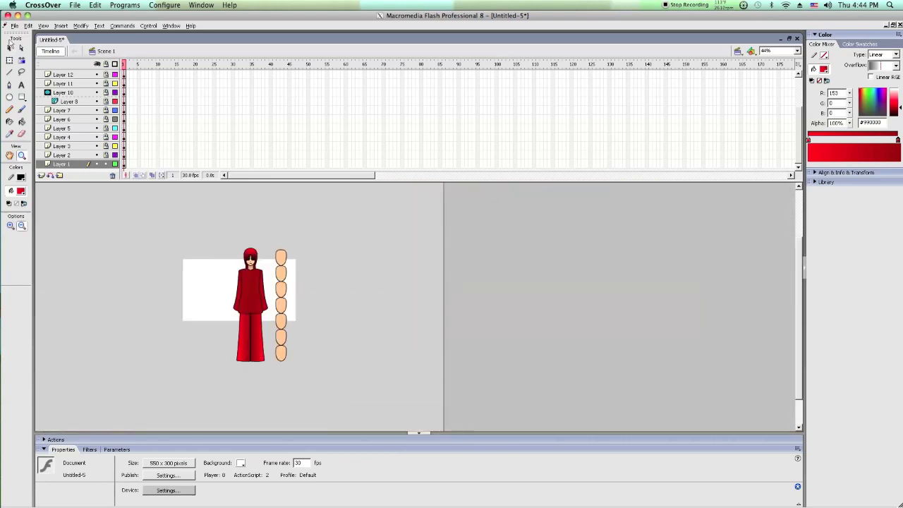
{"action": "left_click", "coordinate": [10, 47]}
{"action": "left_click_drag", "start_coordinate": [369, 197], "coordinate": [271, 386]}
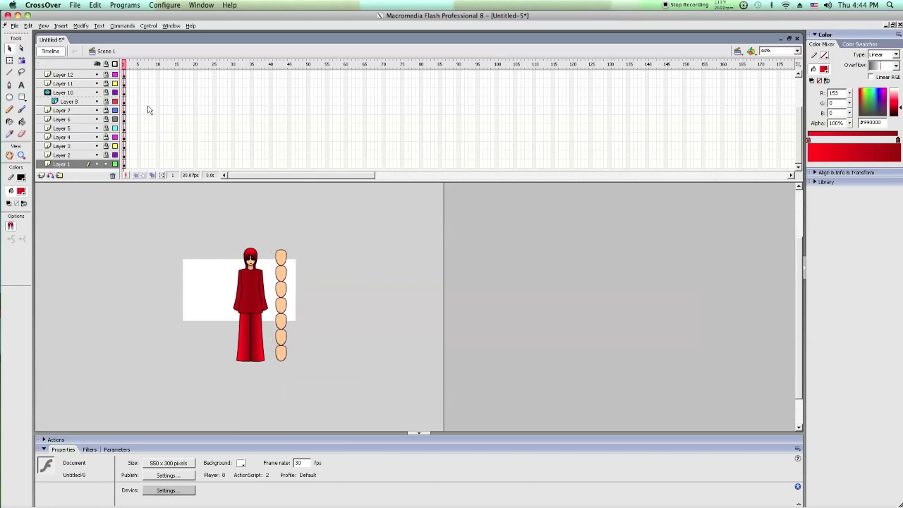
{"action": "left_click", "coordinate": [106, 64]}
{"action": "left_click", "coordinate": [106, 63]}
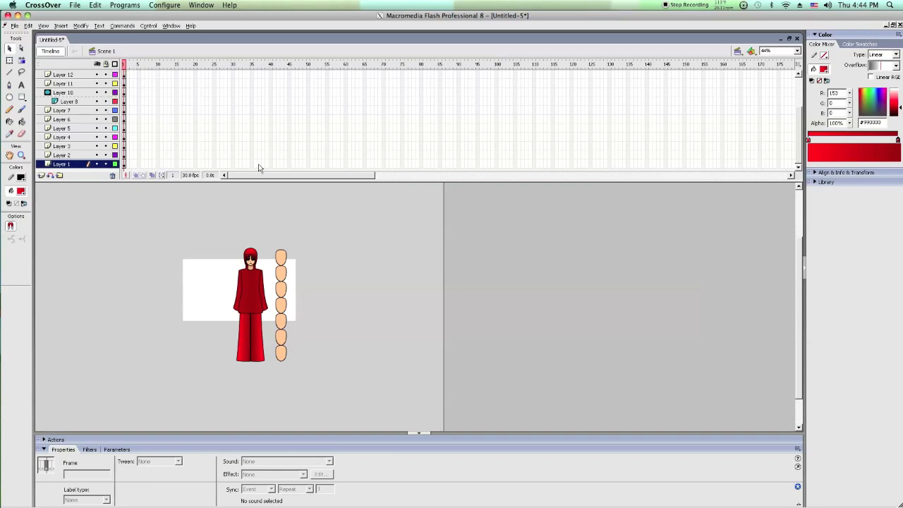
{"action": "left_click_drag", "start_coordinate": [338, 220], "coordinate": [272, 418]}
{"action": "key", "text": "Delete"}
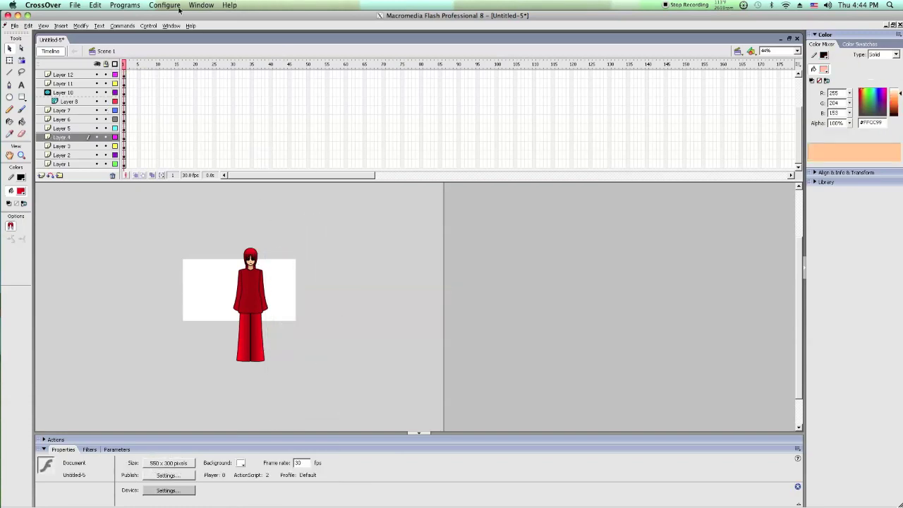
Step: Test the scene in a maximized preview, switch between the Show All and 100% views, and close the preview
{"action": "left_click", "coordinate": [147, 25]}
{"action": "left_click", "coordinate": [187, 102]}
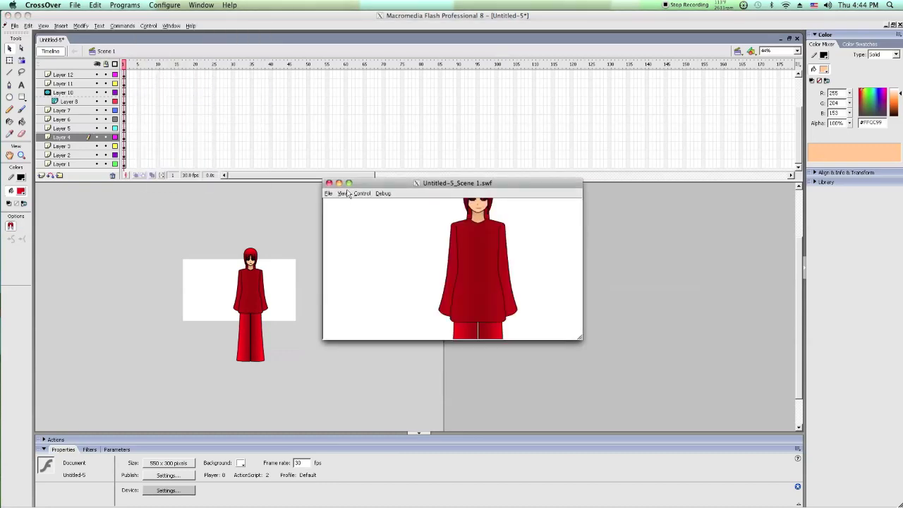
{"action": "left_click", "coordinate": [348, 184]}
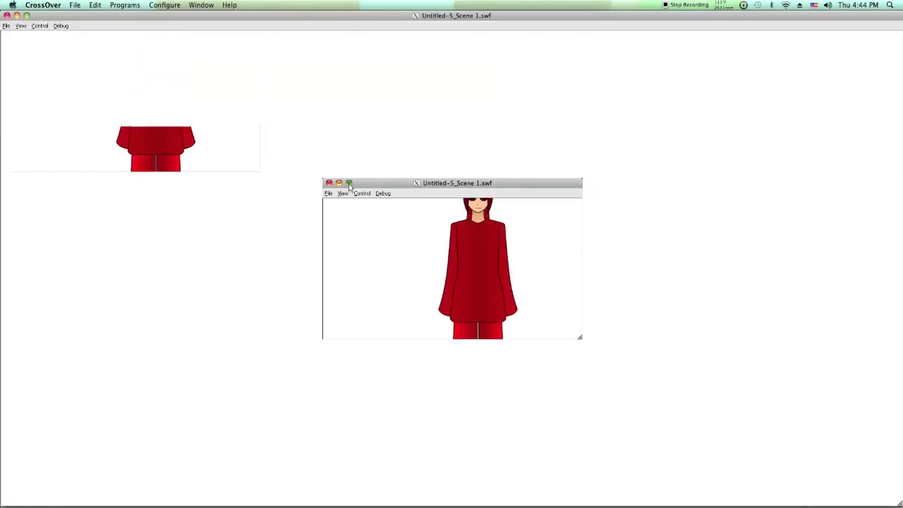
{"action": "right_click", "coordinate": [442, 211]}
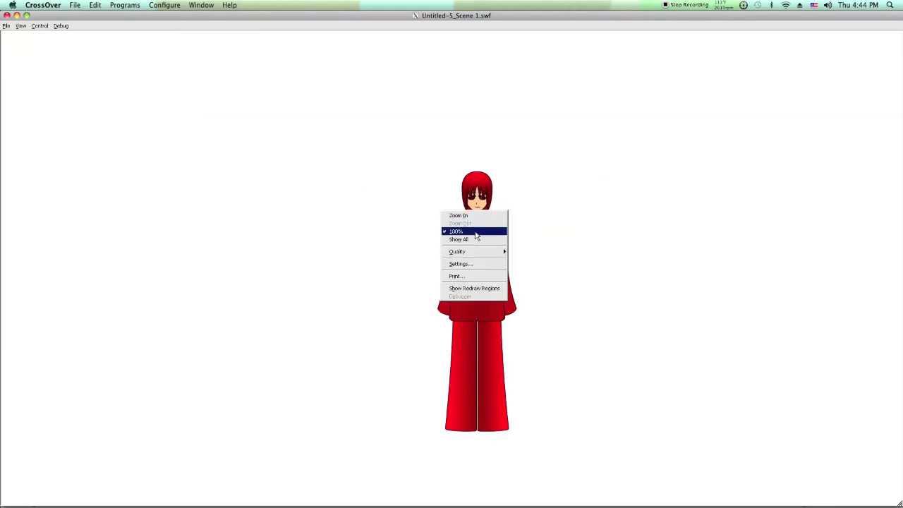
{"action": "left_click", "coordinate": [477, 240]}
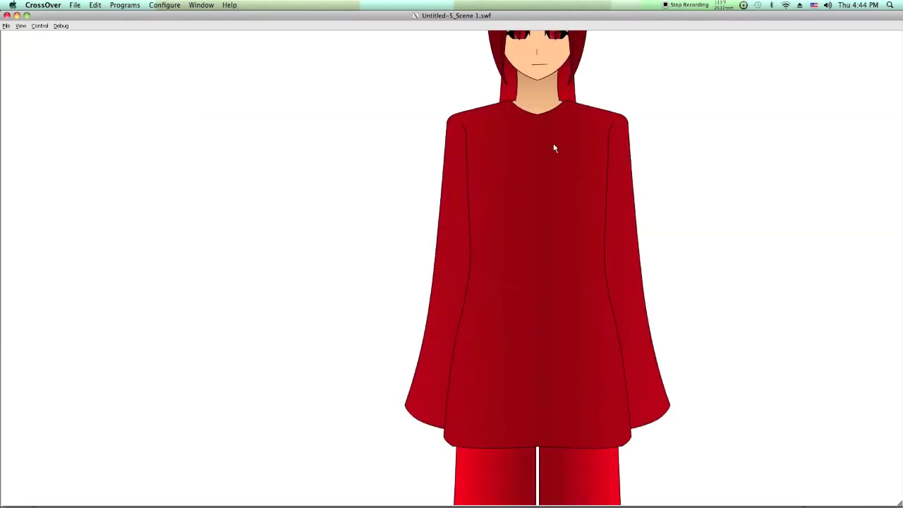
{"action": "right_click", "coordinate": [560, 130]}
{"action": "left_click", "coordinate": [575, 151]}
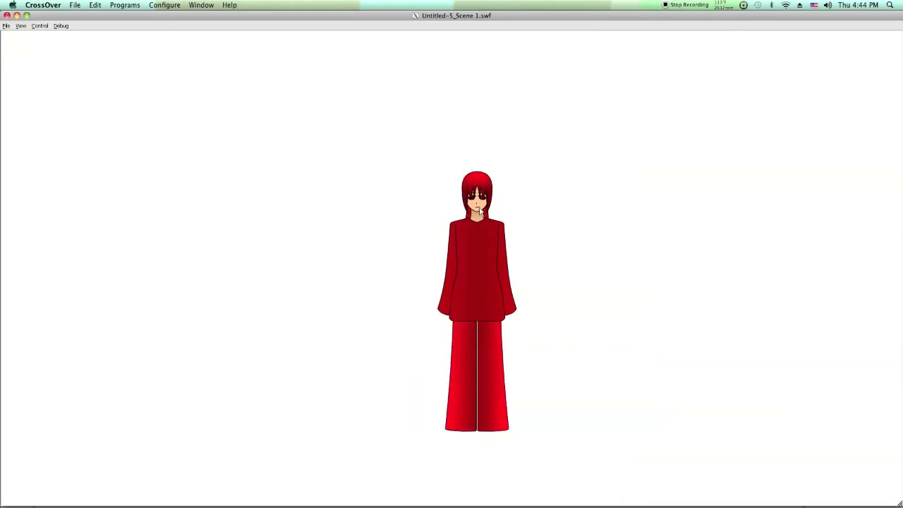
{"action": "right_click", "coordinate": [463, 162]}
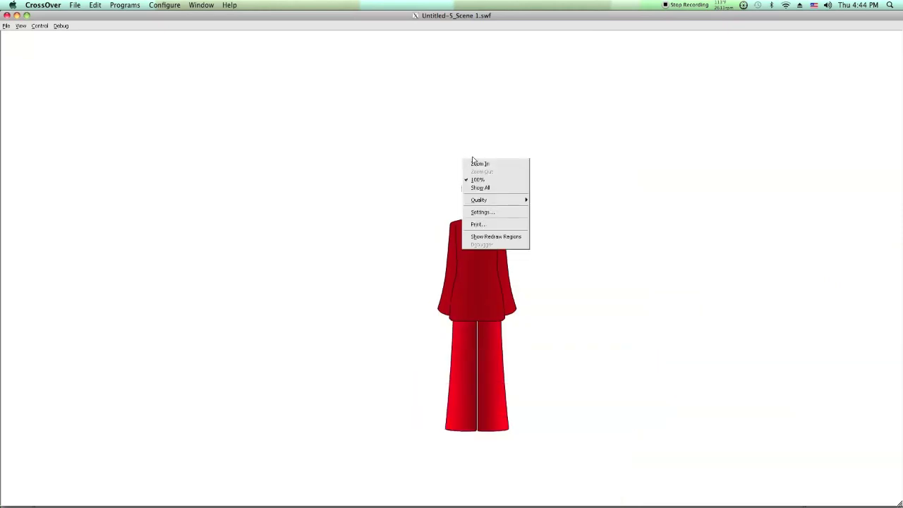
{"action": "left_click", "coordinate": [474, 163]}
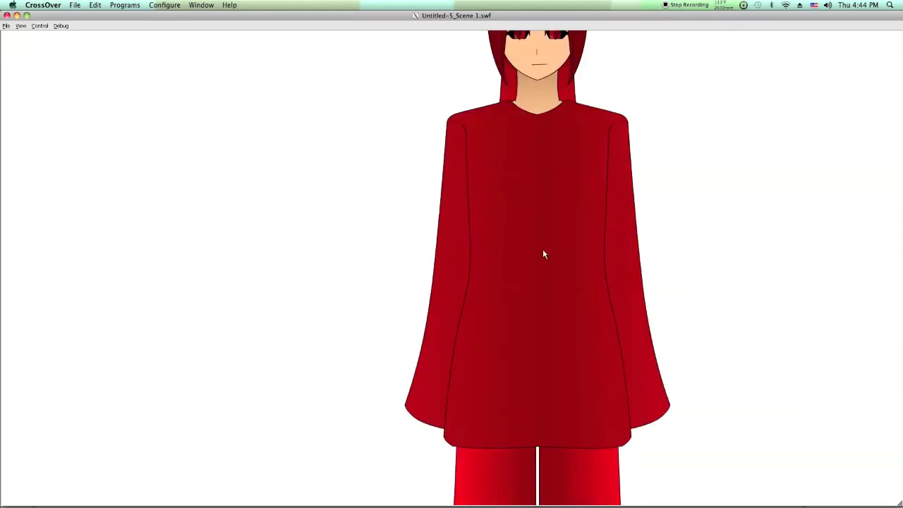
{"action": "right_click", "coordinate": [591, 169]}
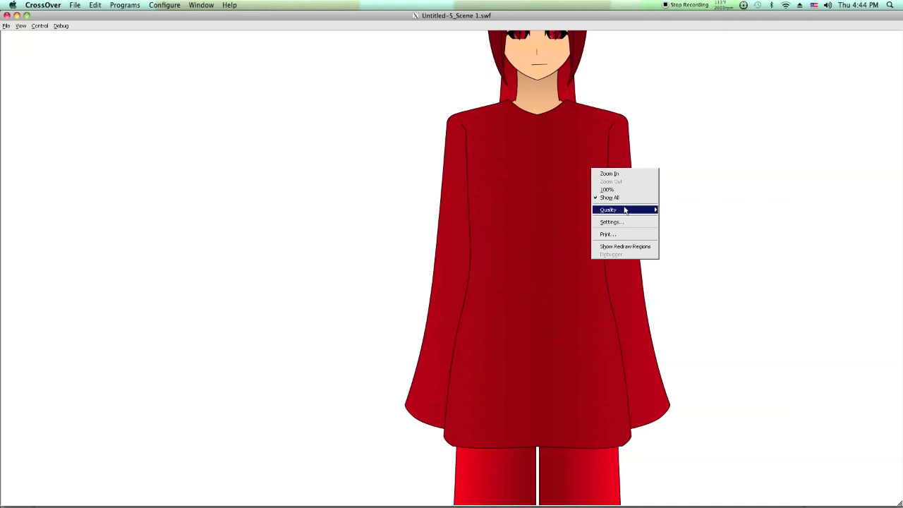
{"action": "left_click", "coordinate": [613, 189]}
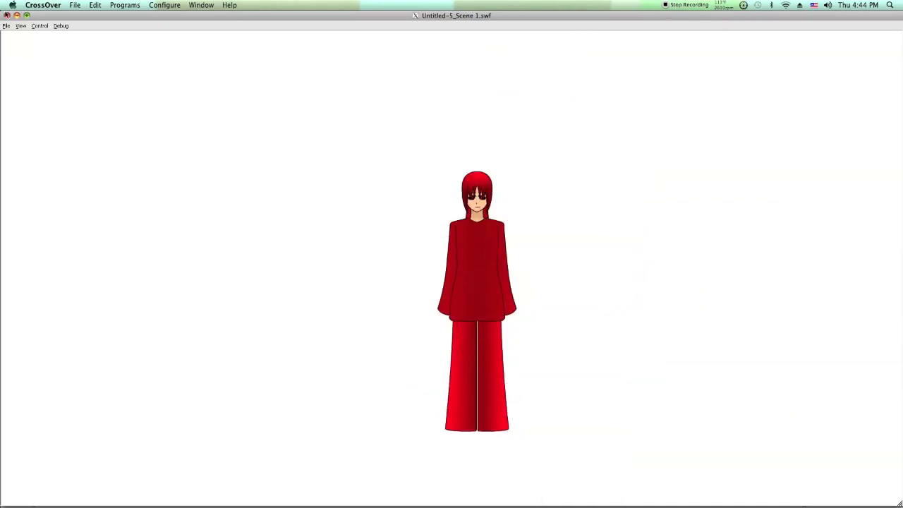
{"action": "left_click", "coordinate": [8, 15]}
Step: Set the document height to 1800 px in the document properties
{"action": "left_click", "coordinate": [75, 5]}
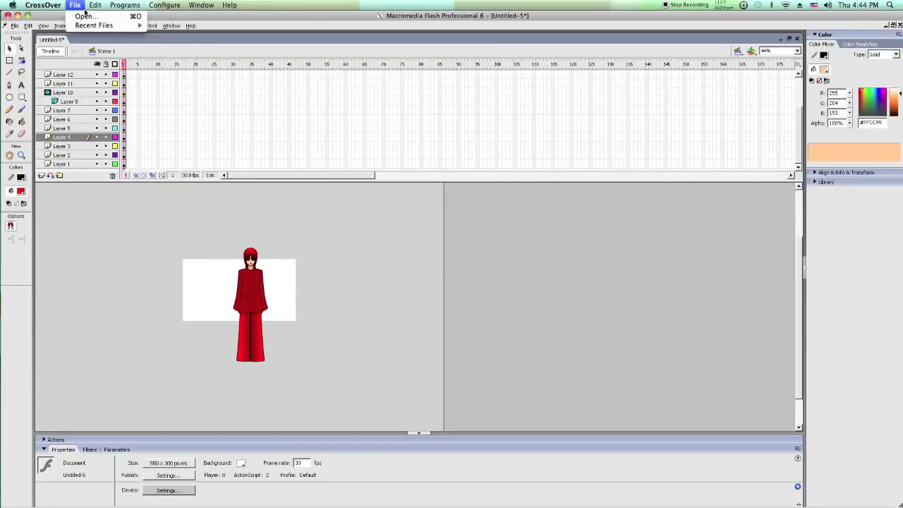
{"action": "left_click", "coordinate": [50, 25]}
{"action": "left_click", "coordinate": [80, 26]}
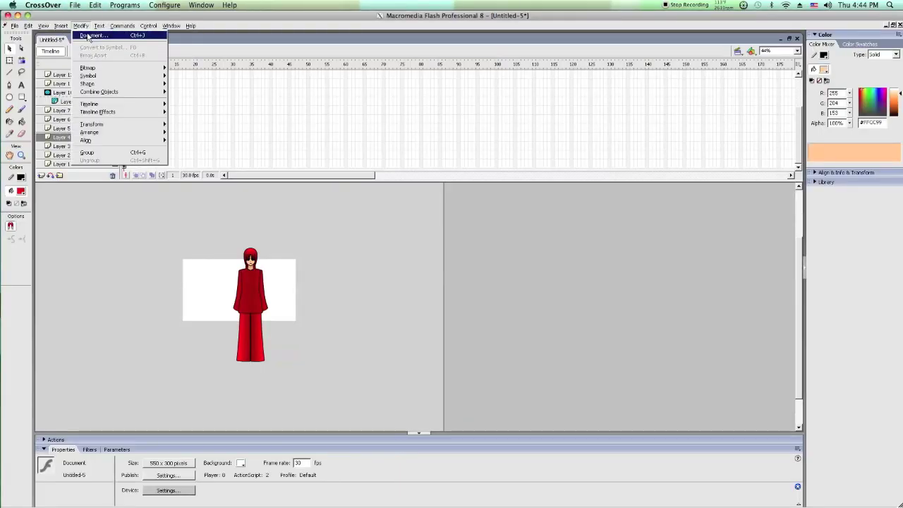
{"action": "left_click", "coordinate": [86, 33]}
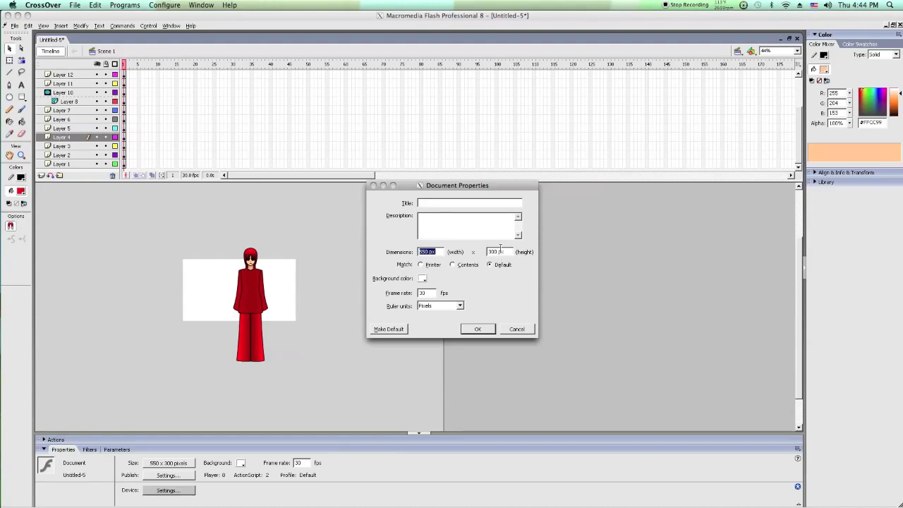
{"action": "double_click", "coordinate": [496, 252]}
{"action": "type", "text": "1800"}
{"action": "left_click", "coordinate": [486, 329]}
Step: Select the whole character and move it to the stage's upper-left corner, at about X -8.8, Y 18
{"action": "scroll", "coordinate": [332, 282], "scroll_direction": "down", "scroll_amount": 5}
{"action": "scroll", "coordinate": [331, 280], "scroll_direction": "up", "scroll_amount": 3}
{"action": "right_click", "coordinate": [331, 279]}
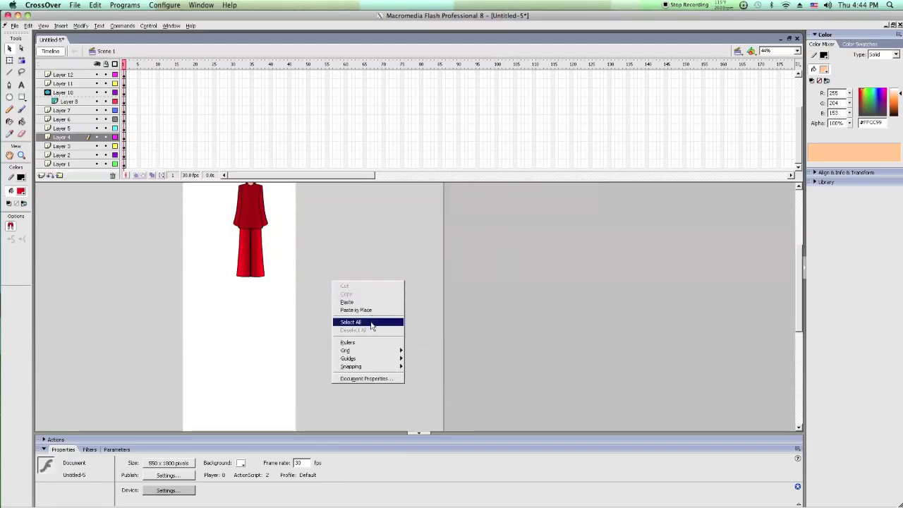
{"action": "left_click", "coordinate": [371, 322]}
{"action": "scroll", "coordinate": [315, 292], "scroll_direction": "up", "scroll_amount": 2}
{"action": "left_click_drag", "start_coordinate": [250, 251], "coordinate": [198, 265]}
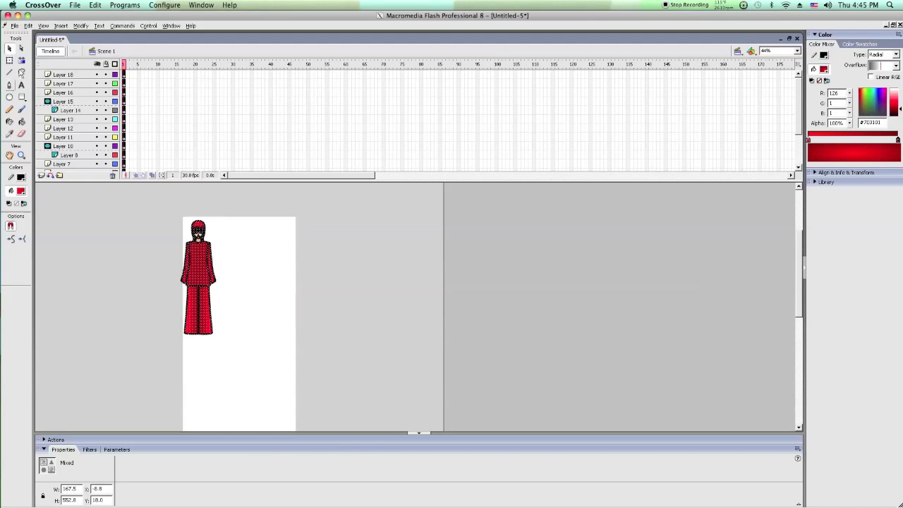
Step: Enlarge the selected character with Free Transform to about 534 by 1764 so it spans the stage height
{"action": "left_click", "coordinate": [10, 61]}
{"action": "scroll", "coordinate": [235, 255], "scroll_direction": "down", "scroll_amount": 3}
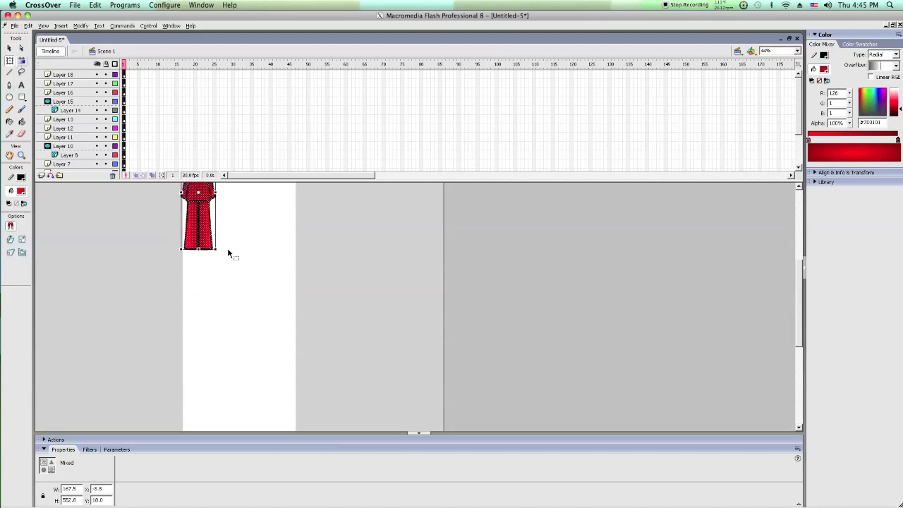
{"action": "left_click_drag", "start_coordinate": [218, 248], "coordinate": [393, 414]}
{"action": "scroll", "coordinate": [339, 353], "scroll_direction": "down", "scroll_amount": 3}
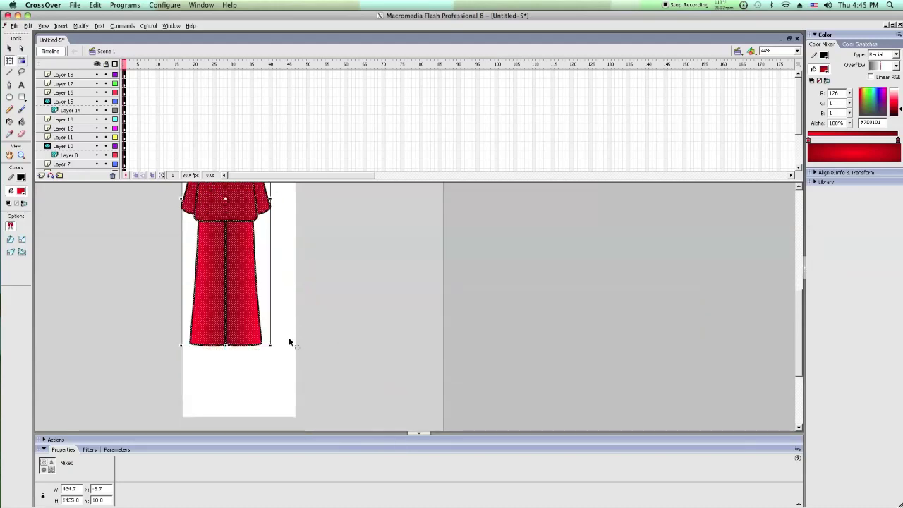
{"action": "left_click_drag", "start_coordinate": [273, 346], "coordinate": [301, 410]}
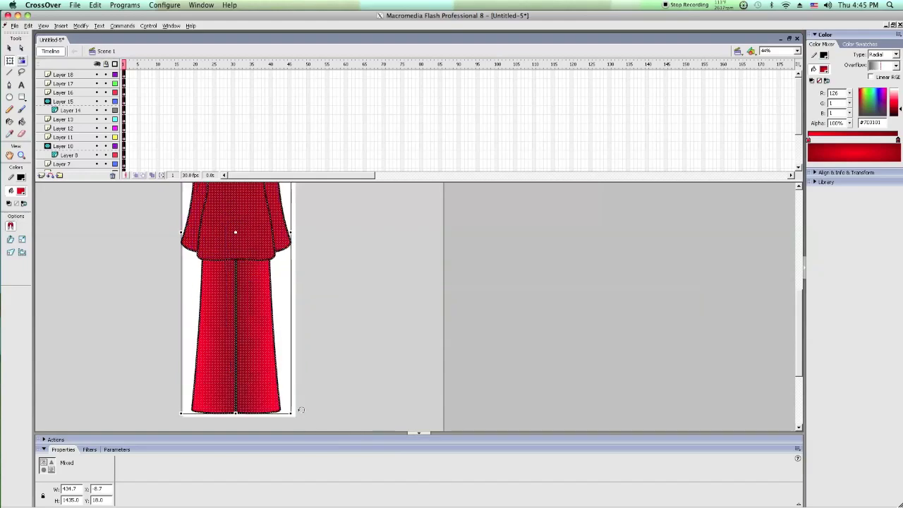
Step: Nudge the enlarged character right to X 7.4 to centre it on the stage, and deselect it
{"action": "key", "text": "Right"}
{"action": "key", "text": "Right"}
{"action": "key", "text": "Right"}
{"action": "key", "text": "Right"}
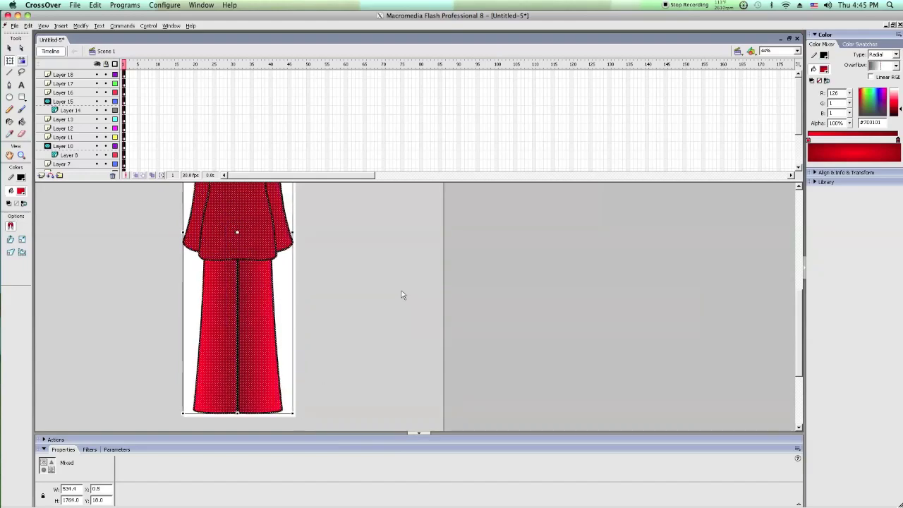
{"action": "left_click", "coordinate": [409, 290]}
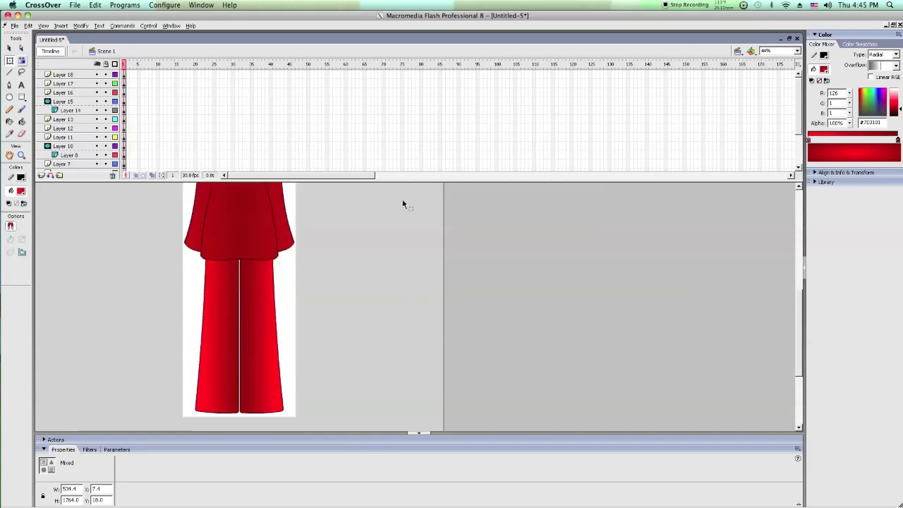
Step: Test the scene again, move the preview window aside, view the entire character with Show All, and close the preview
{"action": "scroll", "coordinate": [403, 200], "scroll_direction": "up", "scroll_amount": 2}
{"action": "left_click", "coordinate": [148, 25]}
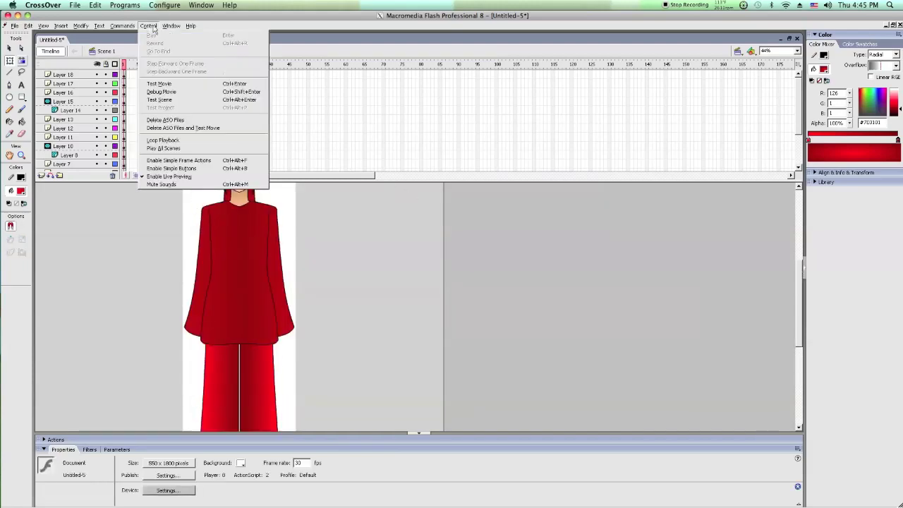
{"action": "left_click", "coordinate": [169, 99]}
{"action": "left_click_drag", "start_coordinate": [209, 16], "coordinate": [726, 16]}
{"action": "right_click", "coordinate": [721, 124]}
{"action": "left_click", "coordinate": [730, 147]}
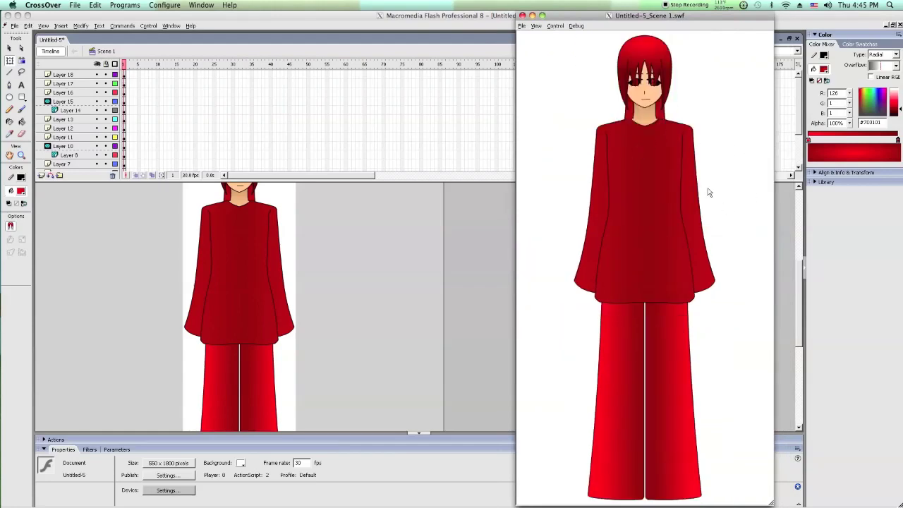
{"action": "left_click", "coordinate": [522, 16]}
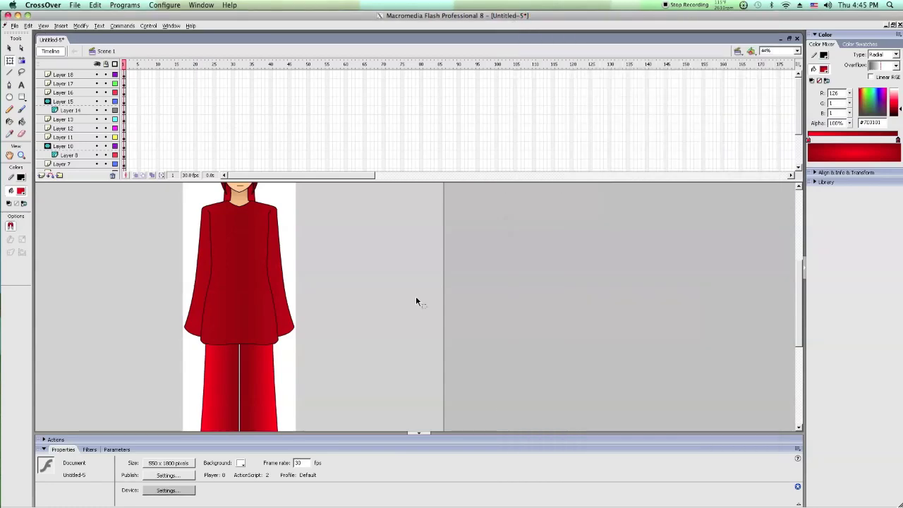